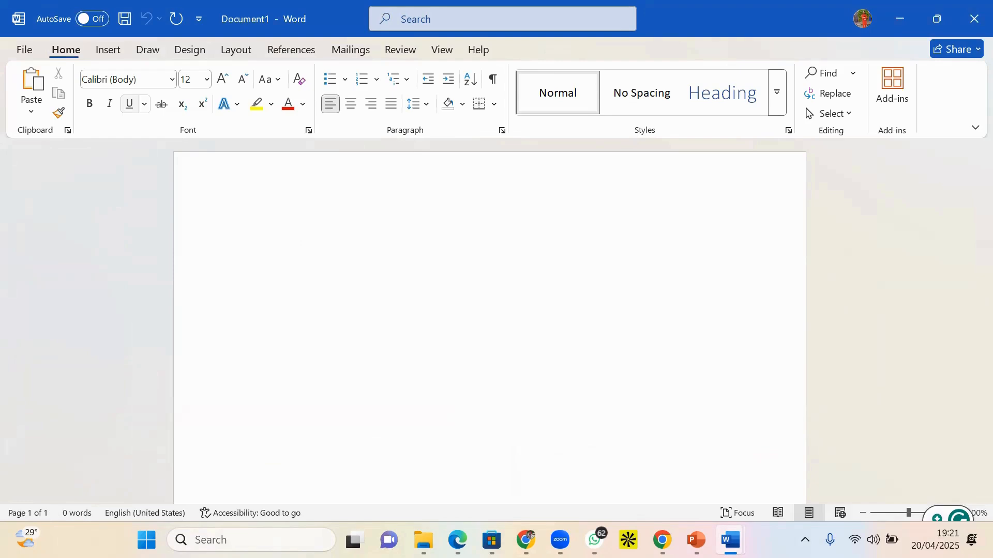
- Switch to PowerPoint to review the Day 5 Inserting Elements slide, and return to the blank Word document
click(696, 540)
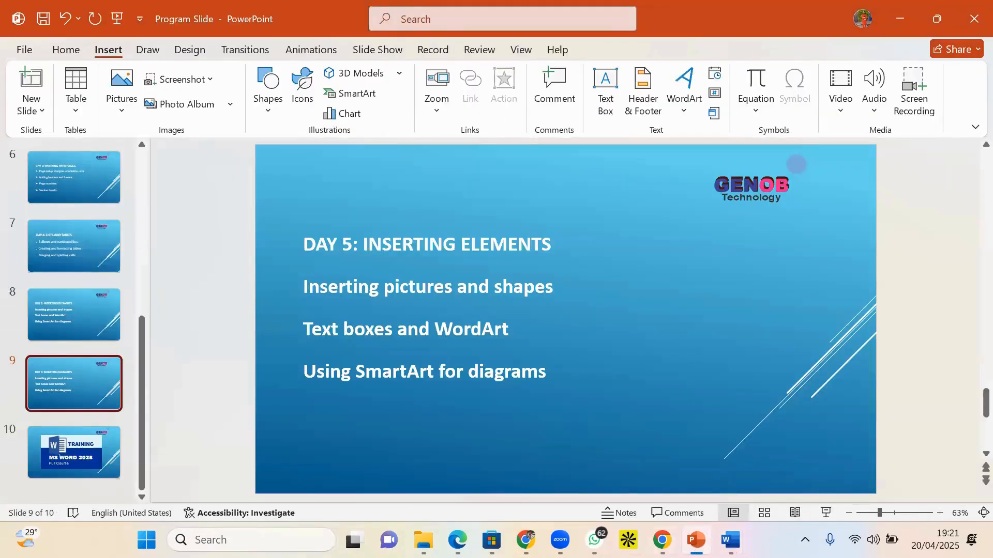
mouse_move(730, 540)
click(910, 465)
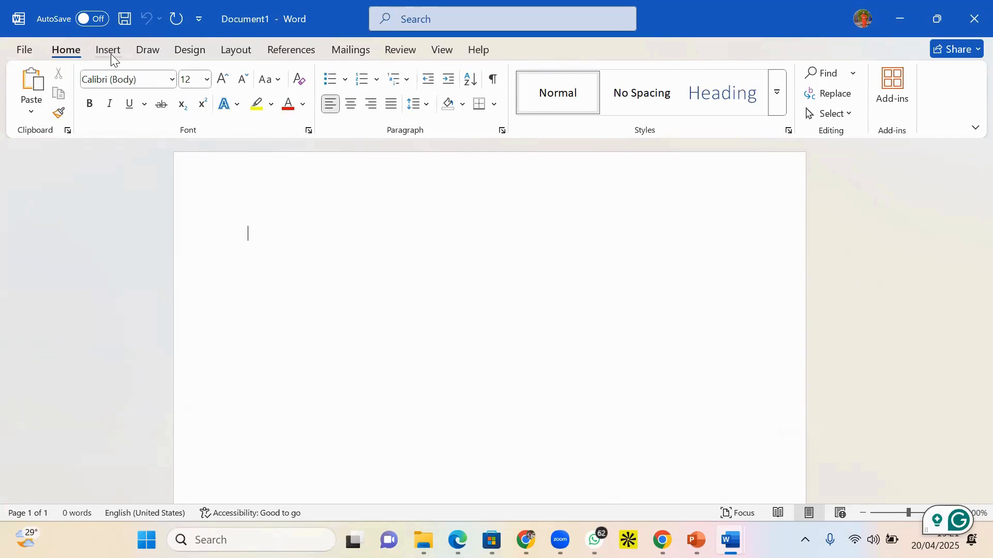
- Start inserting pictures from this device and open the GENOBTECH folder
click(110, 51)
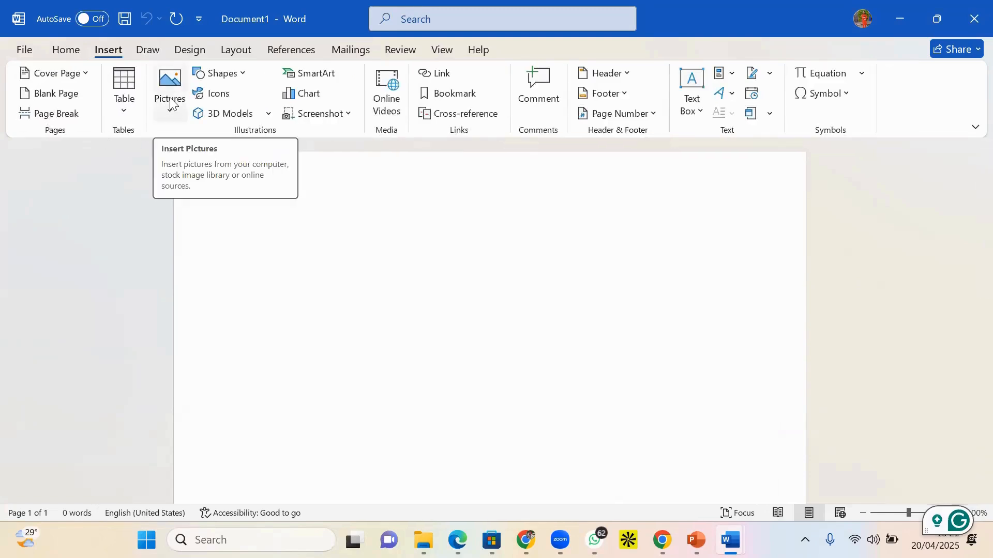
click(169, 114)
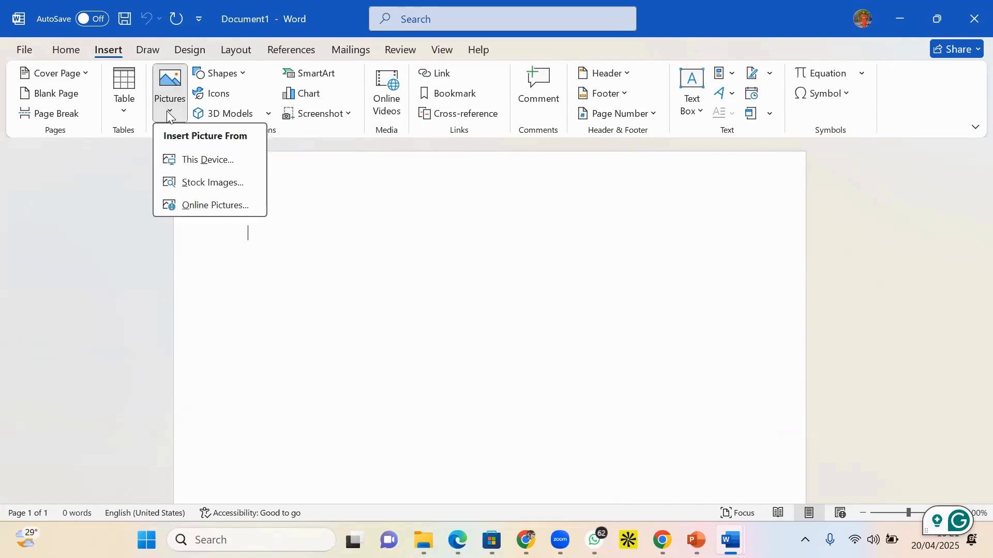
click(209, 161)
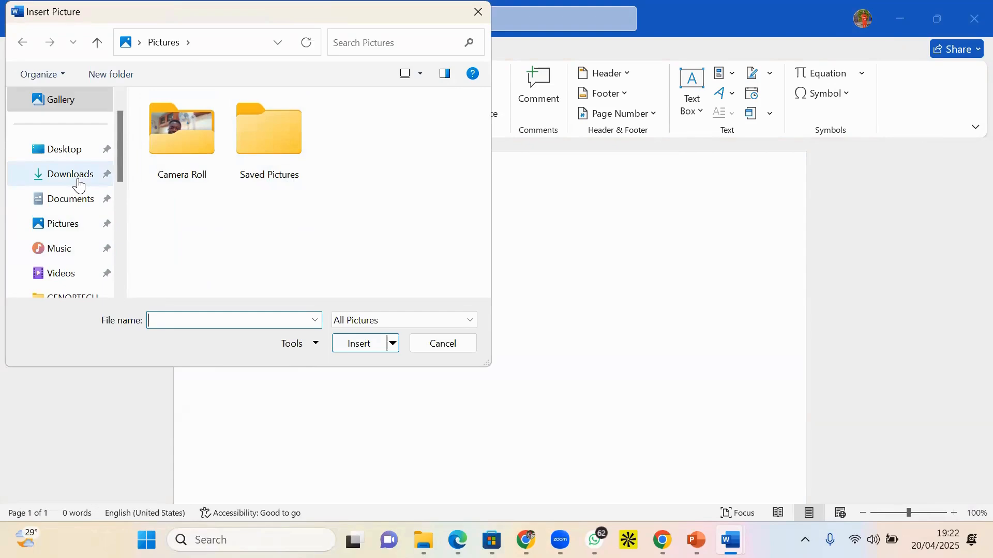
scroll(77, 238, down, 1)
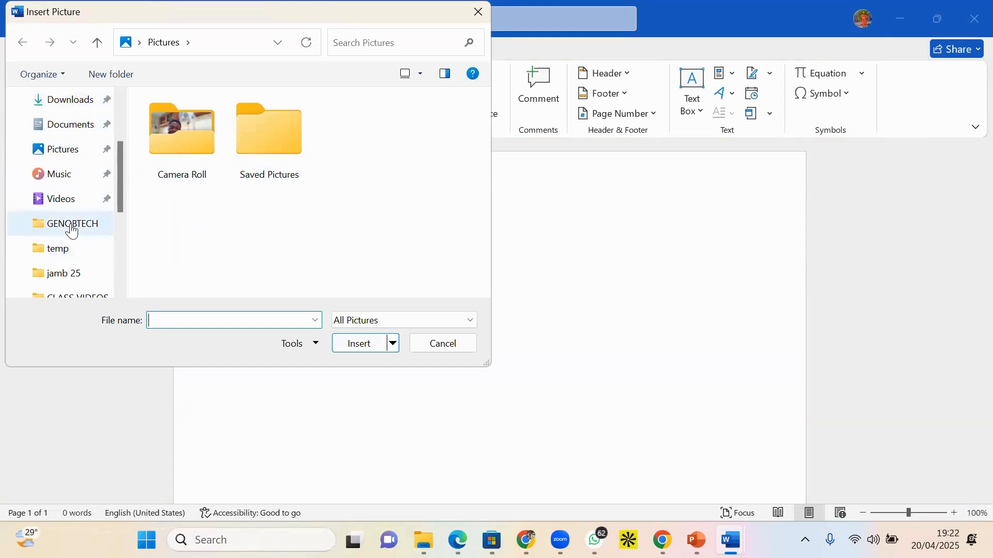
click(72, 229)
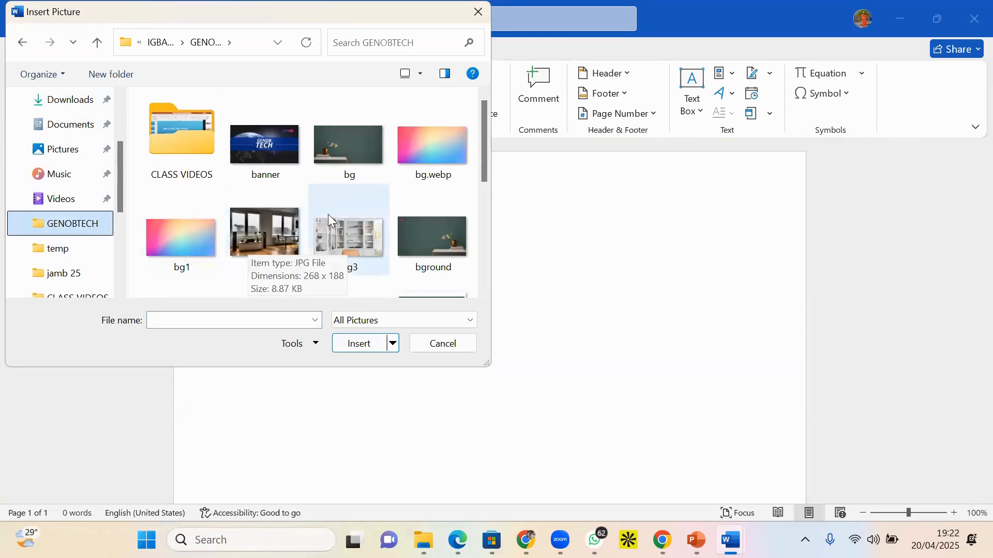
- Select the bground11 and download images together and insert both into the document
scroll(225, 231, down, 5)
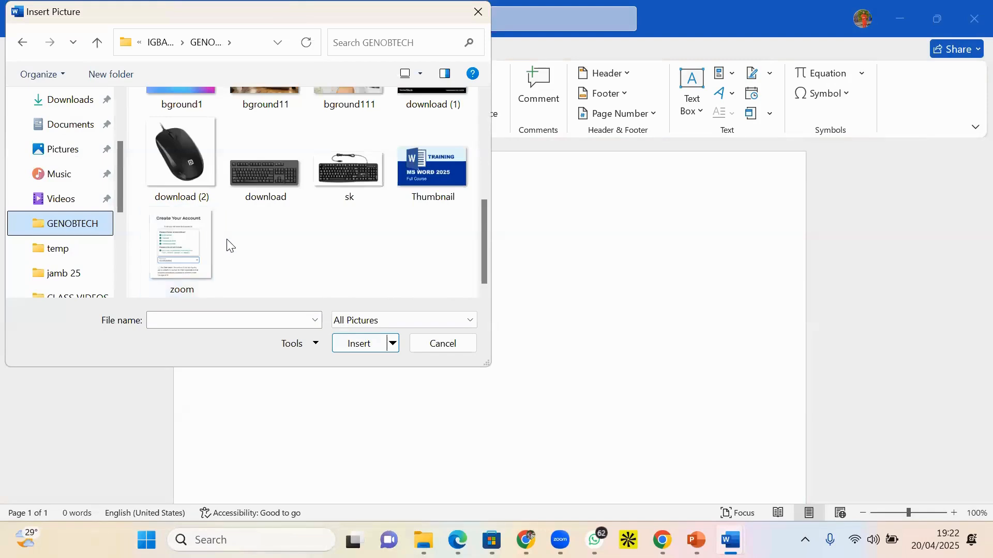
scroll(228, 242, up, 2)
click(260, 146)
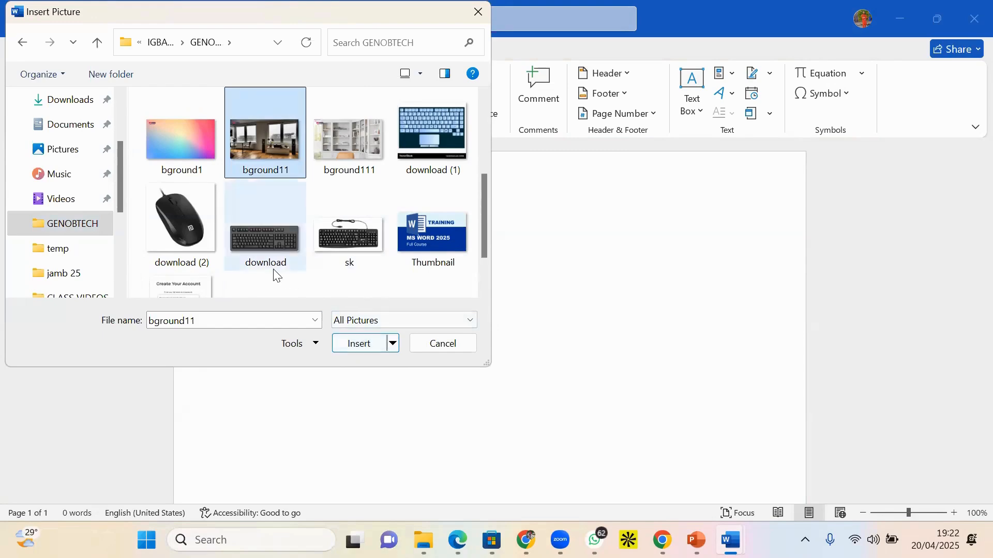
ctrl+click(250, 236)
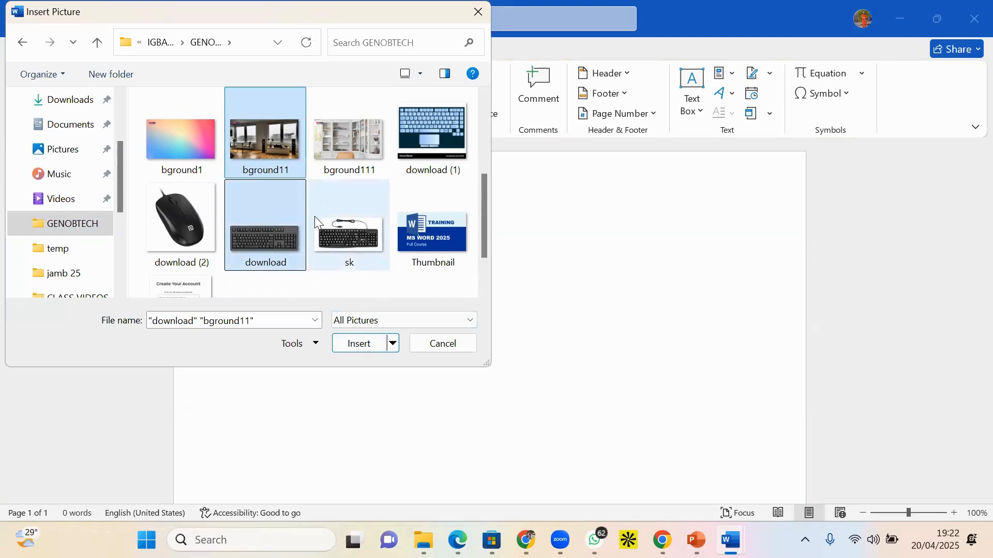
click(296, 151)
click(291, 153)
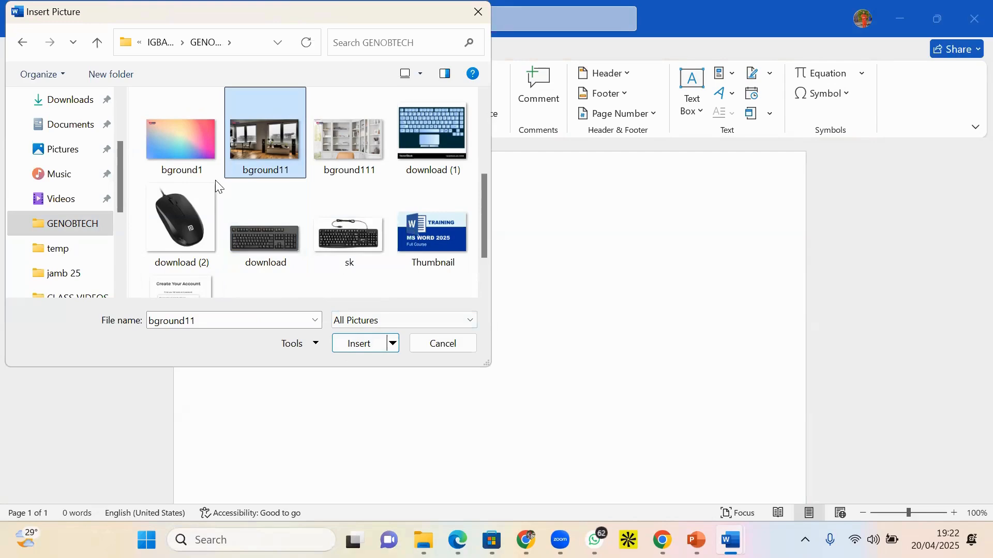
ctrl+click(265, 247)
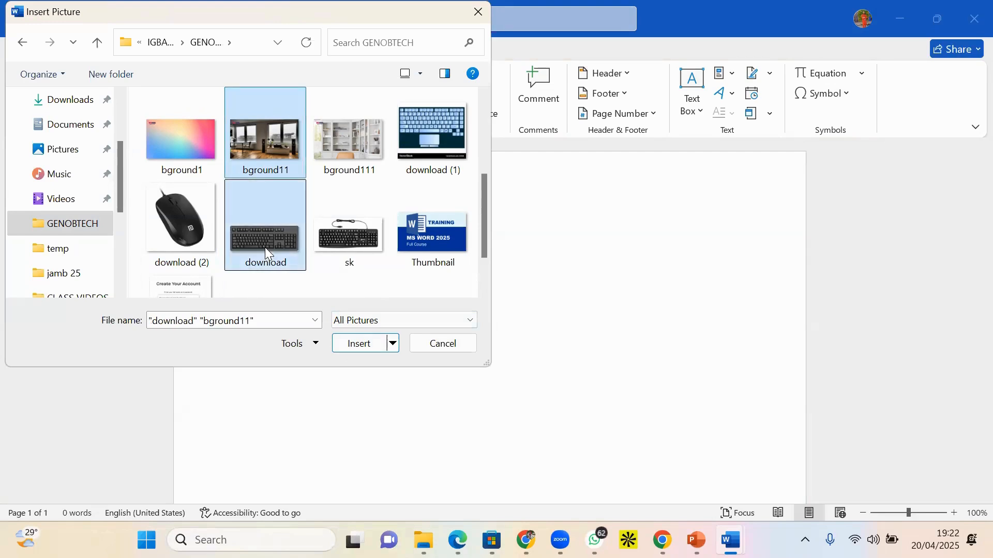
click(363, 348)
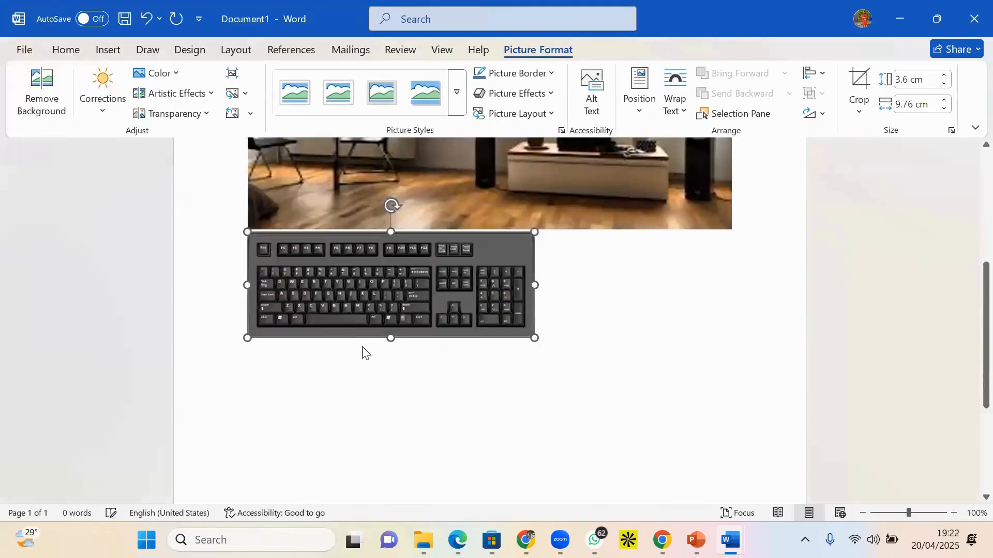
- Try to reposition the room picture and the keyboard picture on the page
scroll(408, 269, up, 5)
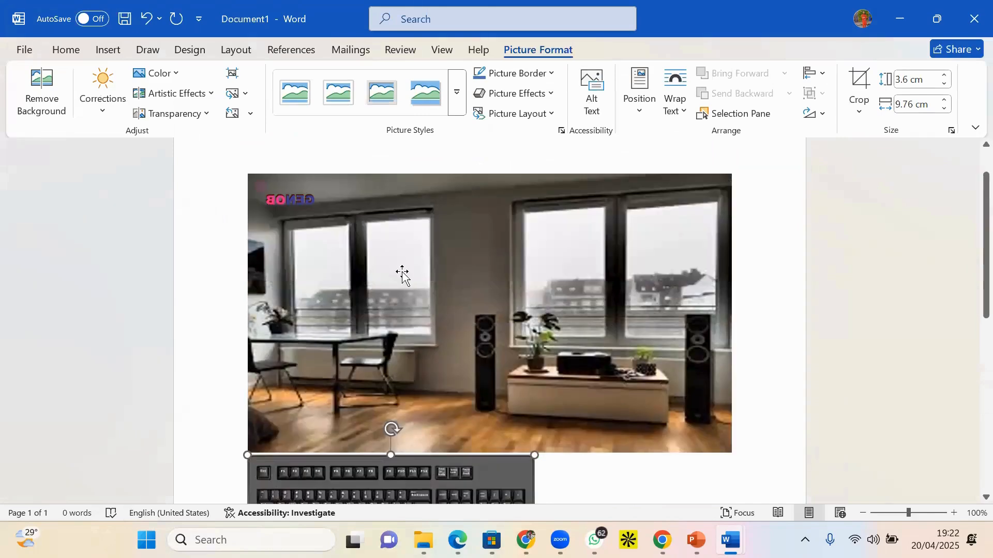
scroll(401, 271, up, 1)
click(400, 270)
mouse_move(373, 307)
mouse_down()
mouse_move(371, 266)
mouse_move(376, 290)
mouse_up()
scroll(377, 290, down, 4)
mouse_move(379, 362)
mouse_down()
mouse_move(377, 383)
mouse_move(378, 352)
mouse_up()
drag(384, 416, 420, 259)
drag(411, 374, 410, 362)
drag(394, 269, 538, 394)
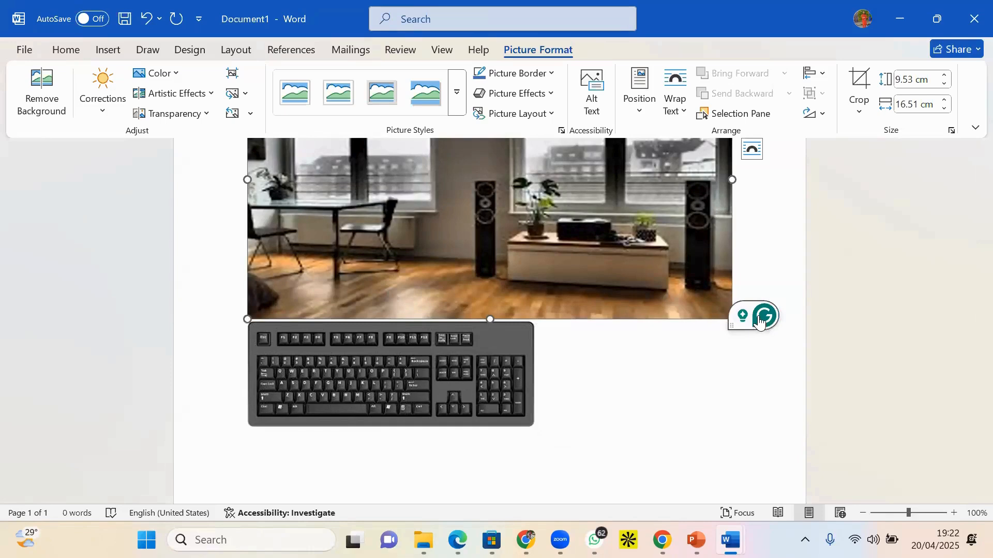
- Move the Grammarly widget away from the page and select the room picture
drag(763, 324, 938, 11)
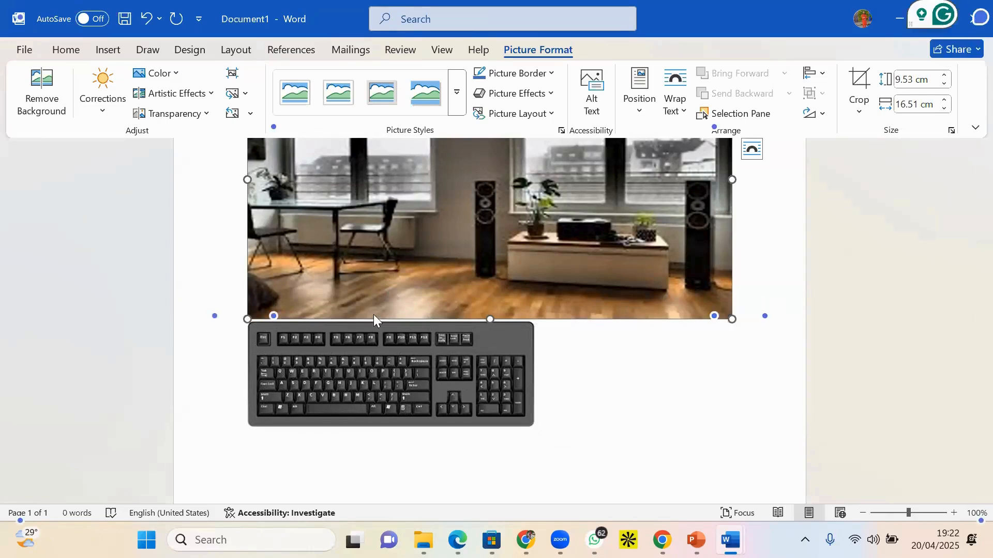
click(349, 422)
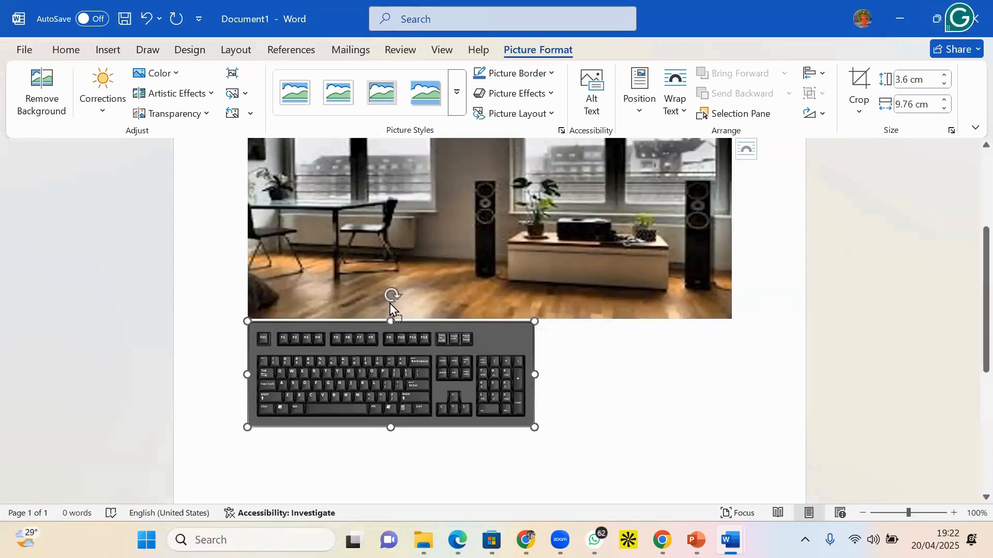
click(395, 243)
- Review the text wrapping options available for the room picture
scroll(402, 268, up, 4)
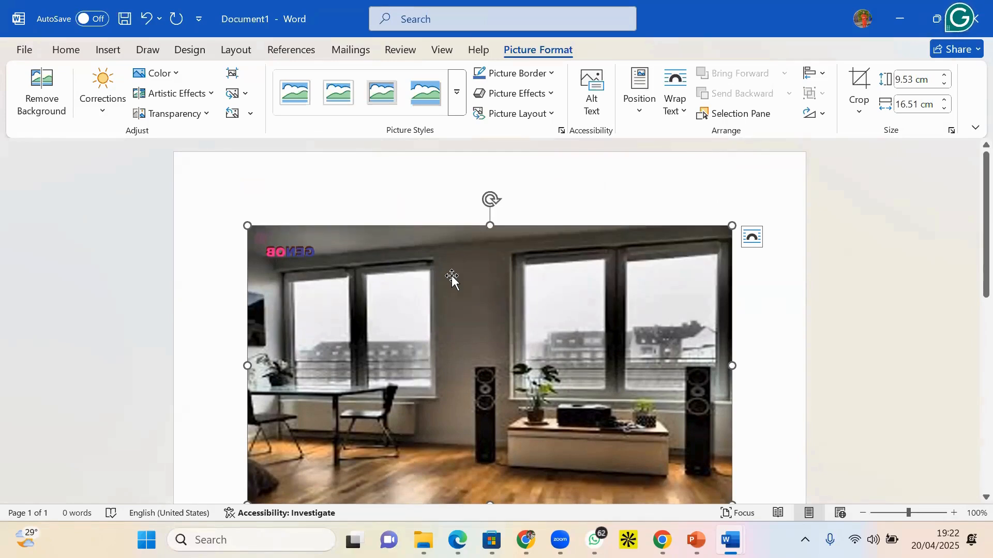
scroll(388, 261, down, 3)
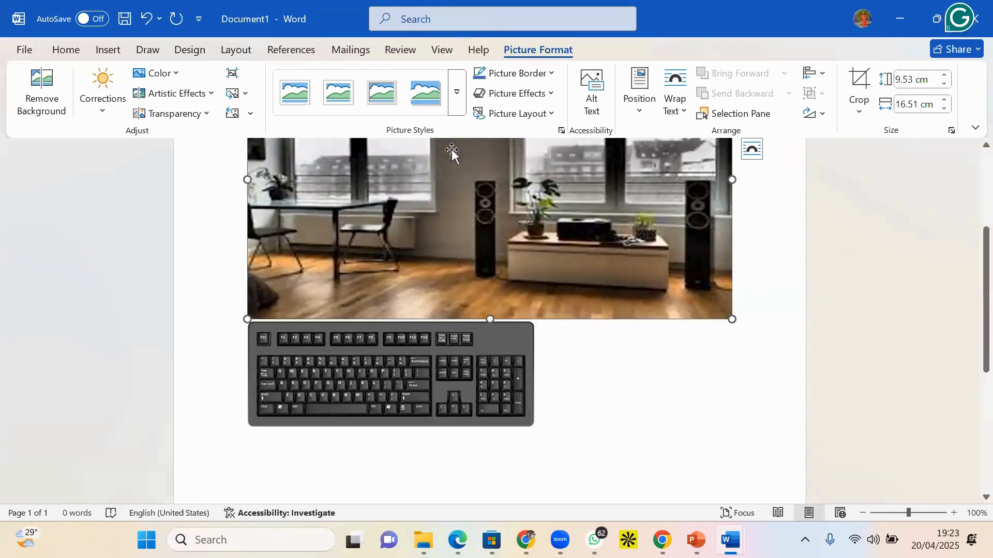
scroll(447, 306, up, 2)
scroll(447, 306, up, 2)
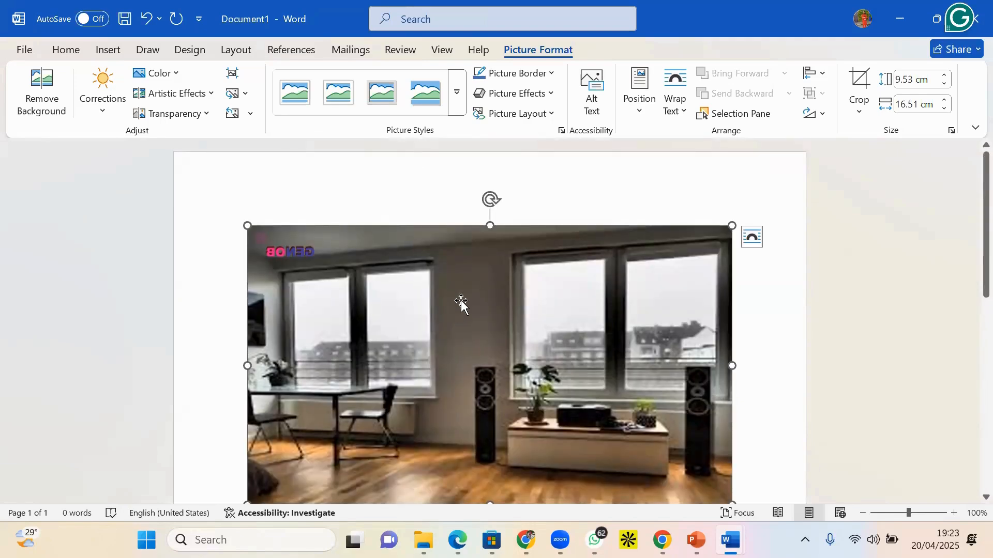
right_click(461, 302)
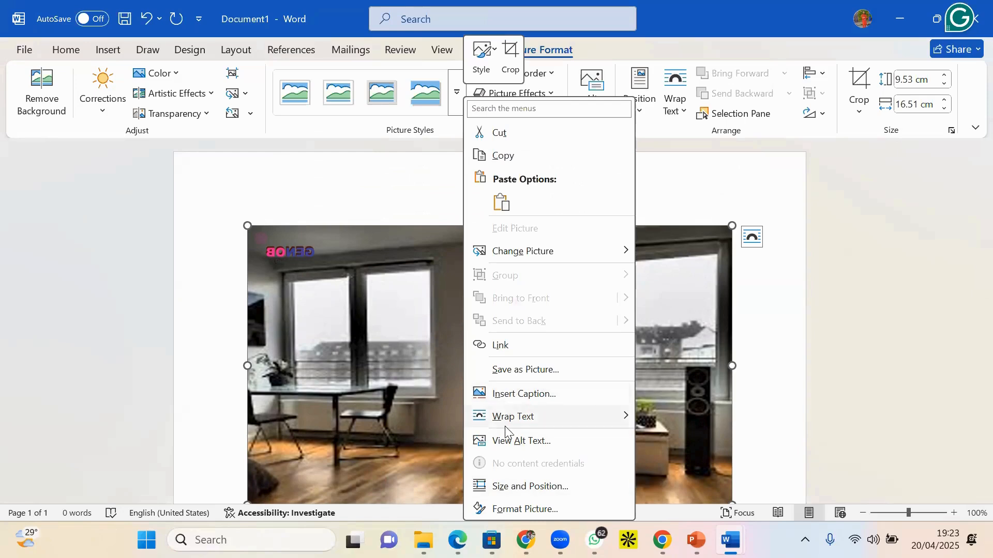
mouse_move(507, 425)
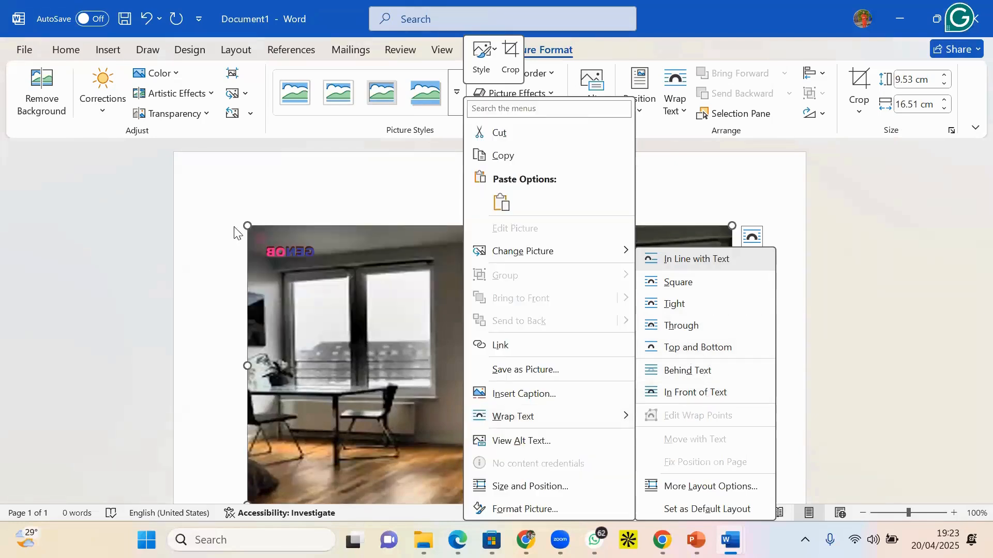
click(322, 314)
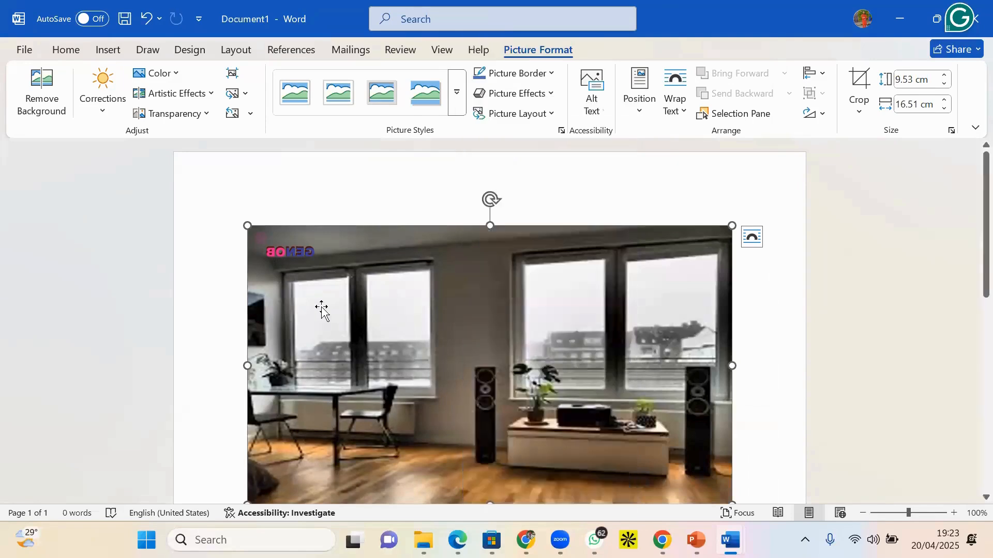
click(451, 52)
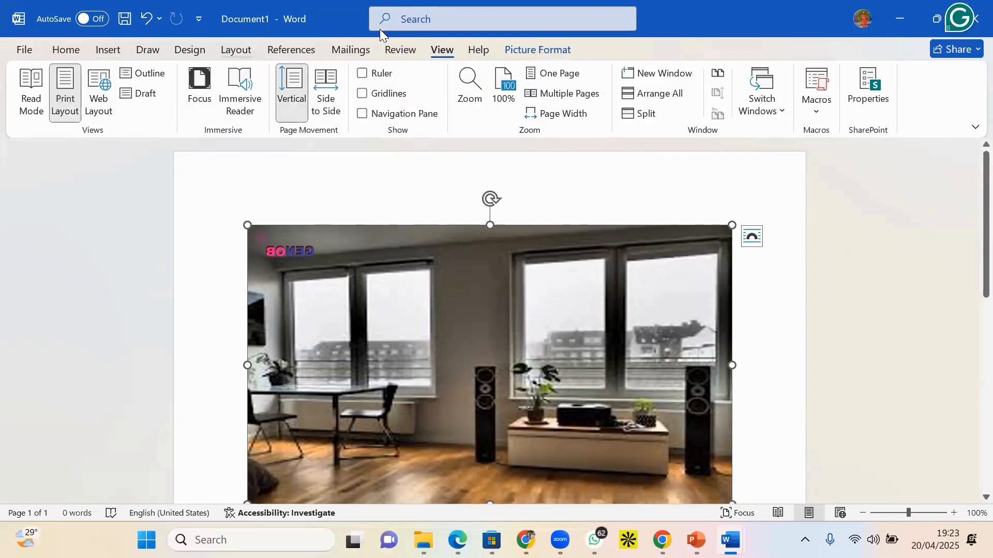
click(390, 50)
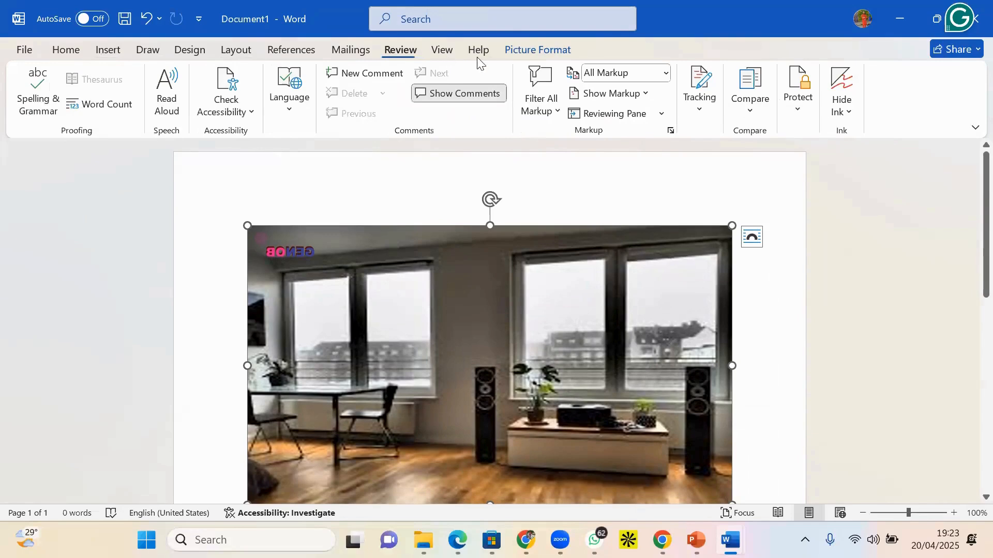
click(444, 49)
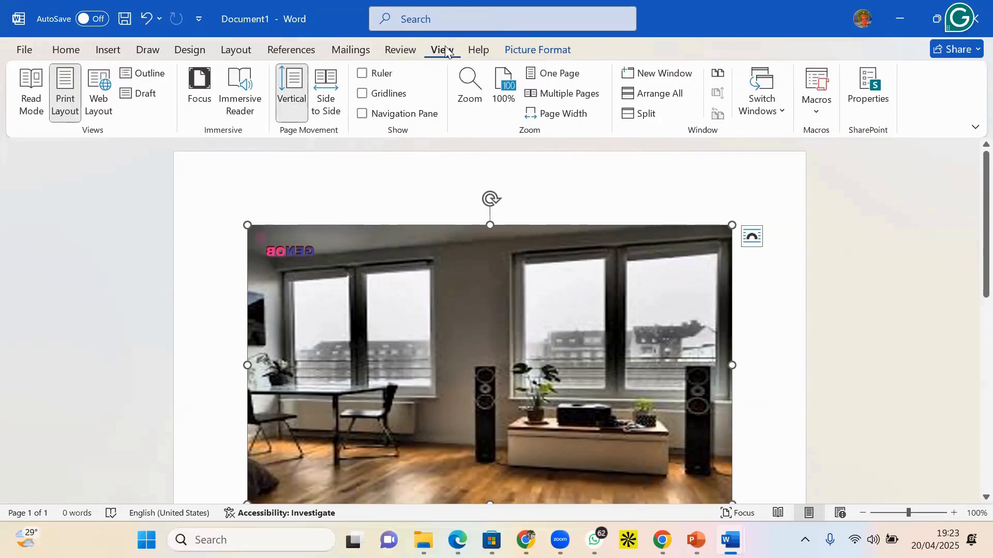
click(117, 53)
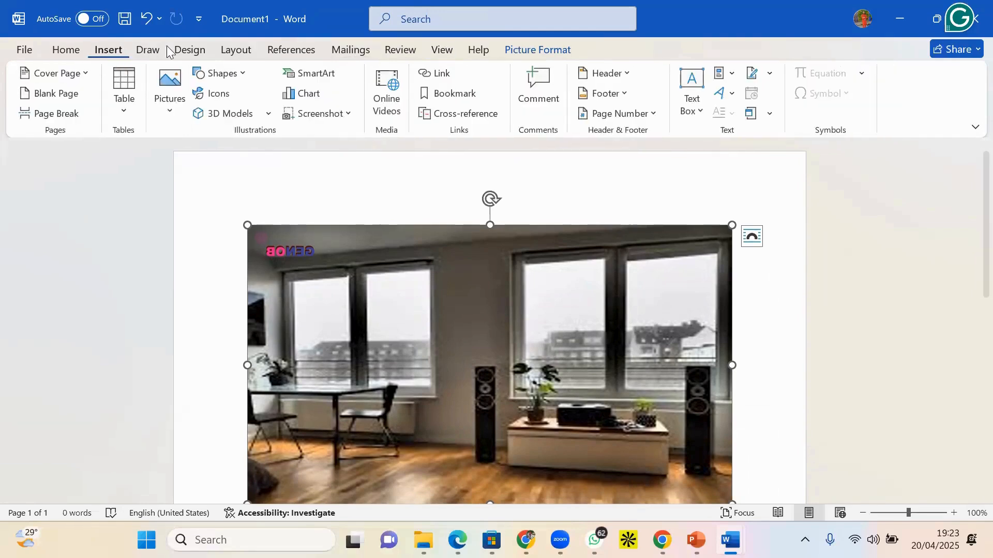
click(269, 49)
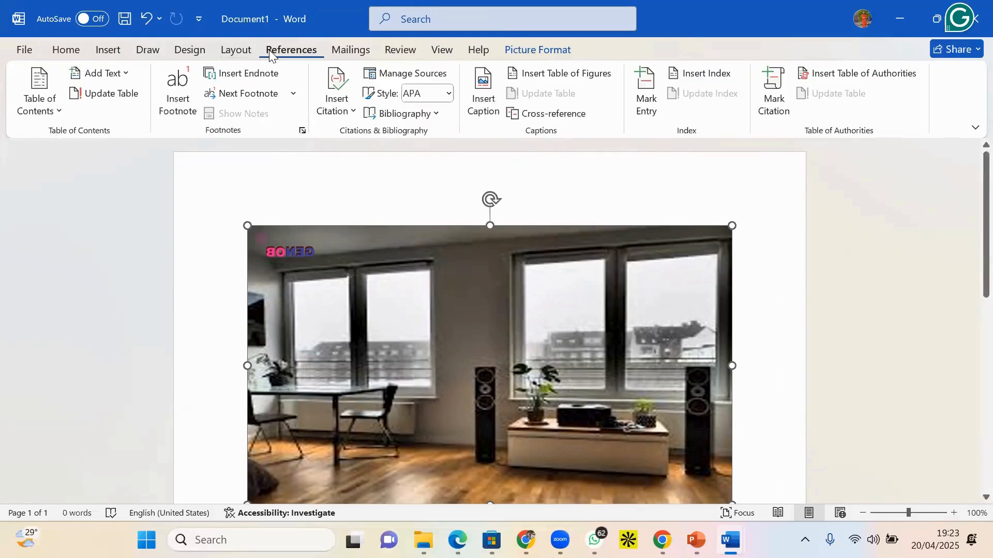
click(190, 49)
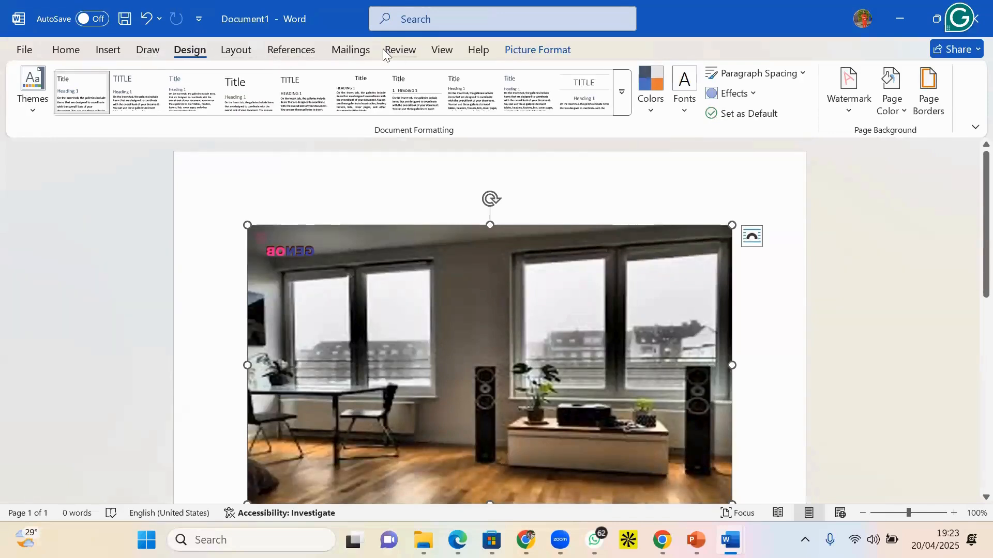
click(303, 48)
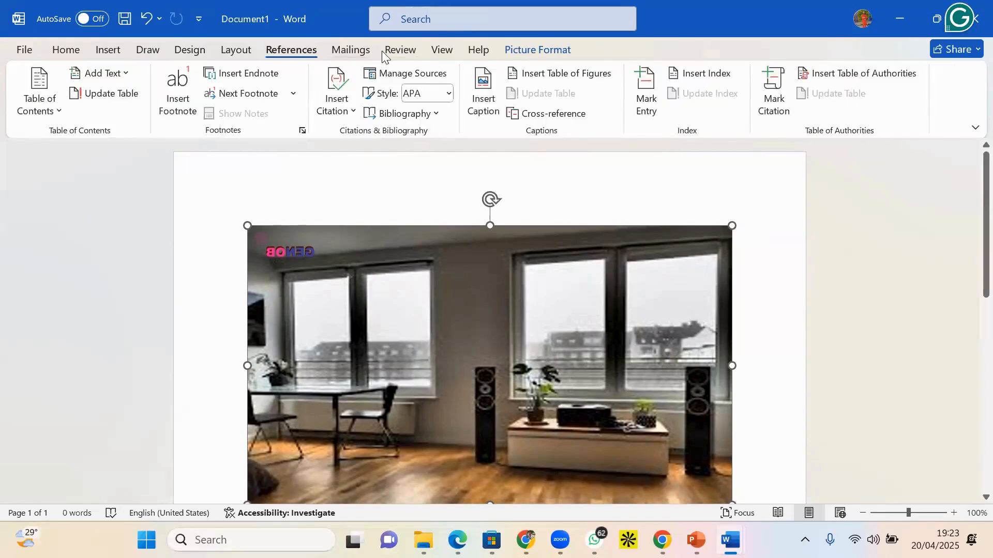
click(413, 50)
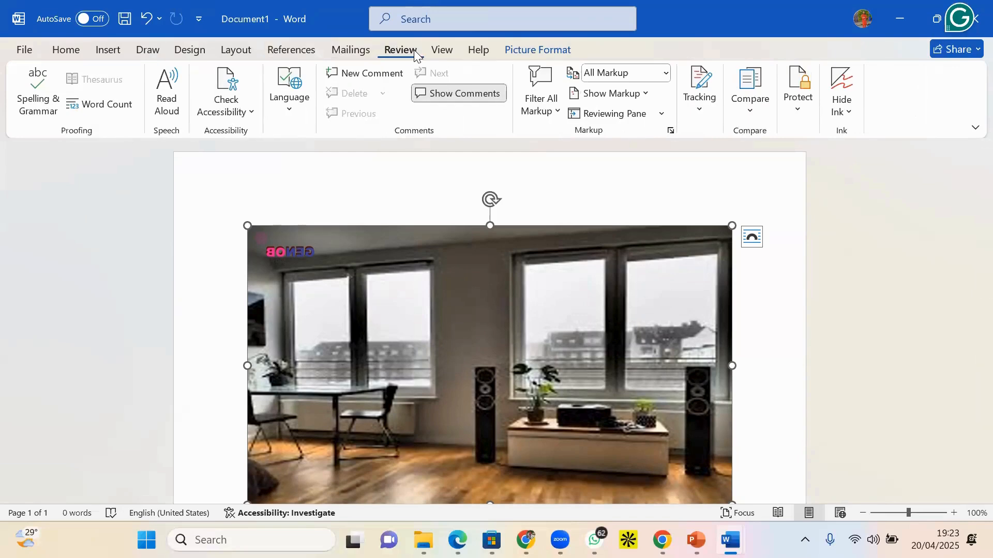
click(441, 52)
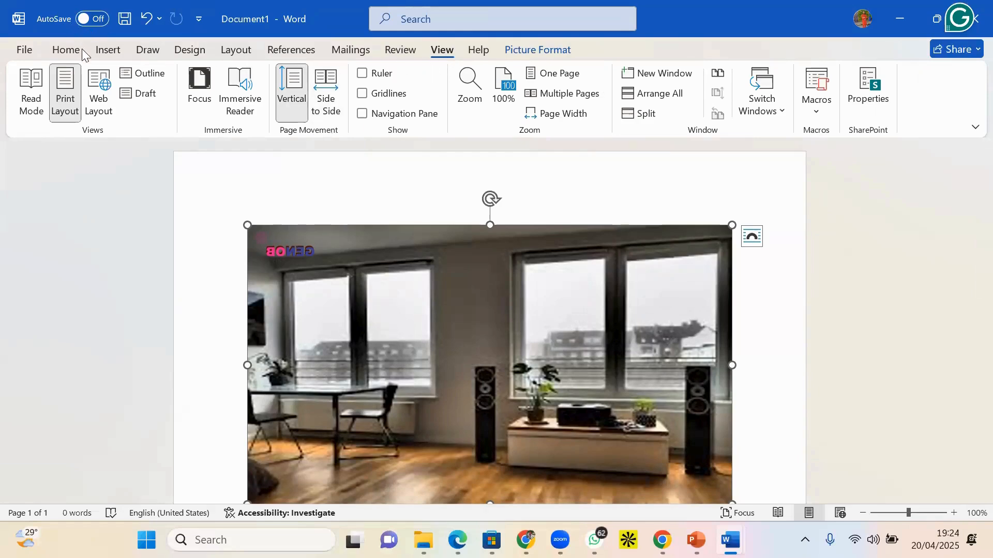
click(100, 52)
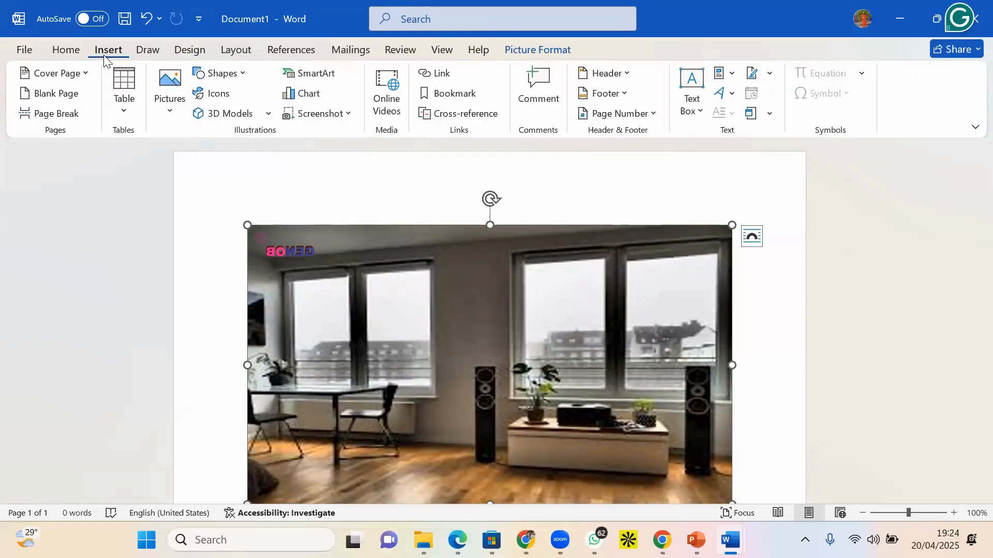
click(65, 50)
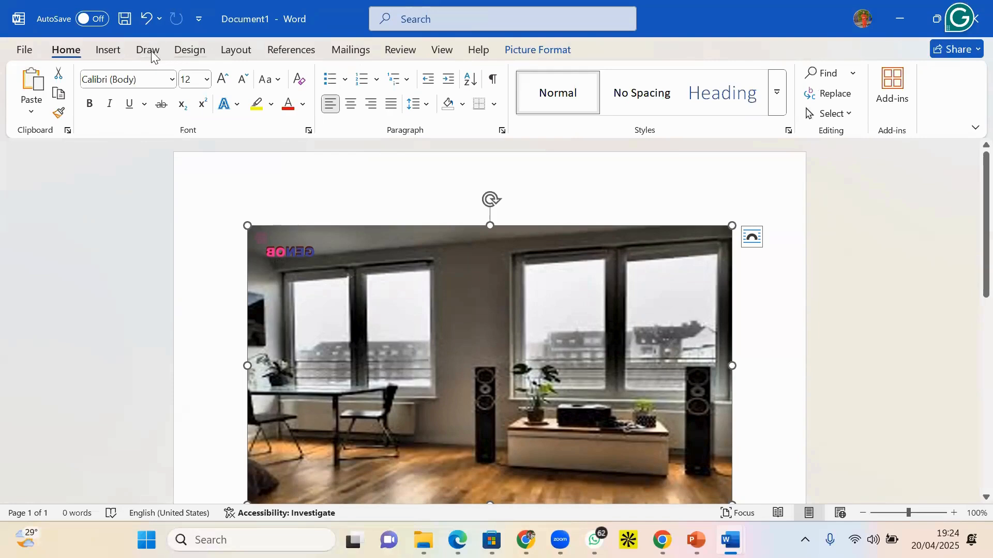
click(150, 52)
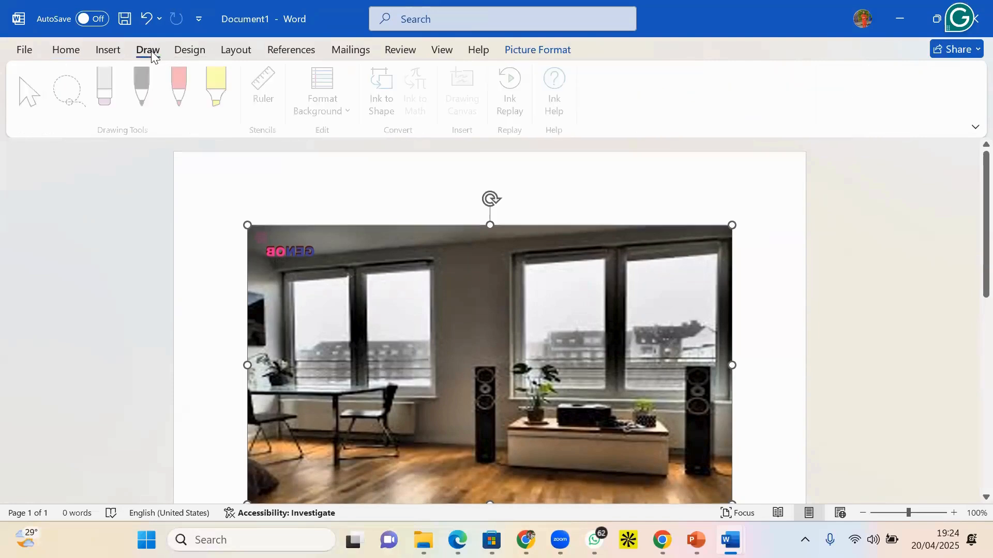
- Locate the page layout commands and review the text wrapping choices offered for the room picture
click(440, 51)
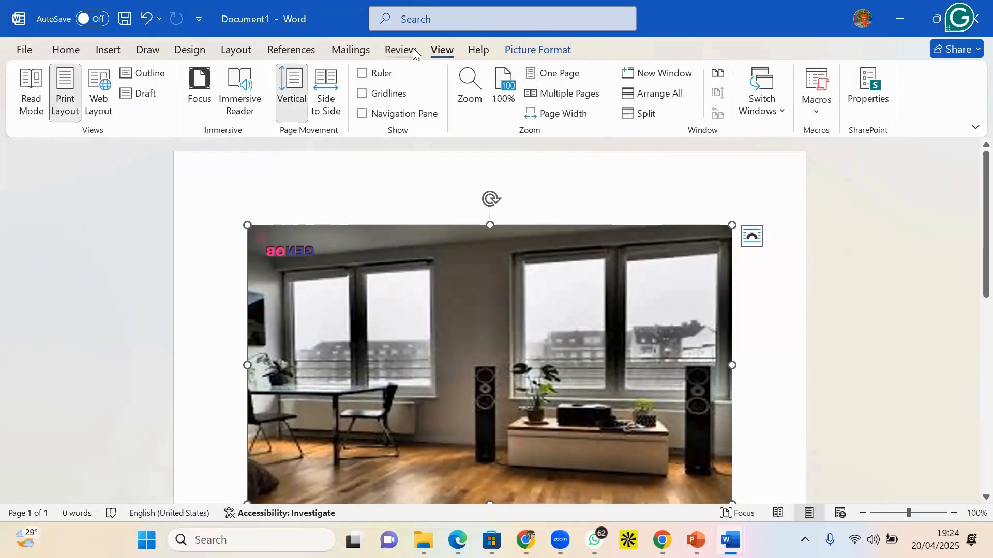
click(397, 52)
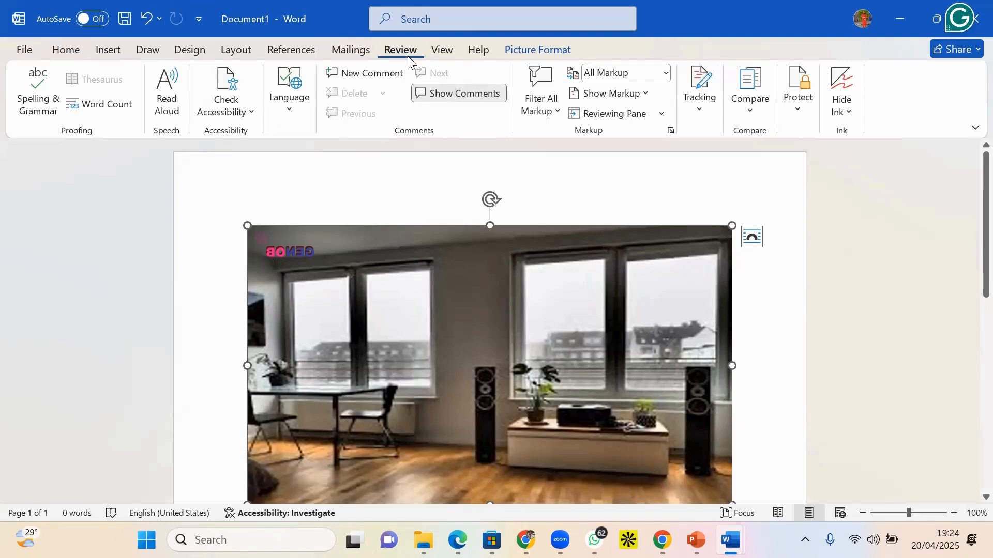
click(295, 51)
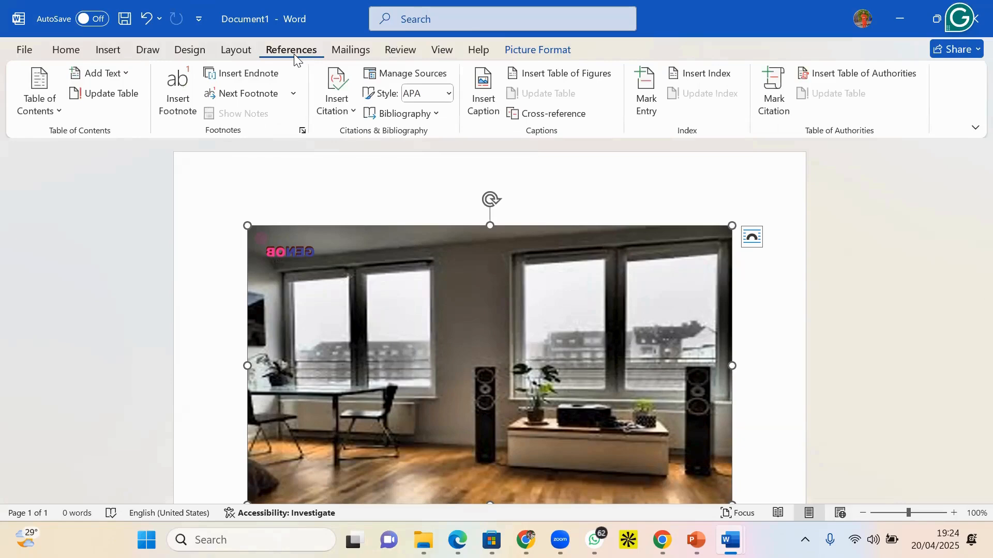
click(237, 52)
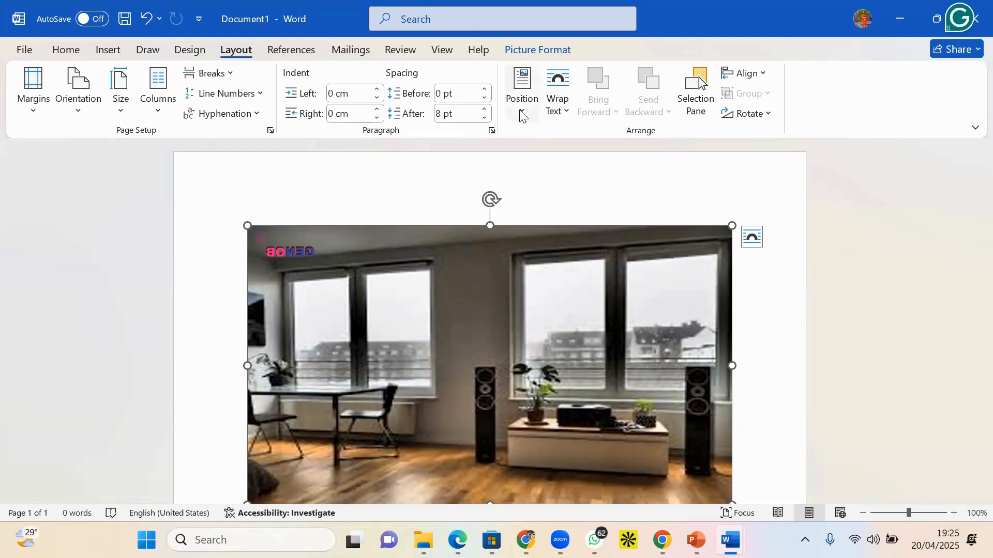
click(561, 111)
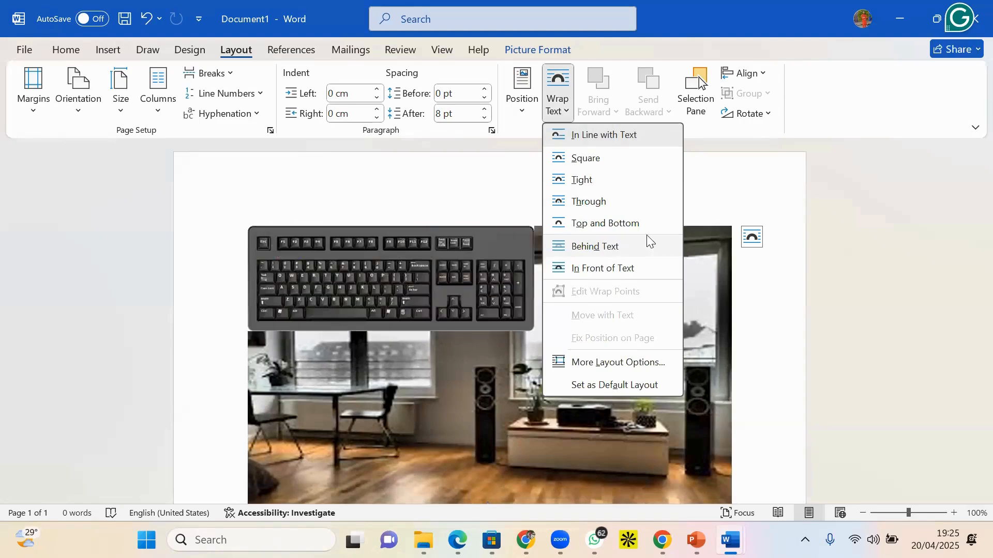
click(755, 188)
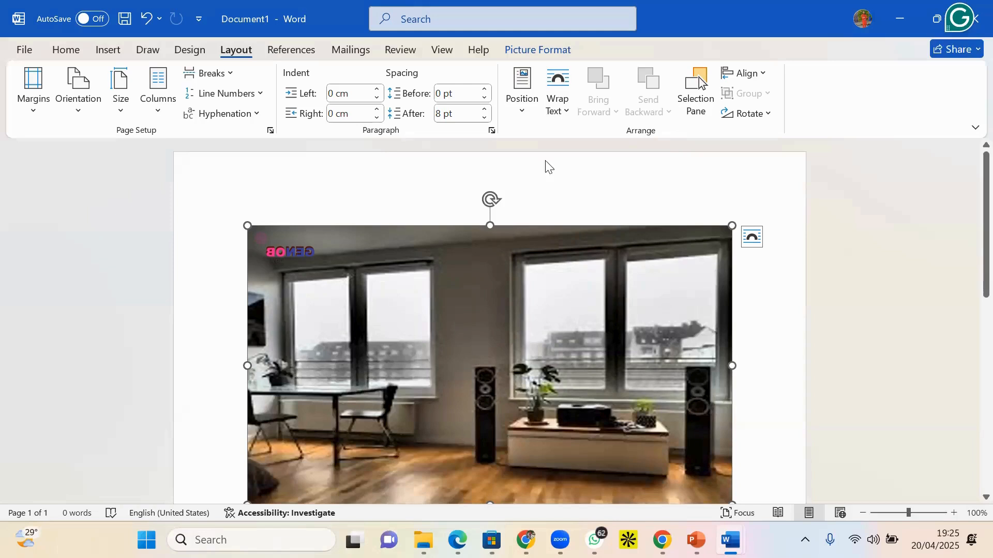
- Set the room picture's text wrapping to In Front of Text and move it below the keyboard picture
click(571, 111)
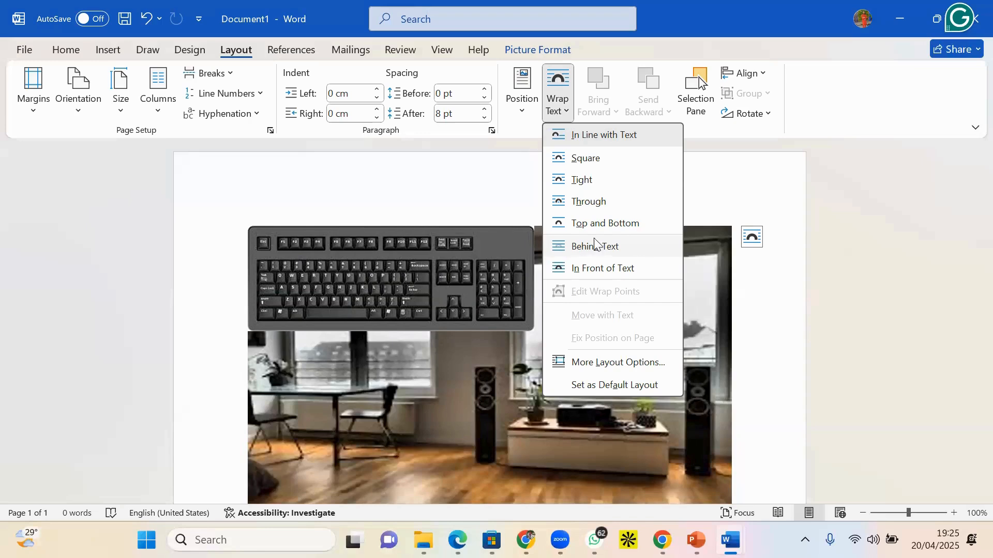
click(594, 269)
scroll(510, 339, down, 5)
scroll(509, 316, up, 3)
scroll(471, 235, down, 1)
drag(479, 205, 453, 399)
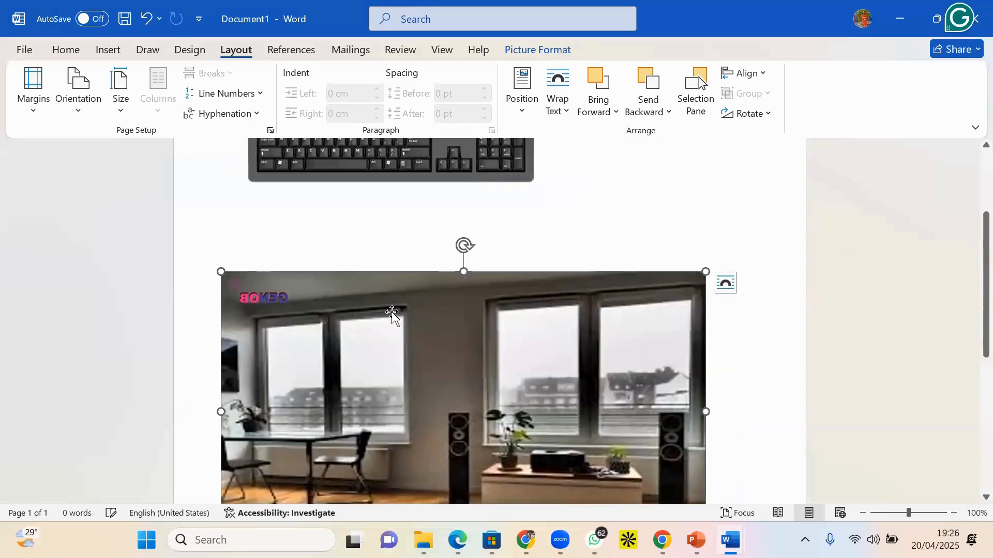
- Enter the filler text "D n,mnds,m. c ,m.,m,.cd/, lmds ,m" in the gap between the keyboard and room pictures
scroll(393, 315, up, 3)
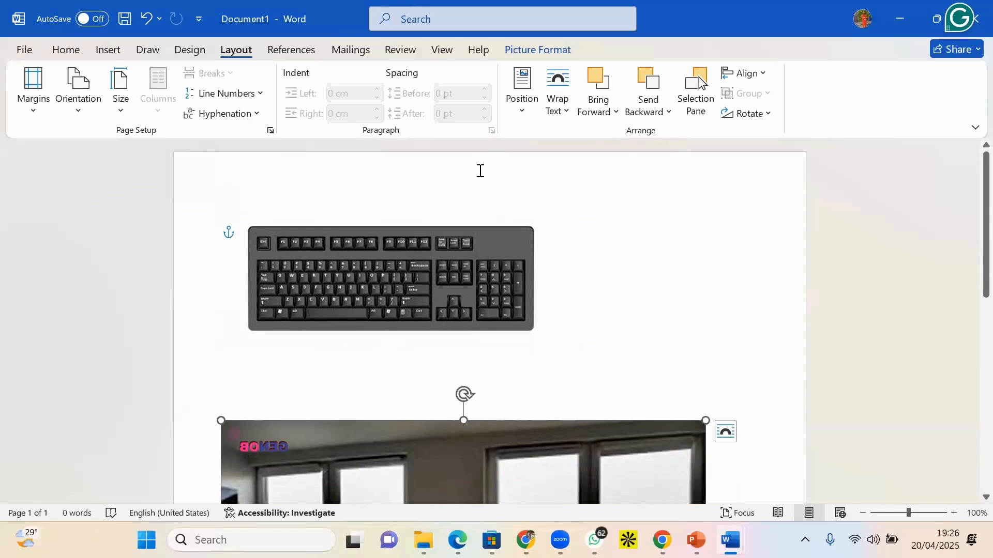
click(342, 342)
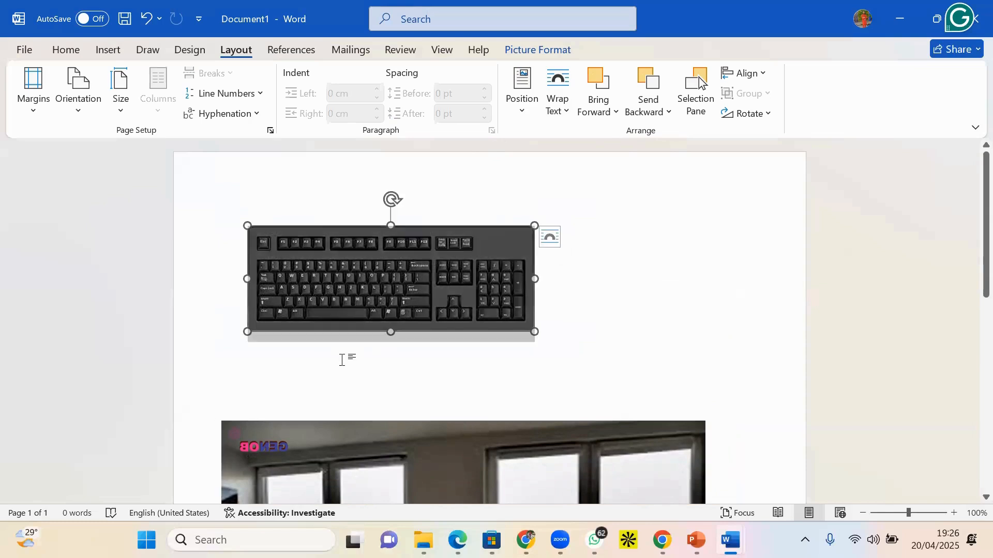
click(329, 389)
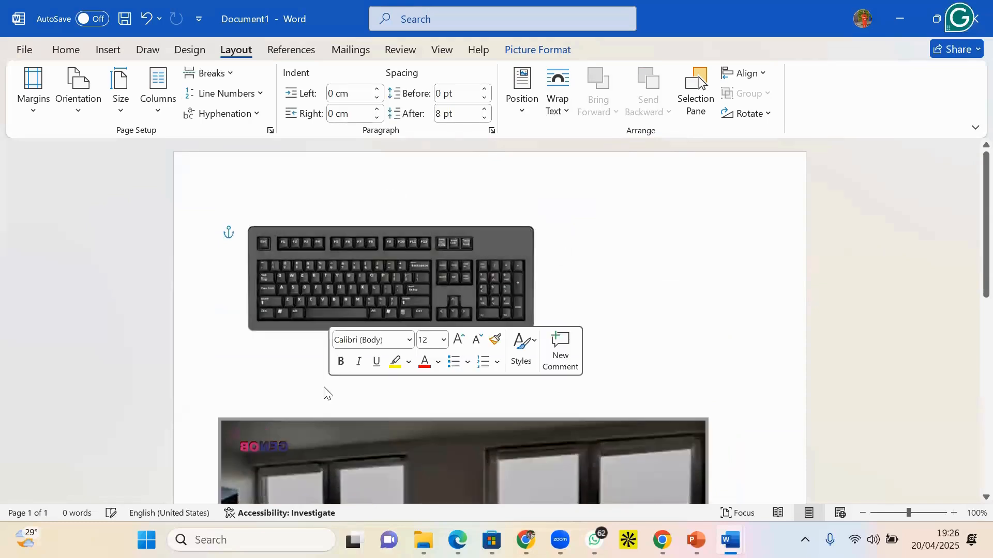
key(ctrl+z)
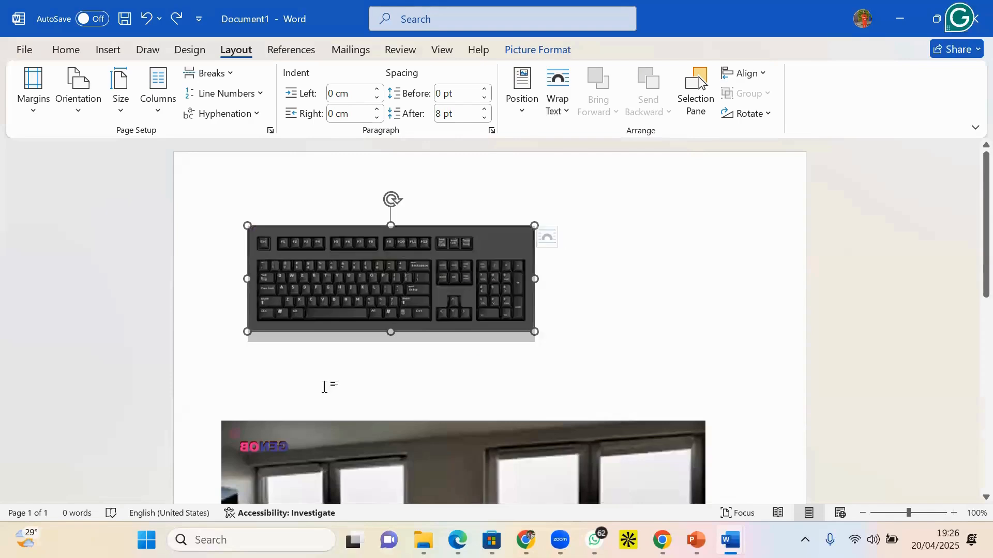
click(325, 387)
text(D n,mnds,m.)
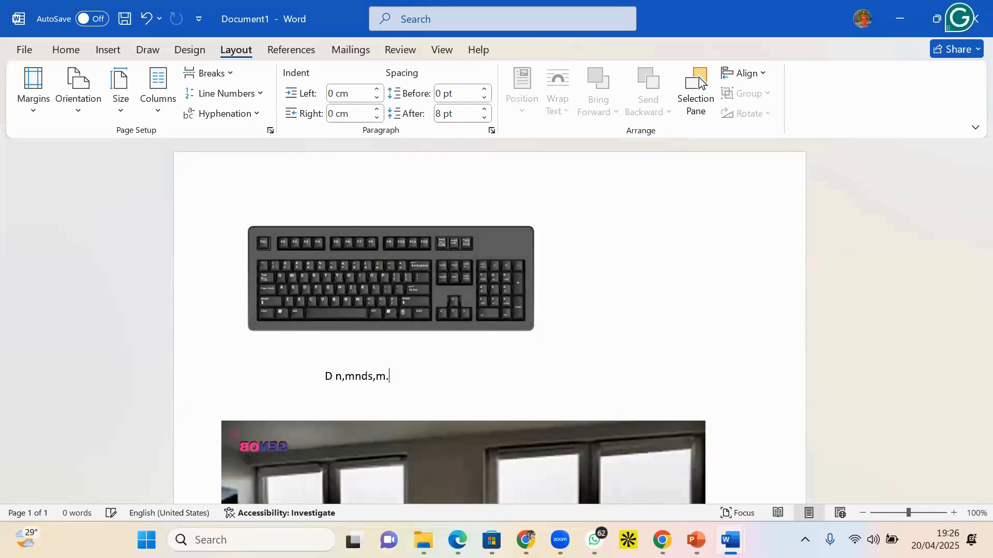
text( c ,m.,m,.cd/, lmds ,m)
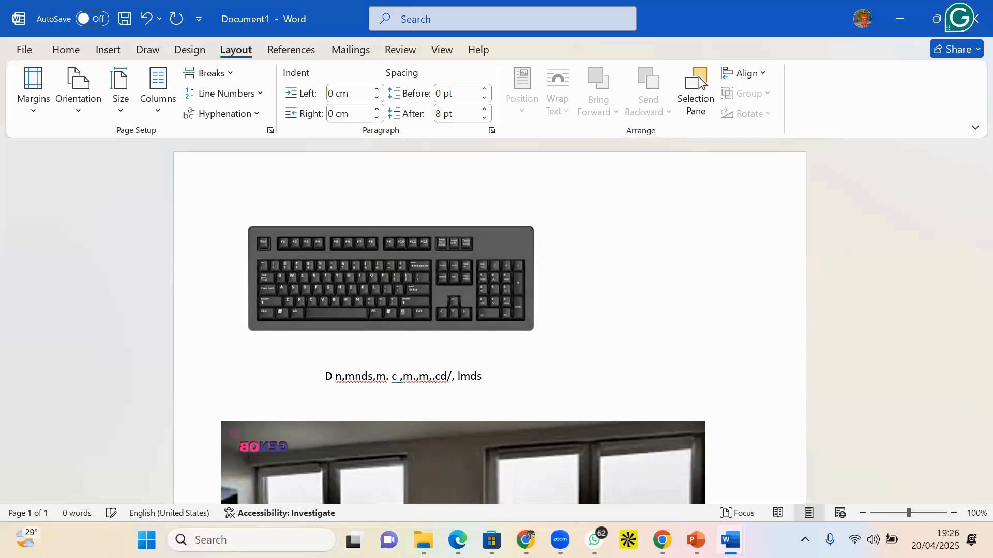
- Copy the filler text and paste it six times at the end of its line
key(ctrl+a)
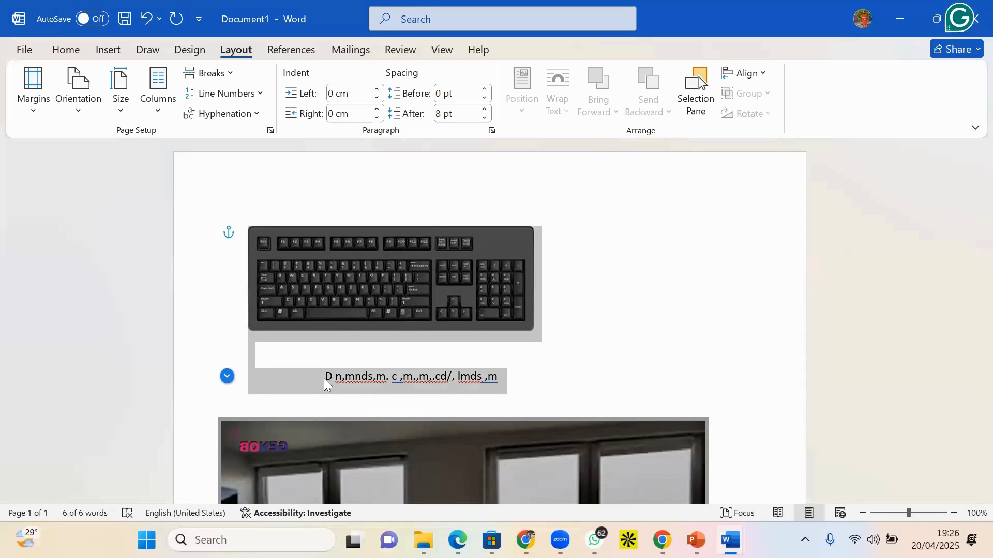
click(326, 391)
drag(321, 377, 495, 393)
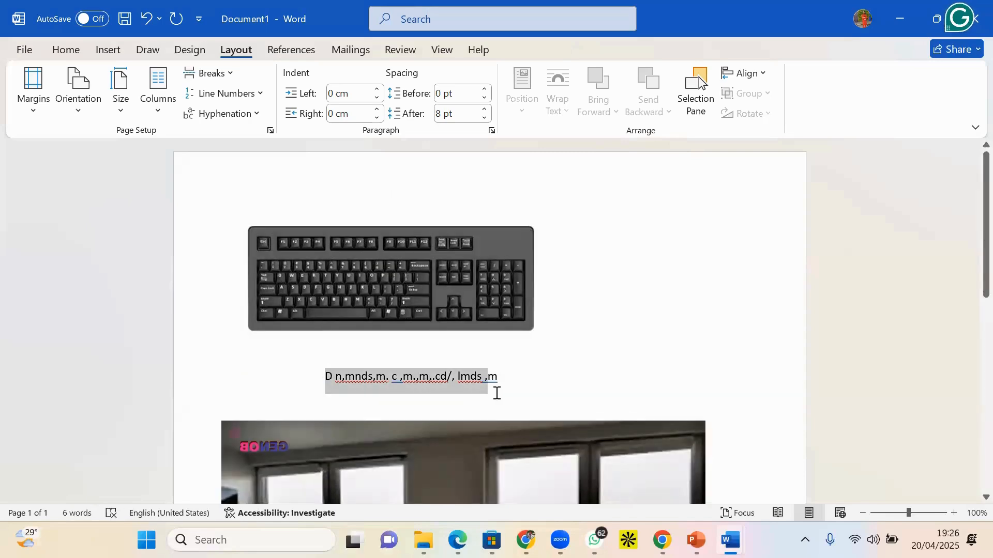
click(507, 374)
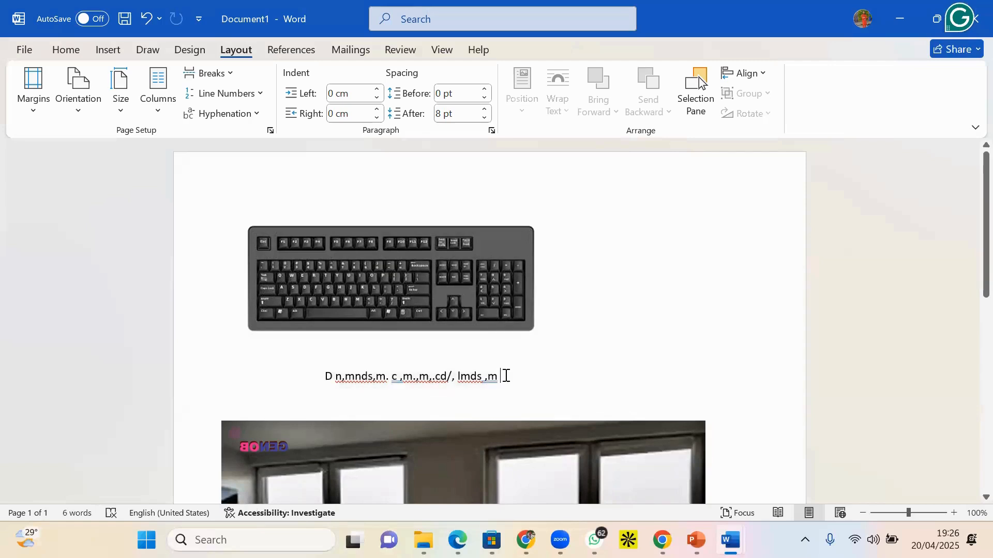
key(ctrl+v)
key(ctrl+v)
key(ctrl+v)
key(ctrl+v)
key(ctrl+v)
key(ctrl+v)
- Move the room picture up over the filler text, just below the keyboard picture
drag(472, 474, 501, 384)
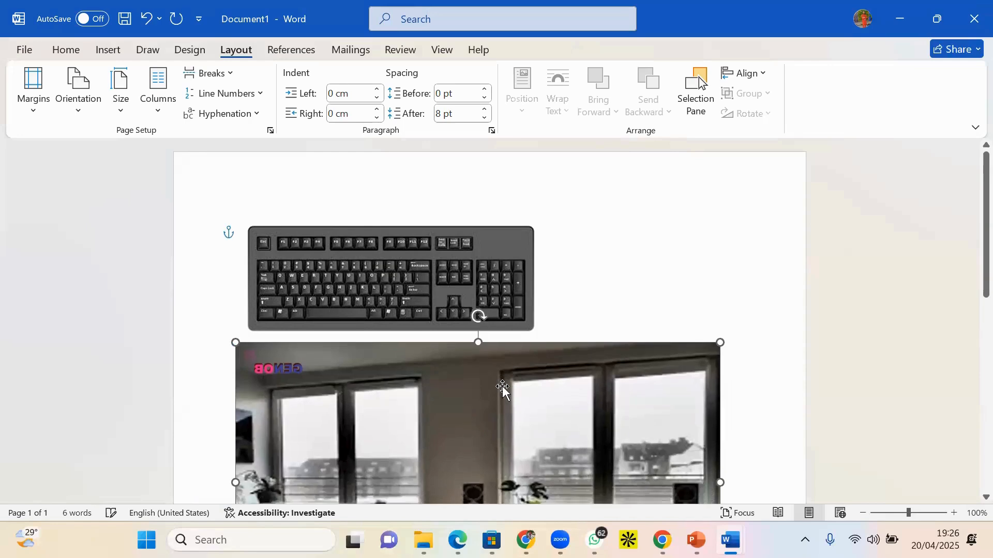
scroll(475, 332, down, 4)
scroll(474, 330, up, 3)
scroll(467, 372, down, 3)
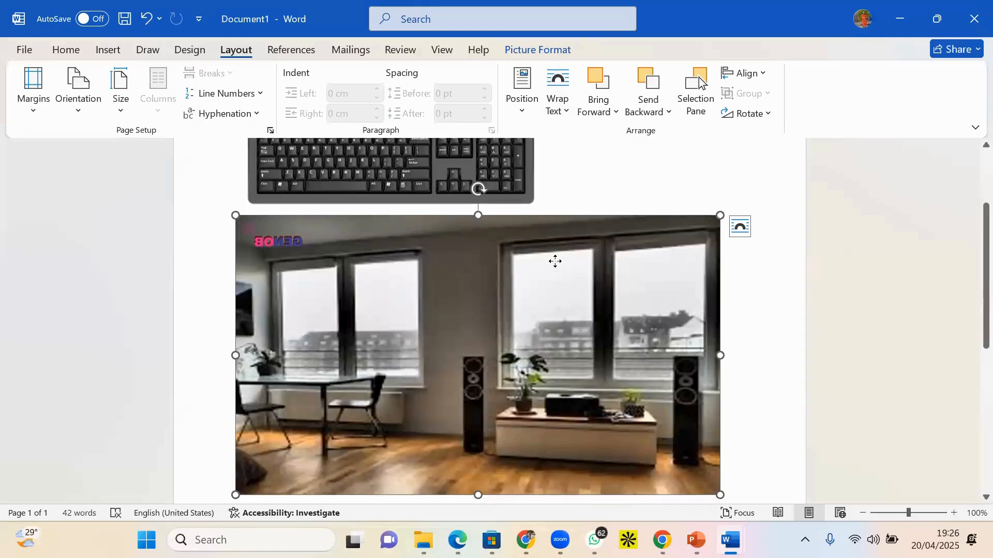
- Change the room picture's text wrapping to Behind Text and shift the picture slightly down
right_click(555, 261)
mouse_move(642, 418)
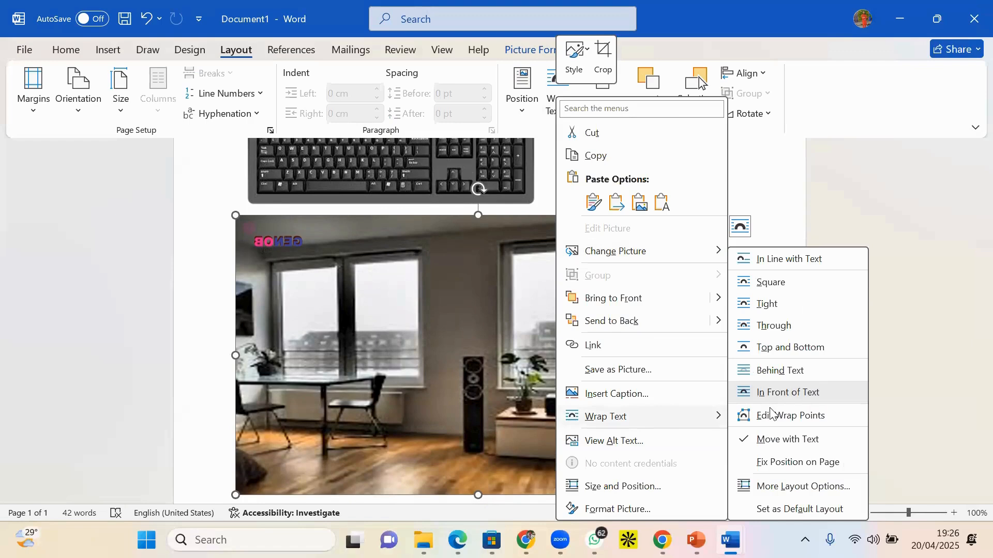
click(780, 370)
mouse_move(489, 367)
mouse_down()
mouse_move(478, 390)
mouse_move(481, 346)
mouse_move(484, 383)
mouse_up()
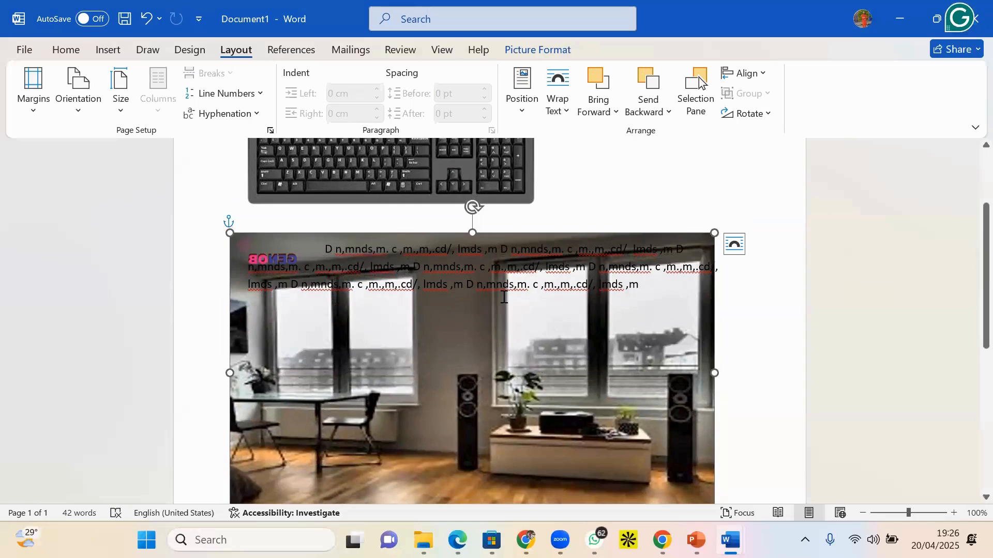
- Move the keyboard picture down into the filler text, on top of the room picture
click(387, 193)
drag(387, 193, 454, 274)
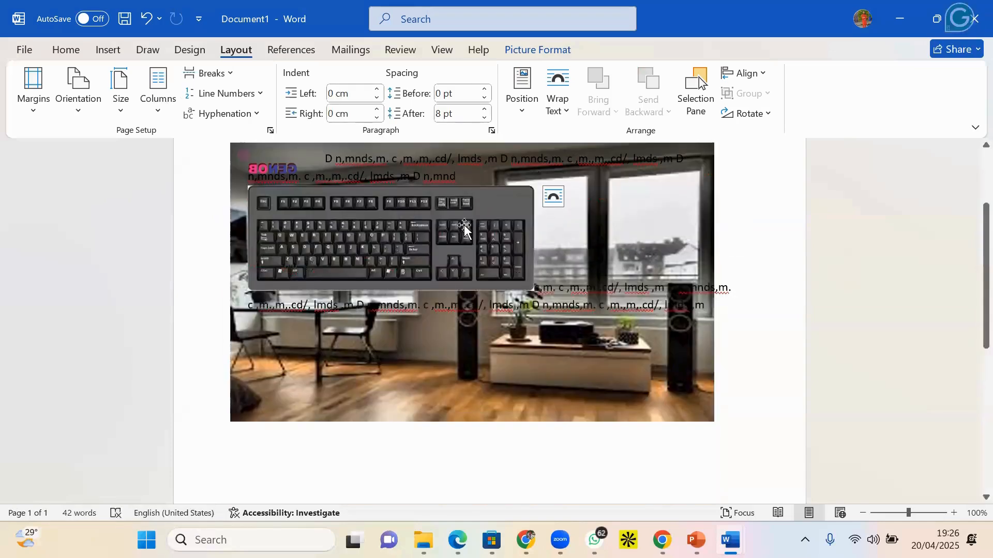
scroll(447, 294, up, 3)
scroll(447, 305, down, 10)
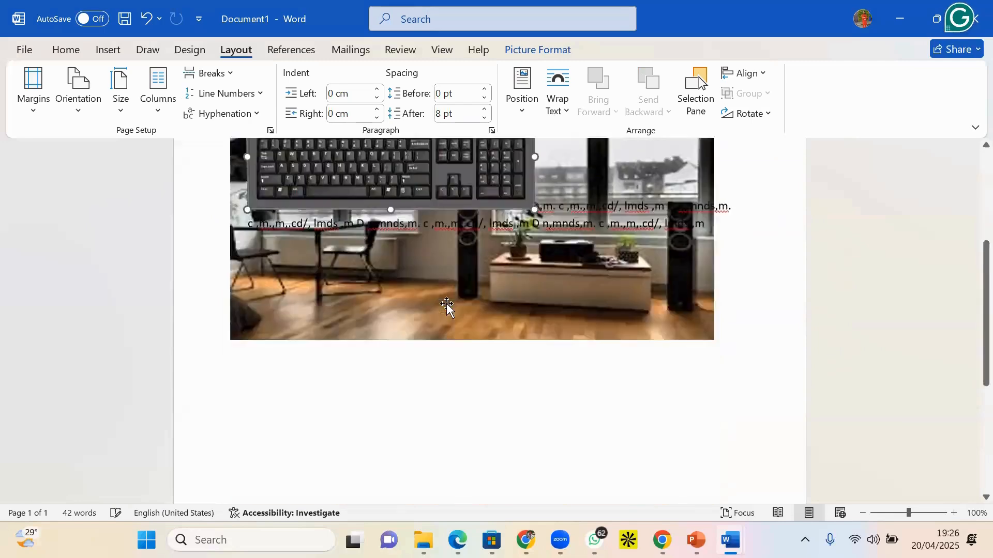
scroll(447, 331, up, 6)
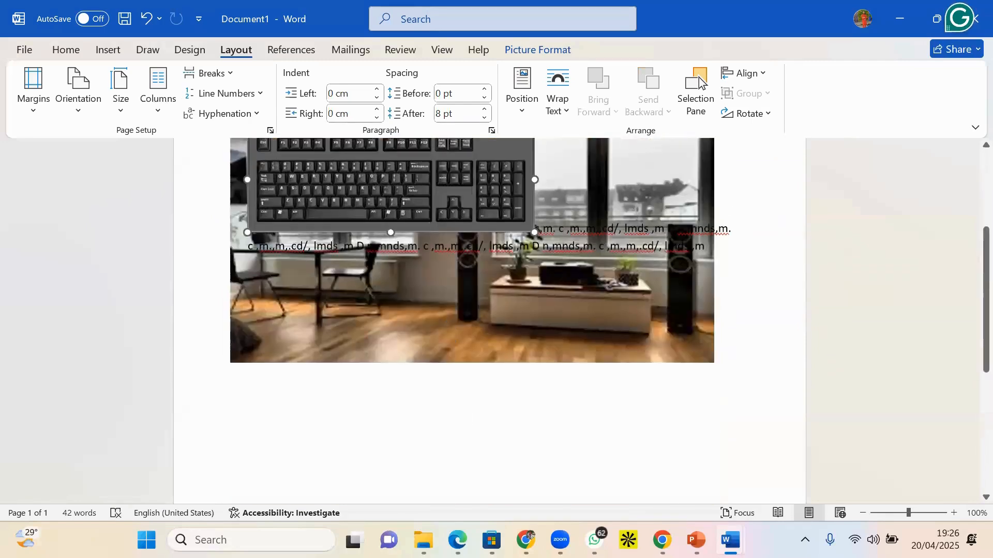
- Switch to the GENOB STORE INVOICE document and examine its logo, header, item table and total row
mouse_move(730, 541)
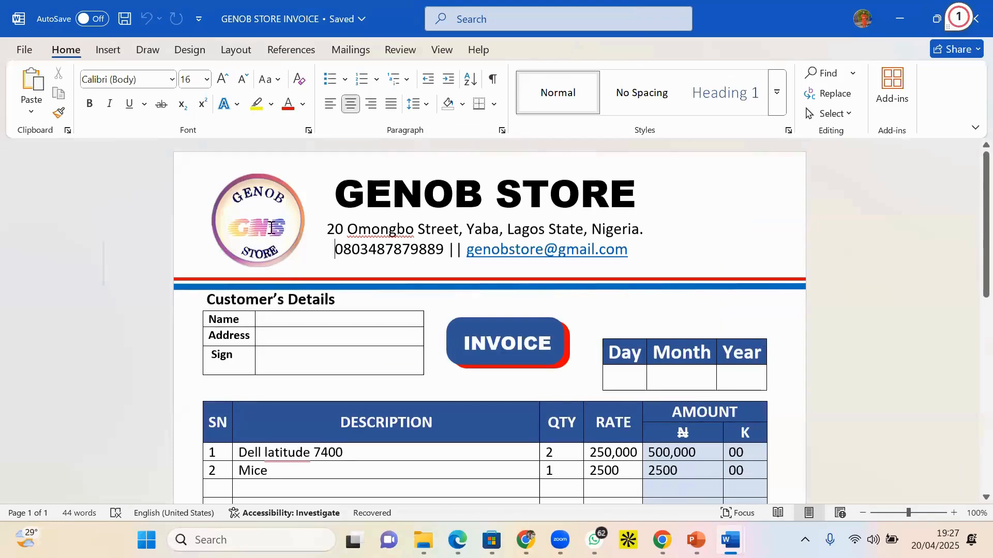
scroll(431, 357, down, 8)
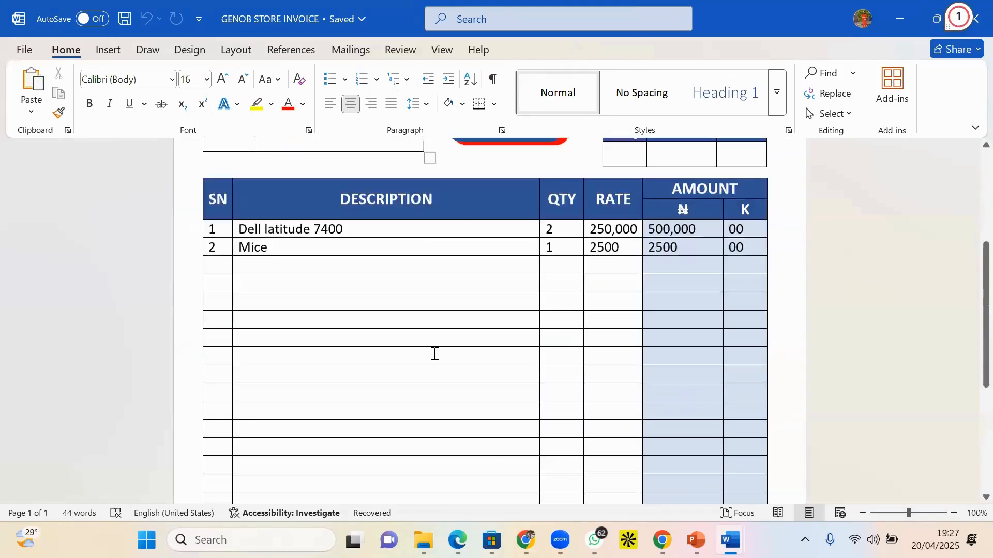
scroll(431, 351, up, 6)
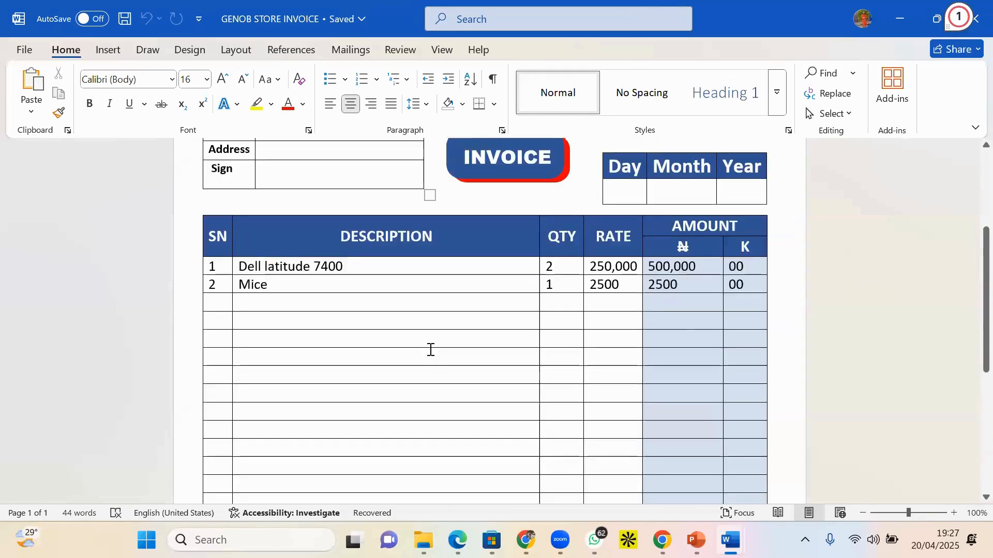
scroll(430, 348, down, 5)
scroll(446, 274, up, 4)
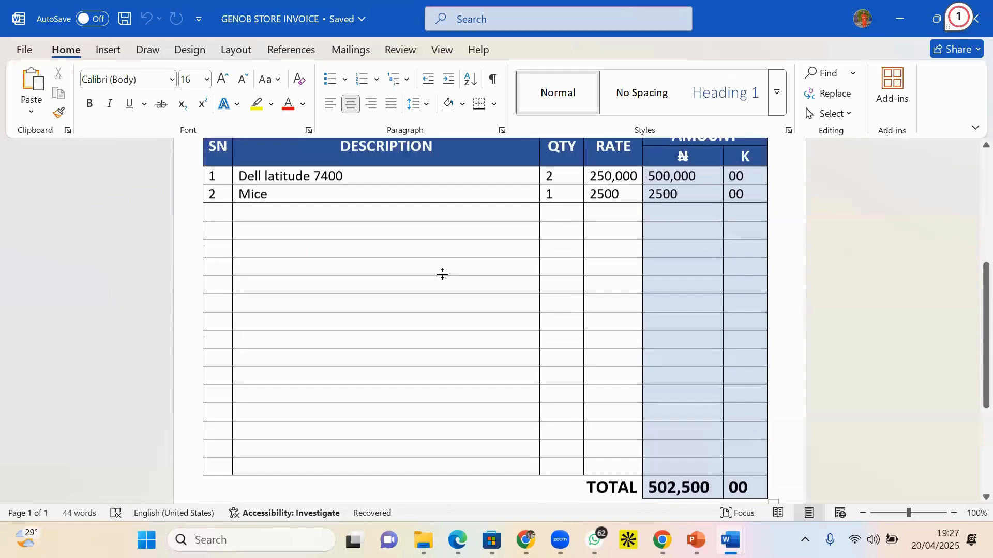
scroll(434, 346, down, 5)
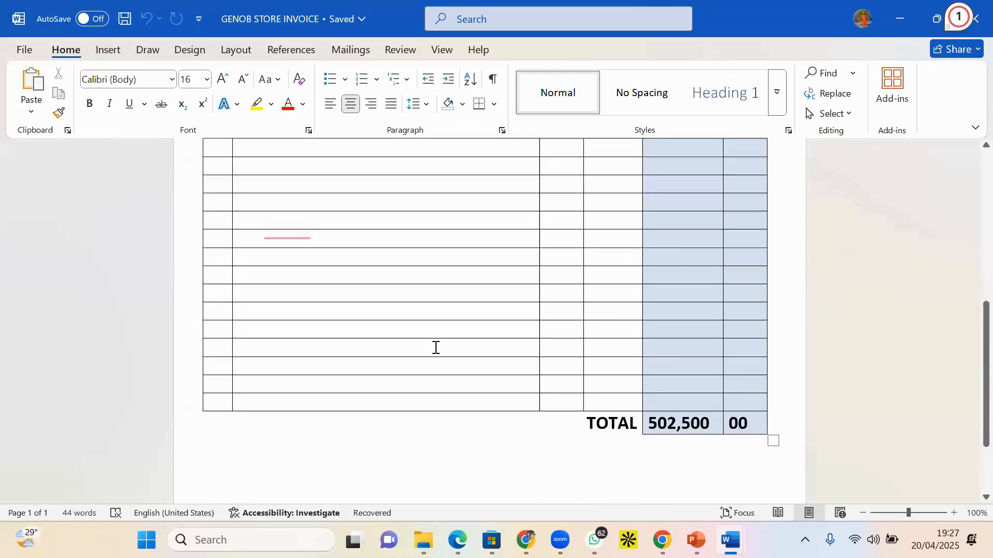
scroll(411, 295, up, 3)
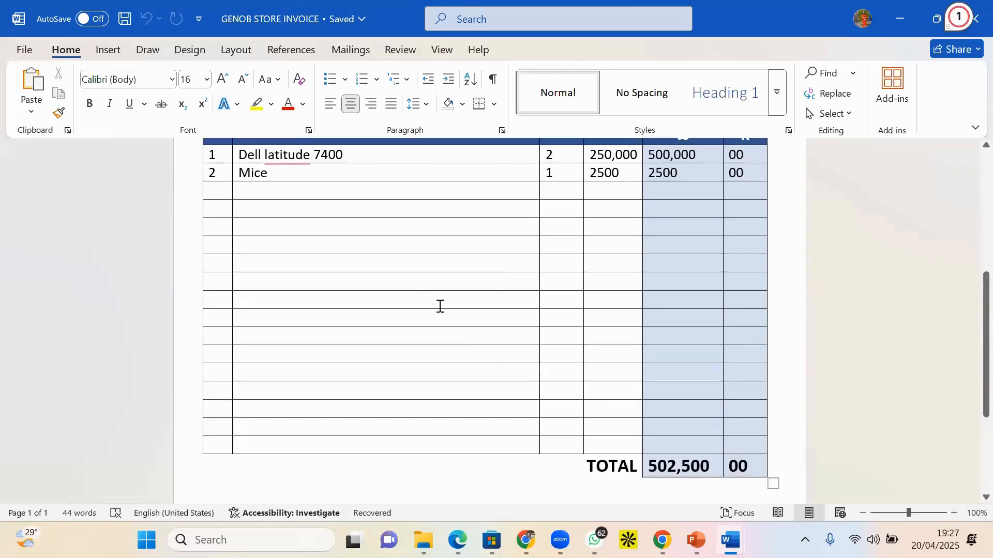
- Insert the GENOB STORE. logo picture from the BUSINESS folder into the invoice
click(112, 53)
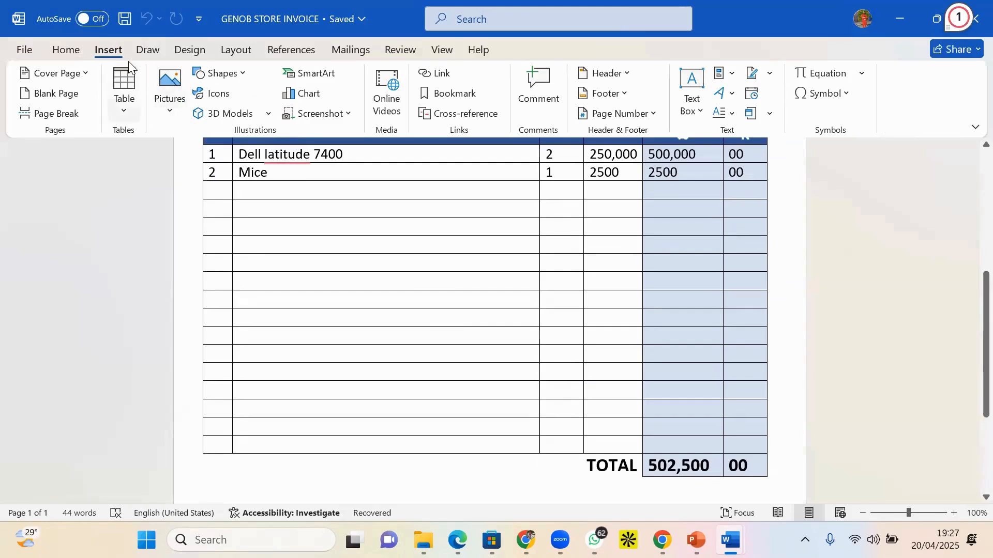
click(170, 110)
click(216, 160)
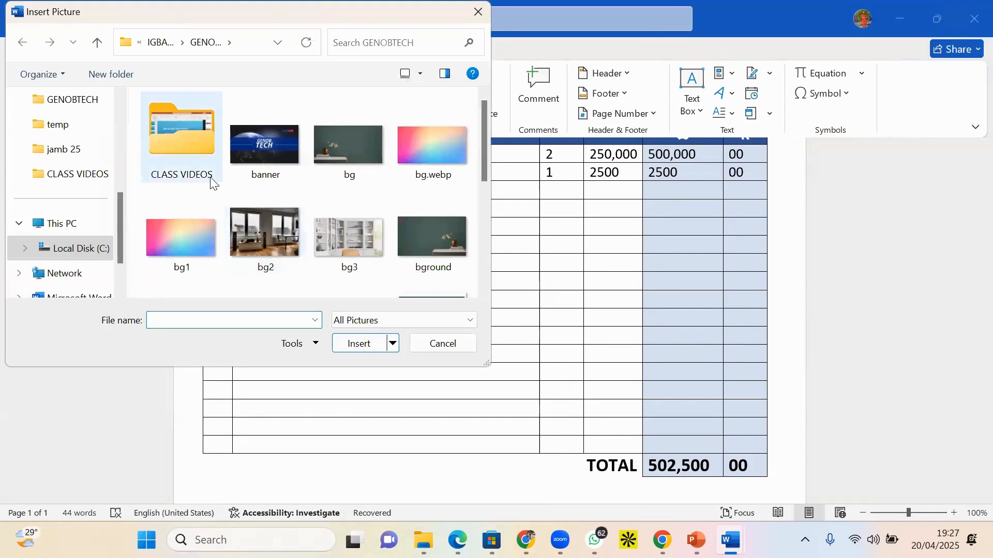
scroll(216, 185, down, 5)
scroll(216, 185, up, 5)
scroll(148, 196, down, 1)
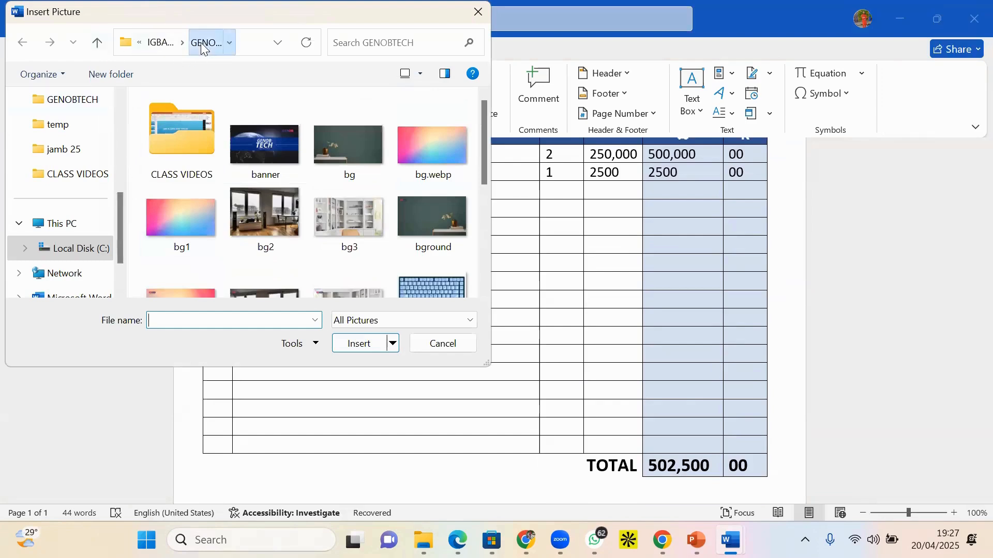
click(171, 45)
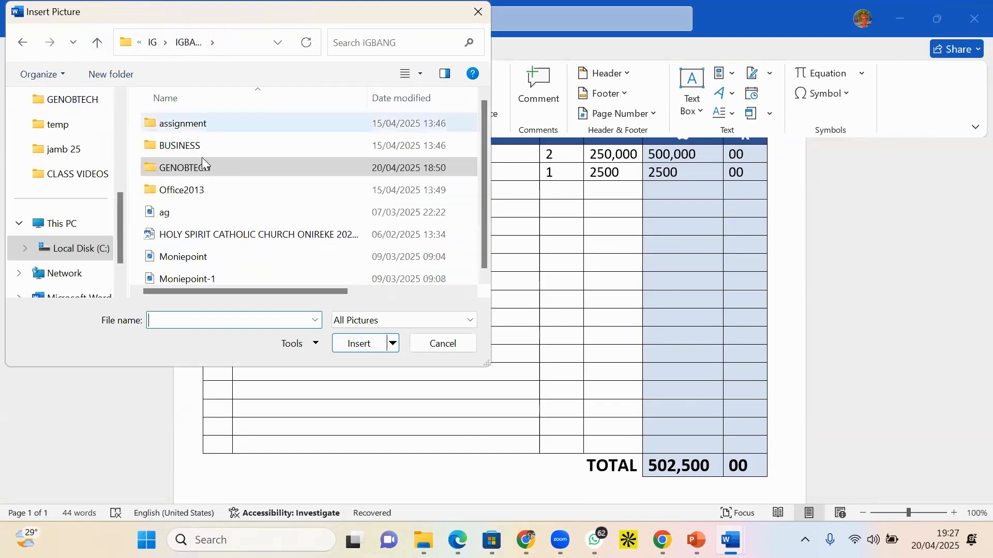
double_click(199, 147)
click(266, 137)
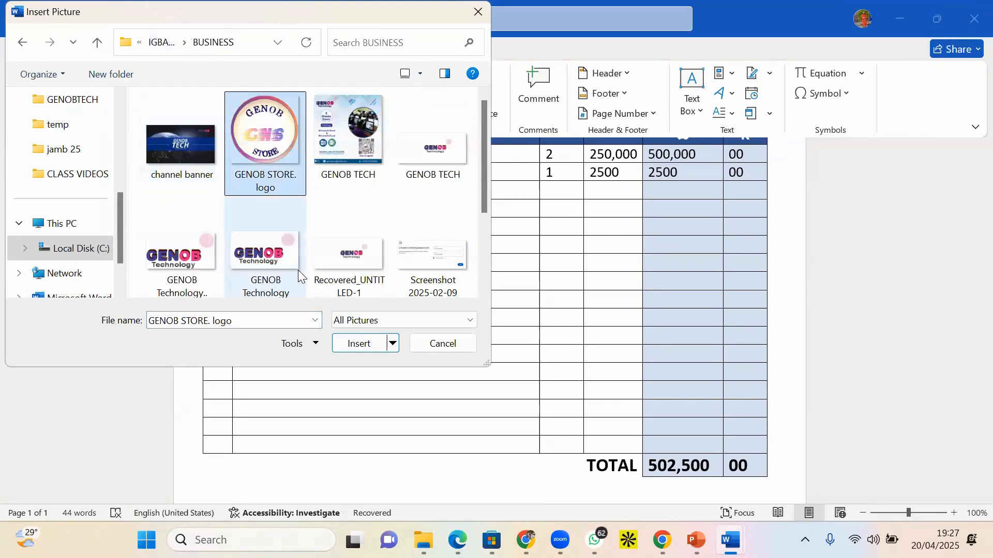
click(361, 344)
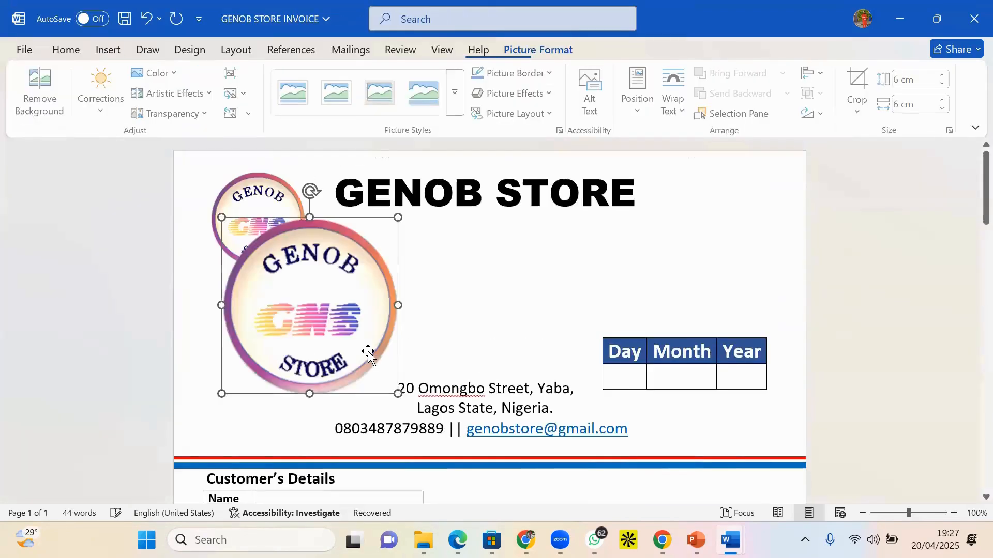
- Move the inserted logo out of the header to just below the red and blue lines, beside Customer's Details
scroll(339, 326, down, 3)
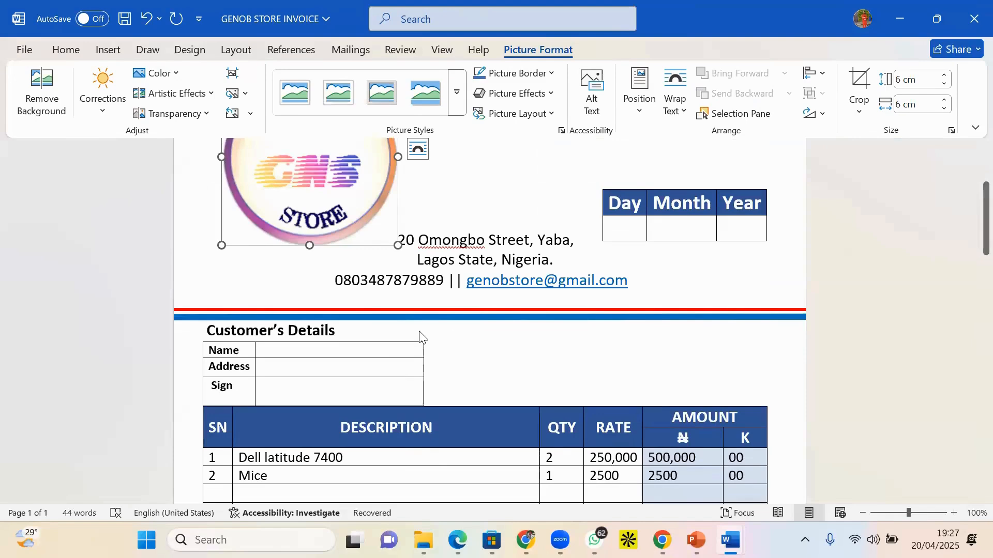
scroll(419, 337, up, 3)
scroll(414, 336, down, 4)
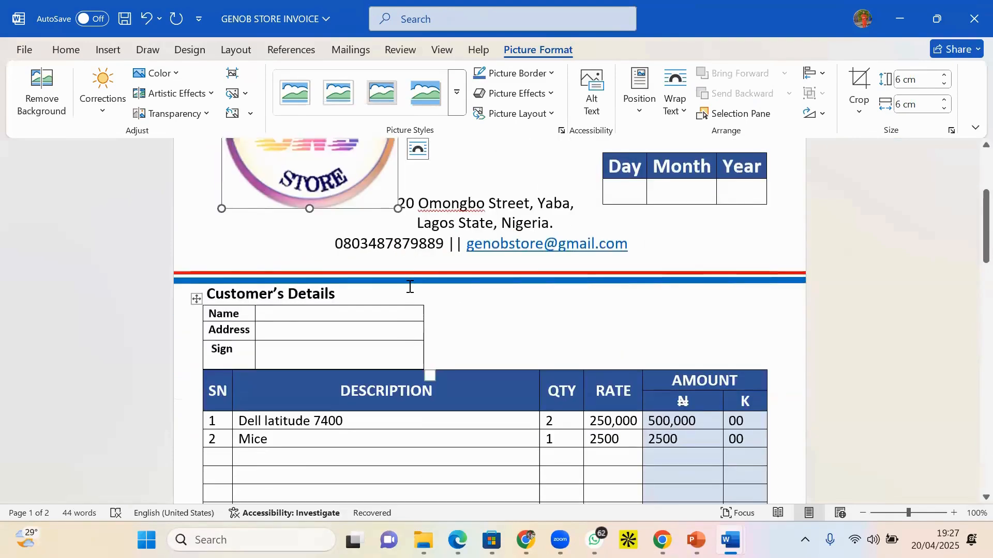
scroll(367, 264, up, 3)
drag(295, 268, 542, 299)
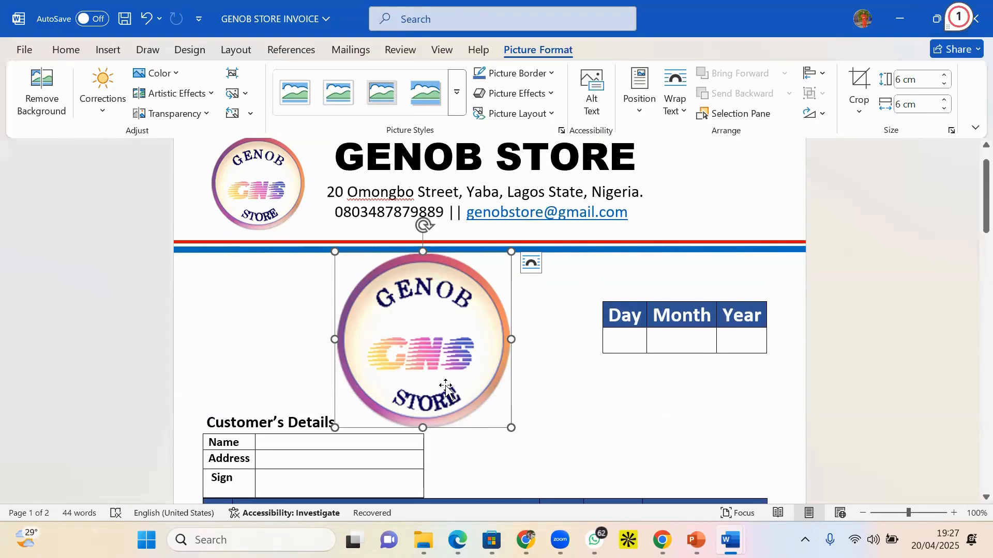
- Change the inserted logo's text wrapping to Behind Text
right_click(446, 390)
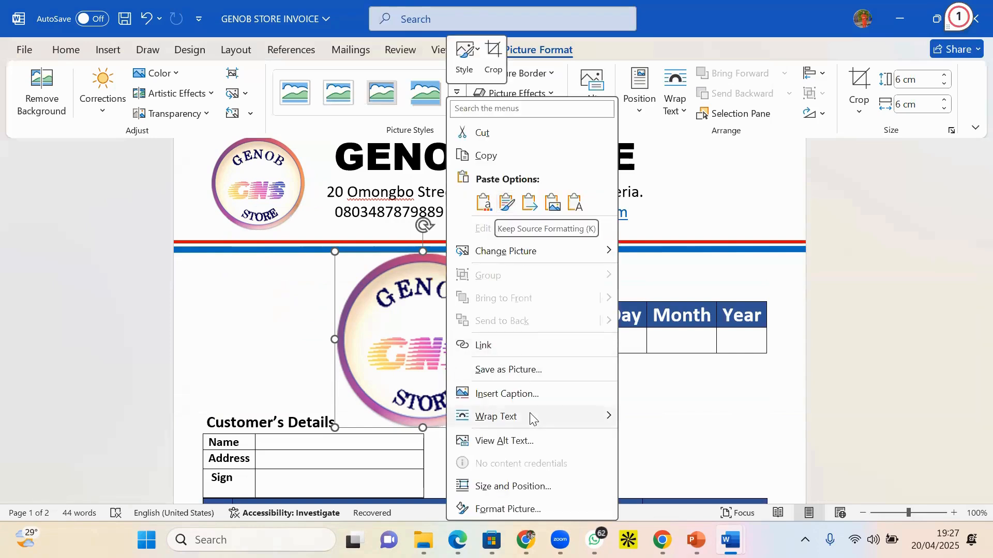
mouse_move(530, 413)
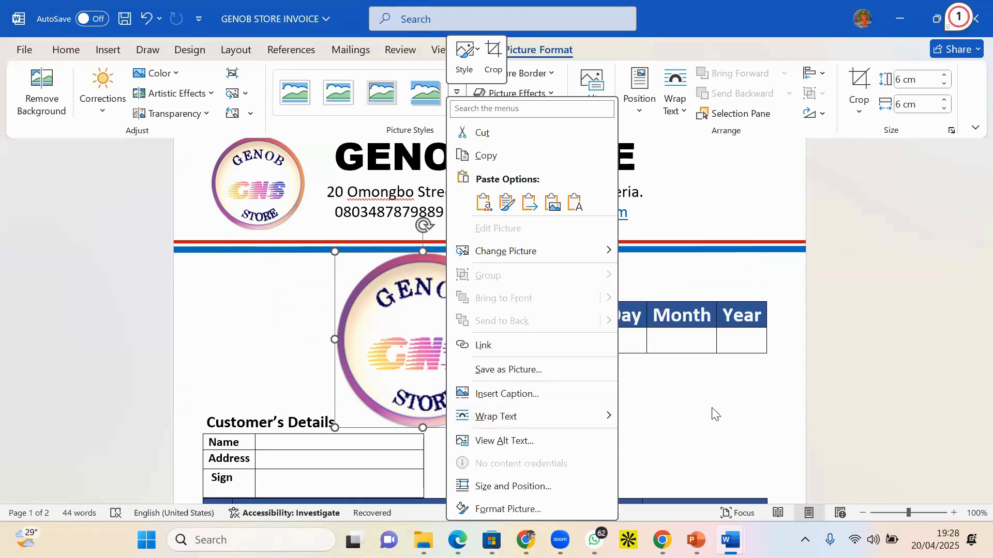
mouse_move(599, 424)
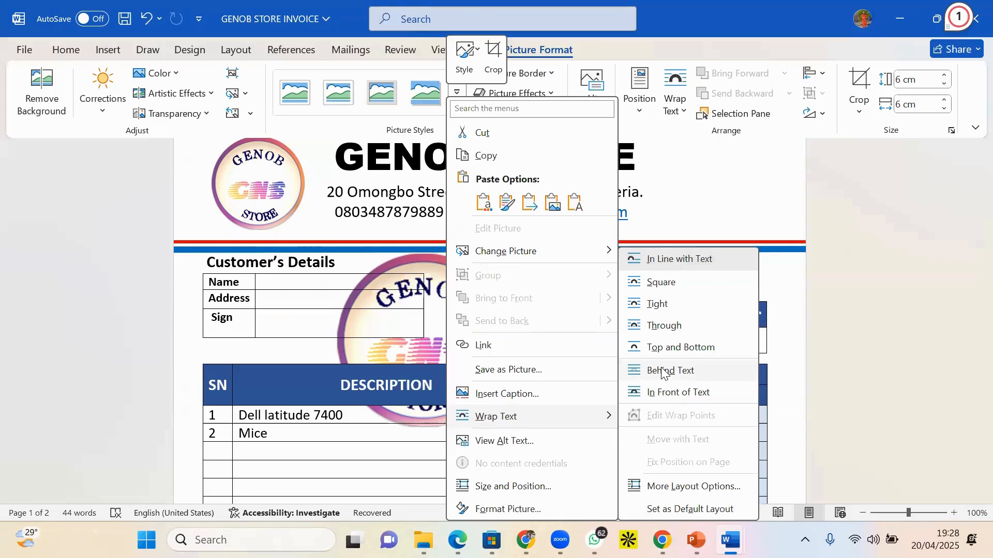
click(664, 374)
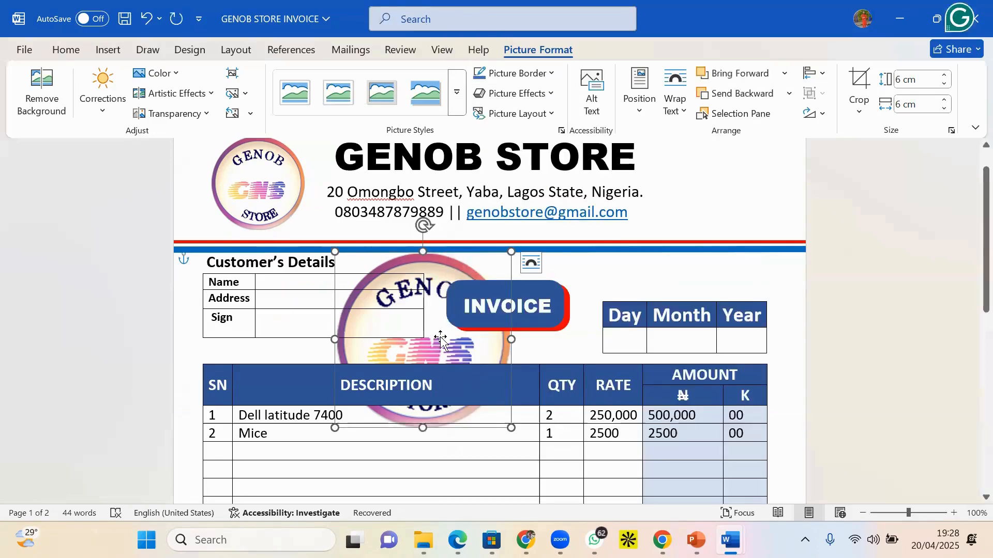
drag(440, 339, 455, 492)
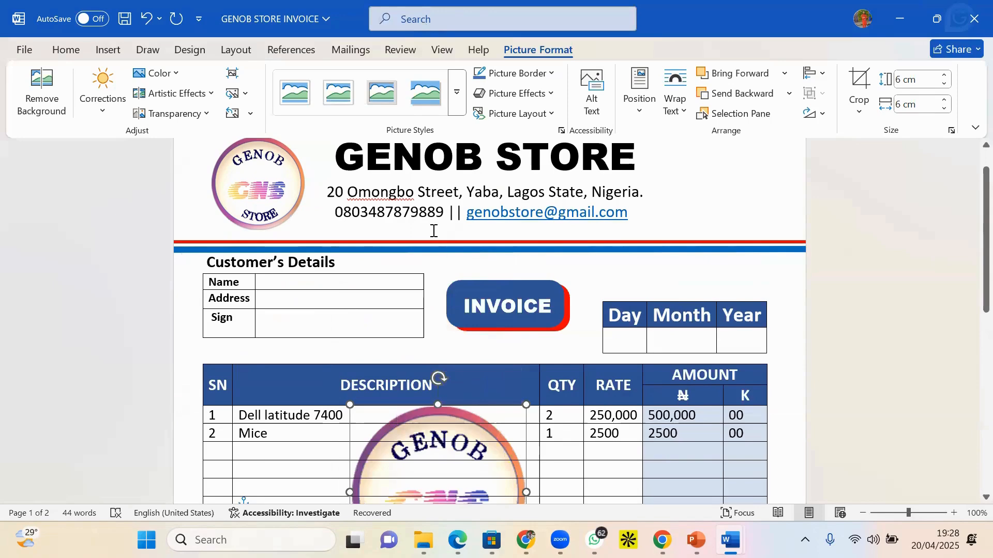
key(ctrl+z)
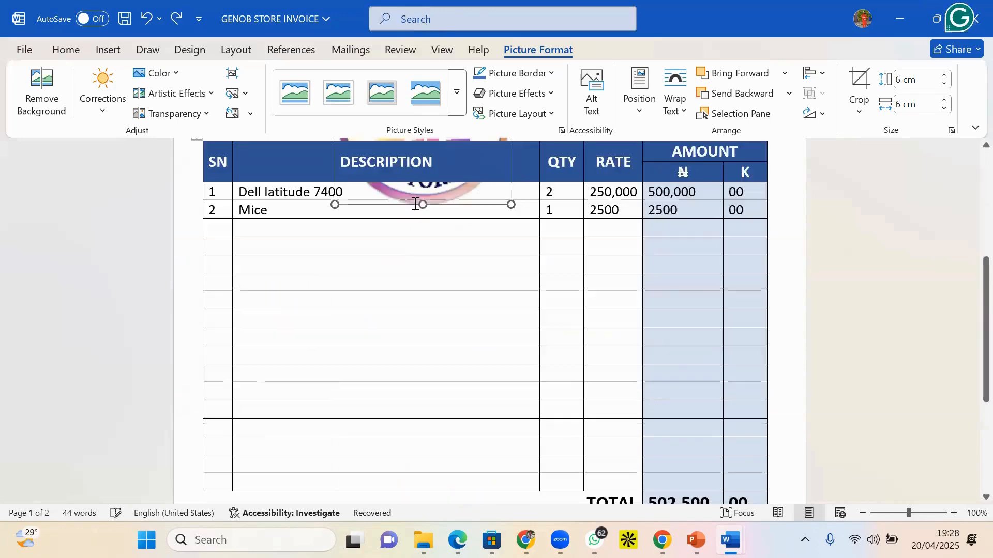
click(516, 216)
scroll(504, 209, down, 1)
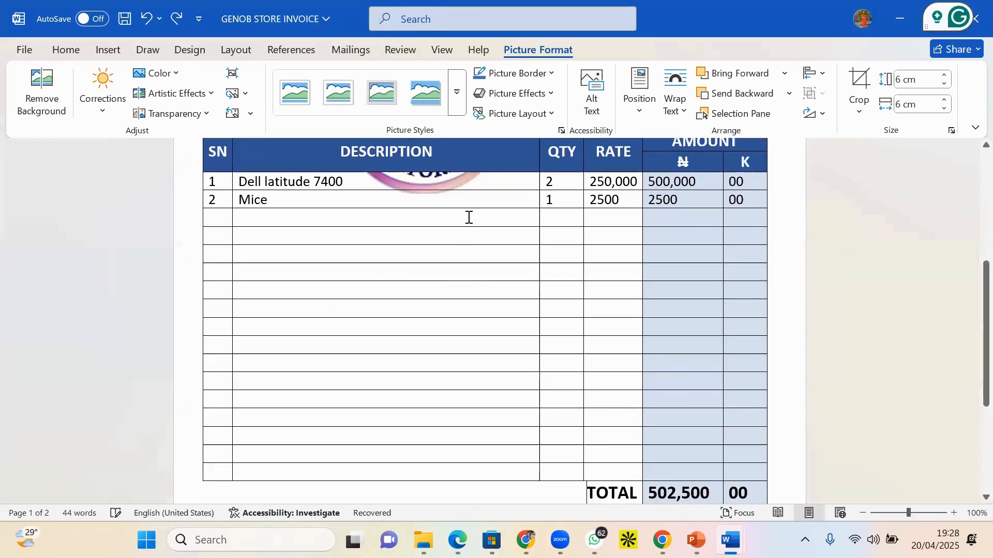
click(402, 331)
scroll(402, 331, up, 5)
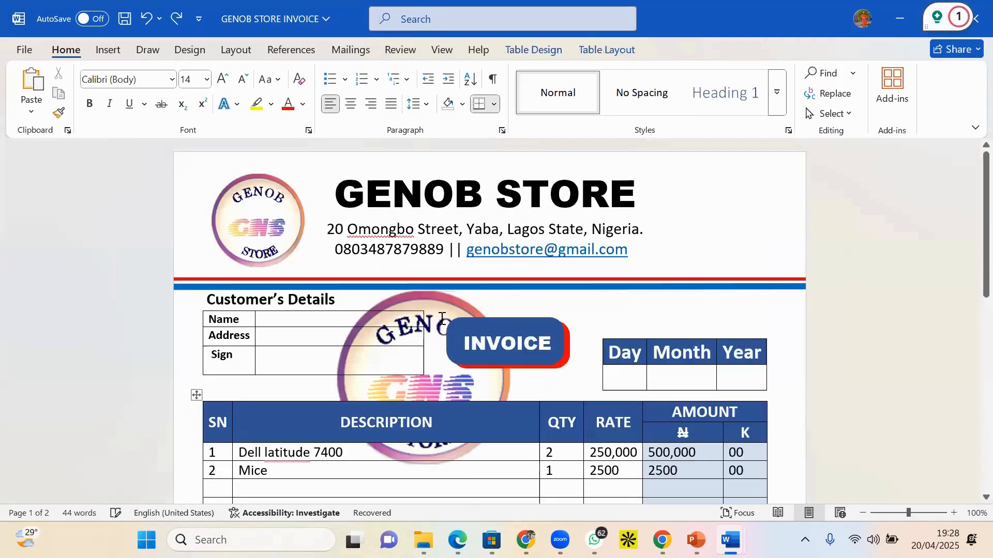
- Move the large logo from behind the INVOICE label down into the empty rows of the item table
click(451, 308)
click(452, 305)
drag(452, 307, 524, 427)
scroll(524, 376, down, 5)
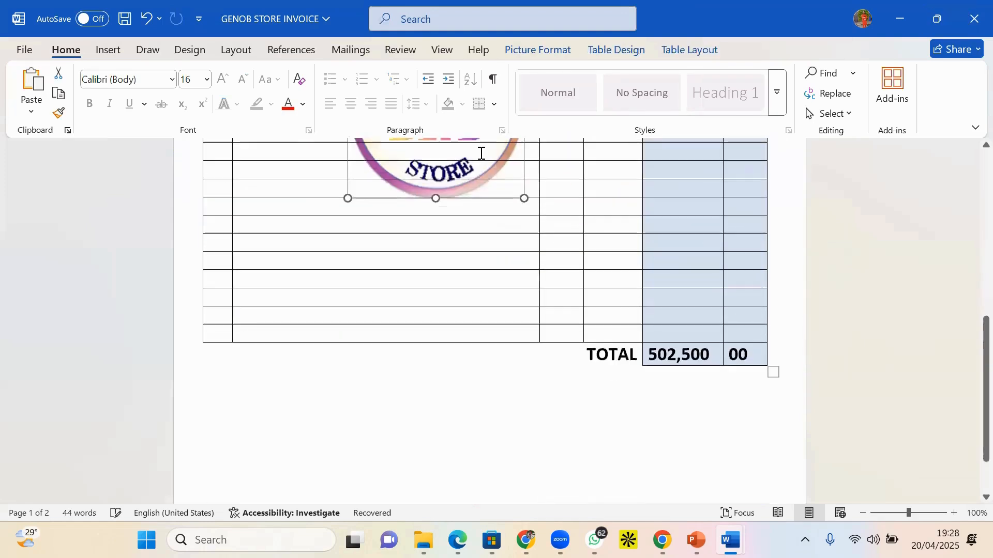
drag(471, 198, 474, 261)
scroll(479, 262, up, 1)
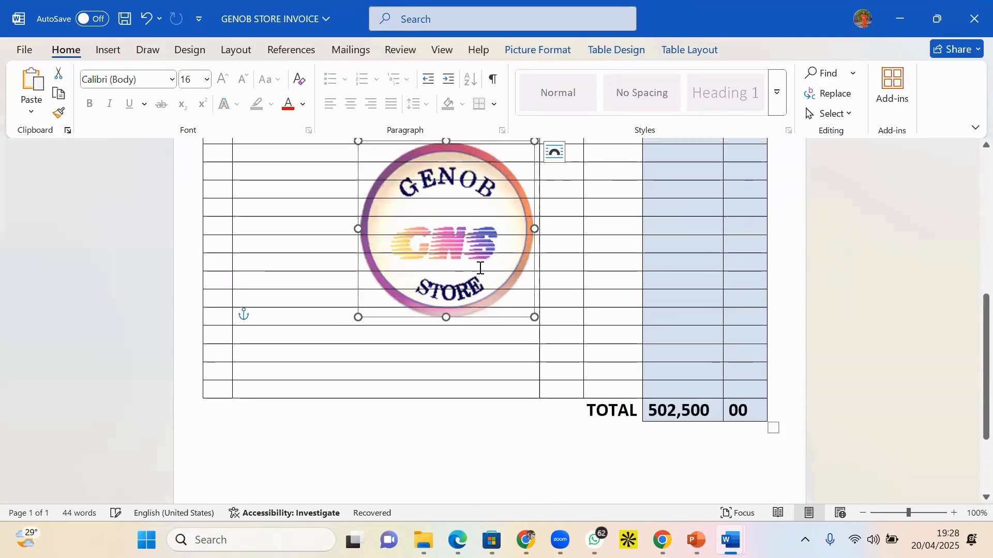
- Enlarge the logo to about 7.12 cm square and reposition it in the middle of the item table's empty rows
scroll(479, 265, down, 4)
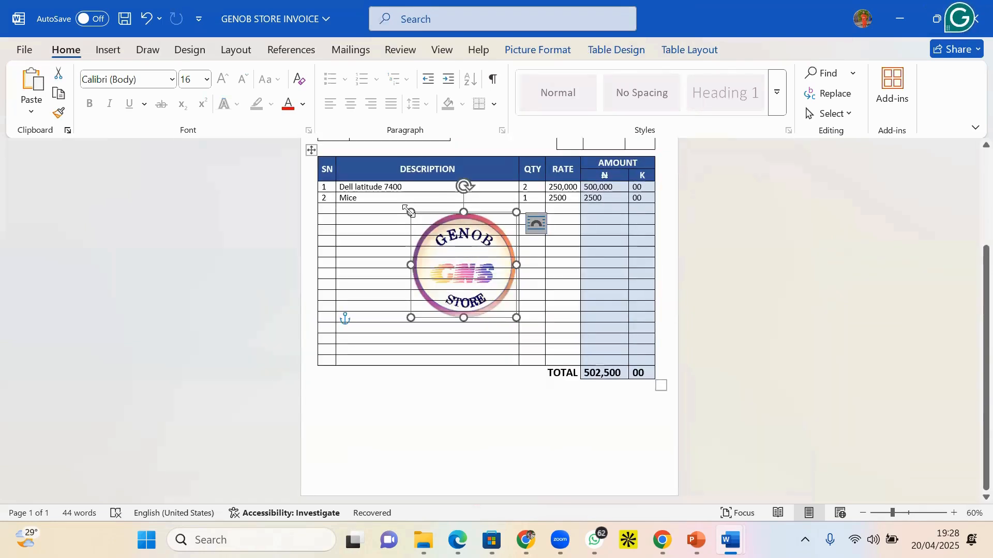
drag(411, 213, 392, 212)
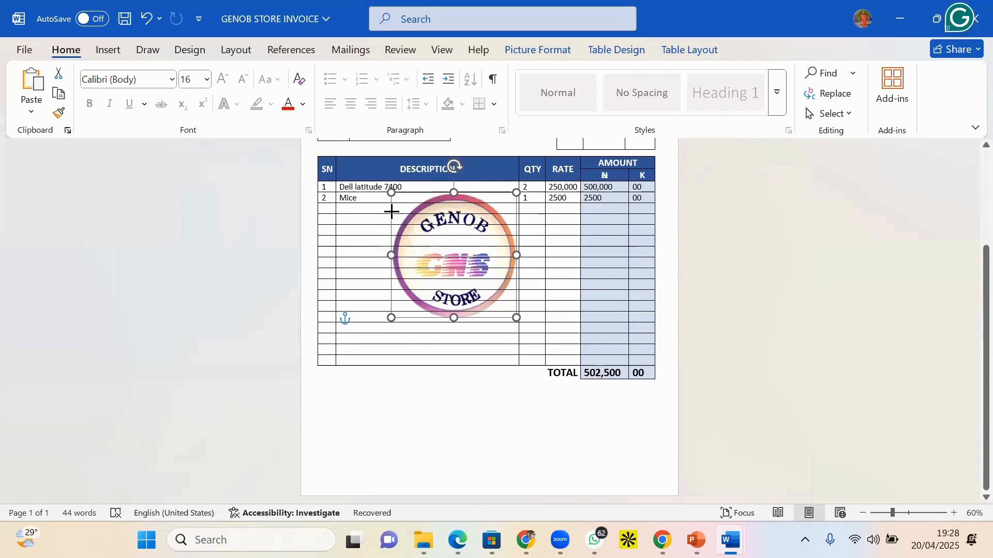
drag(517, 281, 530, 293)
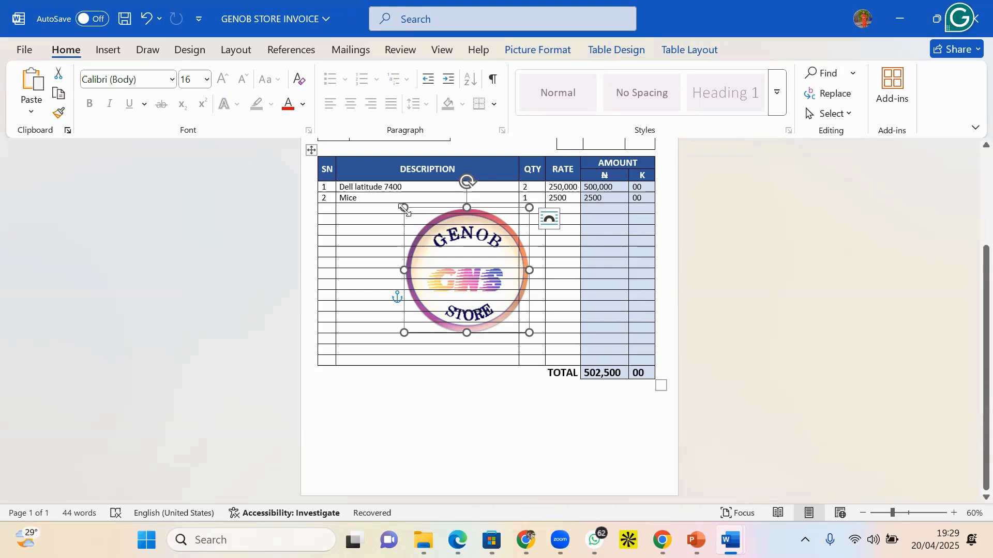
- Open the logo's 3-D Rotation options and examine the picture effect settings, including Artistic Effects
click(557, 51)
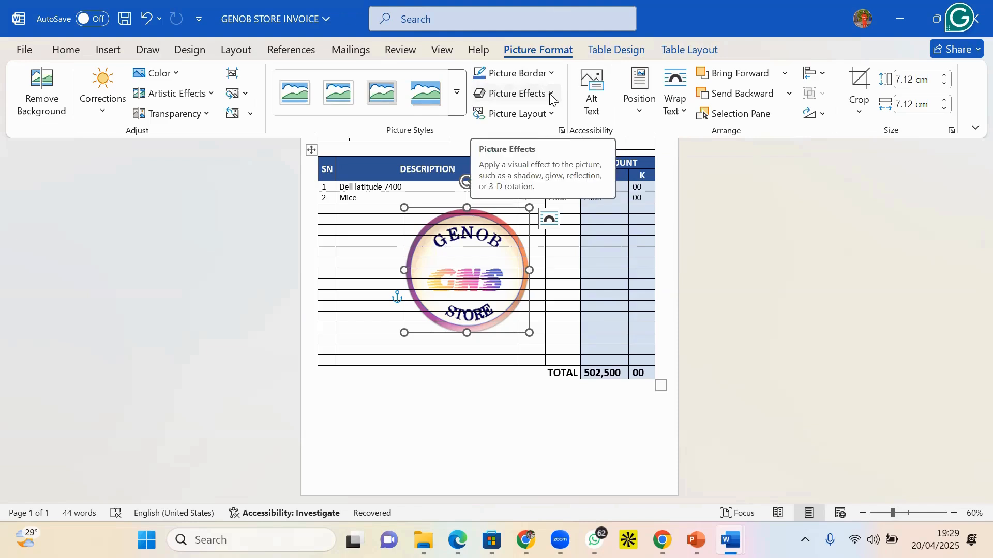
click(552, 95)
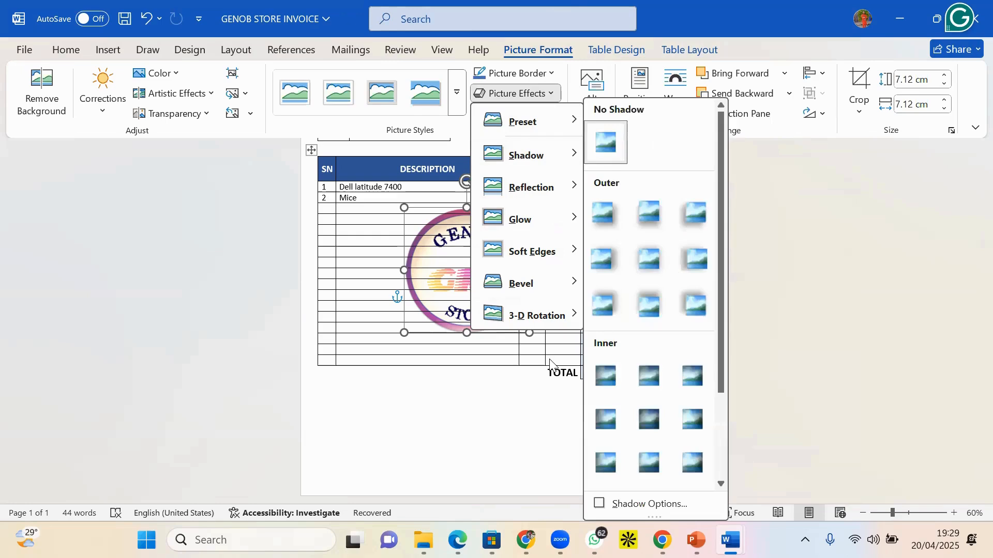
mouse_move(573, 312)
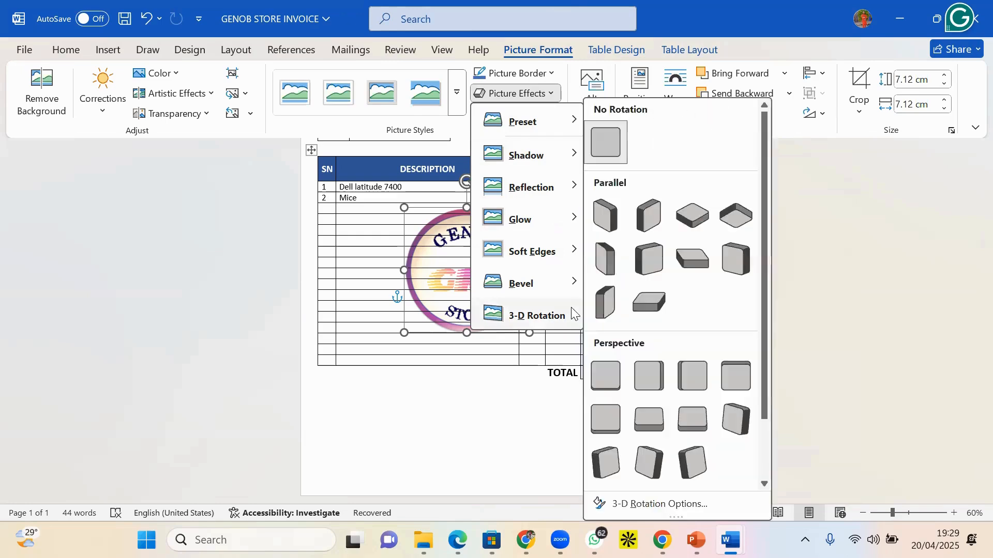
click(659, 504)
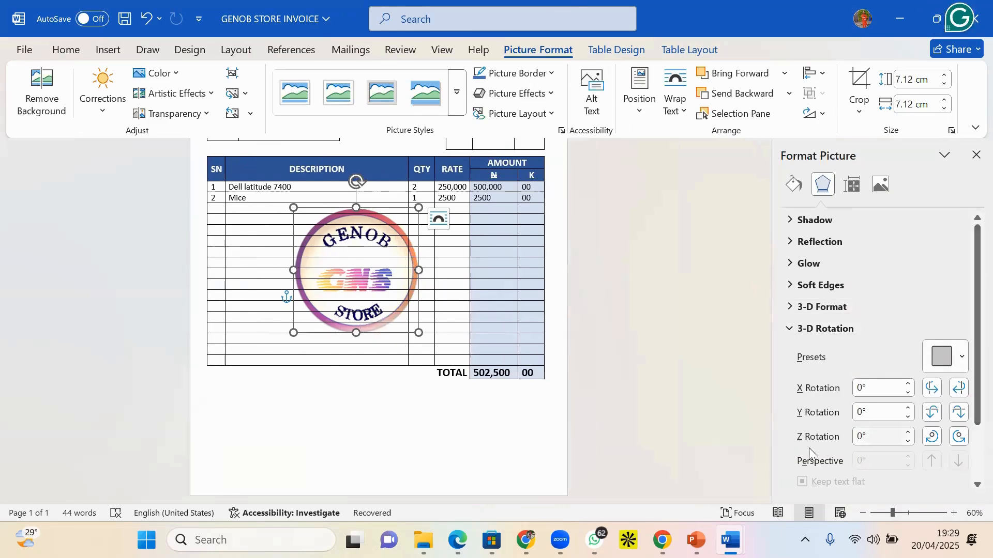
scroll(822, 435, down, 2)
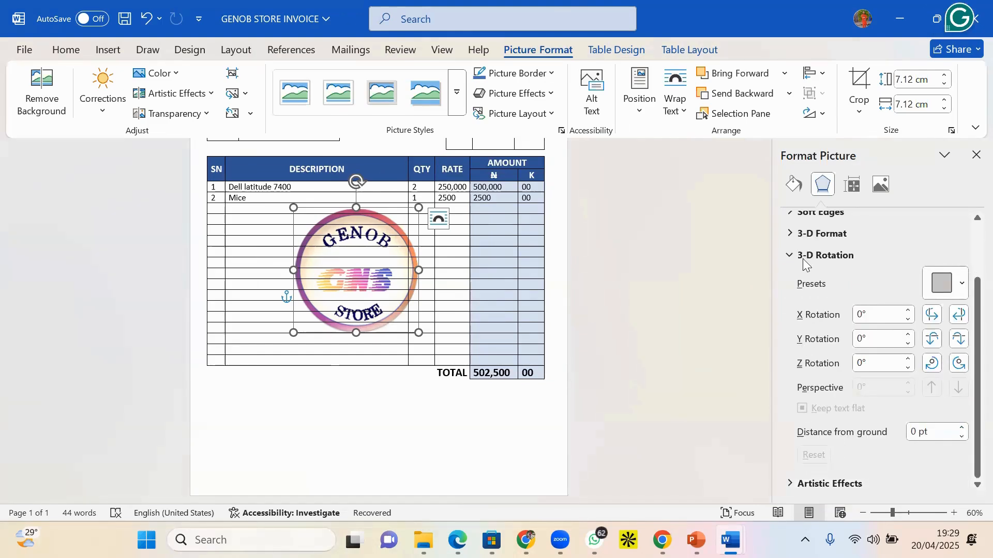
scroll(807, 264, up, 1)
scroll(809, 389, down, 1)
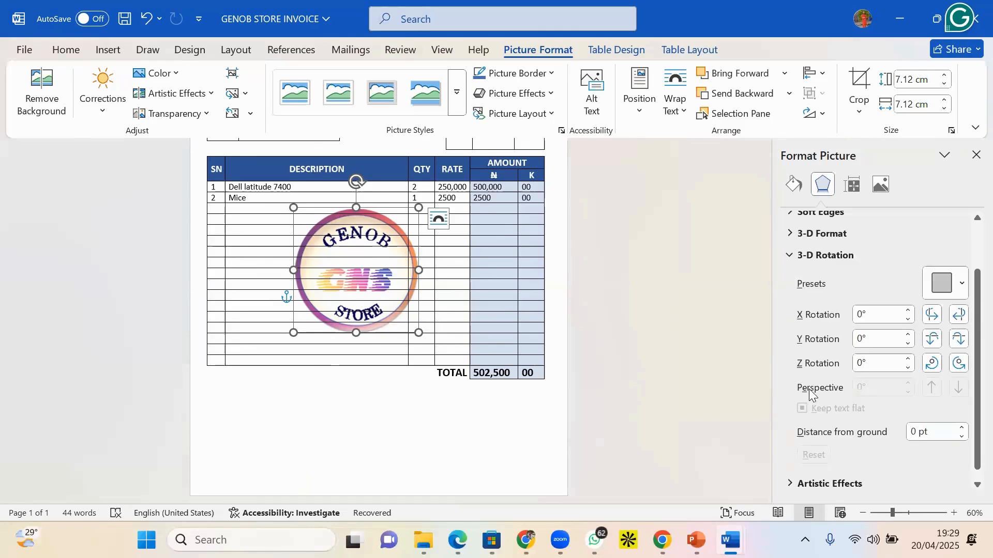
click(788, 484)
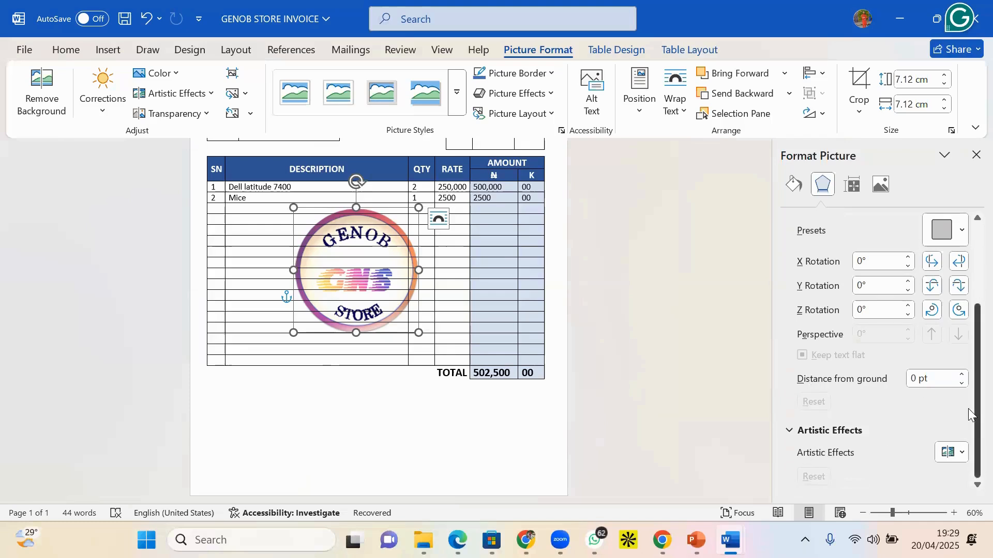
scroll(969, 436, up, 3)
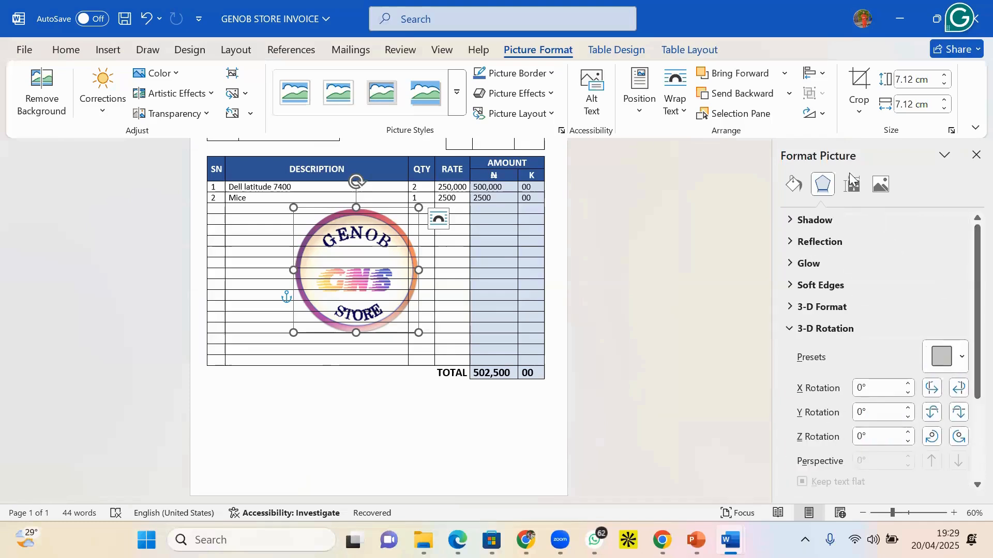
- Show the logo's fill settings and try a solid fill, switching it to a gradient fill
click(885, 187)
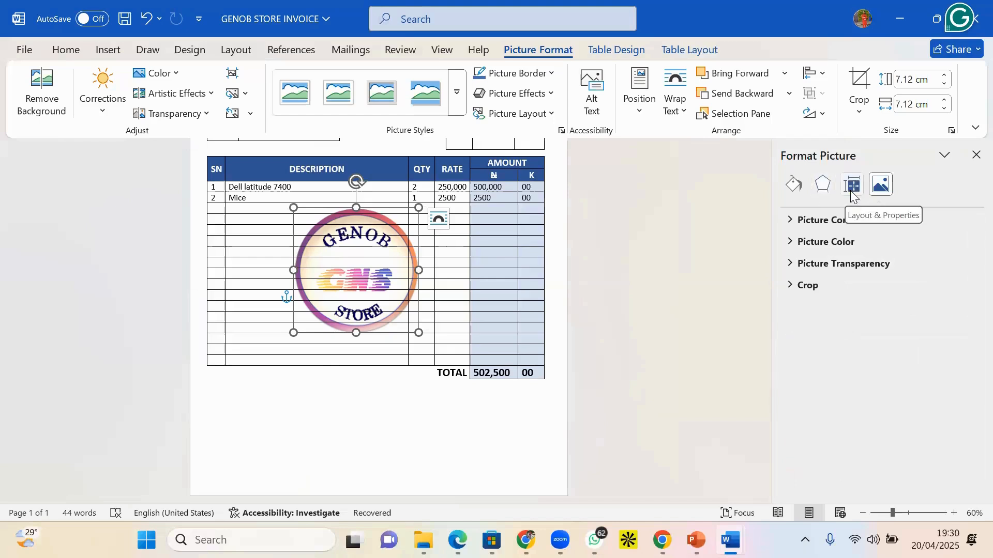
click(795, 185)
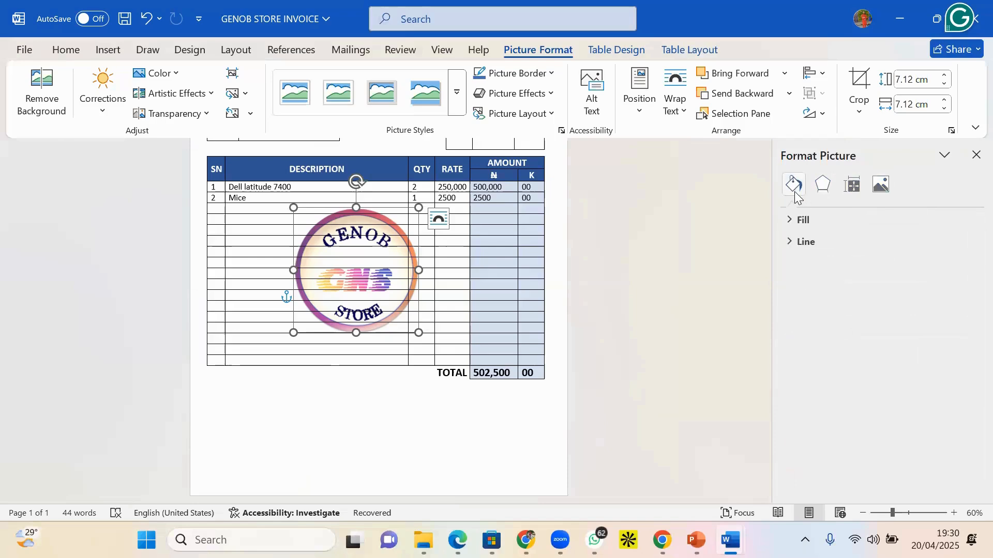
click(794, 221)
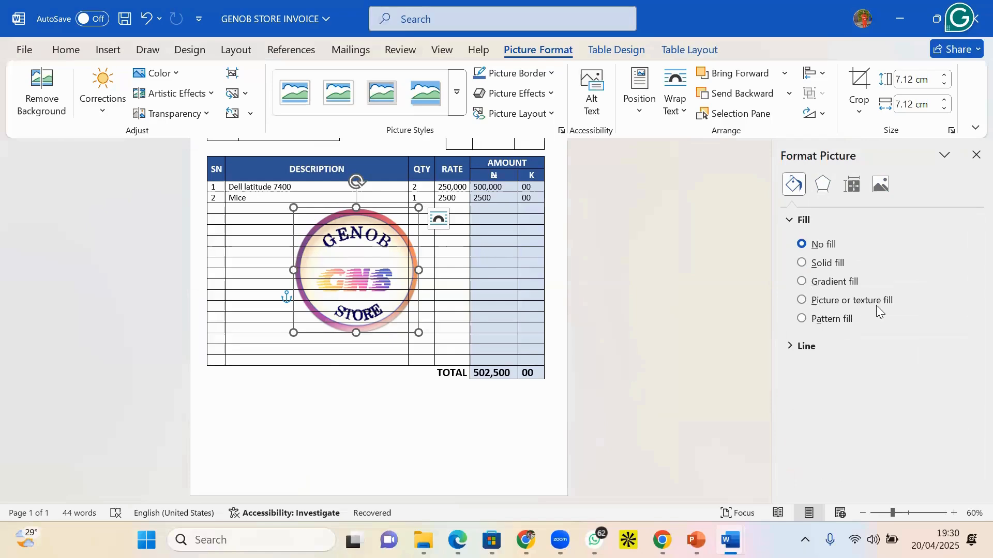
click(802, 262)
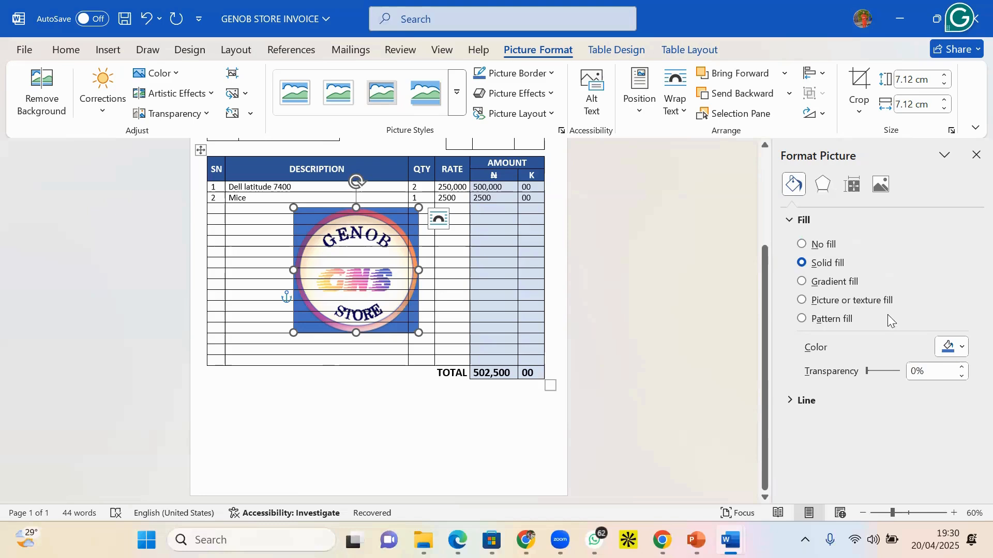
click(802, 282)
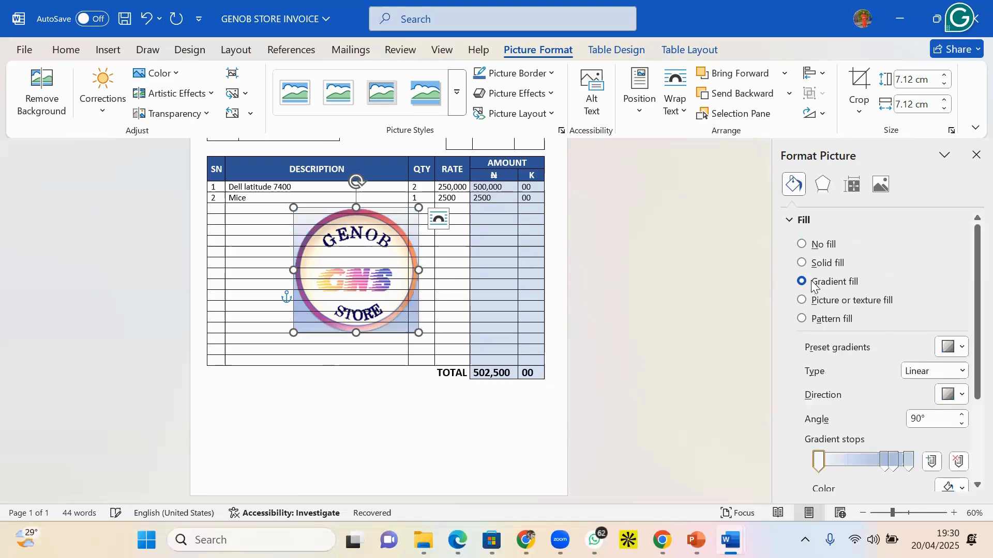
- Try a picture or texture fill and a pattern fill on the logo, returning to the texture fill
click(806, 303)
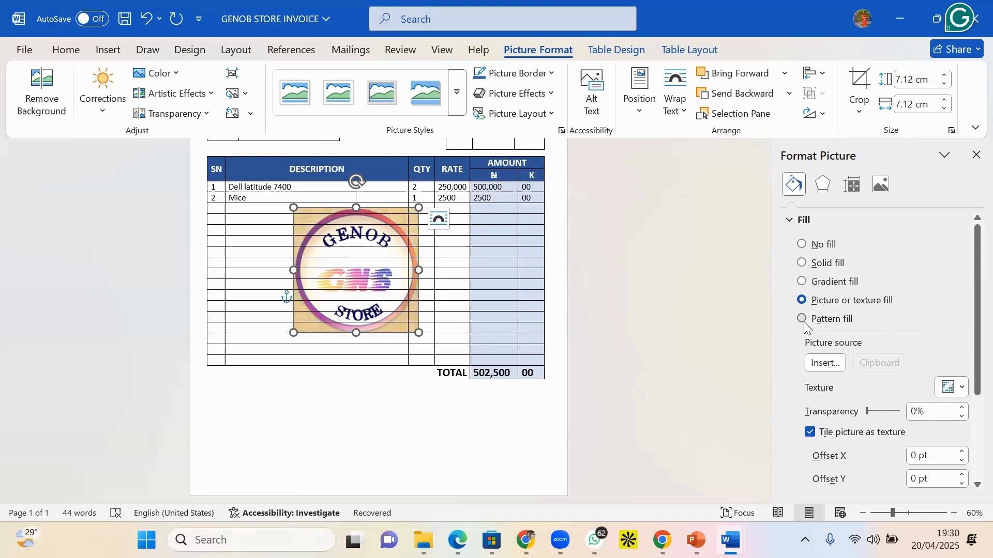
click(803, 321)
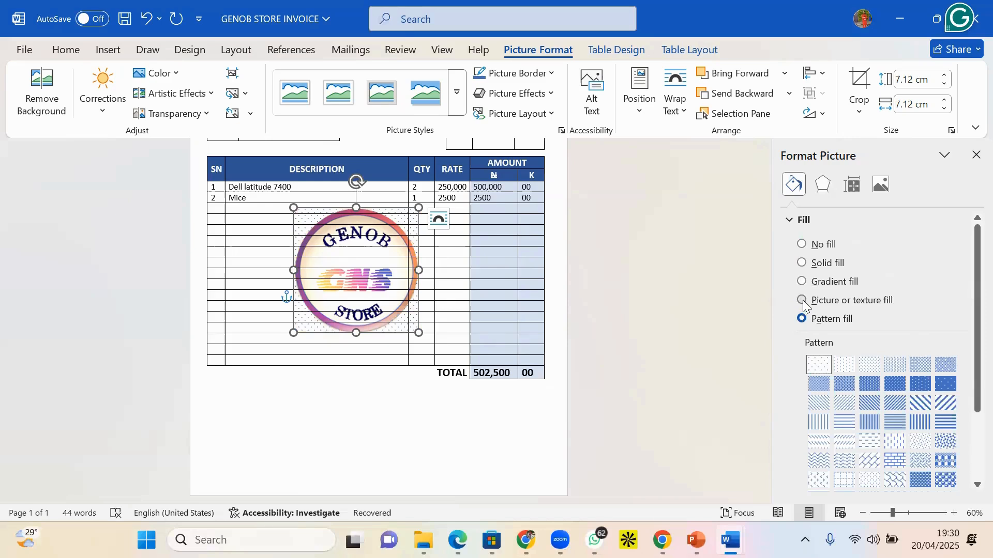
click(803, 301)
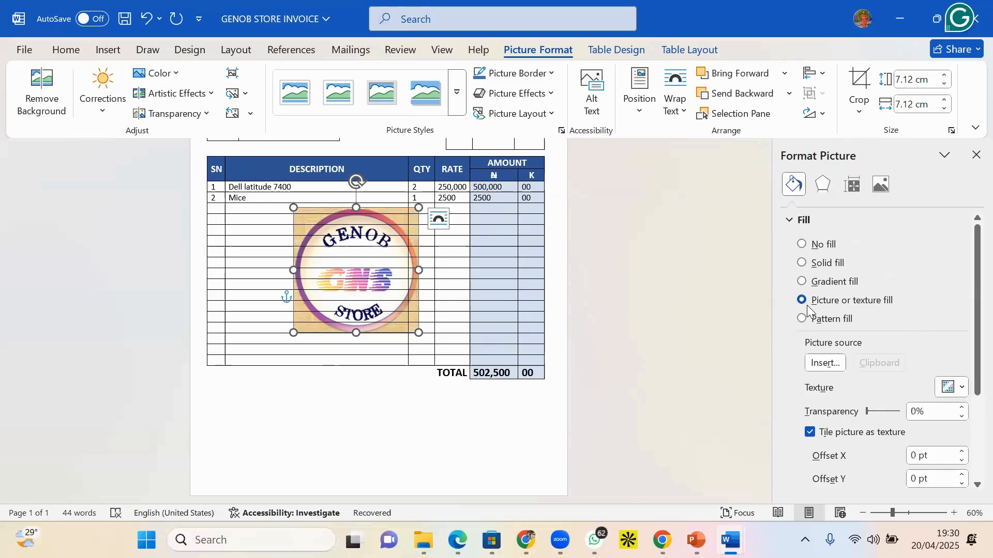
- Show the logo's effect settings and try a reflection with 81% transparency
click(831, 185)
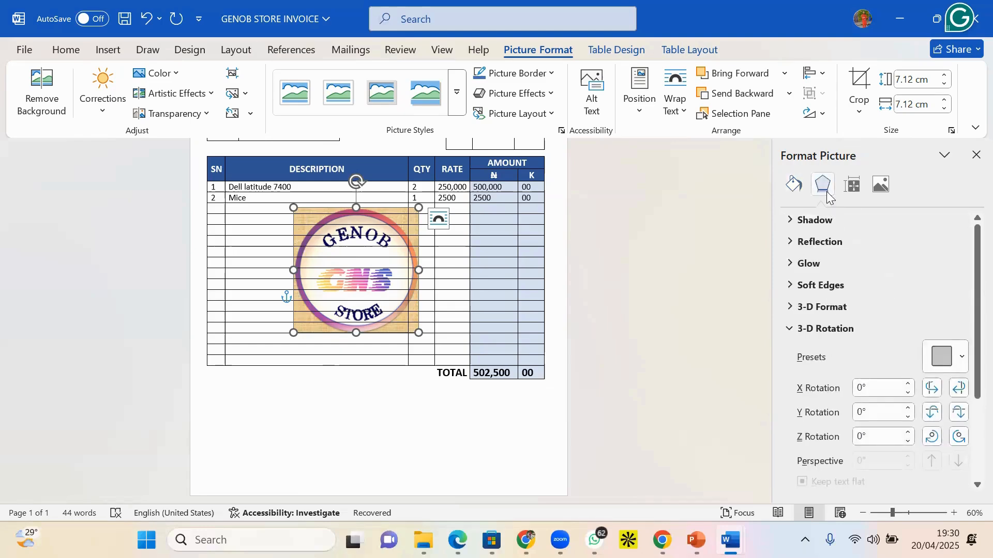
click(797, 239)
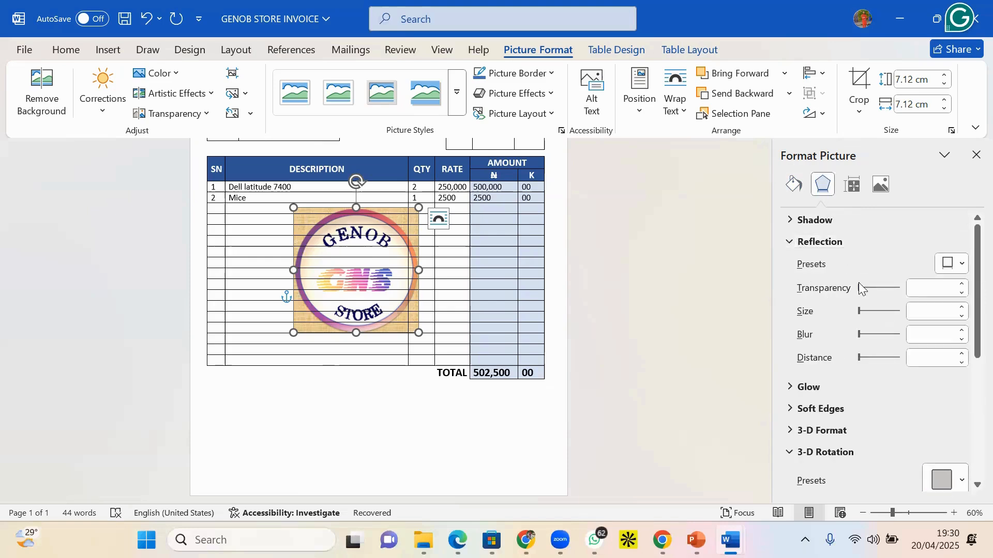
drag(858, 288, 883, 288)
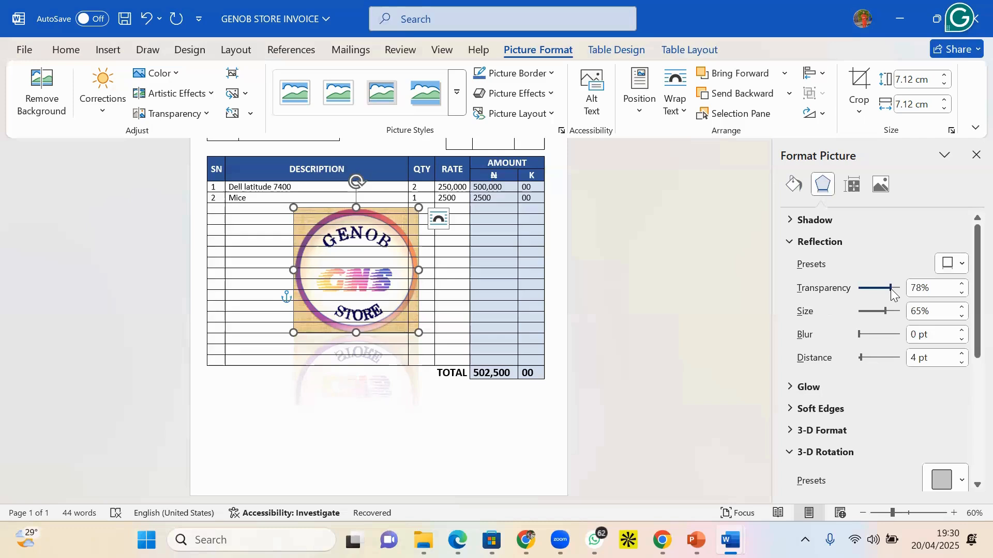
drag(893, 289, 893, 296)
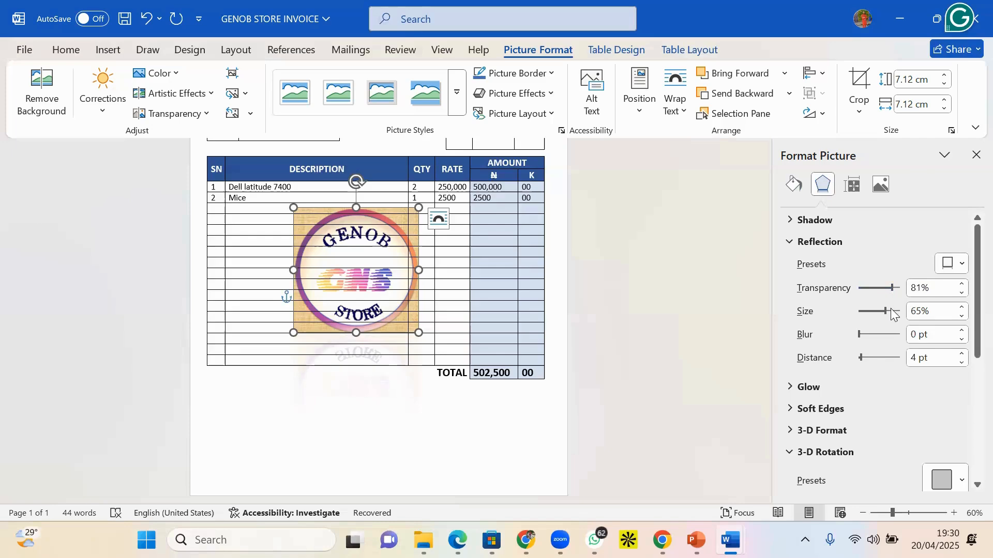
- Undo the logo's reflection and background fill changes
key(ctrl+z)
key(ctrl+z)
key(ctrl+z)
key(ctrl+z)
key(ctrl+z)
key(ctrl+z)
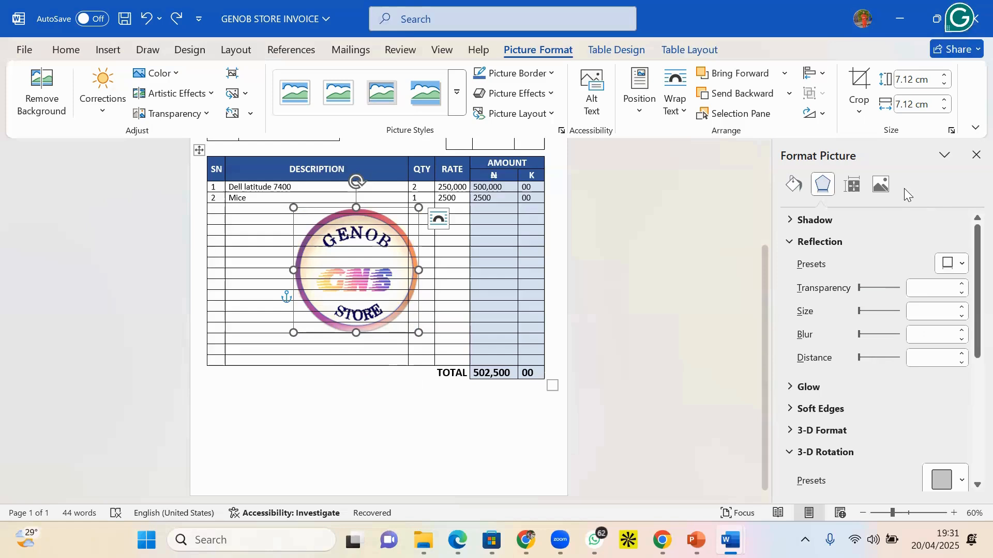
- Show the logo's picture corrections and try sharpness values of 100% and 20%
click(883, 186)
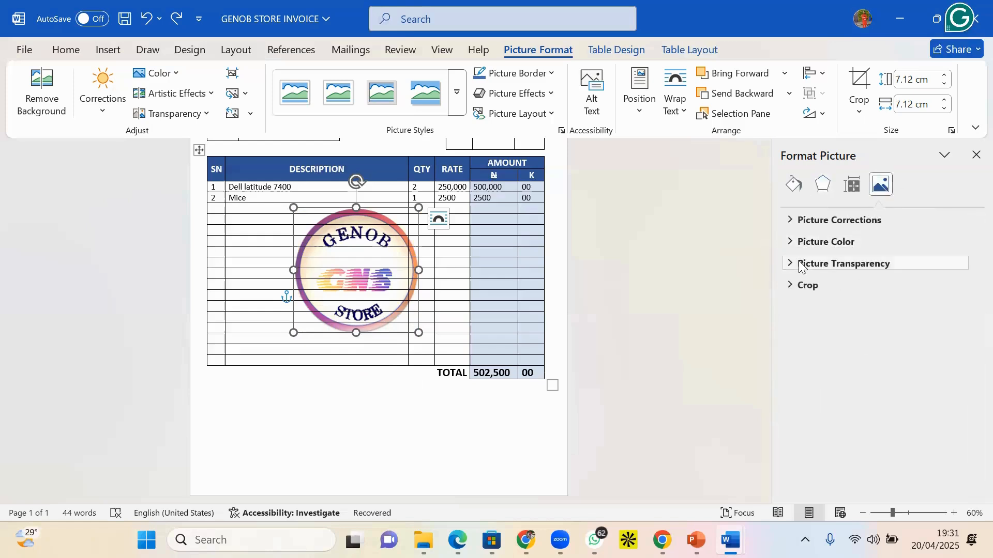
click(788, 221)
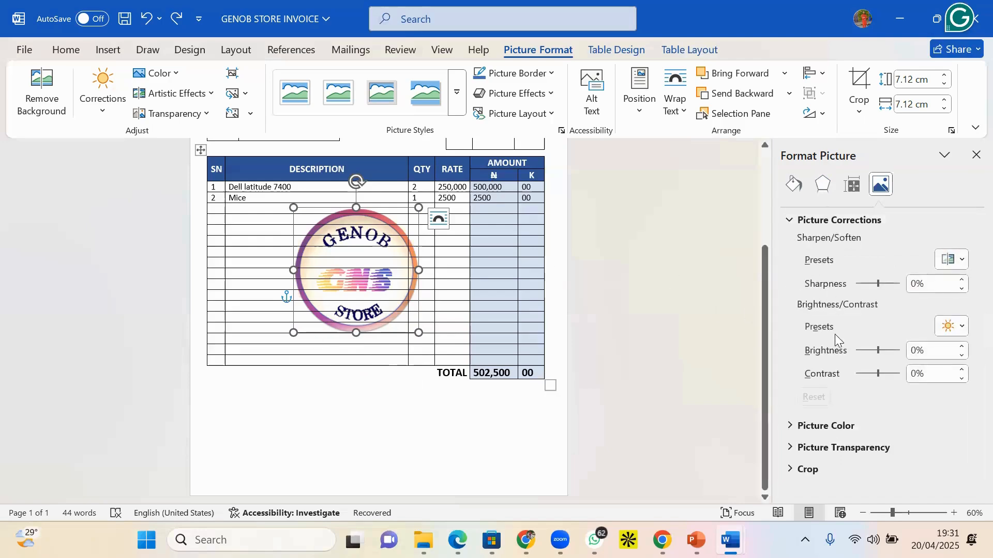
drag(880, 283, 907, 287)
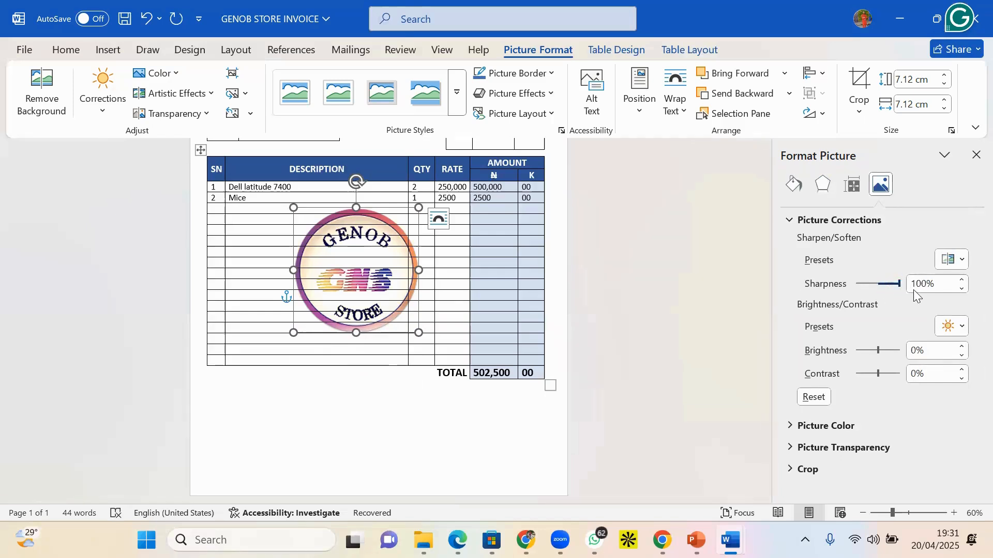
drag(899, 283, 882, 286)
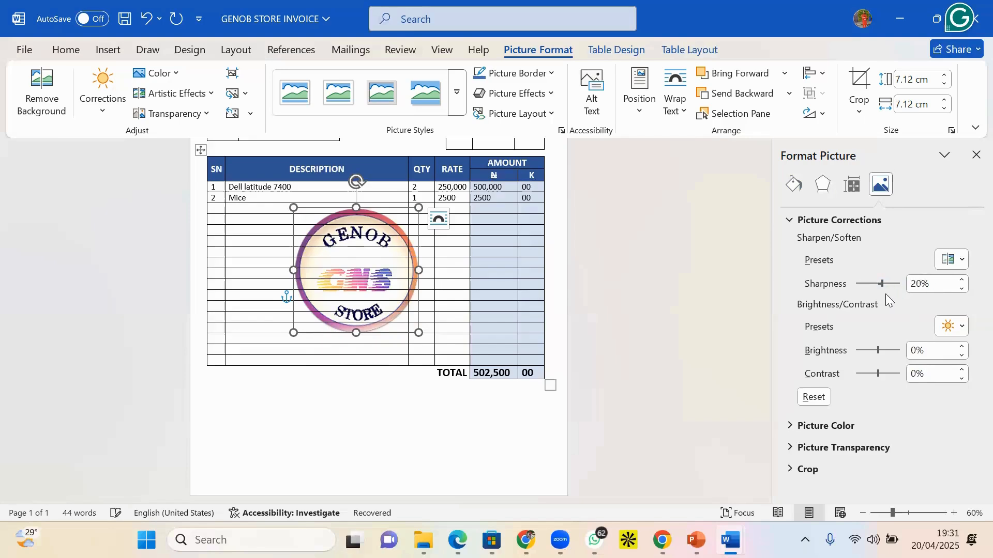
- Try the logo's softening and Sharpen: 50% presets, and set its sharpness to -100%
click(957, 260)
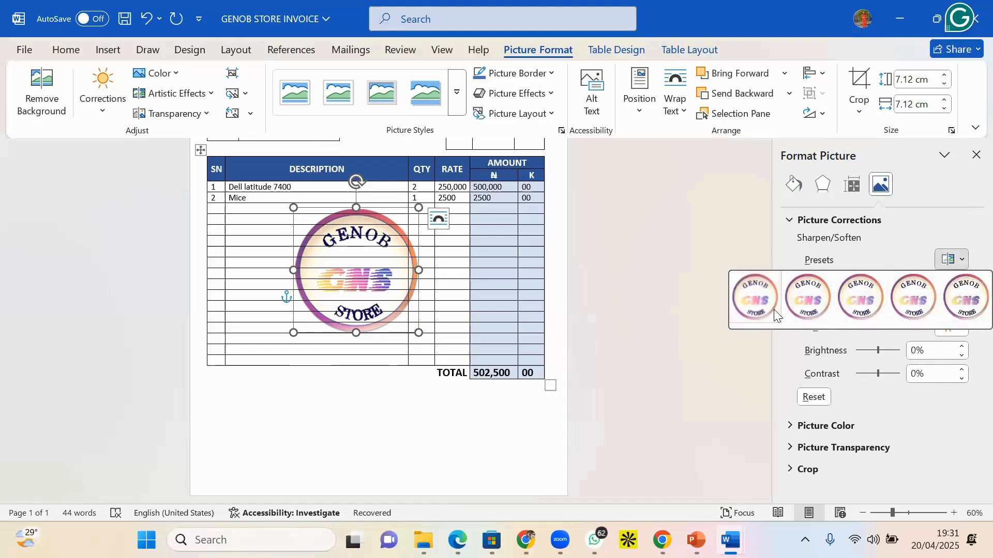
click(807, 305)
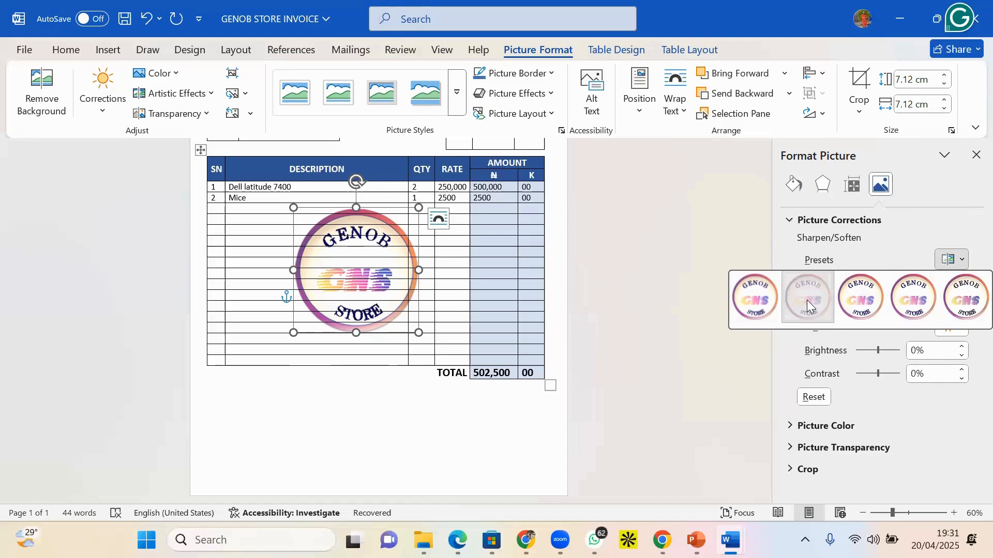
click(965, 262)
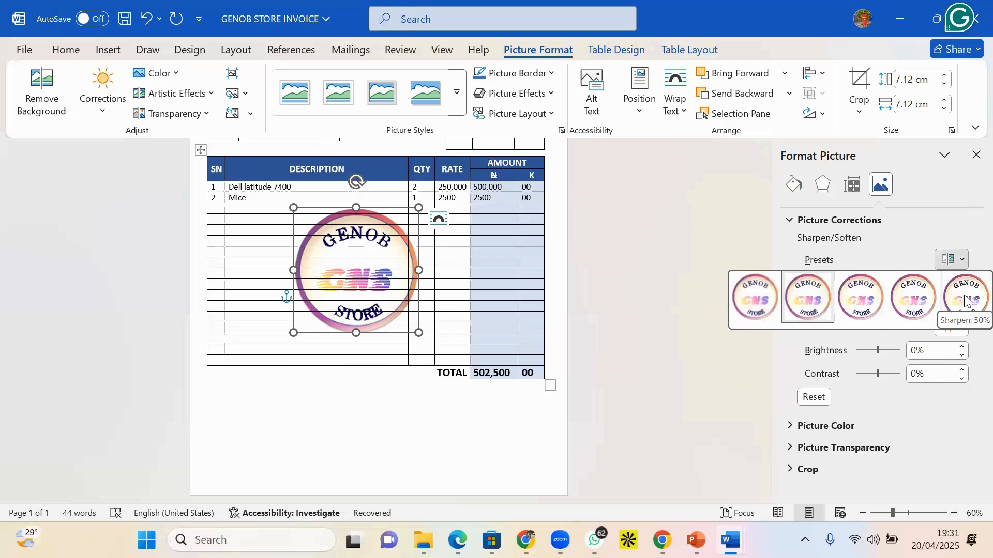
click(965, 300)
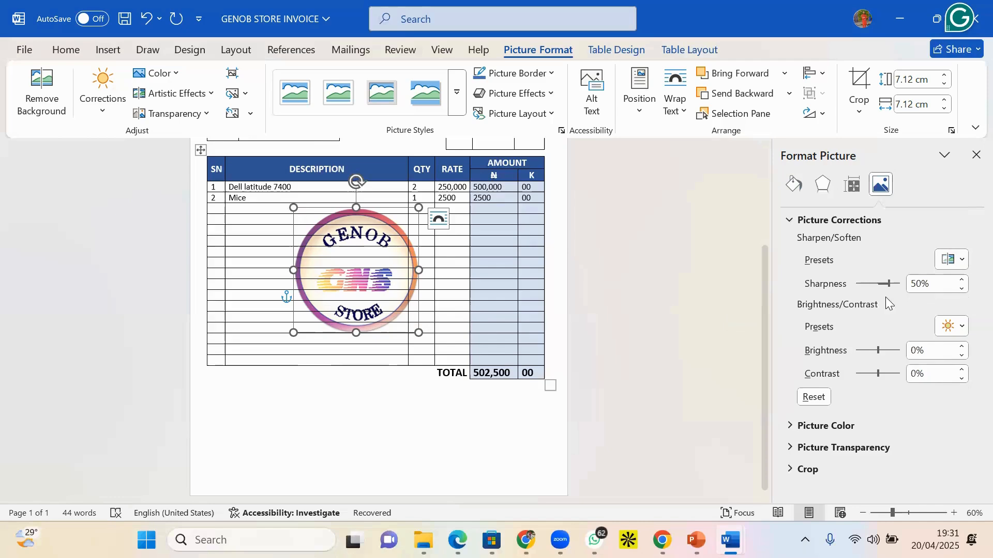
drag(889, 284, 855, 286)
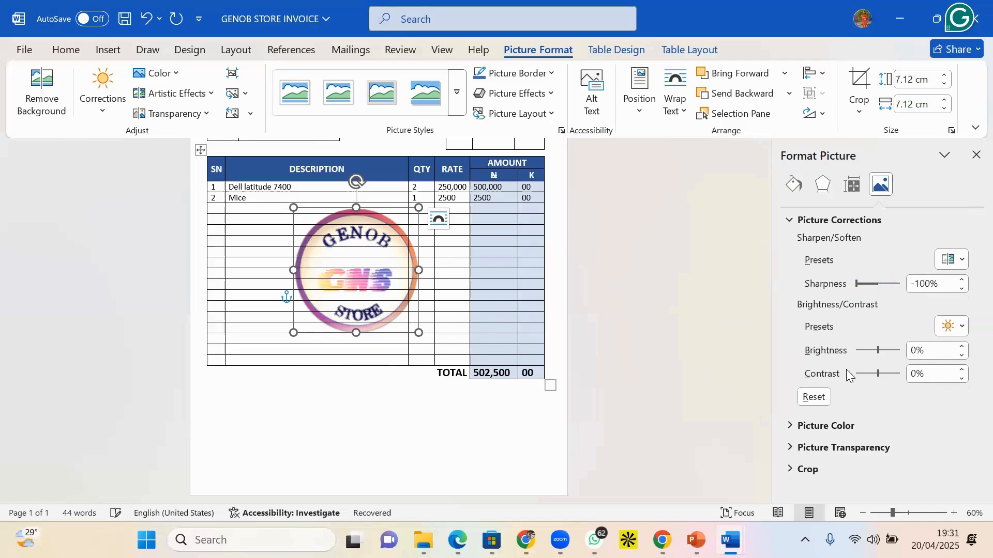
click(789, 221)
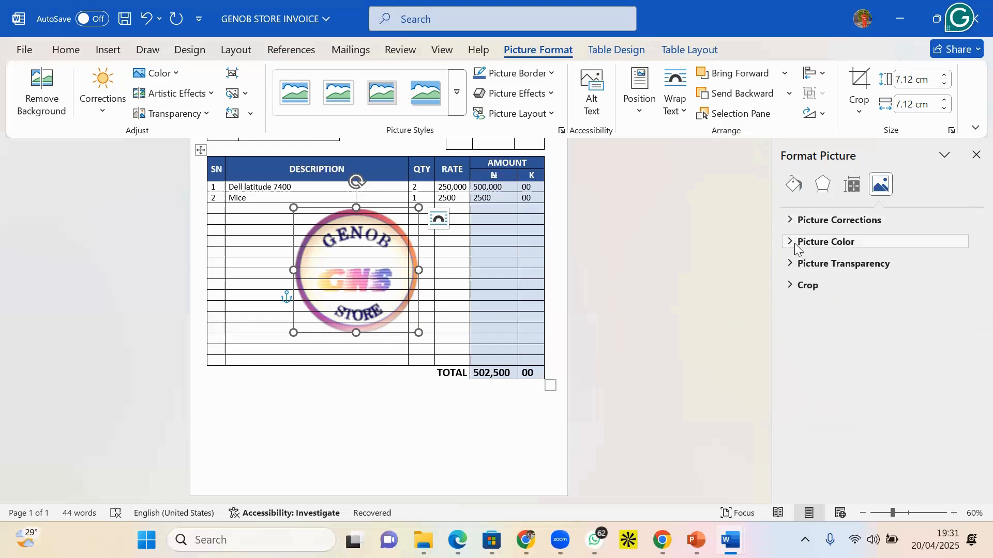
- Try a light gold and a green recolor preset on the logo, and restore its original colours
click(794, 242)
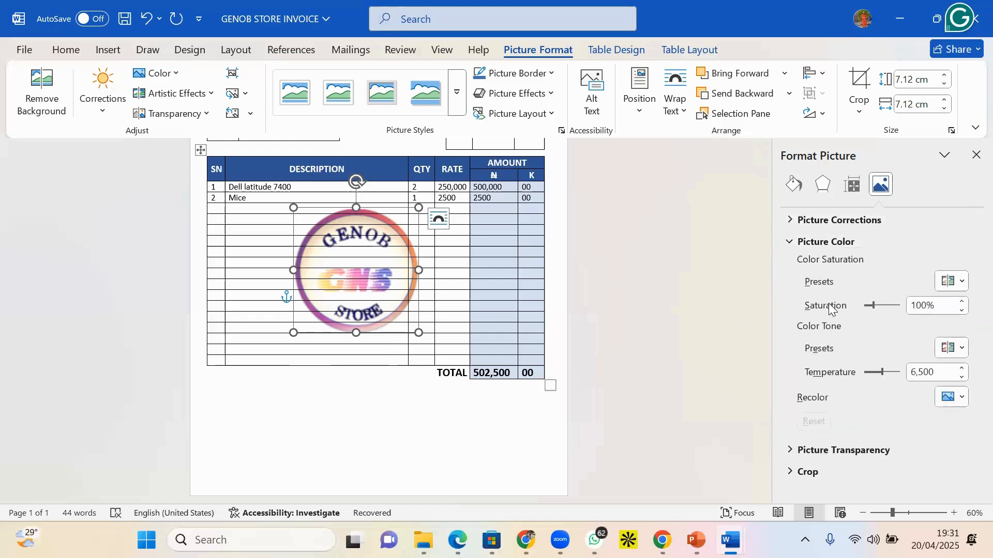
click(957, 398)
click(854, 357)
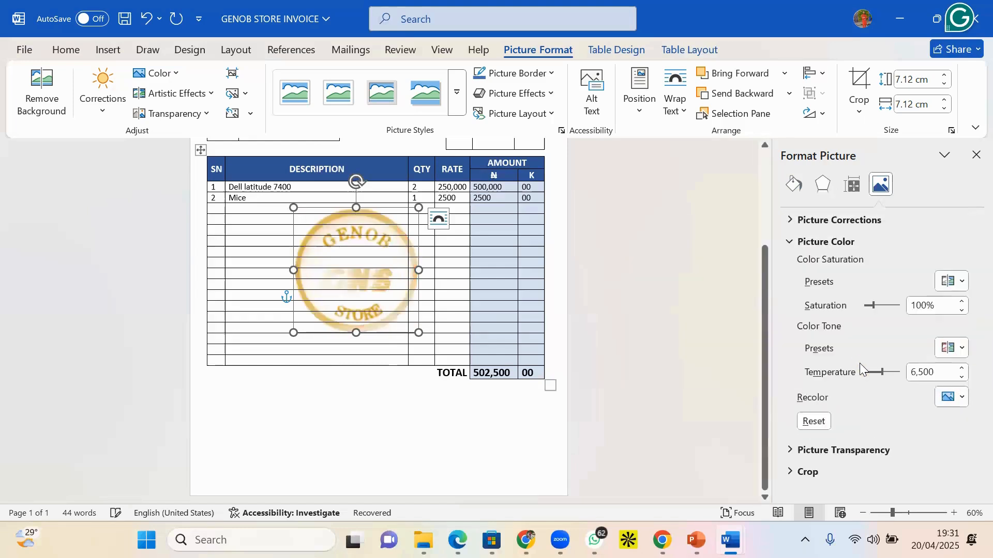
click(961, 399)
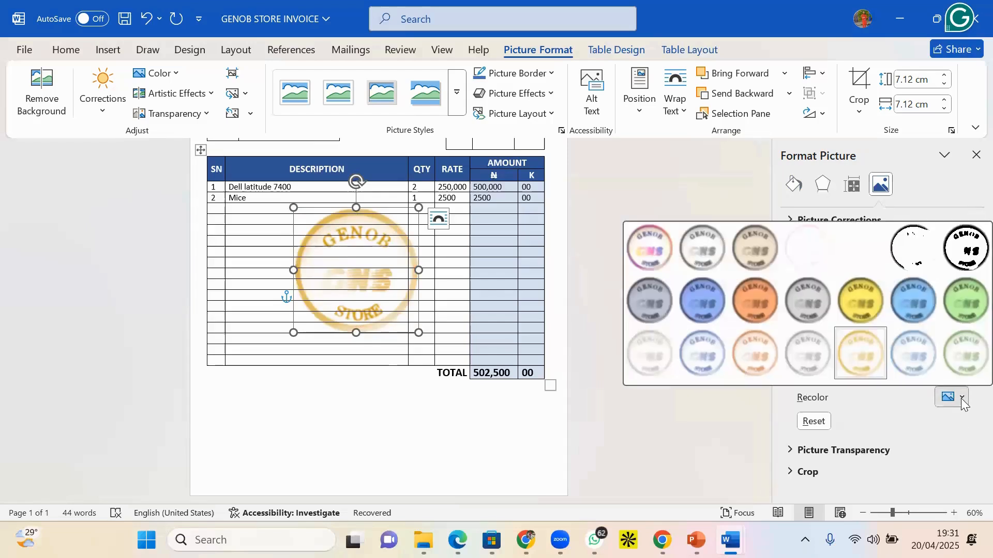
click(969, 305)
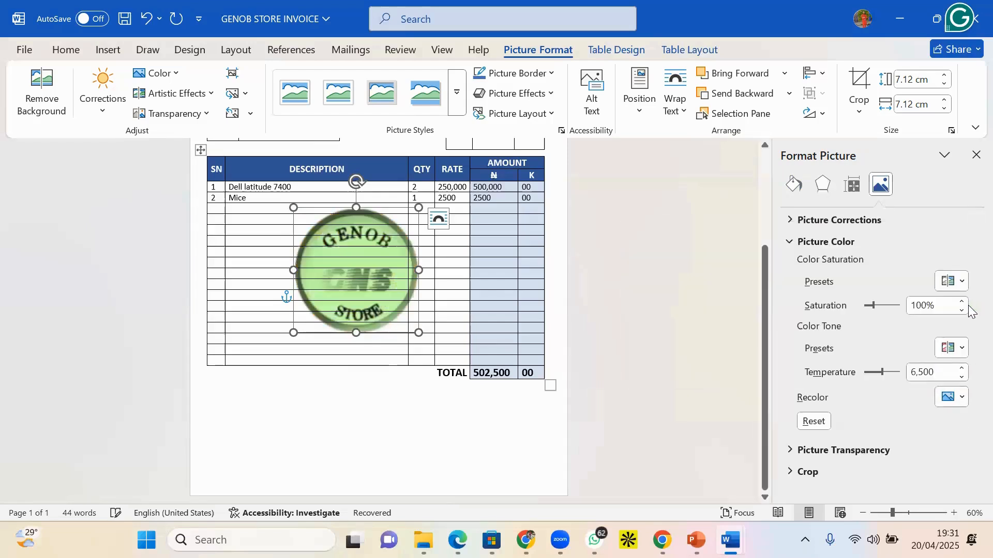
click(961, 402)
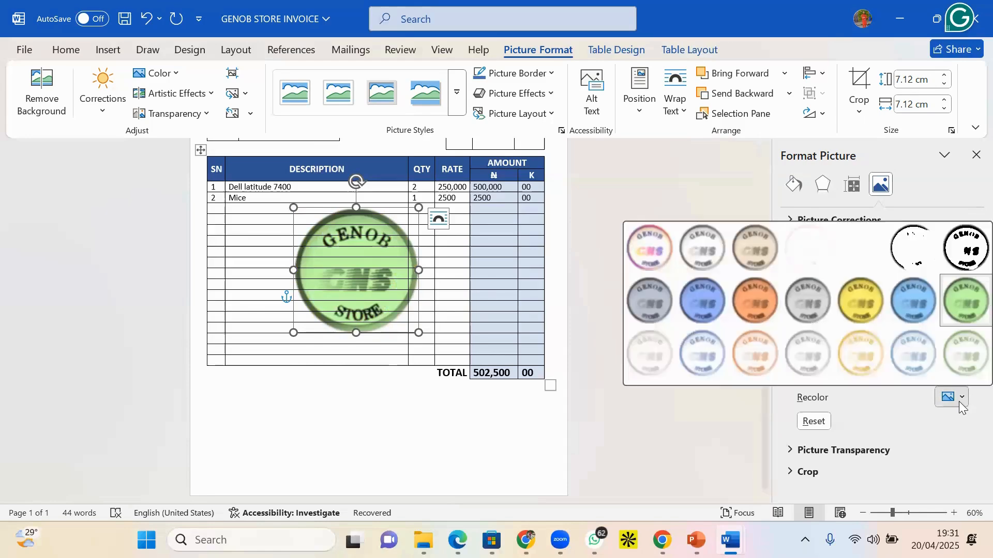
click(662, 264)
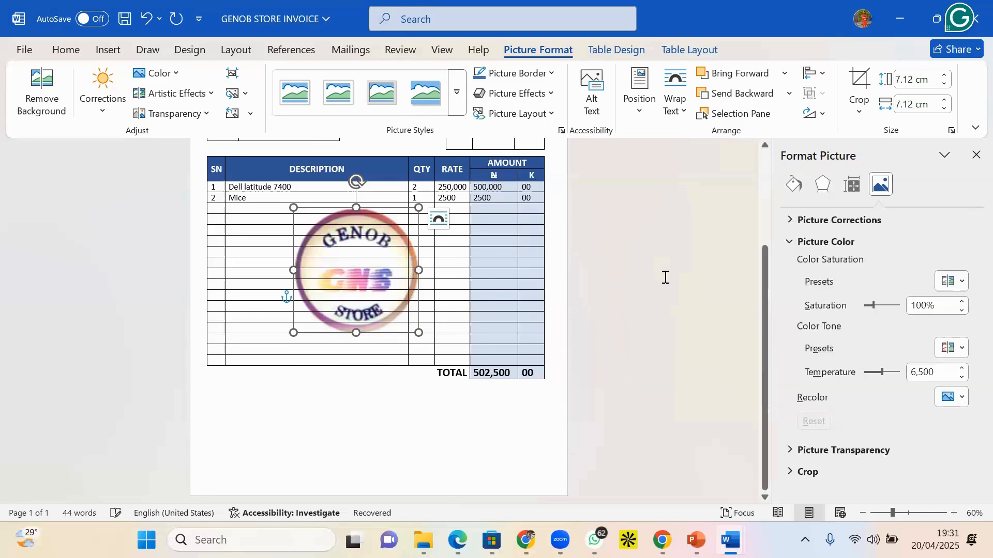
- Set the logo's colour tone to the 7,200 temperature preset and its colour saturation to 92%
click(961, 349)
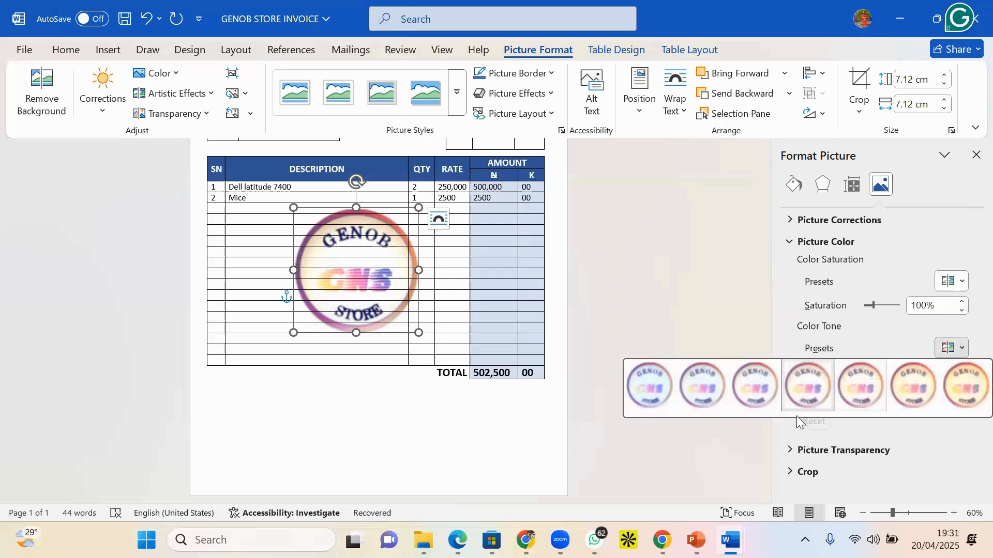
click(862, 389)
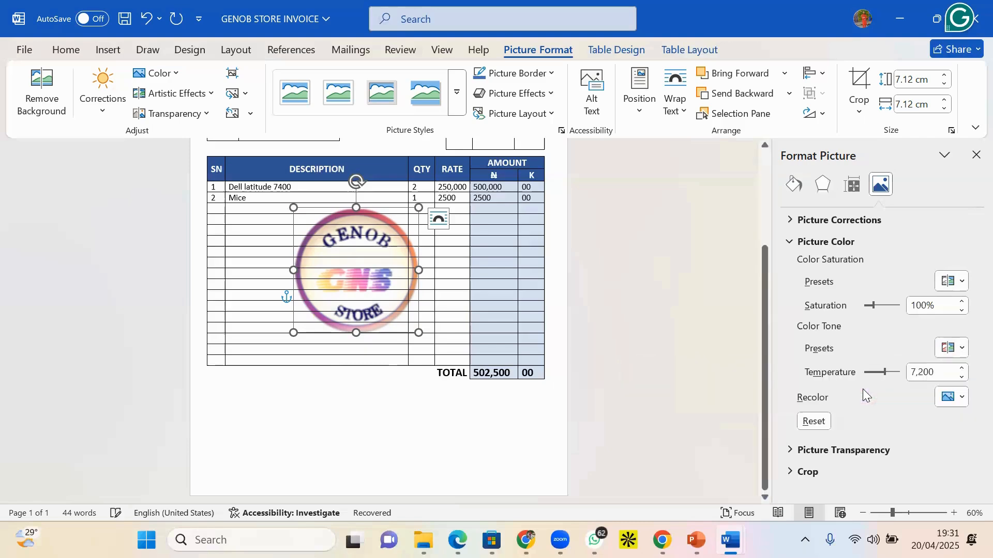
click(962, 301)
click(960, 311)
click(960, 311)
double_click(961, 310)
click(960, 311)
double_click(960, 311)
double_click(960, 310)
click(960, 310)
click(960, 311)
double_click(961, 311)
double_click(960, 312)
click(961, 302)
click(961, 302)
double_click(961, 302)
click(961, 302)
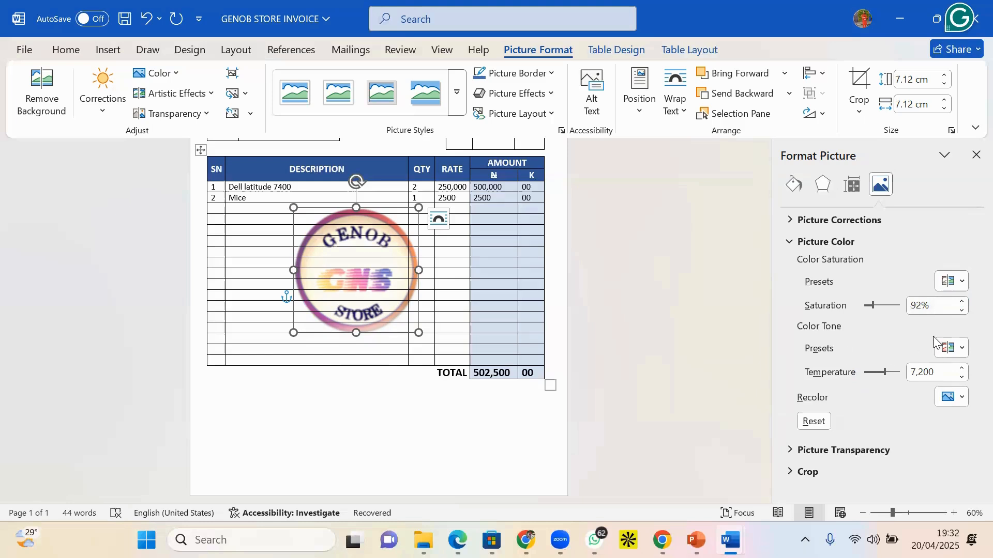
click(955, 349)
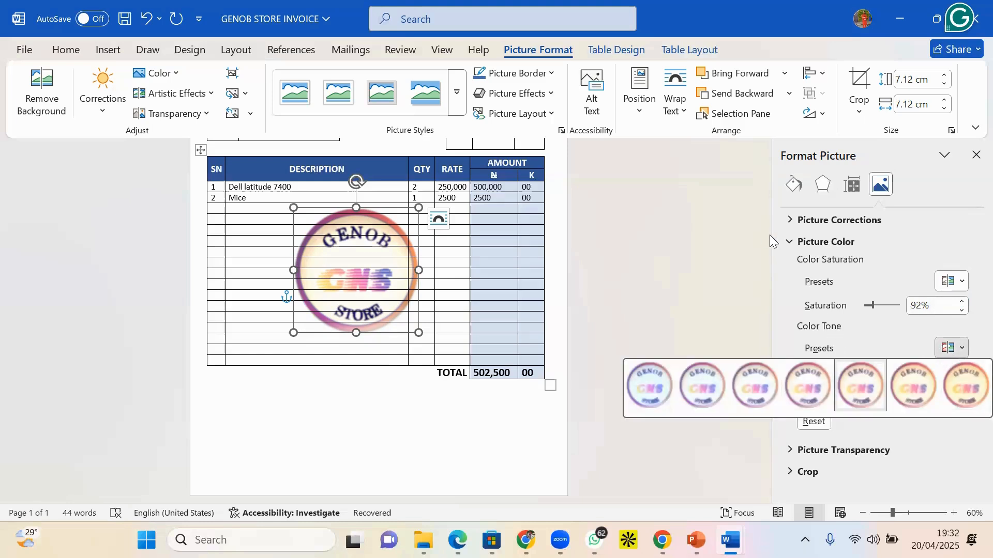
- Set the logo's picture transparency to 86% so it works as a faint watermark
click(789, 242)
click(789, 264)
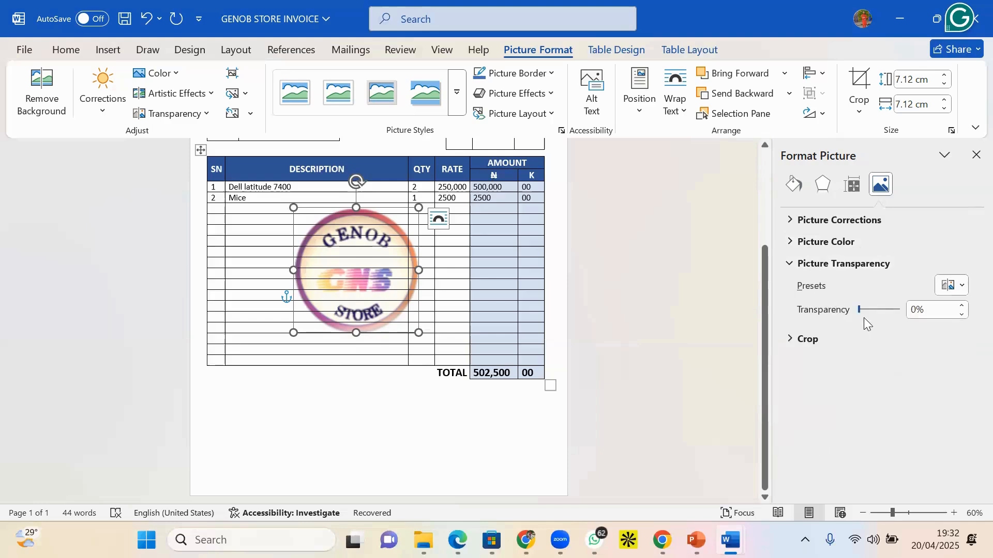
drag(859, 310, 896, 316)
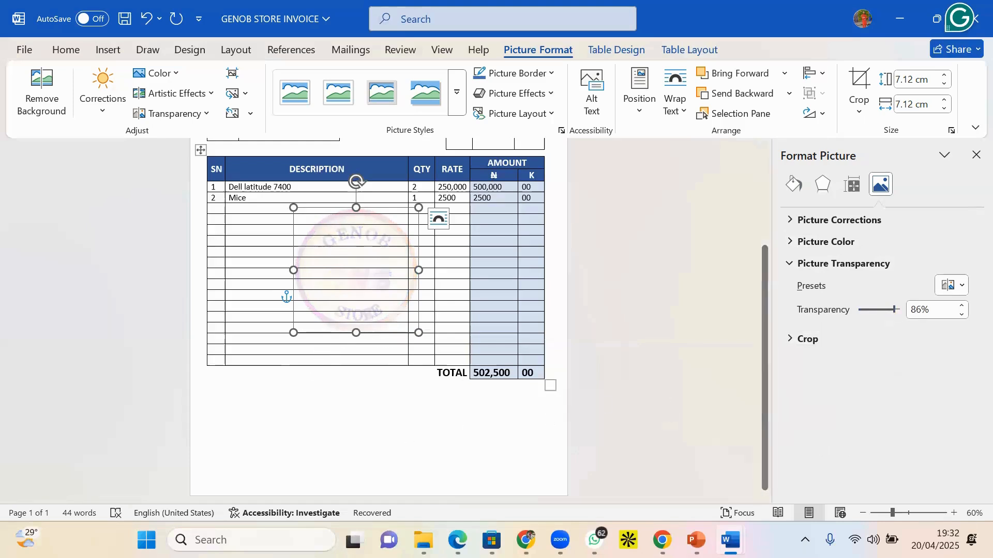
- Enter "Dell Latitude 7300, 8GB RAM" in the third empty row of the item table's DESCRIPTION column, over the faded logo
ctrl+scroll(272, 235, up, 6)
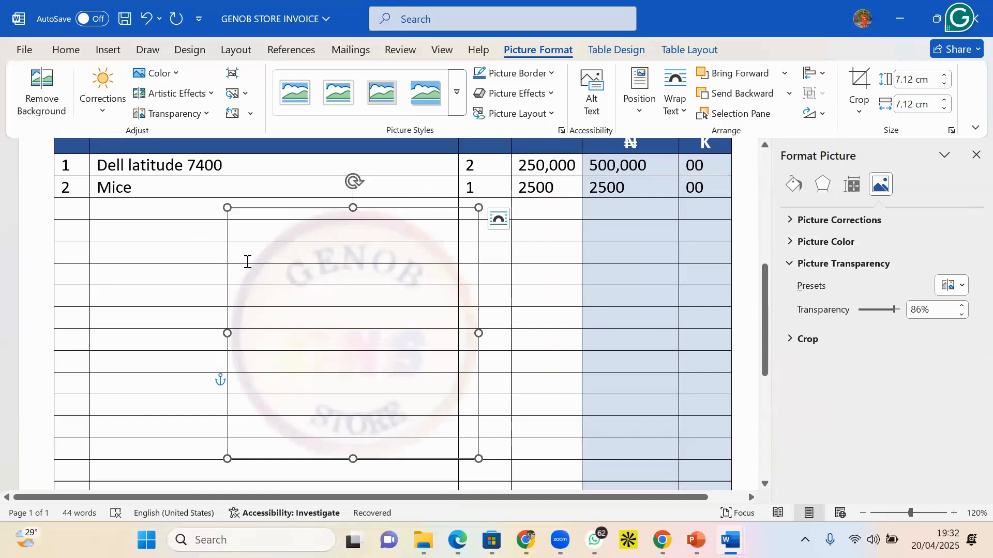
click(212, 254)
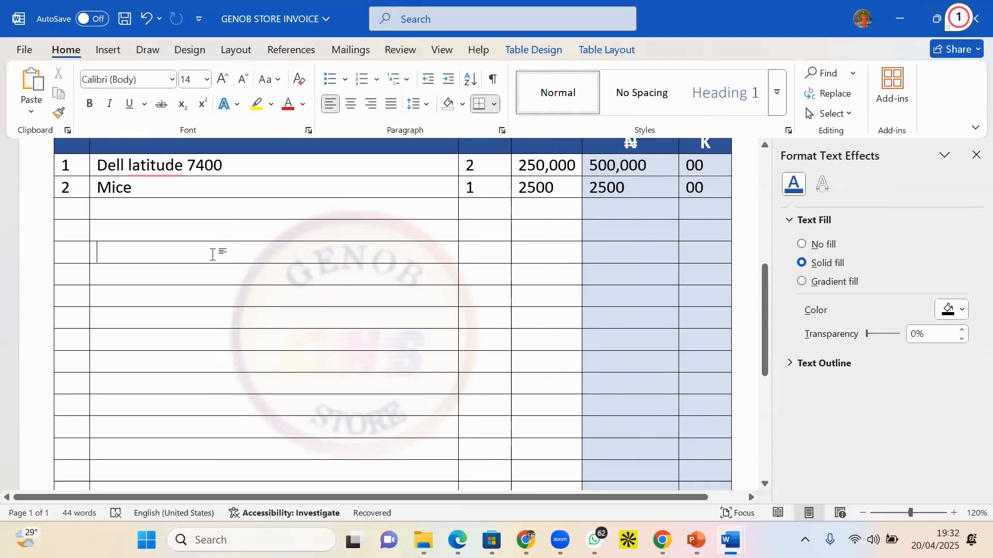
text(Dell )
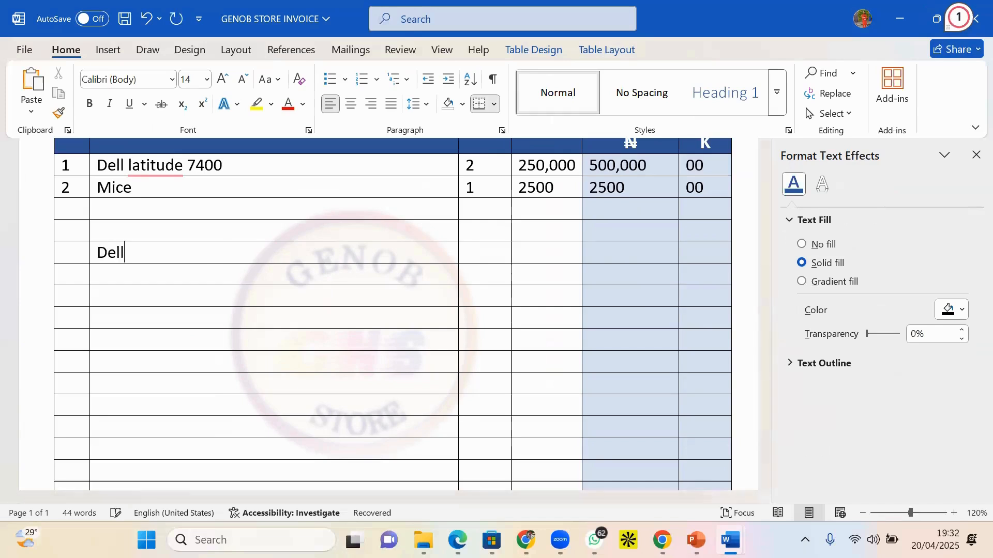
text(Latitude 7300)
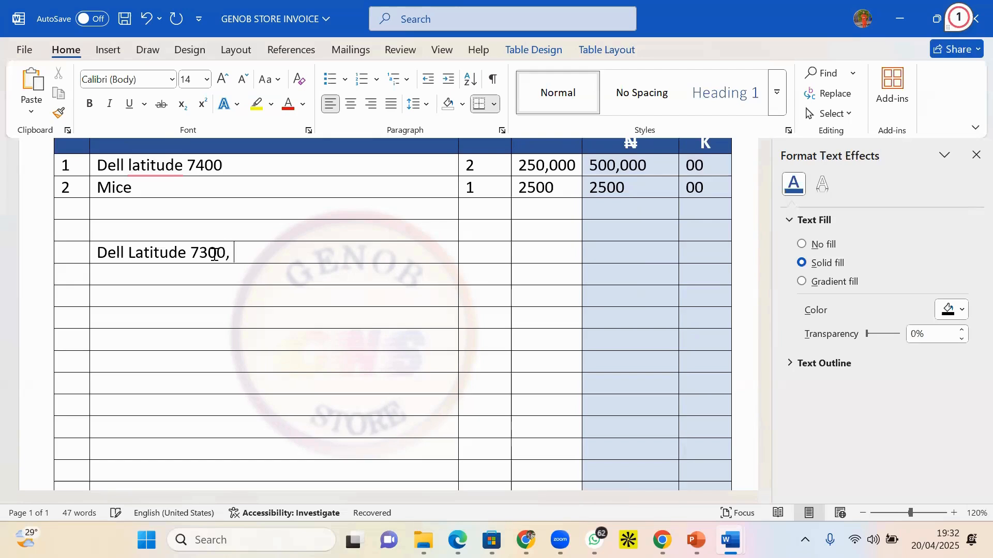
text(, 8GB RAM)
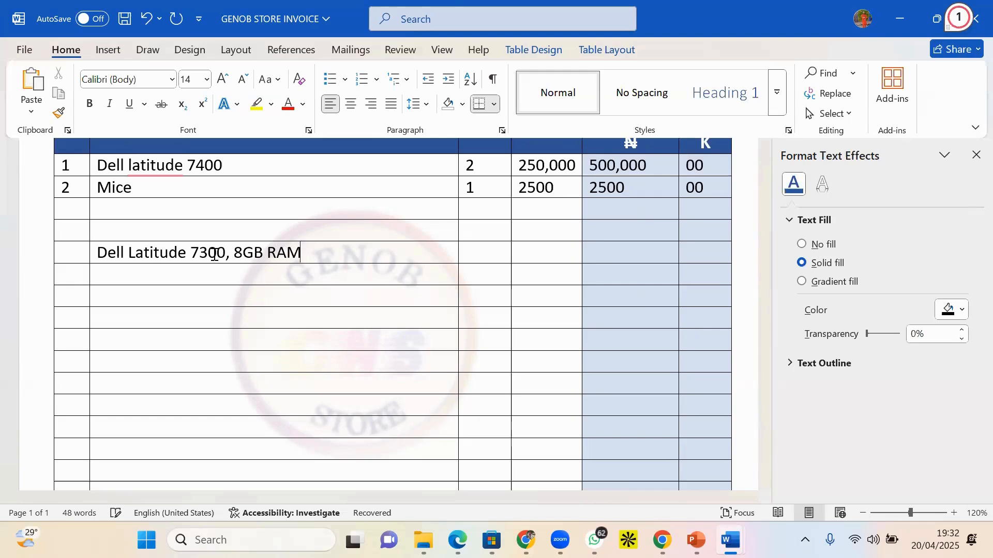
- Extend the Dell Latitude 7300 description with ", Core i7, 8Gen" and recolour the whole line in a mid grey theme colour
text(, Core)
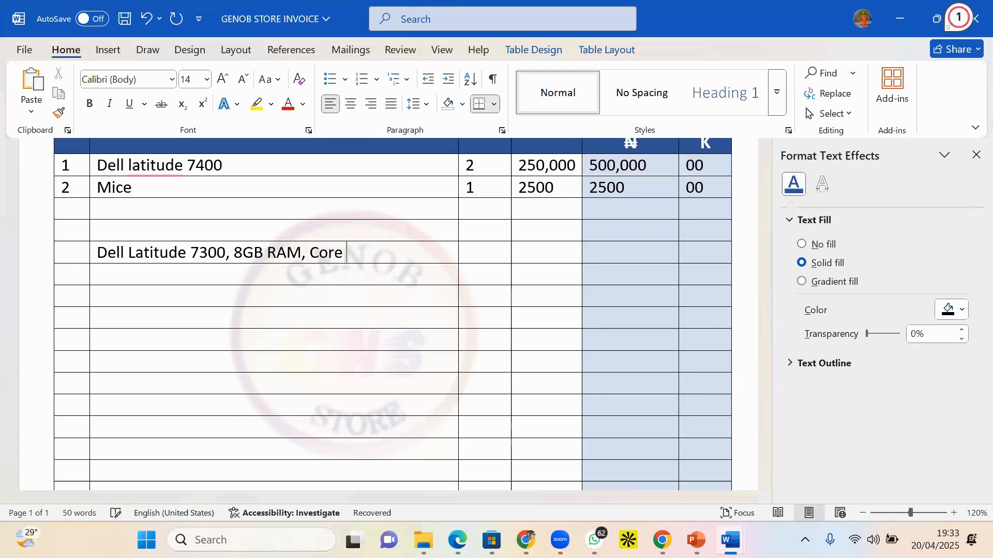
text( i7, 8Gen)
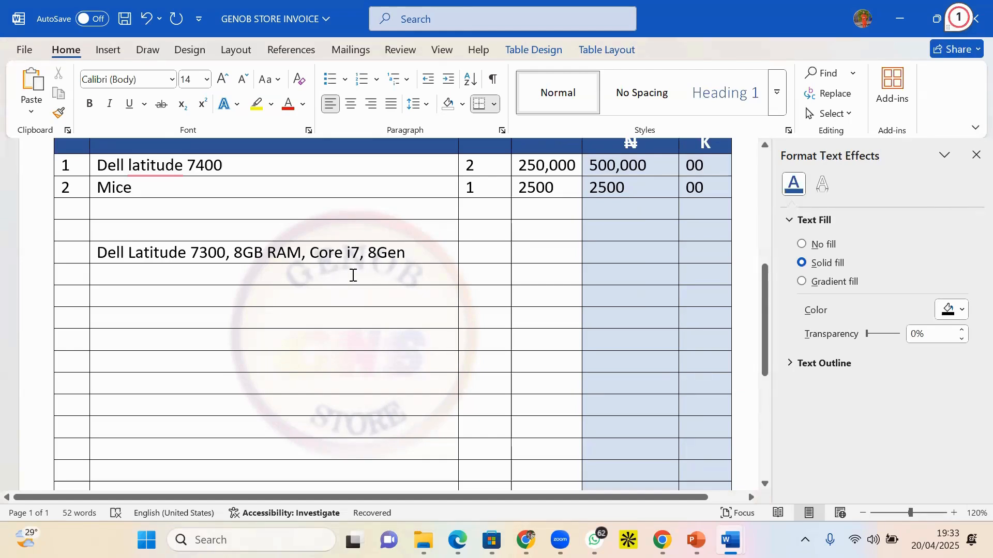
triple_click(352, 249)
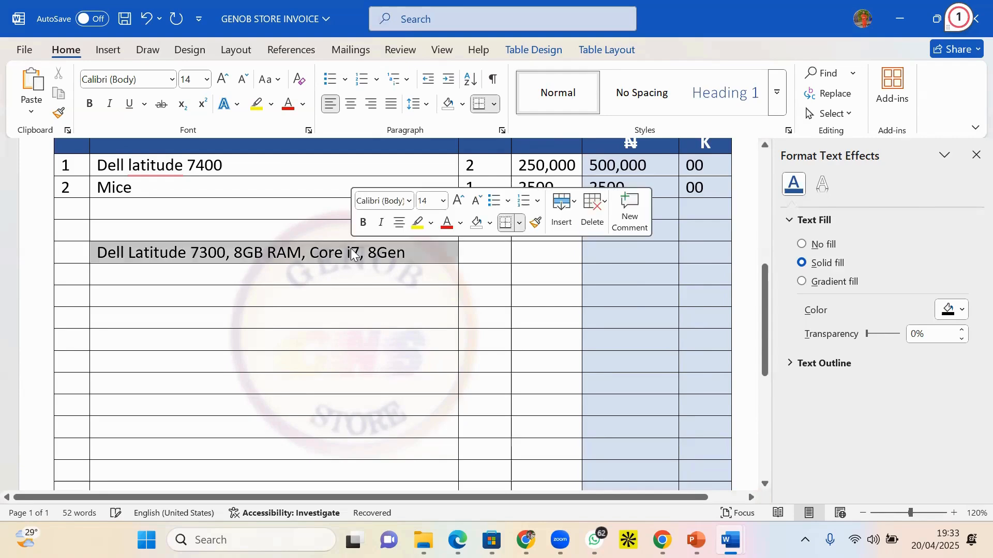
click(447, 224)
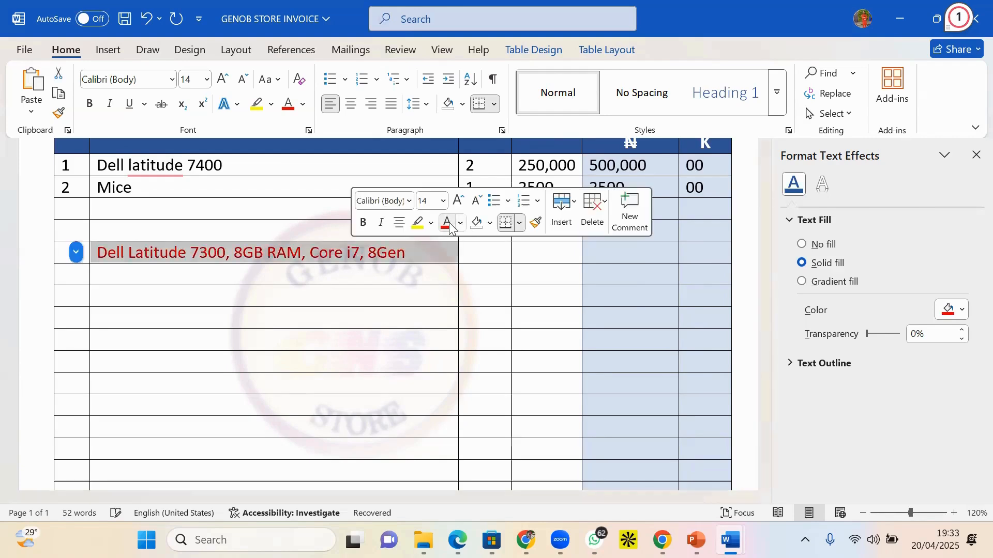
click(461, 224)
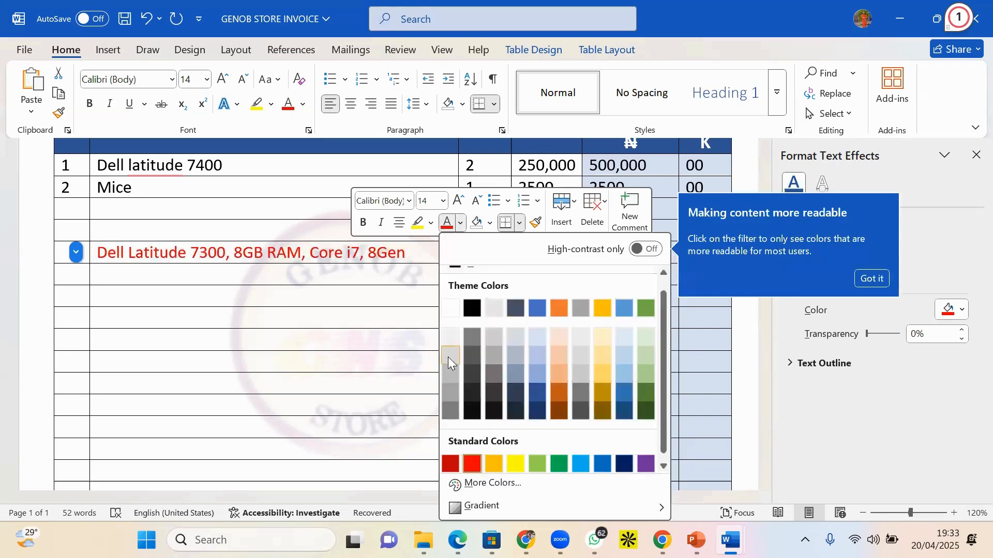
click(446, 411)
click(273, 323)
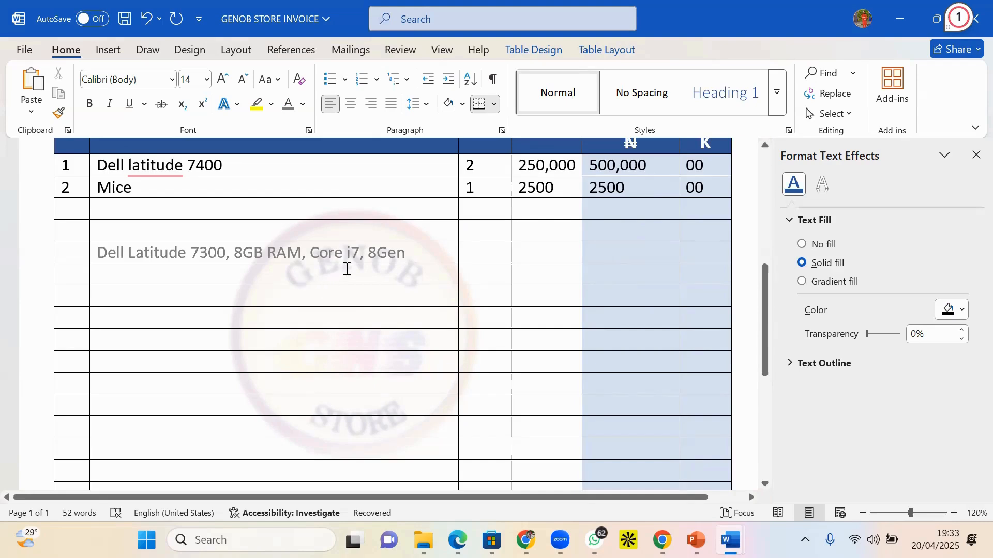
triple_click(359, 253)
click(360, 252)
double_click(356, 254)
triple_click(356, 254)
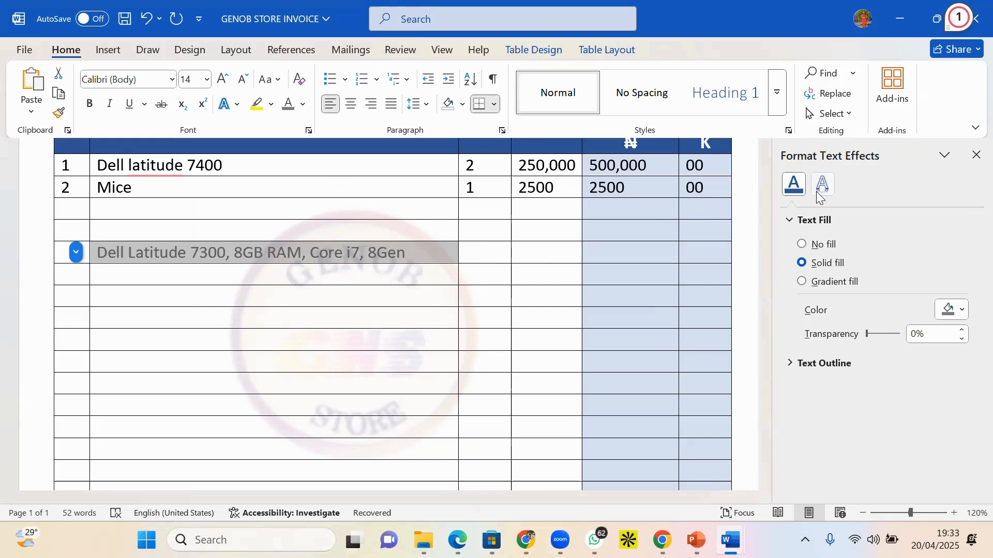
click(308, 340)
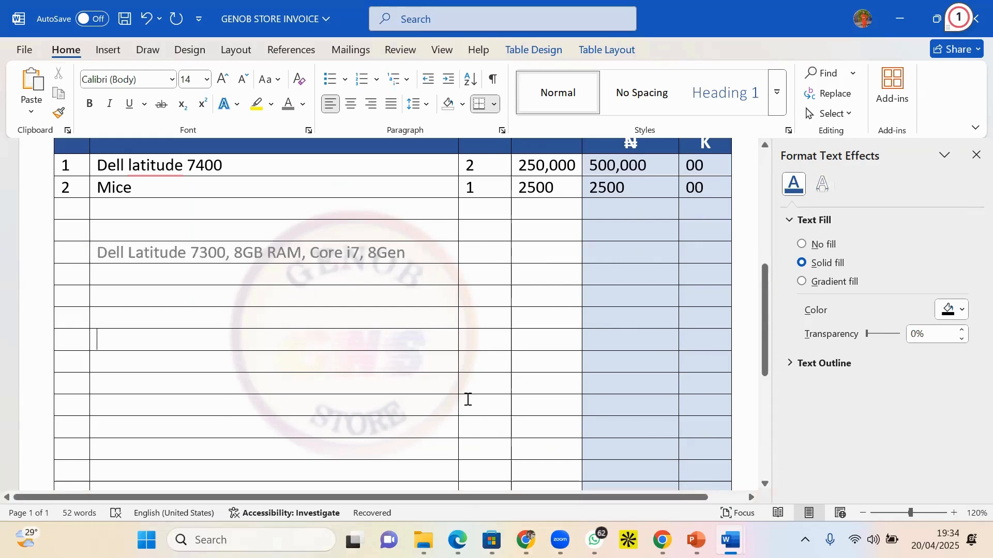
scroll(468, 399, down, 4)
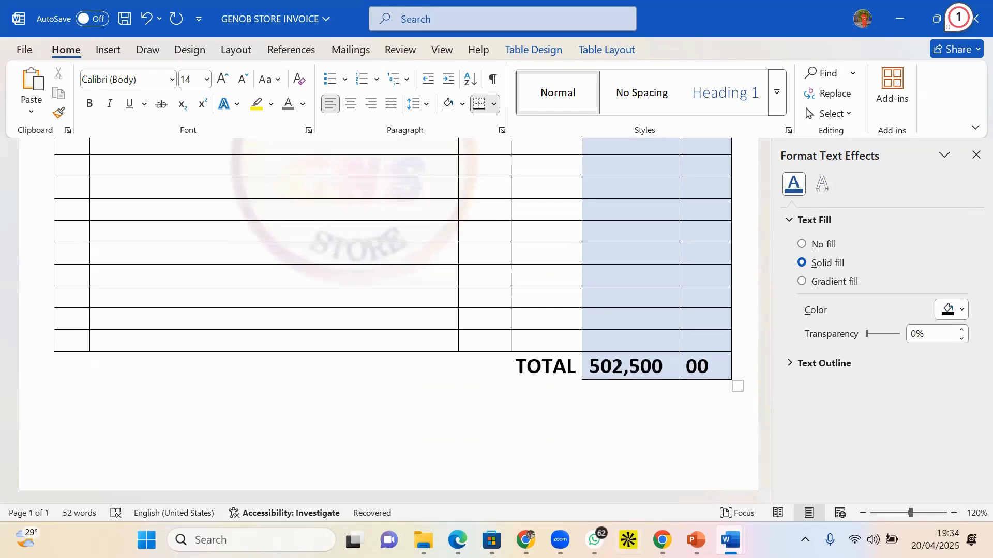
- Switch to the Document1 window and move the keyboard picture up, above the text paragraph
mouse_move(729, 539)
click(903, 474)
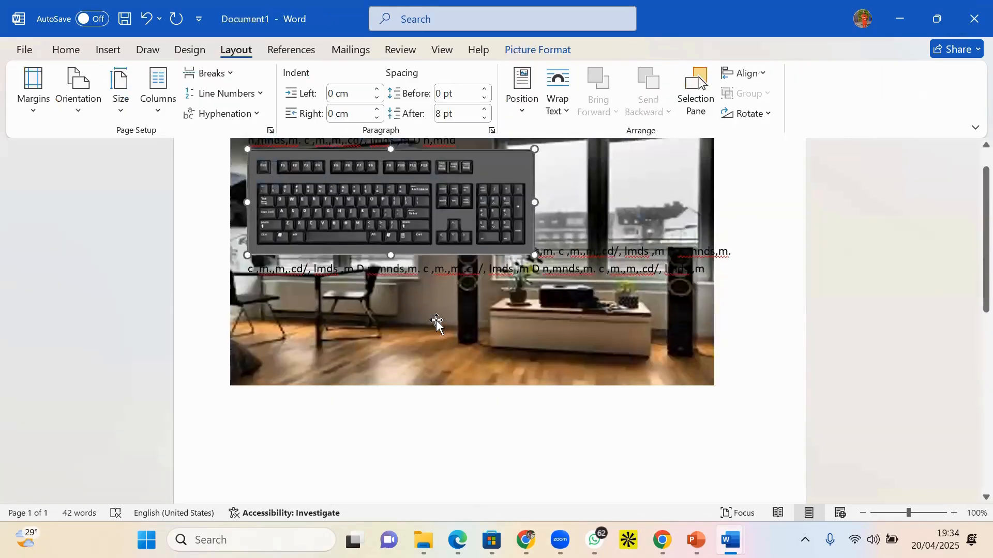
scroll(436, 322, up, 3)
click(636, 321)
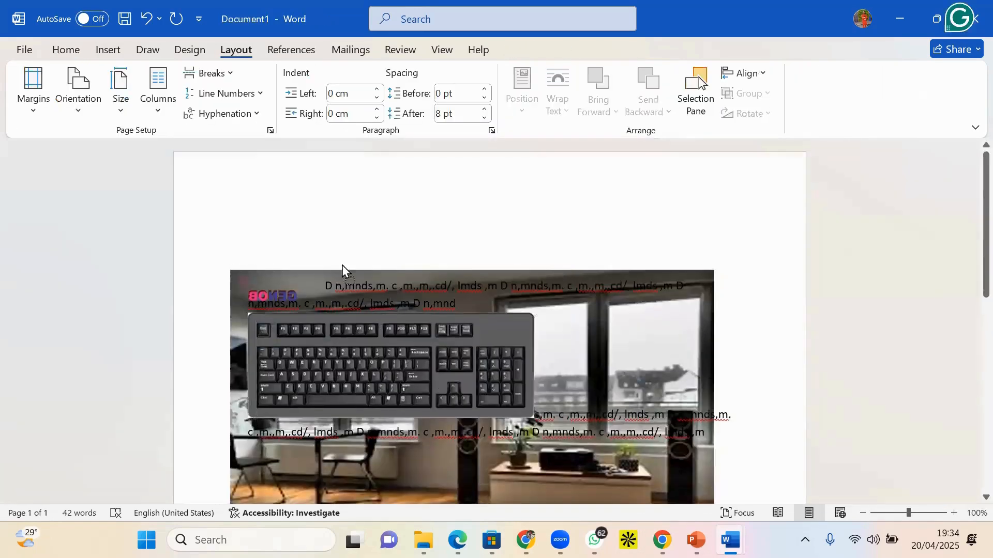
key(ctrl+z)
scroll(620, 429, down, 2)
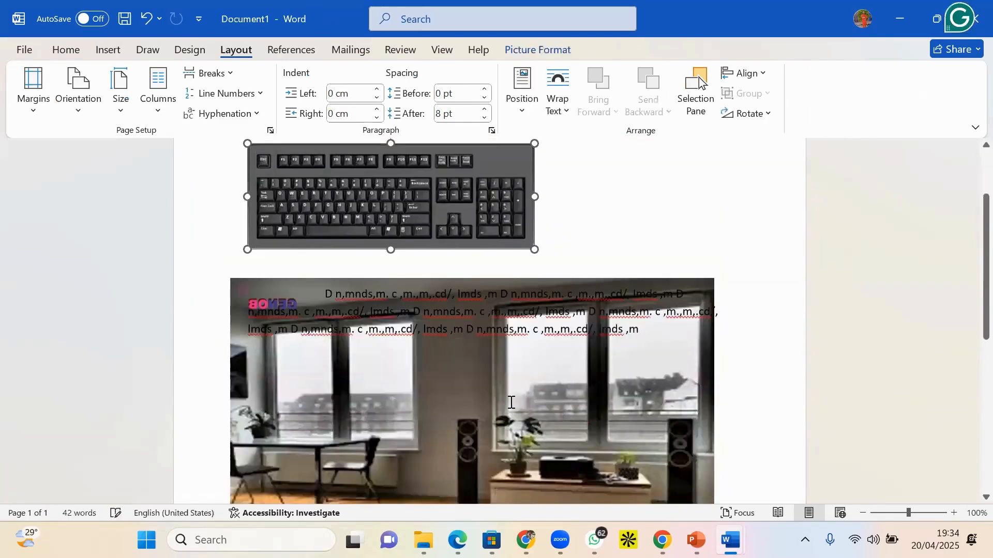
- Move the room picture below the text paragraph so it no longer lies behind the text
scroll(556, 406, down, 3)
double_click(498, 365)
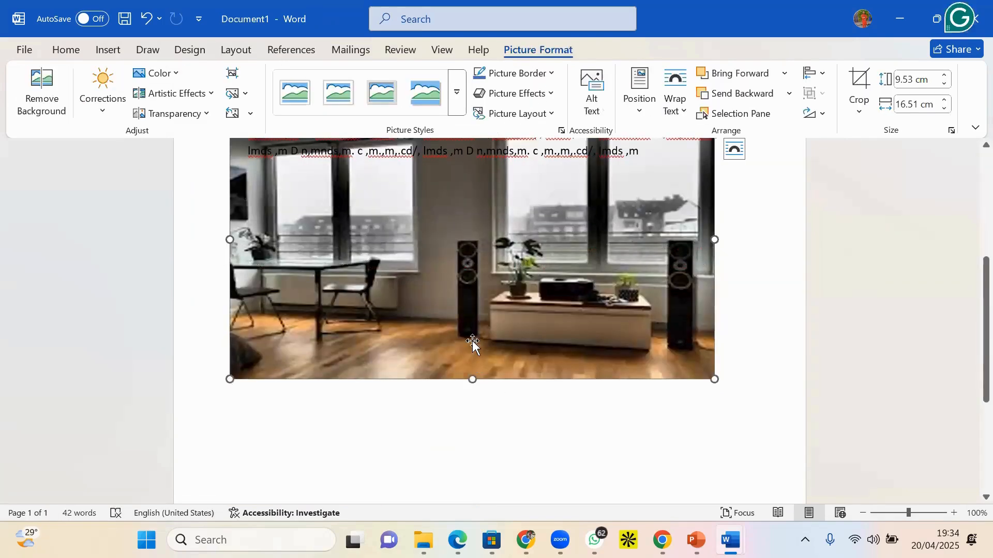
scroll(439, 331, up, 5)
- Replace the keyboard picture with an online picture from the Apple category, the single red apple on a white background
click(409, 300)
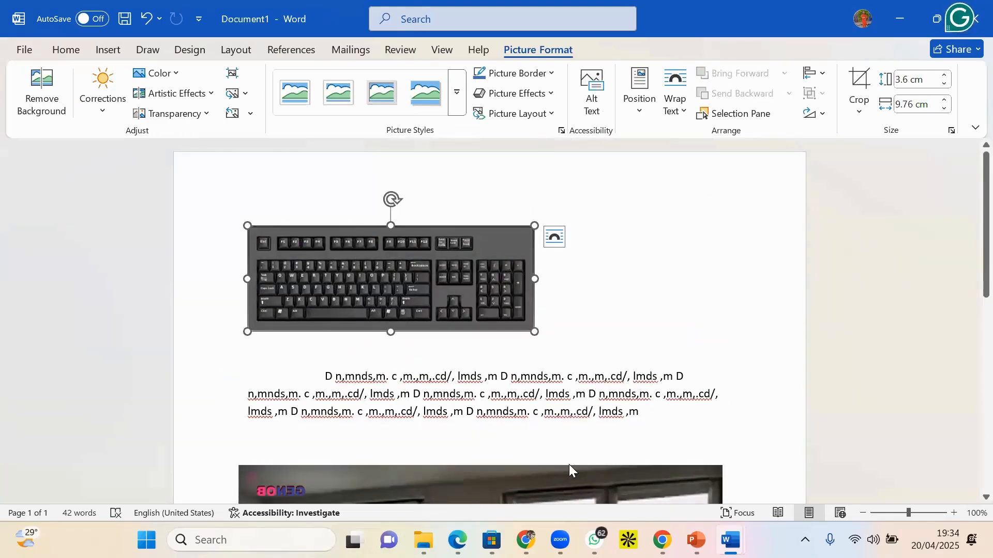
click(101, 55)
click(170, 93)
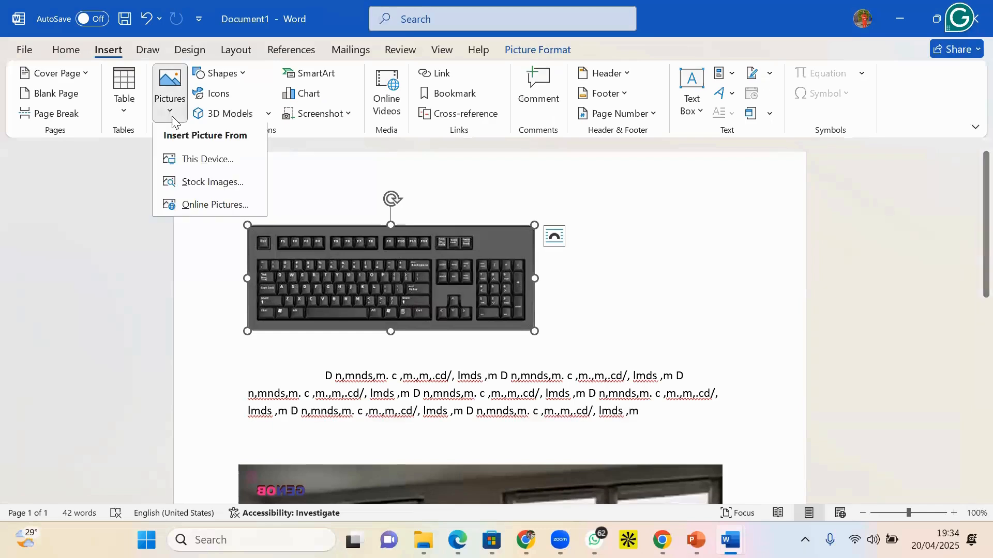
click(215, 205)
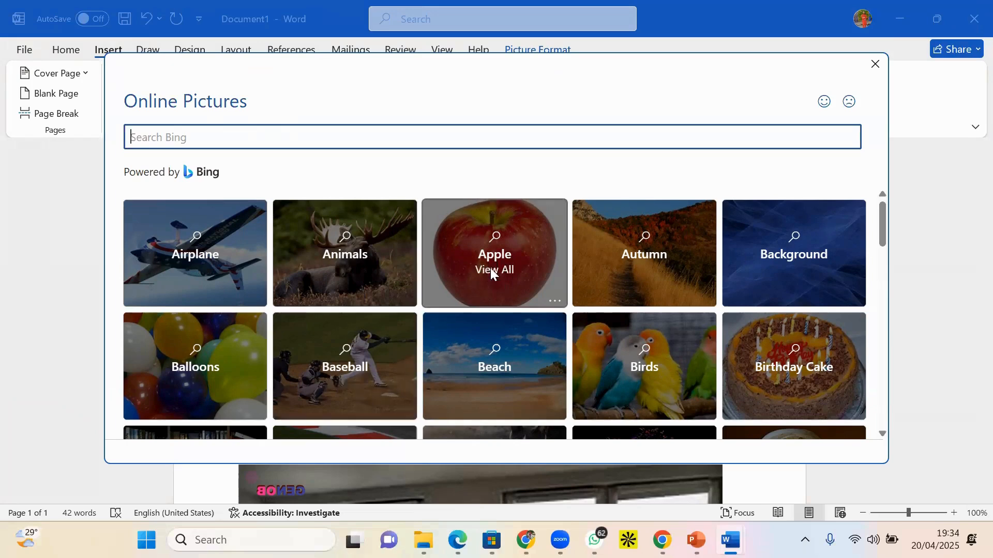
click(492, 269)
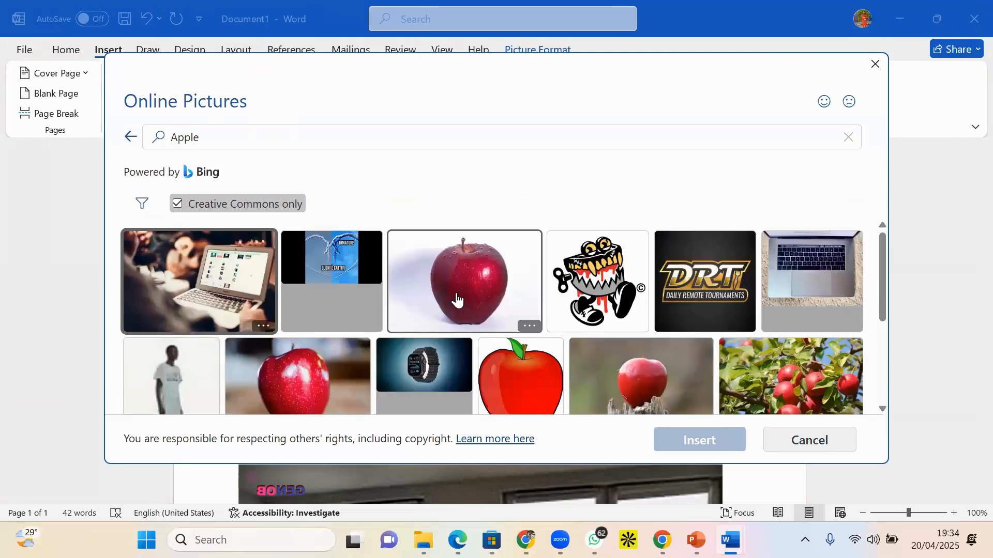
click(457, 299)
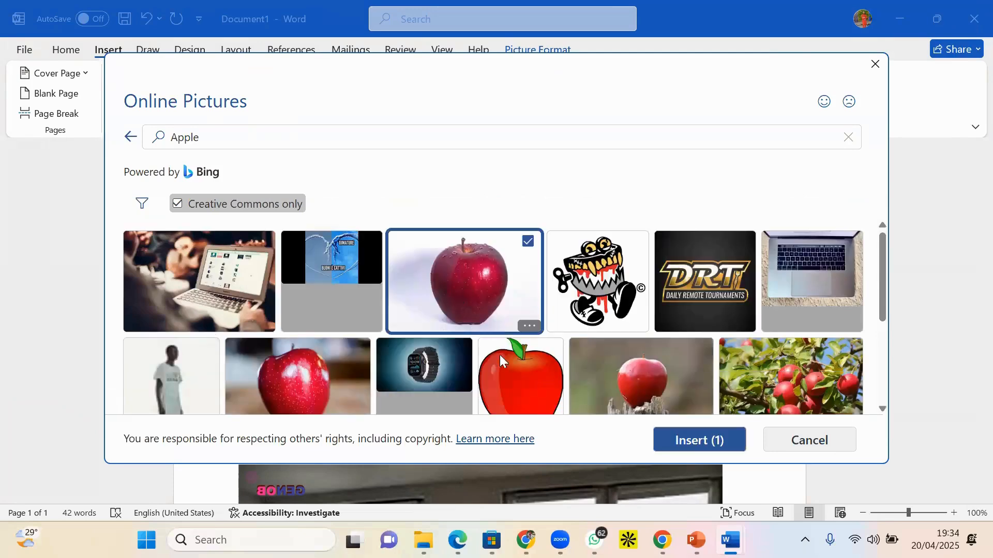
click(690, 445)
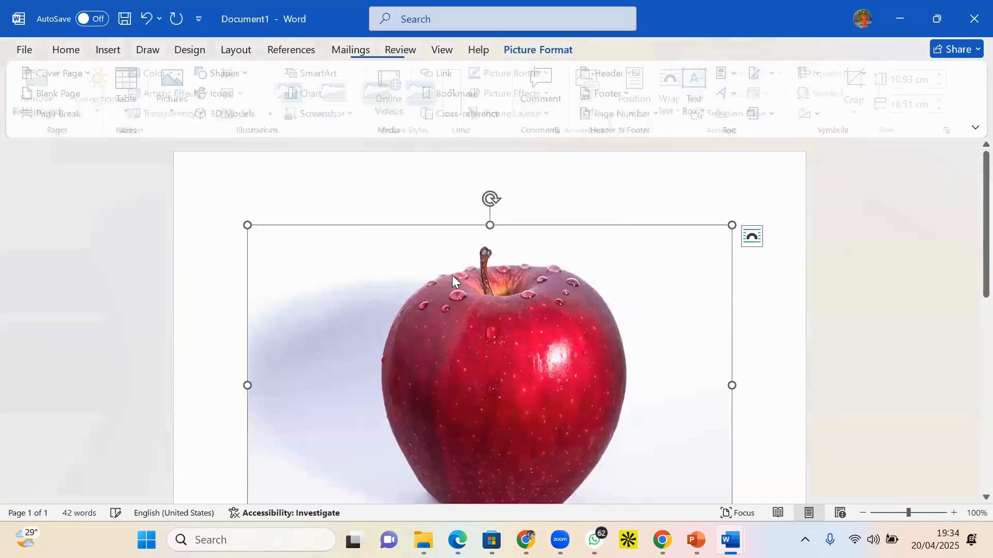
- Try to move the inline apple picture freely on the page
scroll(472, 308, down, 6)
scroll(457, 247, up, 2)
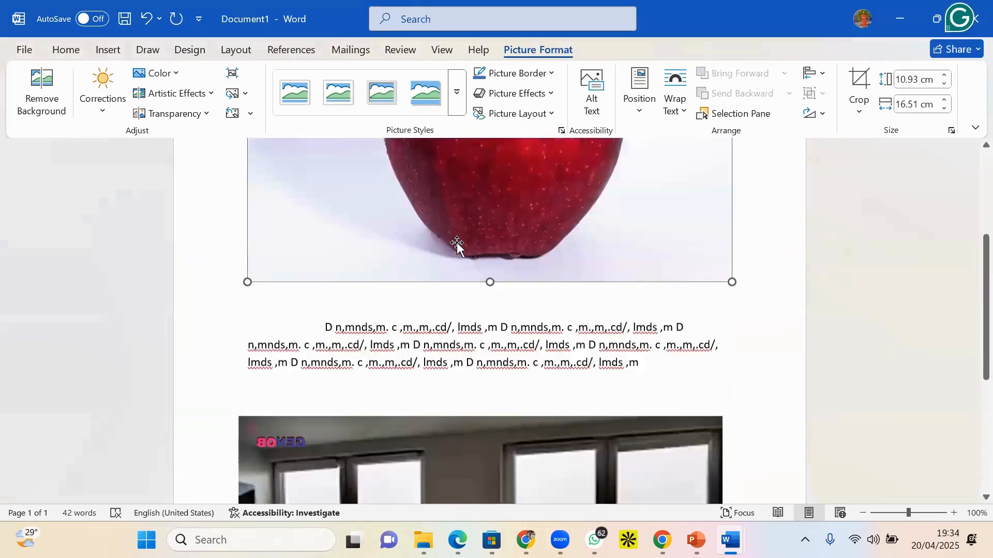
scroll(457, 247, up, 4)
drag(465, 290, 455, 336)
drag(454, 336, 483, 336)
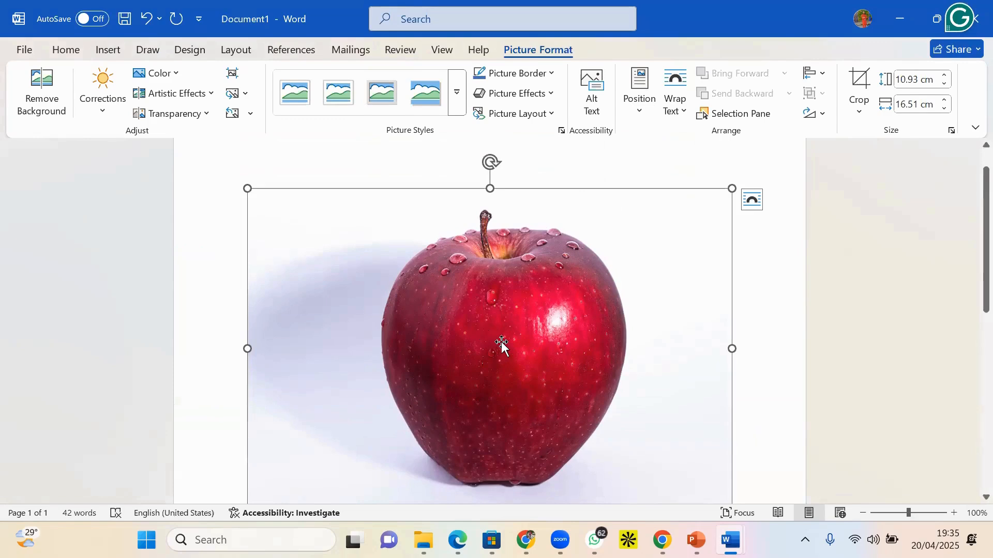
drag(505, 339, 526, 303)
scroll(519, 305, down, 1)
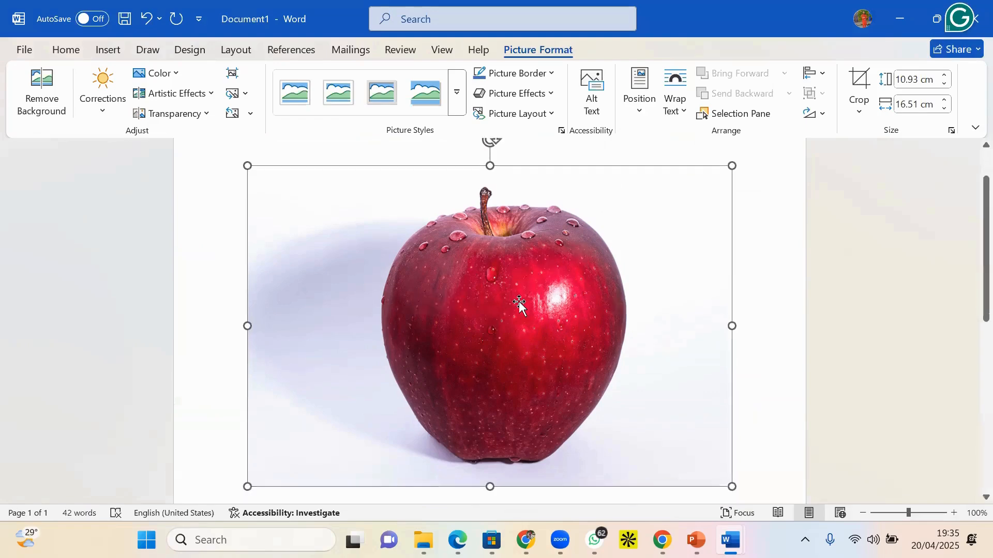
scroll(519, 305, down, 2)
scroll(519, 305, down, 3)
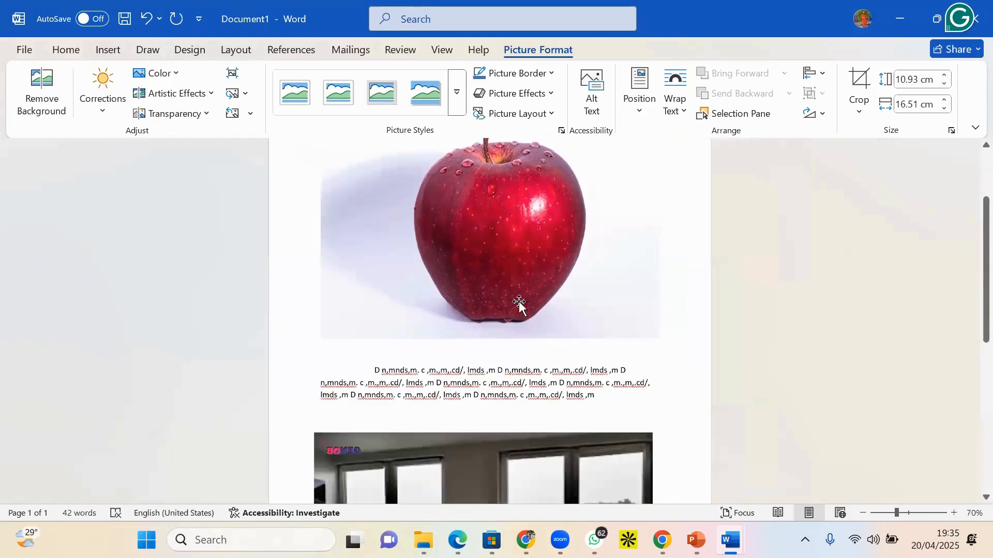
click(520, 305)
scroll(519, 305, up, 3)
mouse_move(483, 280)
mouse_down()
mouse_move(470, 328)
mouse_move(488, 277)
mouse_up()
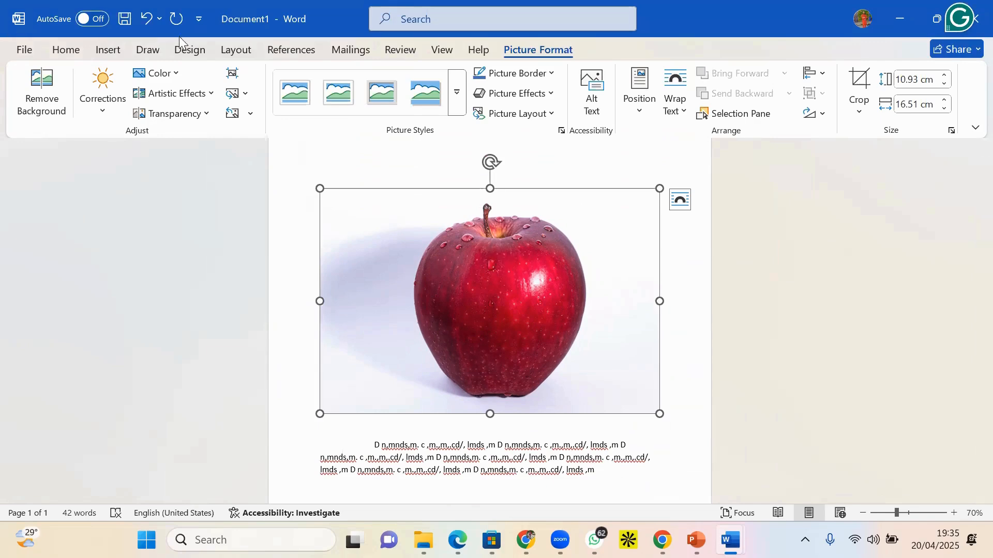
- Set the apple picture's text wrapping to Through
click(224, 54)
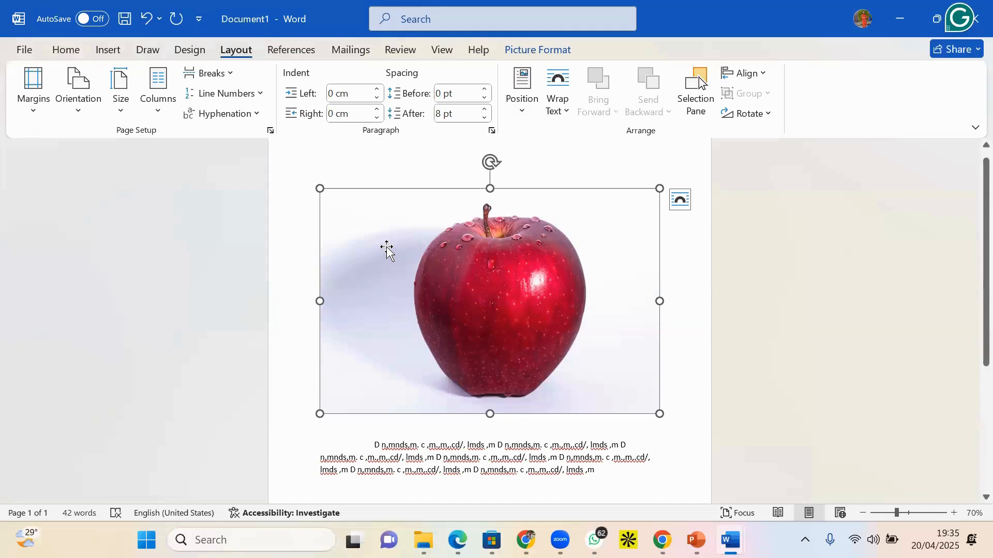
right_click(491, 283)
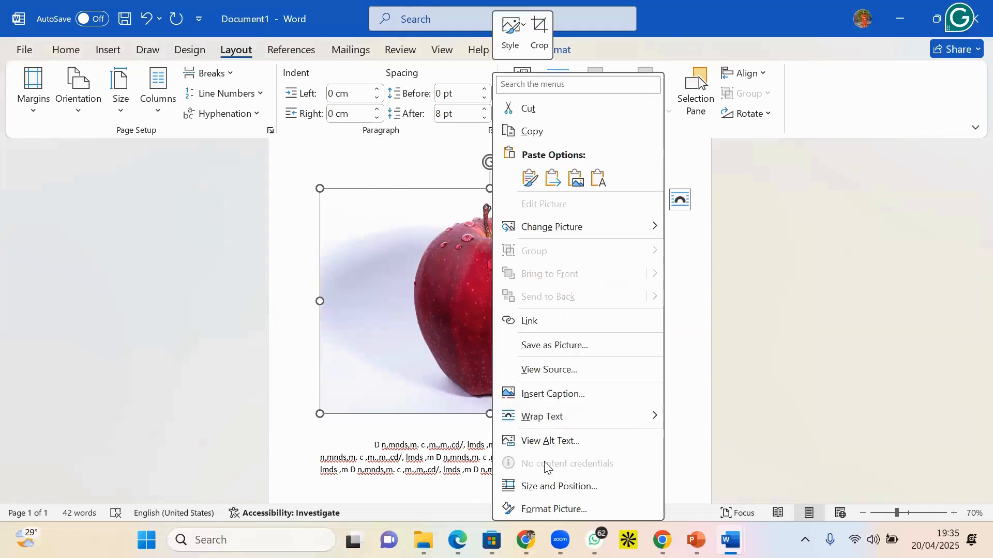
mouse_move(572, 423)
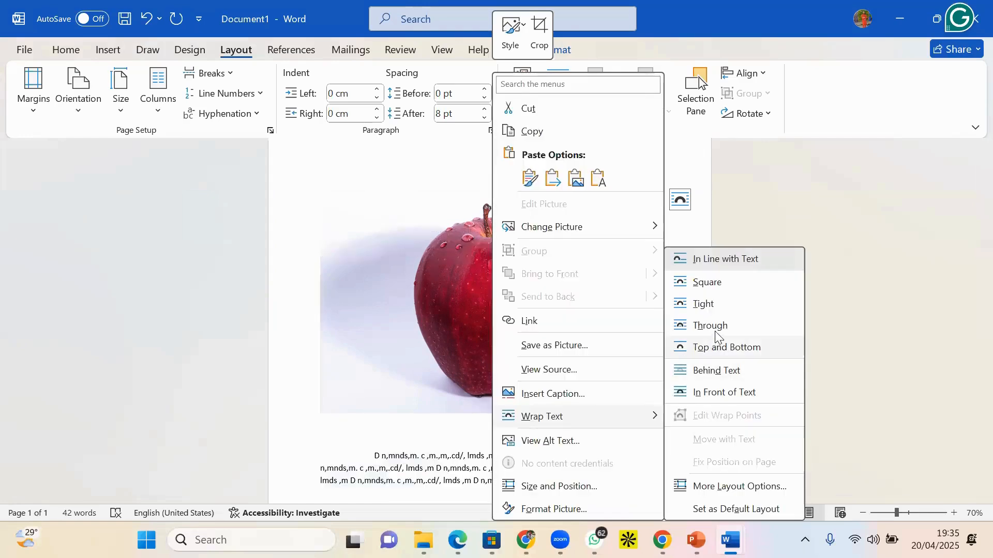
click(722, 332)
- Move the apple picture down the page, below the text paragraph and over the lower half of the room picture
drag(542, 334, 538, 365)
scroll(407, 217, down, 5)
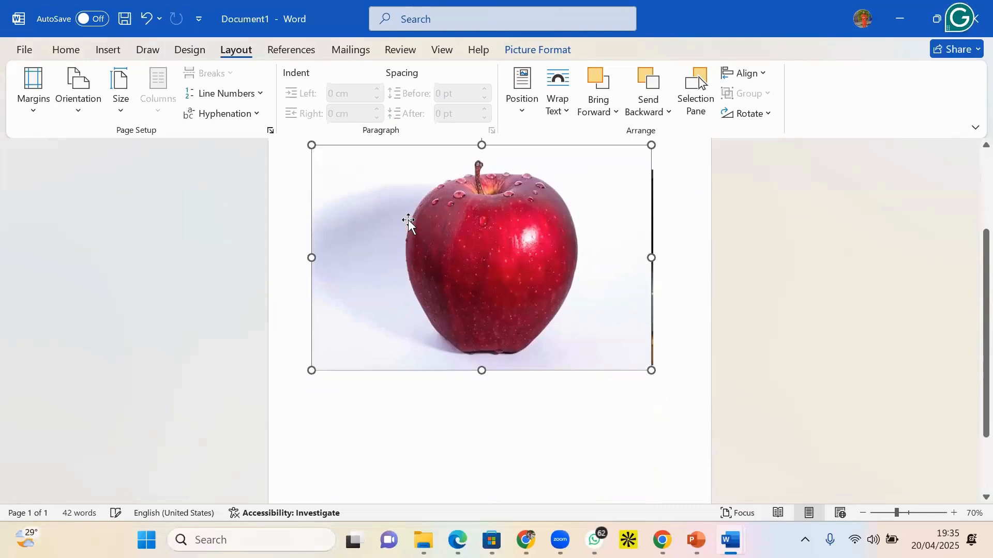
drag(435, 266, 423, 410)
scroll(426, 408, down, 3)
drag(463, 382, 453, 305)
scroll(451, 338, up, 4)
drag(459, 362, 472, 399)
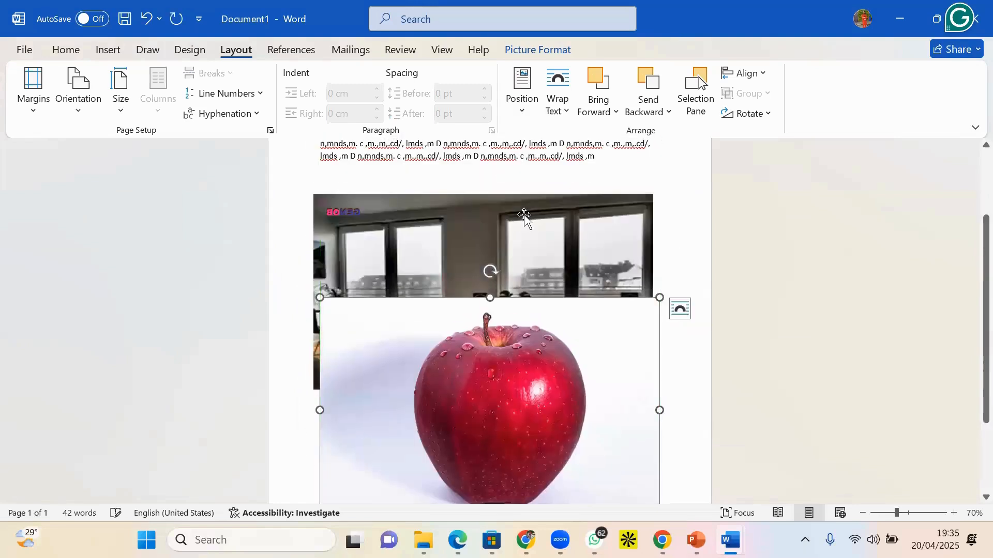
- Shift the apple picture further down and slightly left so it covers only the lower edge of the room picture
click(524, 216)
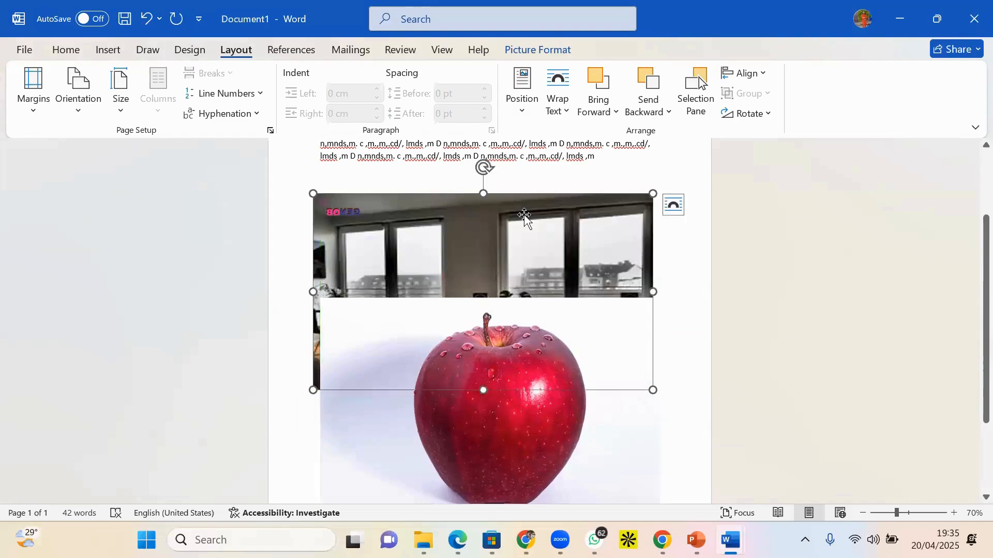
click(498, 408)
double_click(496, 381)
drag(538, 487, 535, 410)
drag(519, 374, 496, 410)
scroll(498, 404, down, 3)
drag(500, 272, 501, 366)
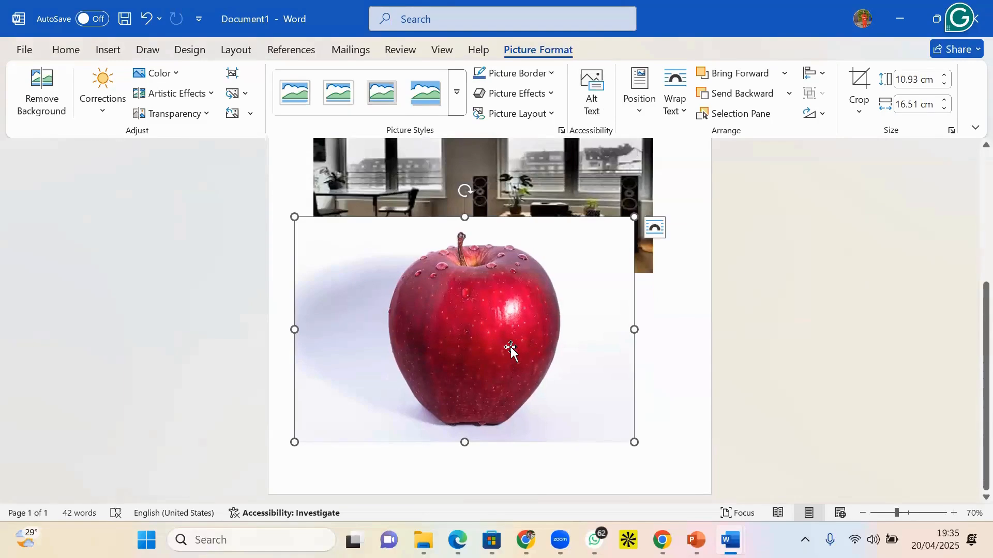
- Reselect the apple picture and display its picture formatting commands
click(675, 392)
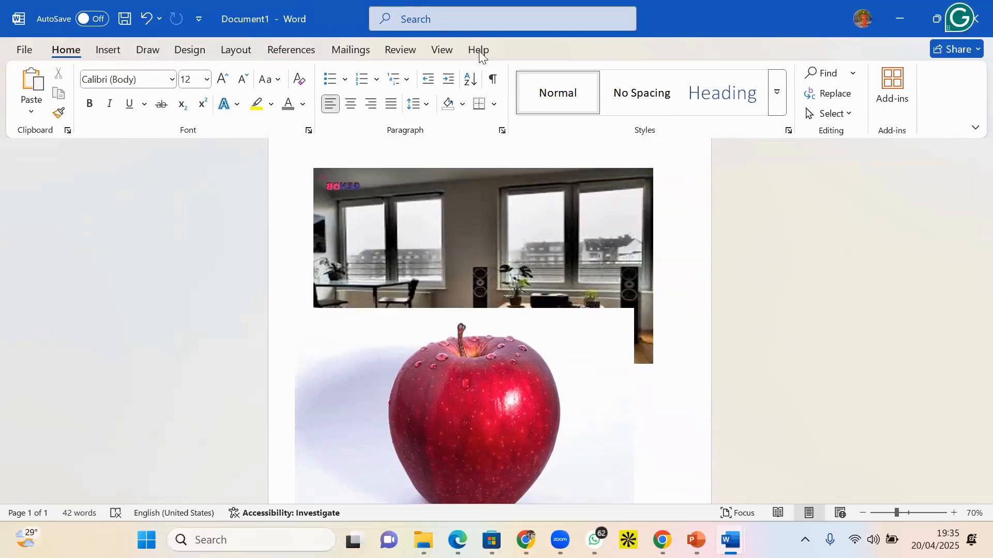
click(519, 426)
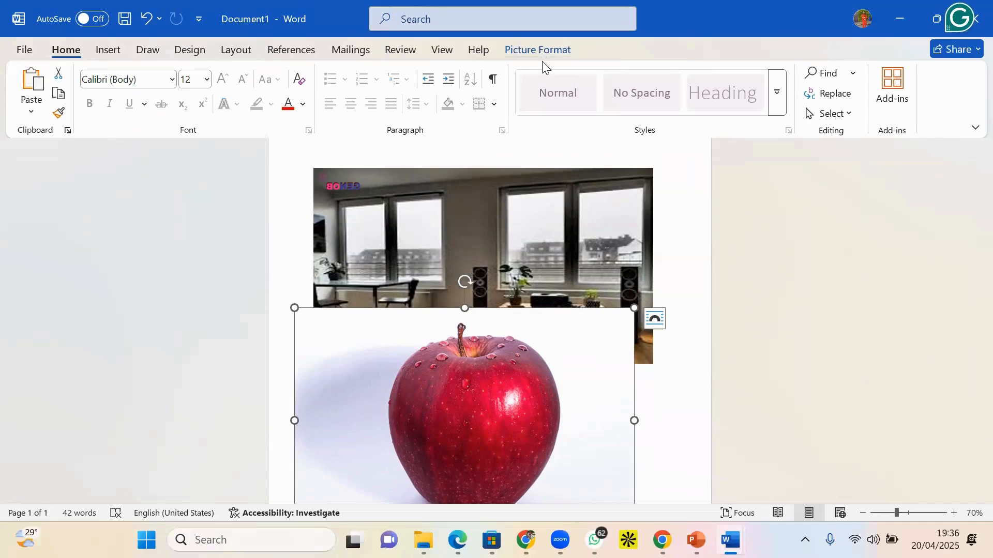
scroll(484, 392, down, 3)
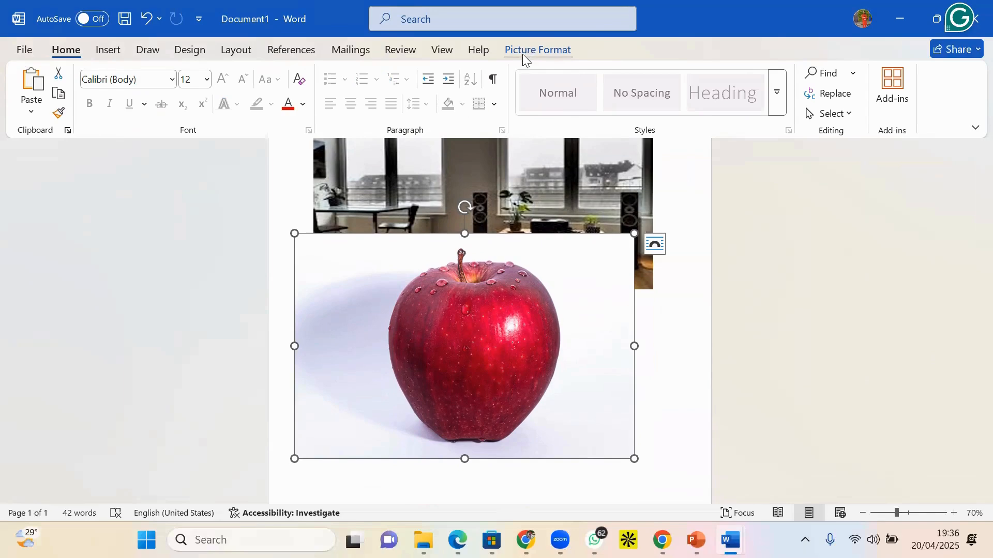
click(496, 331)
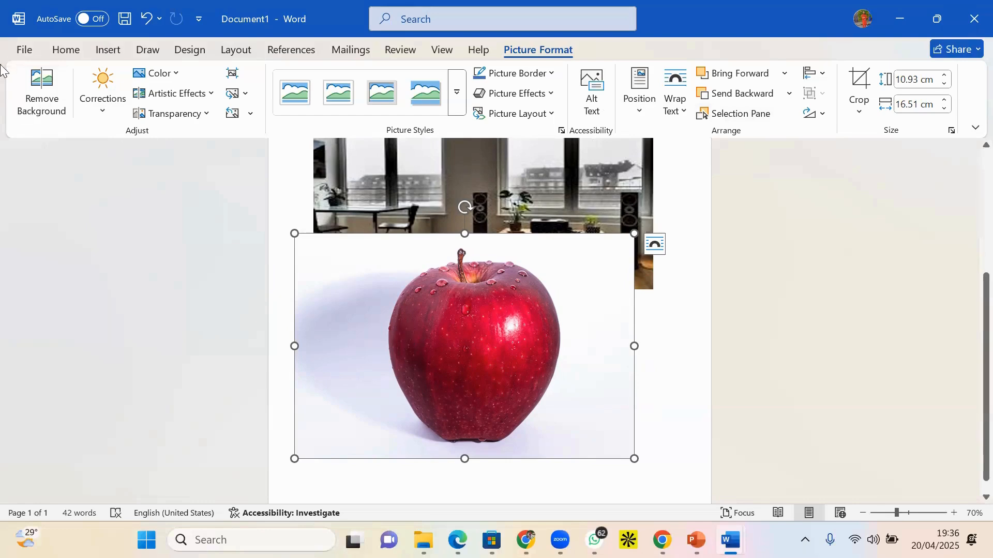
- Remove the background from the apple picture and keep the result
click(40, 96)
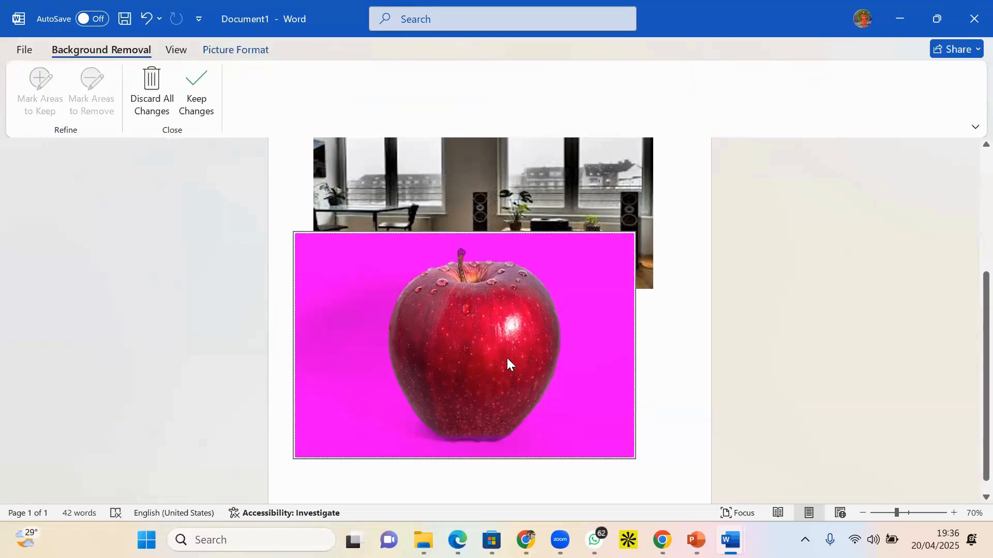
click(681, 366)
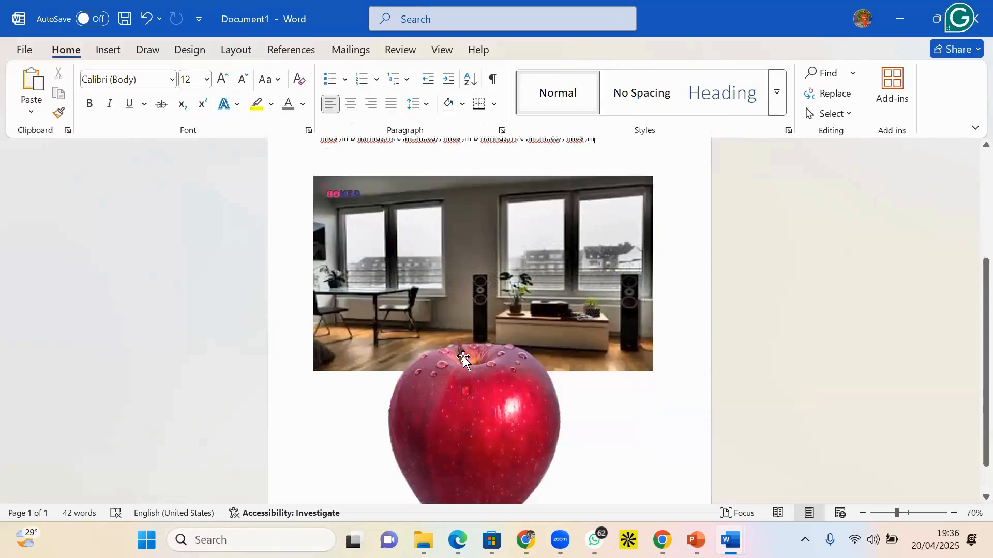
- Move the background-free apple around the room picture and leave it overlapping that picture's lower edge
scroll(454, 344, down, 2)
click(454, 344)
drag(459, 342, 534, 345)
scroll(510, 322, up, 1)
scroll(488, 356, down, 1)
drag(486, 341, 454, 387)
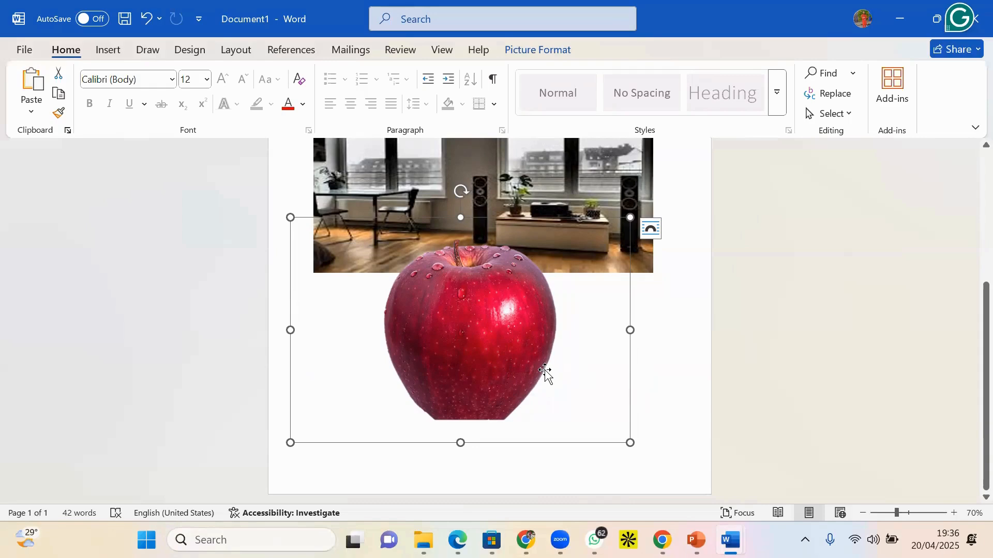
- Crop the apple picture's empty margins closely around the apple, to about 8.63 cm high and 8.67 cm wide
click(499, 336)
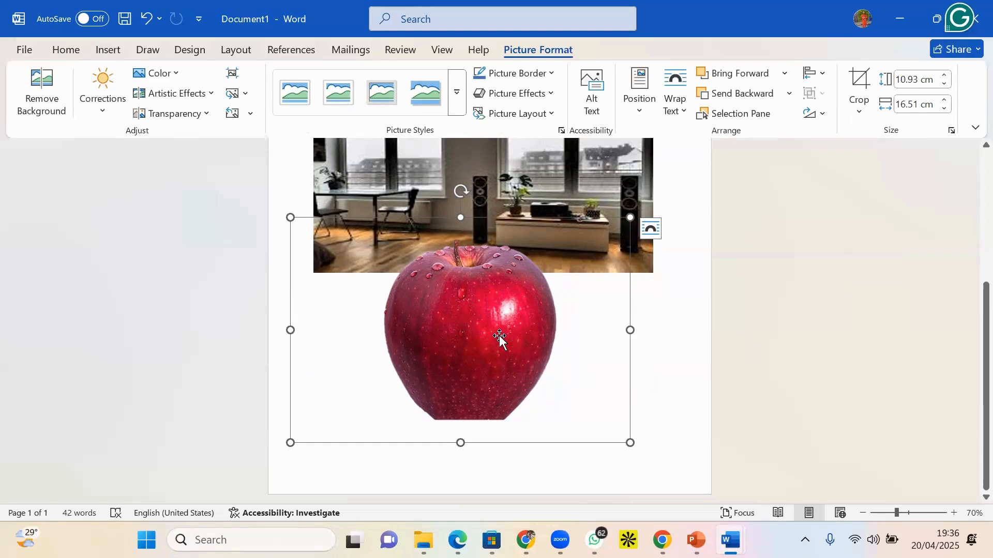
click(668, 357)
click(489, 421)
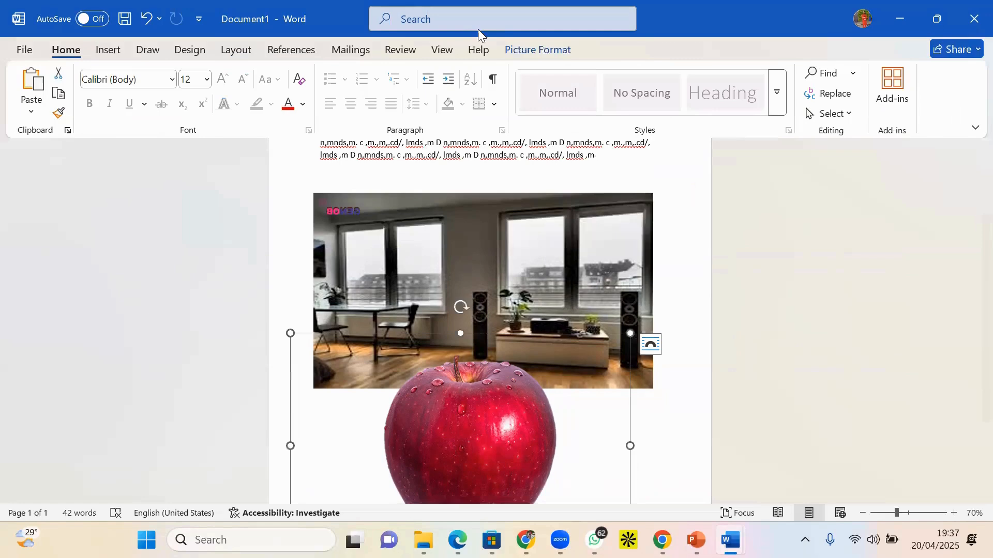
click(521, 49)
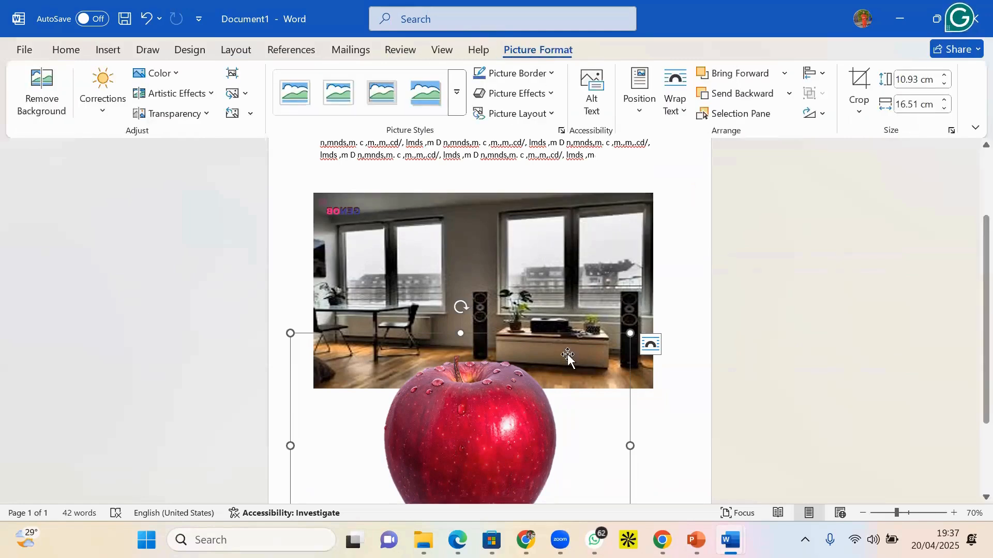
scroll(478, 370, down, 2)
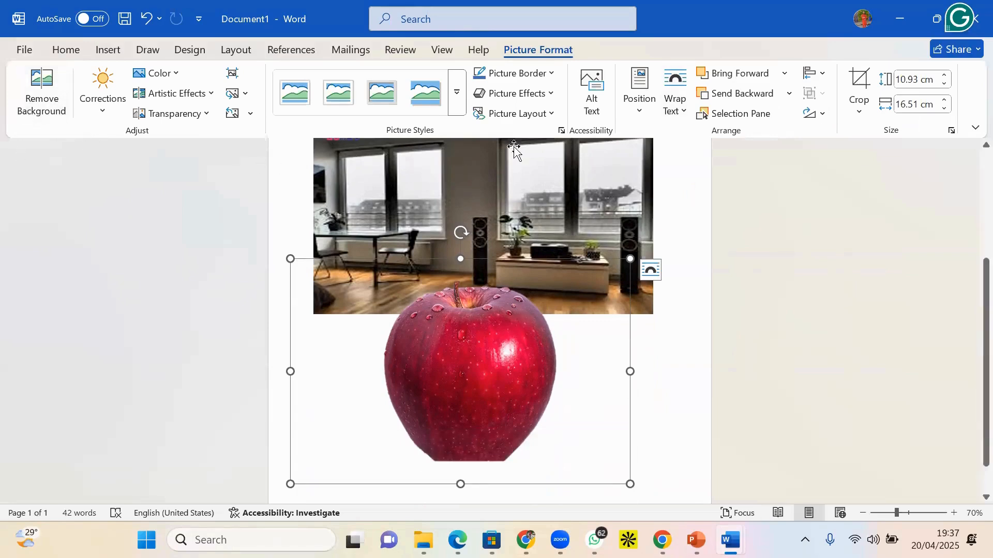
click(865, 95)
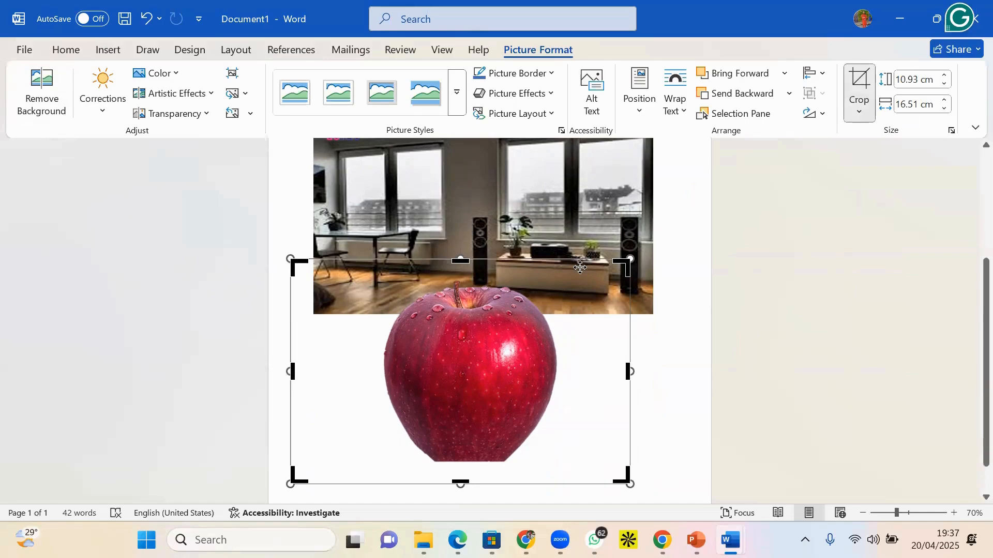
mouse_move(623, 267)
mouse_down()
mouse_move(564, 281)
mouse_move(691, 177)
mouse_move(612, 270)
mouse_move(645, 262)
mouse_move(608, 264)
mouse_up()
drag(447, 220, 447, 275)
drag(609, 275, 557, 282)
scroll(233, 455, down, 1)
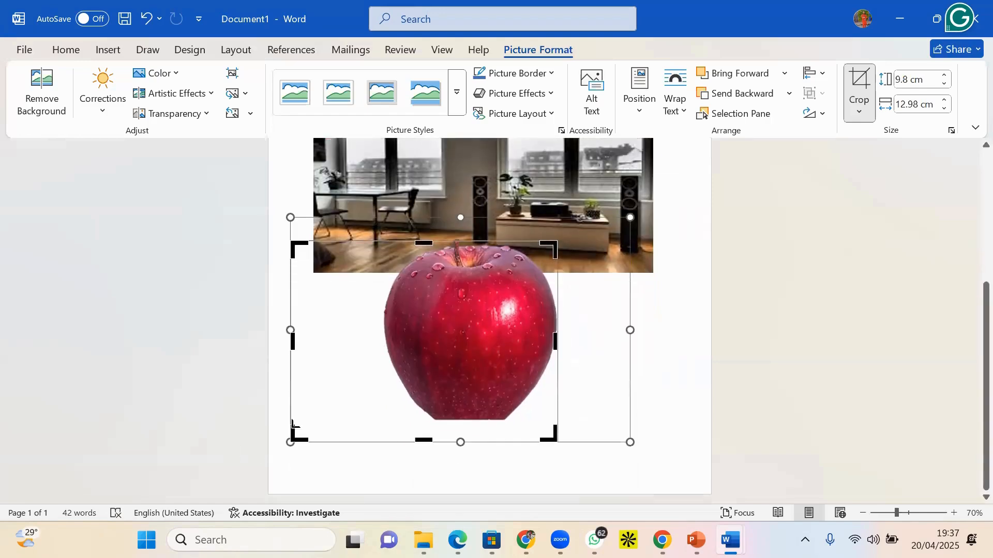
drag(302, 440, 380, 417)
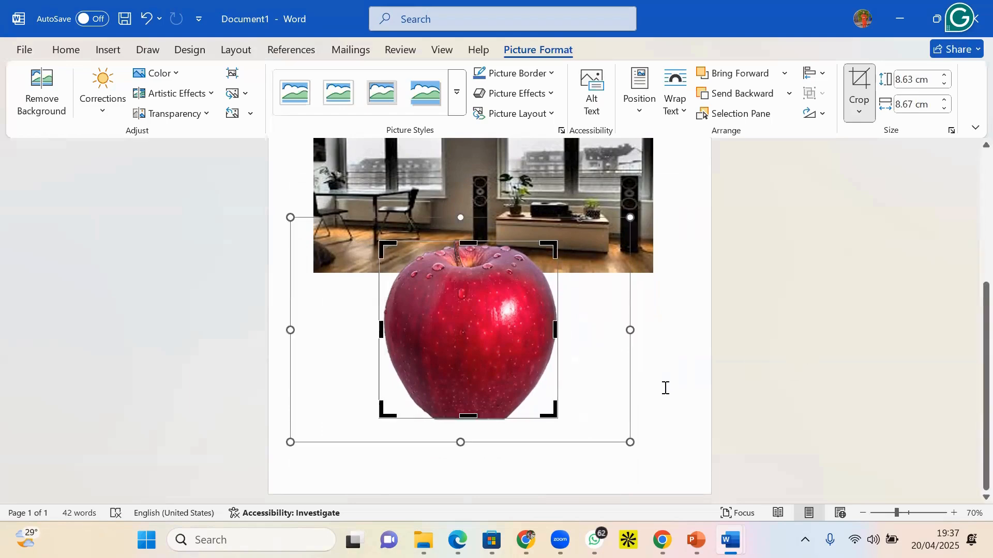
click(665, 388)
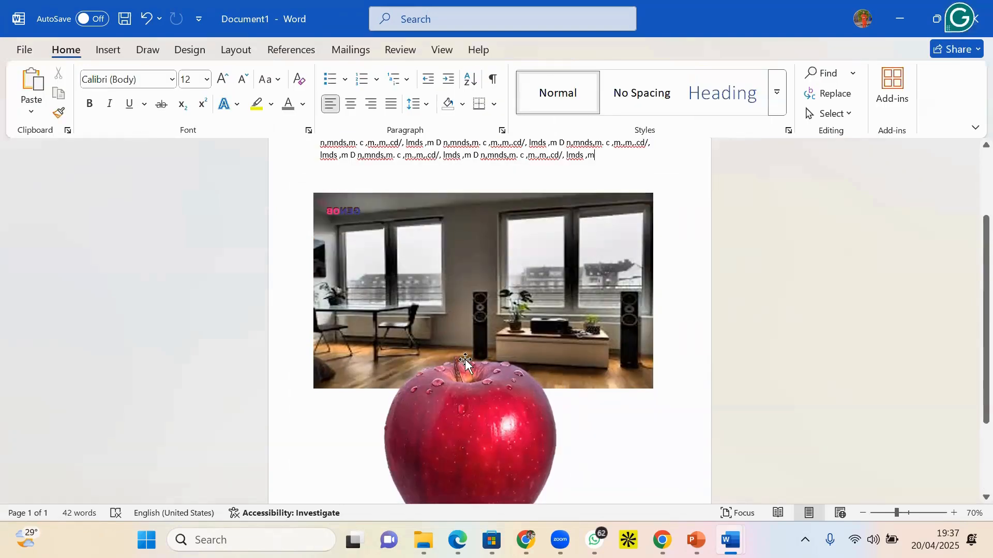
- Shrink the apple picture to about 3.78 cm high and 3.8 cm wide and place it just below the room picture
scroll(456, 334, down, 2)
drag(456, 335, 479, 307)
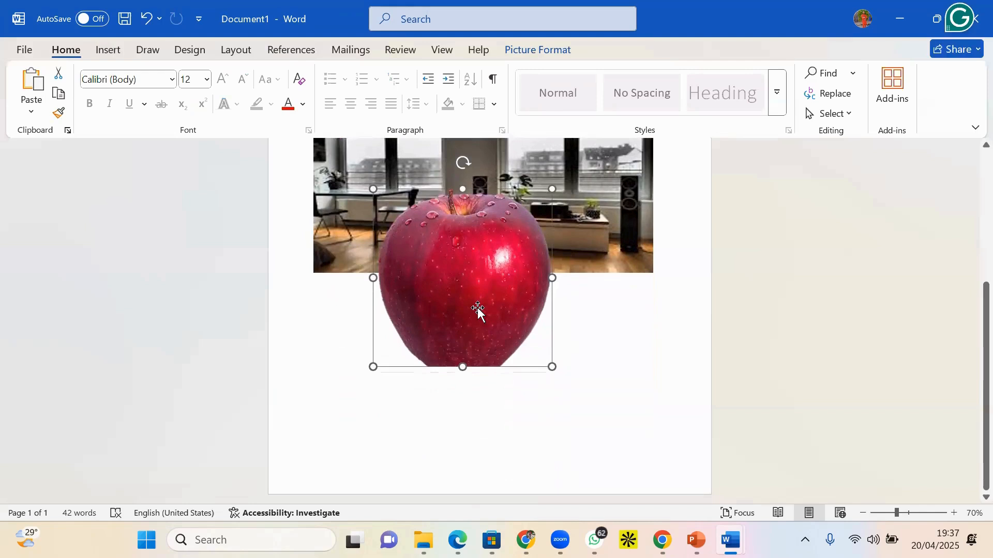
drag(470, 304, 470, 342)
drag(550, 390, 462, 372)
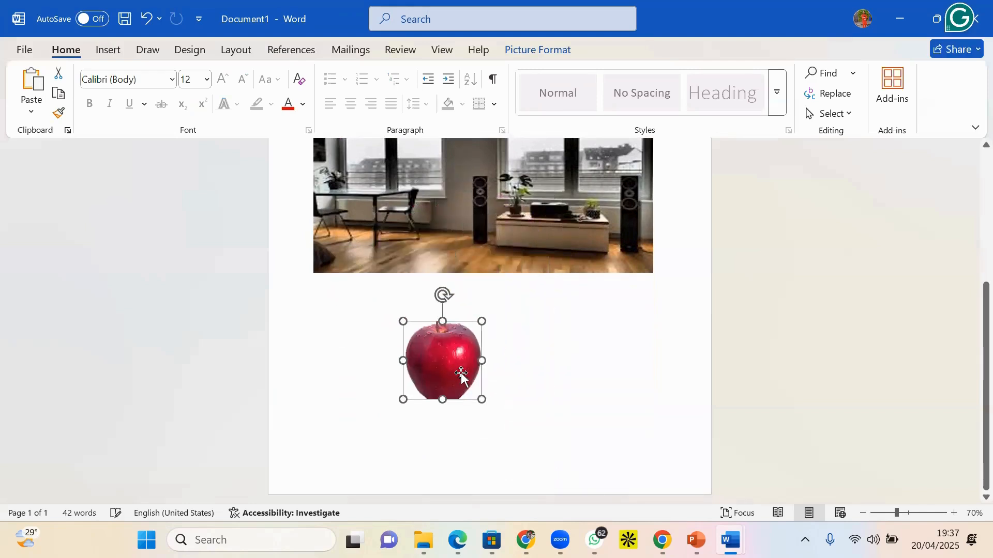
click(526, 379)
scroll(462, 413, up, 2)
scroll(450, 439, down, 1)
scroll(439, 424, down, 1)
scroll(433, 409, up, 2)
scroll(419, 465, down, 1)
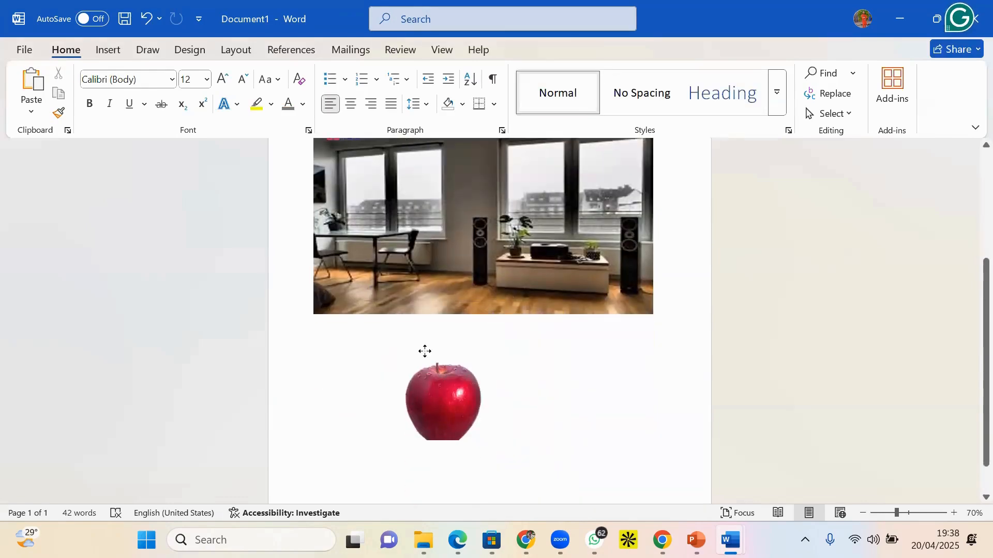
drag(456, 432, 419, 393)
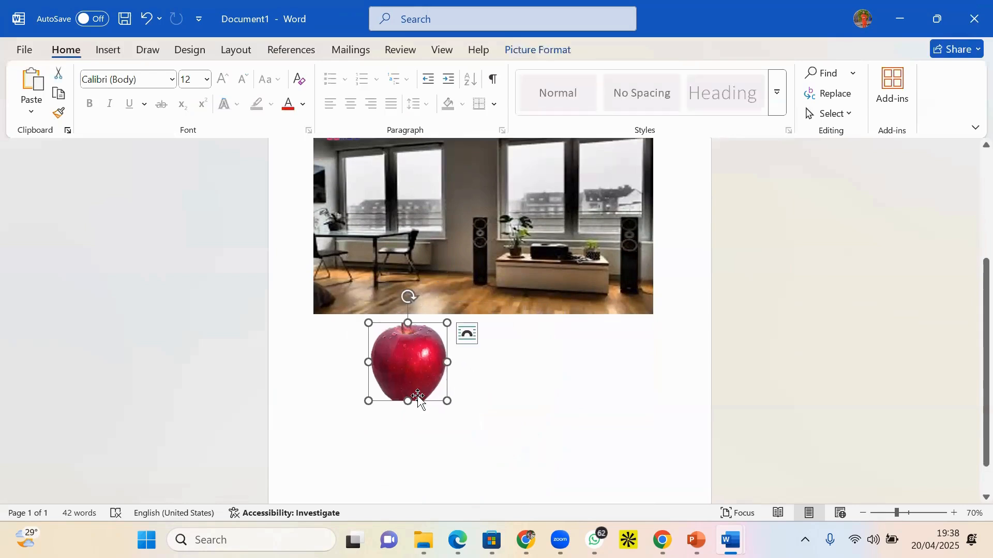
- Apply the Sharpen: 50% correction to the apple picture
double_click(404, 365)
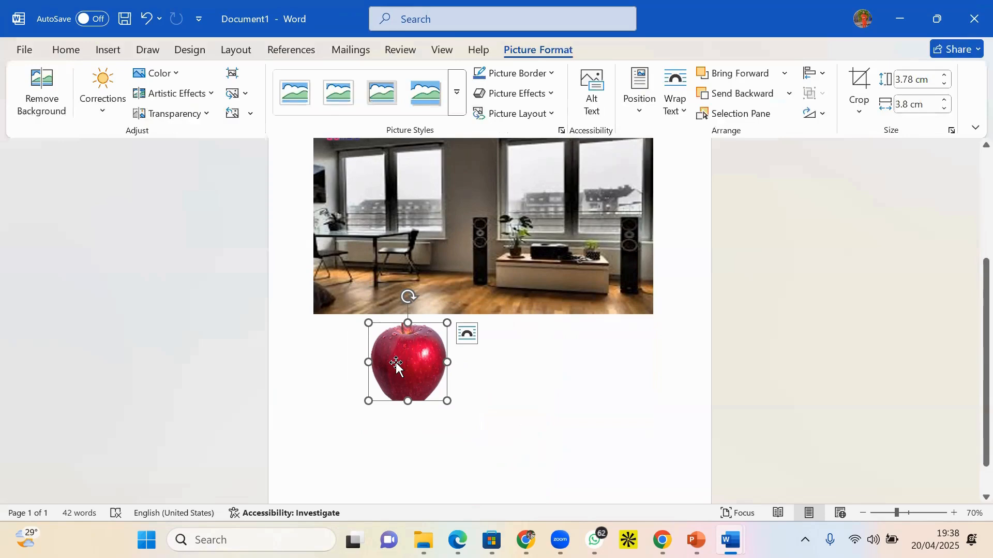
click(100, 120)
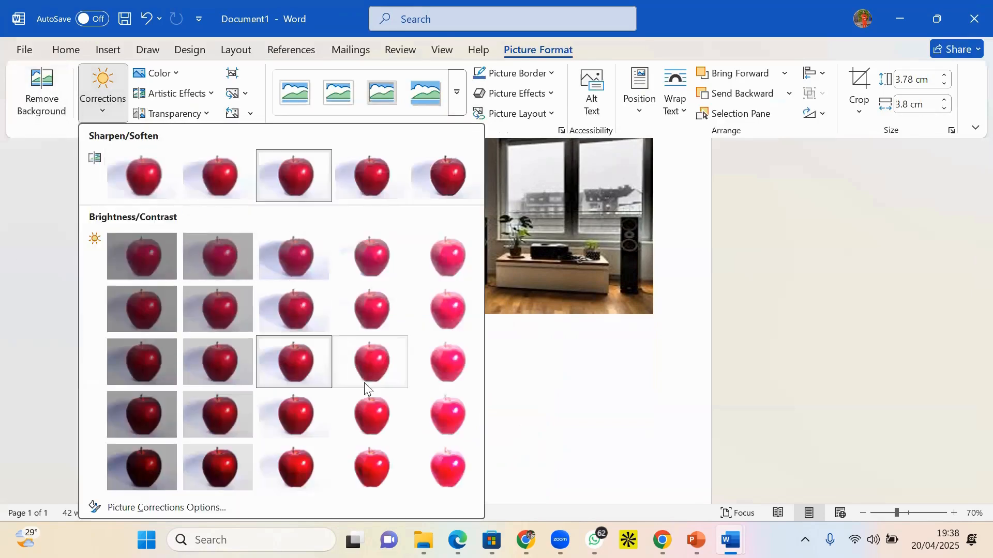
click(413, 371)
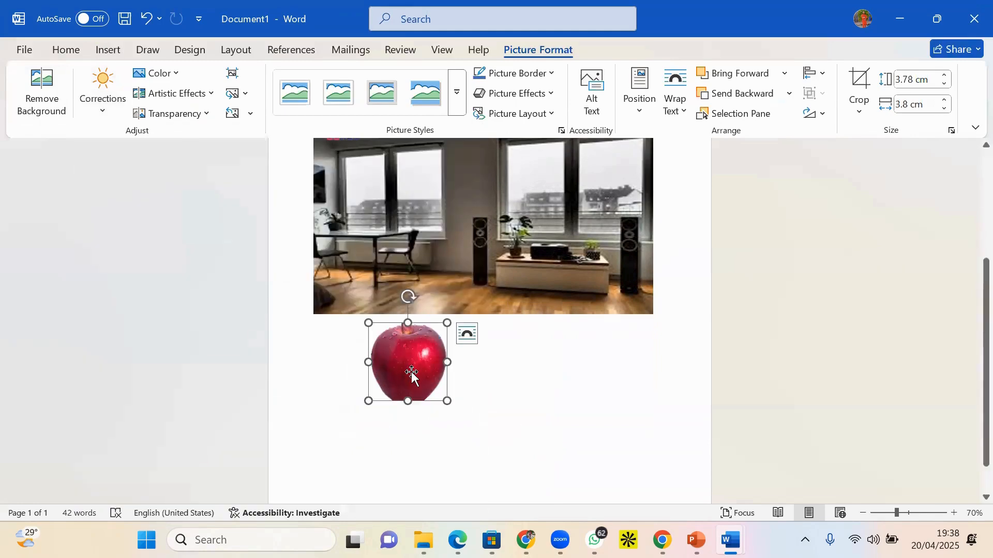
click(106, 120)
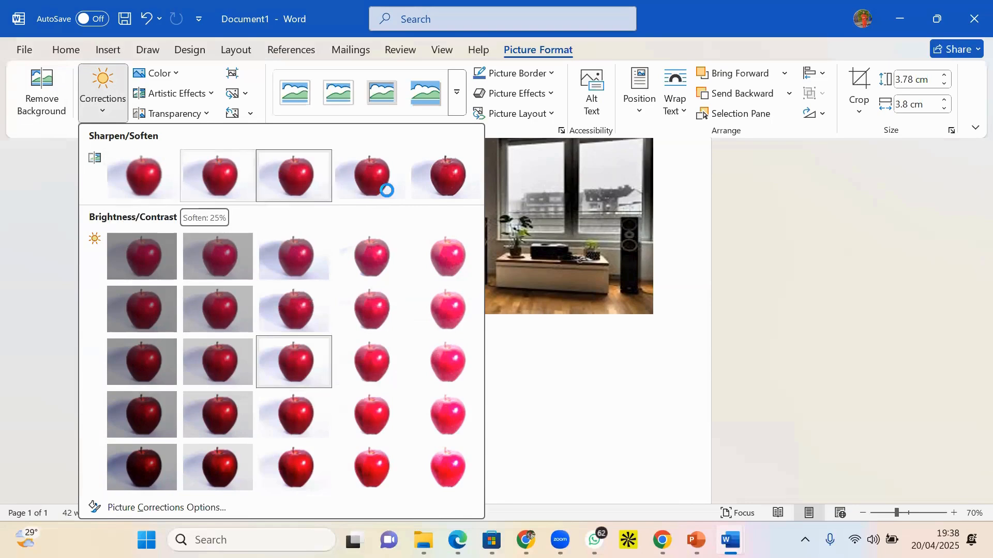
click(456, 187)
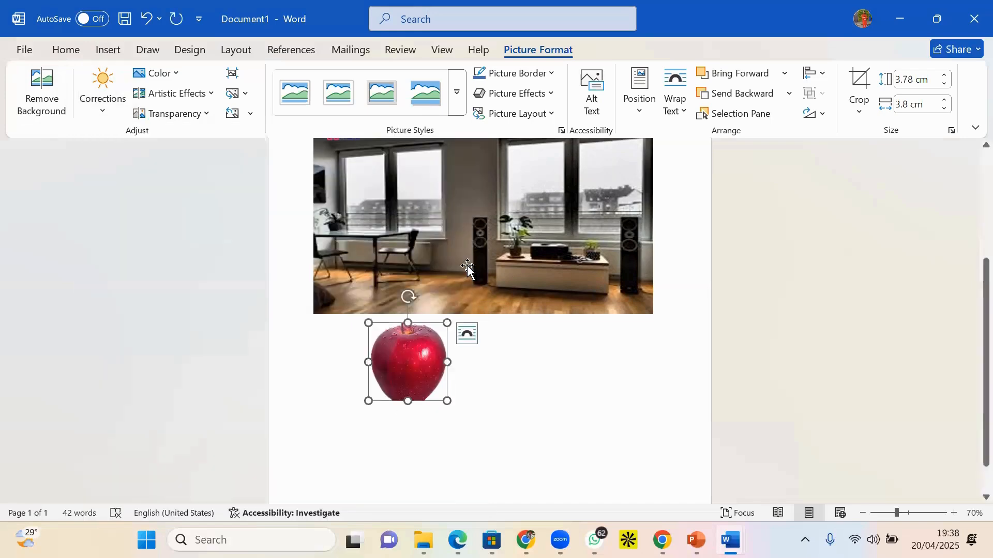
- Move the apple picture further down and to the page's left margin, leaving a gap below the room picture
scroll(472, 273, up, 3)
drag(398, 427, 330, 476)
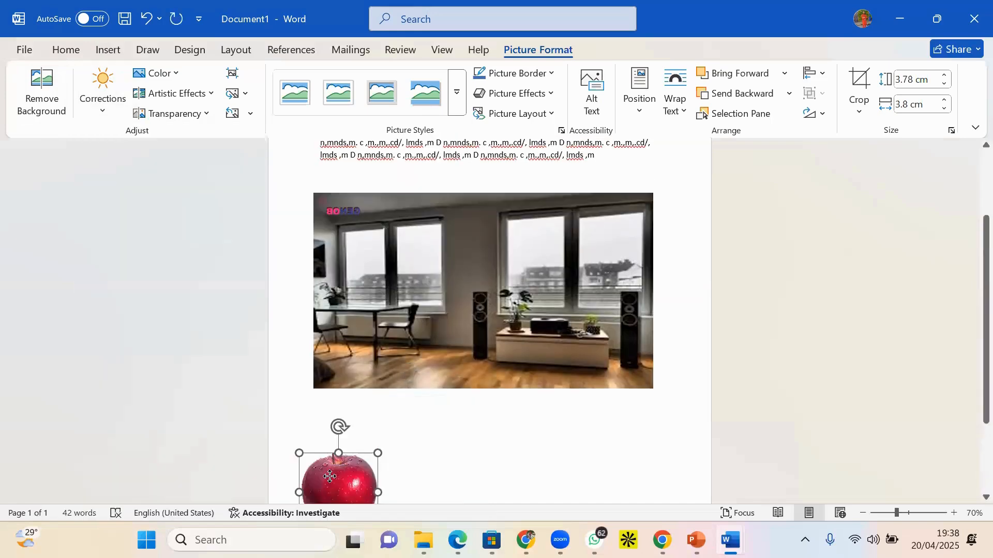
scroll(428, 244, down, 5)
- Apply the Sharpen: 50% correction to the room picture and inspect it at 120% zoom
click(430, 232)
scroll(440, 266, up, 3)
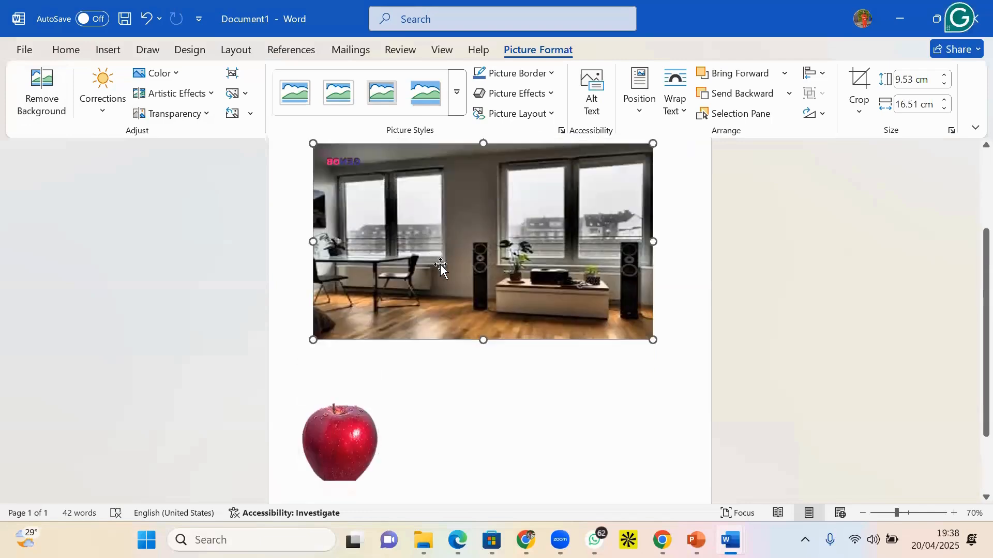
scroll(441, 266, up, 1)
click(120, 116)
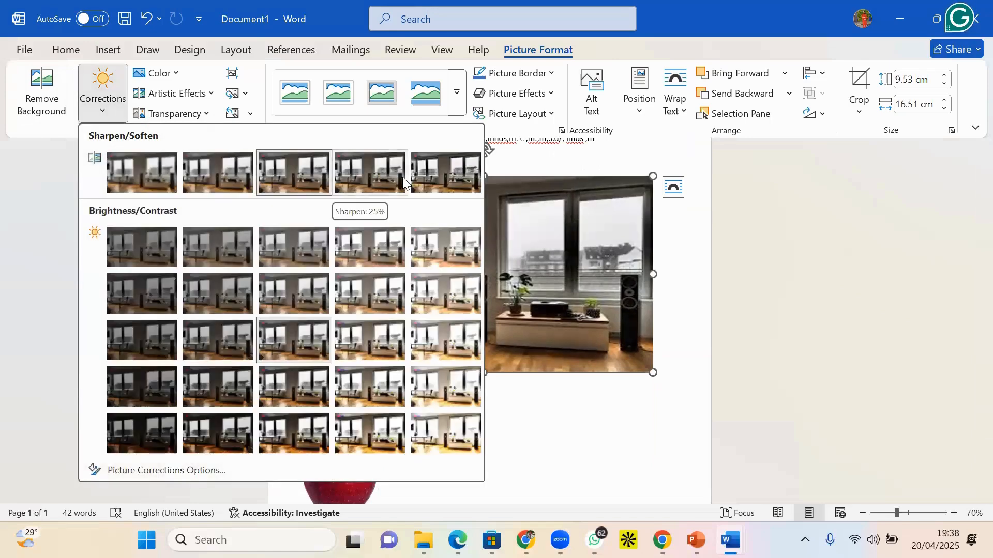
click(437, 179)
scroll(508, 281, up, 2)
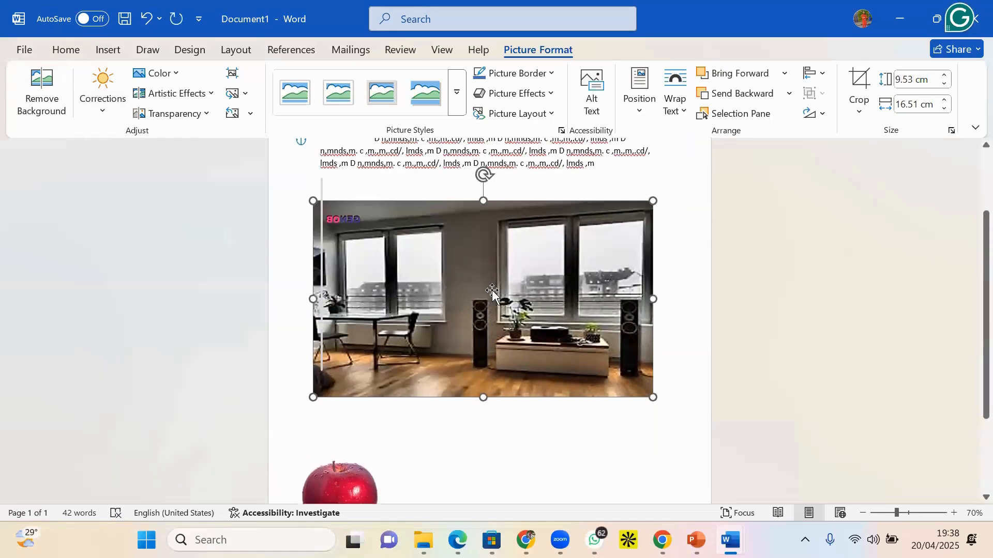
scroll(473, 300, up, 3)
scroll(471, 304, up, 2)
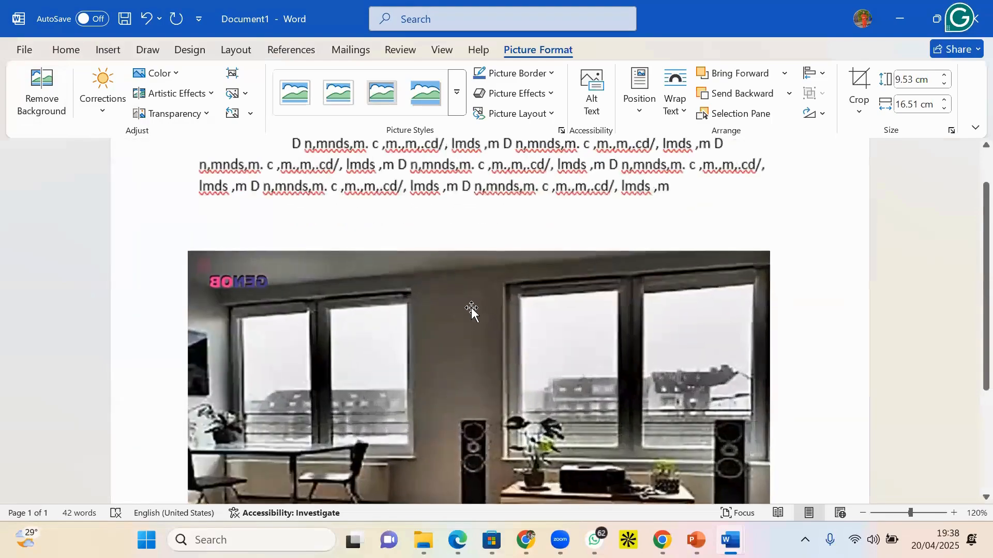
- Brighten the room picture strongly with one of the brightest Brightness/Contrast correction presets
click(466, 310)
scroll(464, 311, down, 3)
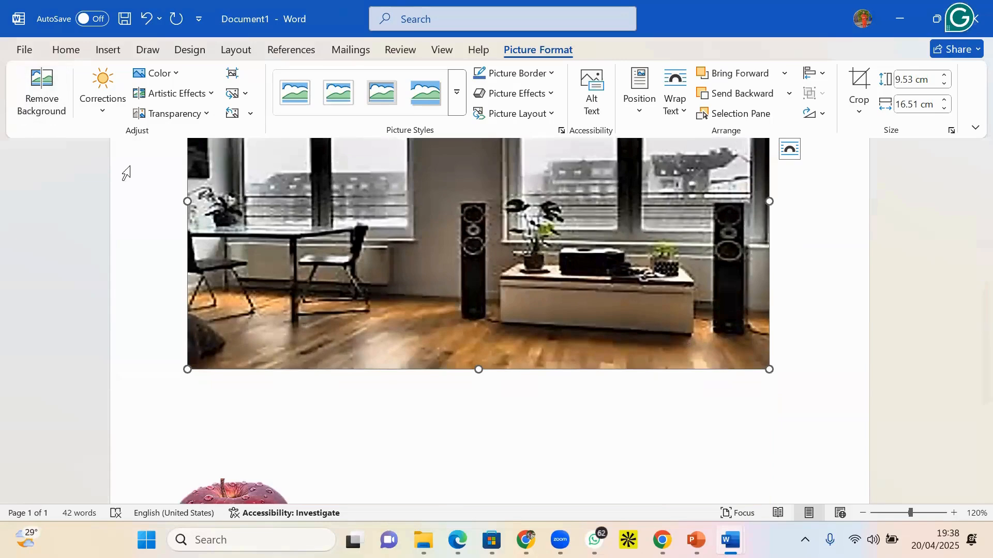
click(115, 112)
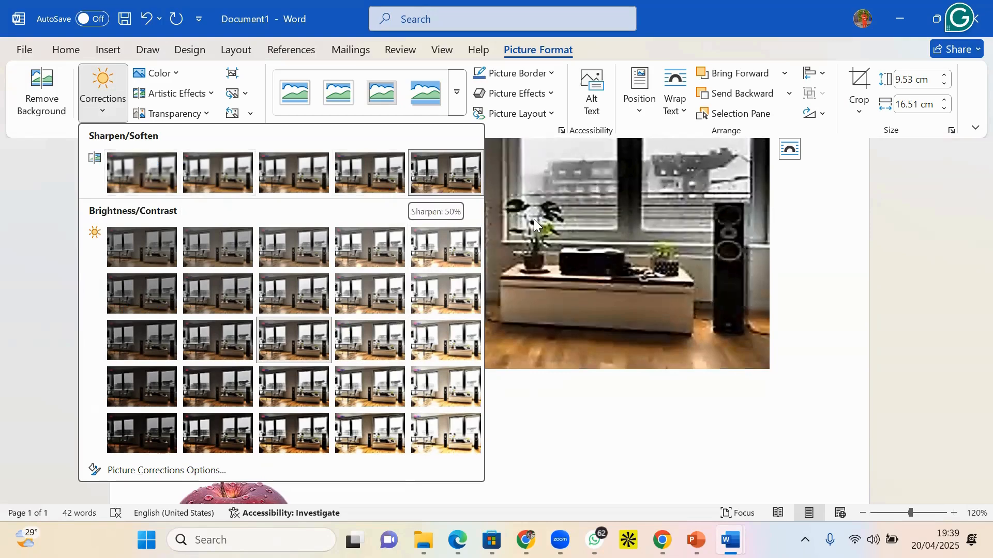
click(429, 313)
scroll(427, 384, down, 4)
scroll(428, 384, down, 3)
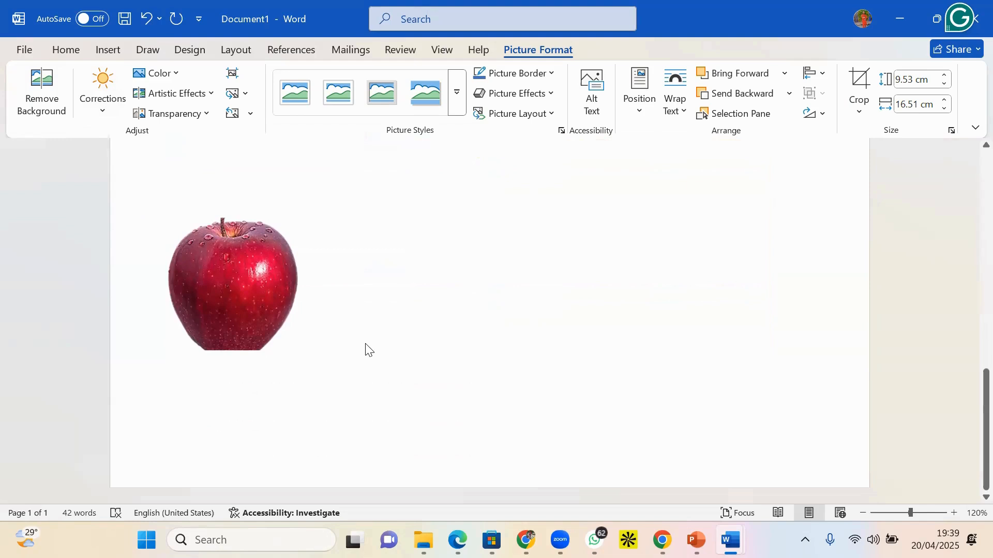
scroll(384, 436, up, 3)
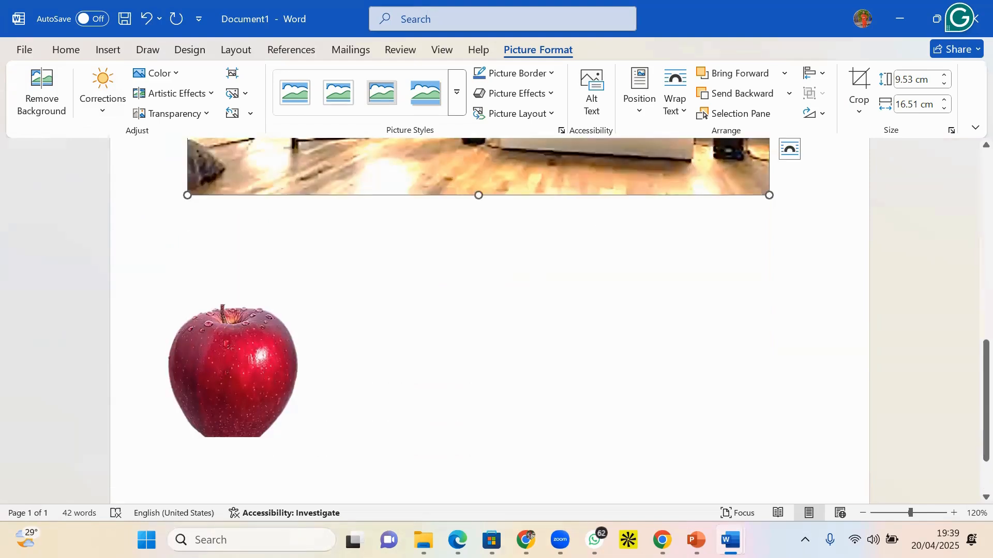
mouse_move(525, 540)
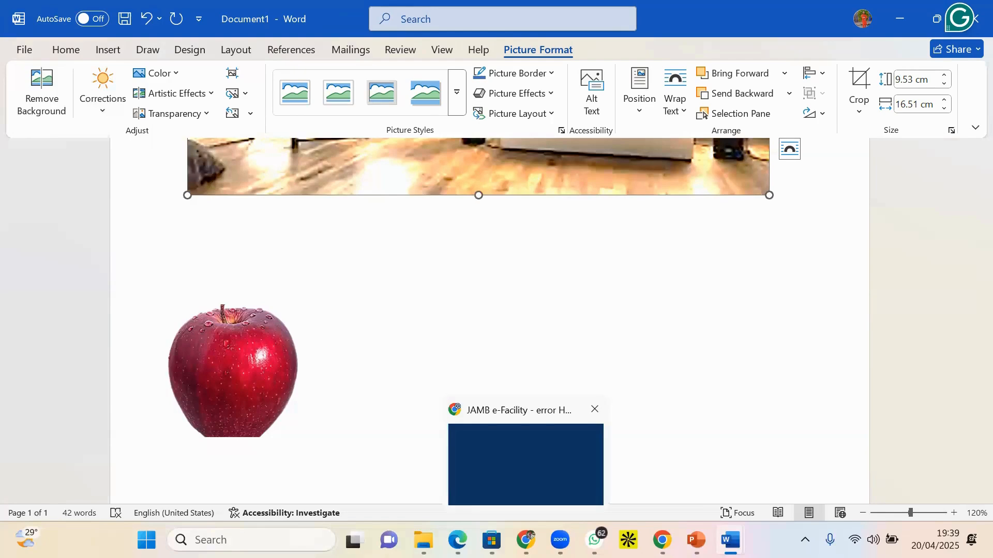
mouse_move(730, 540)
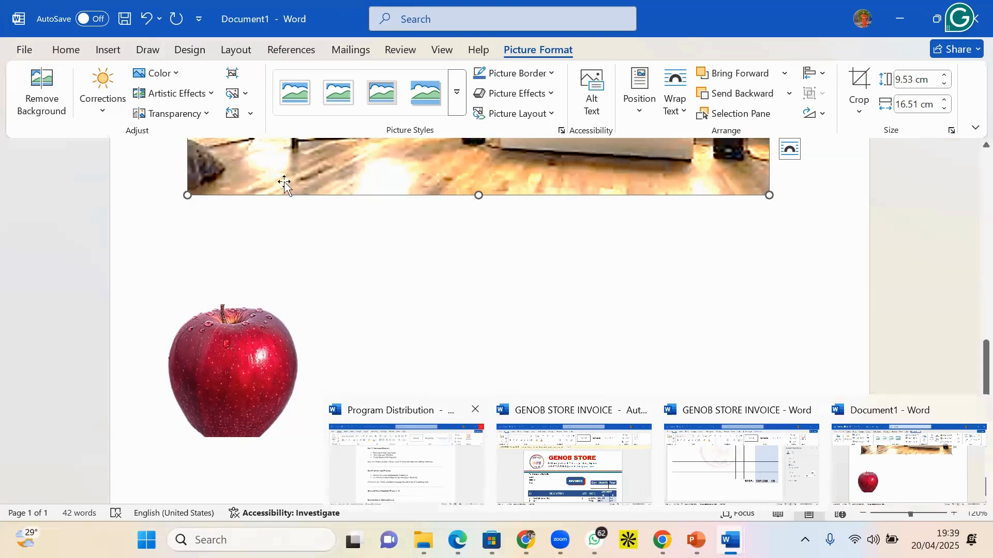
click(103, 50)
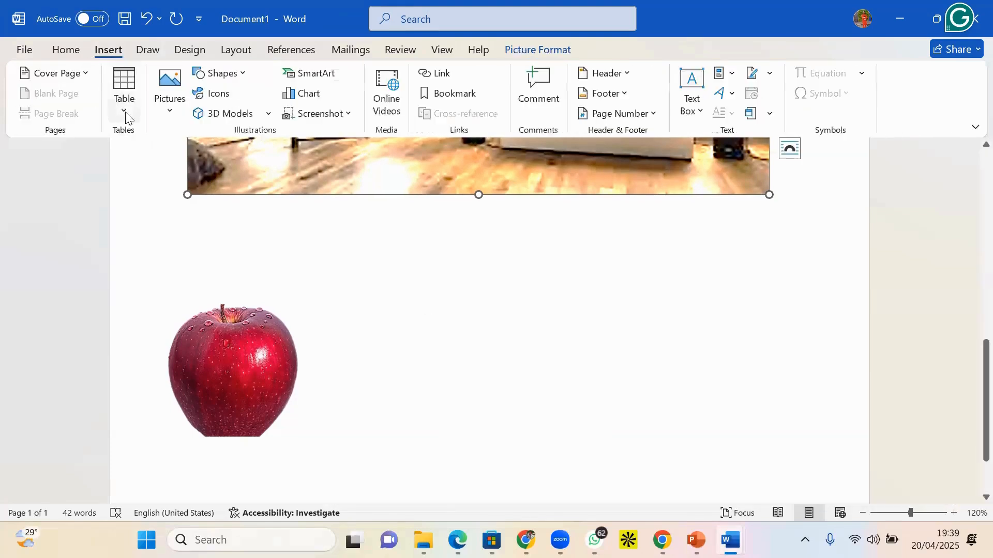
click(167, 115)
click(207, 160)
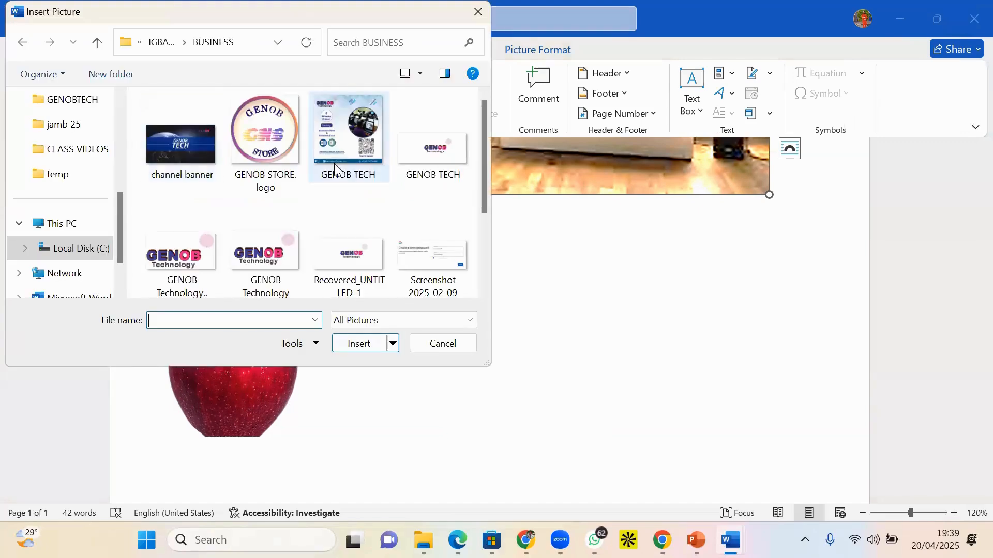
scroll(334, 171, down, 2)
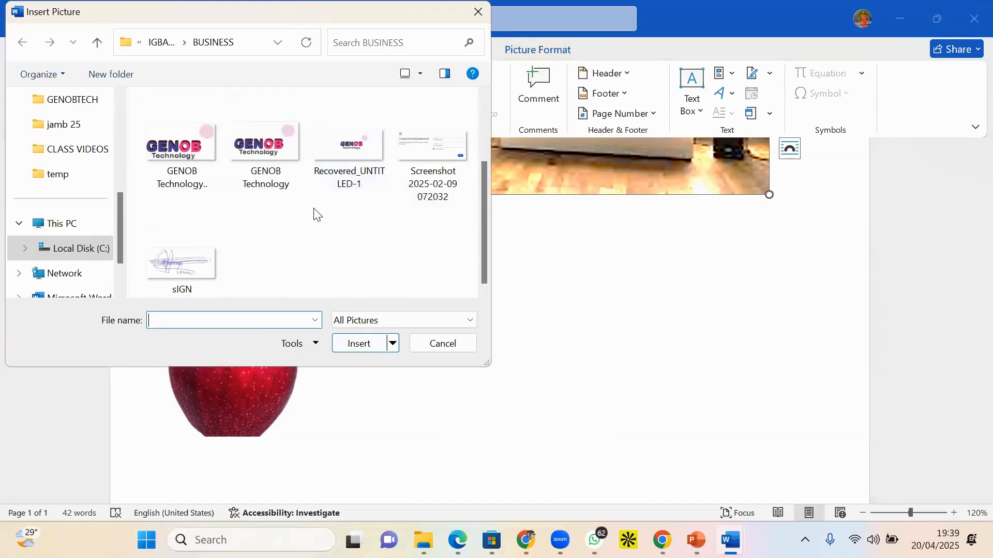
scroll(447, 168, up, 2)
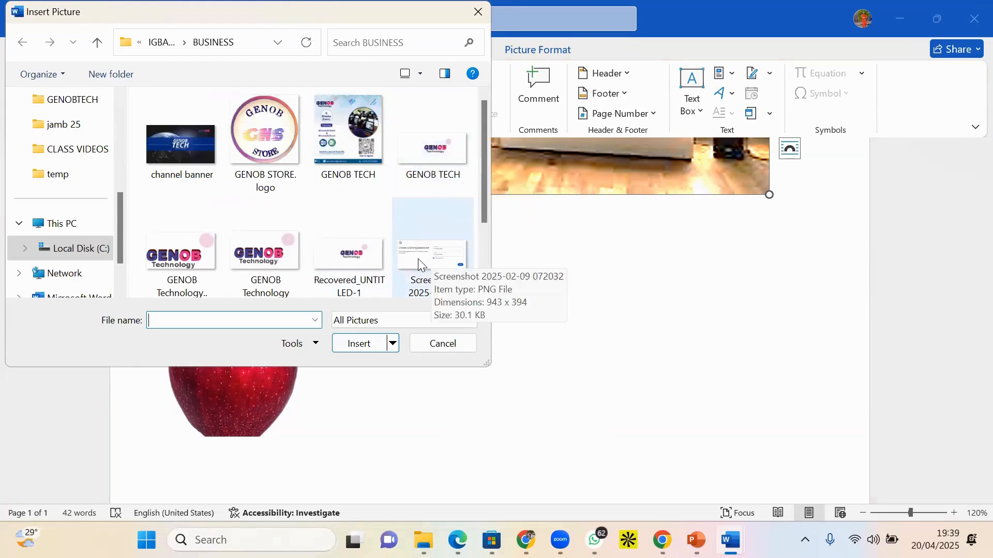
scroll(380, 257, down, 2)
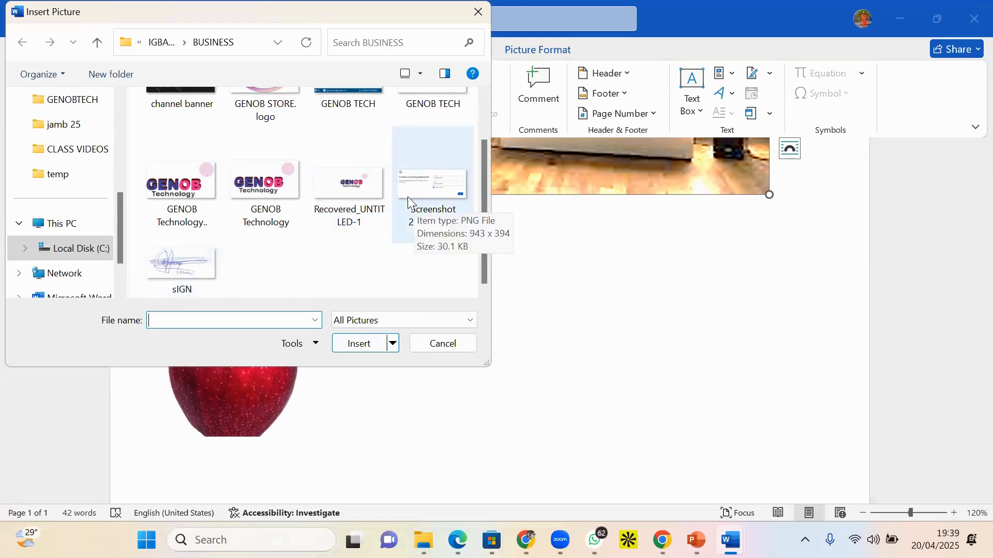
scroll(408, 196, up, 2)
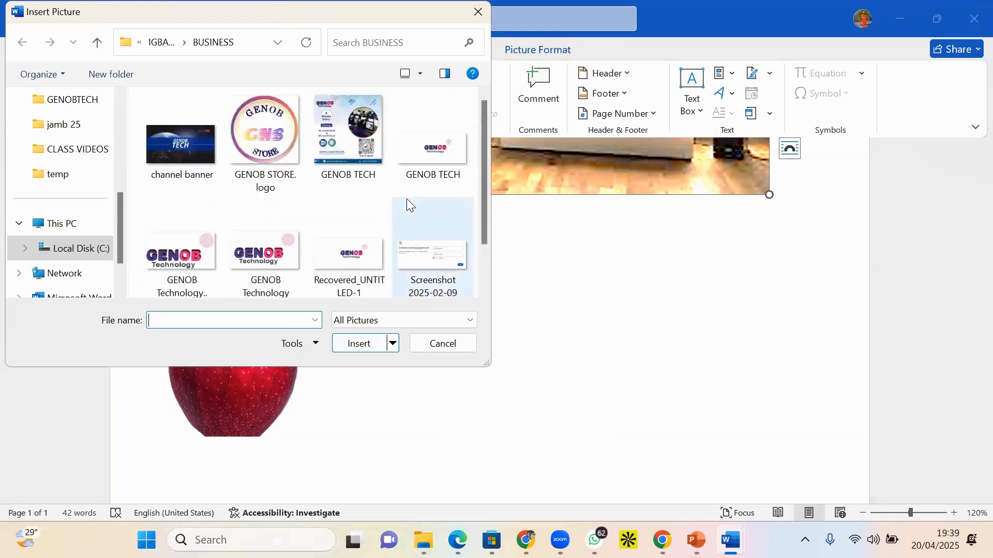
click(406, 256)
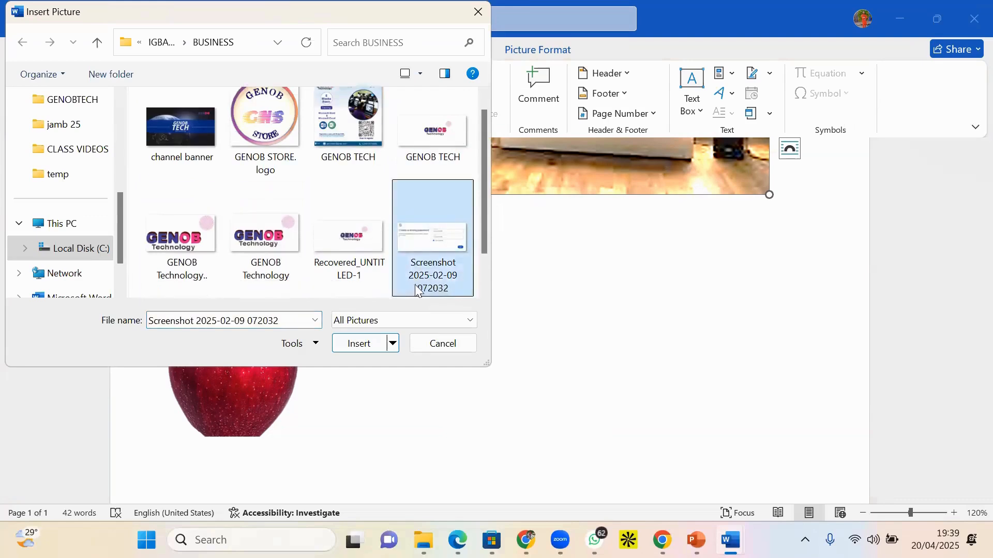
click(364, 344)
- Look over the inserted screenshot picture on the page and undo its insertion
scroll(408, 310, down, 4)
scroll(400, 258, up, 3)
scroll(306, 295, up, 1)
drag(387, 240, 373, 226)
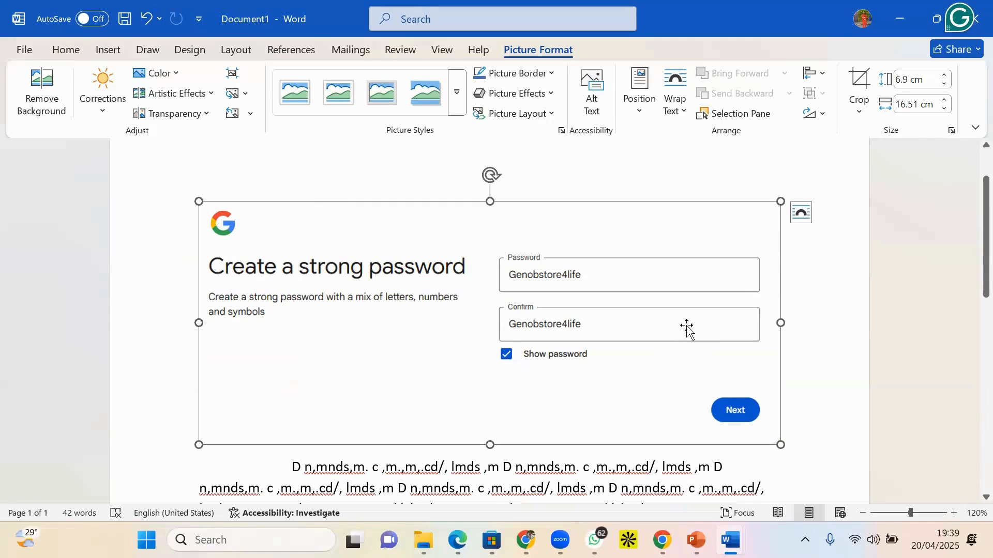
key(ctrl+z)
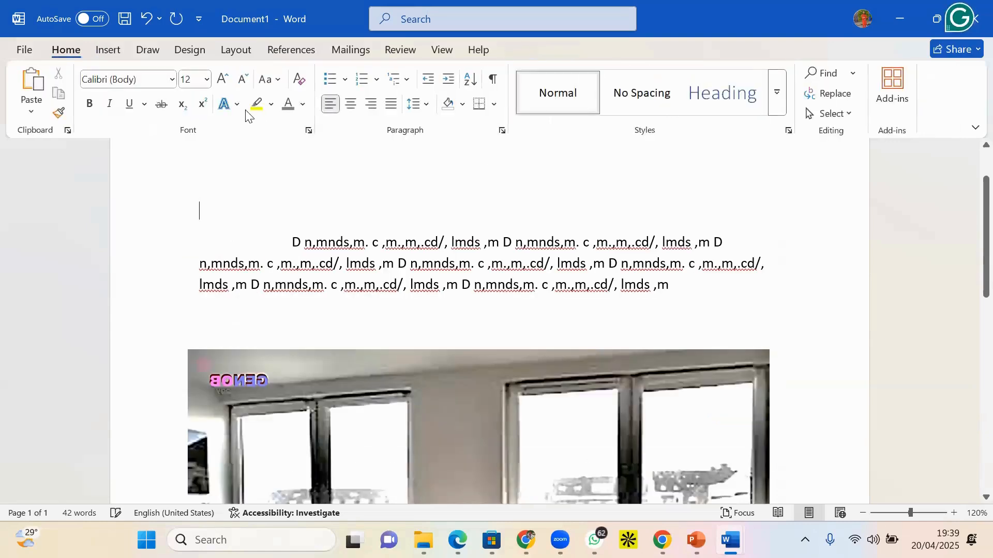
- Insert the GENOB TECH training flyer picture from the BUSINESS folder above the text paragraph
click(110, 50)
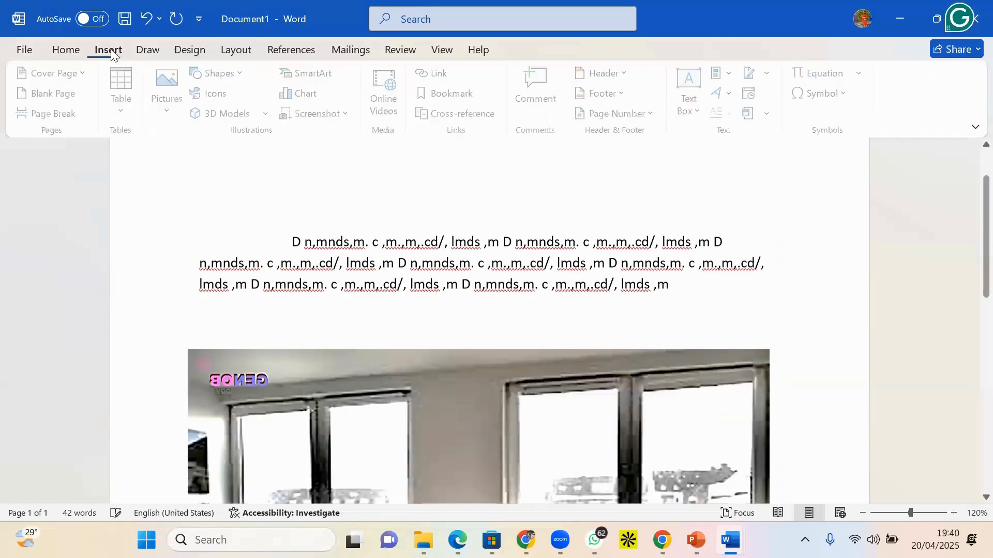
click(157, 111)
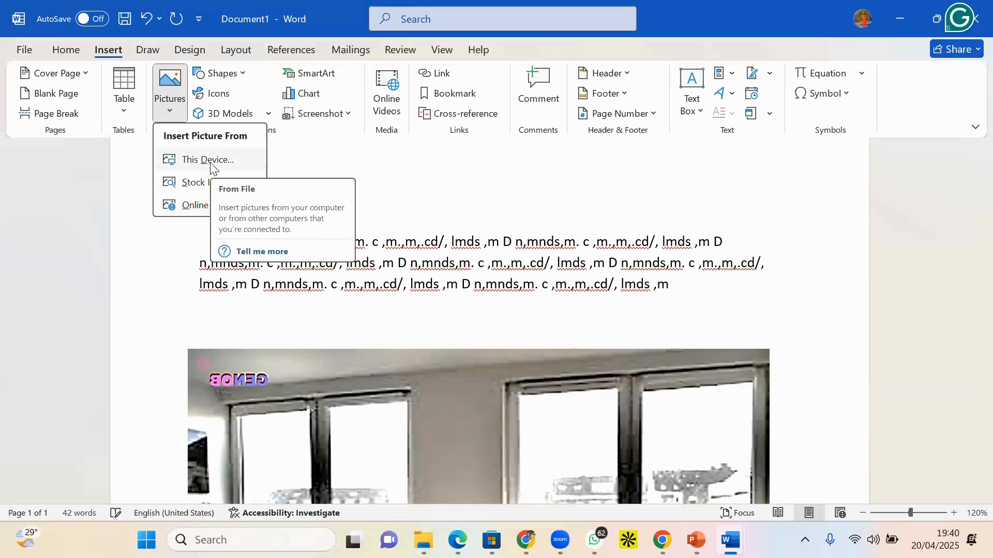
click(211, 164)
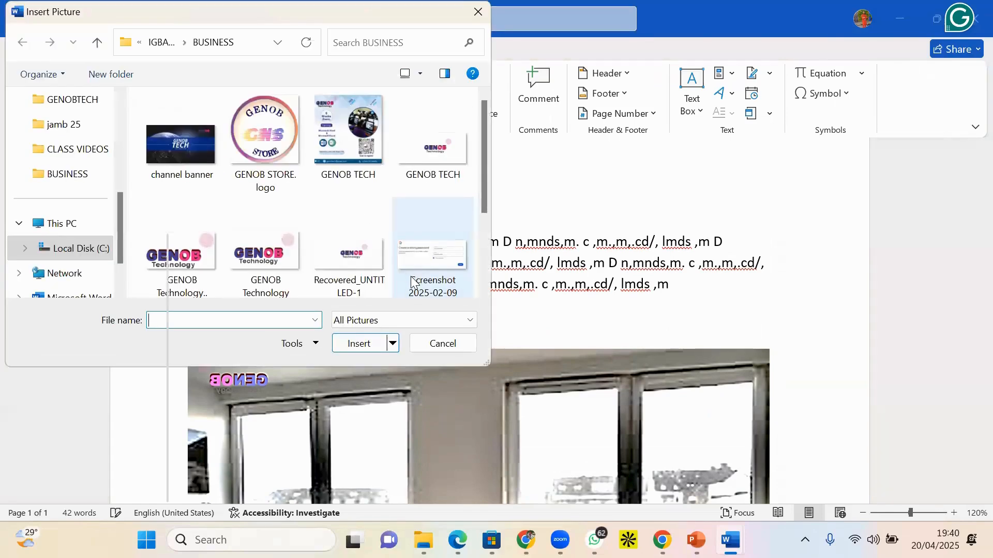
click(339, 153)
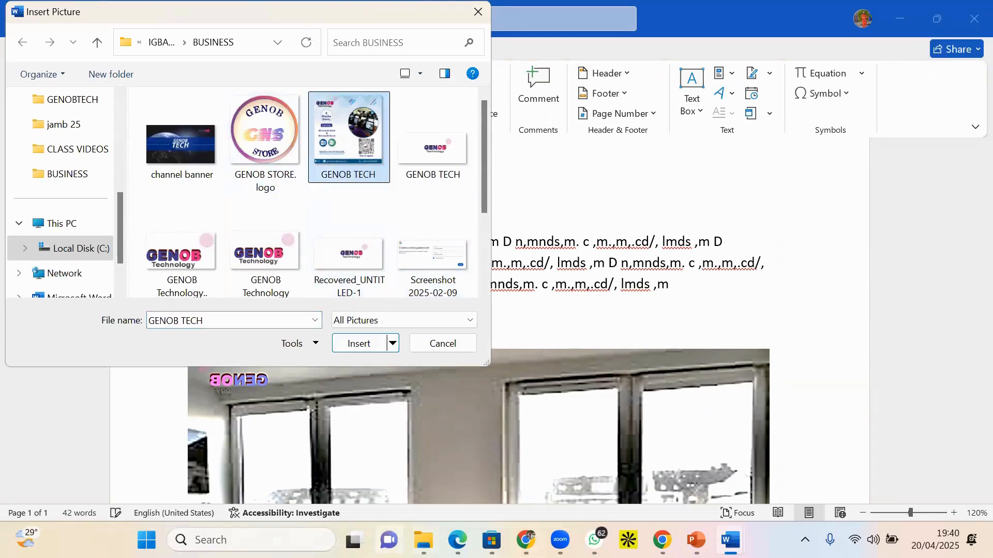
click(362, 343)
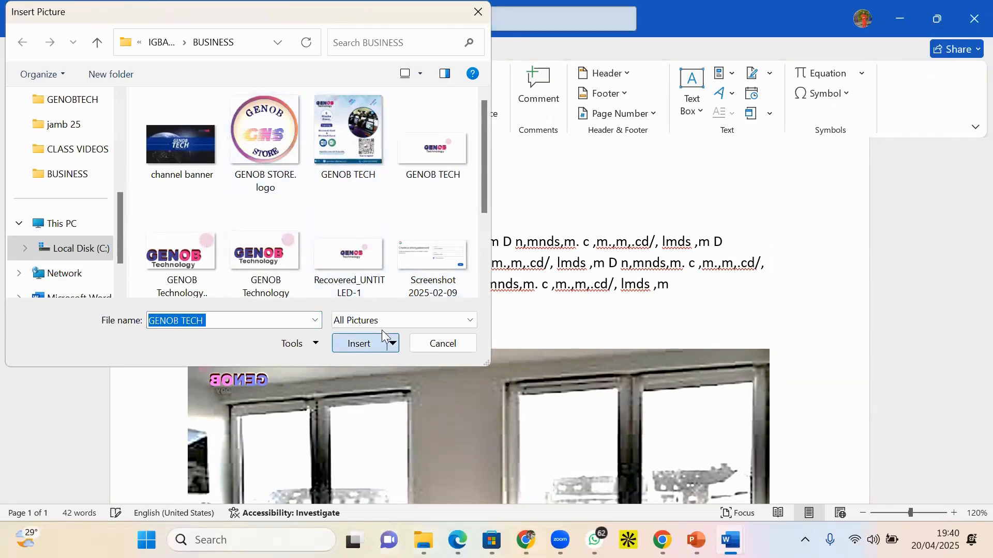
scroll(427, 300, down, 5)
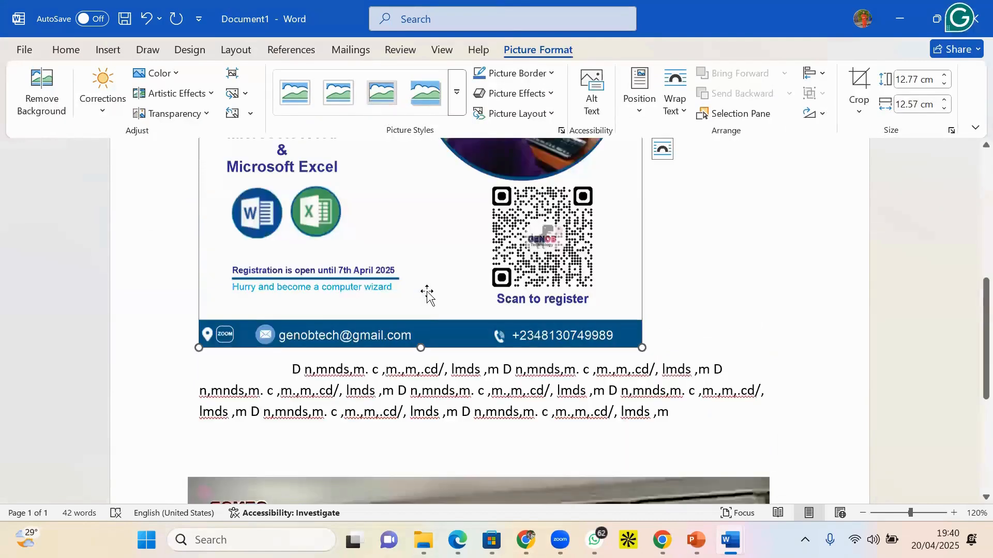
scroll(428, 296, up, 3)
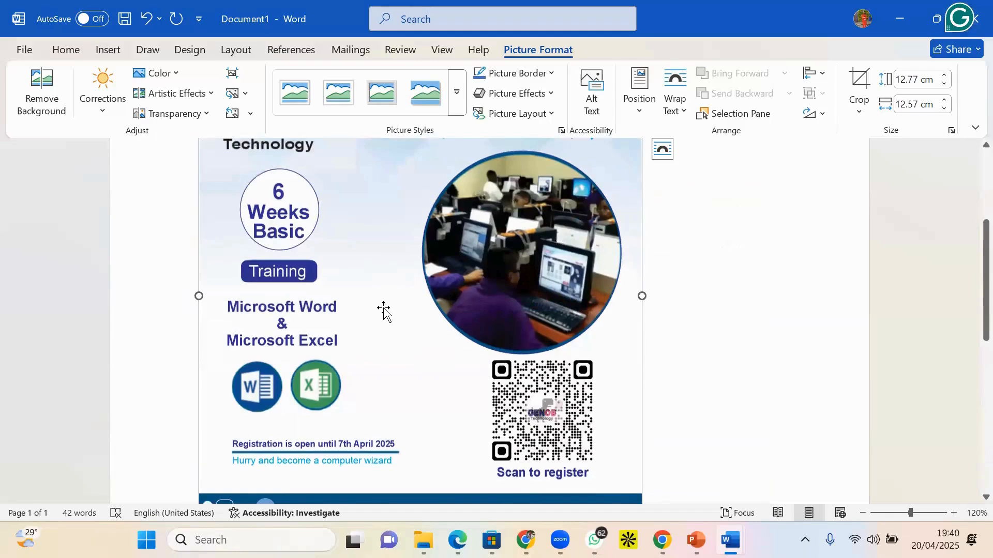
scroll(383, 310, up, 2)
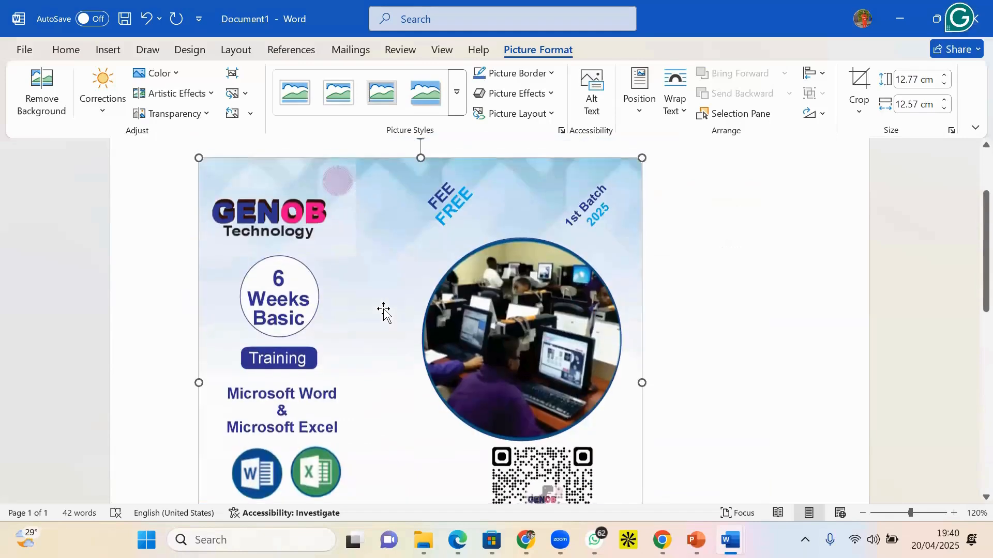
- Apply the Sharpen: 50% correction to the flyer picture and inspect its text at 220% zoom
click(103, 88)
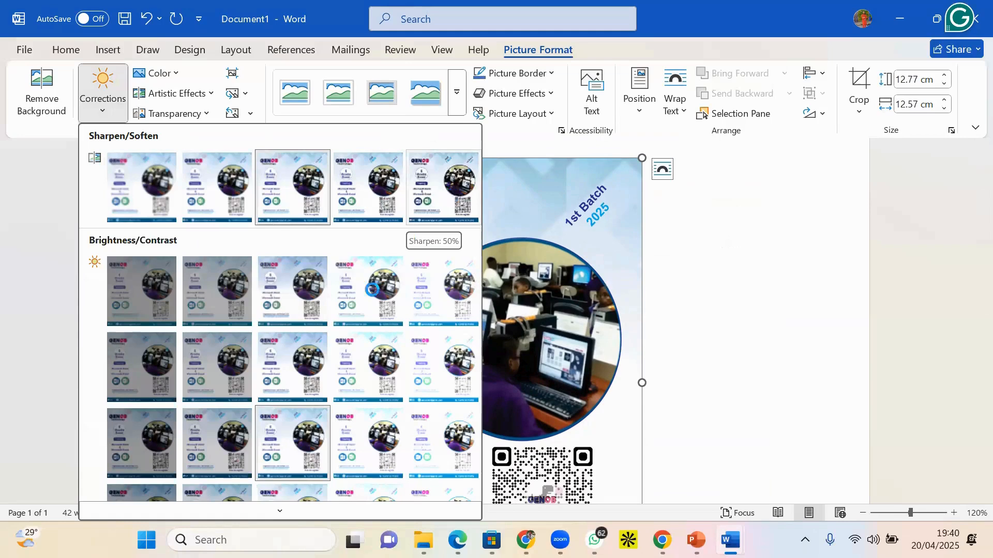
click(452, 193)
scroll(358, 304, up, 2)
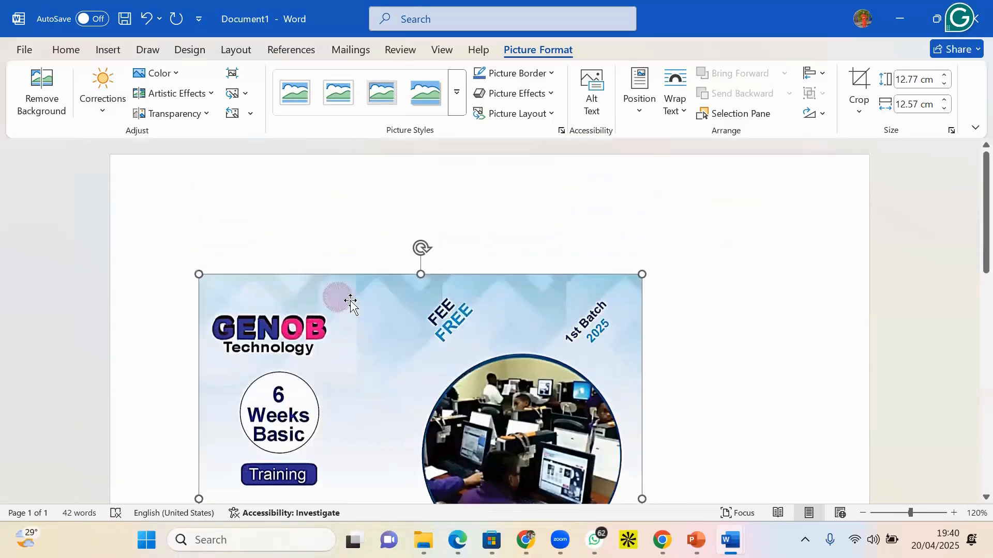
scroll(348, 299, down, 5)
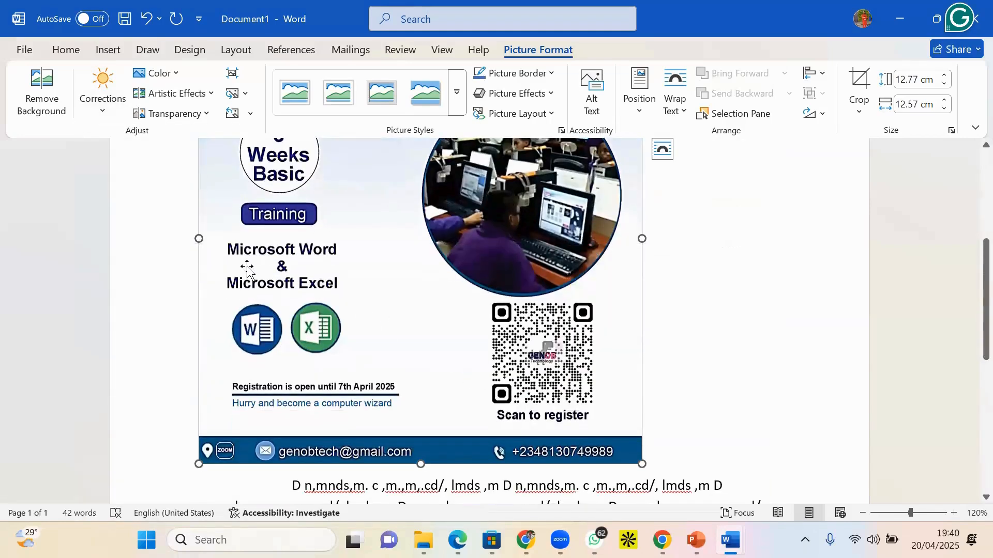
scroll(247, 271, up, 10)
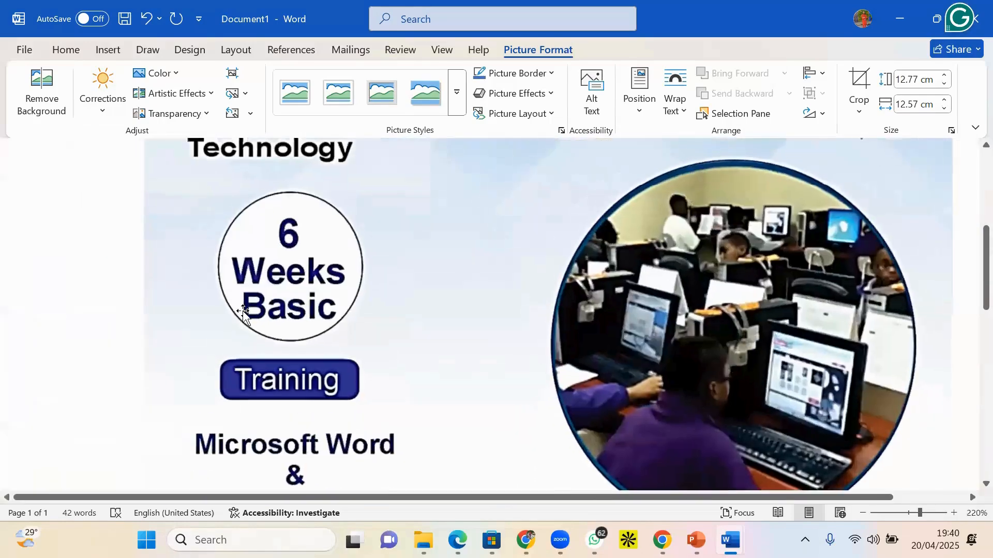
scroll(241, 264, up, 3)
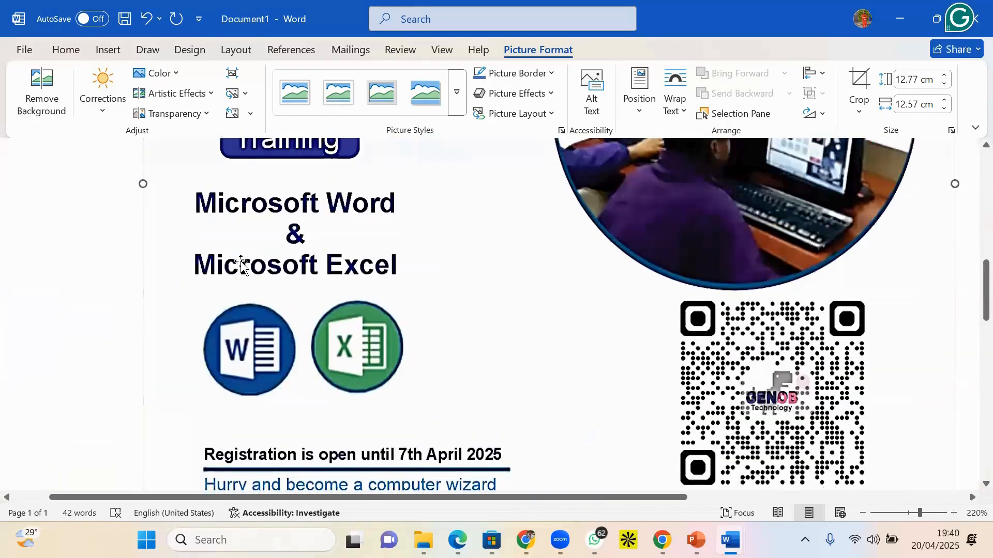
- Apply the strongest Soften correction preset to the flyer picture and inspect its text, icons and photo
click(103, 95)
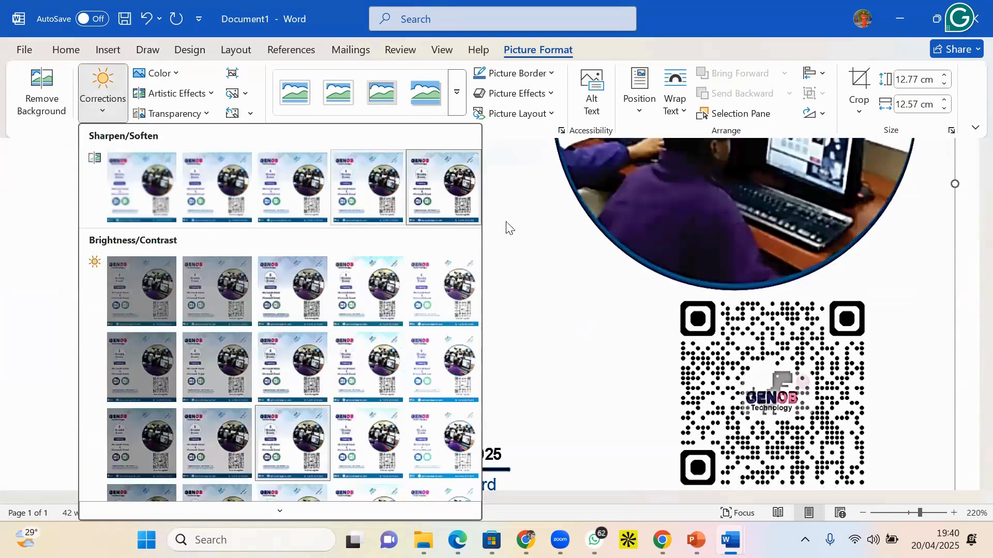
click(156, 202)
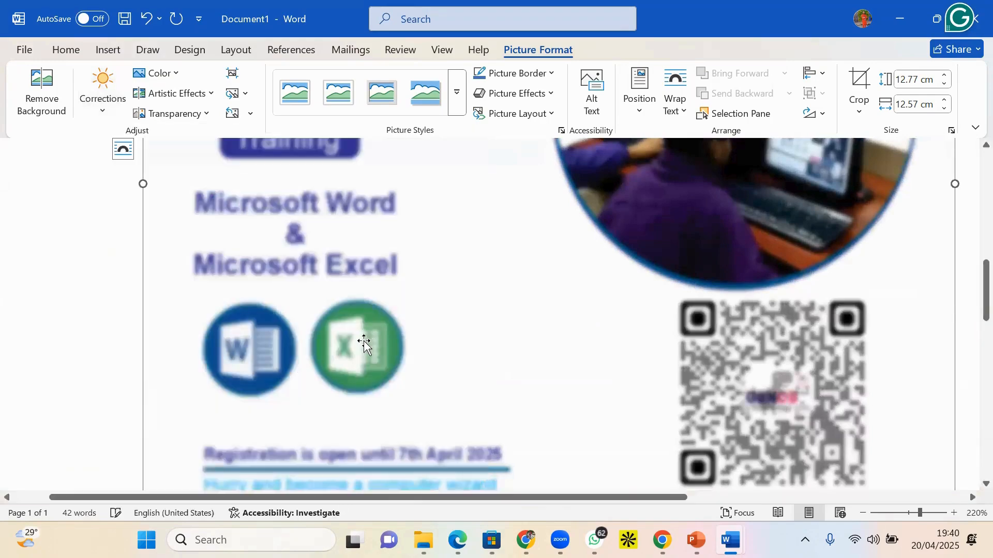
scroll(336, 308, down, 5)
scroll(327, 284, up, 10)
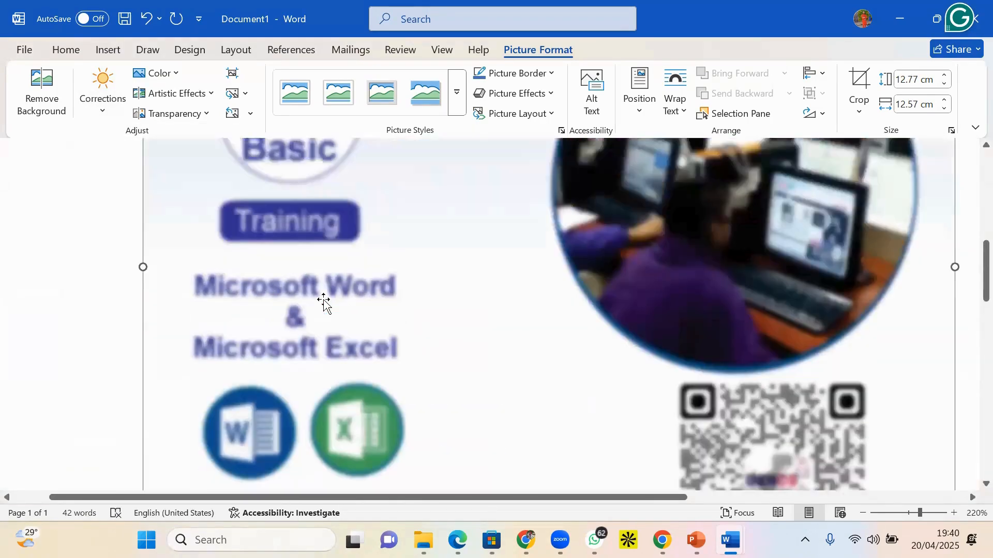
scroll(237, 315, up, 3)
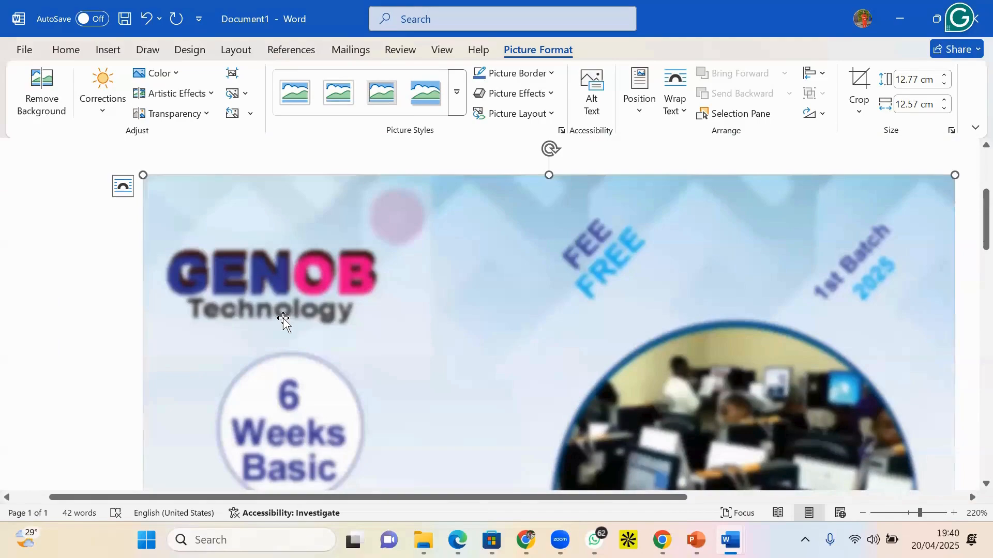
scroll(290, 321, down, 4)
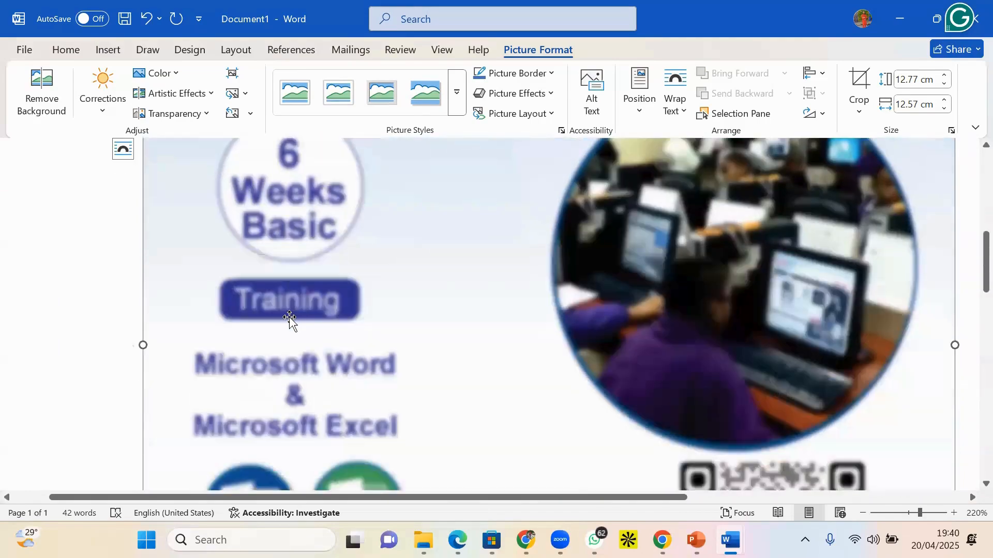
scroll(287, 318, up, 3)
scroll(288, 318, up, 2)
scroll(295, 317, down, 4)
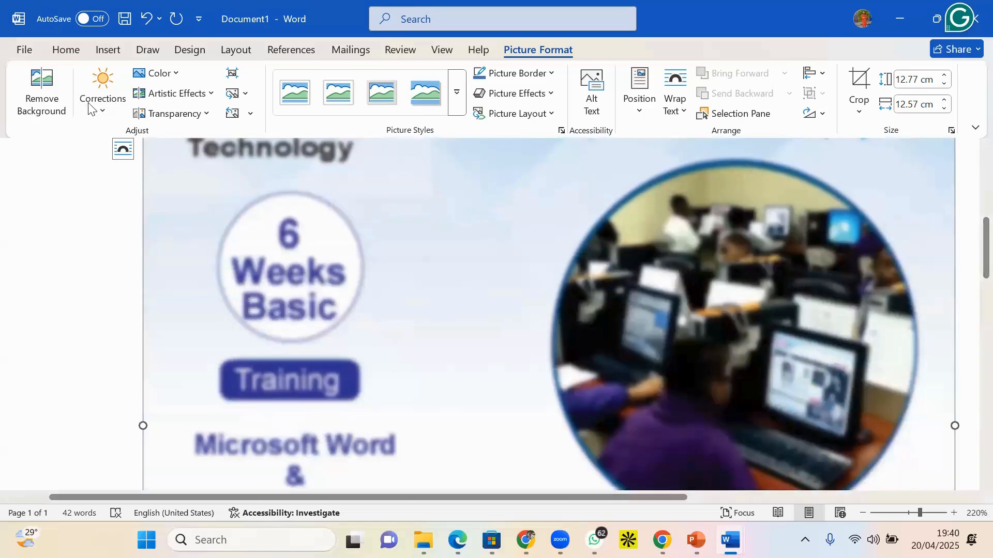
- Reduce the zoom to 120% and examine the softened flyer down to the paragraph below it
click(104, 108)
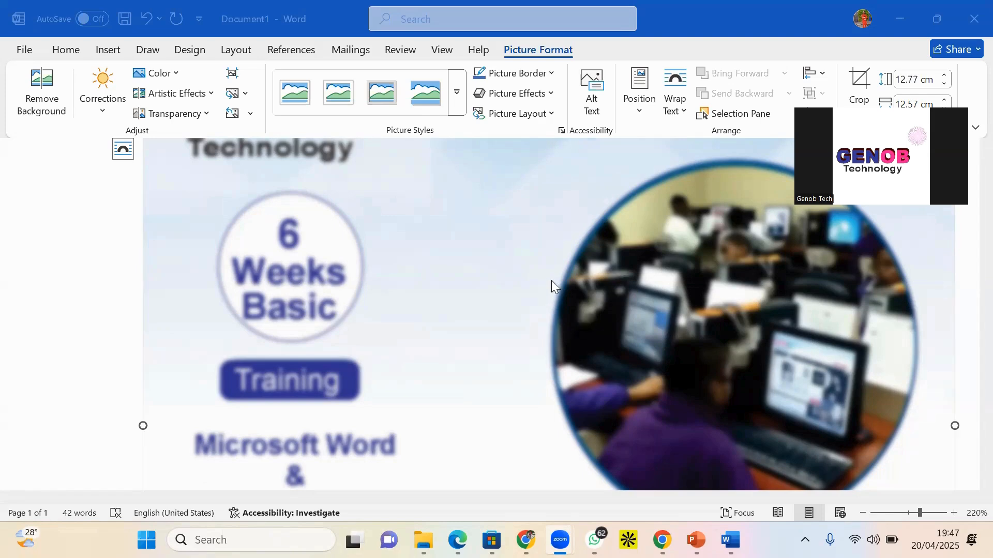
ctrl+scroll(548, 289, down, 7)
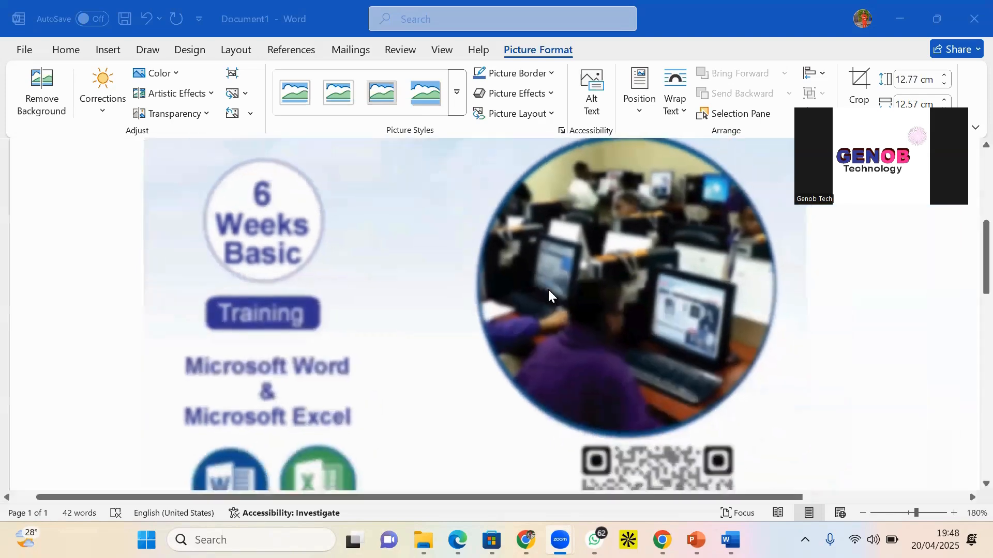
scroll(305, 345, up, 3)
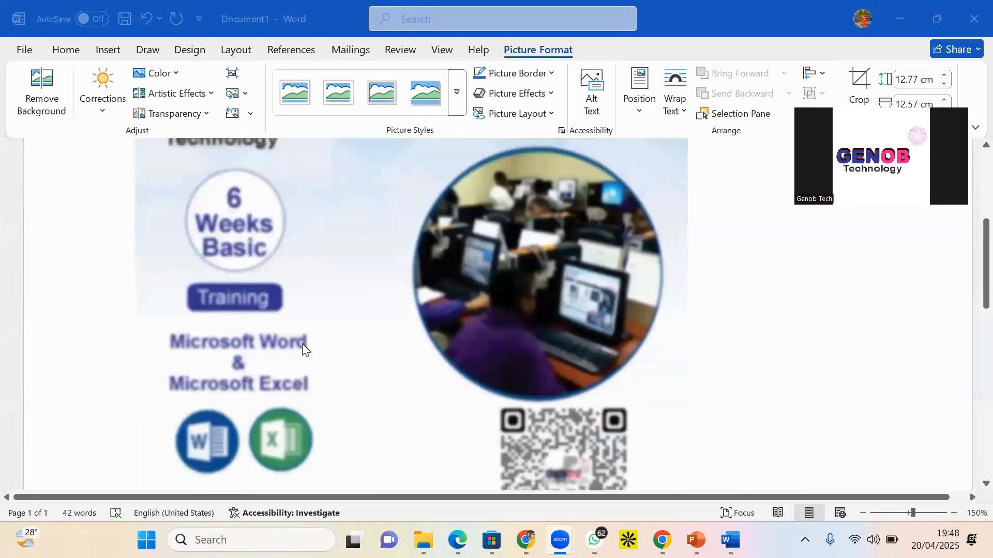
scroll(305, 342, down, 4)
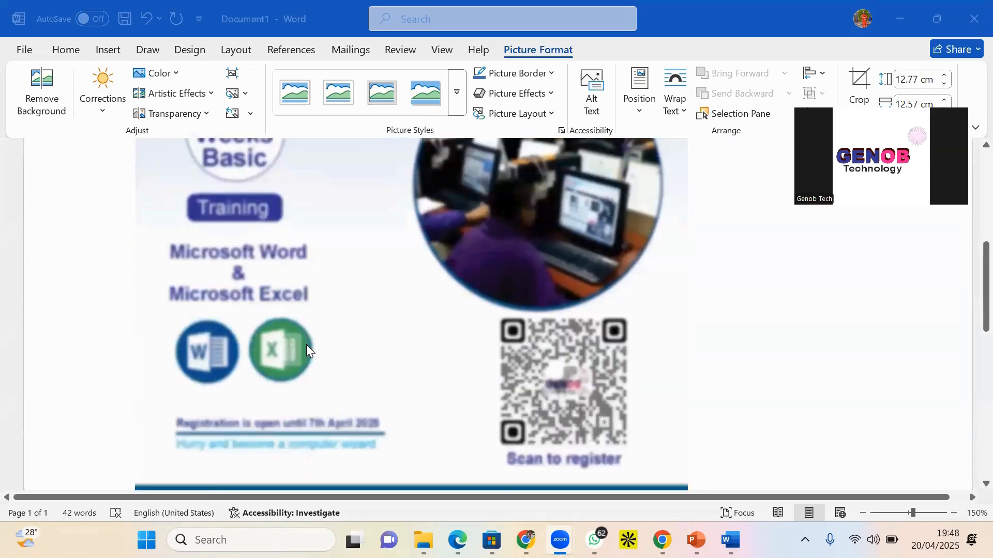
ctrl+scroll(306, 345, down, 3)
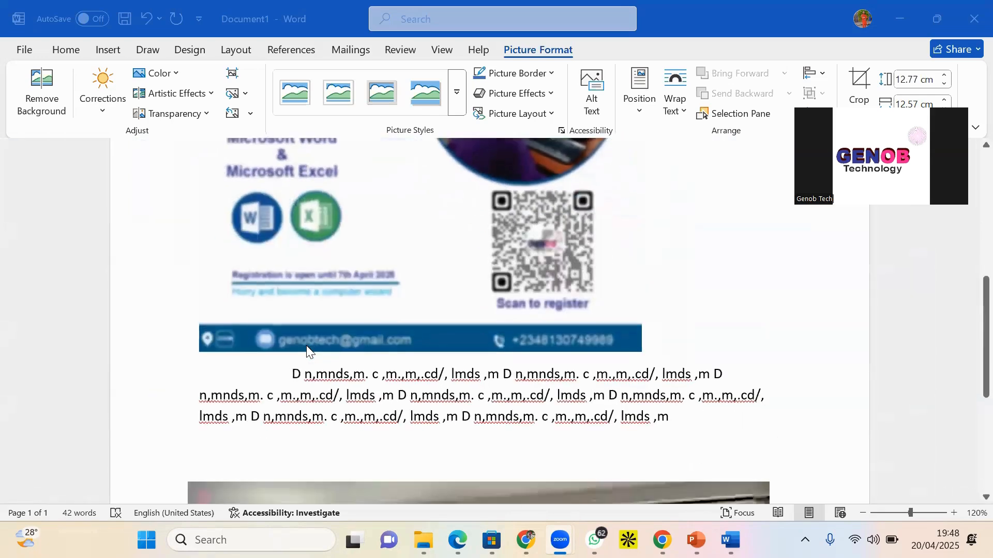
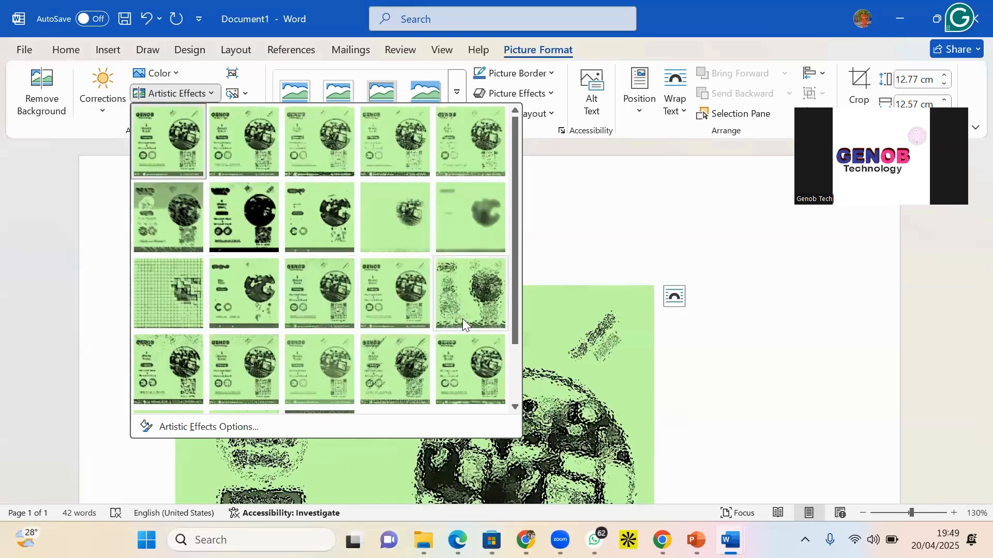
- Apply the cross-hatched etching artistic effect to the training flyer and restore its original colours with the no-recolor preset
click(347, 343)
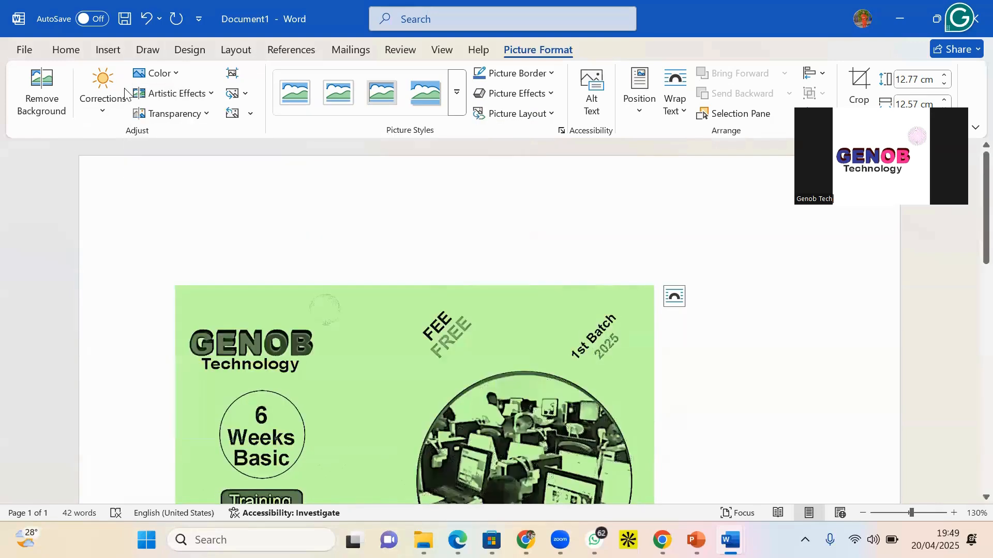
click(168, 76)
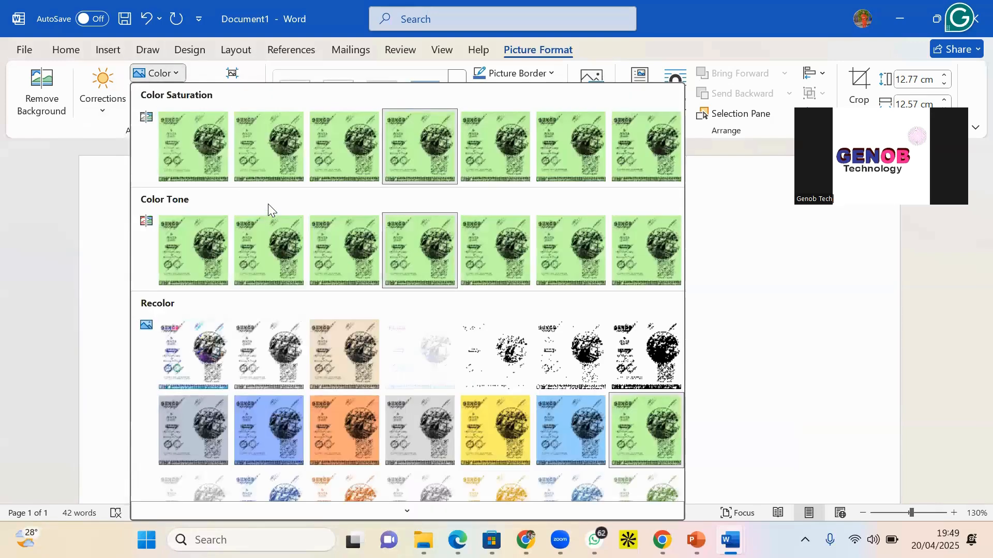
click(182, 362)
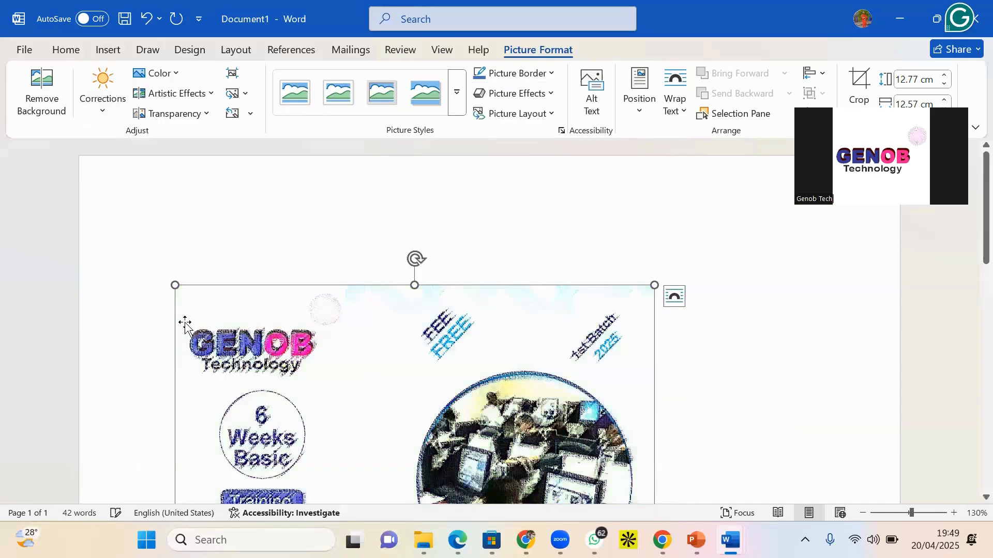
scroll(339, 370, down, 5)
scroll(340, 370, down, 1)
scroll(334, 344, up, 2)
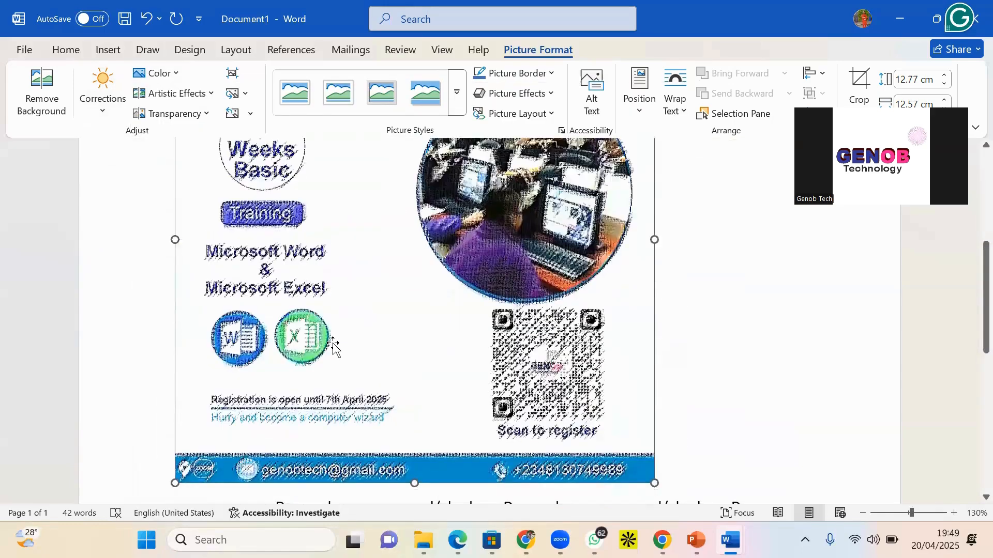
- Apply a darker brightness and contrast correction preset to the flyer and inspect it down to the paragraph below
click(106, 112)
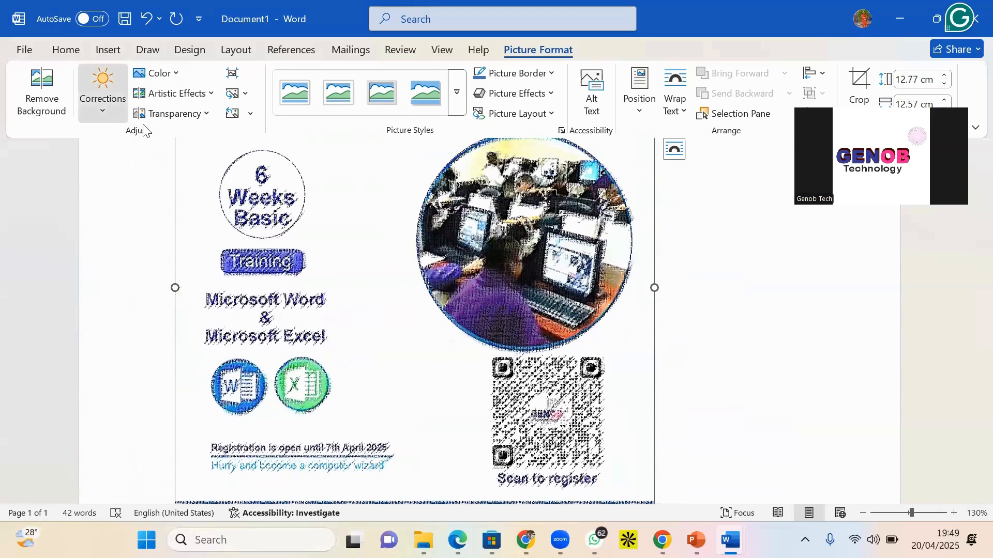
click(284, 270)
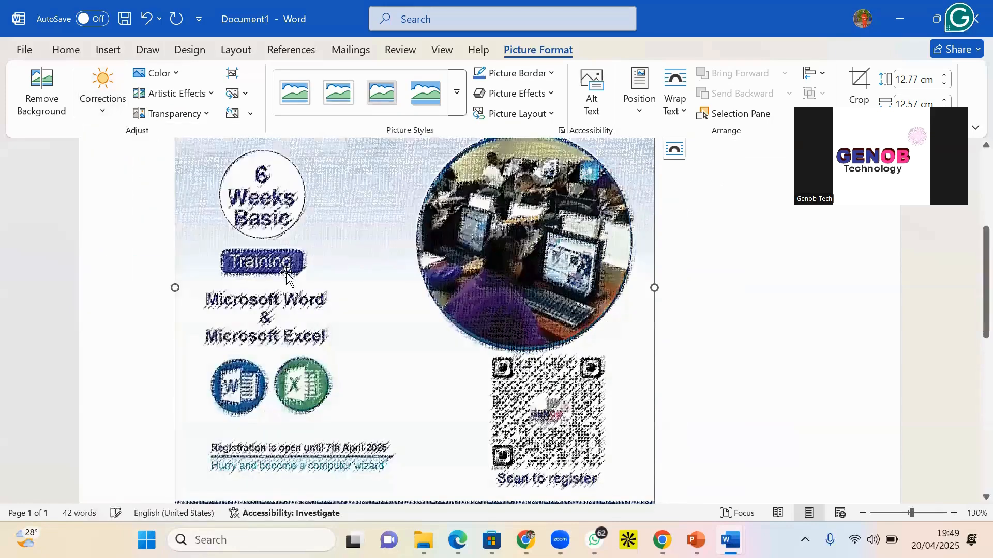
scroll(391, 288, down, 4)
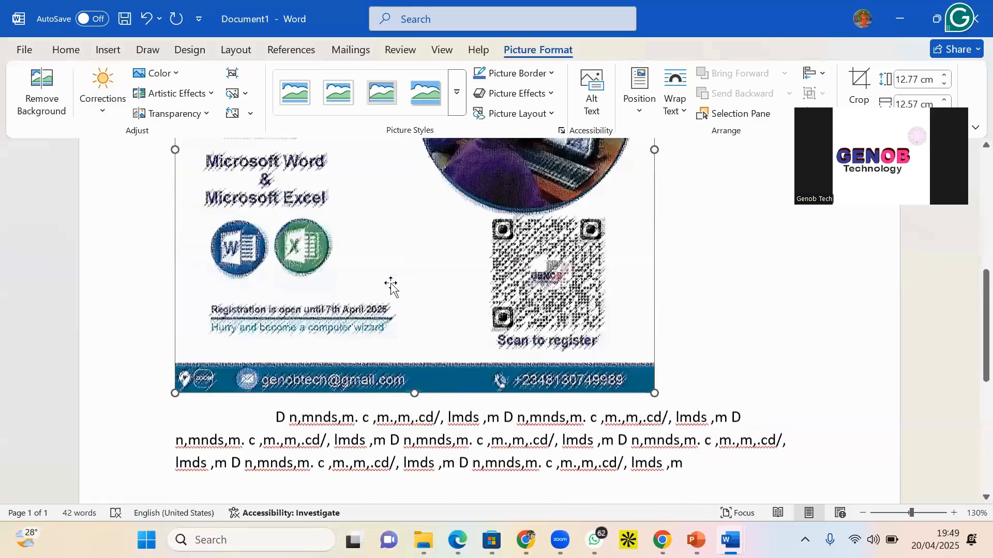
scroll(391, 287, down, 3)
scroll(373, 277, up, 1)
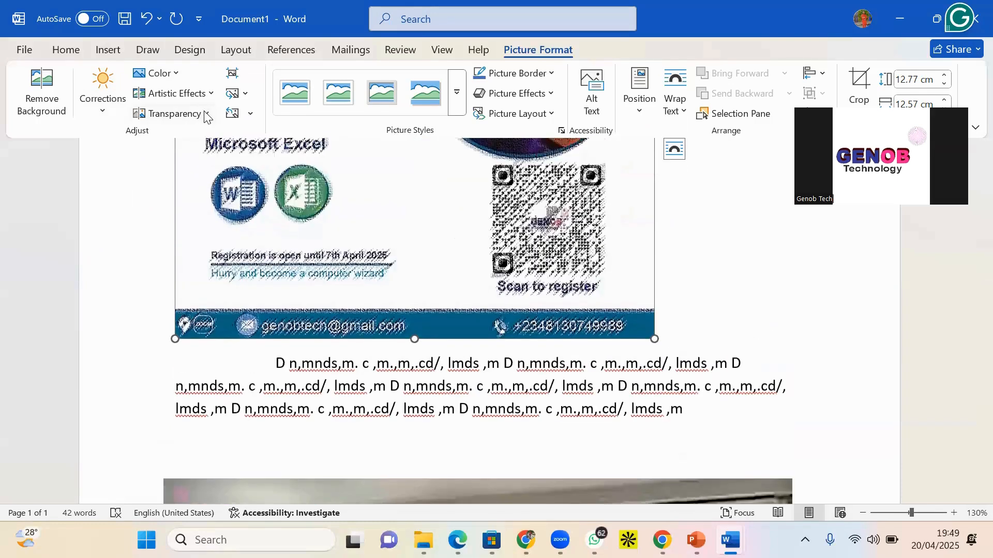
- Apply the most transparent transparency preset to the flyer and examine the faded picture from its heading to its footer
click(206, 114)
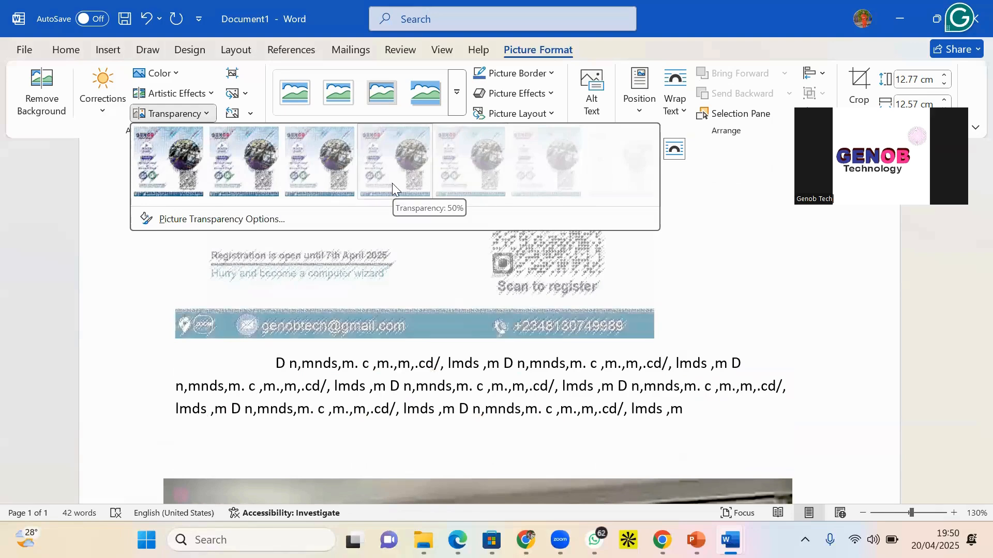
click(614, 170)
scroll(490, 244, up, 8)
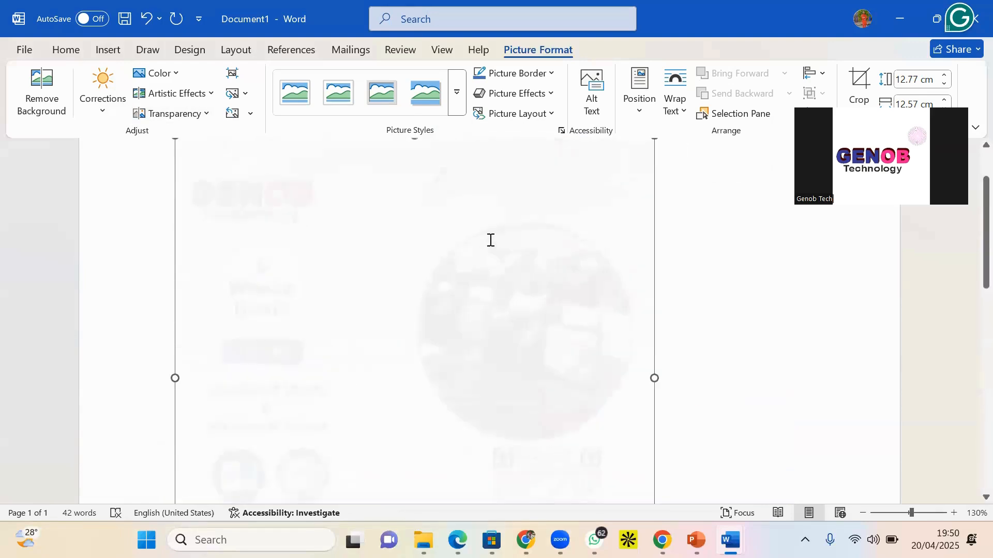
scroll(489, 241, up, 3)
scroll(488, 243, down, 5)
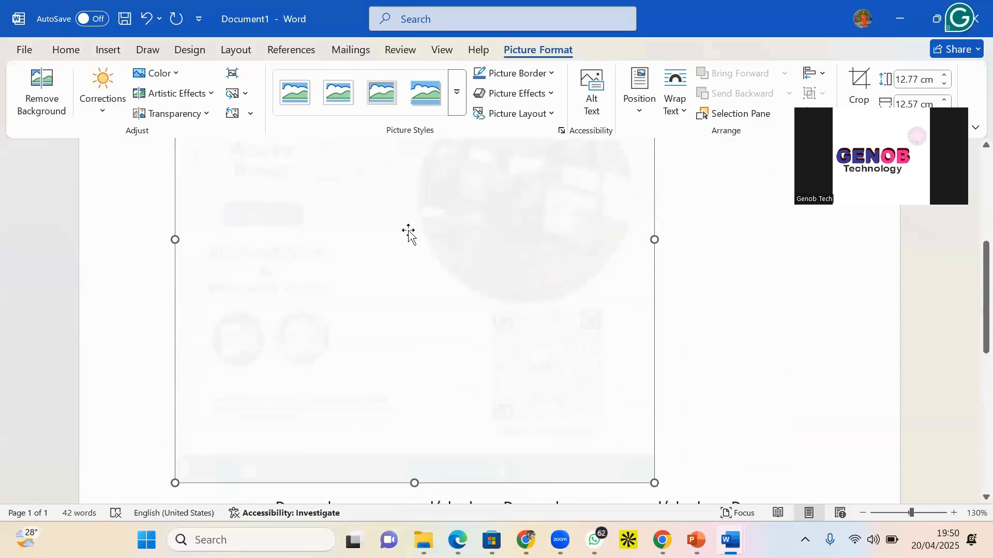
scroll(397, 241, up, 3)
scroll(496, 231, down, 4)
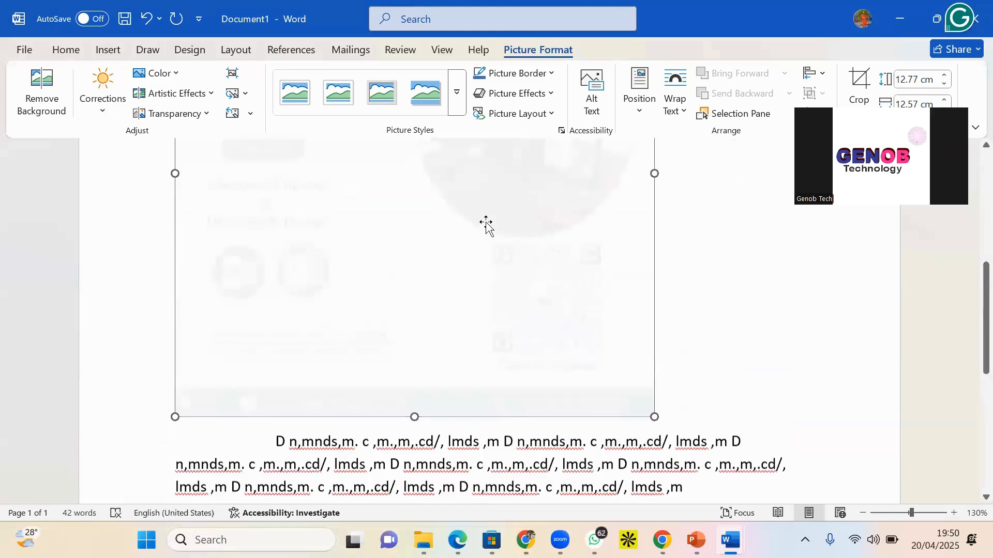
scroll(486, 224, down, 1)
- Set the faded flyer's text wrapping to In Front of Text and check its placement on the page
right_click(499, 206)
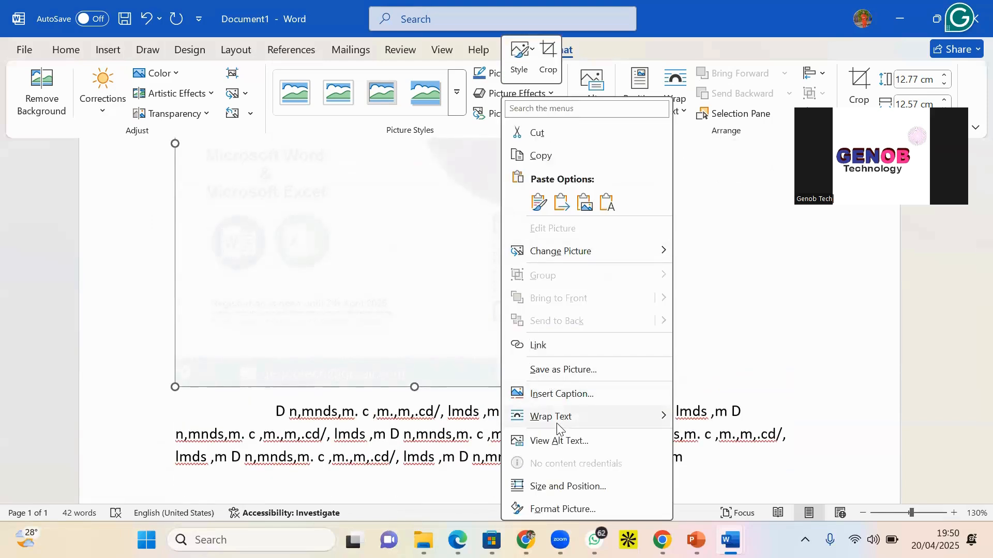
mouse_move(558, 425)
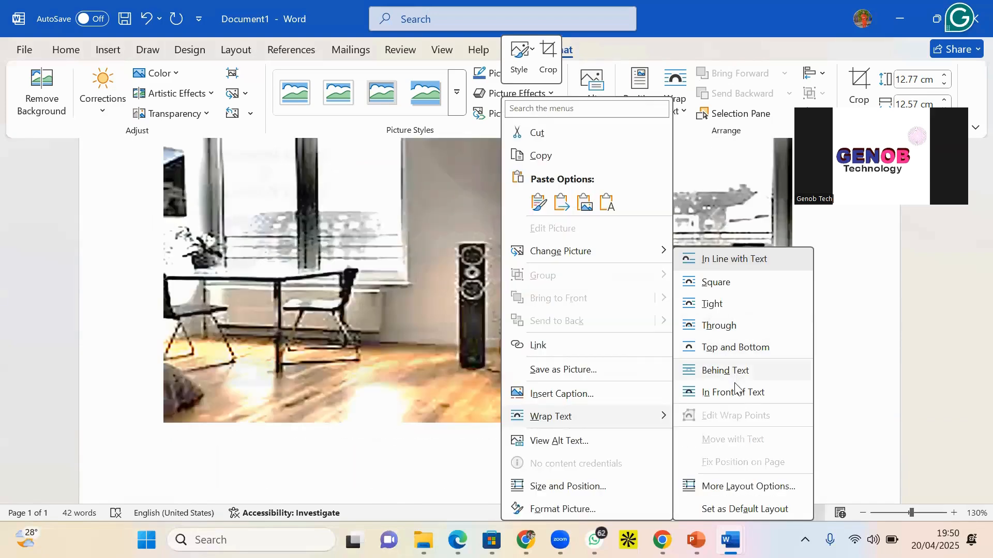
click(734, 392)
scroll(448, 182, down, 3)
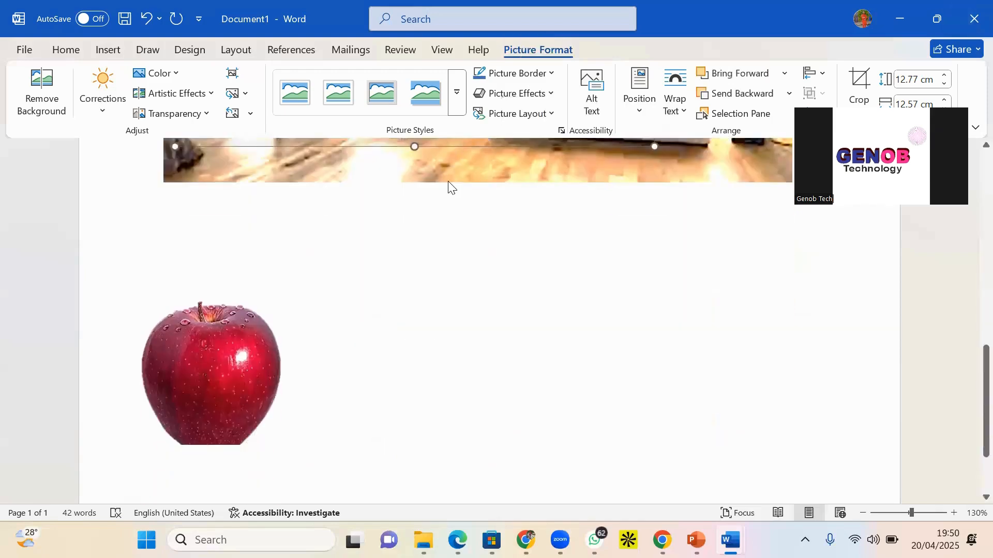
scroll(447, 186, up, 8)
scroll(447, 193, up, 1)
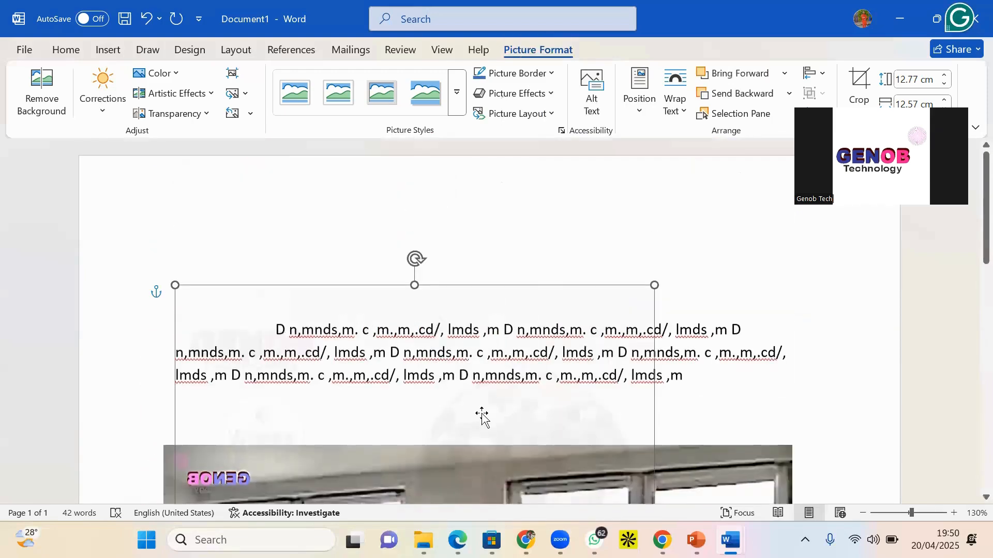
- Try the faded flyer at several positions over the text paragraph and delete it from the page
drag(472, 399, 445, 288)
drag(456, 352, 442, 329)
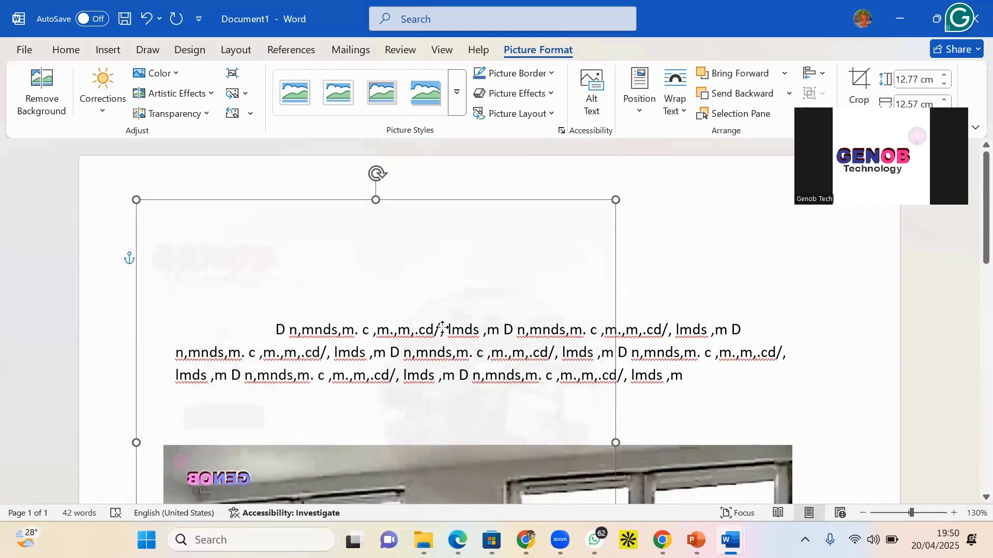
drag(465, 289, 465, 299)
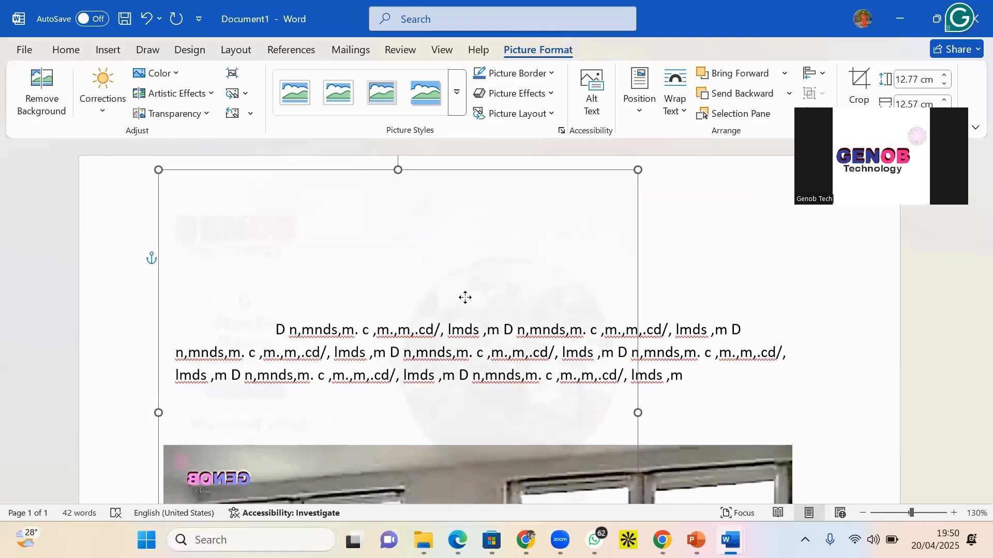
drag(465, 297, 470, 327)
scroll(459, 271, down, 3)
scroll(459, 271, up, 3)
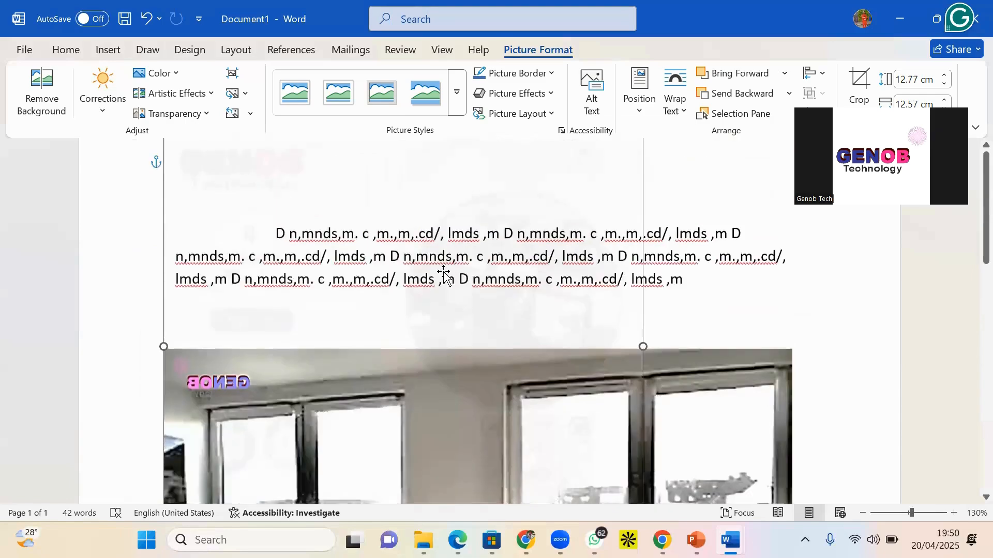
scroll(443, 273, down, 8)
scroll(443, 269, up, 4)
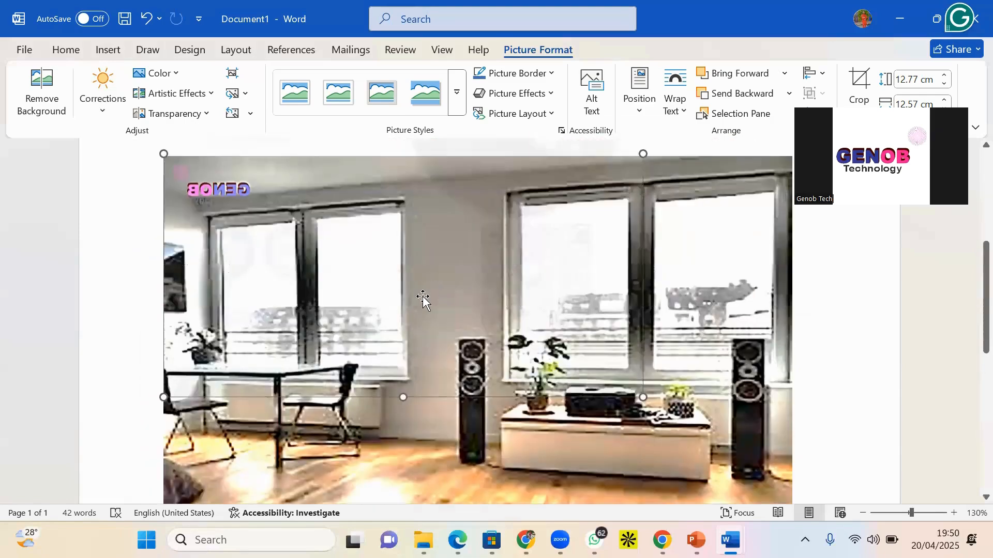
scroll(440, 333, up, 5)
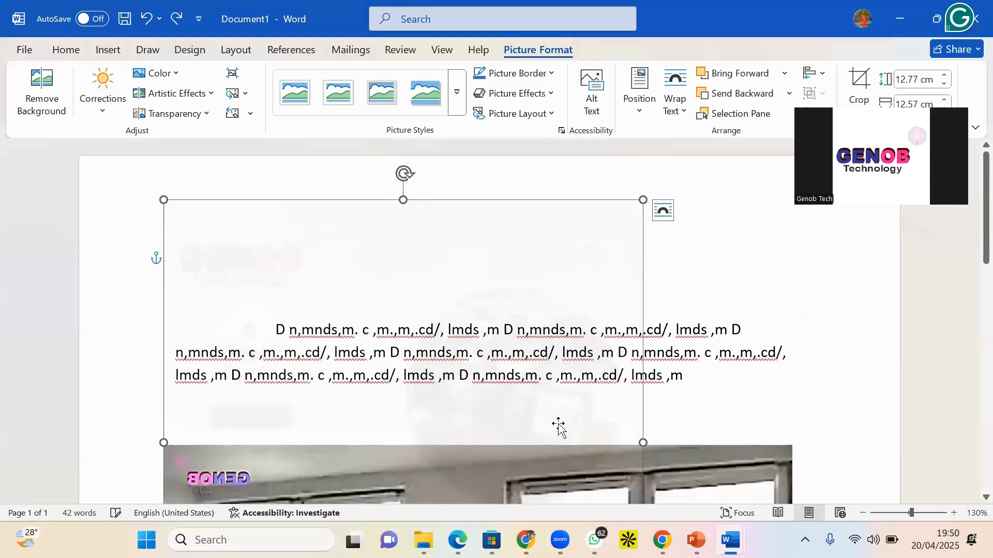
click(566, 266)
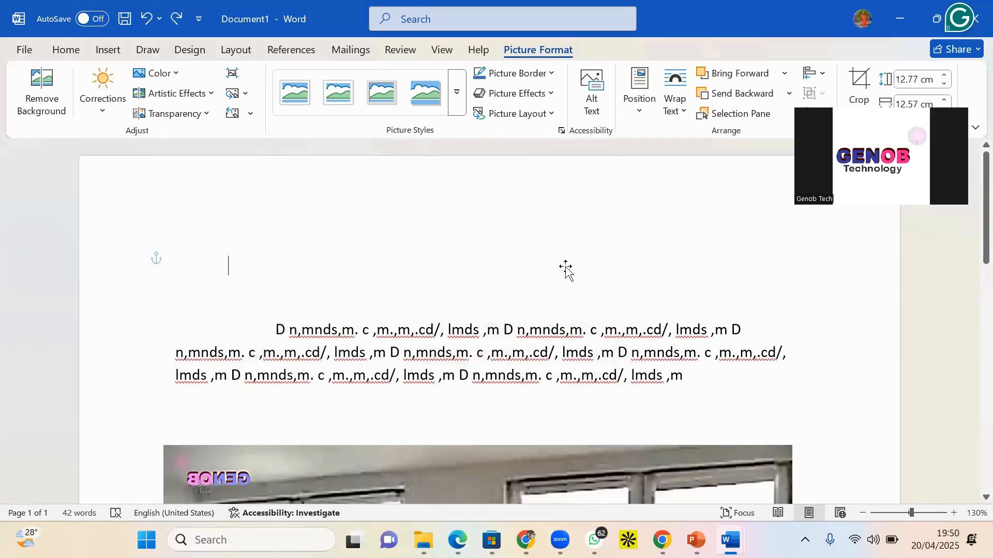
- Move the living-room picture up over the text paragraph and set its text wrapping to In Front of Text
scroll(492, 420, down, 5)
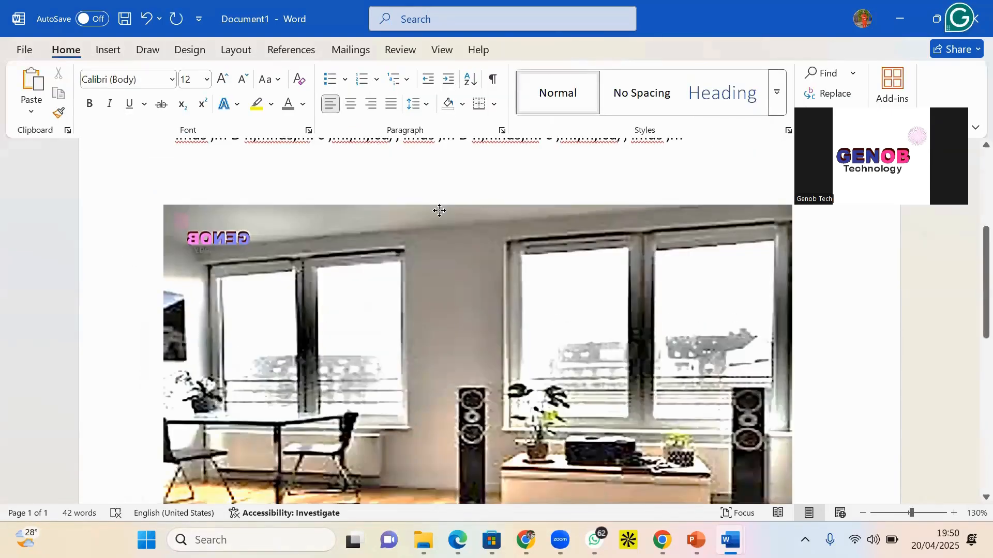
drag(437, 209, 432, 292)
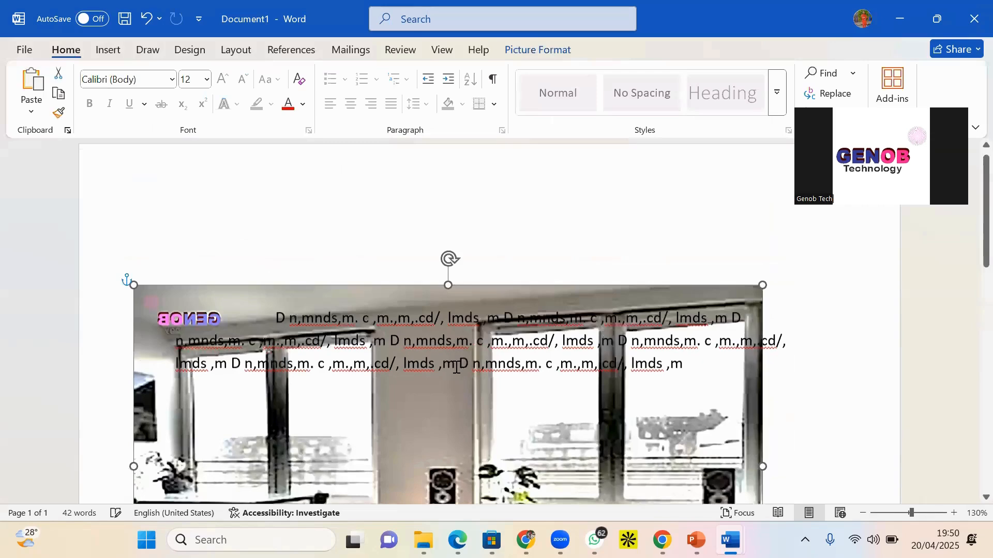
right_click(477, 304)
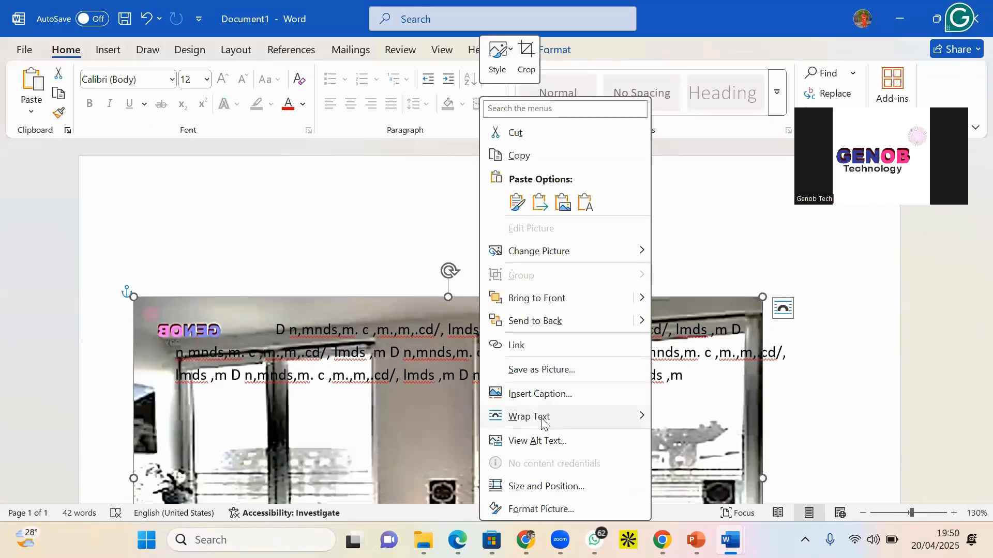
mouse_move(543, 418)
click(718, 391)
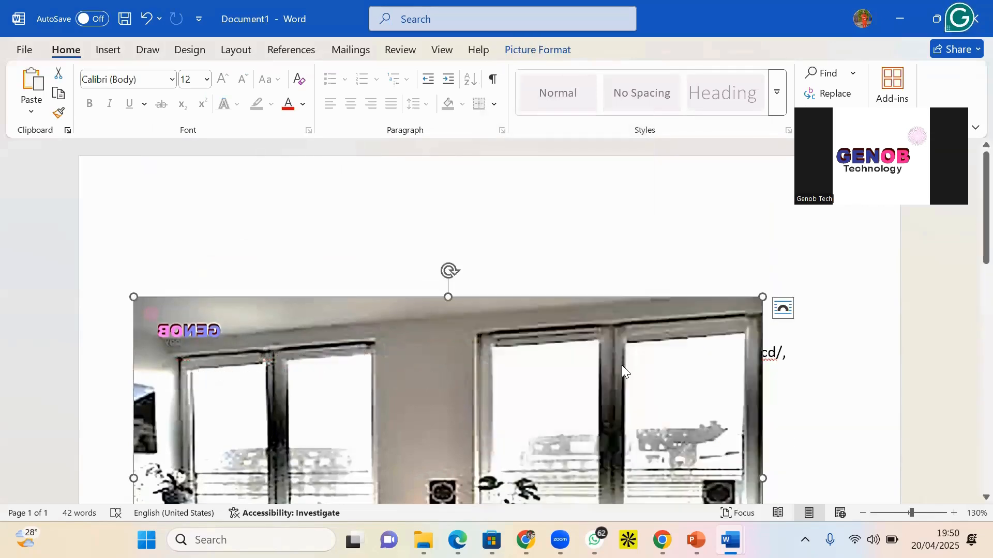
scroll(524, 323, down, 3)
scroll(497, 284, up, 2)
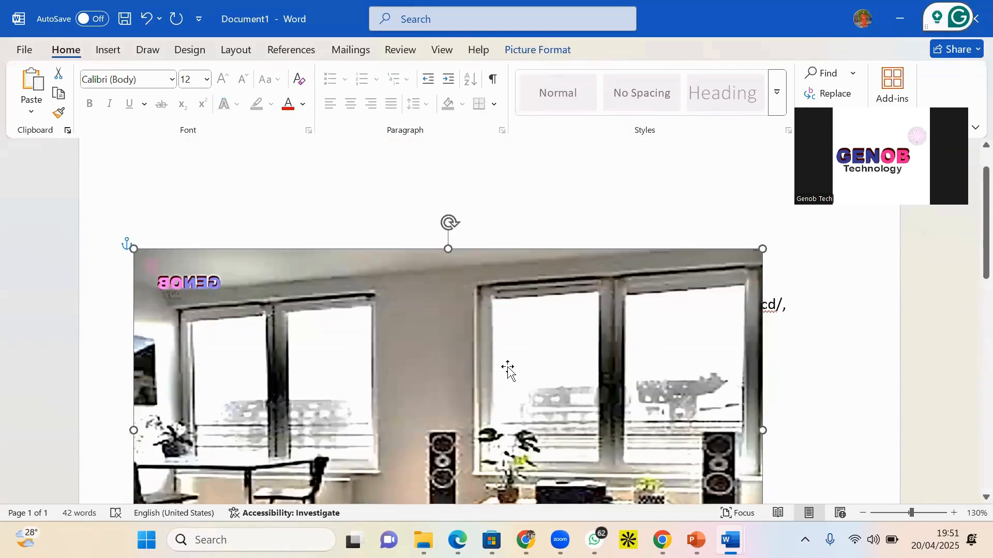
drag(509, 368, 526, 332)
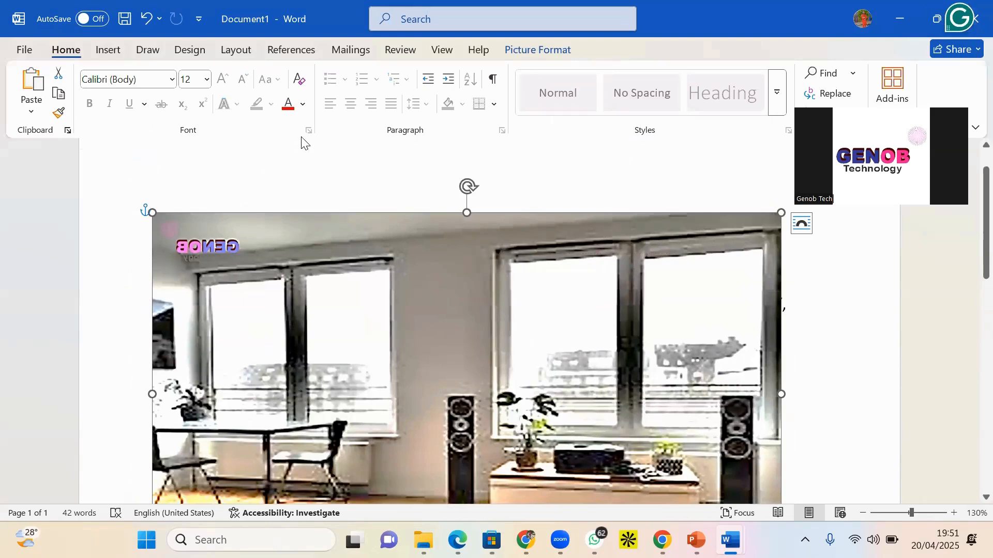
- Apply the most transparent transparency preset to the living-room picture and check how the paragraph reads through it
double_click(328, 309)
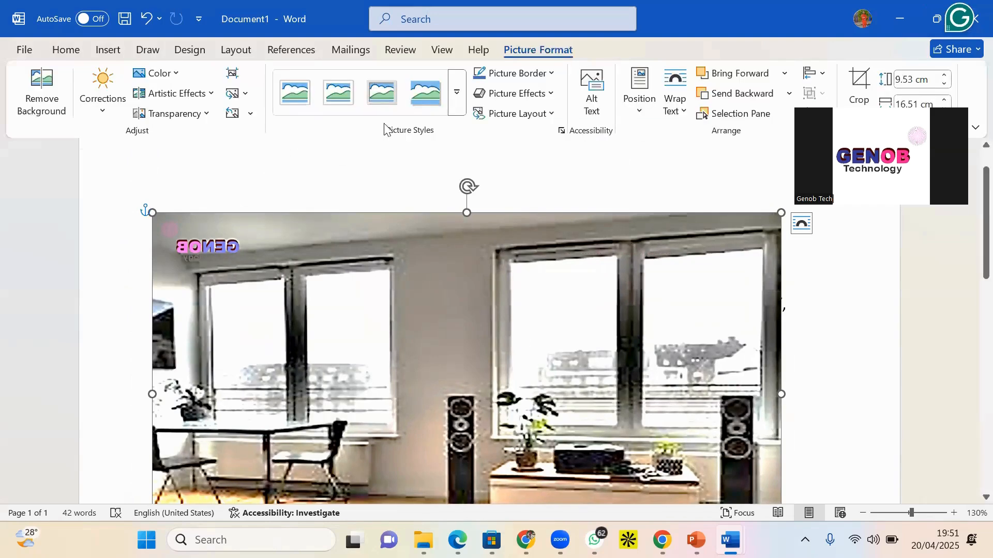
click(198, 118)
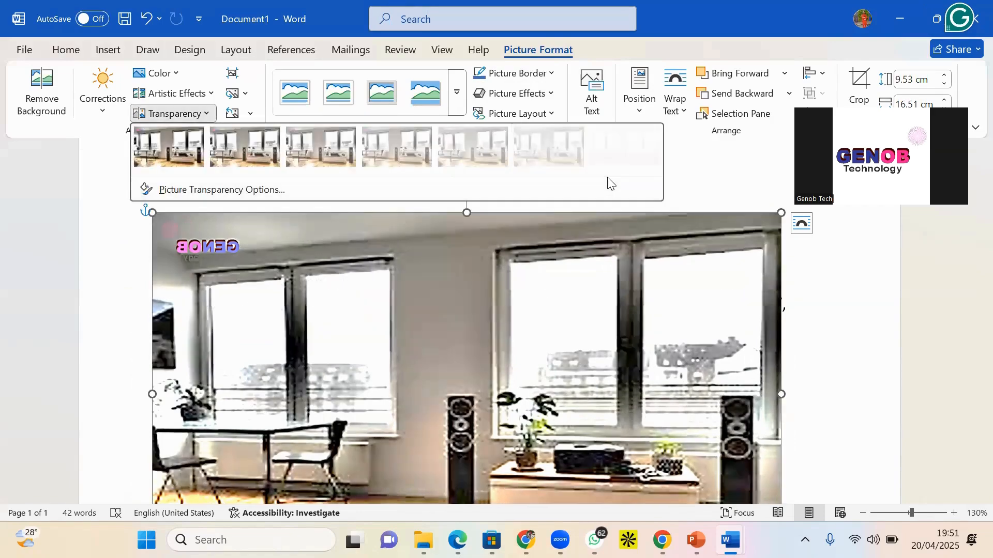
click(614, 170)
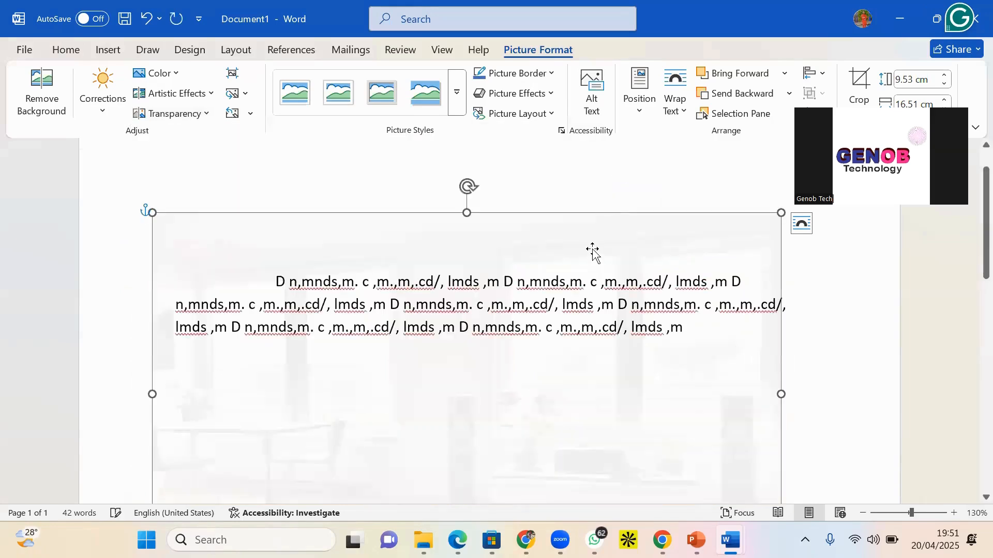
scroll(587, 258, down, 3)
scroll(569, 258, up, 3)
- Nudge the living-room picture slightly upward and set its transparency to the lowest preset above 0%
mouse_move(417, 223)
mouse_down()
mouse_move(417, 246)
mouse_move(417, 213)
mouse_up()
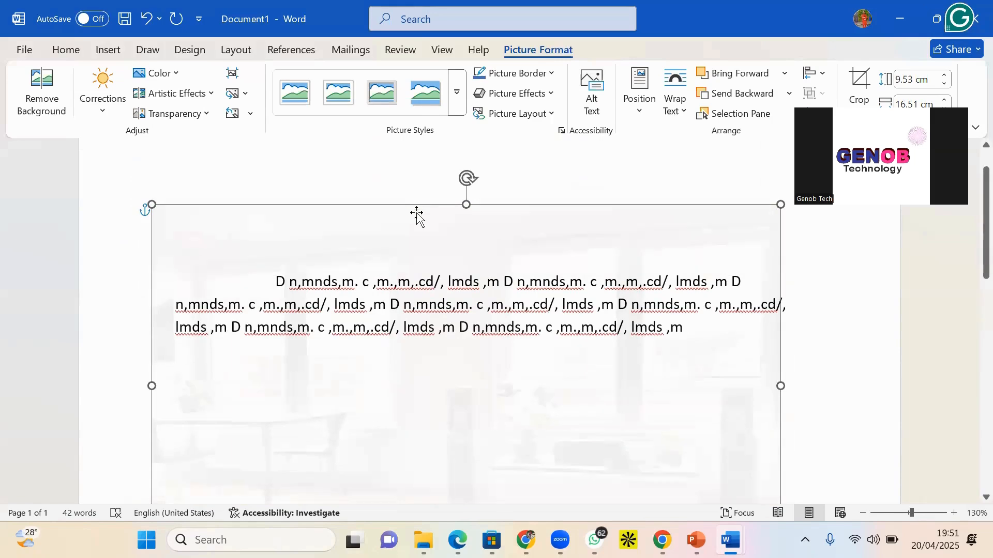
click(171, 114)
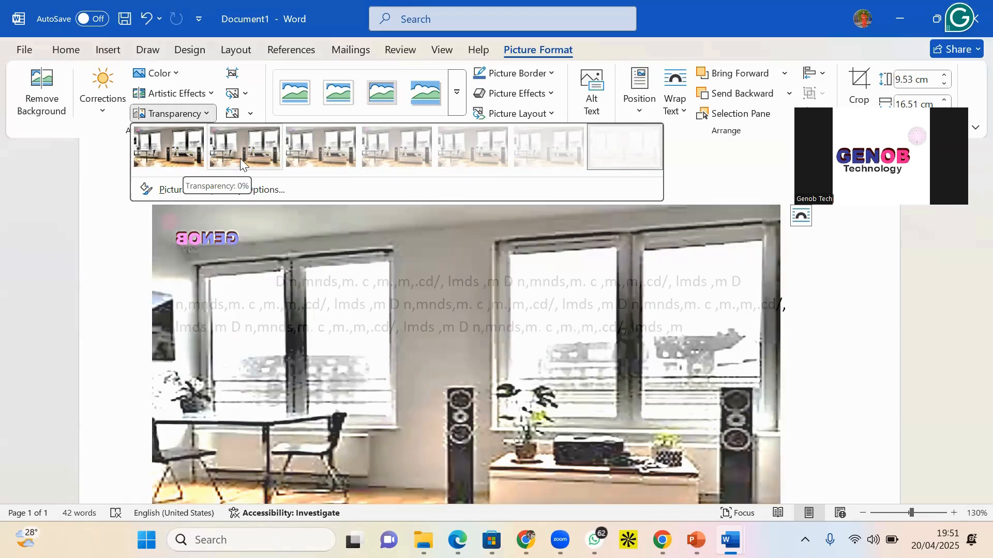
click(240, 158)
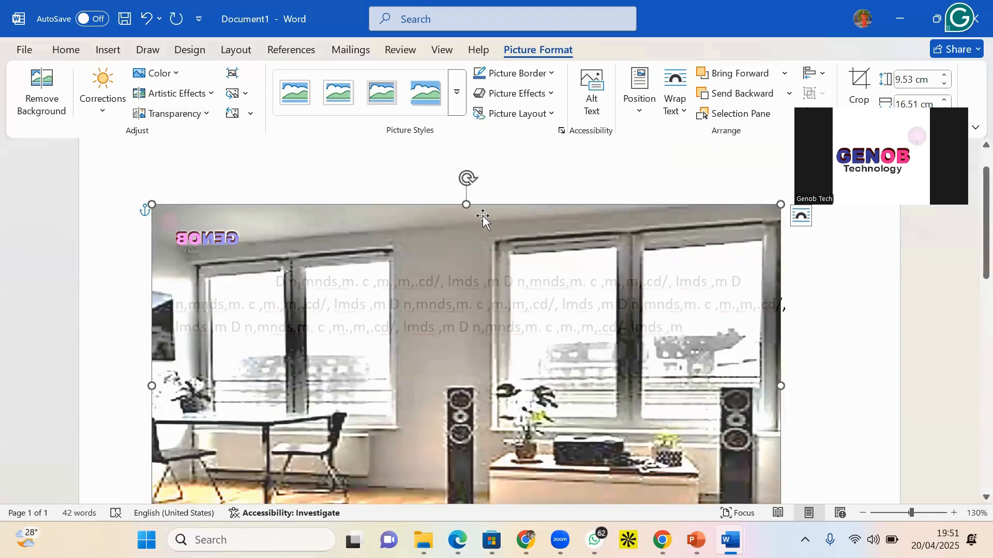
- Move the living-room picture slightly up and to the left over the text paragraph
drag(484, 217, 455, 173)
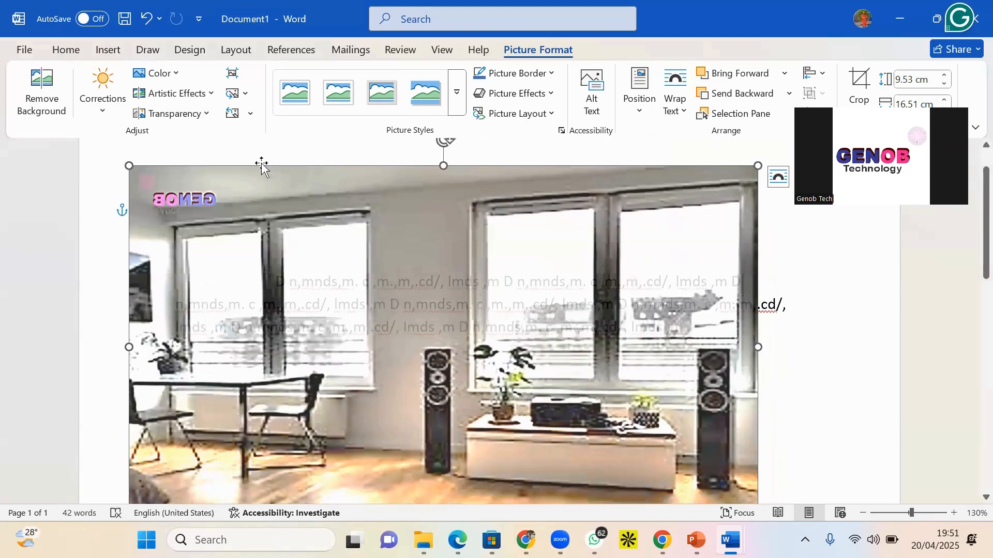
- Apply the metal-frame picture style to the apple picture and preview other picture styles on it
scroll(379, 261, down, 10)
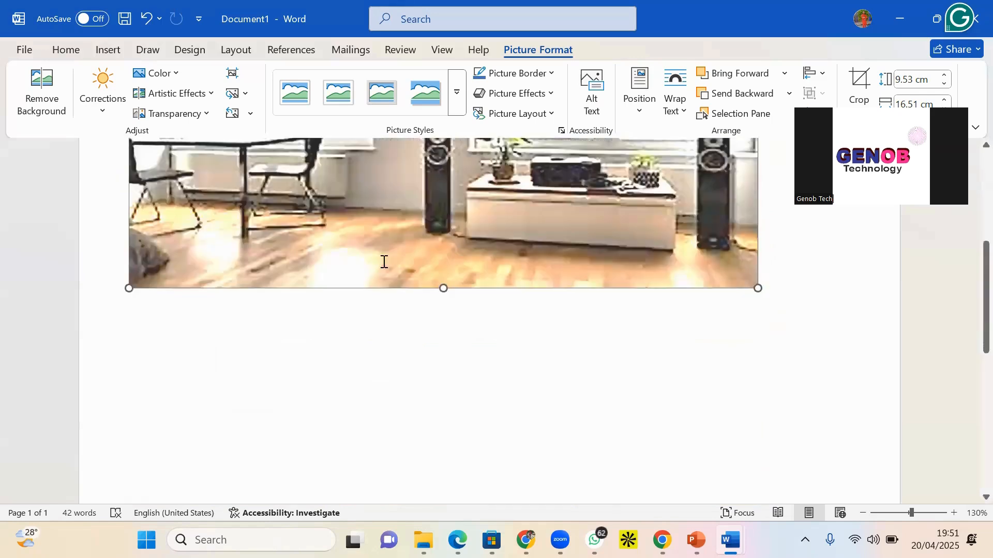
click(207, 306)
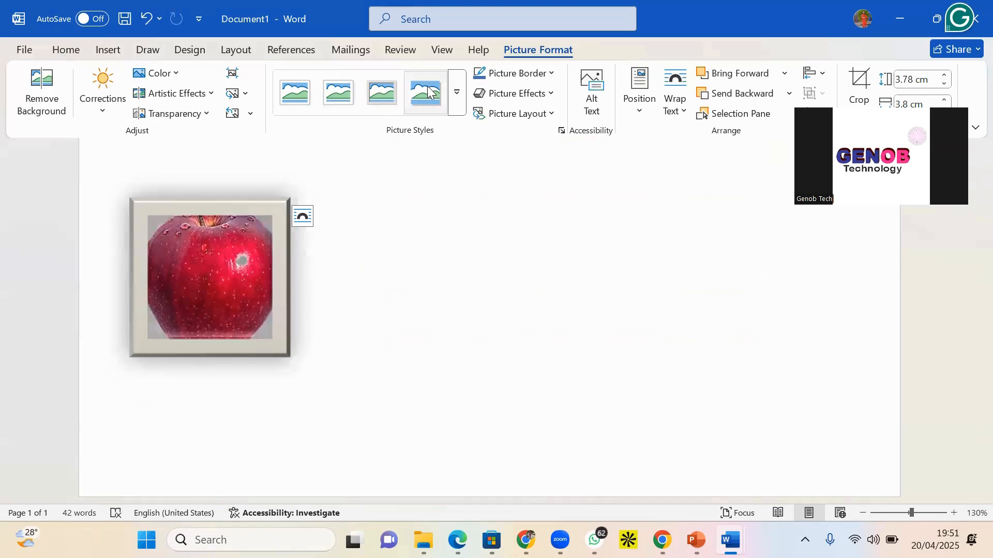
click(390, 102)
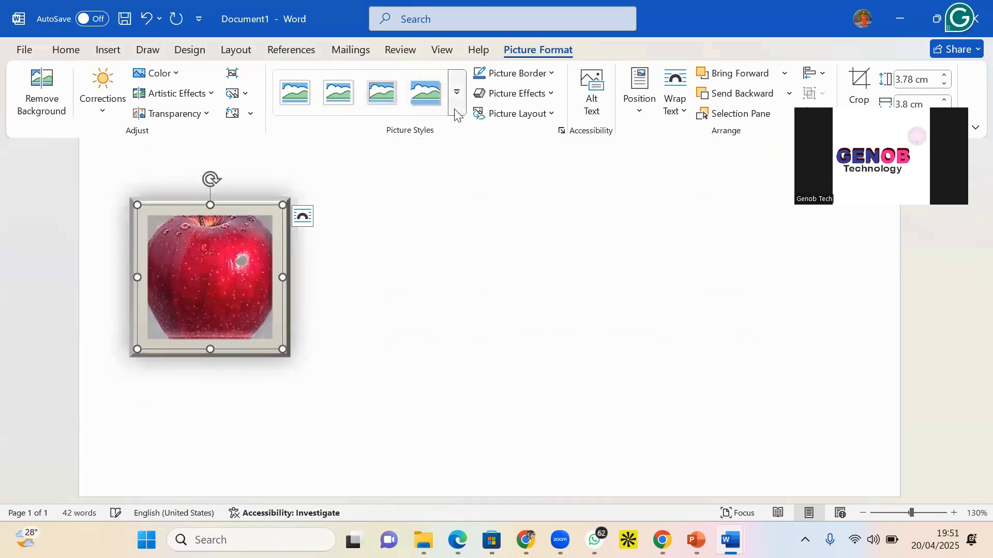
click(455, 96)
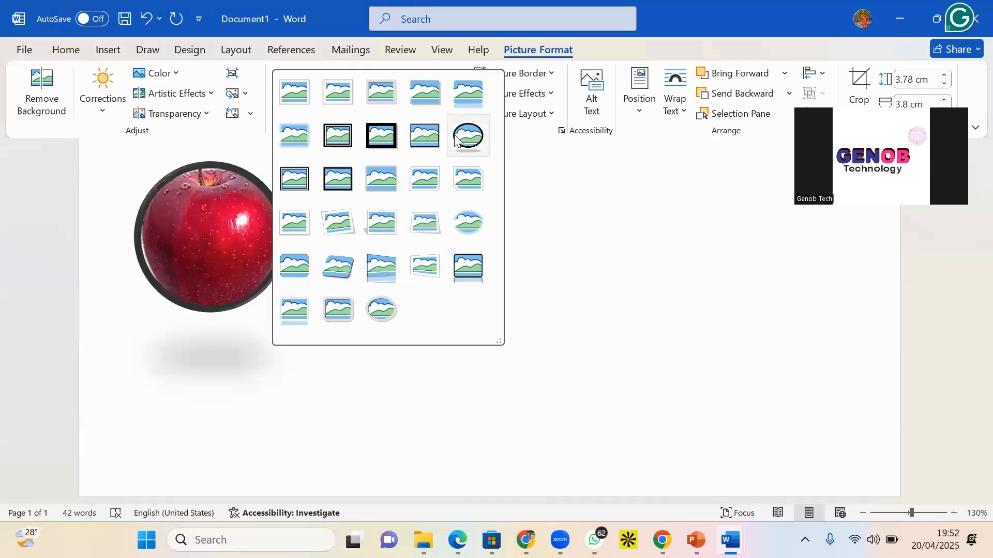
click(606, 339)
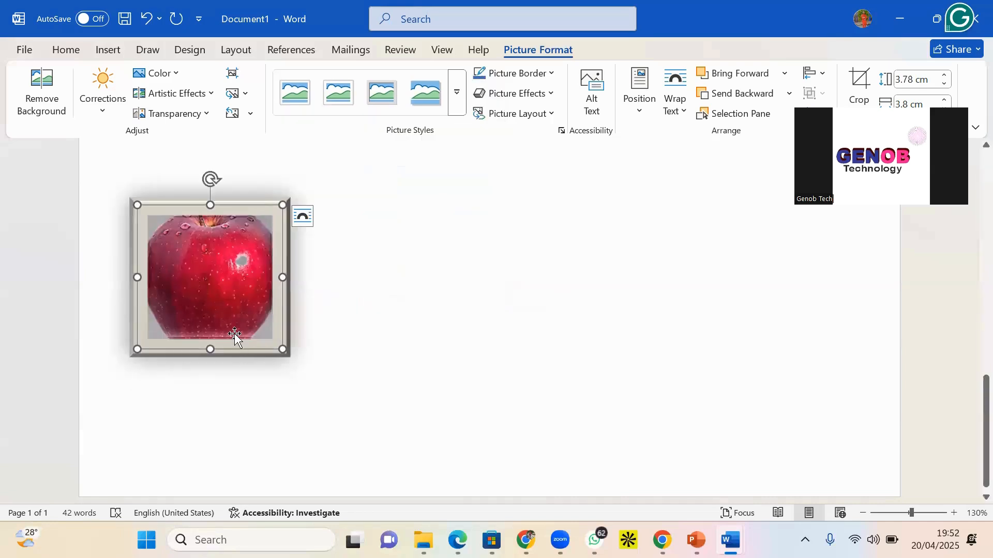
- Undo the apple's frame style and the living-room picture's last move
key(ctrl+z)
key(ctrl+z)
key(ctrl+z)
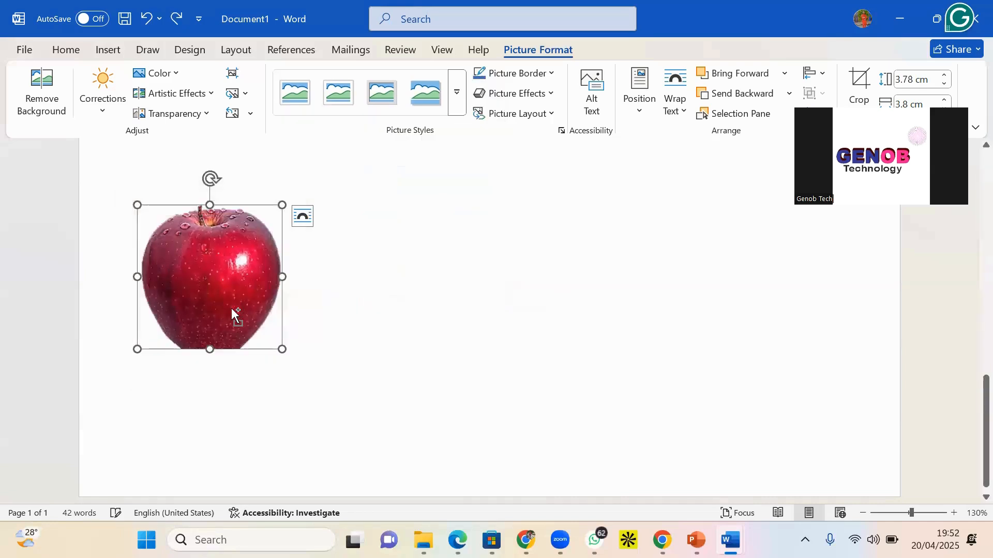
- Try a 4½ pt picture border around the apple and undo it
scroll(304, 334, down, 10)
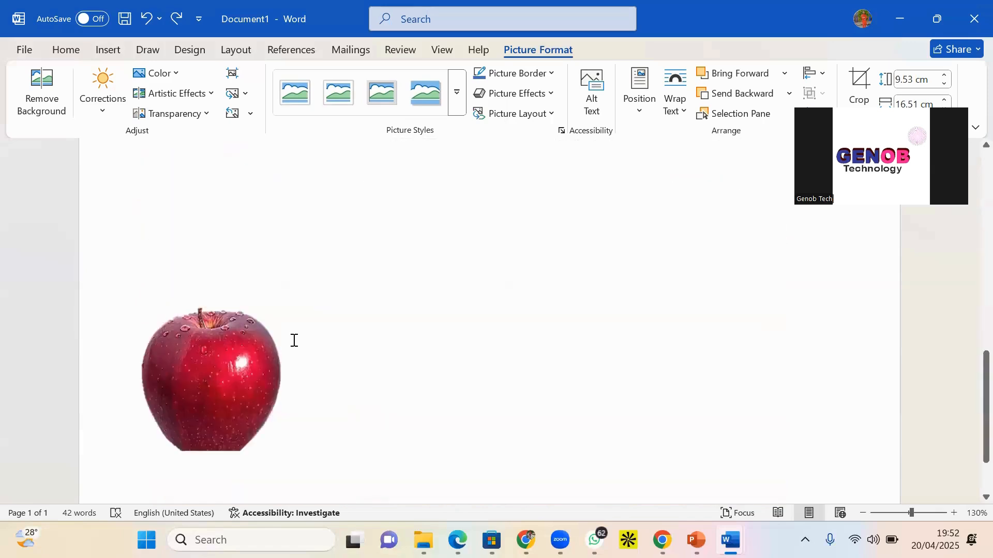
click(228, 259)
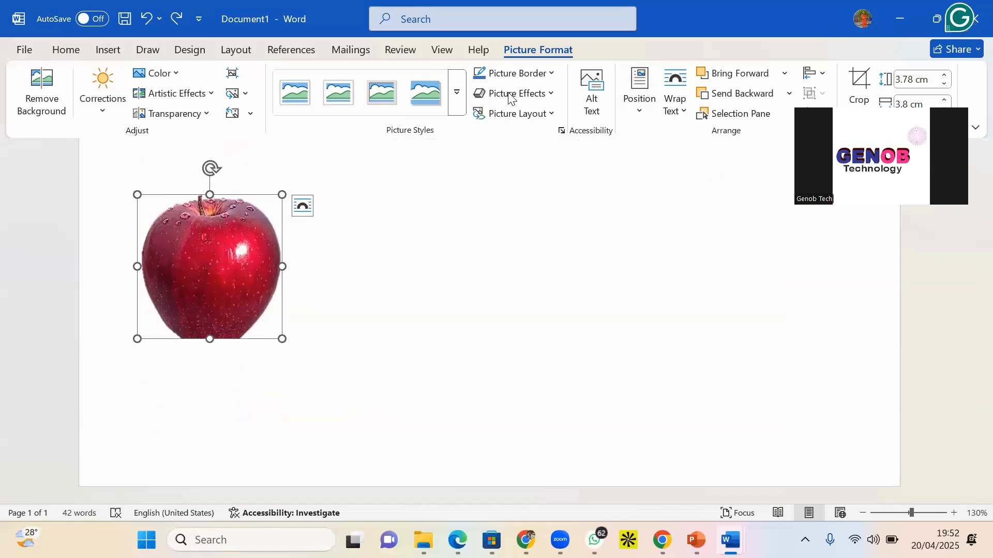
click(547, 74)
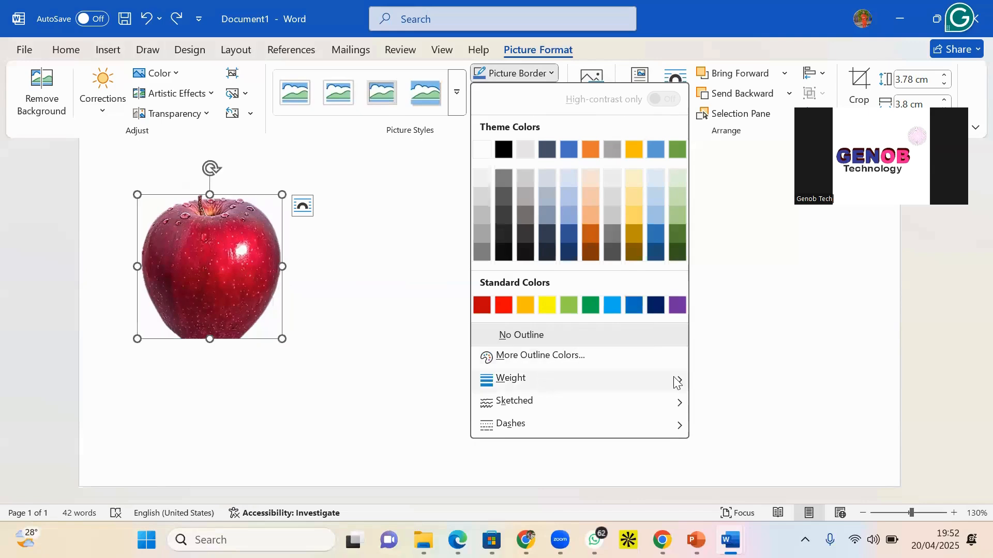
mouse_move(677, 383)
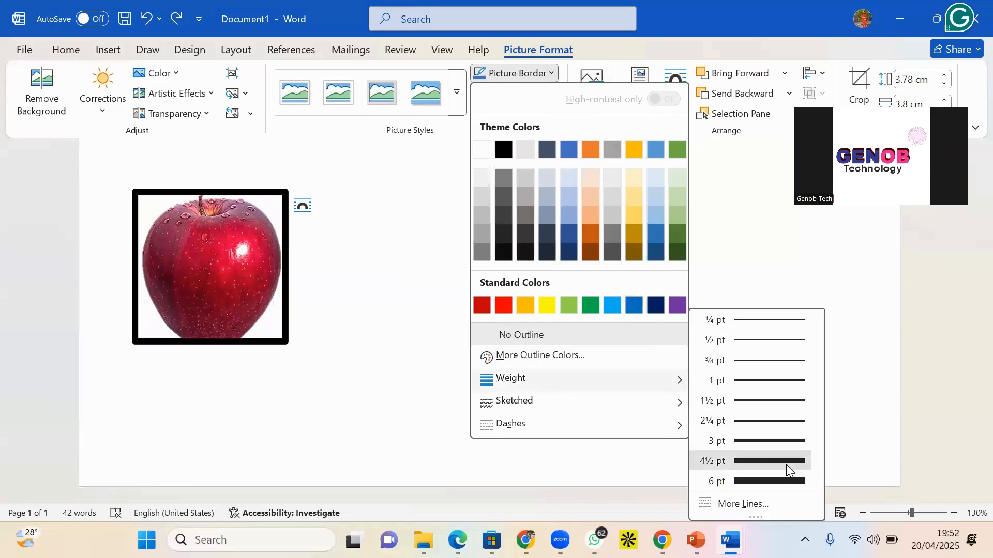
click(786, 465)
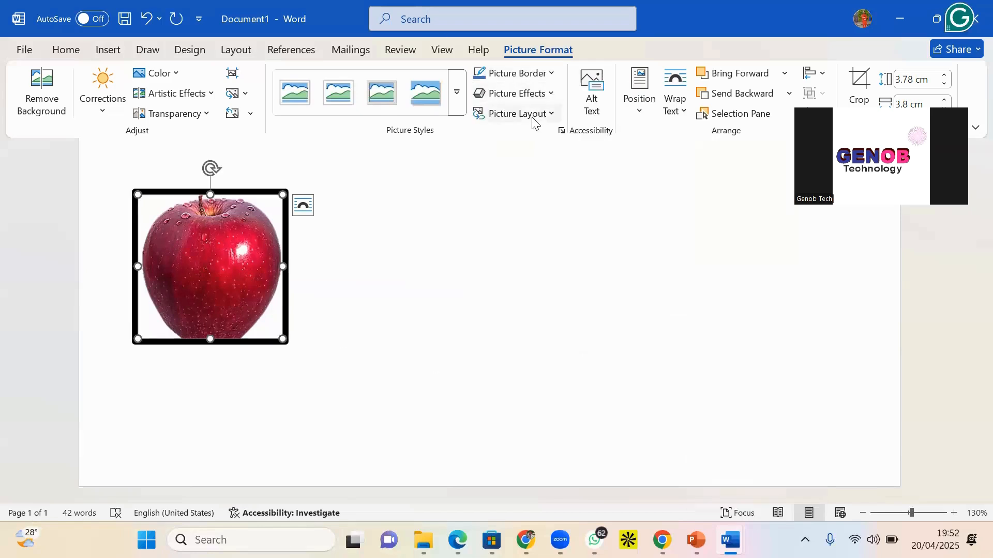
key(ctrl+z)
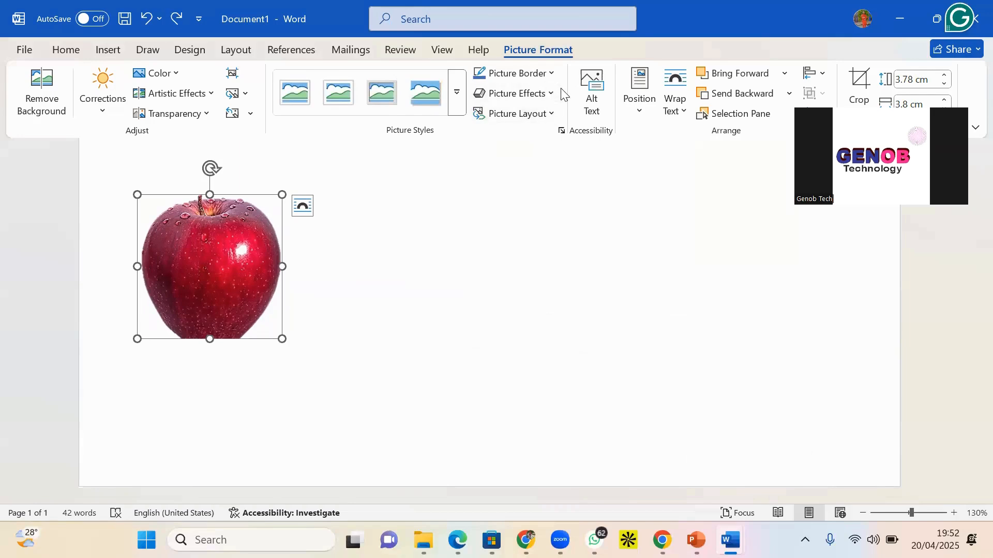
- Preview the preset effects on the apple and apply the outer shadow offset toward its upper right
click(549, 94)
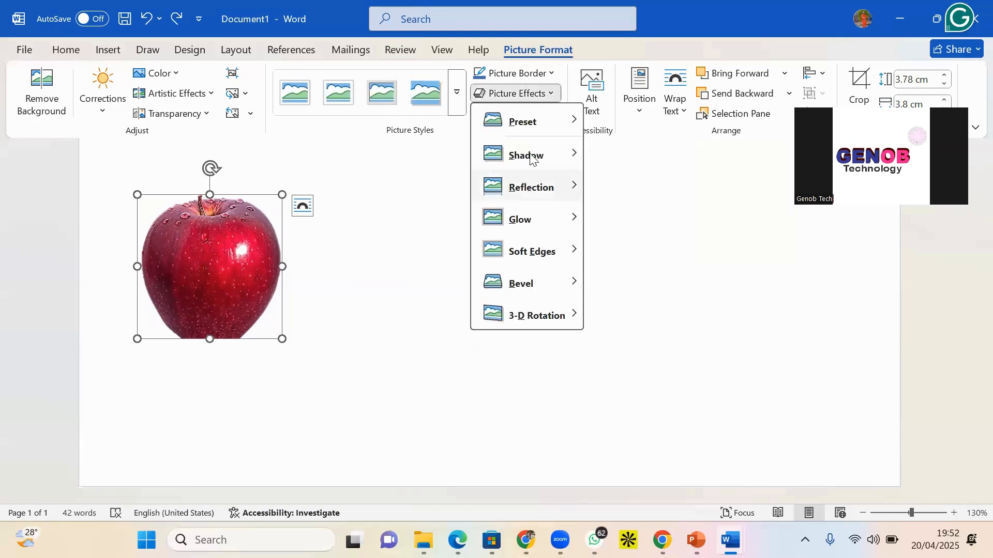
mouse_move(572, 122)
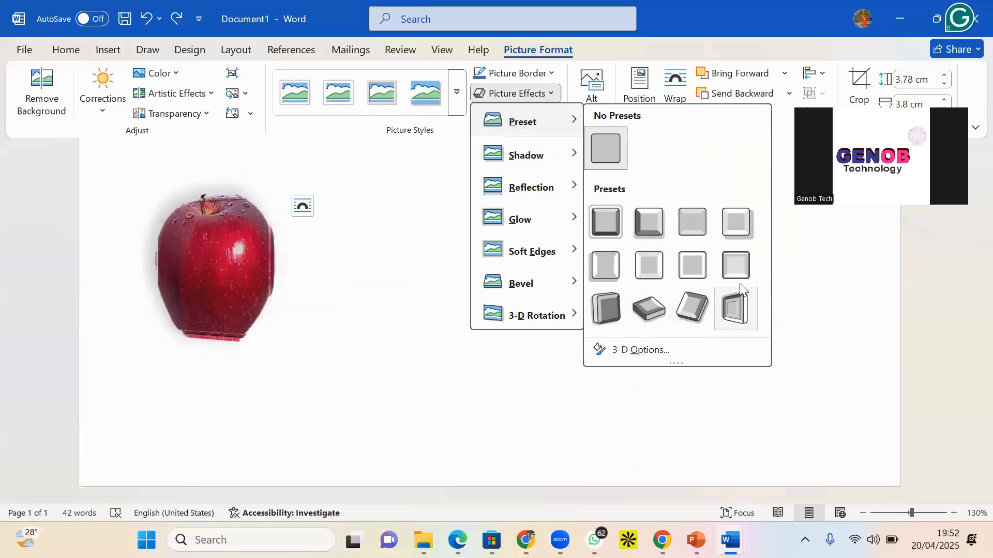
mouse_move(549, 165)
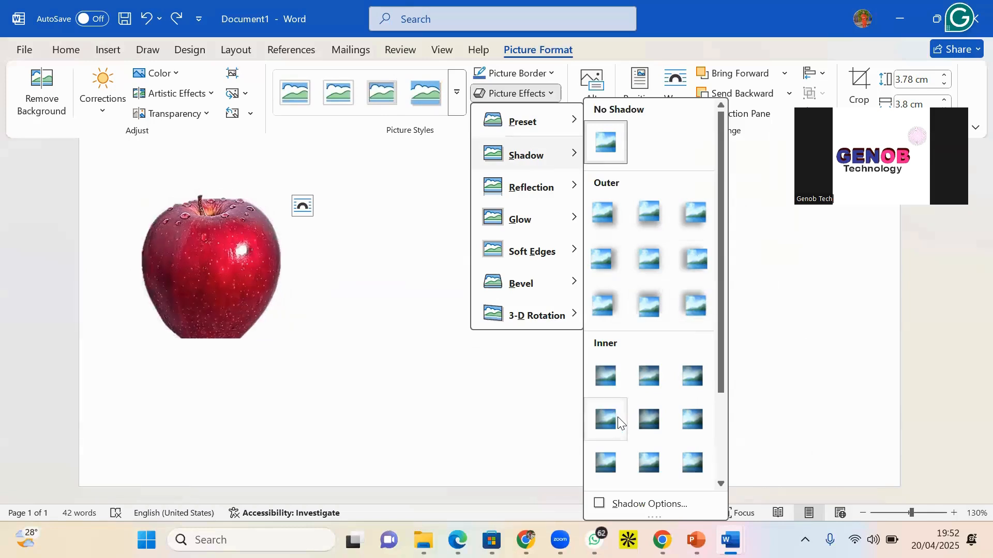
scroll(619, 422, down, 3)
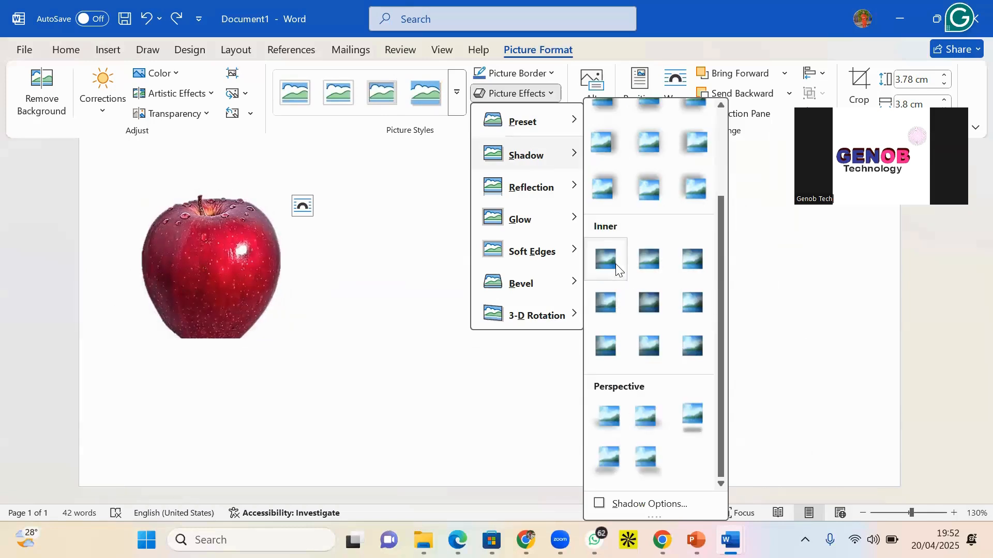
scroll(617, 269, up, 3)
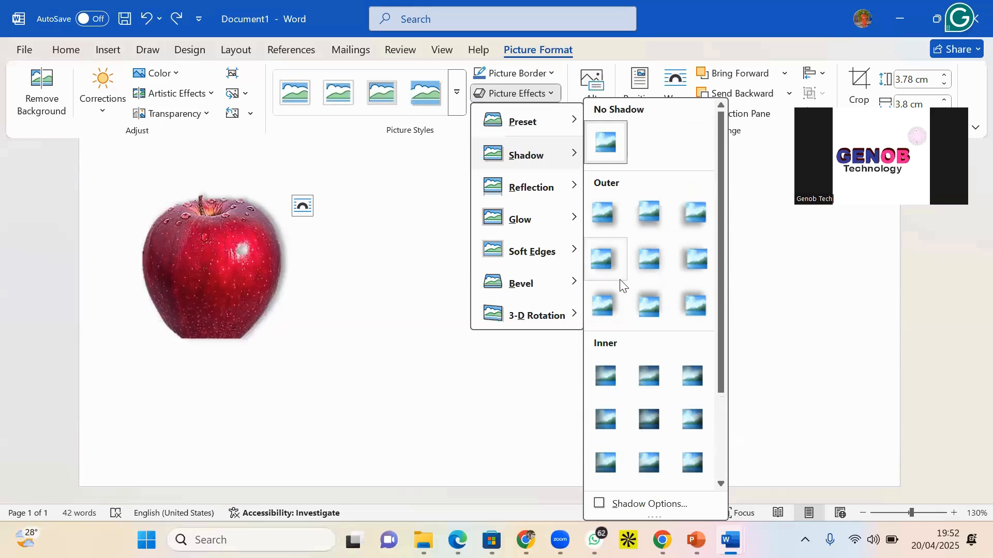
click(598, 305)
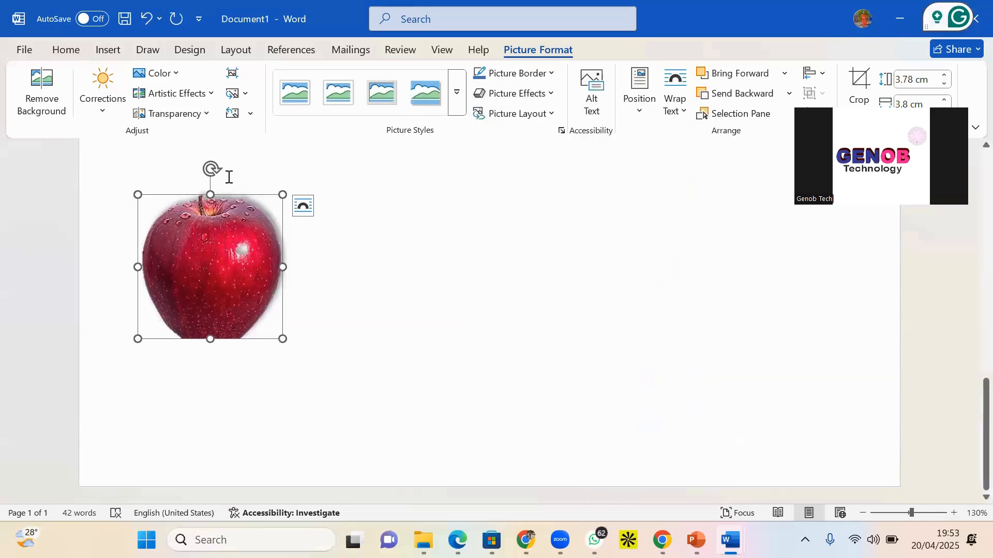
- Mark the shadow along the apple's right edge with a red pen stroke
click(150, 51)
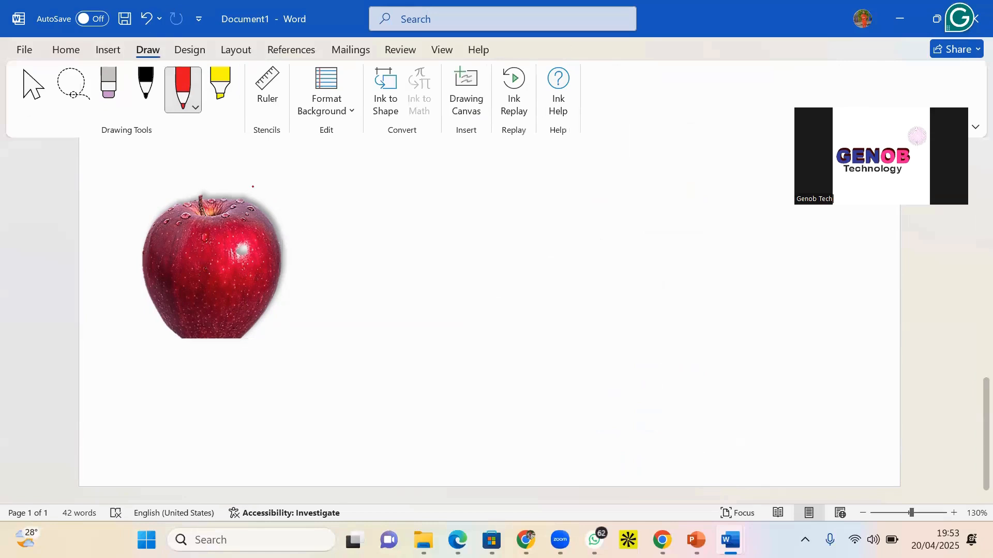
drag(286, 245, 289, 297)
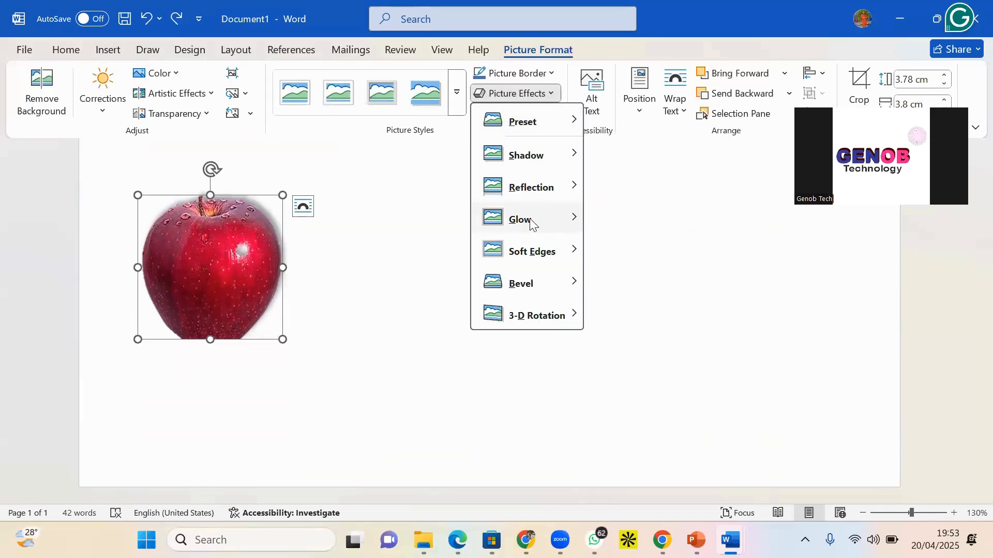
- Look at the reflection variations, try the fourth soft-edge variation on the apple and undo it
mouse_move(549, 196)
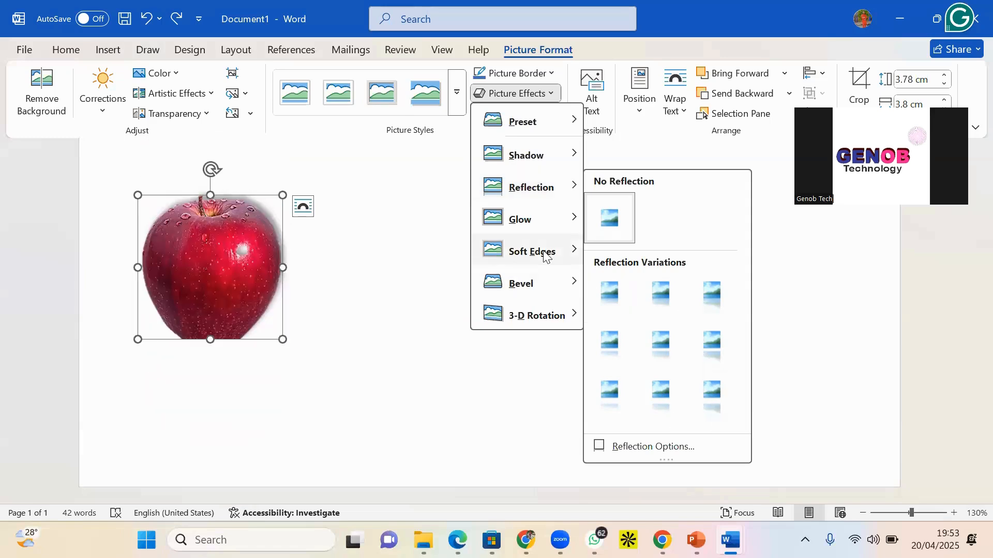
mouse_move(551, 255)
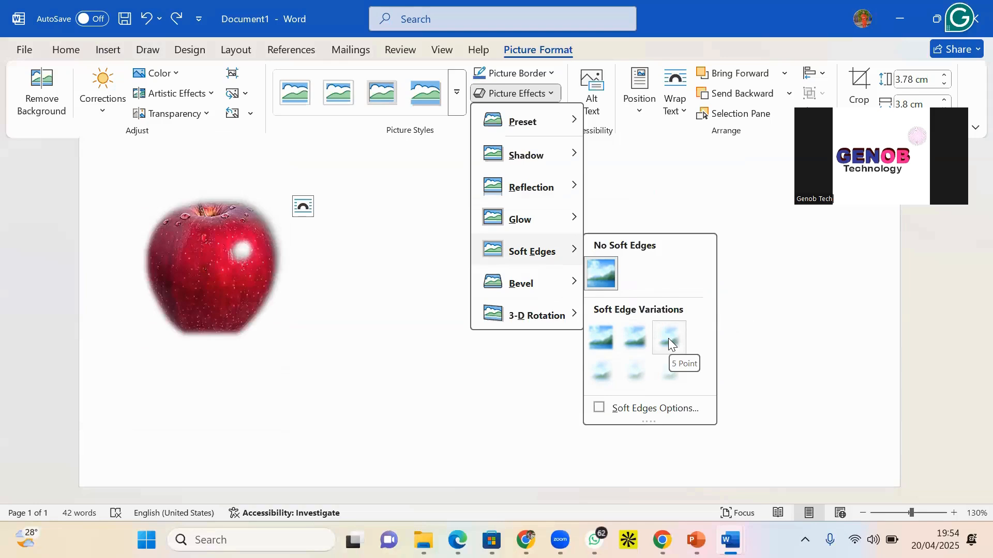
click(606, 377)
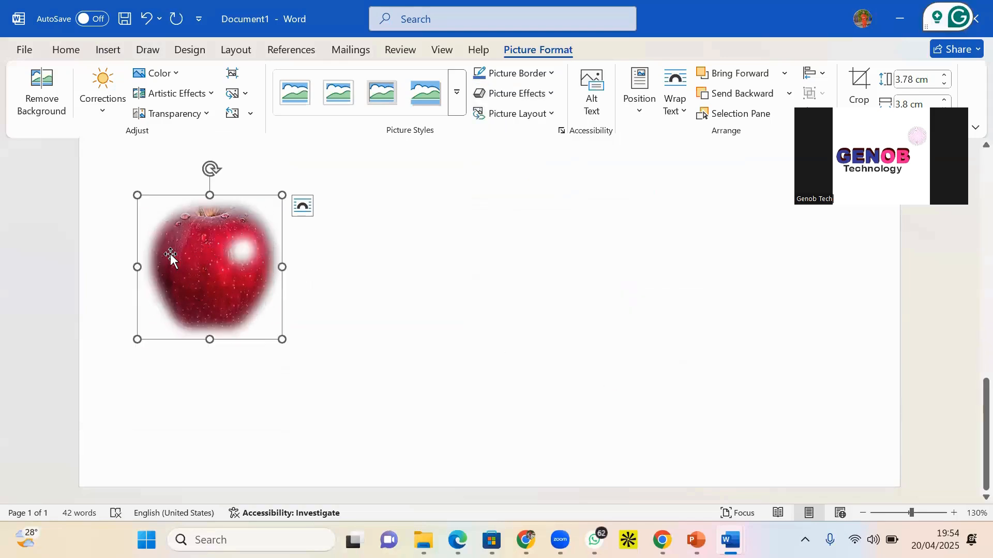
key(ctrl+z)
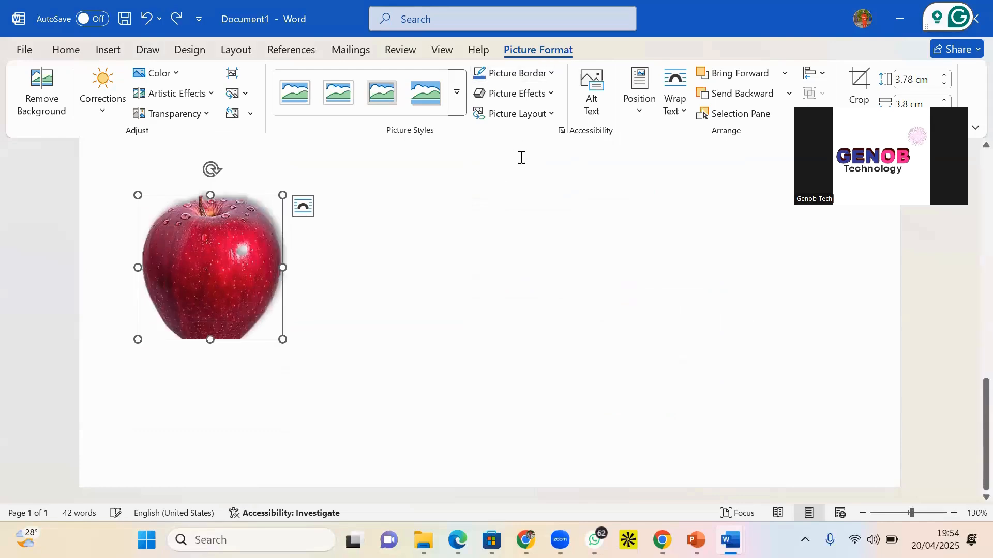
- Preview bevels on the apple, apply the fourth Parallel 3-D rotation and delete the apple picture
click(548, 94)
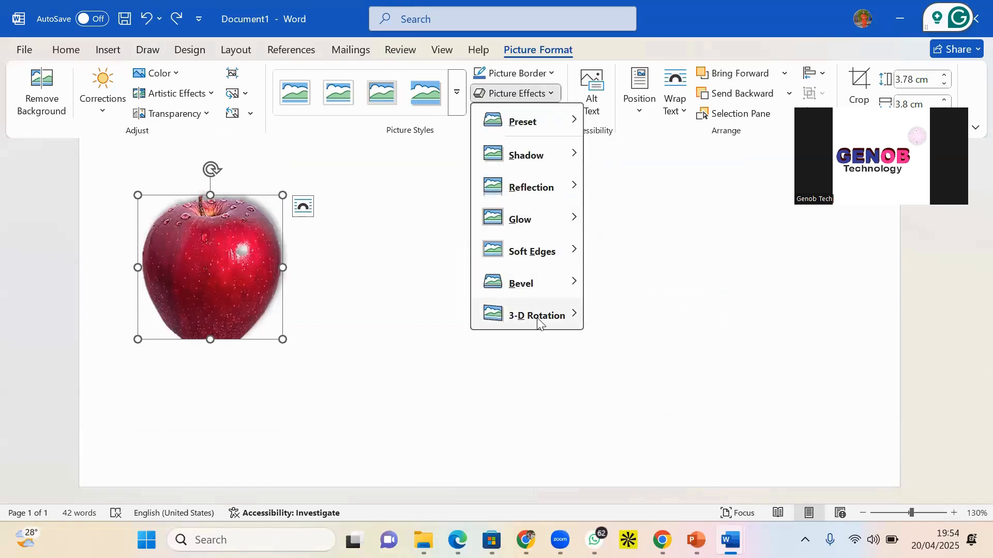
mouse_move(559, 299)
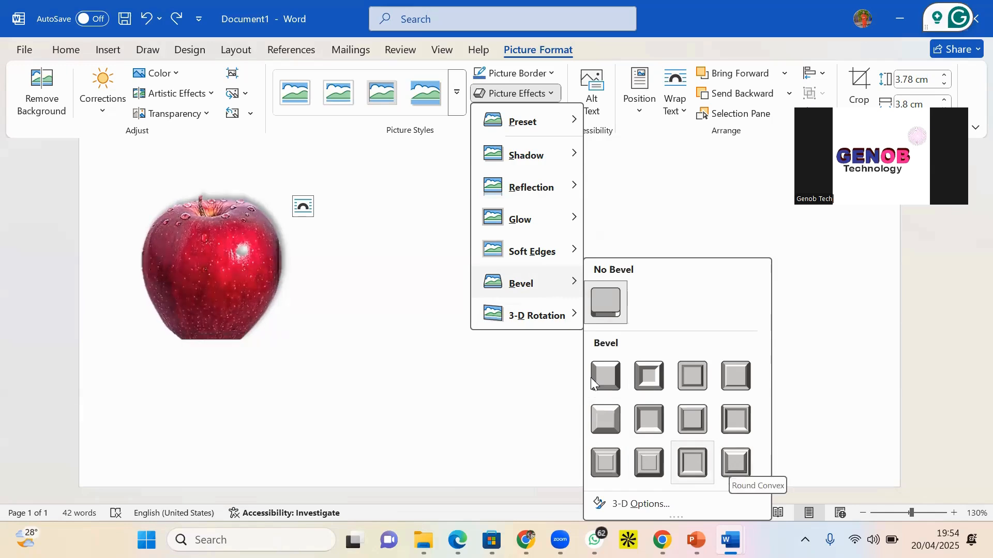
mouse_move(538, 315)
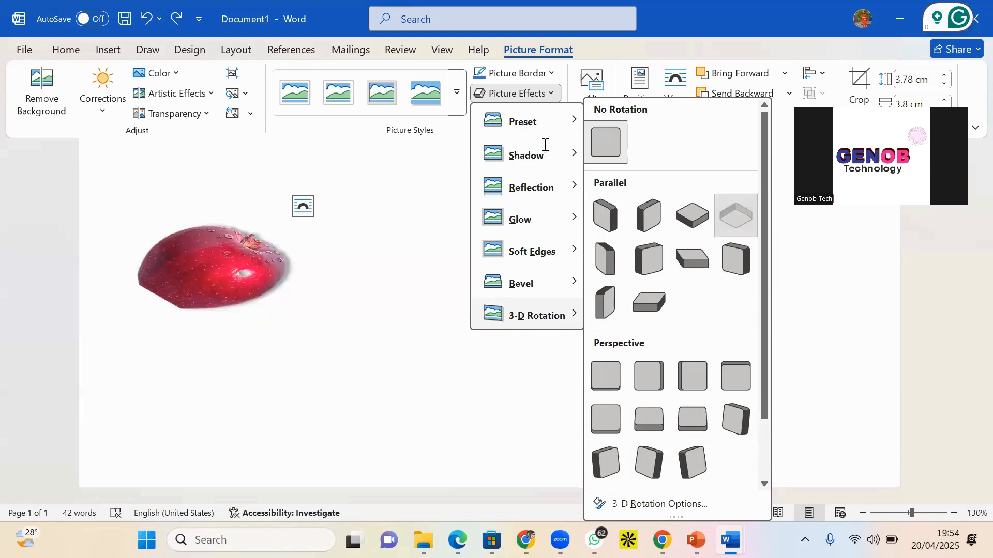
click(735, 215)
key(Delete)
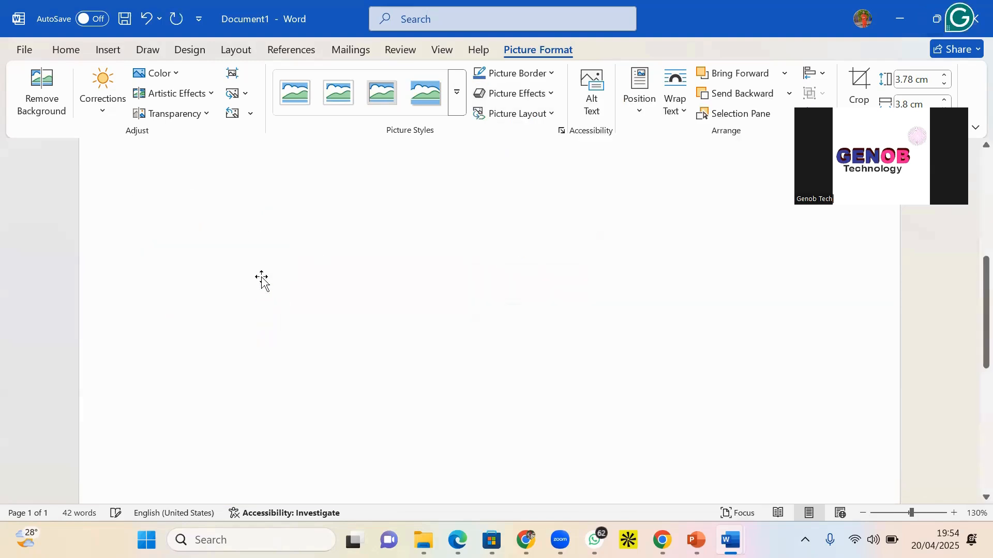
- Draw a six-pointed star about 4.12 cm high and 3.16 cm wide in the blank area below the room picture
scroll(287, 259, down, 5)
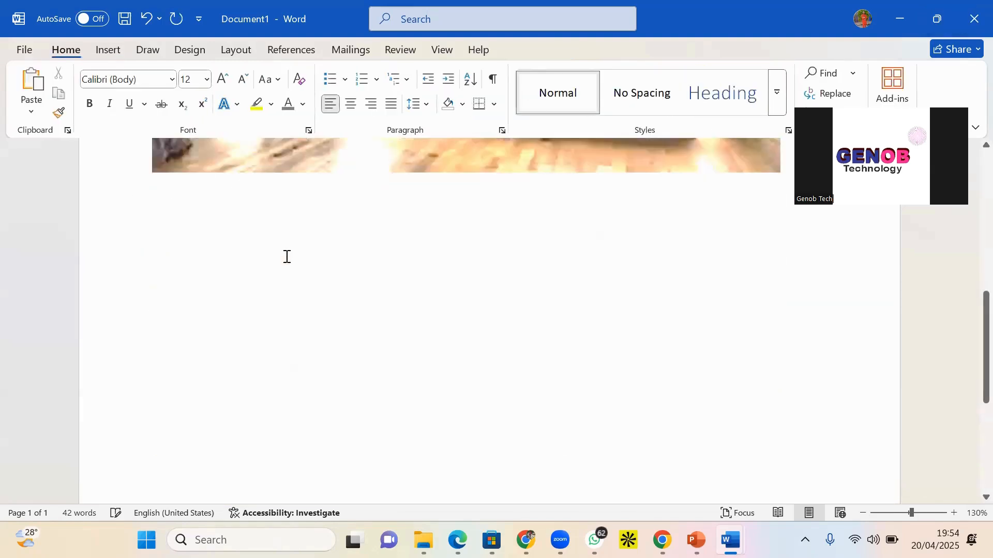
click(250, 302)
scroll(254, 310, down, 6)
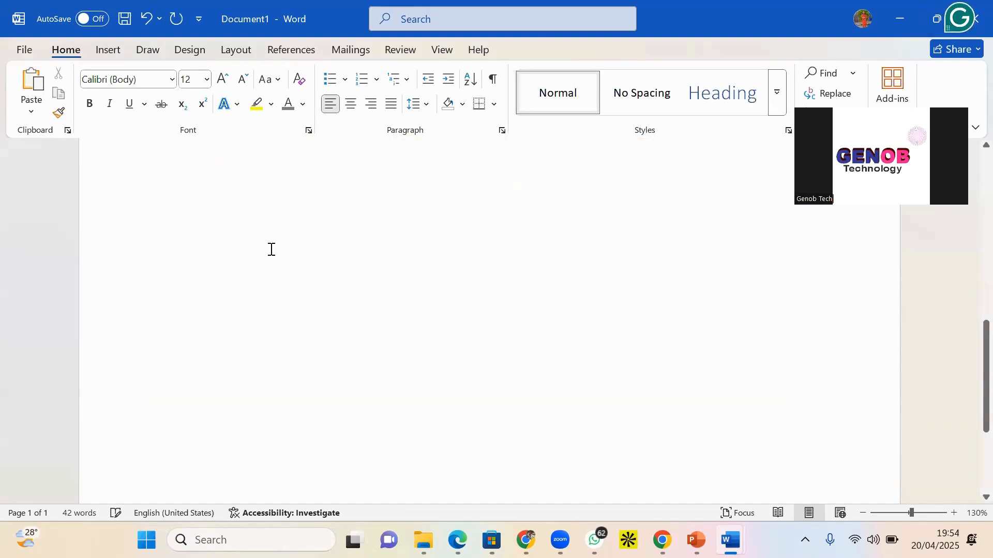
click(108, 52)
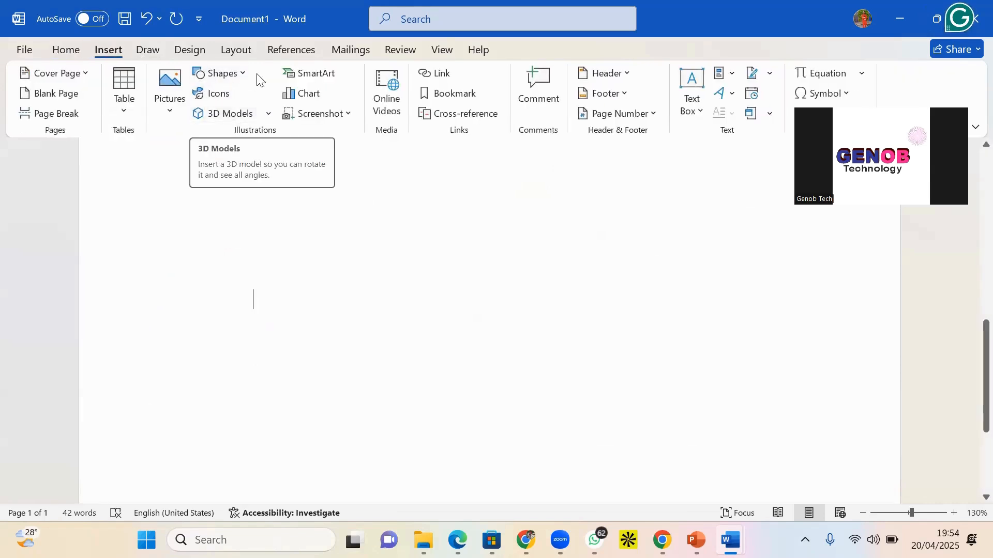
click(222, 73)
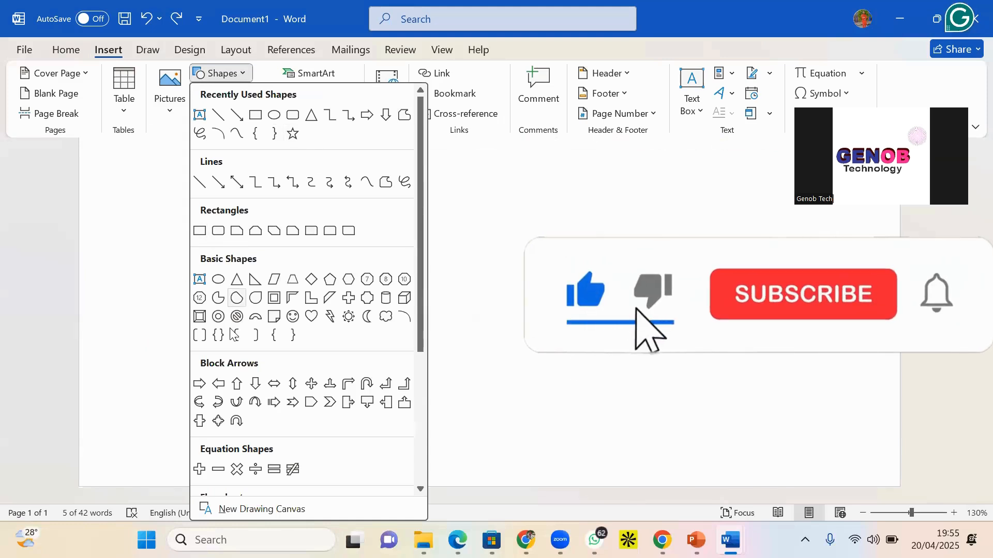
scroll(228, 437, down, 3)
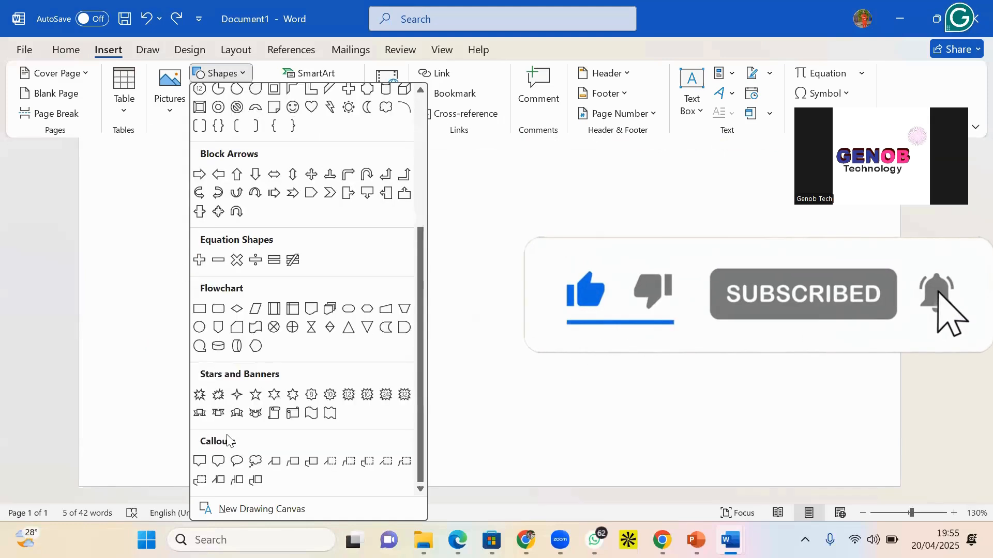
click(255, 395)
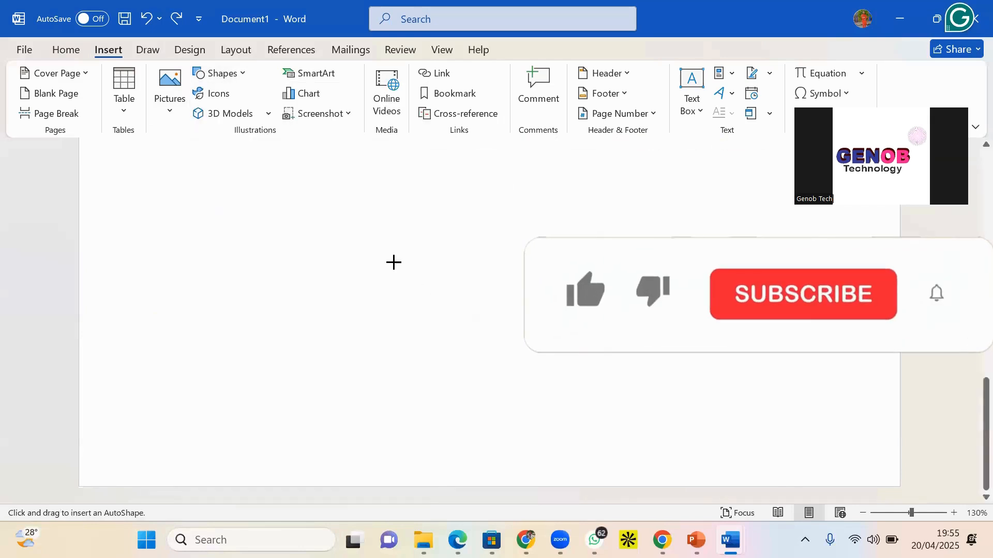
drag(388, 253, 507, 410)
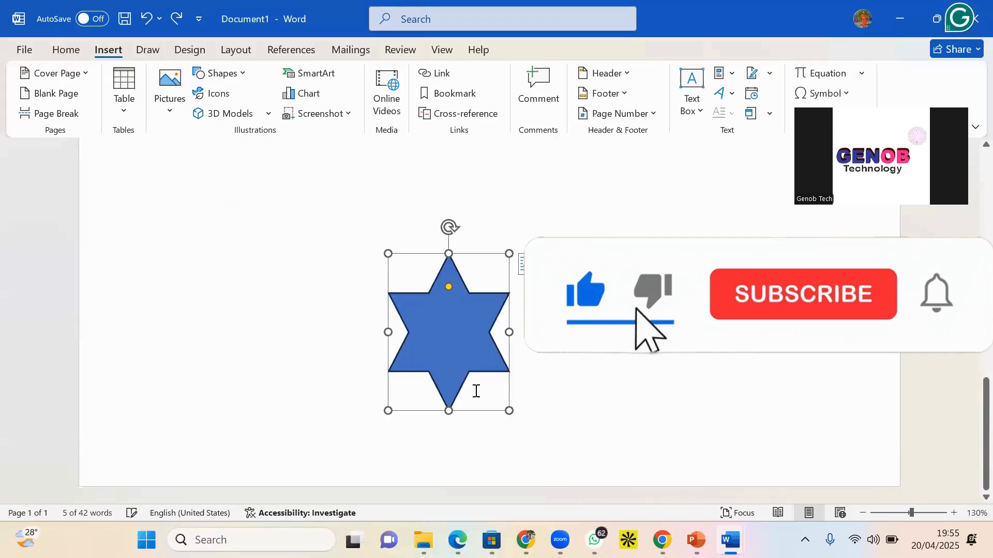
- Reposition the star farther left and higher on the page, try extreme point depths, and reshape it with slimmer, deeper points
drag(448, 314, 327, 250)
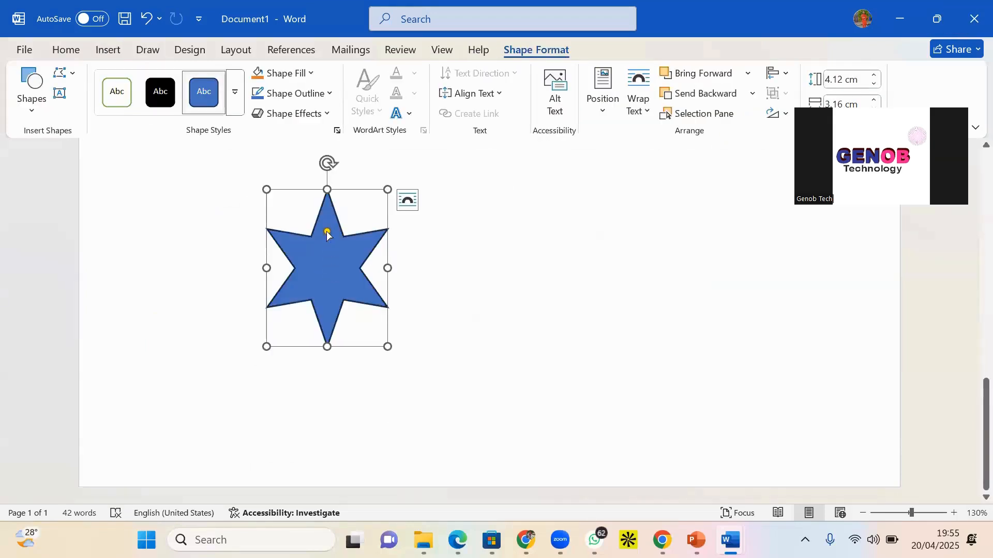
drag(325, 236, 320, 264)
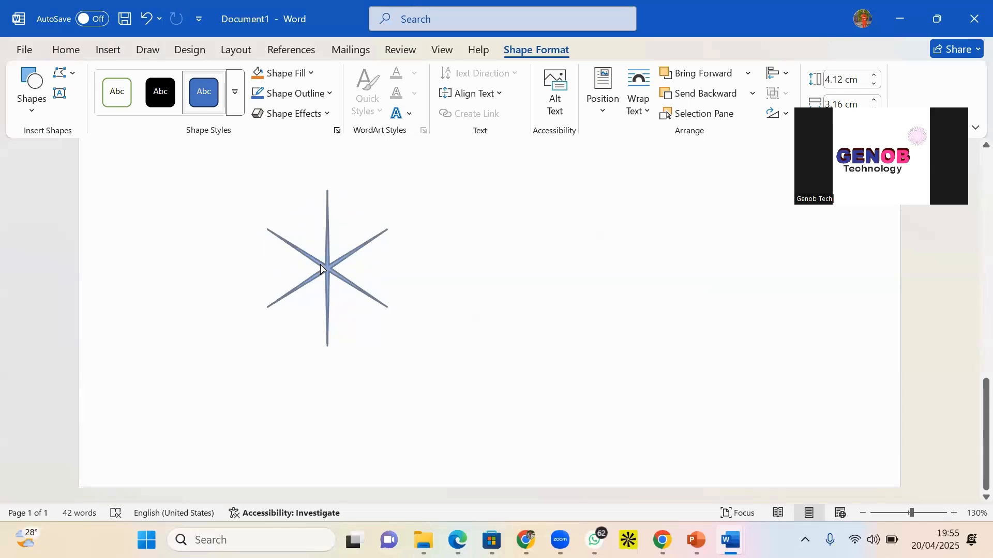
drag(320, 267, 339, 191)
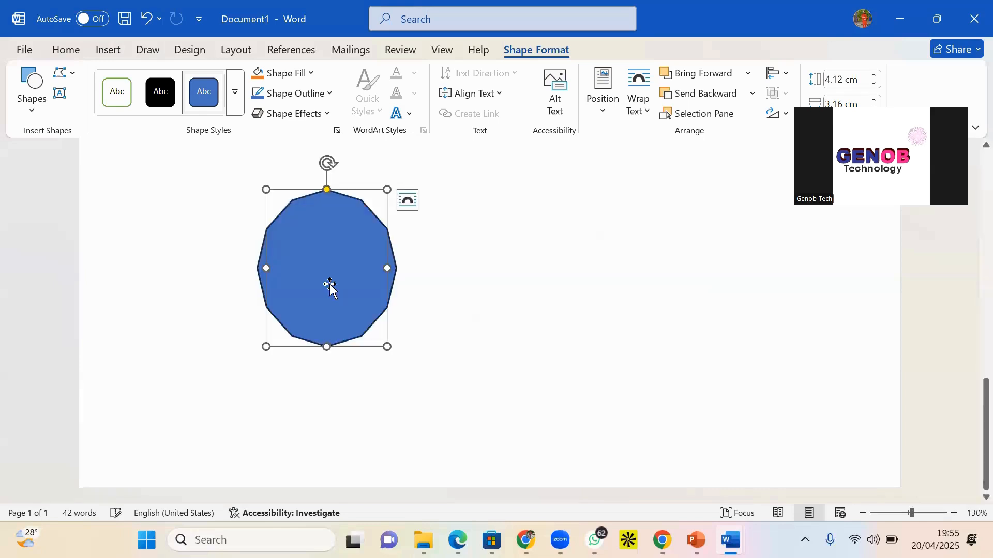
drag(356, 277, 377, 281)
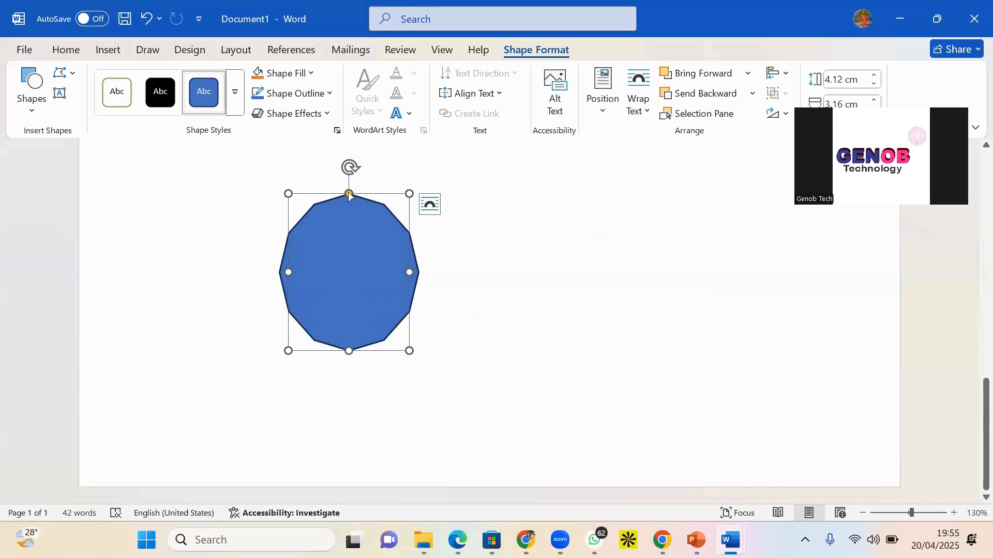
drag(348, 194, 346, 246)
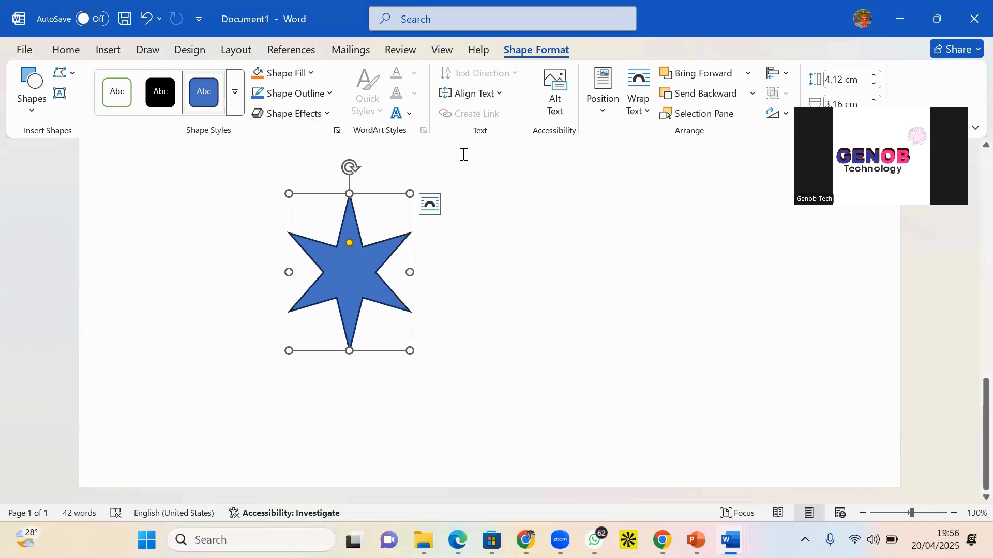
- Compare the formatting options offered for the room picture and for the star by selecting each in turn
scroll(392, 280, up, 10)
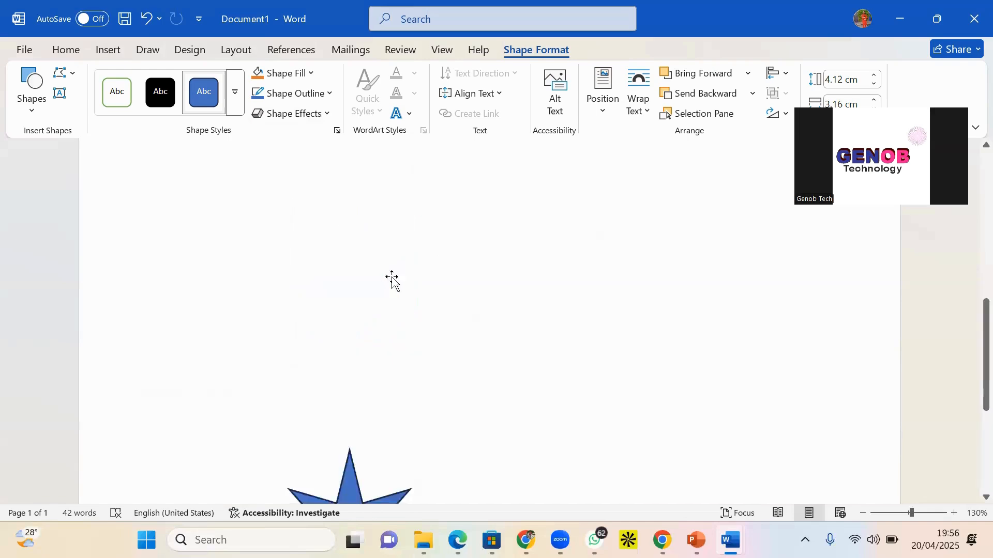
click(361, 288)
scroll(453, 291, down, 2)
scroll(453, 291, down, 8)
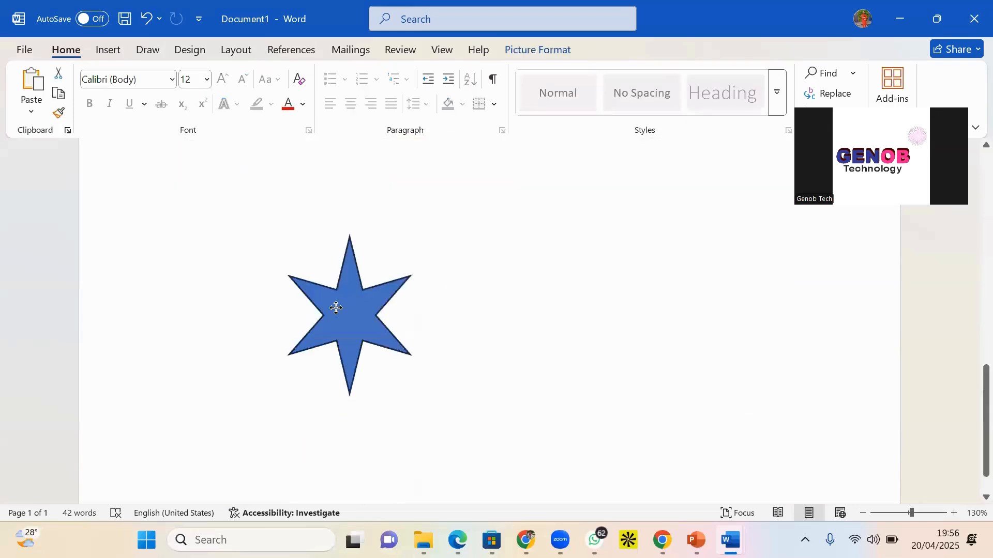
click(344, 303)
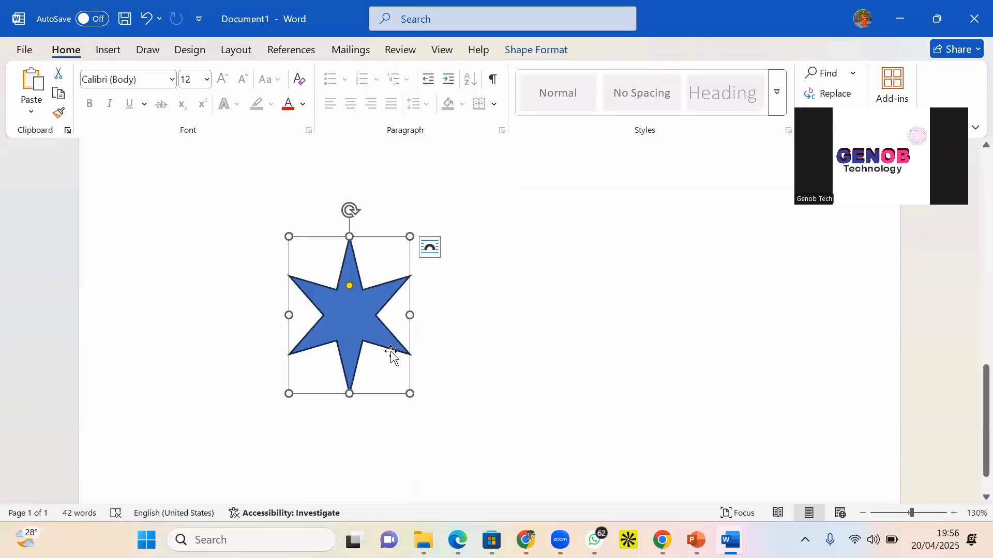
click(533, 307)
scroll(398, 347, up, 1)
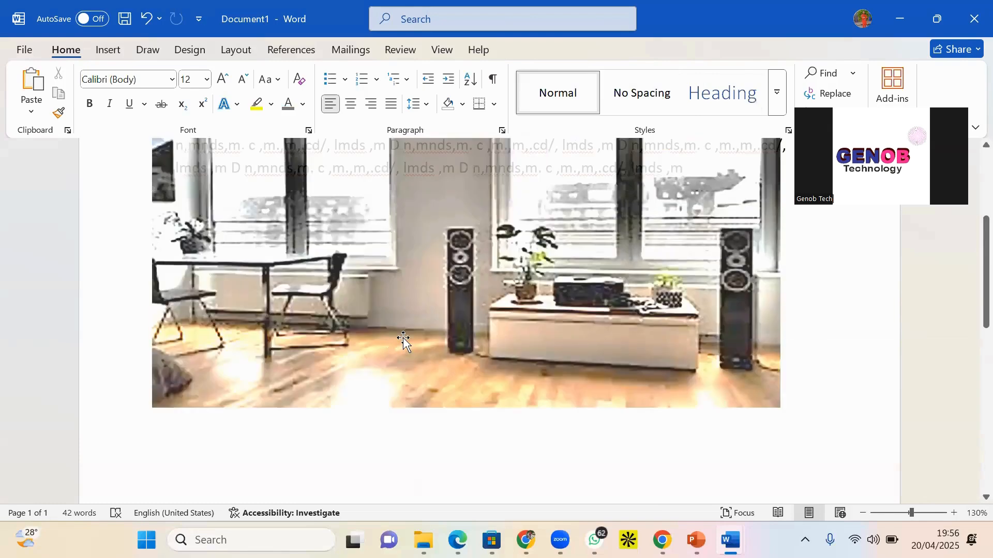
scroll(378, 347, down, 10)
- Draw a rounded rectangle to the right of the star, leaving a gap between the two shapes
click(349, 309)
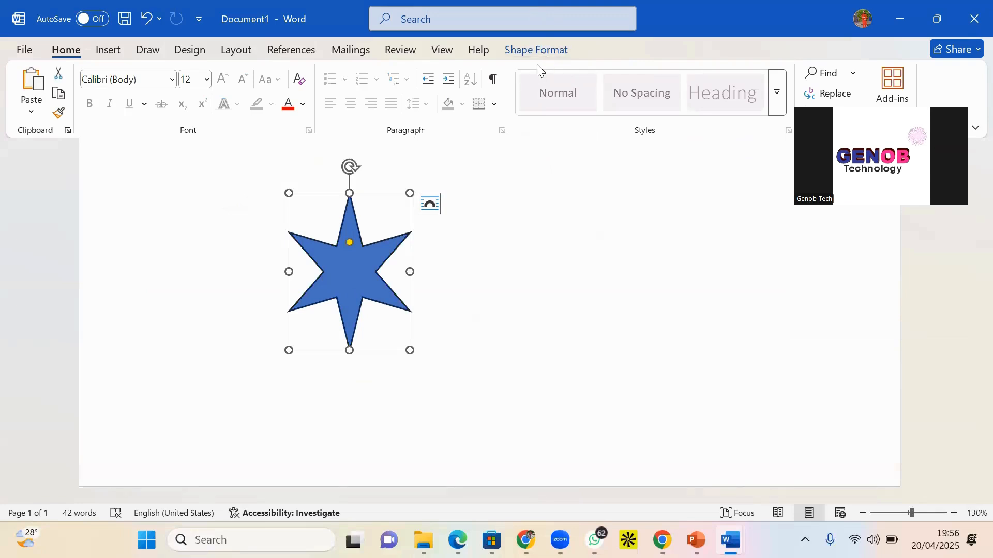
click(539, 53)
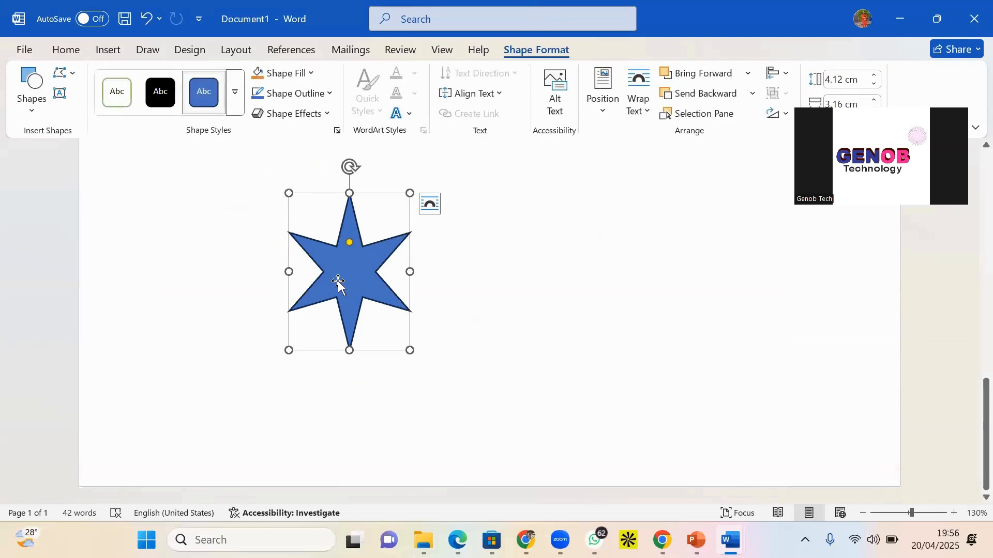
click(30, 117)
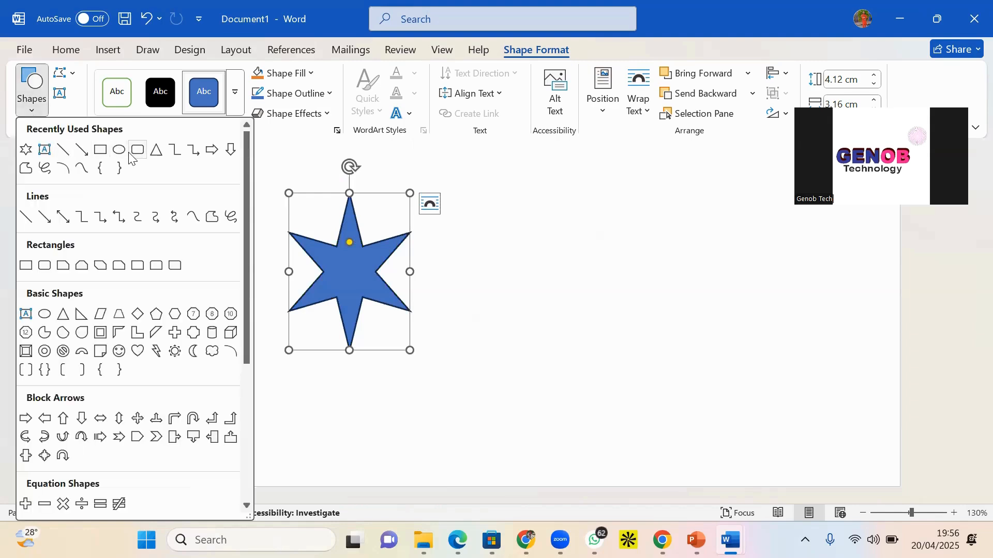
click(137, 150)
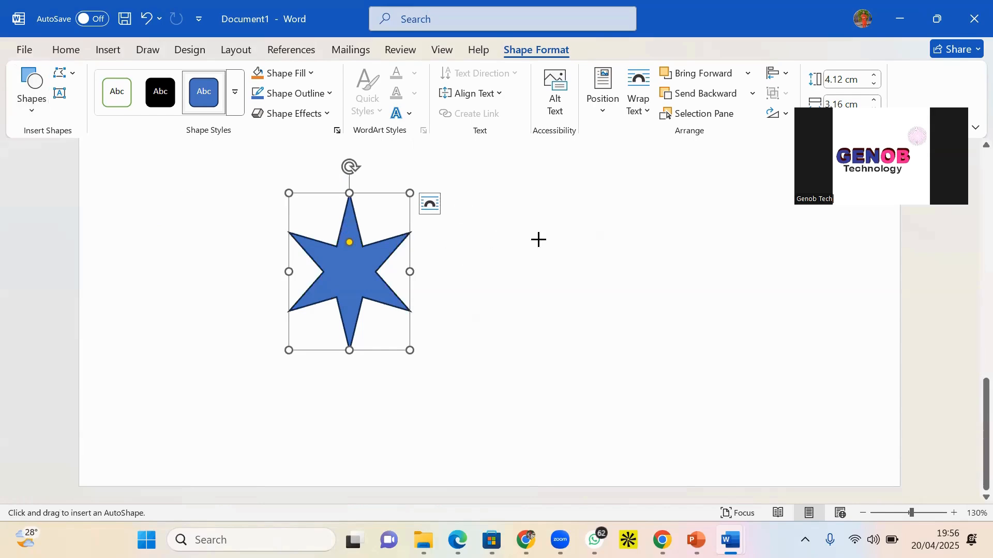
drag(550, 229, 656, 350)
- Try changing the six-pointed star to a 32-point star with shallower spikes, undo it, and review the shape editing options
click(325, 266)
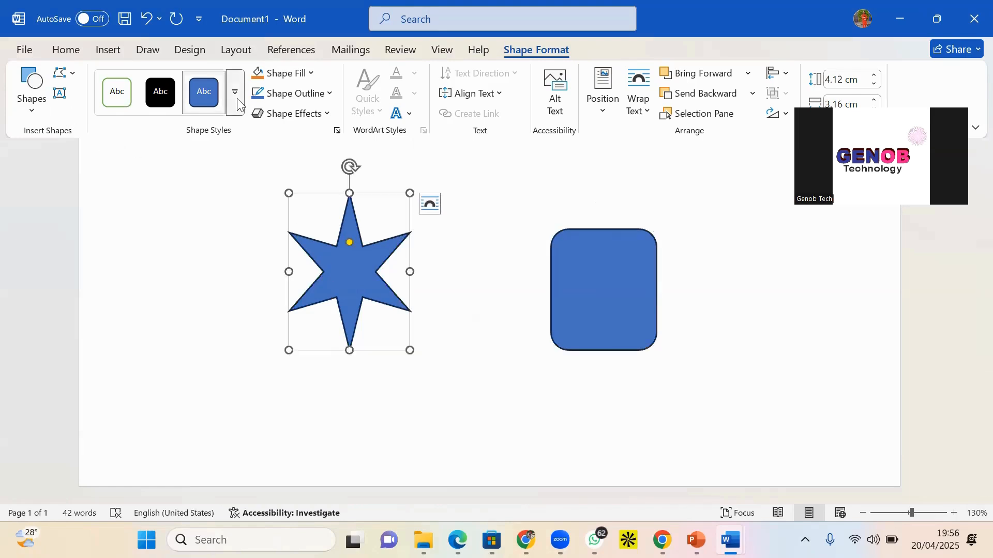
click(73, 77)
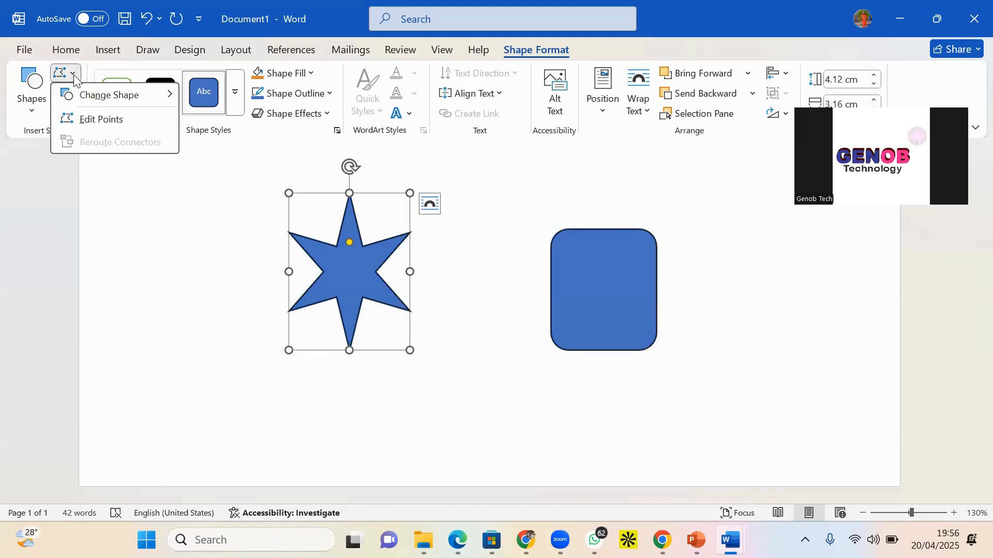
mouse_move(103, 103)
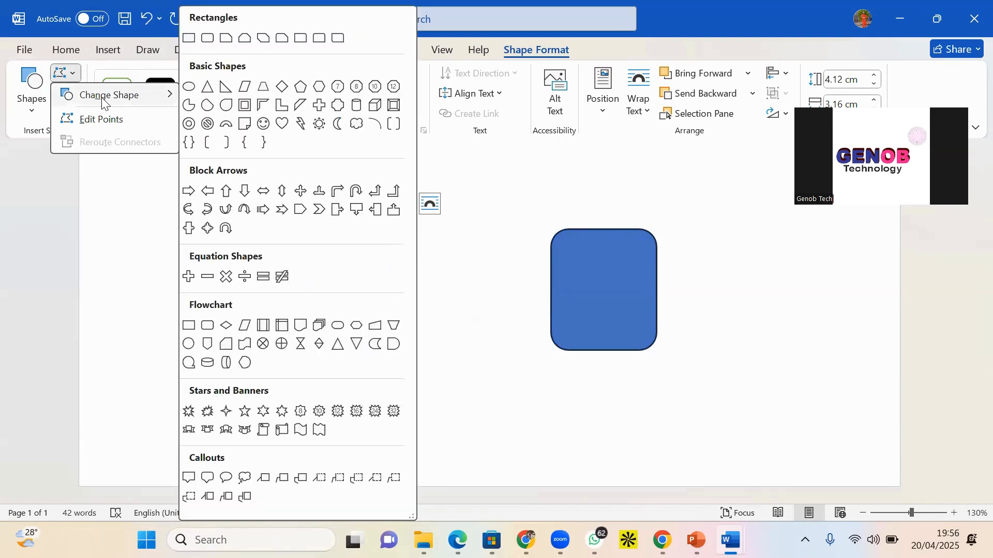
click(371, 284)
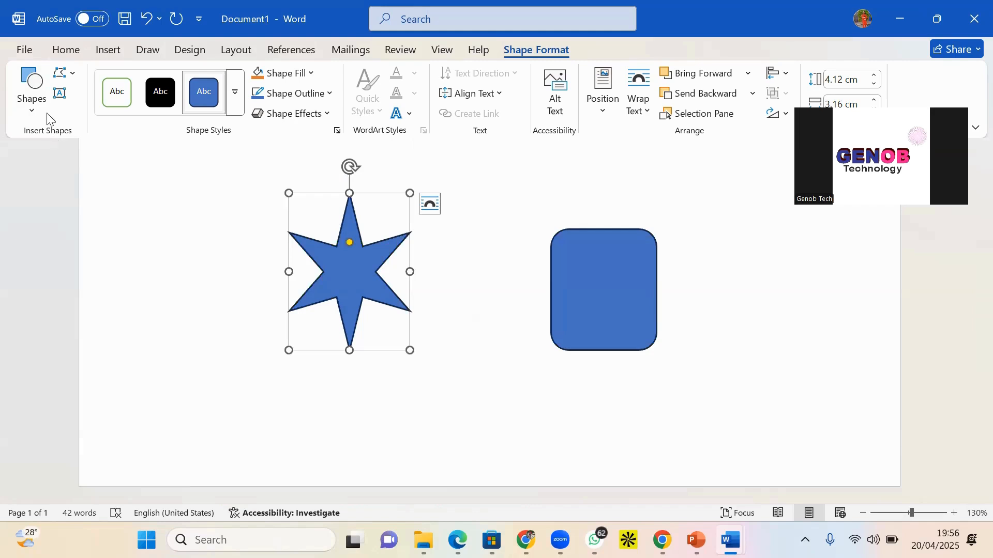
click(75, 76)
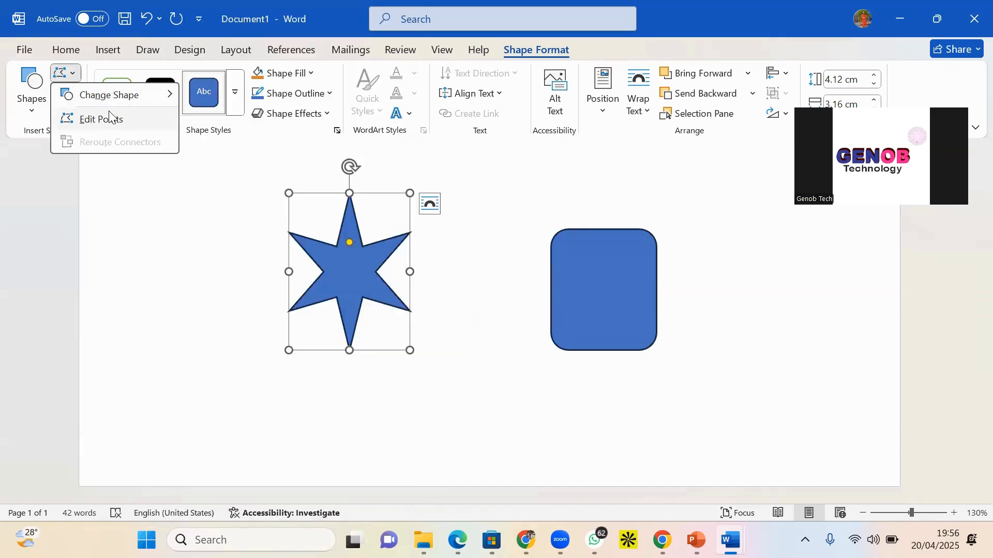
mouse_move(155, 102)
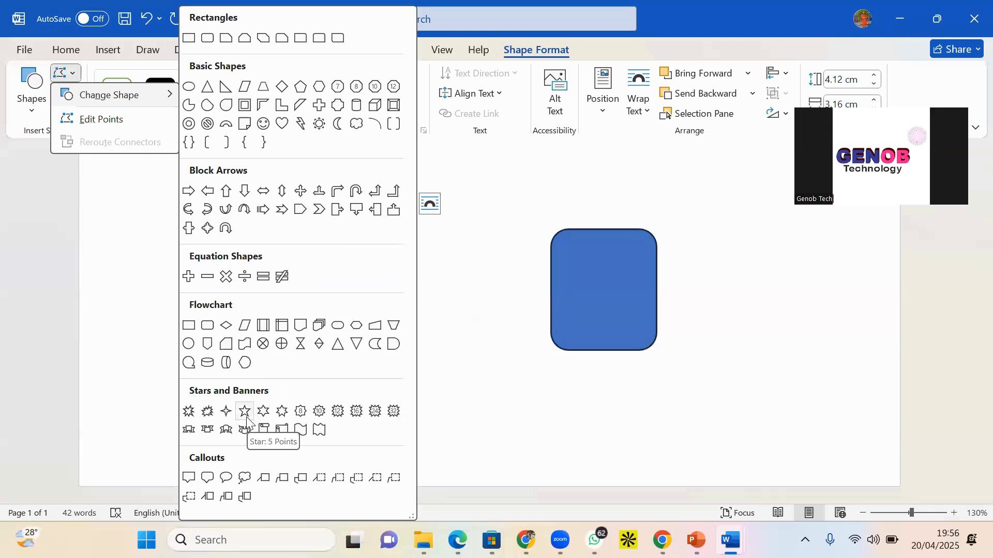
click(400, 413)
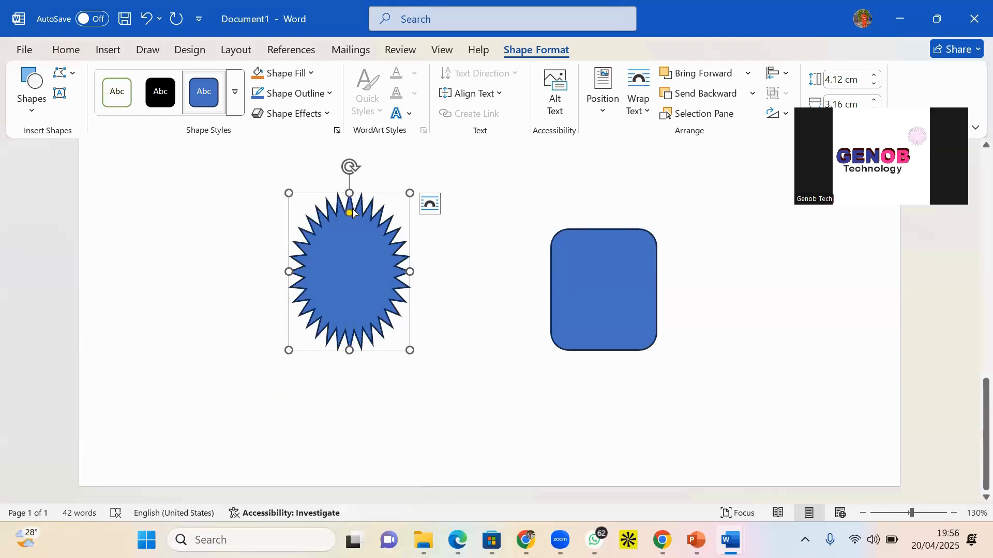
mouse_move(351, 212)
mouse_down()
mouse_move(351, 279)
mouse_move(362, 223)
mouse_move(353, 208)
mouse_up()
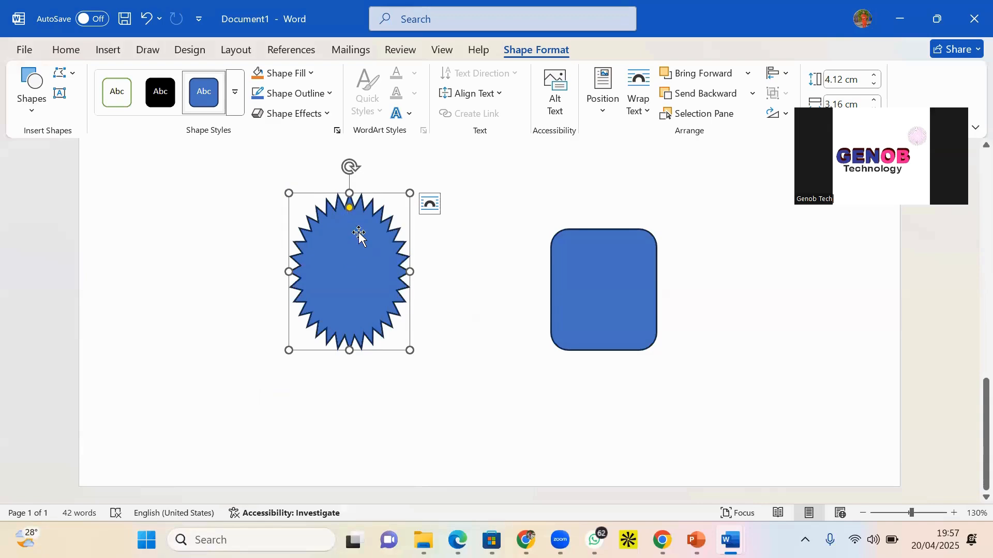
key(ctrl+z)
key(ctrl+z)
key(ctrl+z)
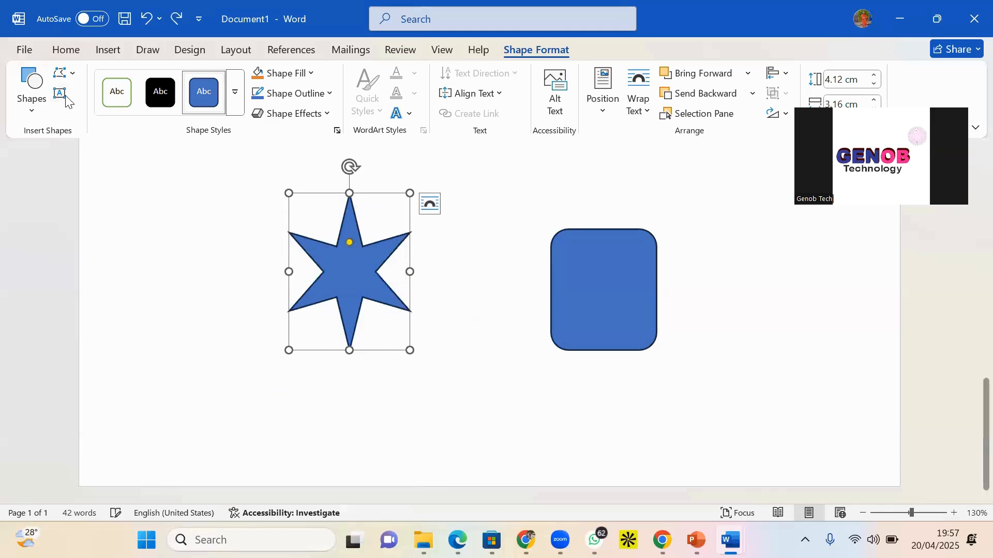
click(71, 75)
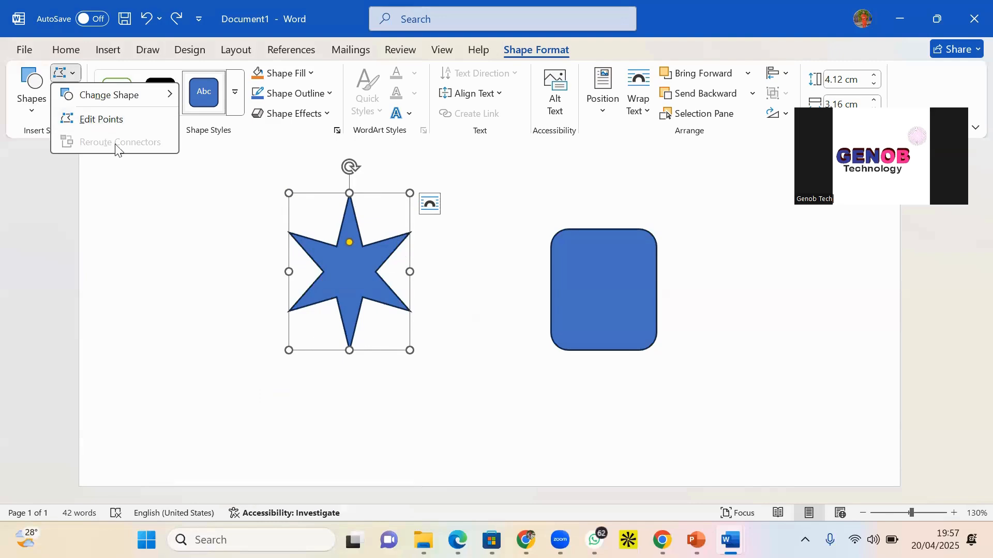
click(360, 278)
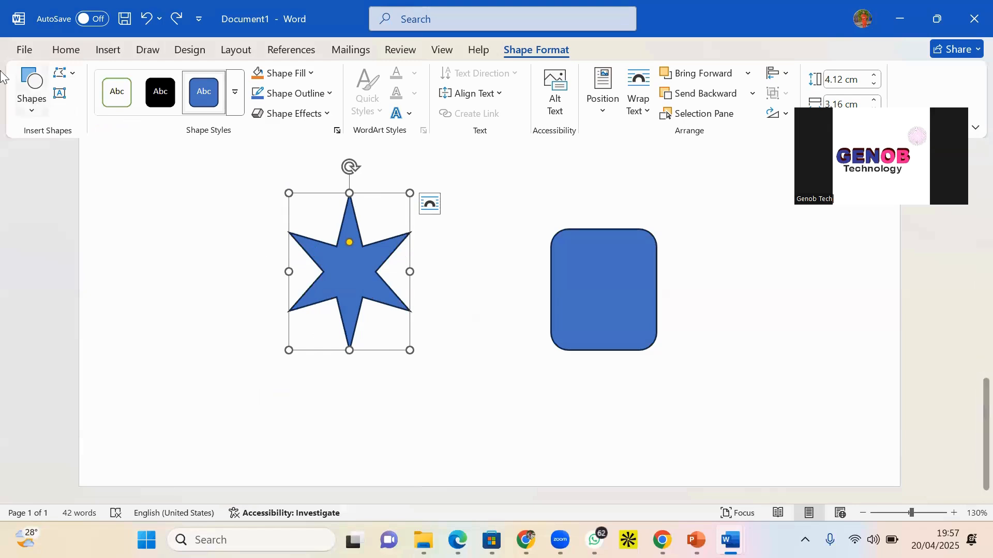
- Draw a text box about 2.38 cm high and 2.99 cm wide between the star and the rounded rectangle
click(58, 101)
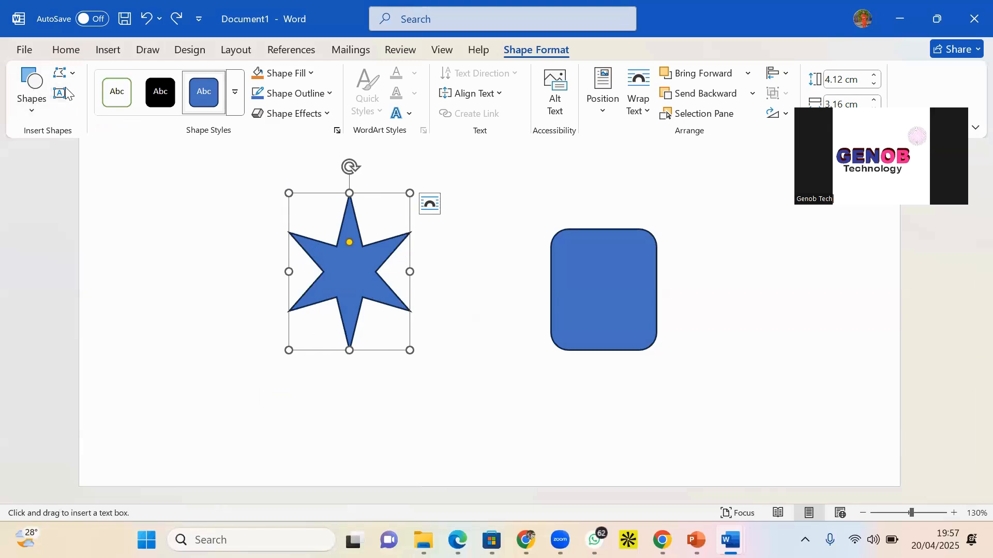
click(63, 96)
click(64, 96)
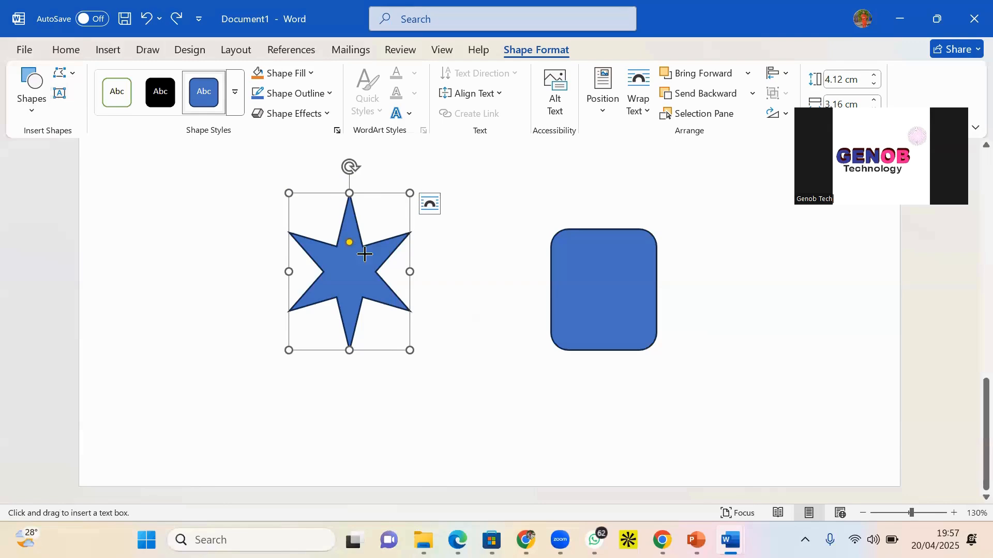
drag(422, 231, 536, 321)
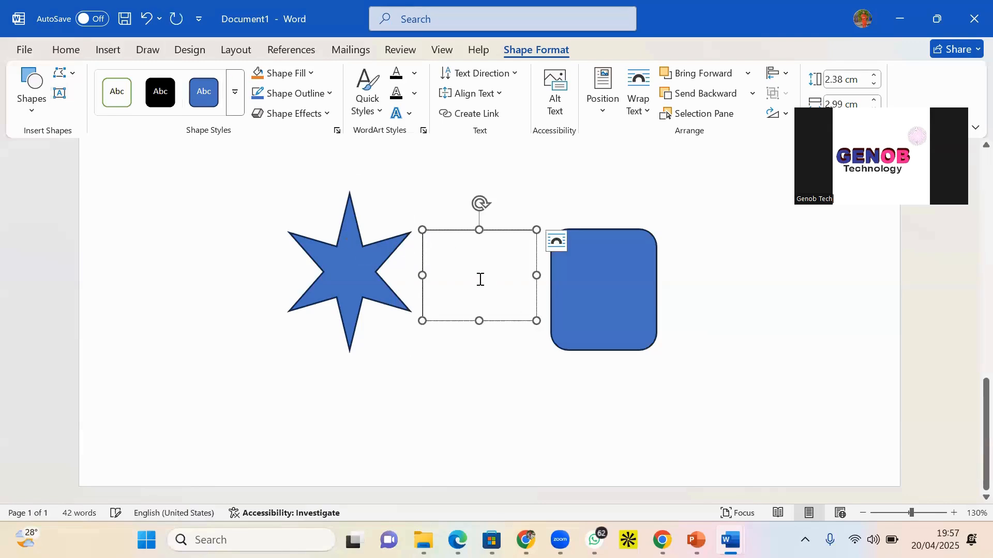
text(bcbrn)
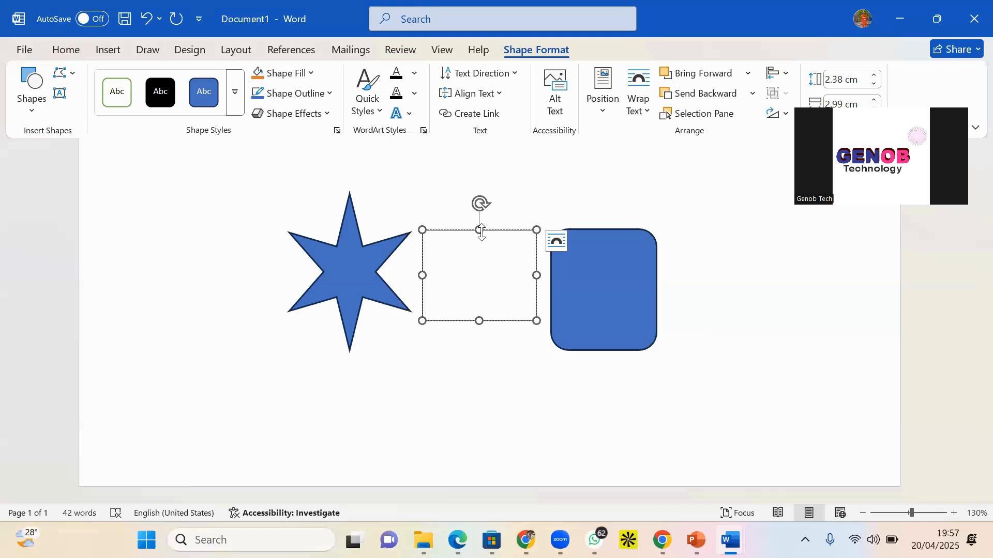
- Enter THIS IS A STAR in the new text box
text(THIS IS A STATE)
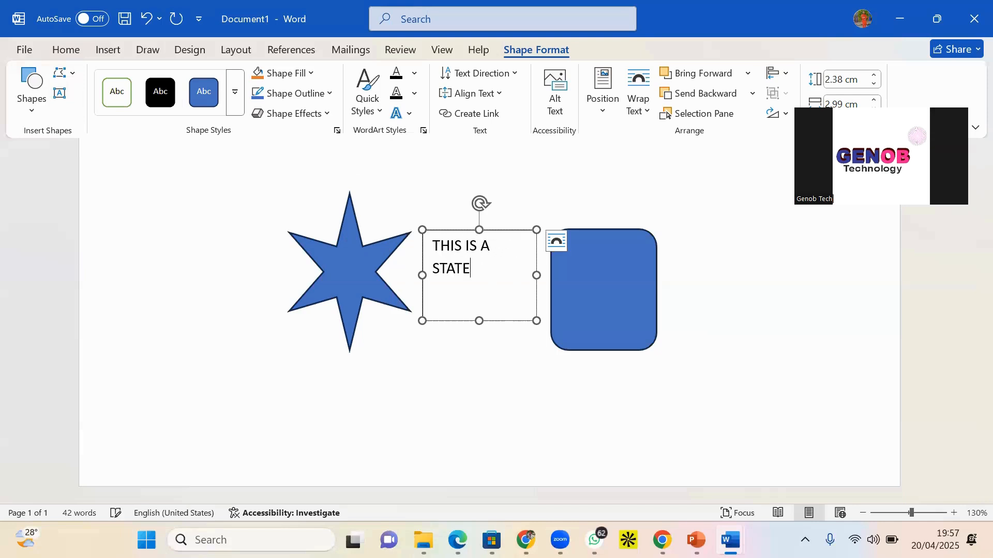
key(BackSpace)
key(BackSpace)
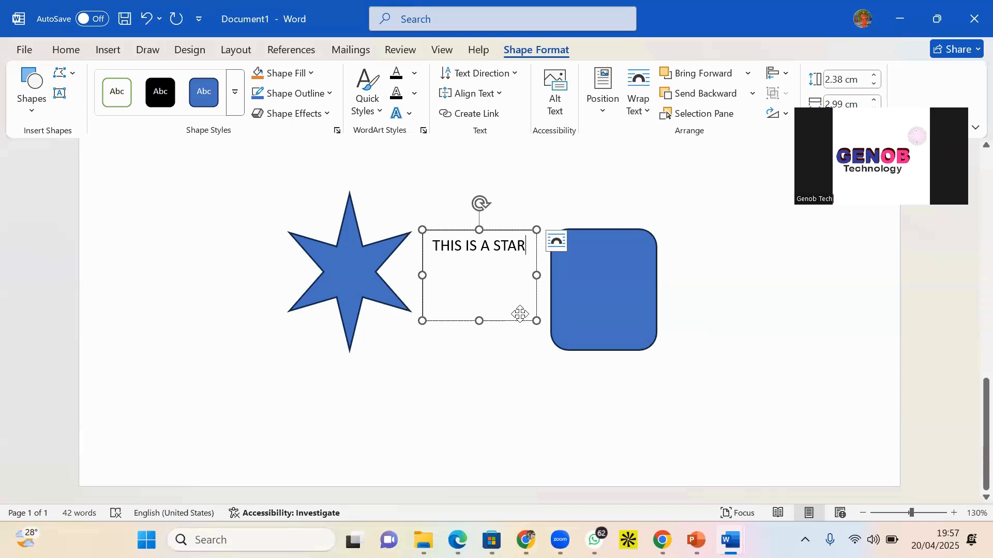
- Shrink the text box to about 0.91 cm high and place it across the middle of the six-pointed star
drag(500, 321, 388, 323)
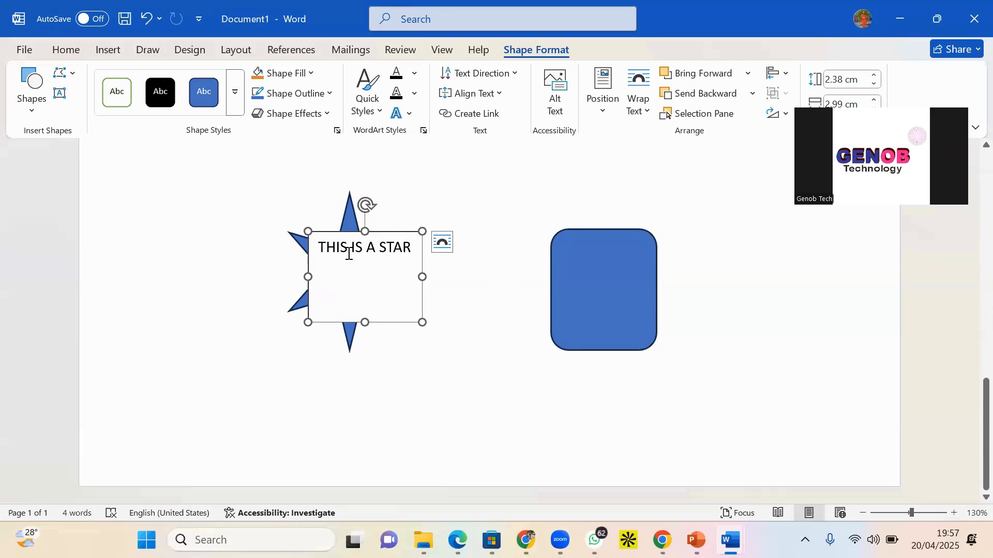
drag(352, 295, 356, 267)
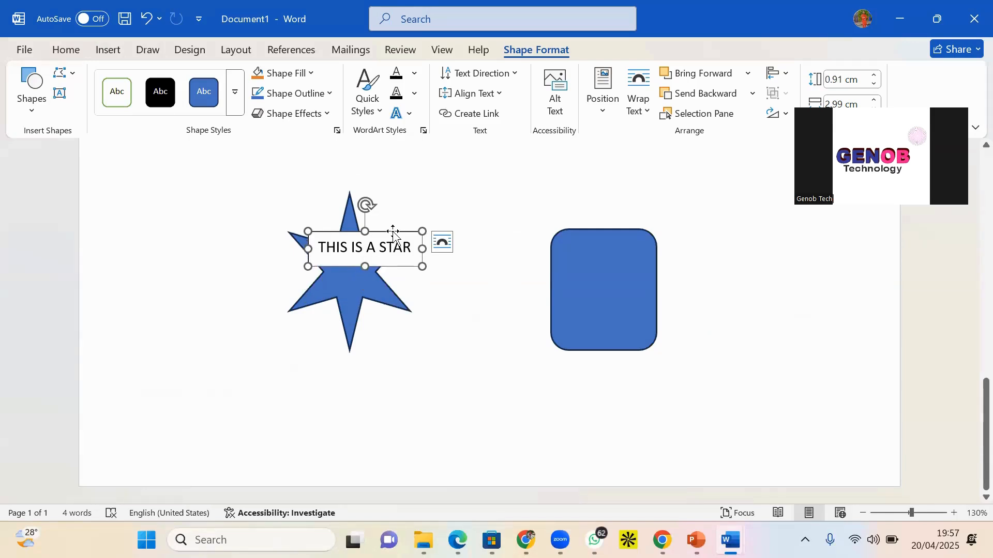
drag(393, 232, 389, 257)
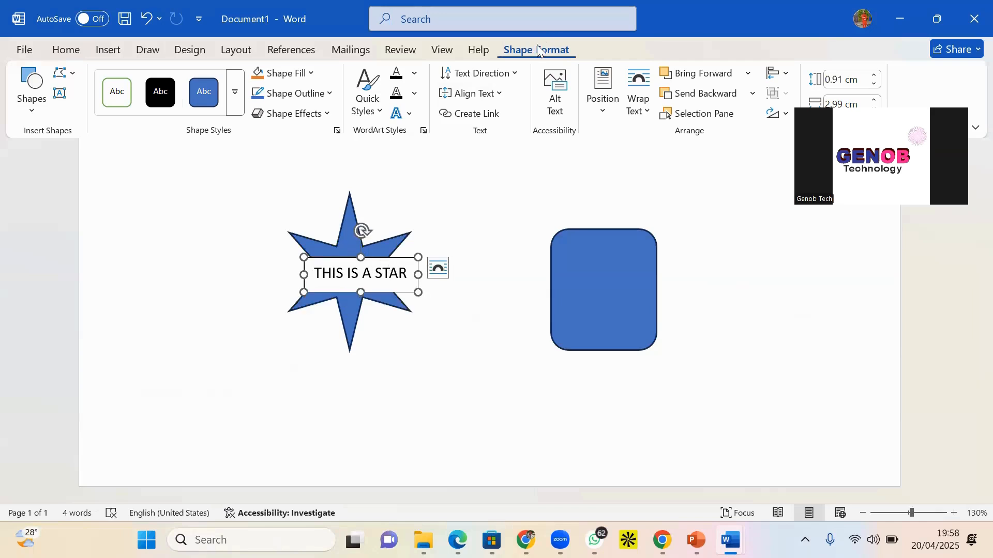
- Remove the text box's fill and outline, placing it just below the star
click(286, 74)
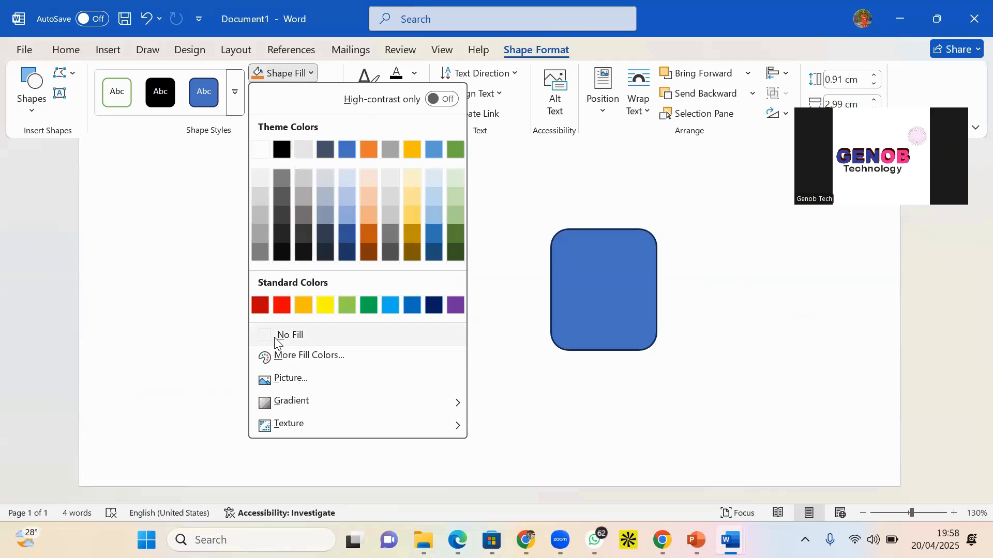
click(274, 337)
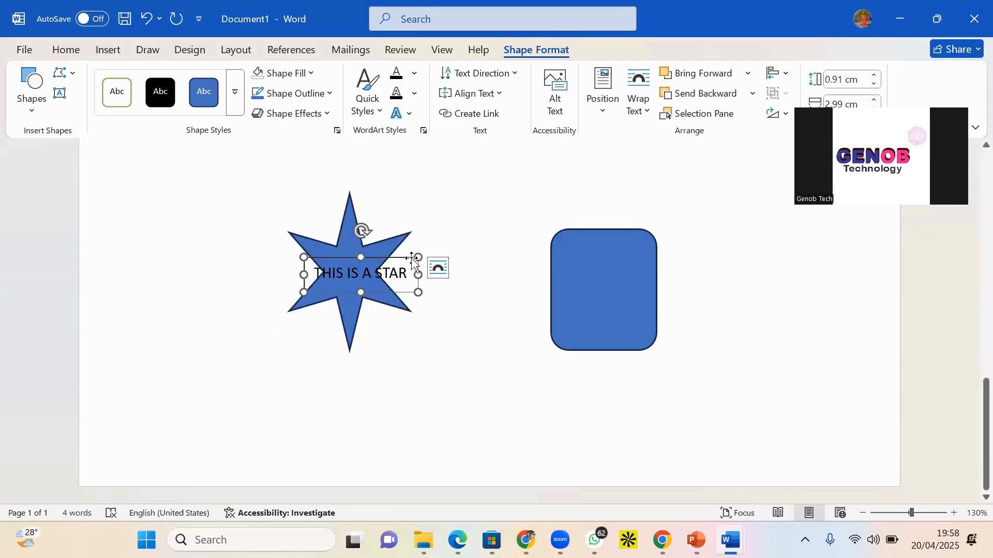
drag(412, 261, 398, 350)
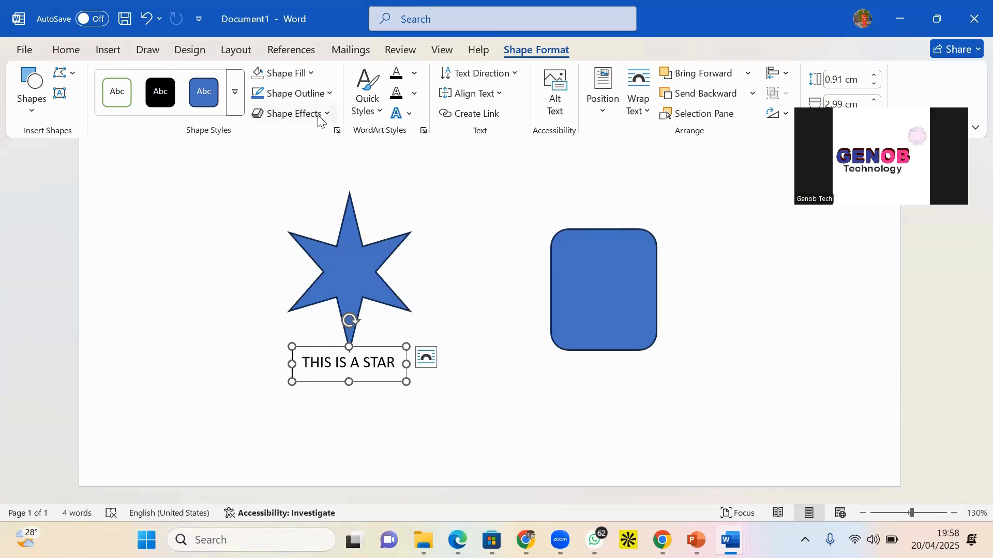
click(317, 98)
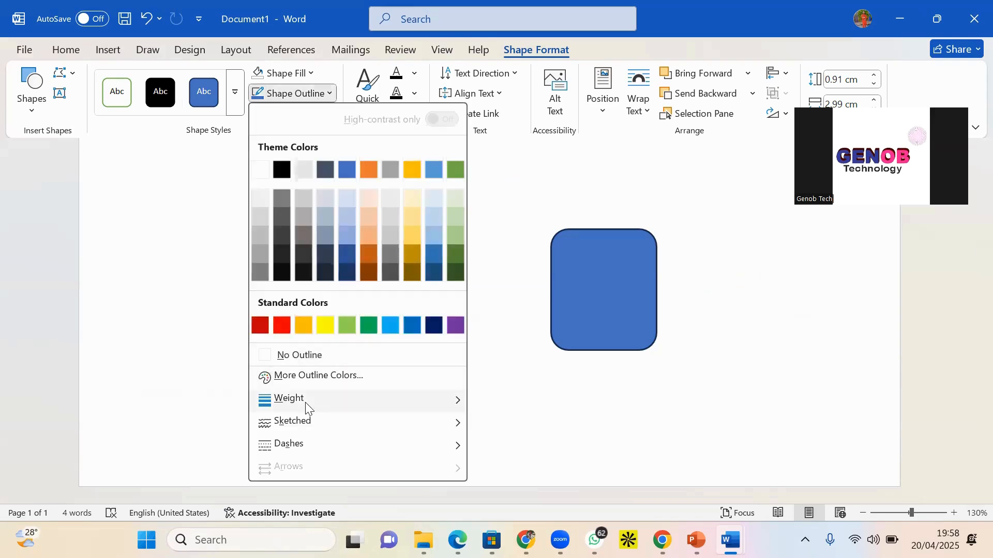
click(290, 356)
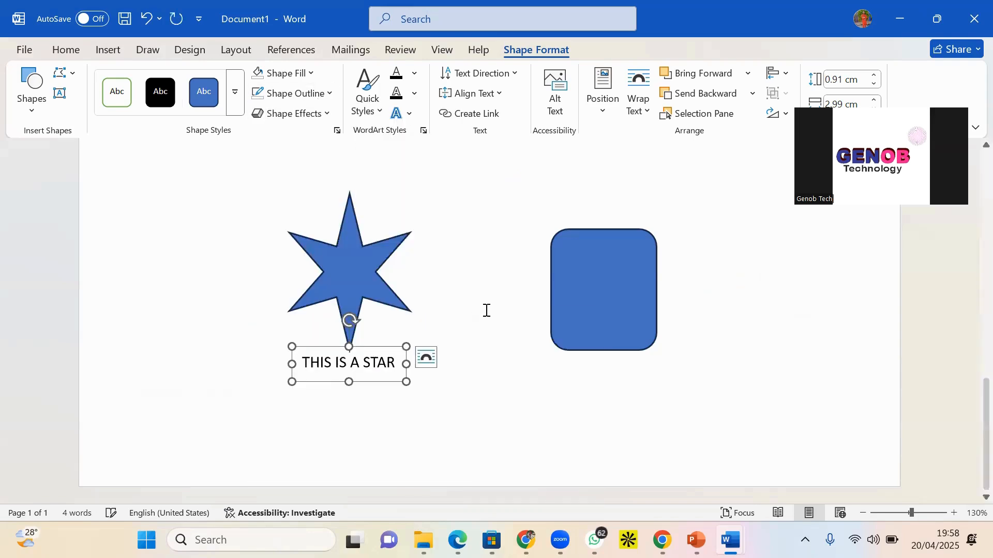
- Move the THIS IS A STAR text box back onto the middle of the star
scroll(416, 357, down, 10)
click(415, 354)
scroll(384, 347, down, 7)
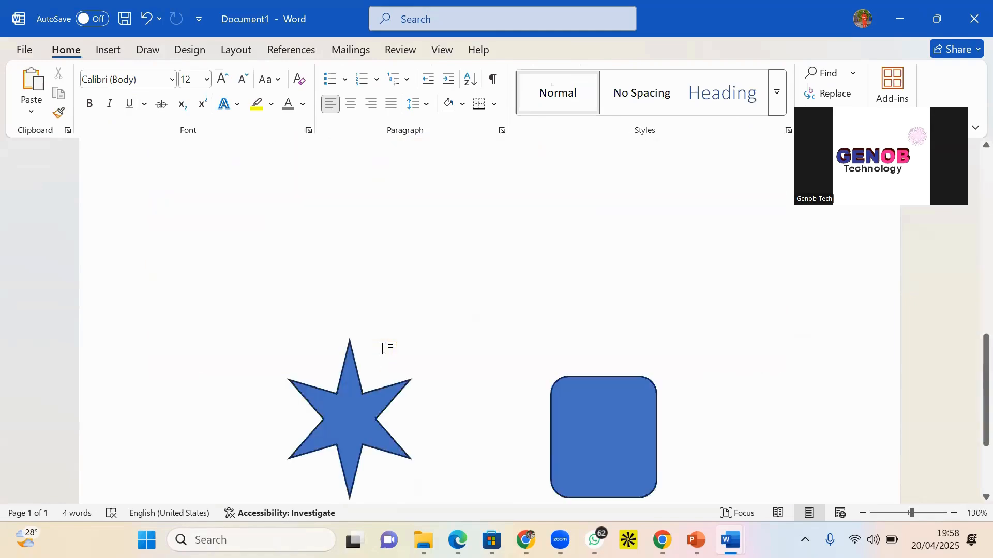
scroll(345, 403, down, 3)
click(346, 363)
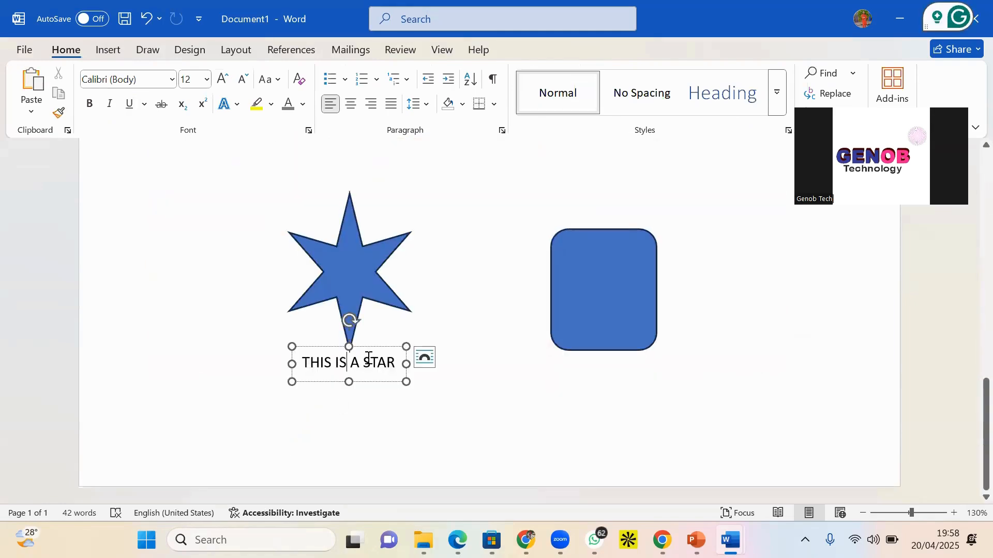
drag(370, 347, 370, 259)
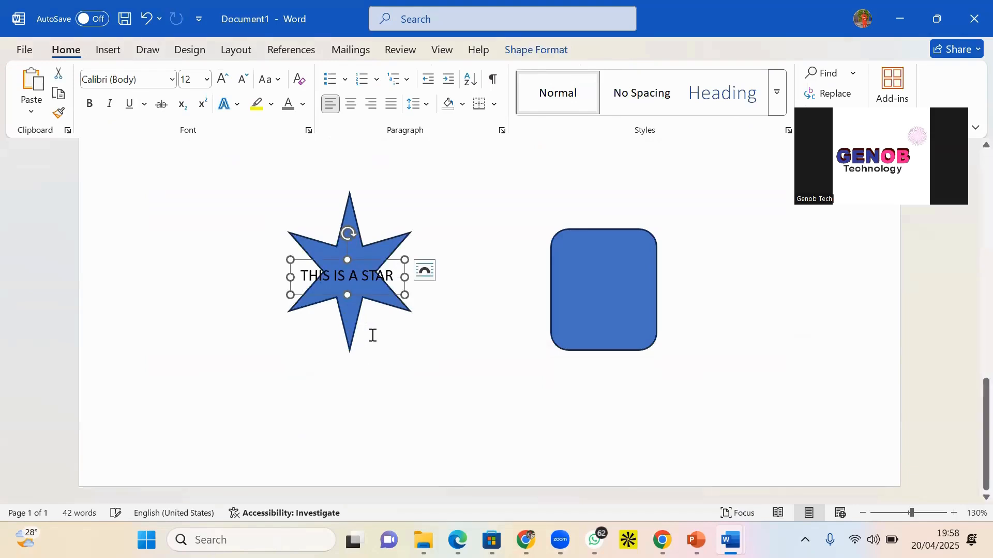
- Deselect the text box and look over the page from the paragraph text down to the labelled star
click(375, 370)
scroll(370, 363, down, 7)
scroll(474, 170, up, 5)
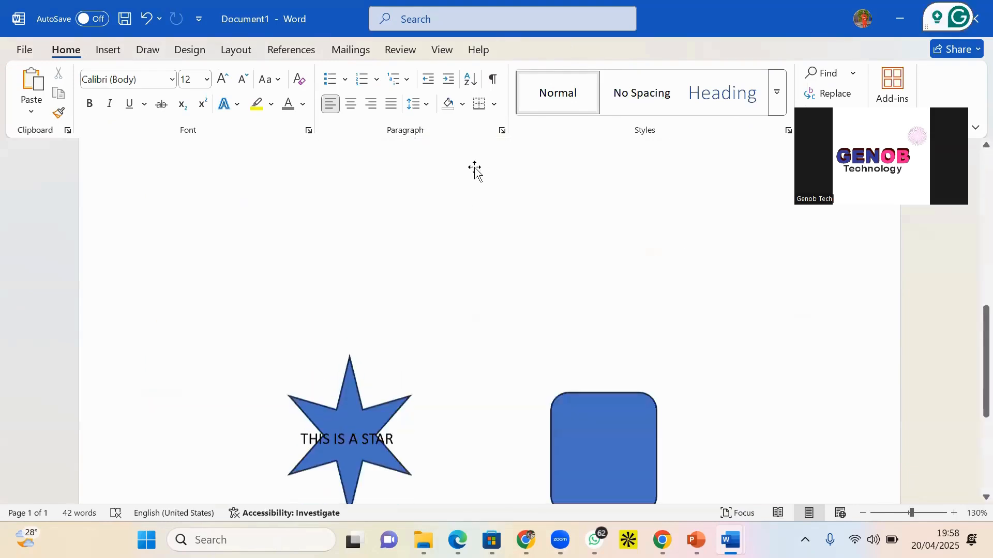
scroll(468, 251, up, 1)
click(468, 247)
key(ctrl+z)
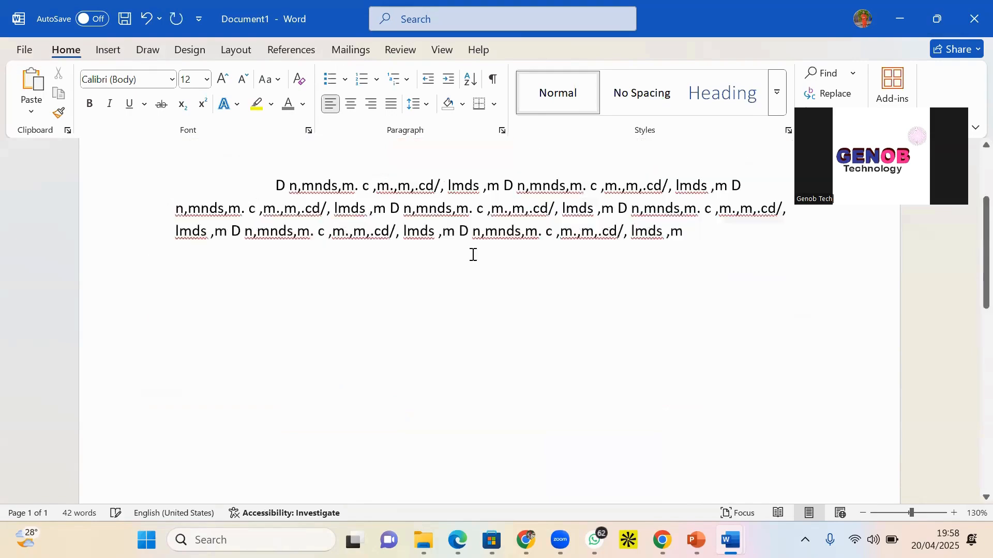
scroll(455, 261, up, 2)
scroll(421, 271, down, 10)
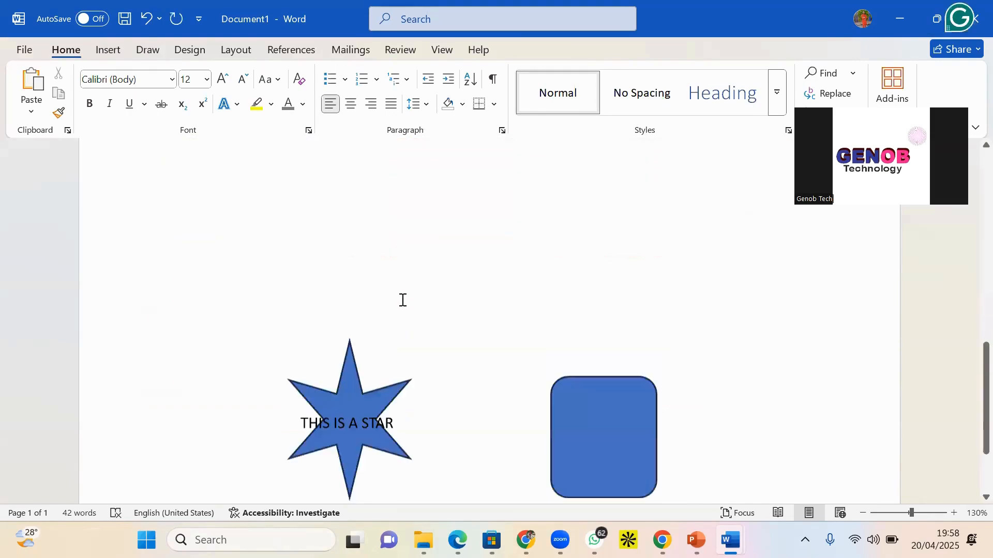
- Move the THIS IS A STAR text box off the star to just above the rounded rectangle
click(335, 387)
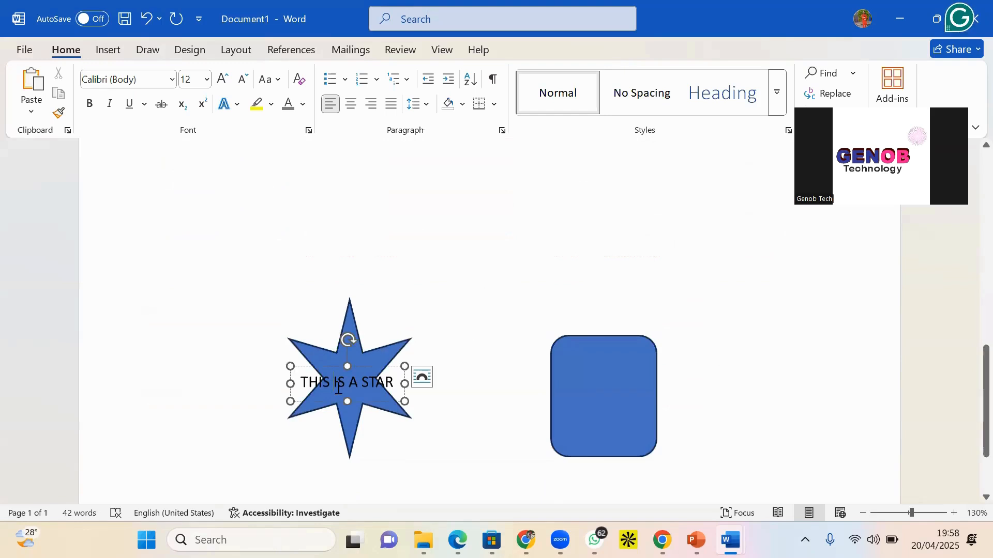
click(390, 368)
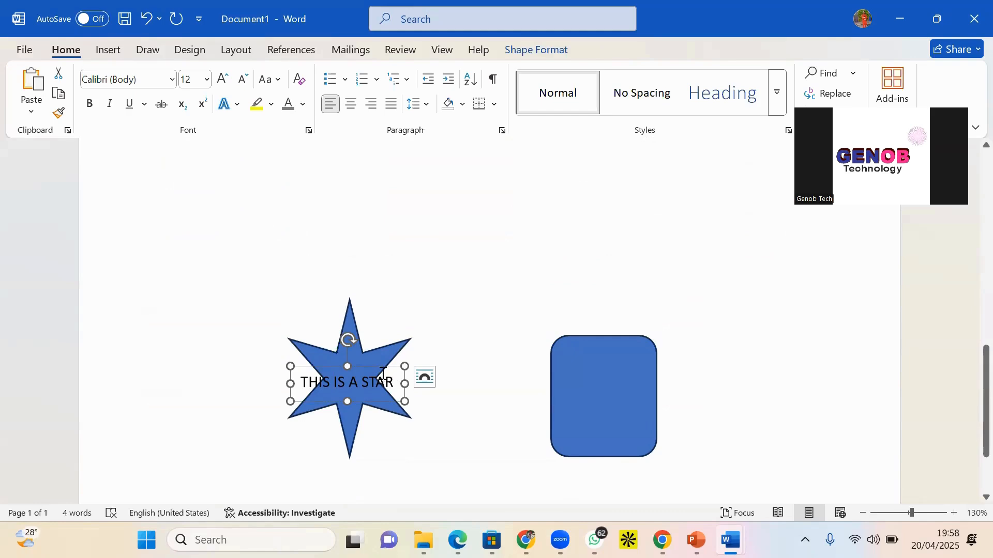
drag(383, 369, 615, 299)
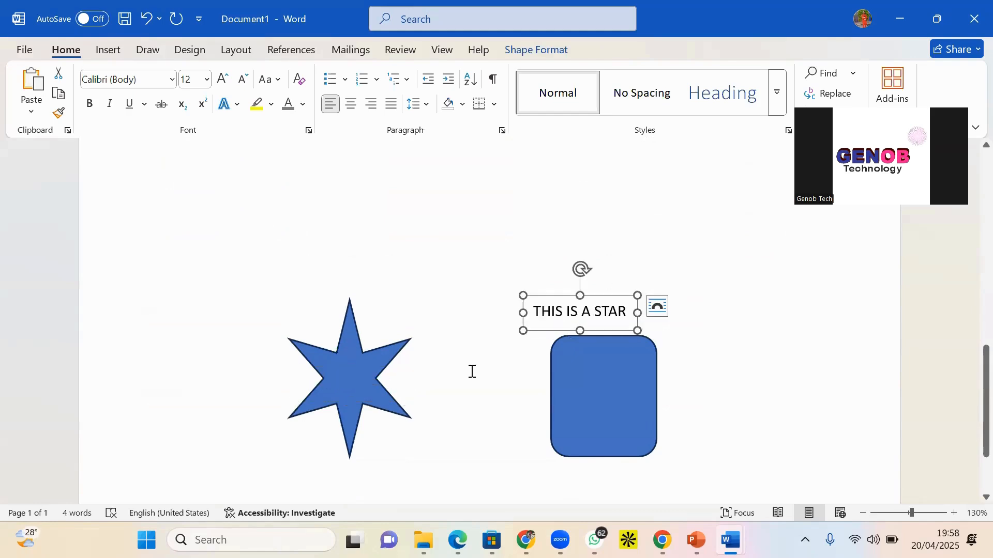
- Apply the green preset shape style to the six-pointed star, and change its fill to the standard red
click(350, 379)
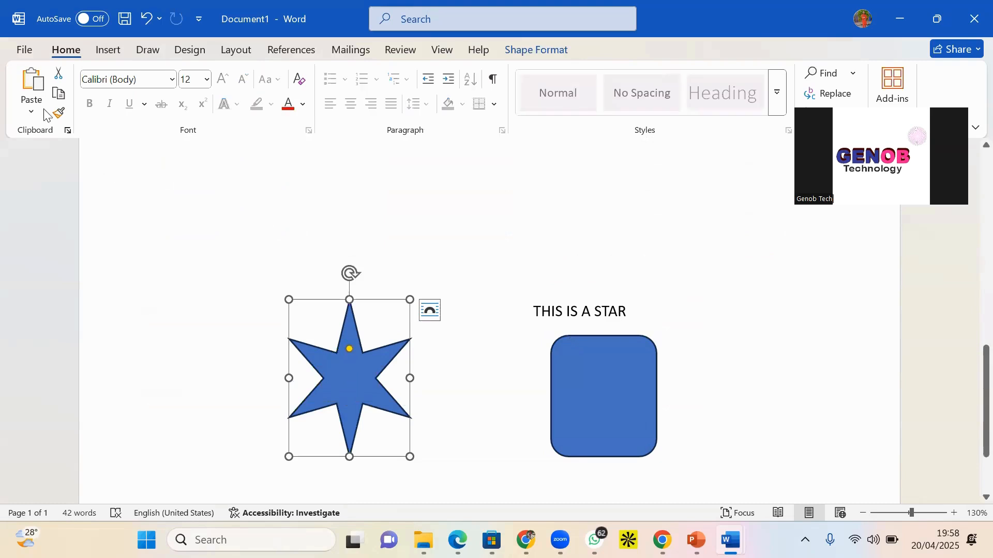
click(546, 52)
click(117, 91)
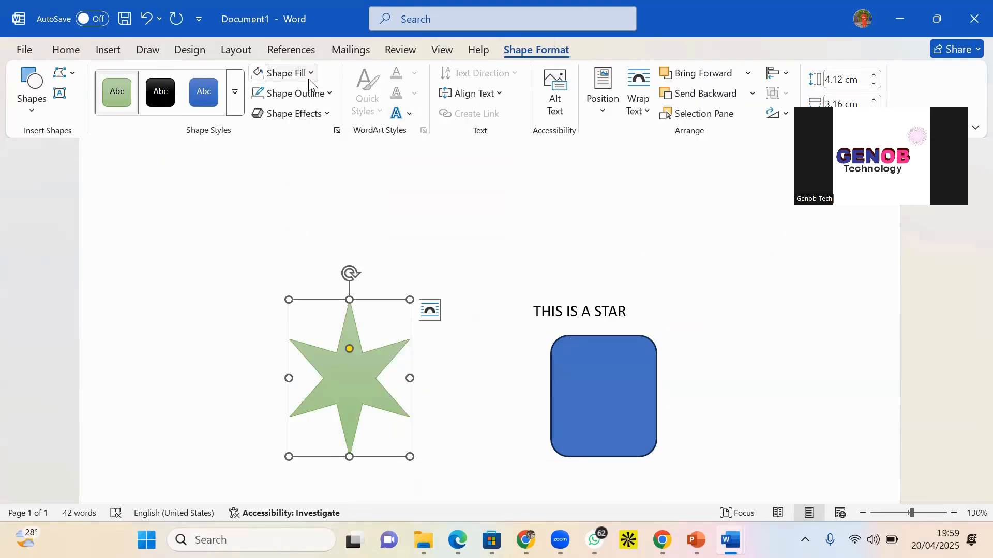
click(309, 73)
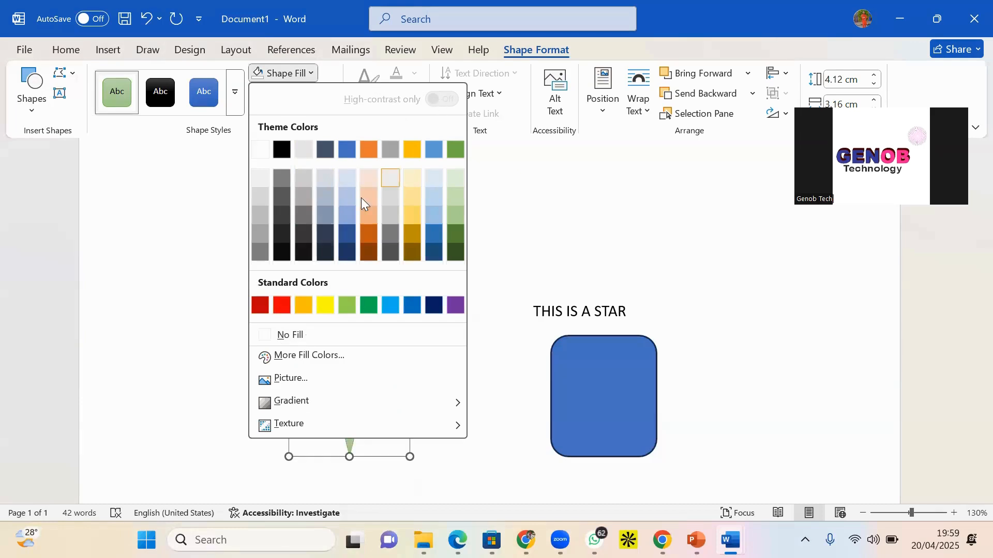
click(282, 305)
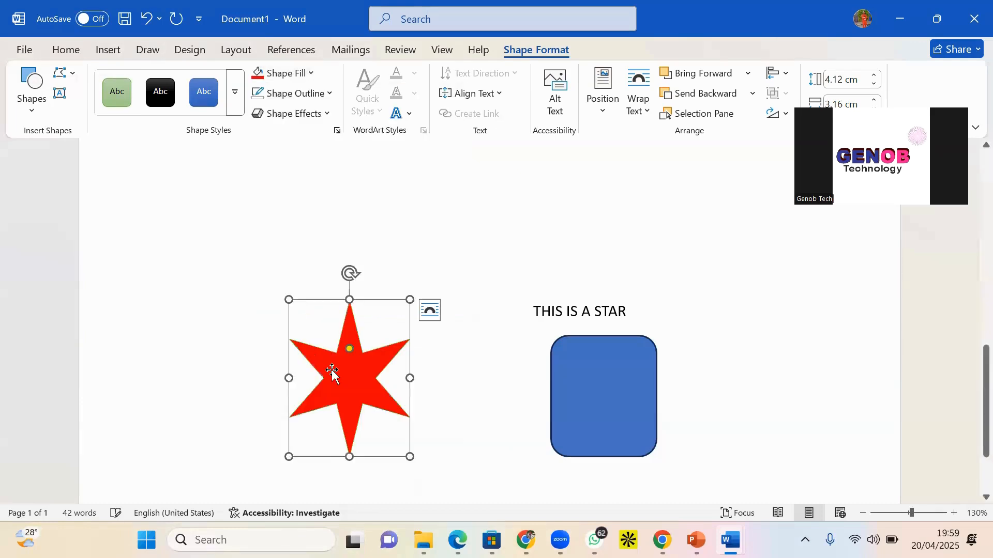
- Open the outline colour choices for the red star
click(287, 105)
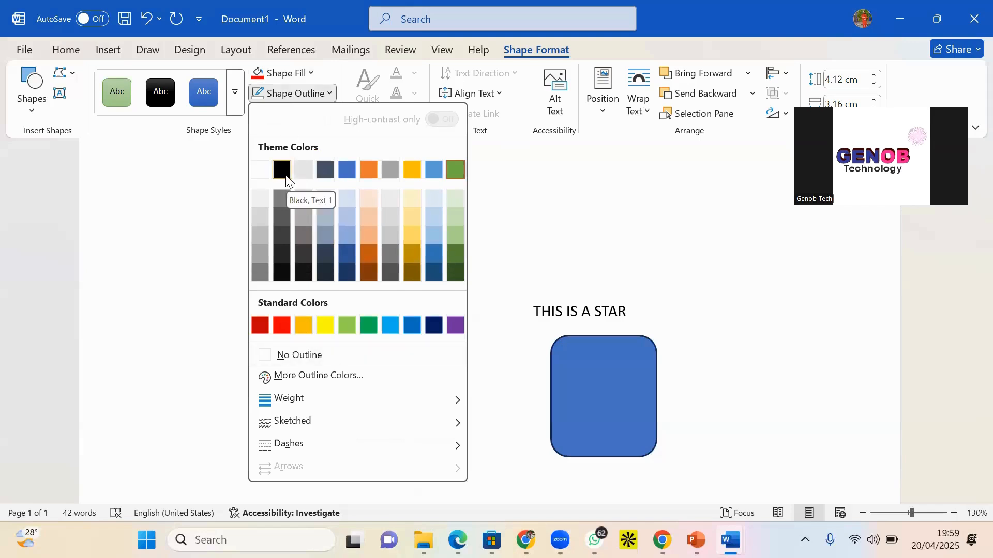
- Give the red star a black 3 pt outline and move it slightly higher on the page
click(315, 235)
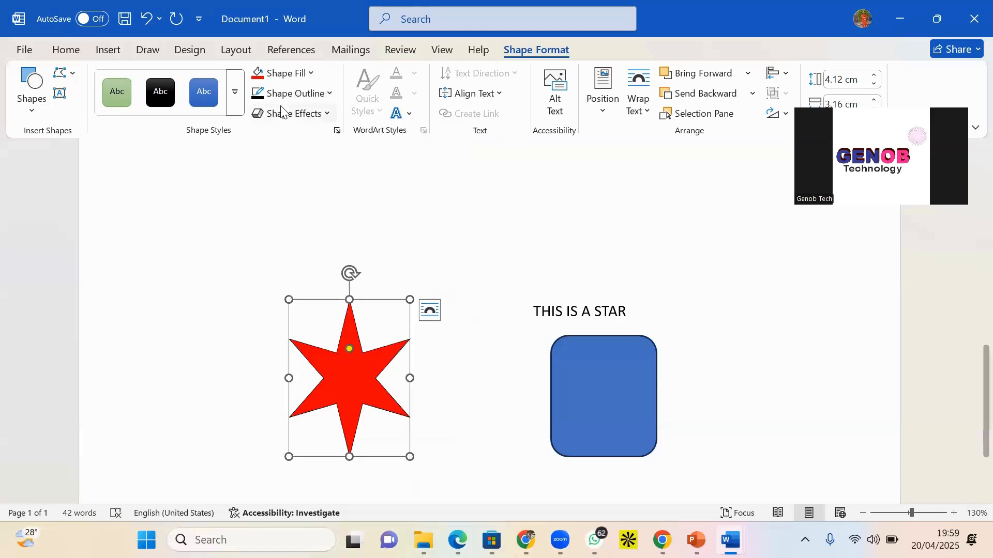
drag(341, 346, 343, 291)
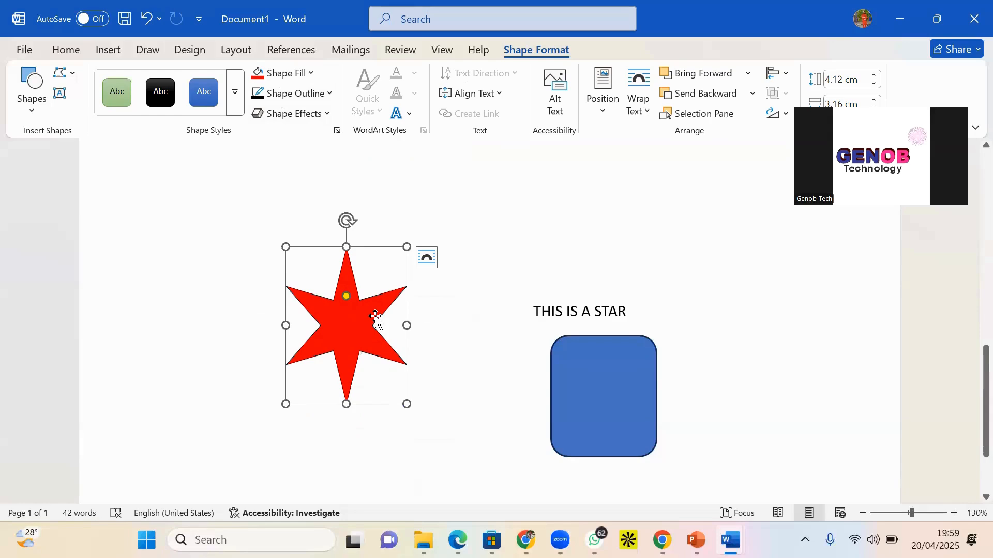
click(331, 99)
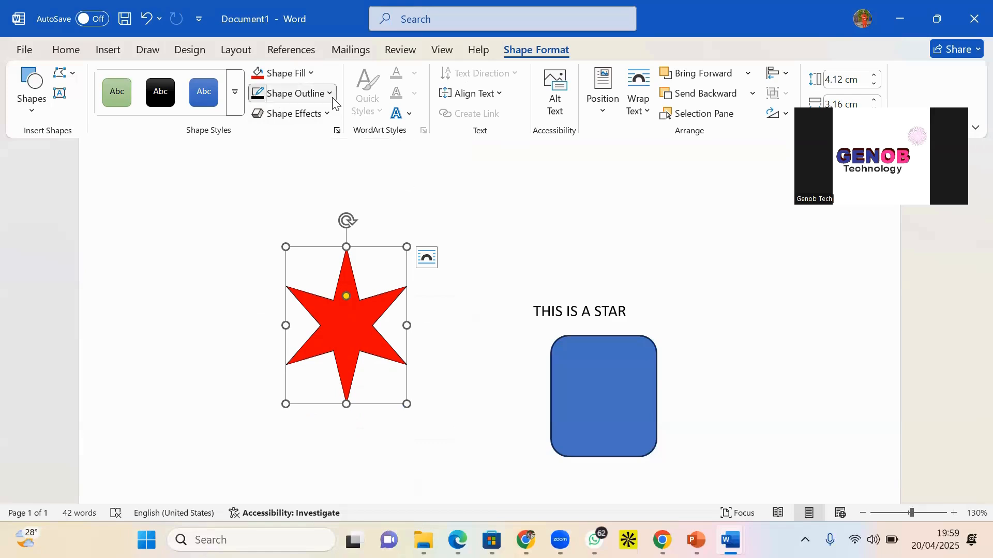
mouse_move(310, 403)
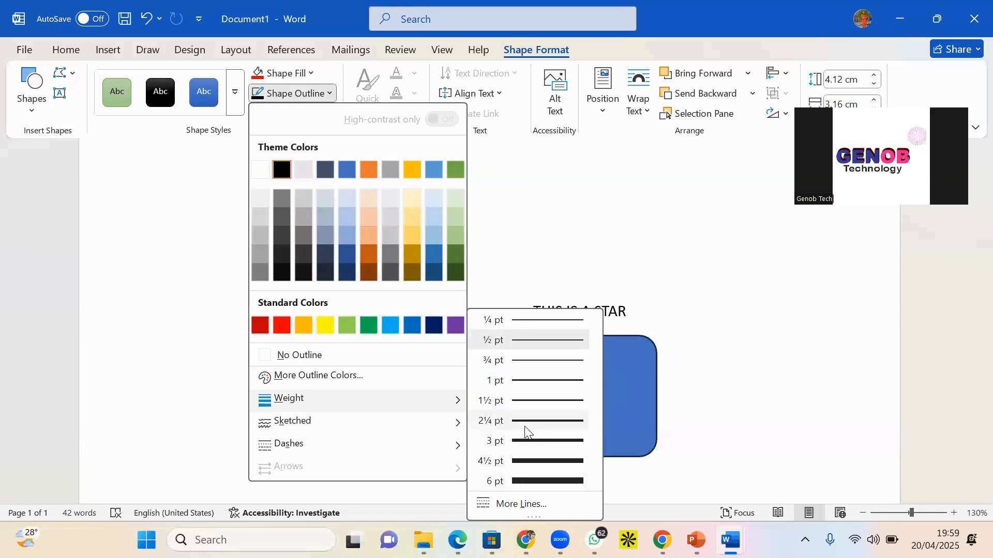
click(524, 444)
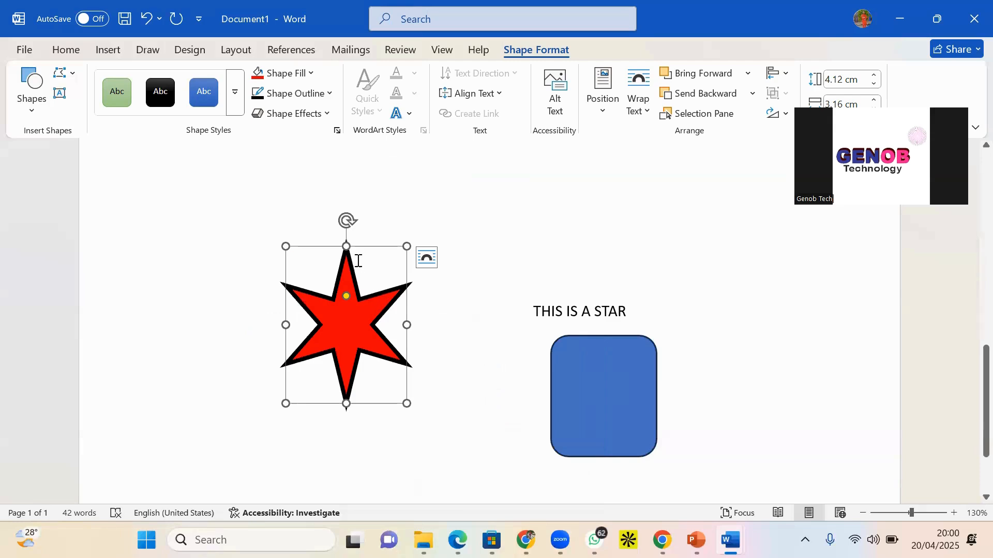
- Change the star's outline colour to yellow and move the star slightly higher
click(330, 93)
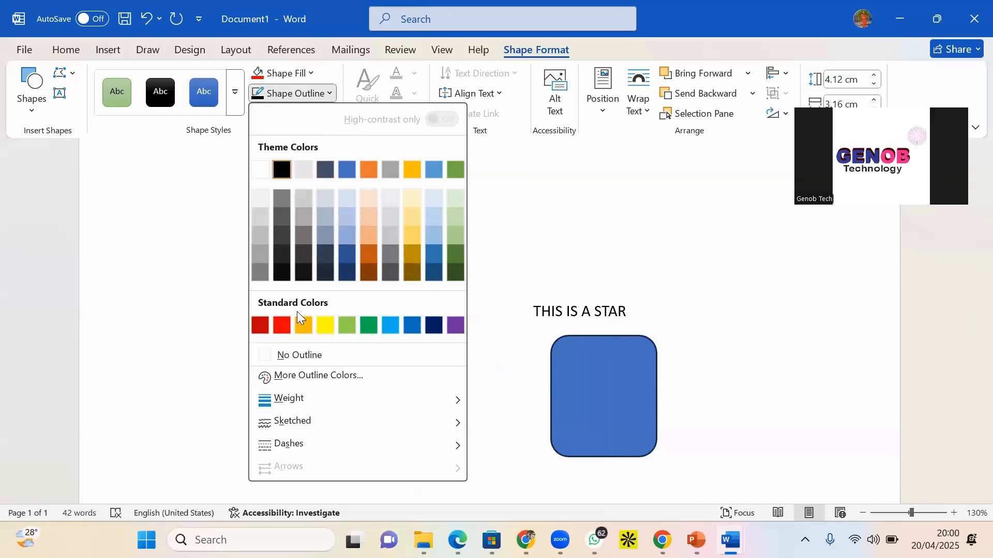
click(324, 325)
drag(357, 327, 363, 296)
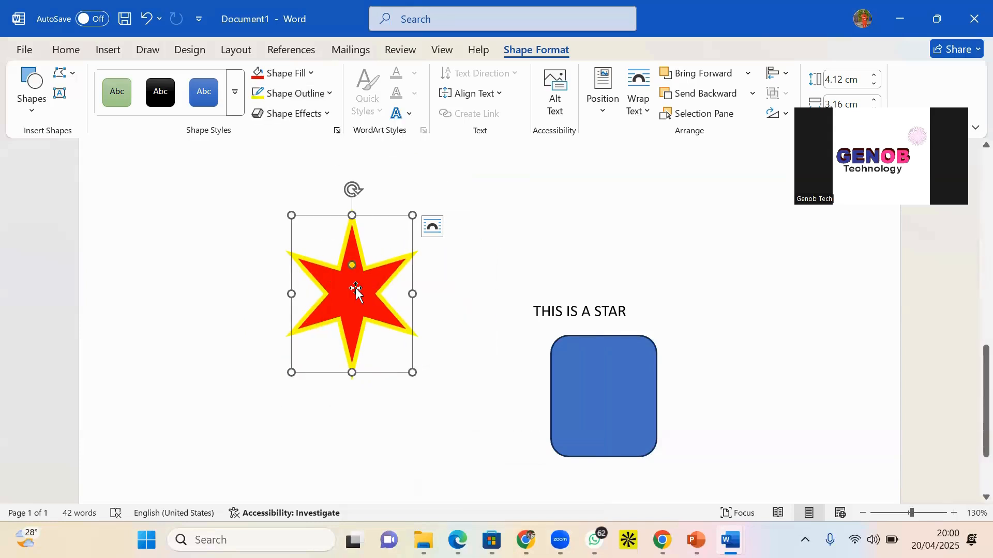
- Move the star toward the left margin and place the blue rounded rectangle beside it, clear of the caption text
drag(494, 356, 441, 312)
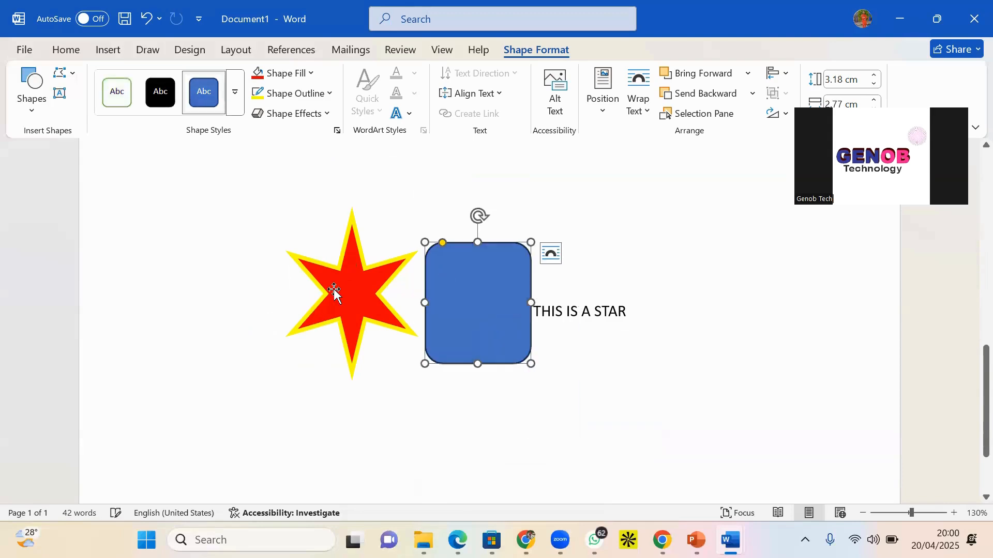
drag(334, 293, 236, 305)
click(509, 285)
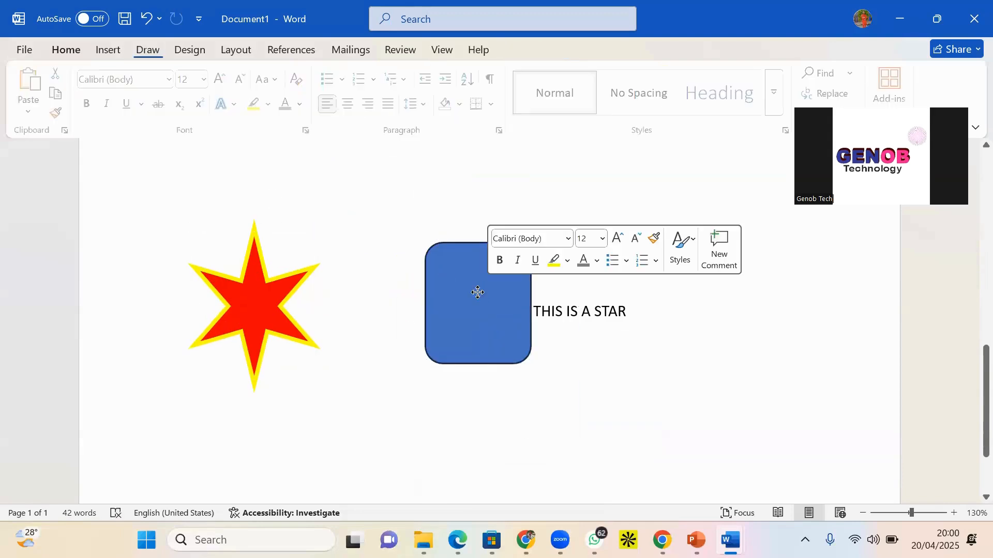
drag(477, 291, 394, 294)
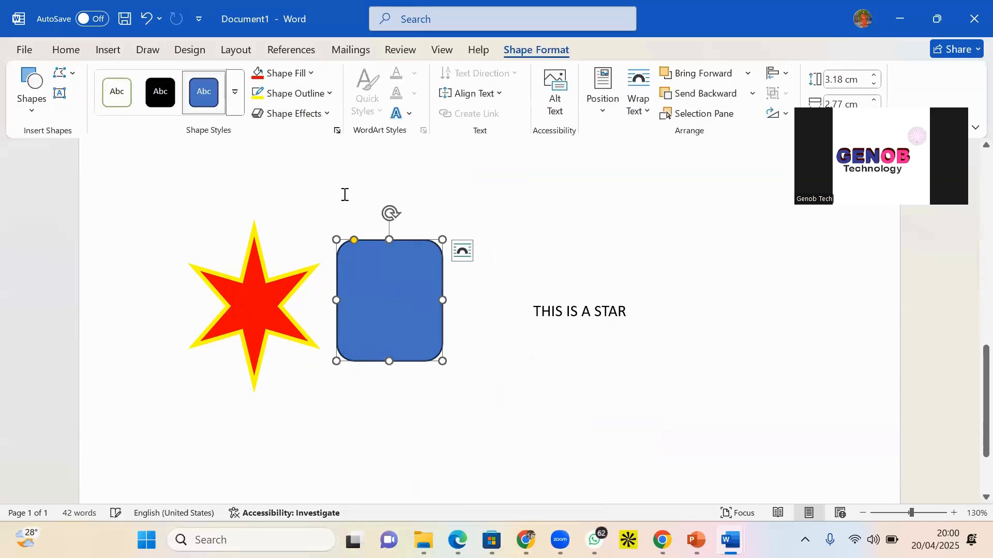
- Apply the bevelled preset shape effect, second in the first preset row, to the blue rounded rectangle
click(330, 115)
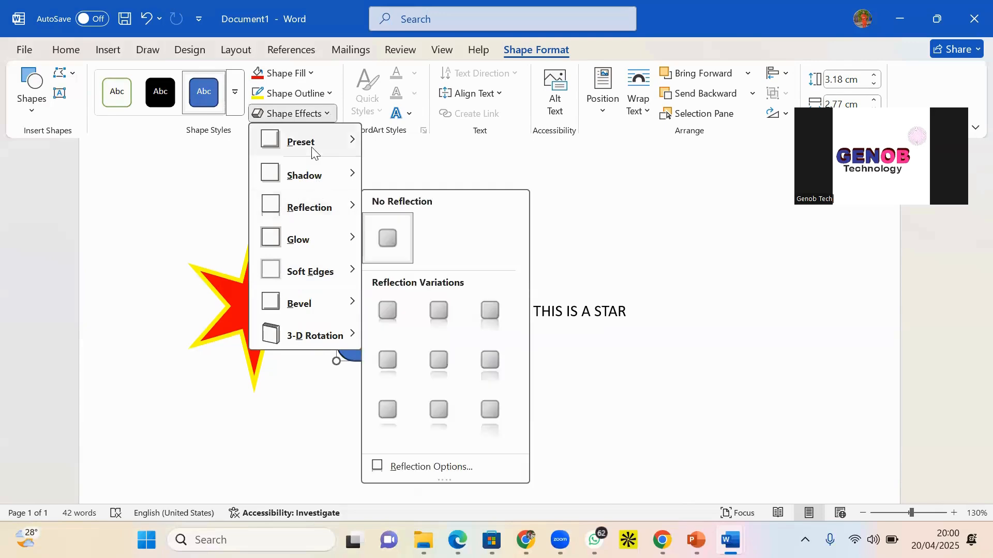
mouse_move(318, 180)
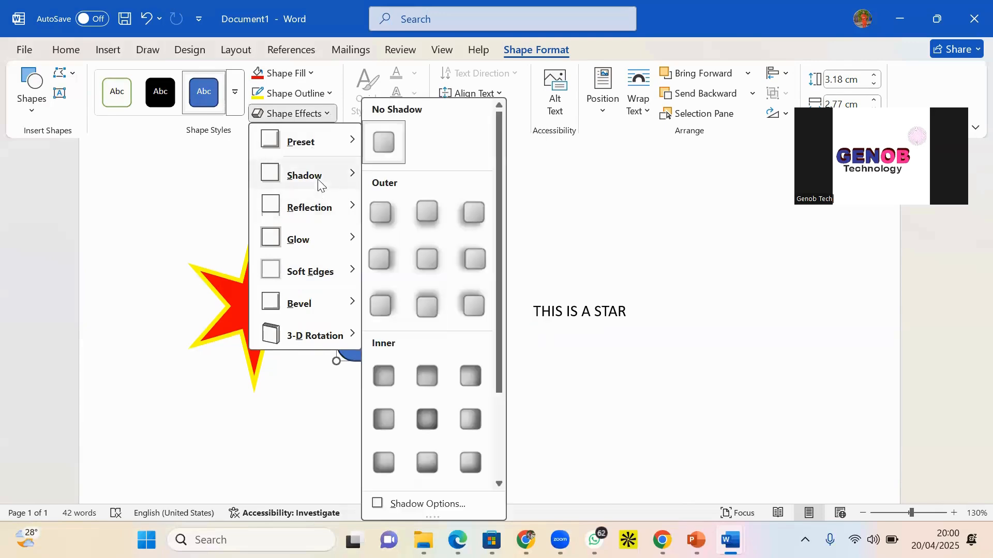
mouse_move(306, 155)
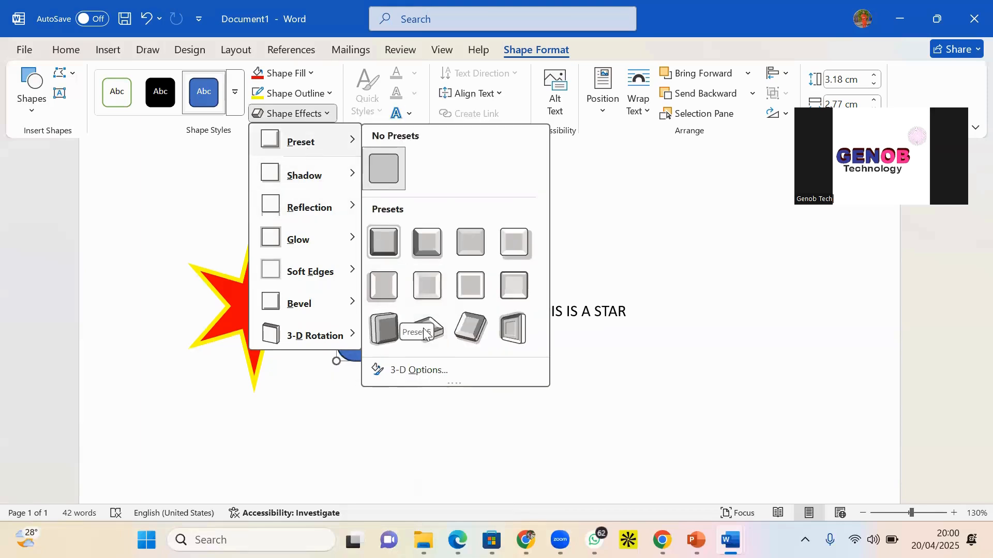
click(427, 287)
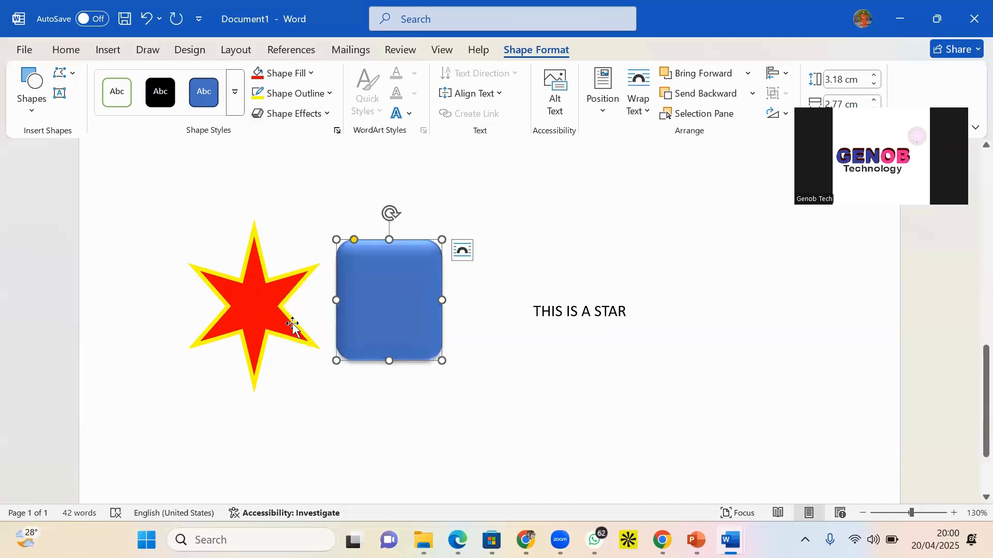
- Move the star farther left and give the blue rectangle the flat-lying 3-D preset effect, second in the last preset row
drag(280, 315, 229, 308)
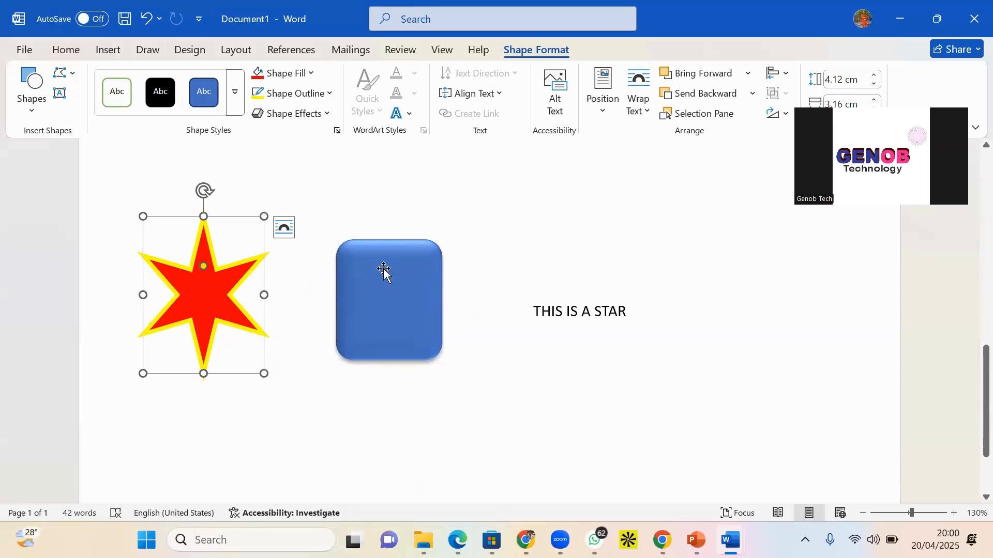
click(383, 295)
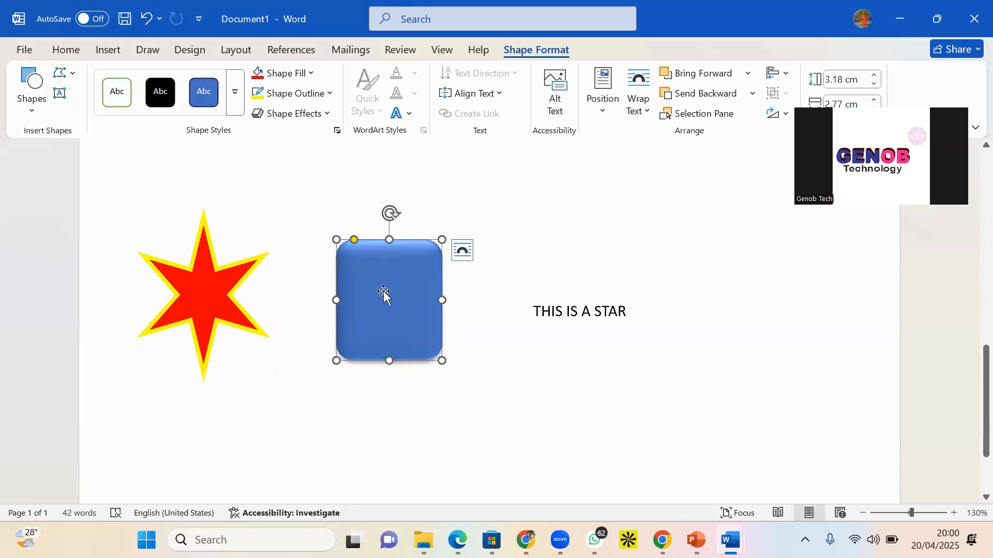
click(305, 114)
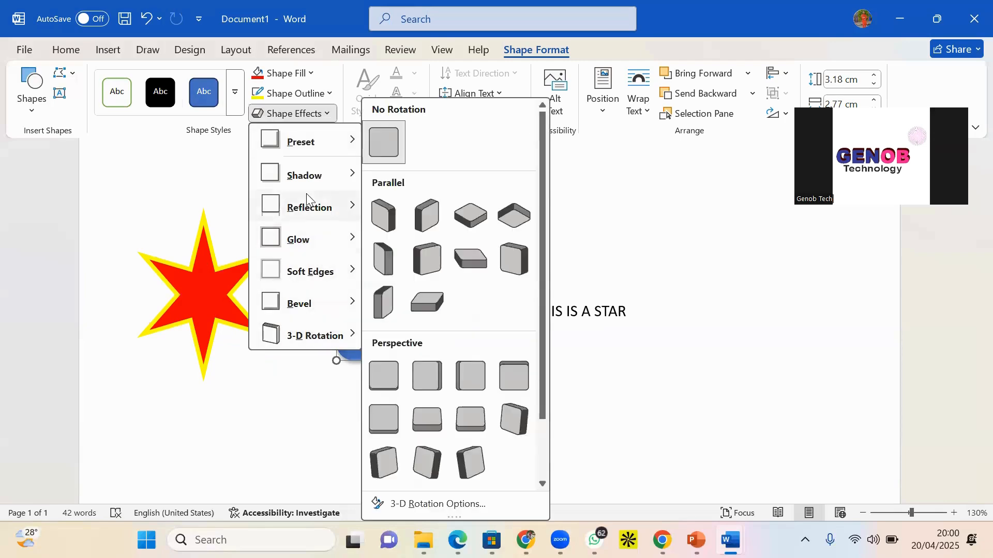
mouse_move(332, 149)
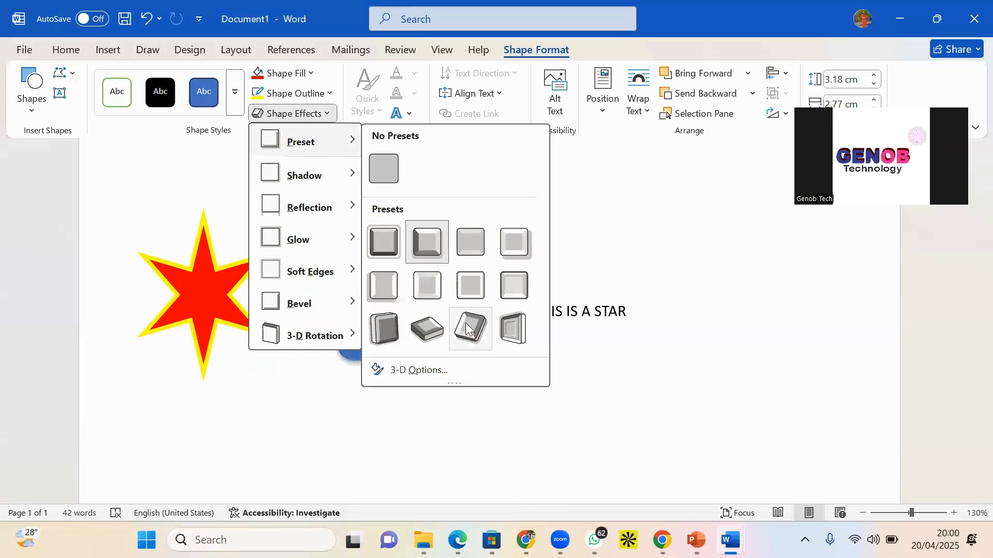
click(431, 339)
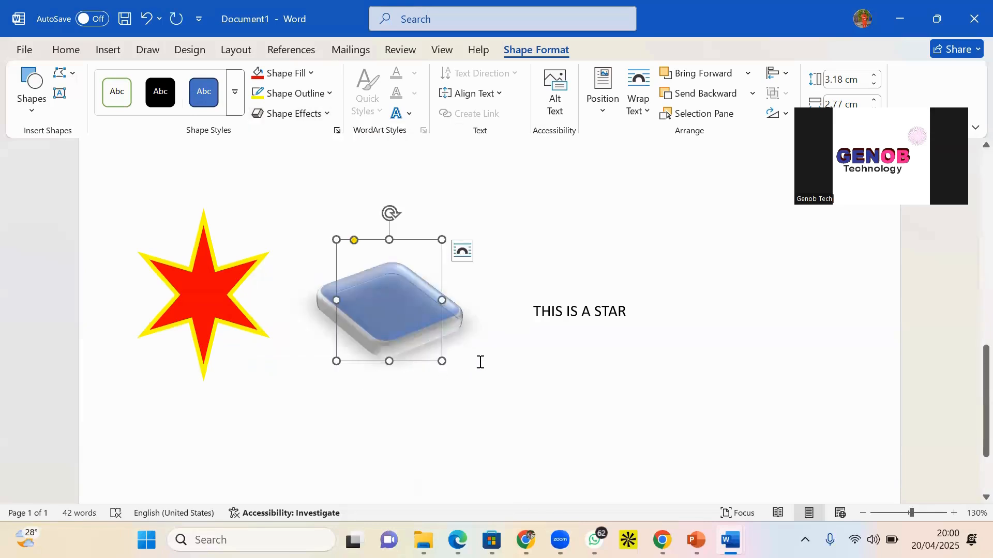
- Try to move the 3-D blue shape higher up the page and undo the move
scroll(465, 364, down, 5)
click(444, 368)
scroll(436, 348, up, 5)
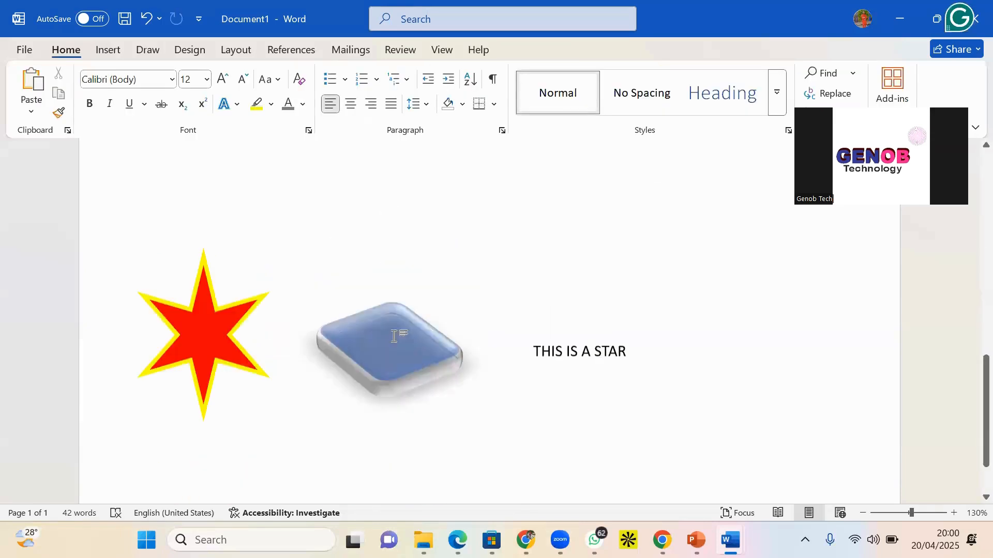
click(393, 265)
scroll(394, 269, up, 3)
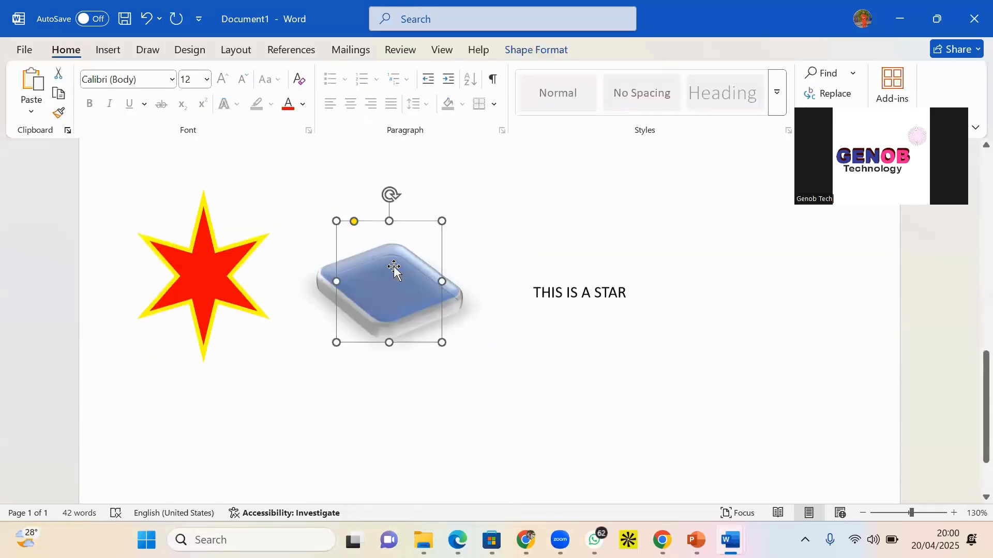
drag(395, 352, 355, 133)
key(ctrl+z)
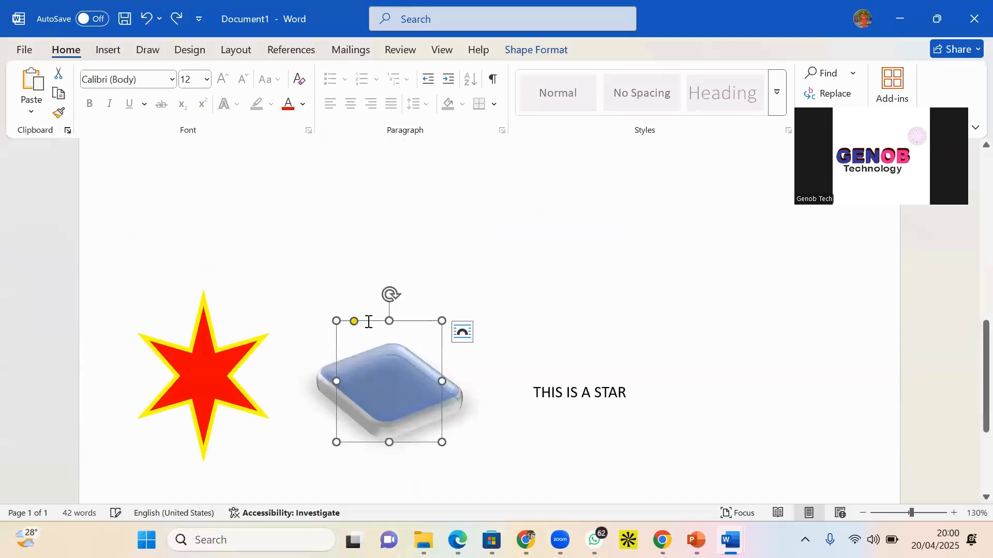
- Move the 3-D blue shape up the page so it overlaps the left half of the text paragraph
scroll(439, 432, up, 5)
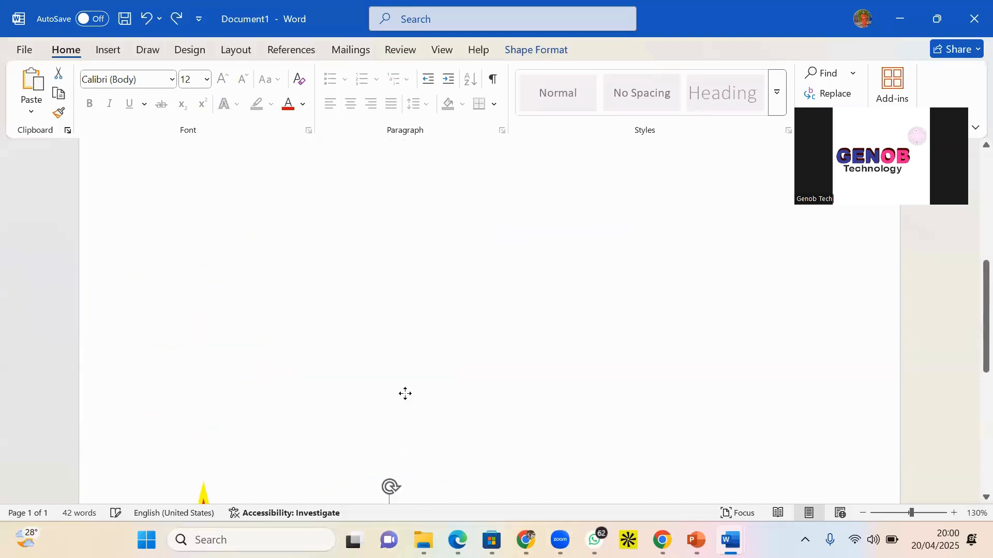
drag(390, 391, 381, 208)
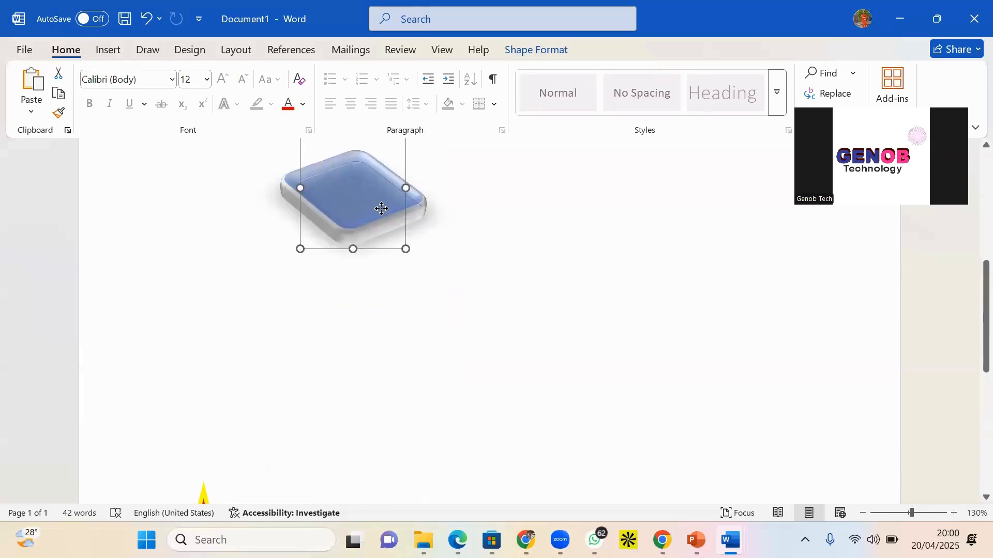
scroll(439, 297, up, 3)
drag(383, 352, 410, 159)
scroll(435, 259, up, 2)
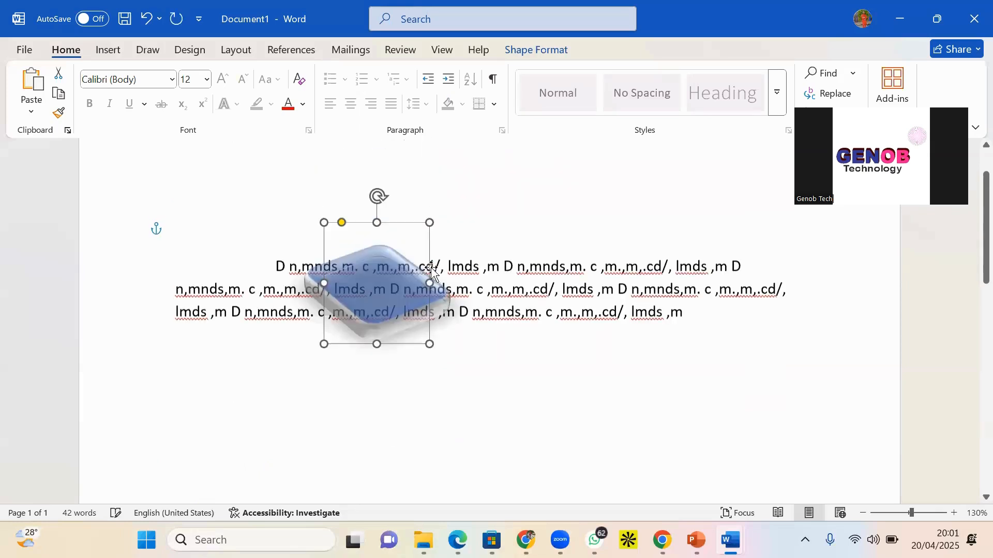
drag(382, 202, 384, 231)
click(388, 243)
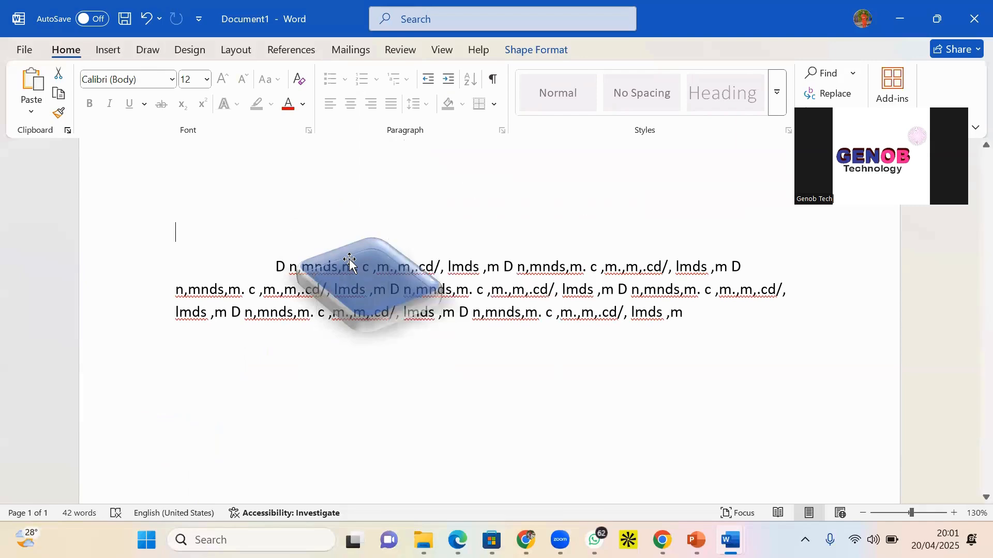
- Set the text wrapping of the blue shape over the paragraph to Behind Text
click(367, 246)
right_click(367, 246)
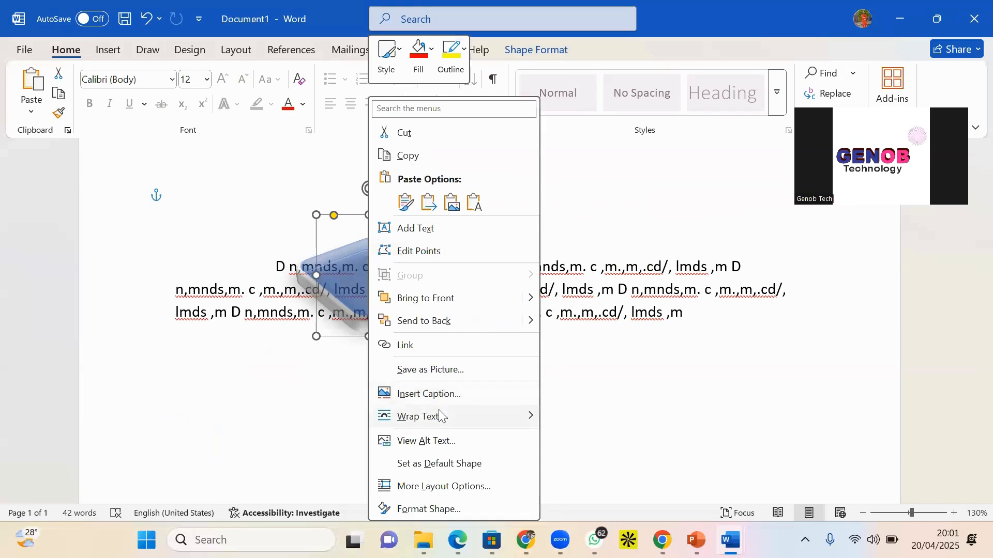
mouse_move(444, 419)
click(578, 370)
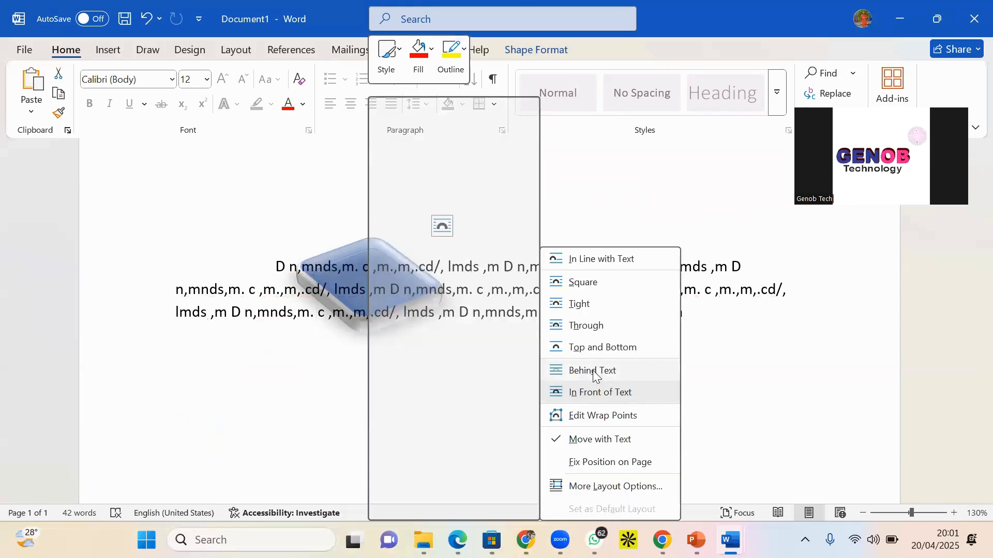
click(594, 374)
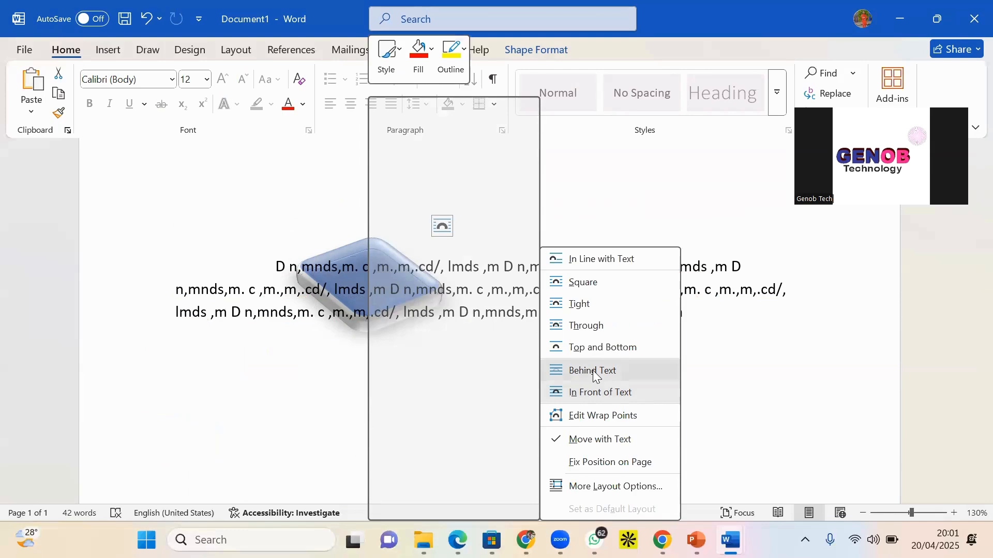
click(345, 240)
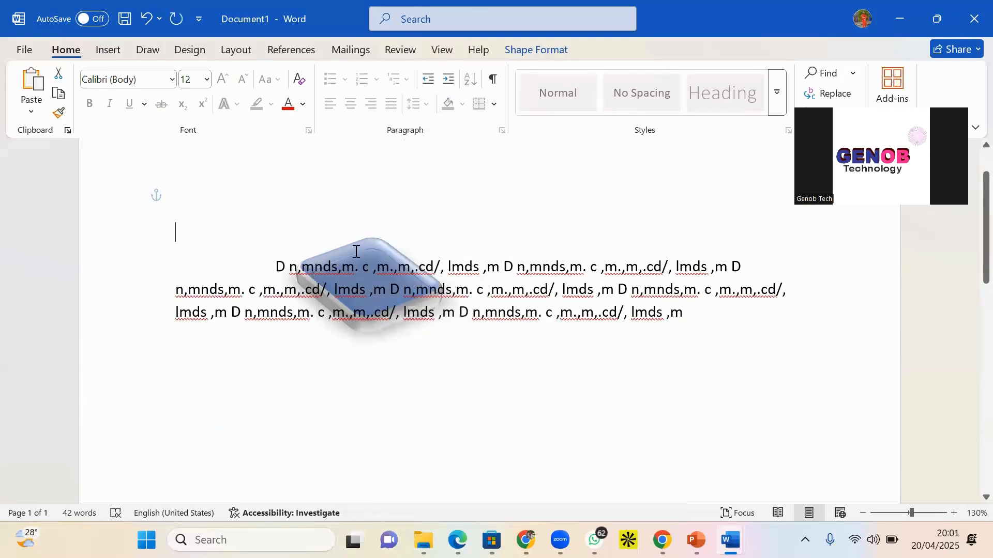
- Set the blue shape's text wrapping to In Front of Text and keep the shape selected
right_click(349, 242)
key(Escape)
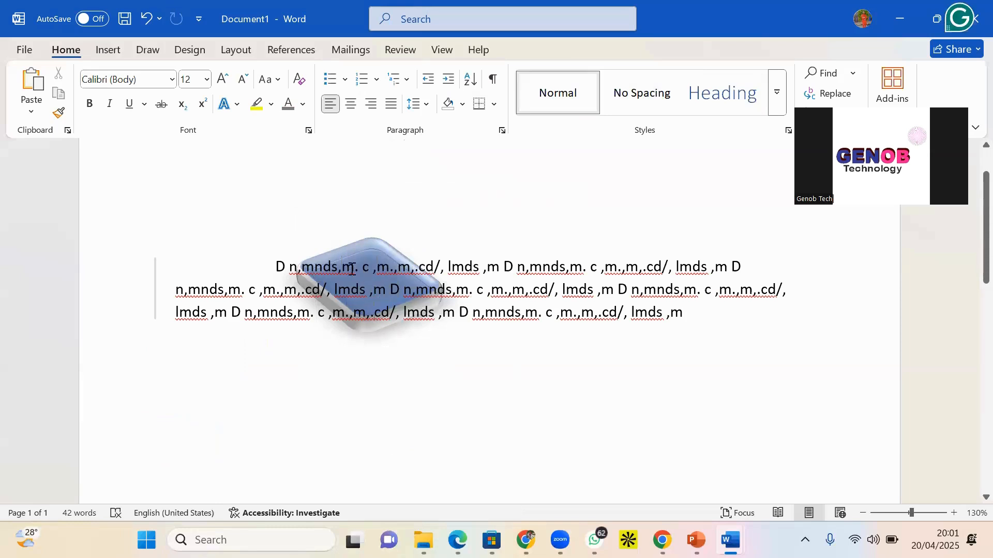
click(374, 250)
right_click(374, 243)
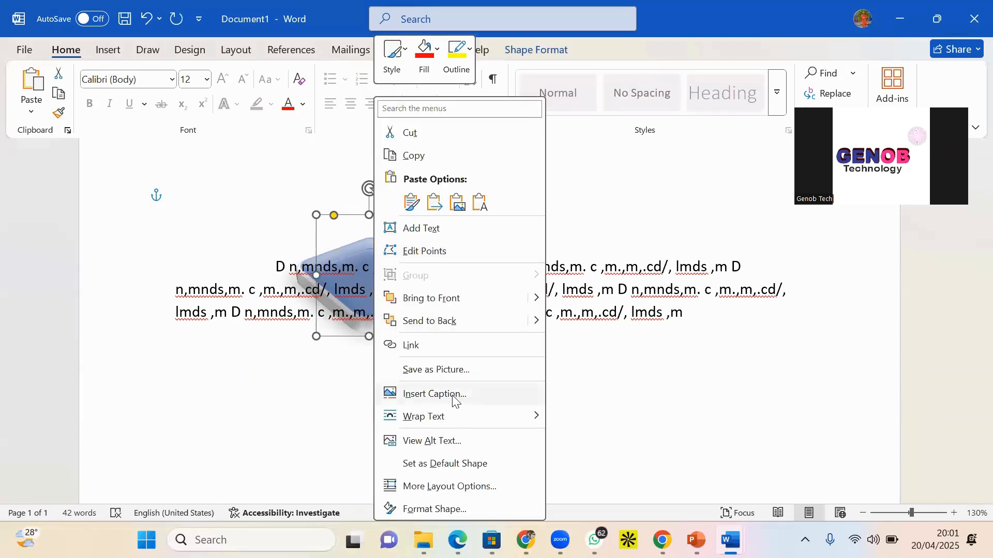
mouse_move(457, 420)
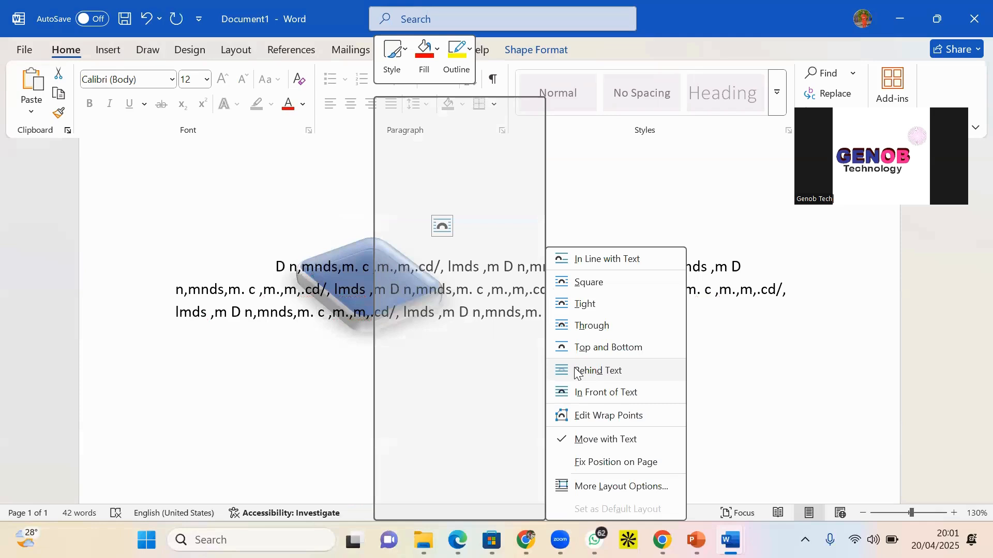
click(599, 393)
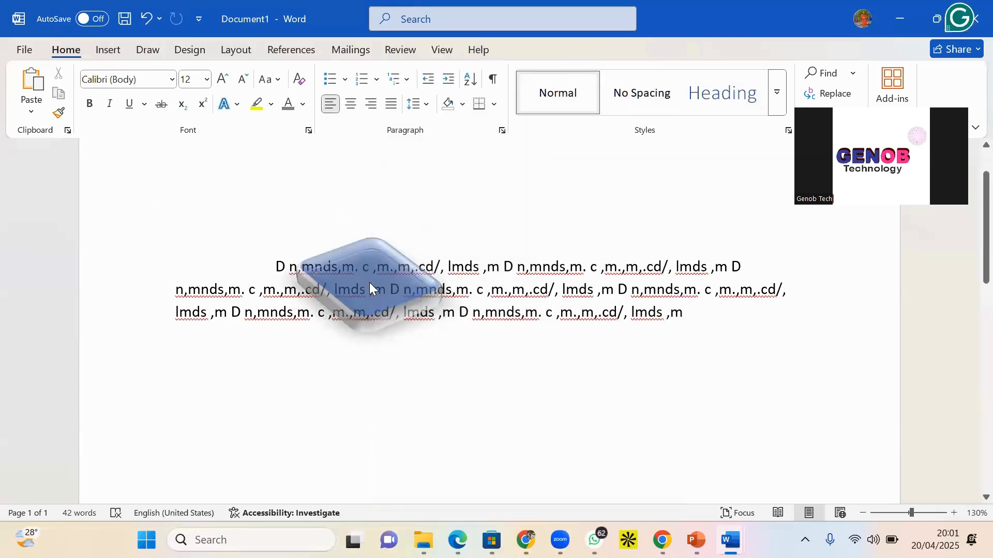
click(367, 261)
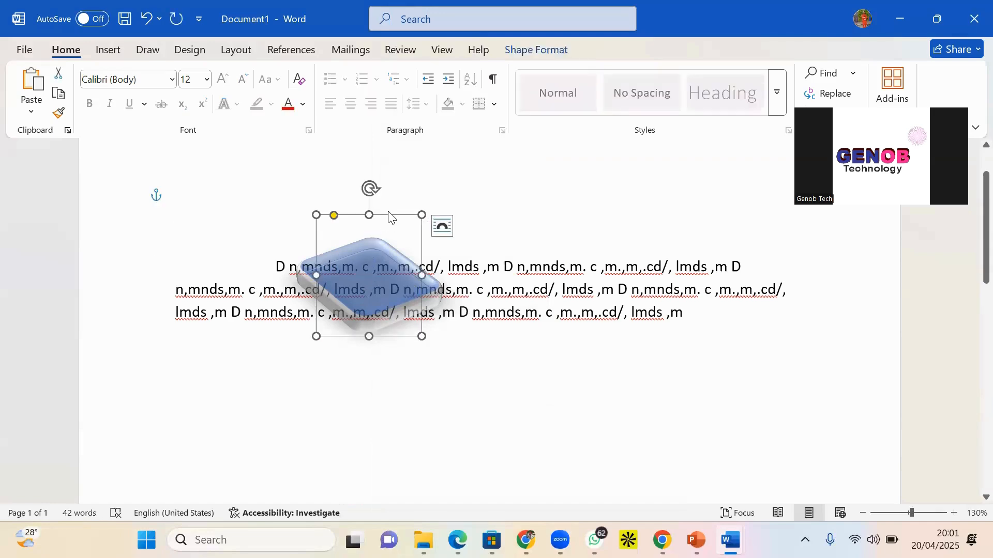
- Remove the blue shape's preset 3-D effect with No Presets and reposition it over the middle of the paragraph
drag(391, 218, 356, 231)
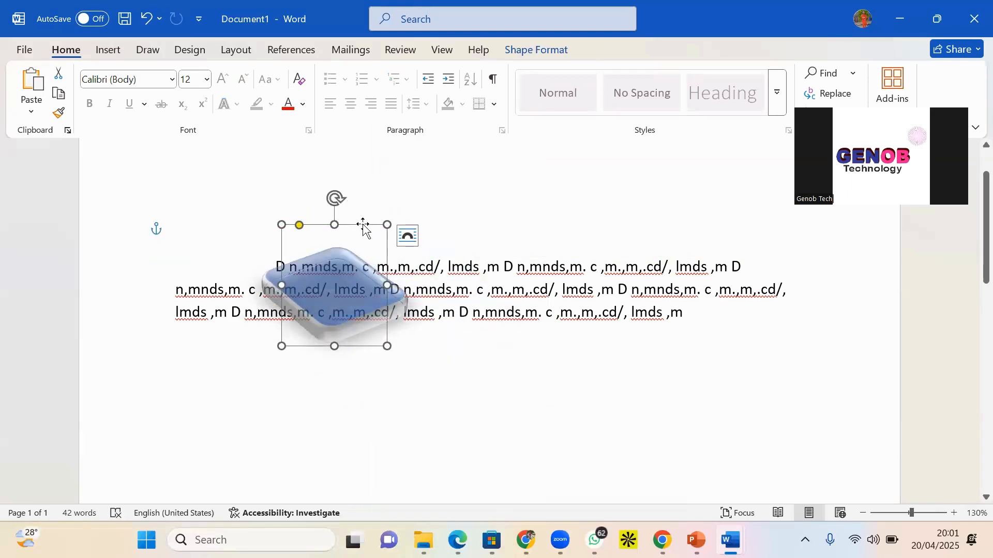
click(536, 50)
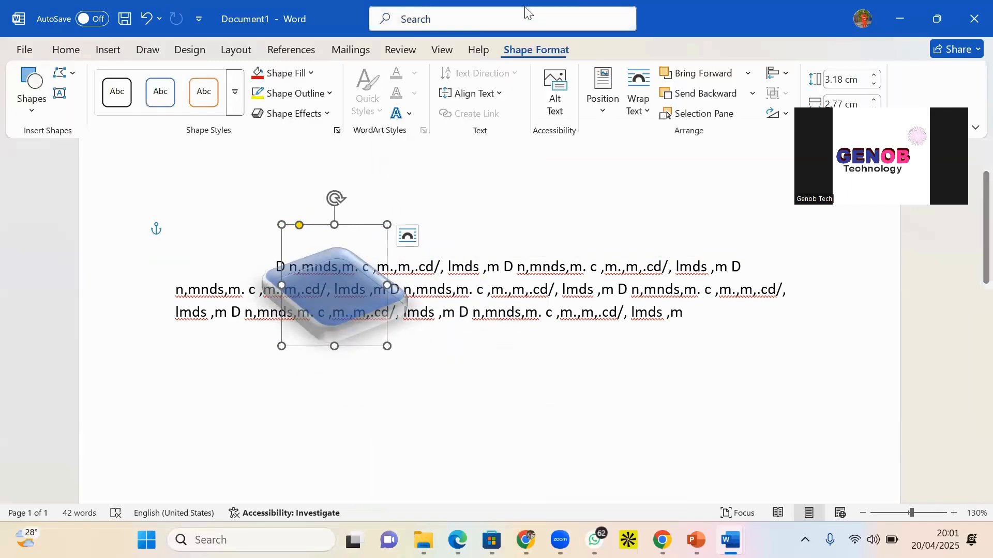
click(330, 112)
mouse_move(306, 153)
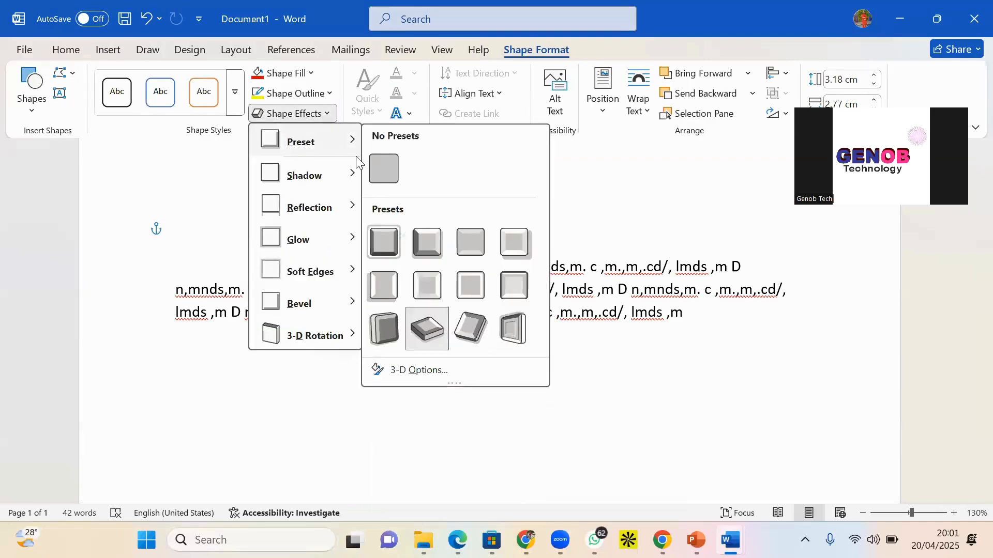
click(382, 173)
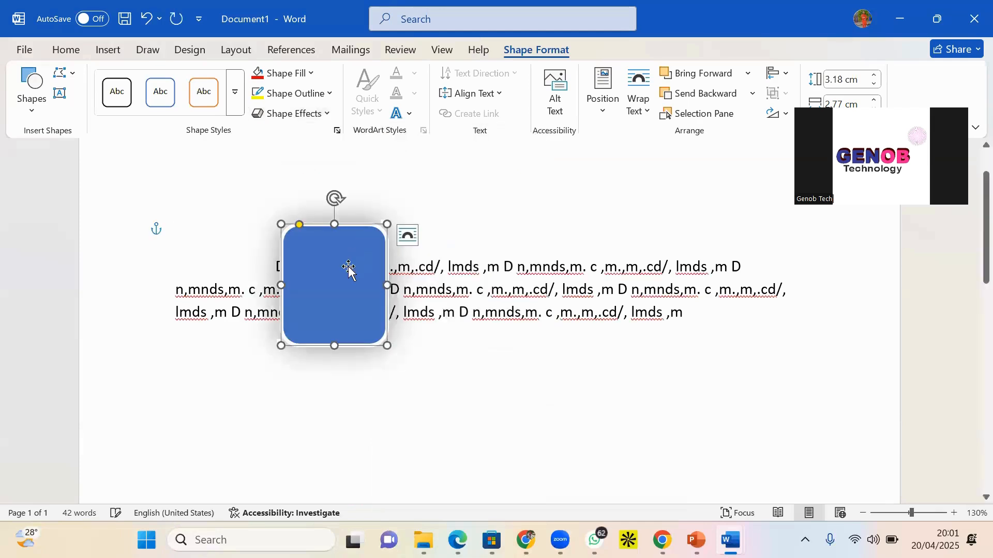
drag(348, 268, 436, 264)
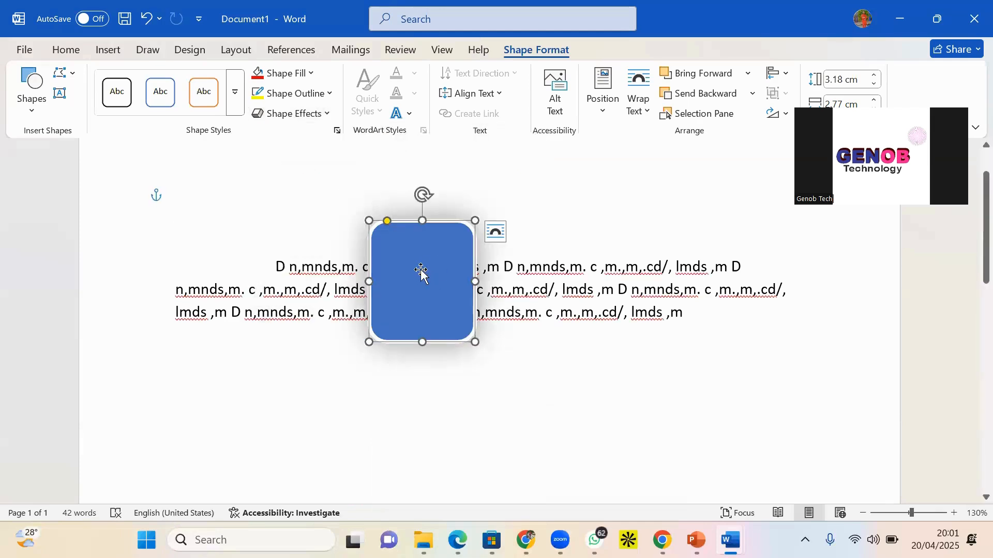
- Apply the first bevel in the third row of bevel styles to the blue rounded rectangle
click(326, 115)
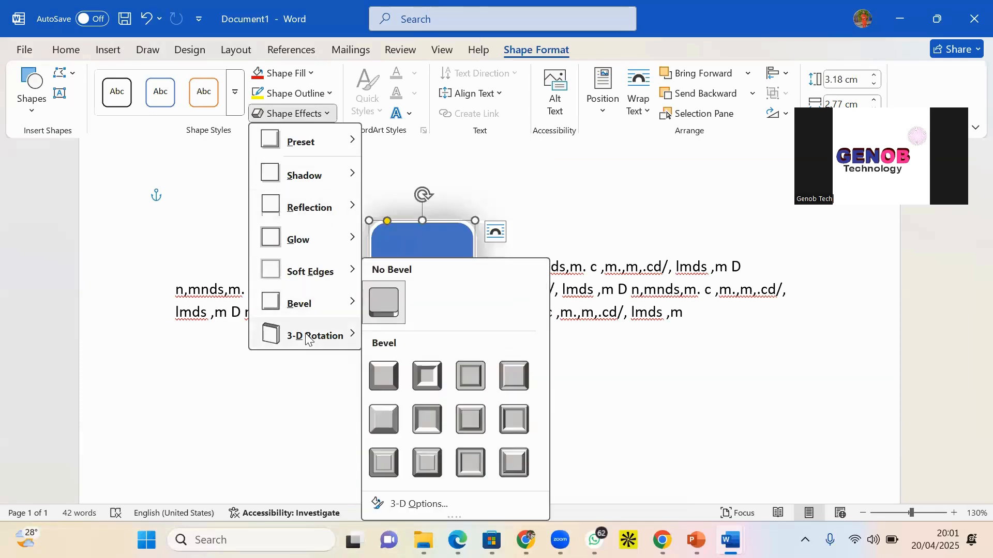
mouse_move(306, 337)
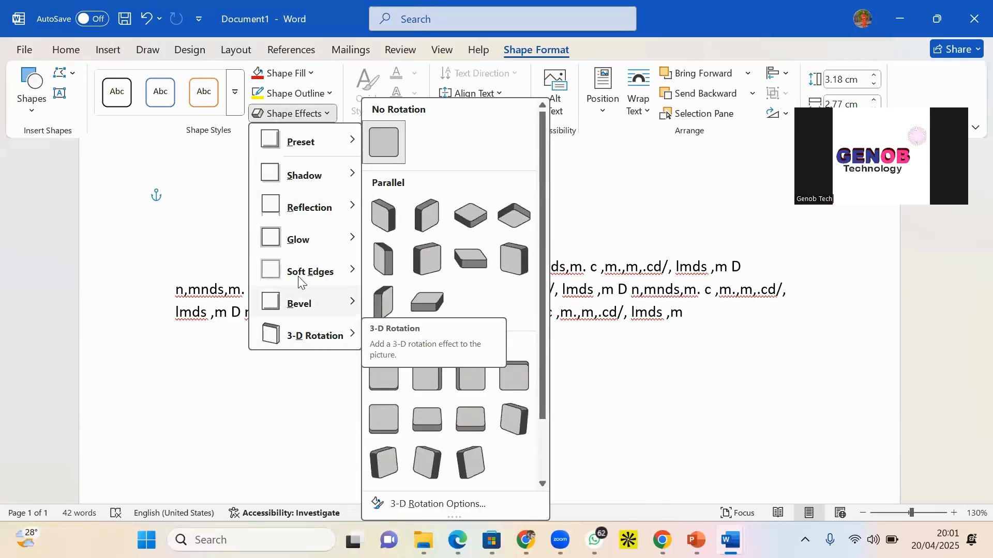
mouse_move(309, 316)
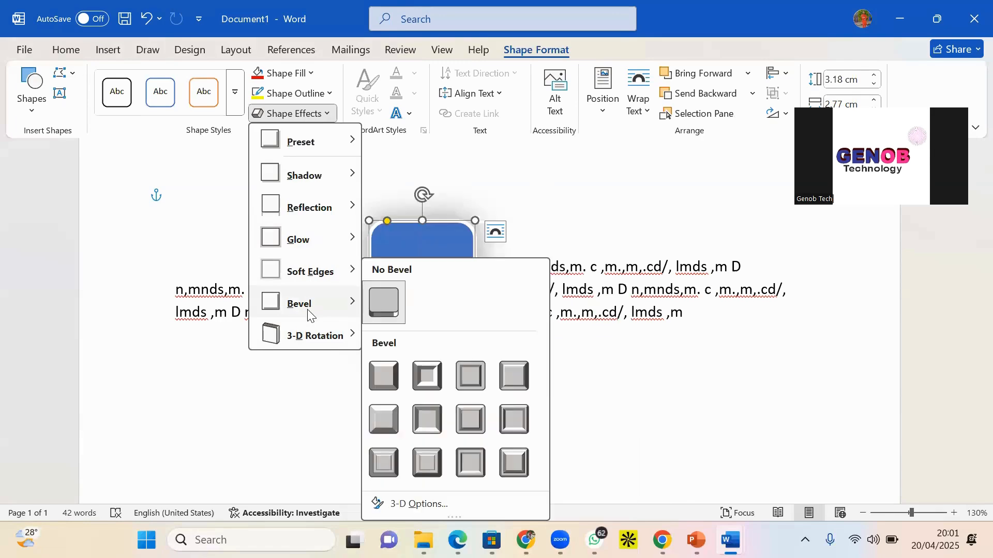
click(388, 464)
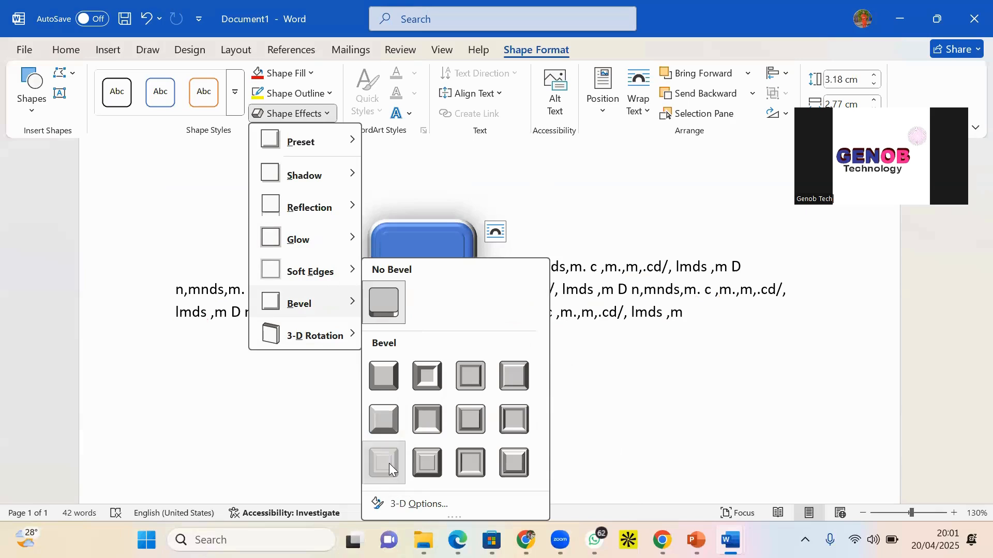
click(522, 339)
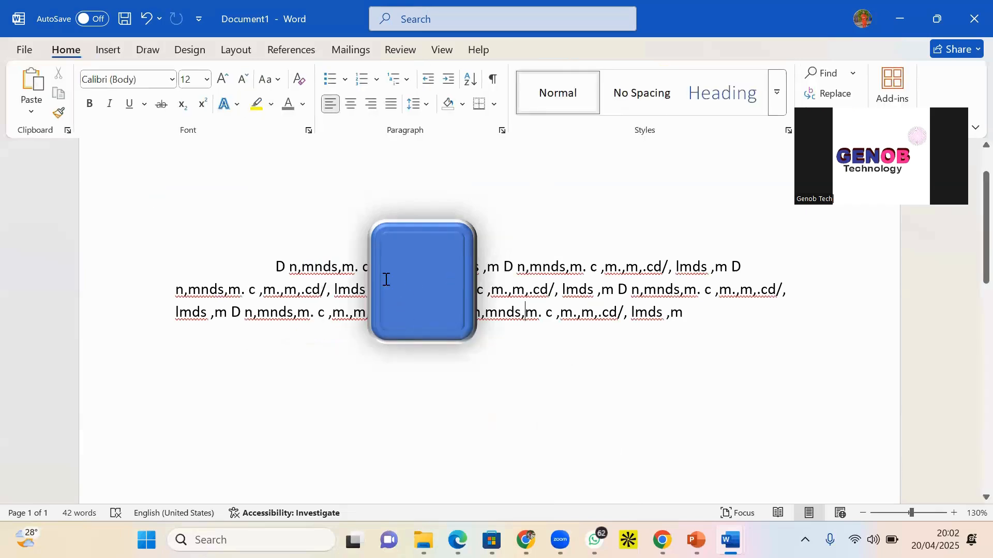
- Enlarge the beveled shape to about 4.94 cm by 5.79 cm and give it the last Parallel 3-D rotation
click(418, 298)
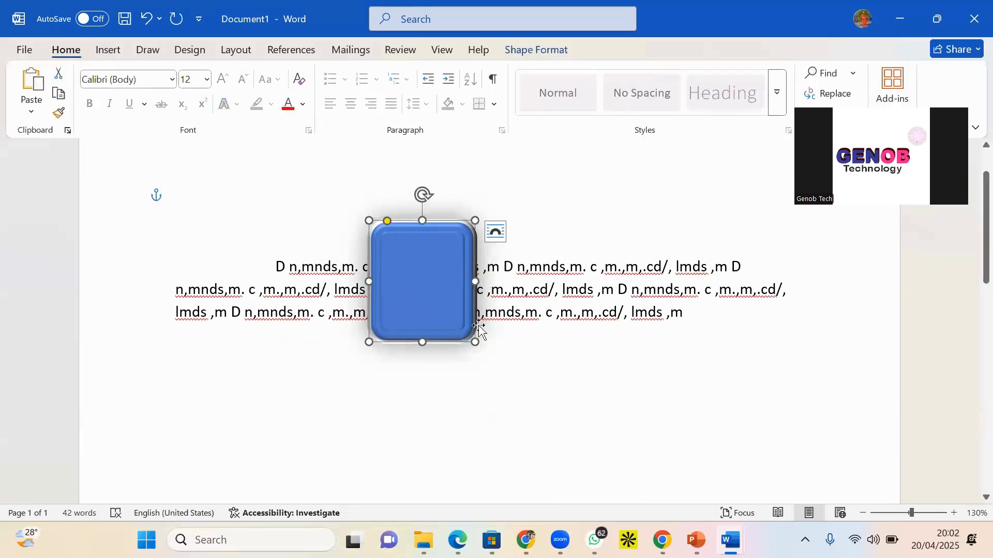
drag(474, 342, 591, 414)
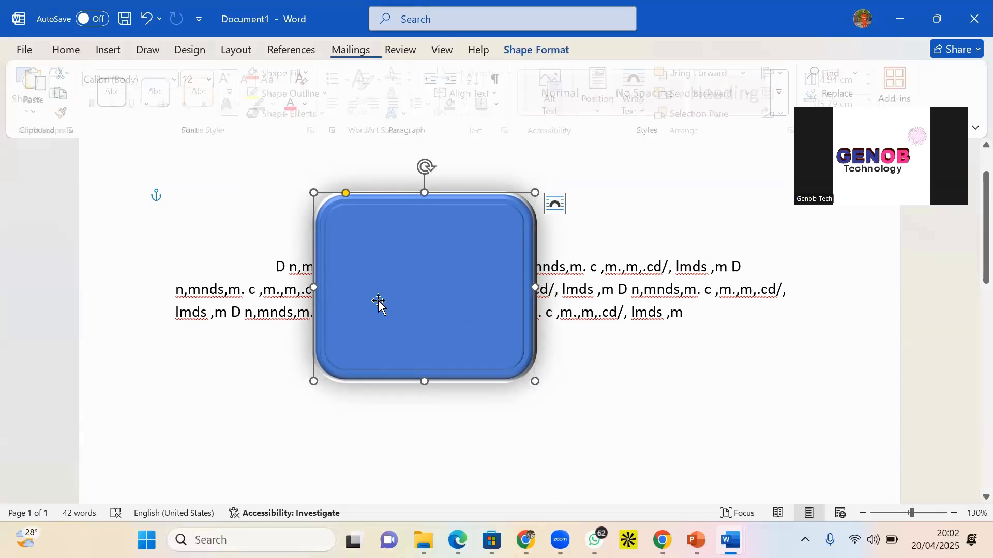
click(292, 114)
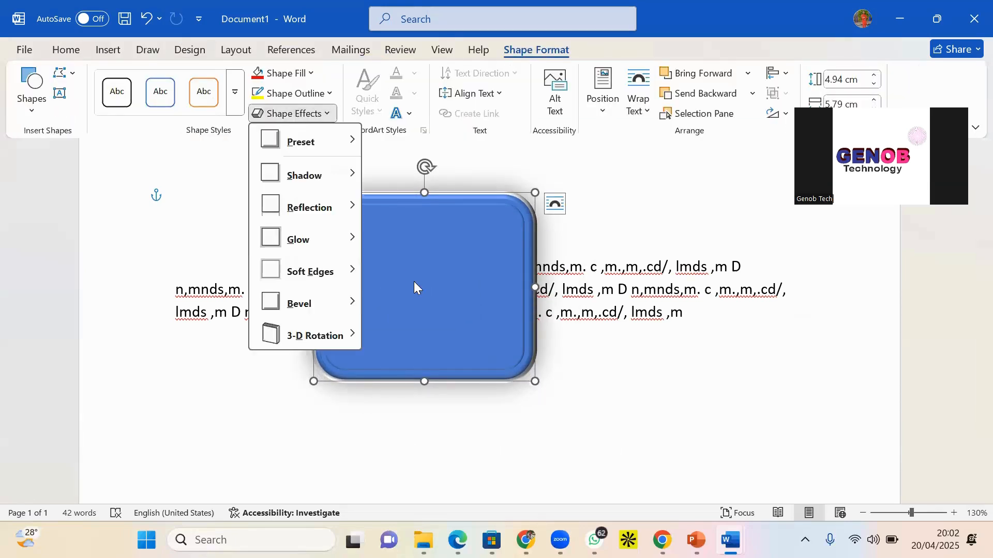
mouse_move(346, 333)
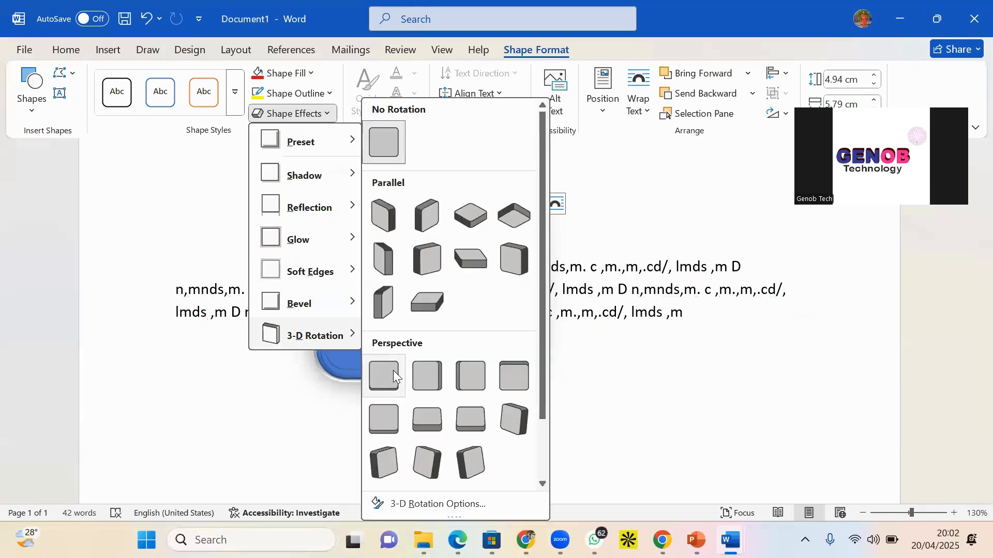
click(437, 303)
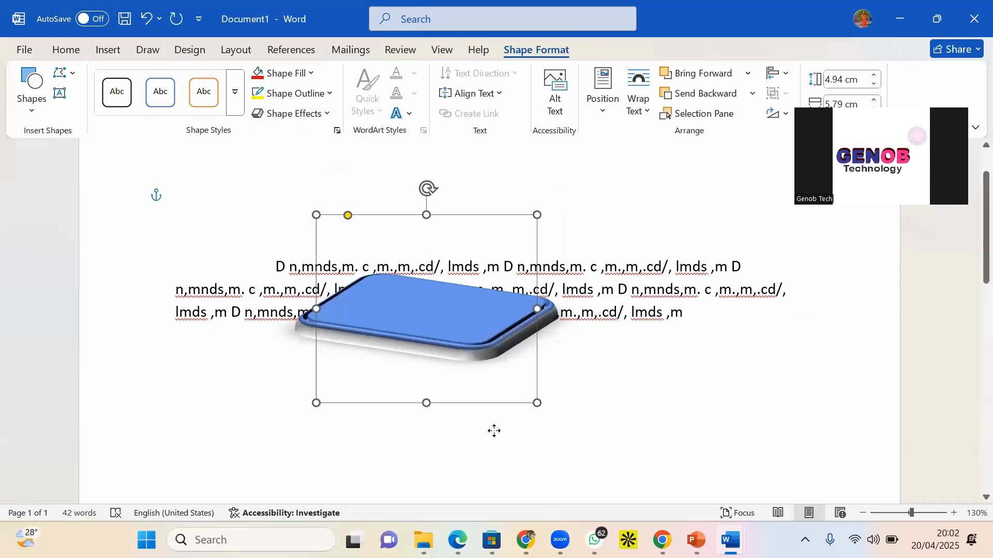
- Move the rotated blue slab to the empty space below the paragraph and keep it selected
drag(499, 405, 490, 393)
click(623, 371)
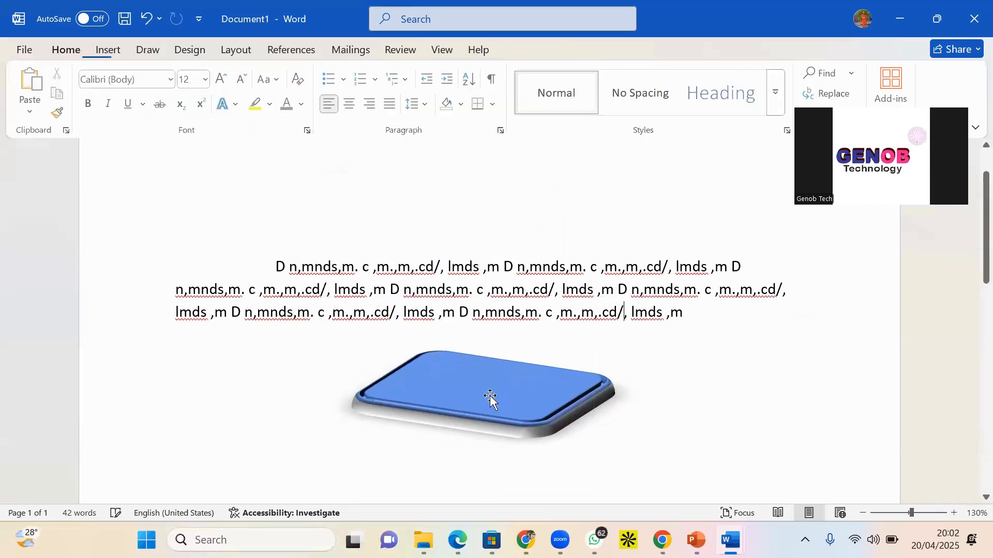
click(448, 391)
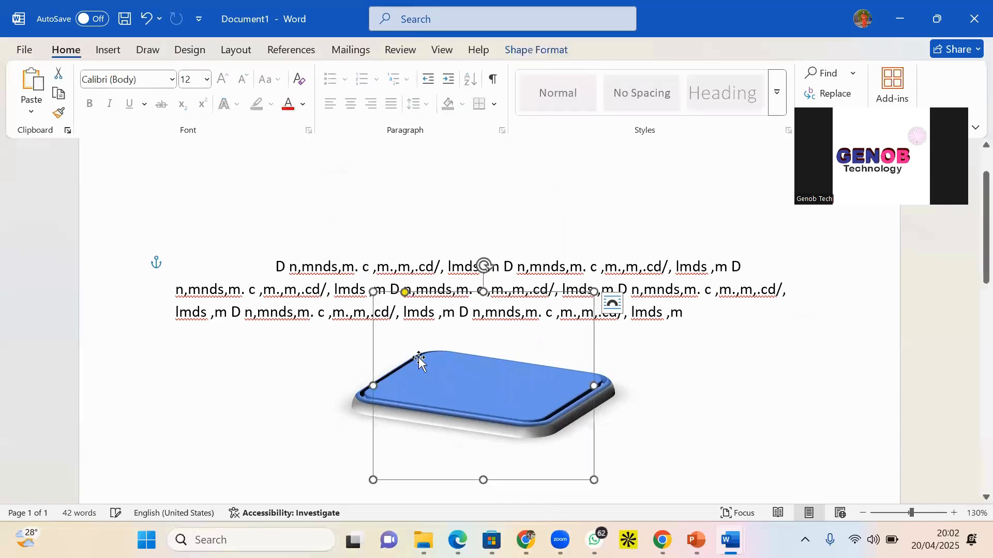
- Draw a tall, narrow rounded rectangle and stand it like a pole on the middle of the blue slab
click(111, 57)
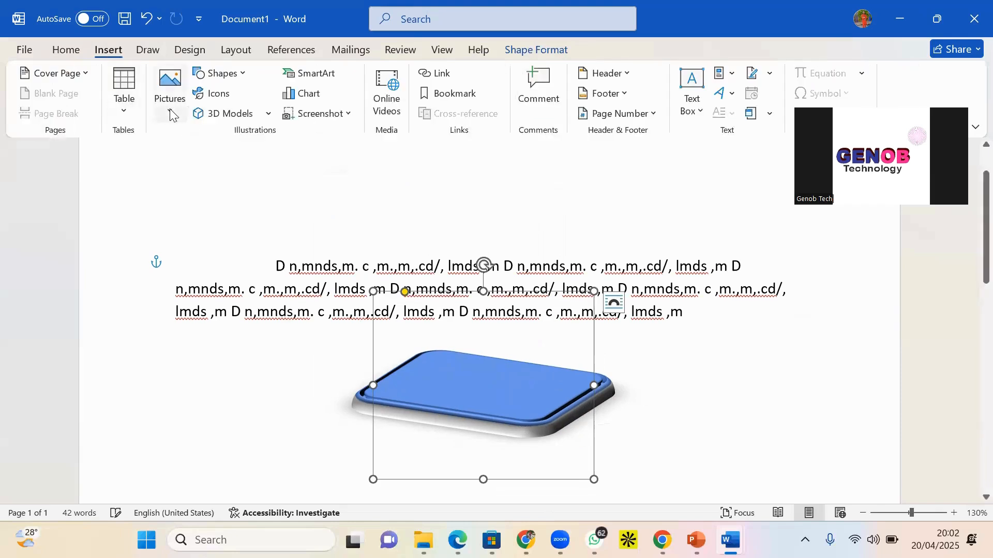
click(169, 110)
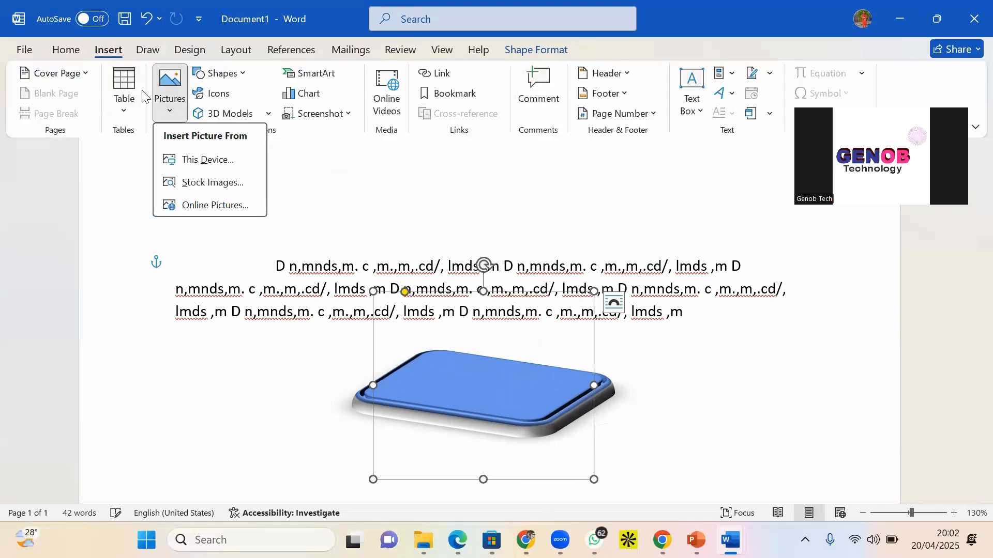
click(229, 81)
click(229, 80)
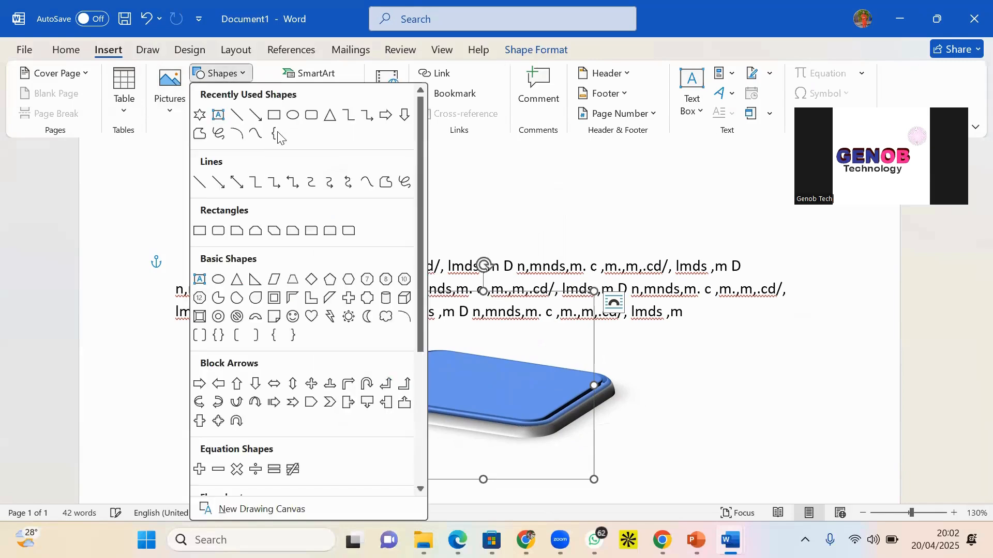
click(312, 124)
drag(443, 186, 458, 382)
drag(453, 343, 491, 345)
click(669, 361)
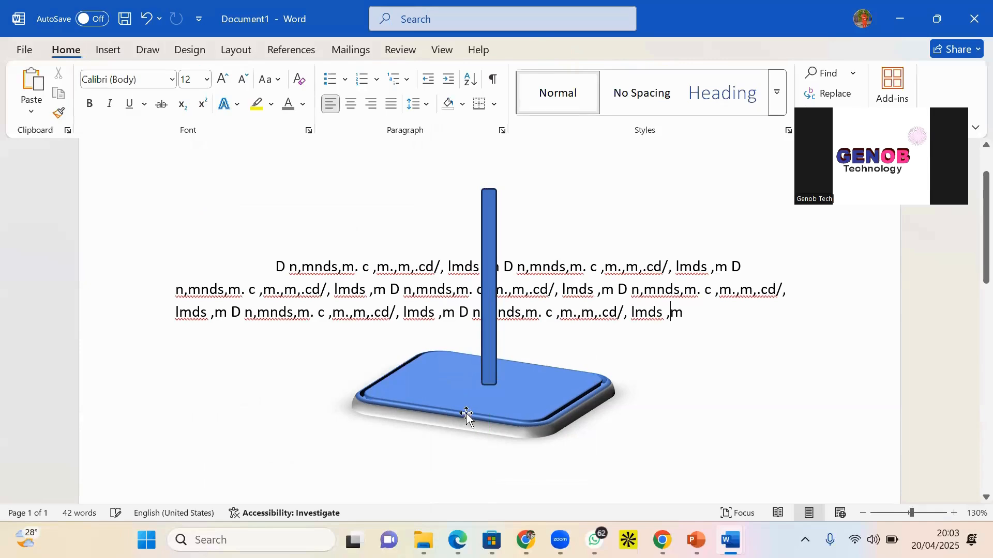
- Change the blue slab's 3-D rotation to the third Parallel preset in the second row
click(509, 427)
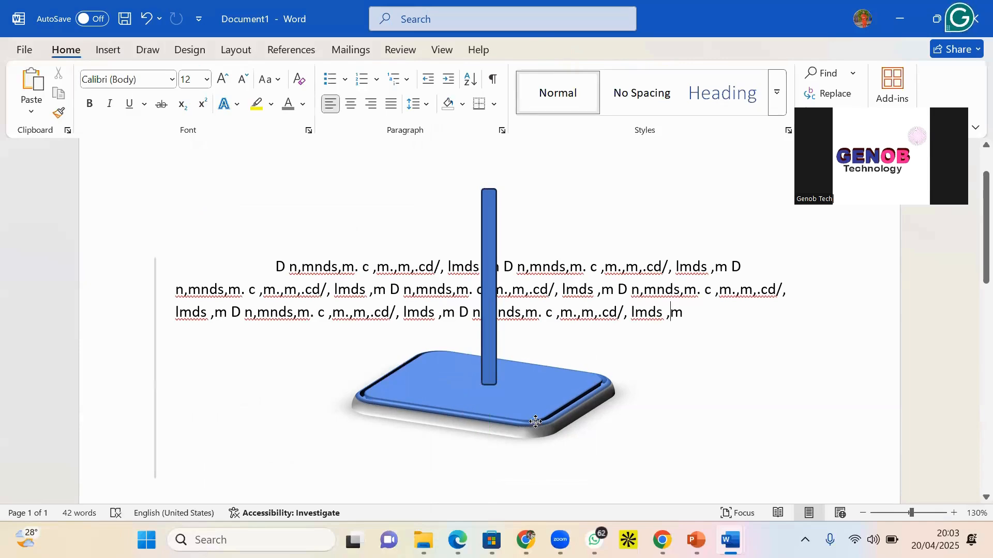
click(650, 401)
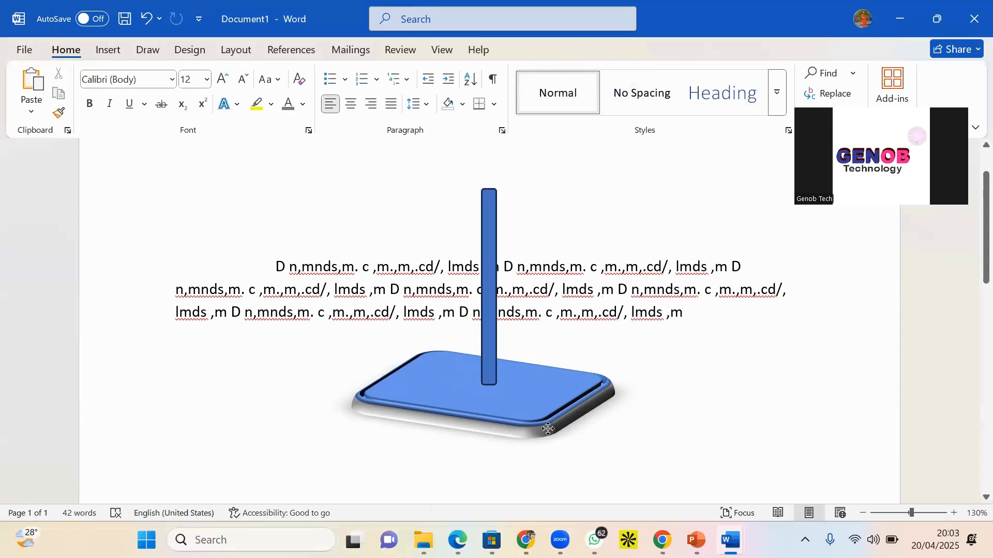
click(548, 429)
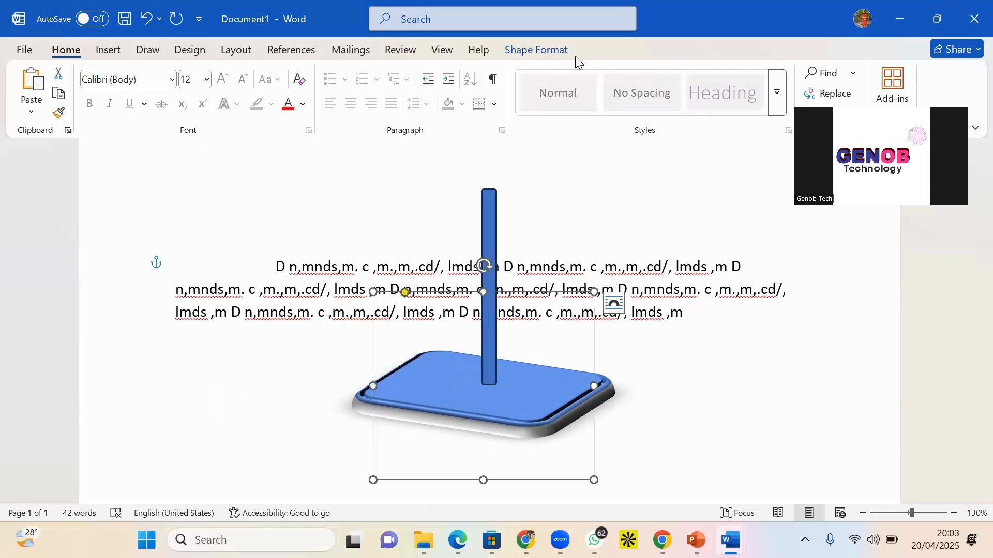
click(536, 51)
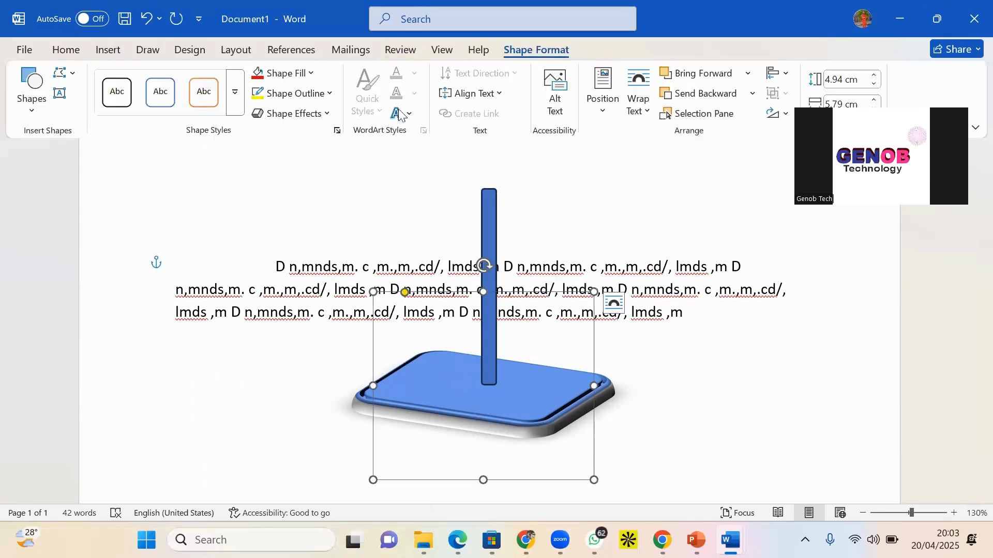
click(324, 119)
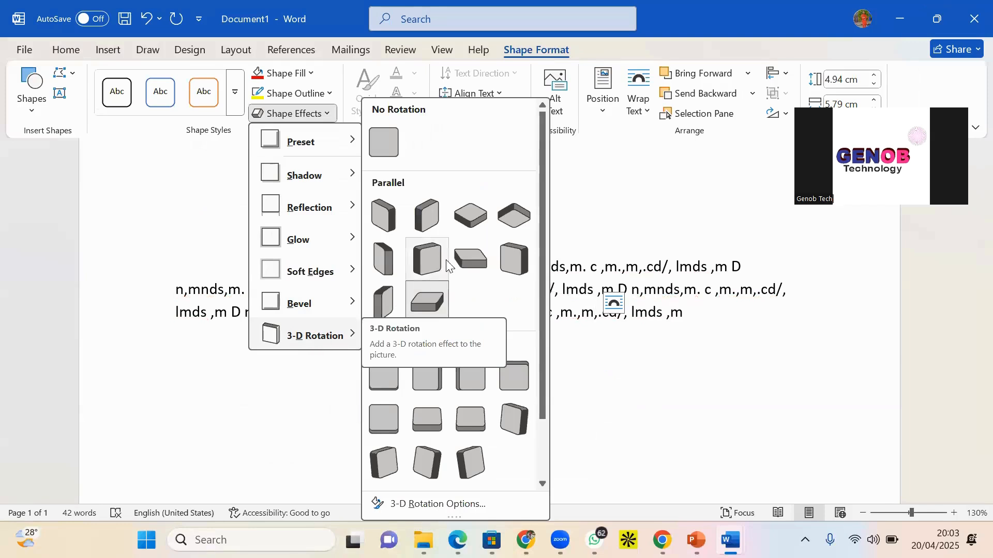
click(471, 259)
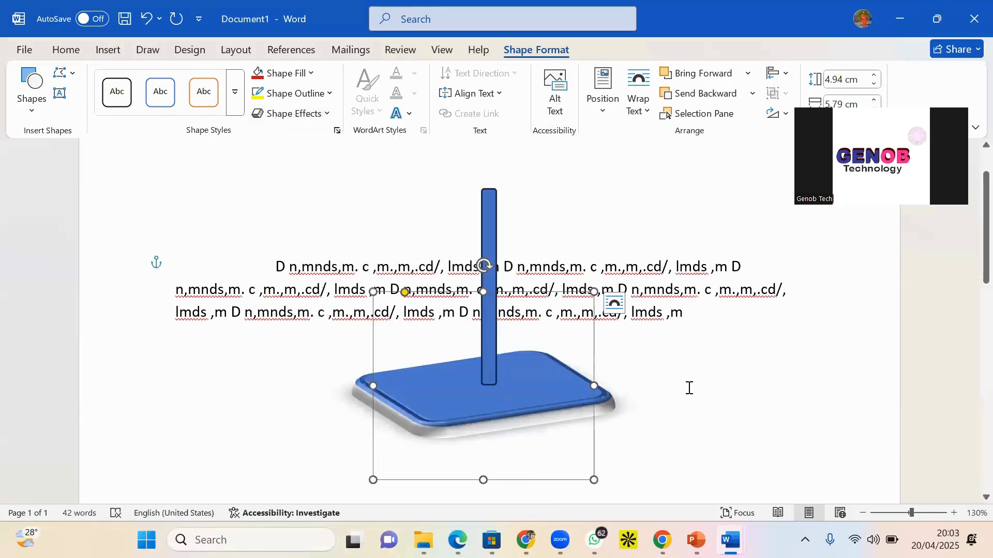
click(686, 390)
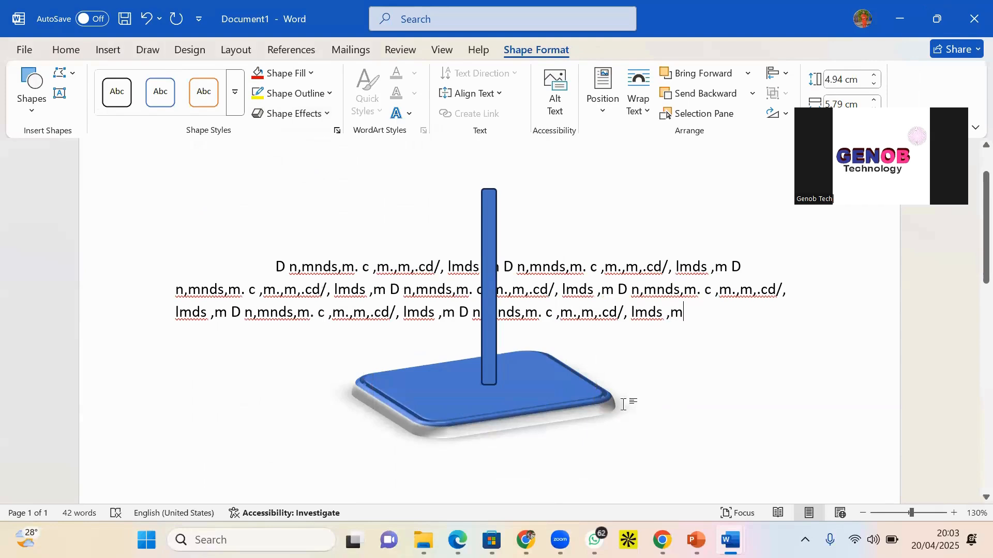
- Change the blue slab under the pole into an oval, using Change Shape
click(572, 404)
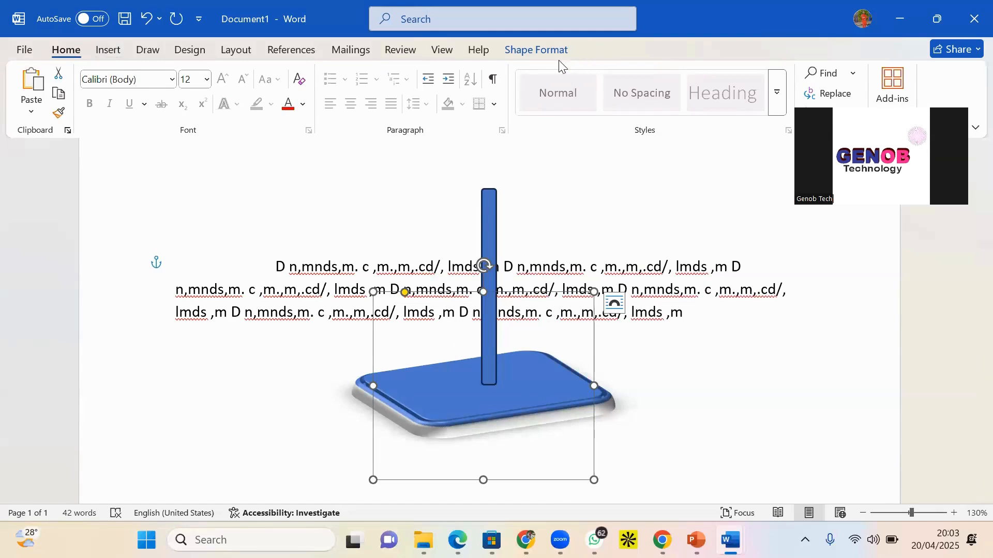
click(515, 395)
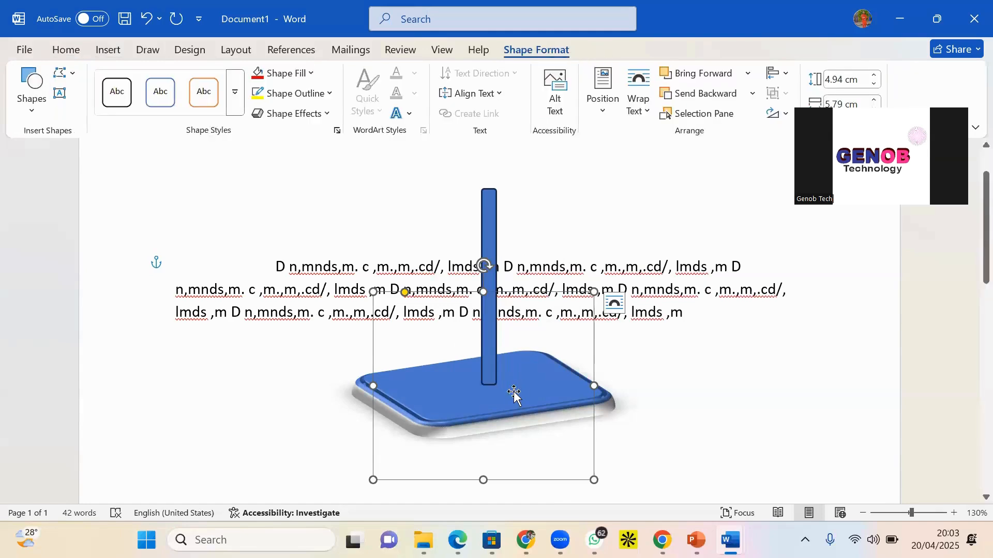
click(73, 75)
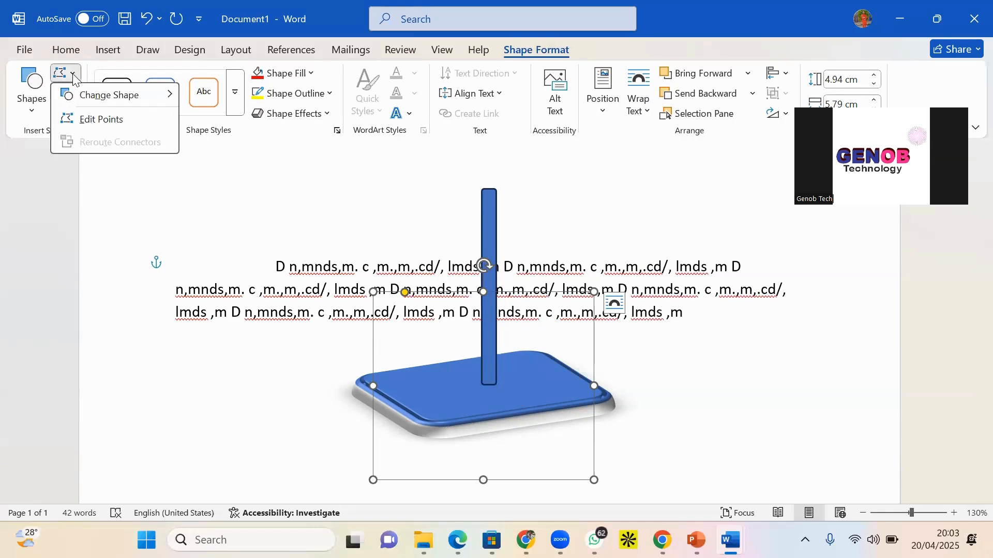
mouse_move(155, 95)
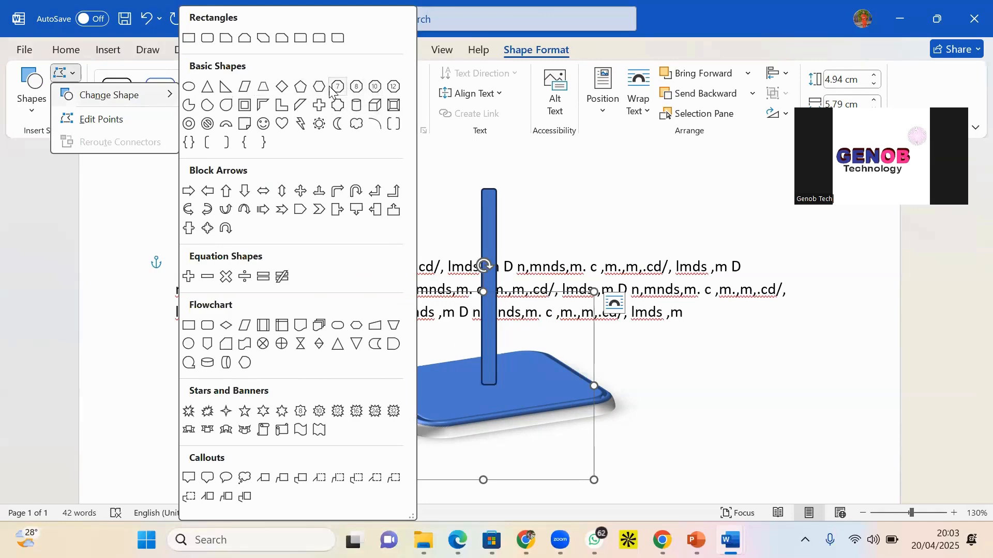
click(189, 87)
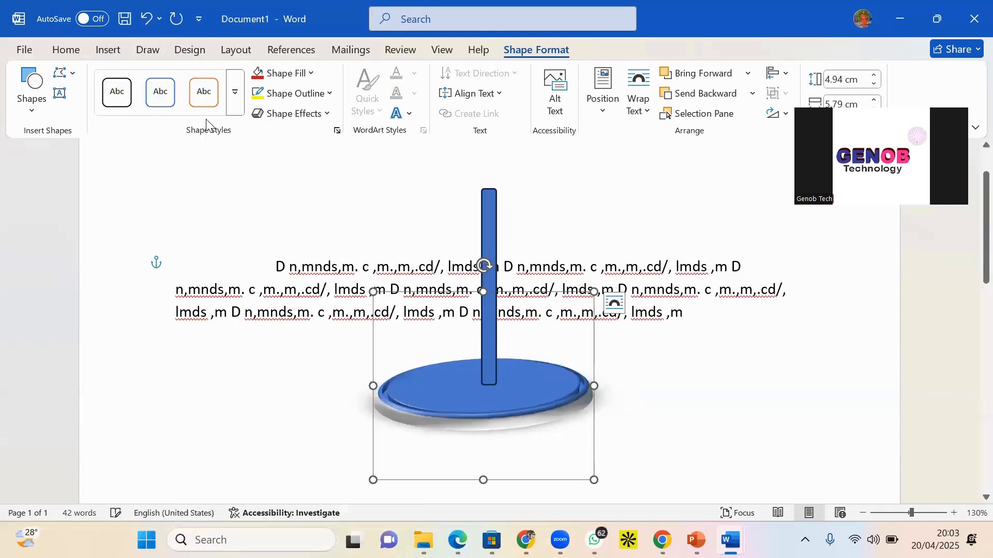
- Shift the oval base slightly so that it sits centred under the pole, and deselect it
click(702, 395)
mouse_move(530, 410)
mouse_down()
mouse_move(546, 423)
mouse_move(536, 412)
mouse_up()
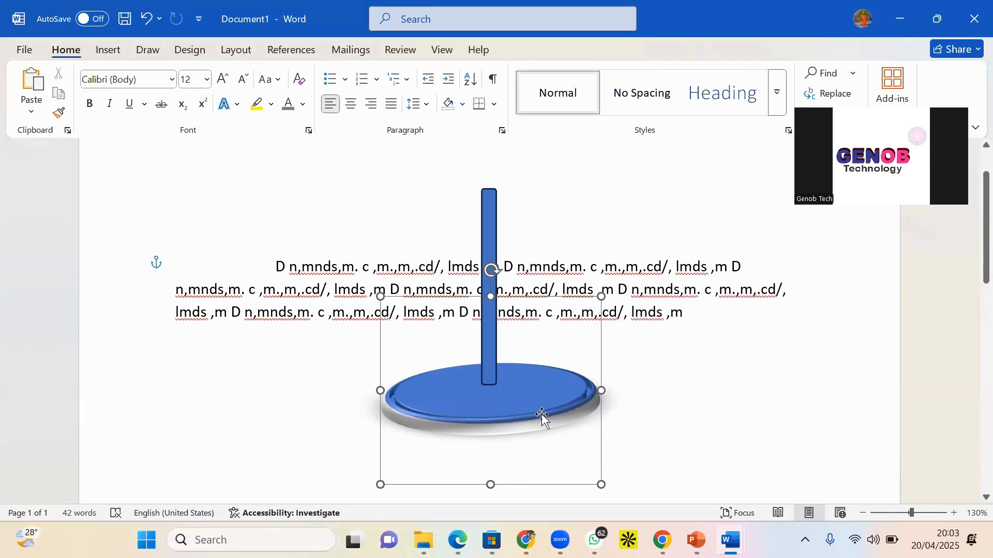
click(667, 402)
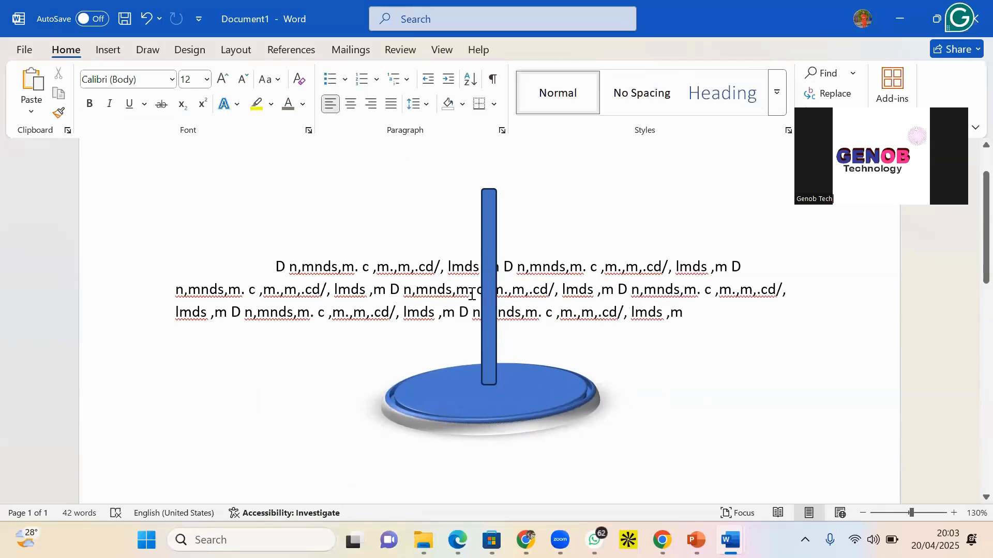
- Nudge the pole slightly sideways to centre it on the oval base, and deselect it
click(494, 251)
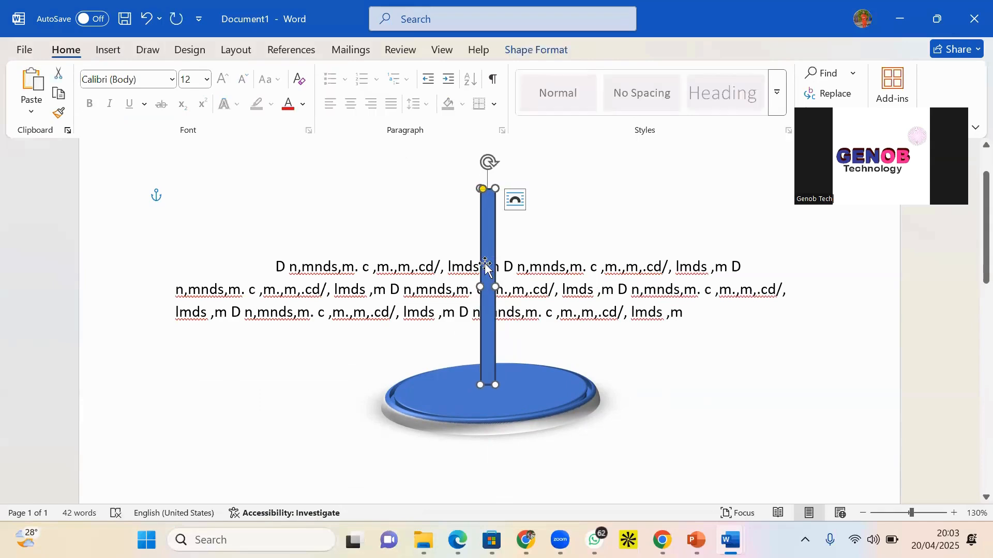
click(642, 363)
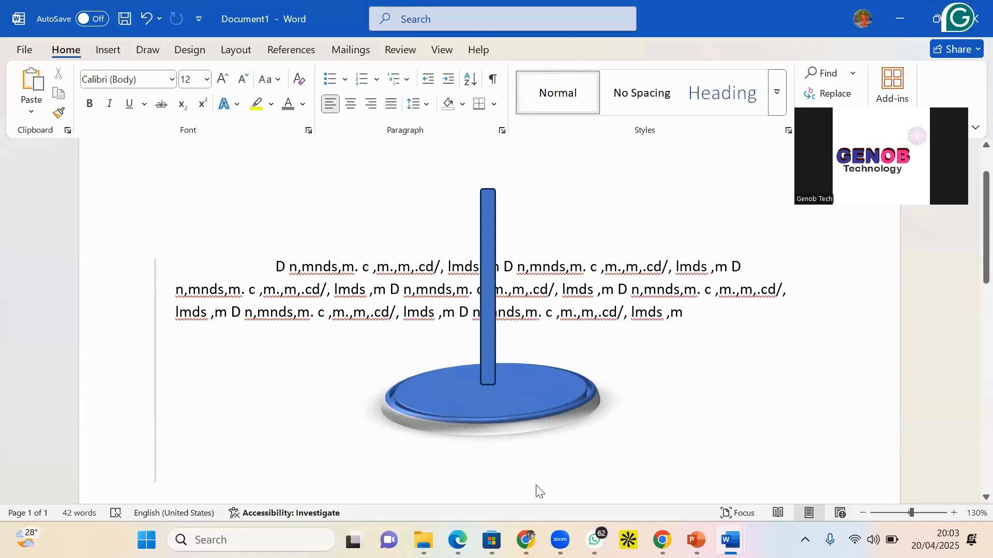
scroll(503, 220, up, 3)
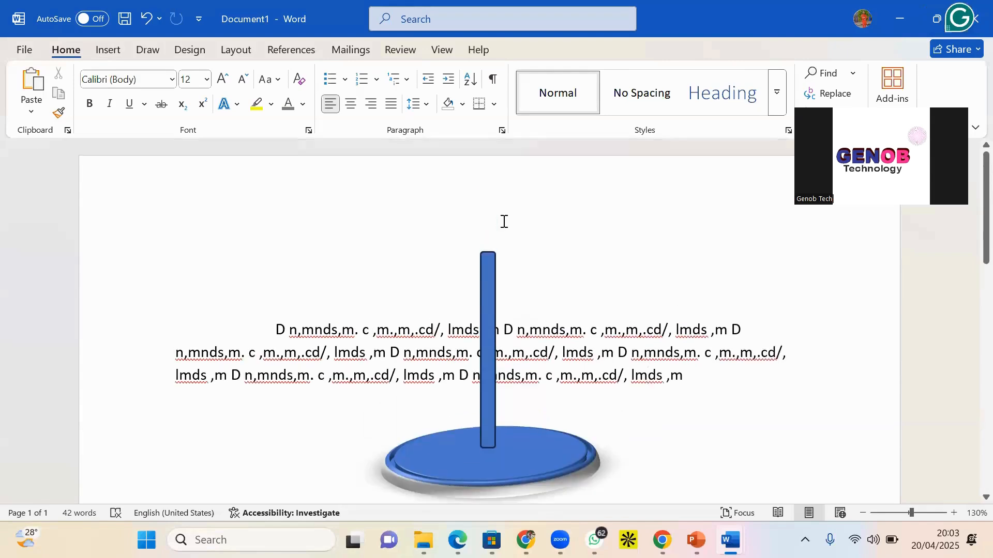
click(108, 50)
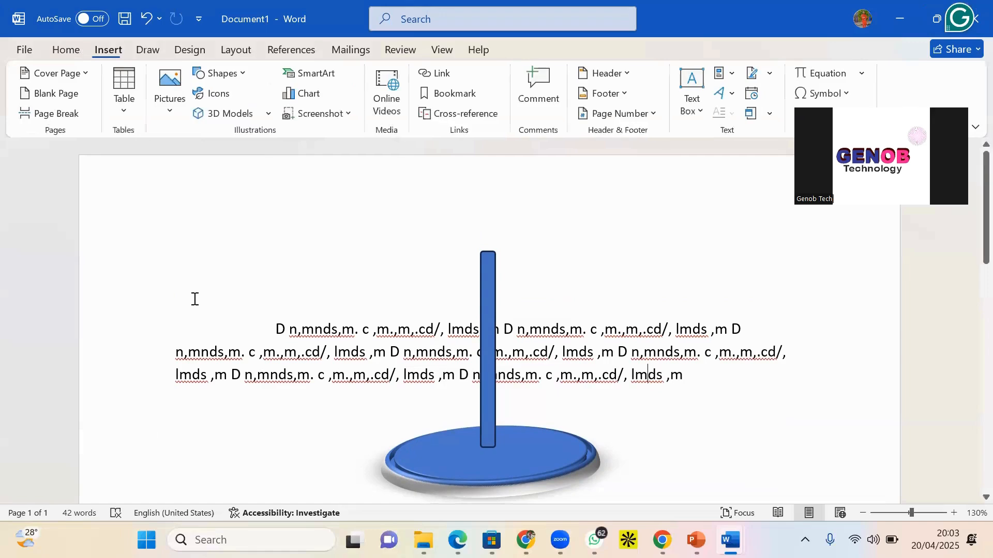
click(220, 73)
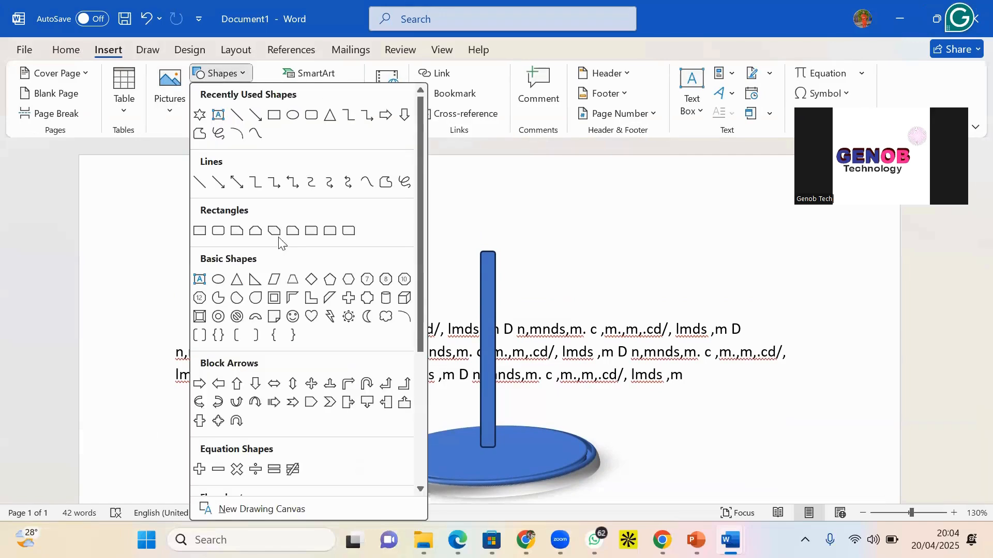
scroll(365, 405, down, 3)
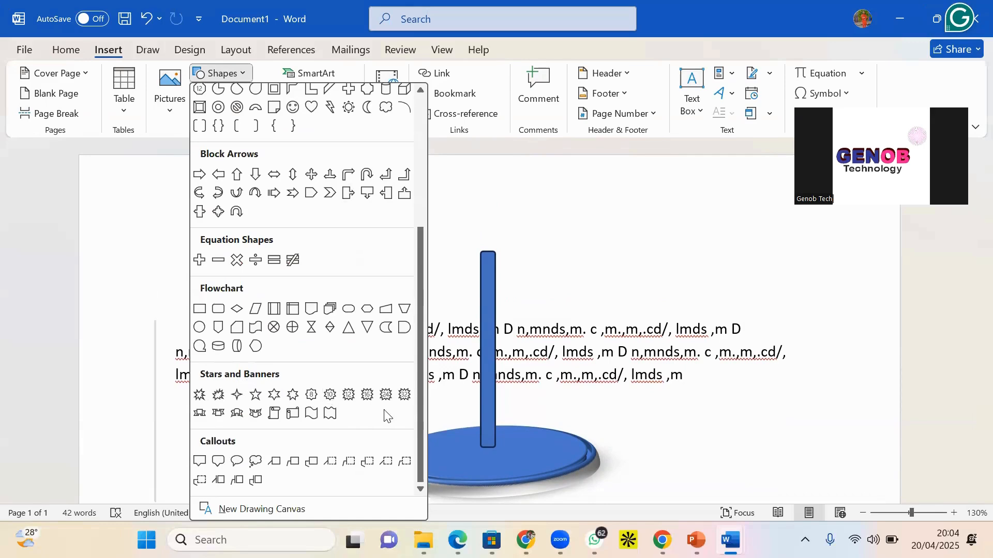
click(407, 396)
click(349, 116)
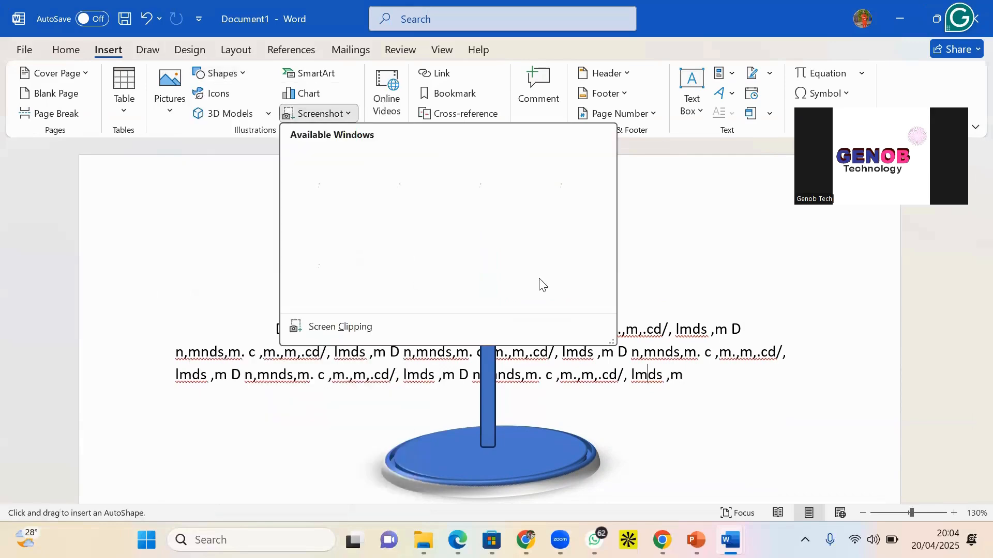
click(643, 329)
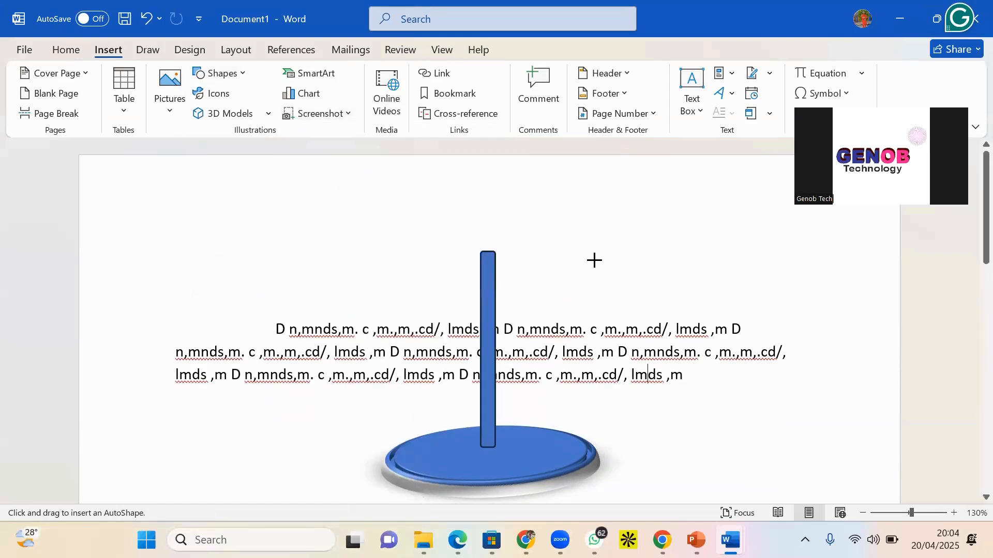
click(219, 78)
scroll(352, 378, down, 3)
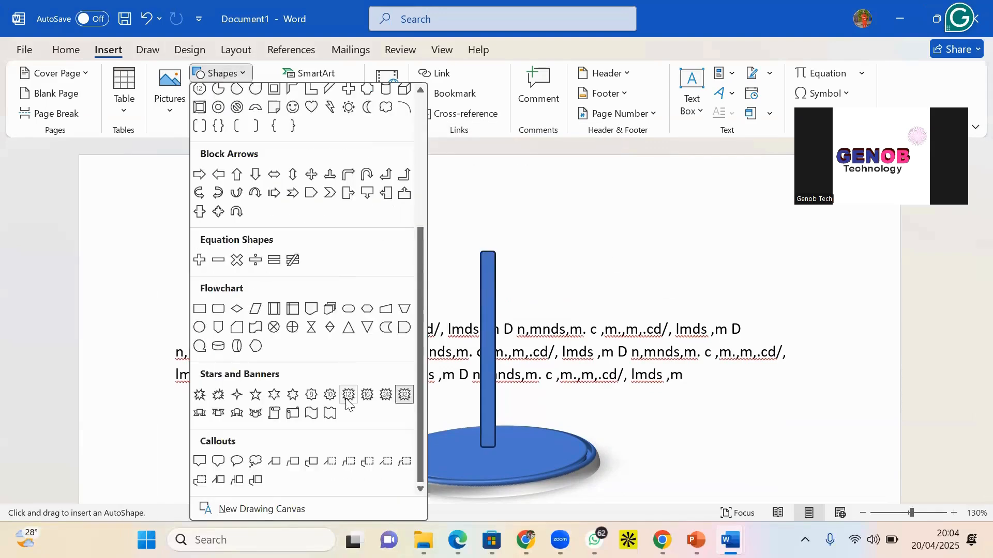
key(Escape)
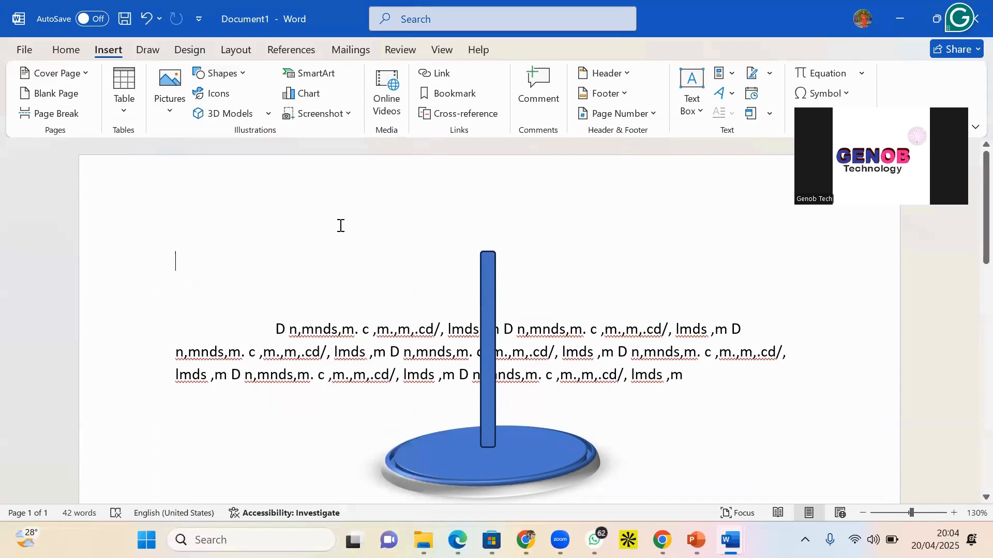
- Draw a 24-point star about 3.57 cm high and 3.71 cm wide over the pole's upper end and narrow its points into thin spikes
click(220, 77)
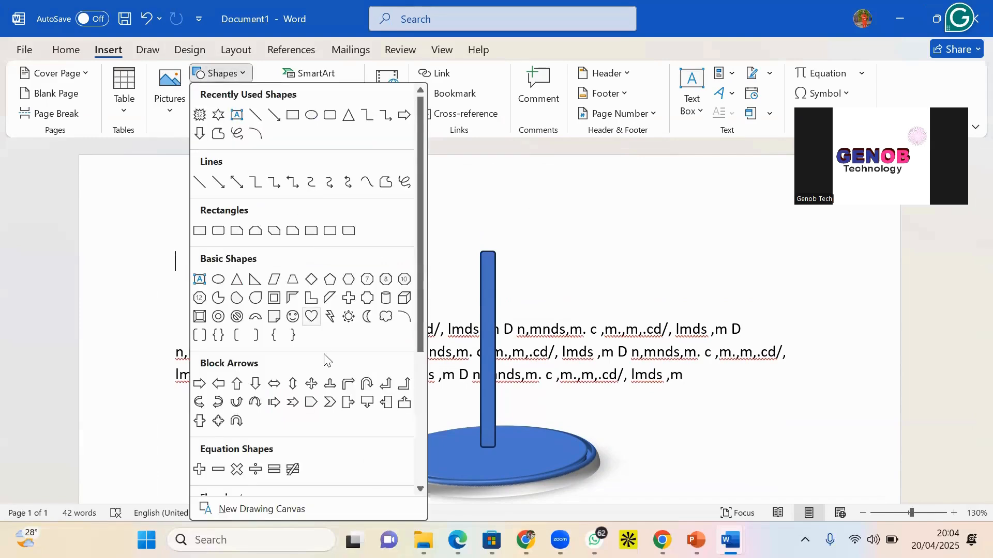
scroll(336, 393, down, 3)
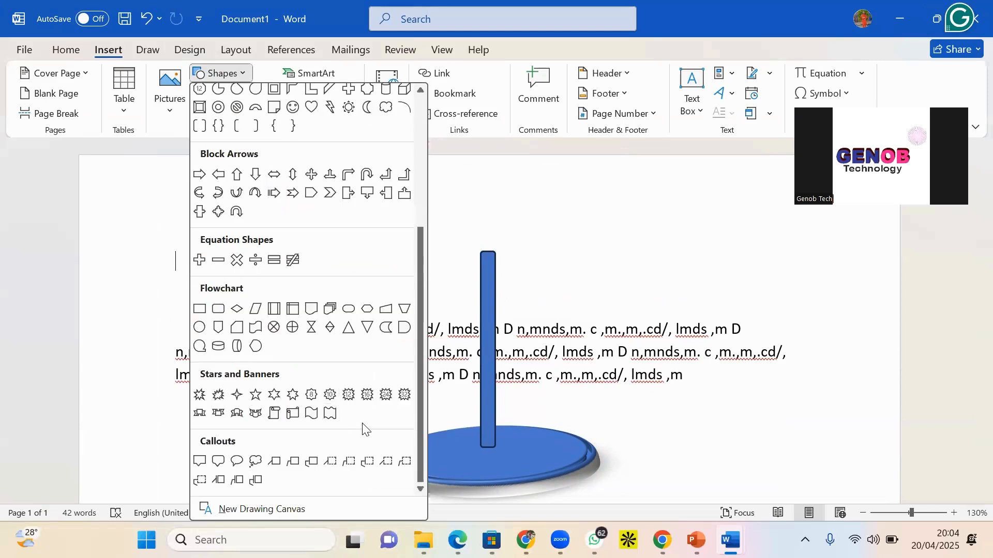
click(385, 399)
drag(275, 231, 415, 366)
drag(382, 299, 518, 259)
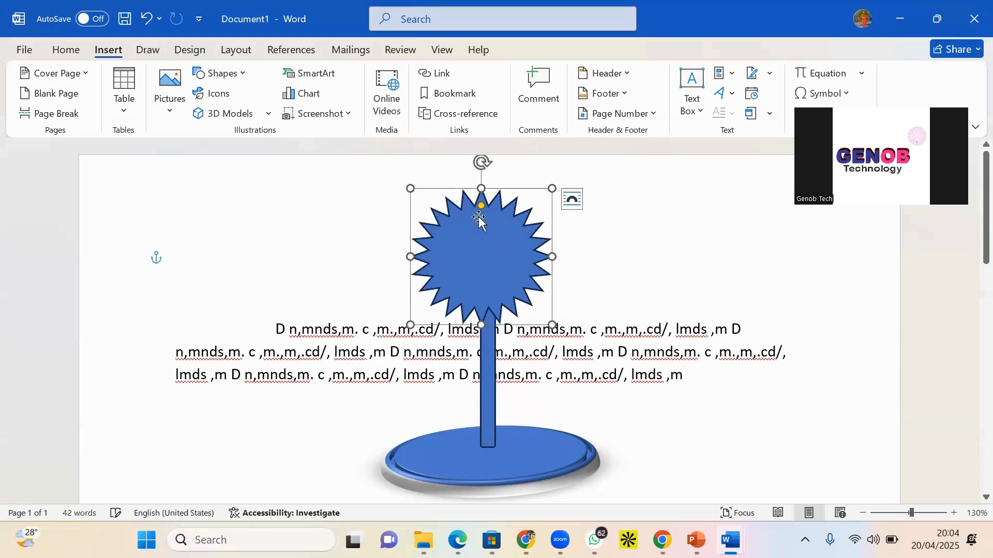
drag(480, 205, 507, 225)
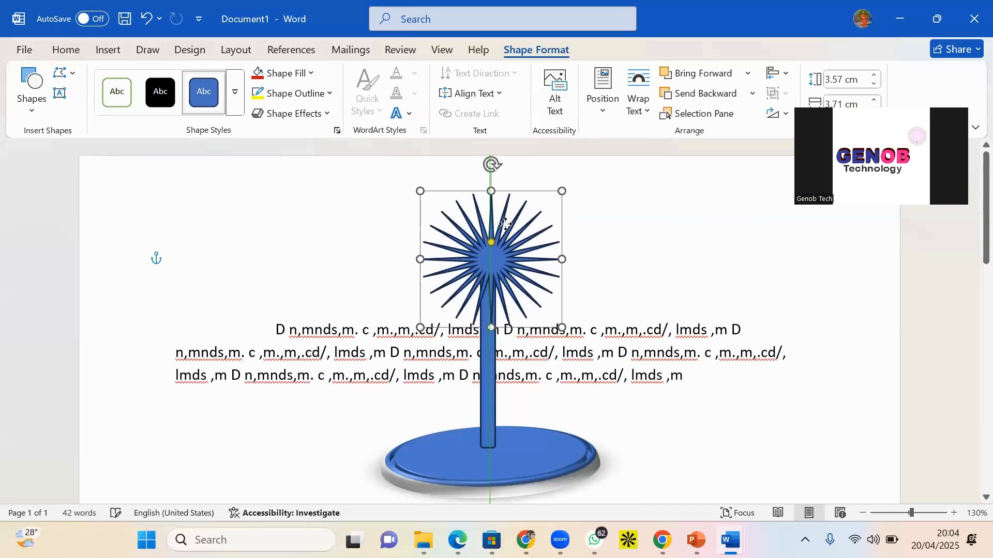
- Draw an oval around the spiked star, sized about 3.66 cm high and 4.06 cm wide to enclose all its points
click(104, 52)
click(220, 75)
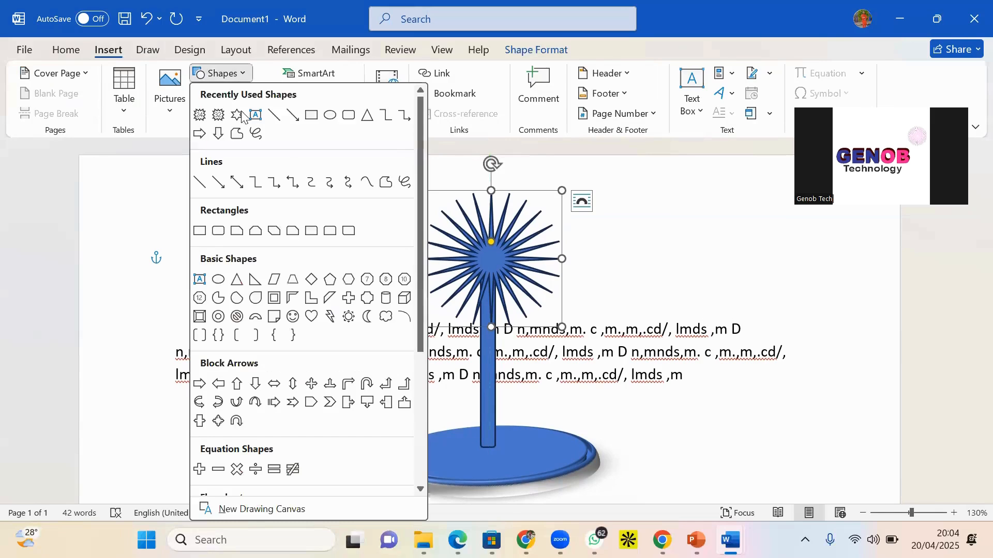
click(330, 115)
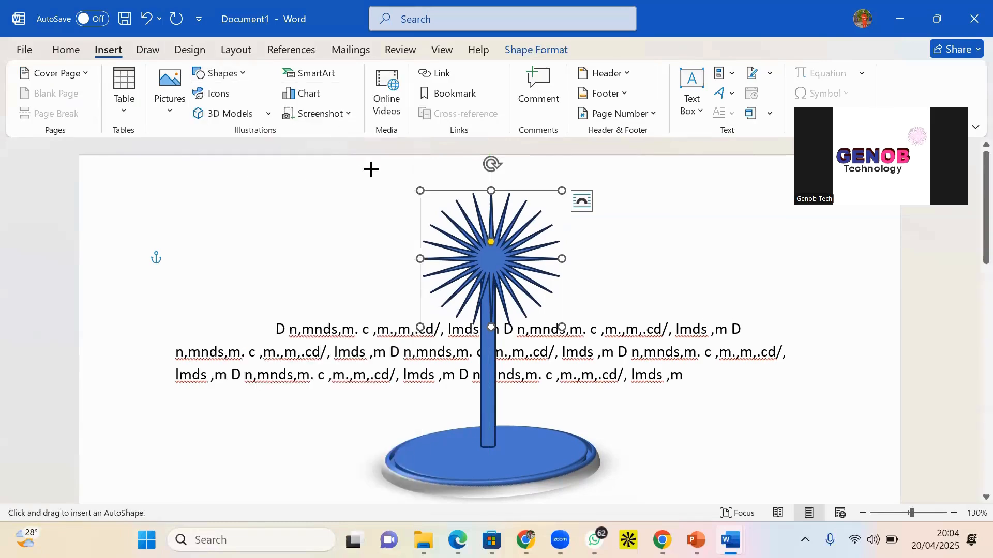
drag(423, 191, 569, 328)
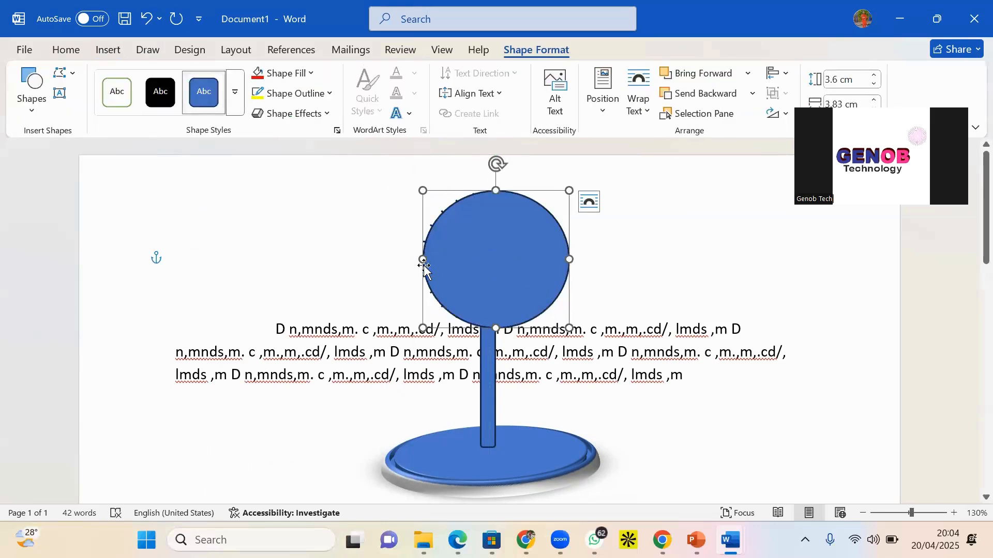
drag(418, 192, 414, 189)
- Set the oval around the star to No Fill, leaving only its outline, and deselect it
click(297, 83)
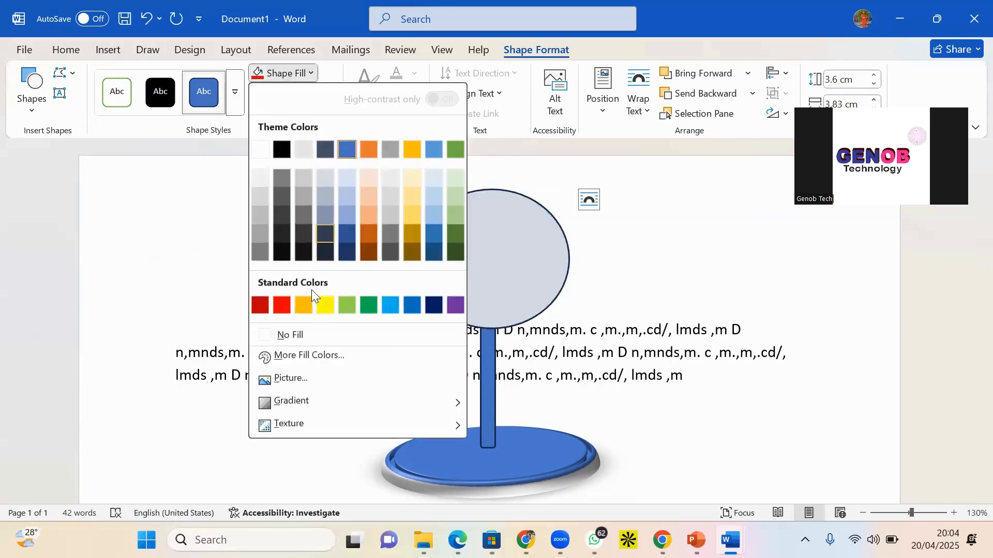
click(298, 333)
scroll(615, 264, down, 3)
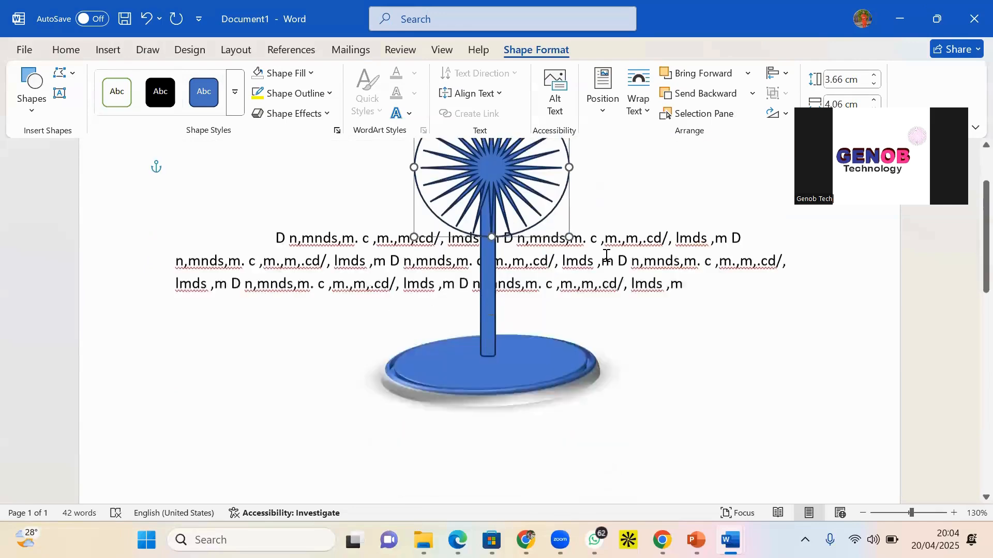
ctrl+scroll(541, 256, down, 4)
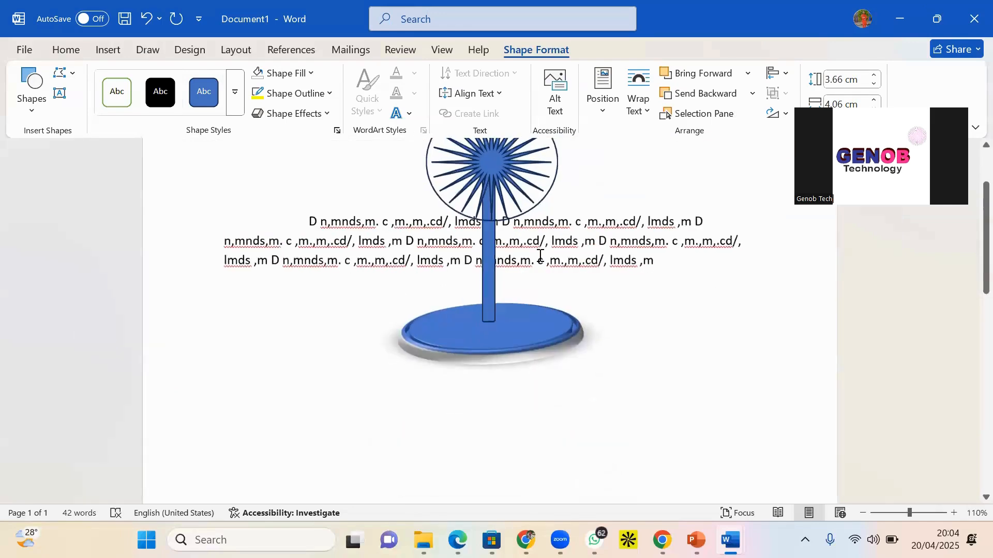
scroll(500, 263, up, 3)
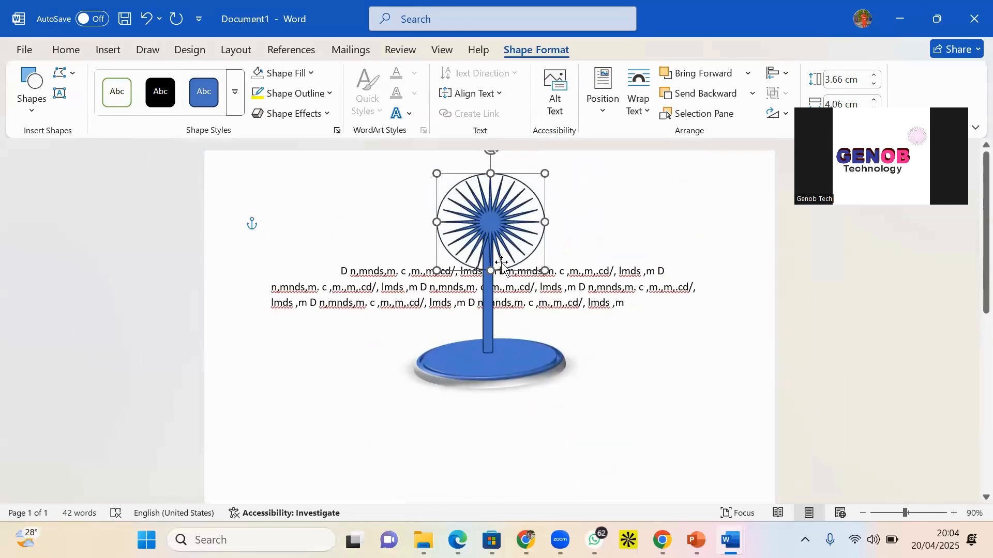
click(604, 223)
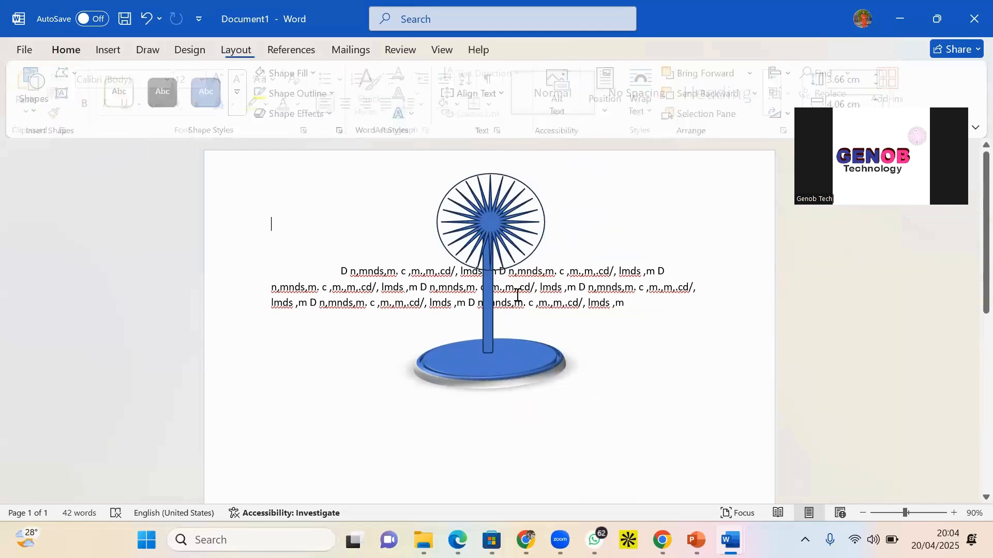
click(477, 369)
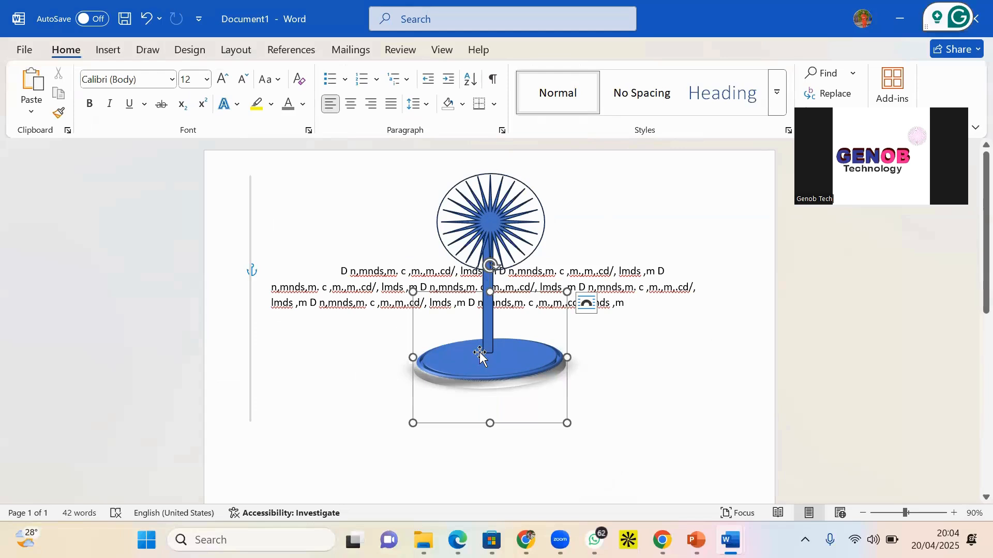
click(469, 186)
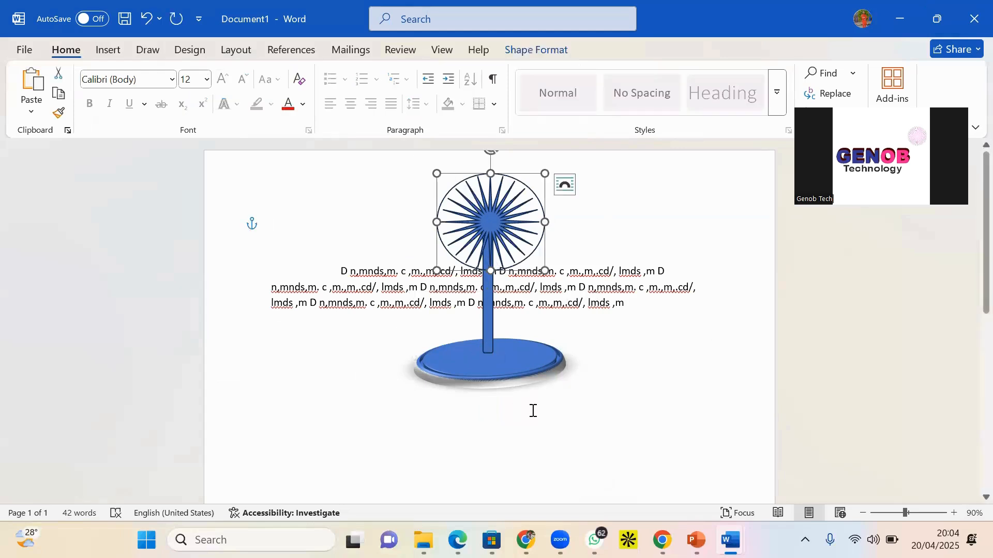
click(513, 369)
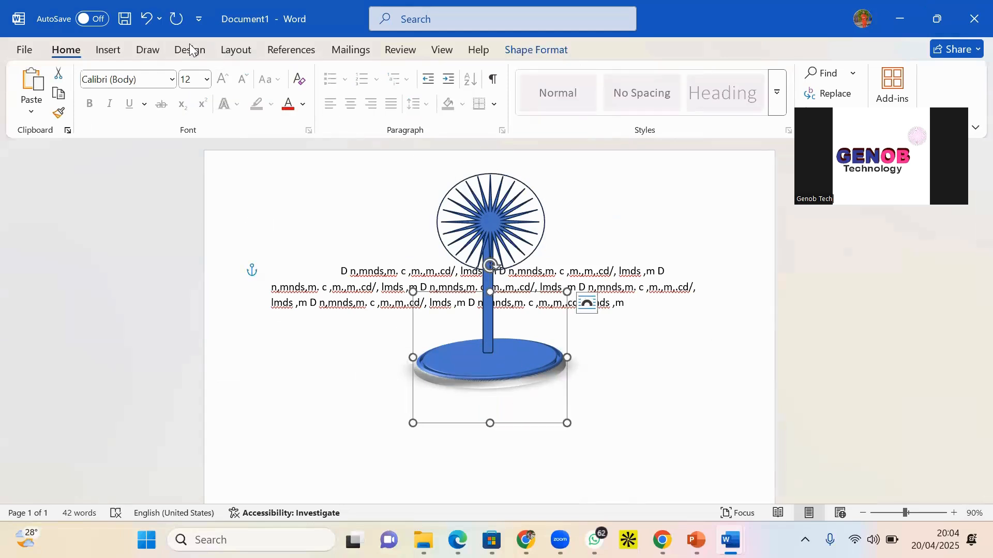
click(118, 53)
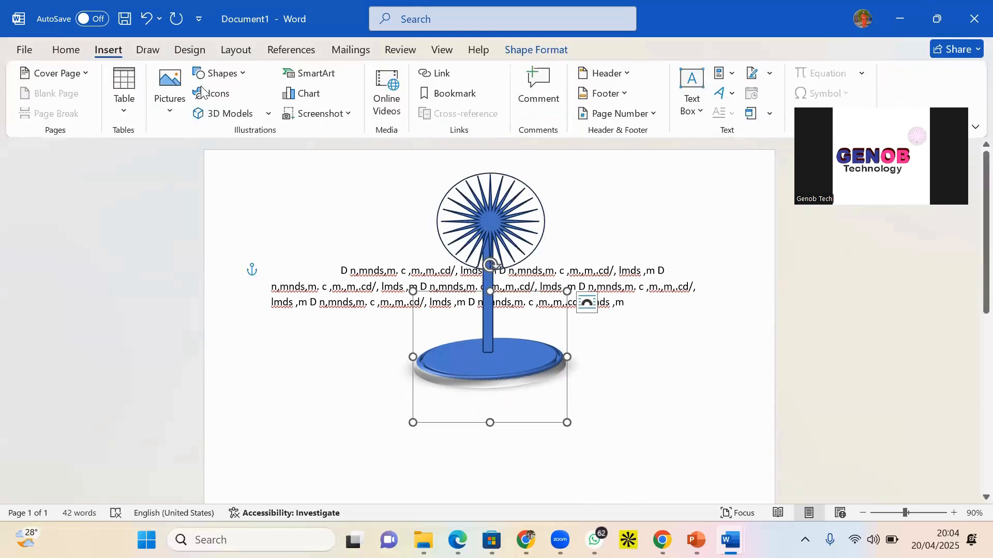
click(222, 83)
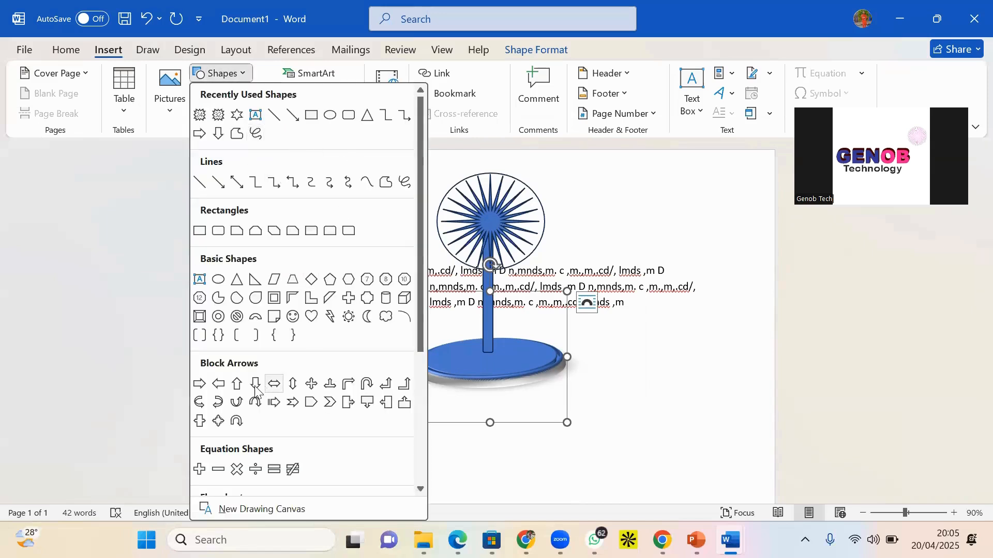
click(497, 223)
- Delete all the shapes of the drawing: the spiked star, the pole, the outlined oval and the oval base
click(497, 223)
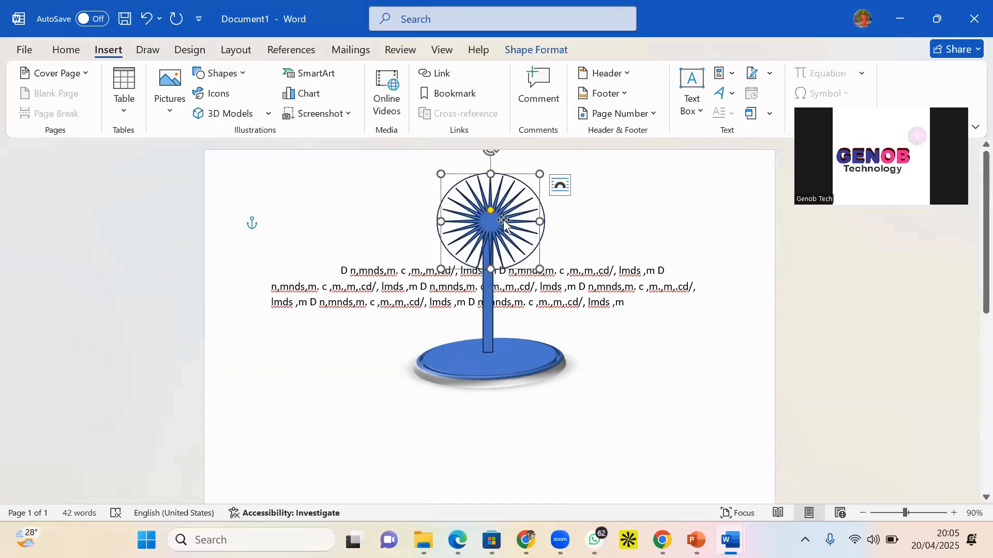
key(Delete)
click(488, 336)
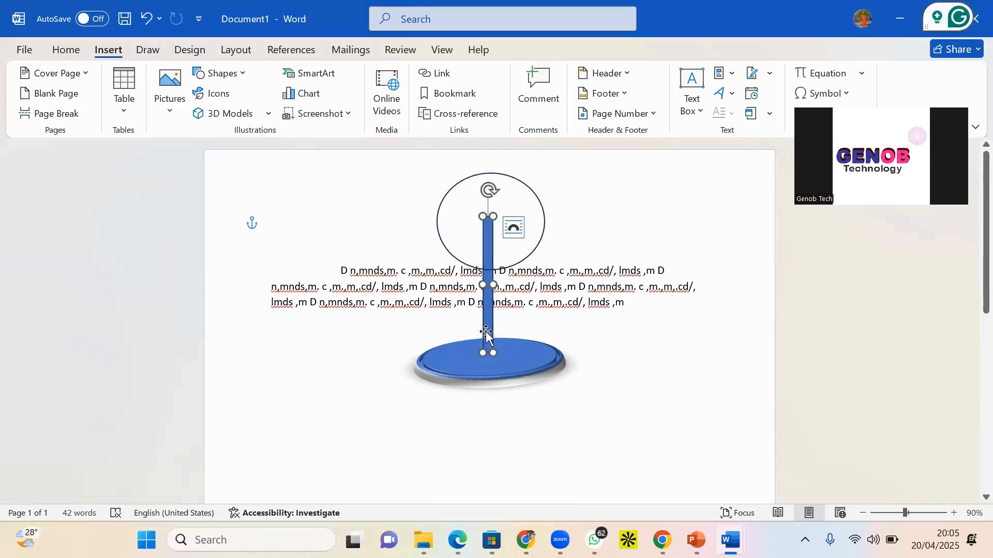
key(Delete)
click(540, 236)
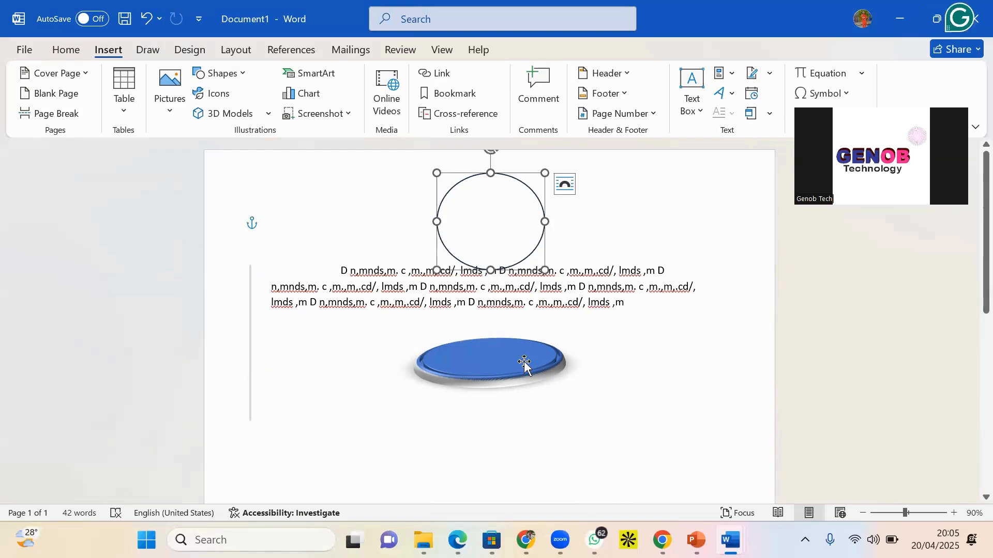
key(Delete)
click(525, 357)
key(Delete)
- Delete all the remaining sample text so that the page is blank
scroll(346, 253, down, 1)
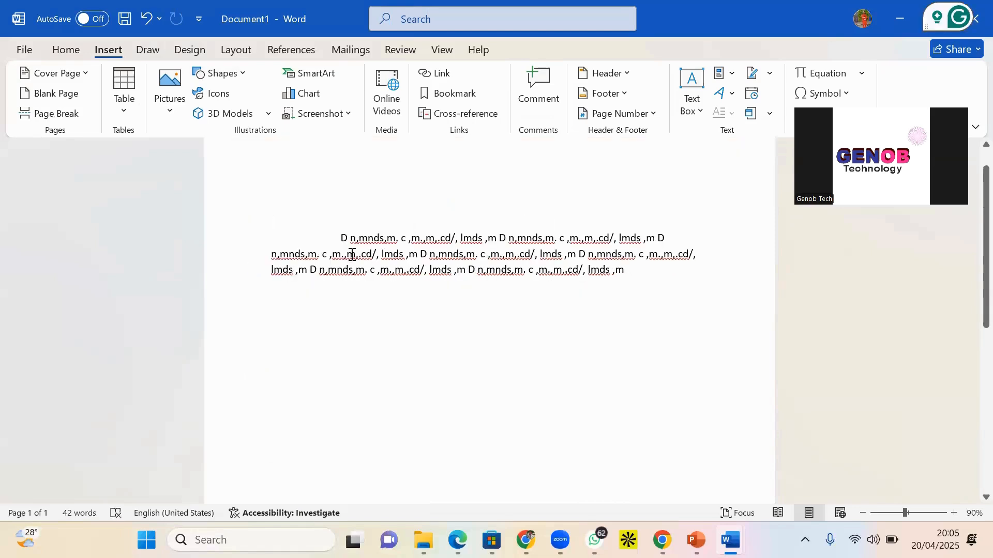
key(ctrl+a)
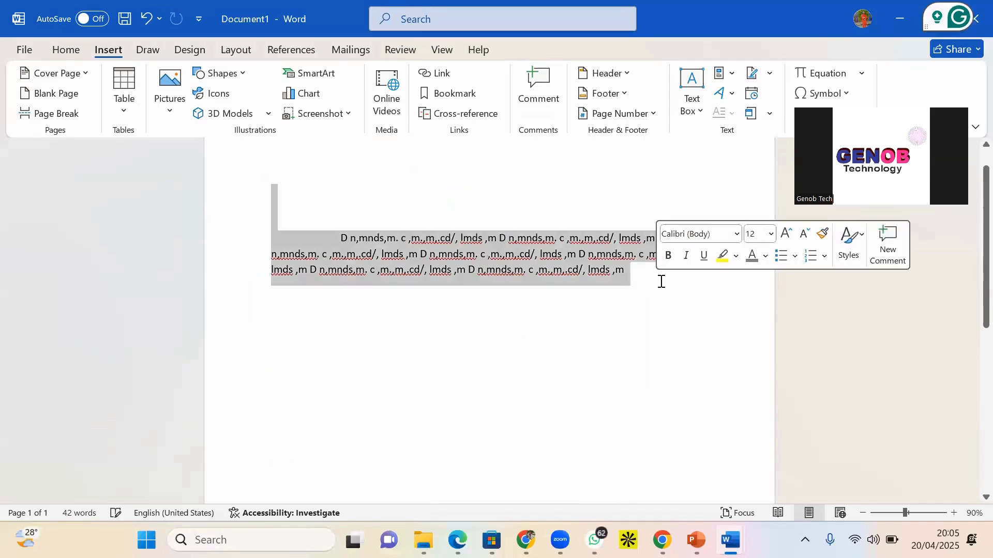
key(Delete)
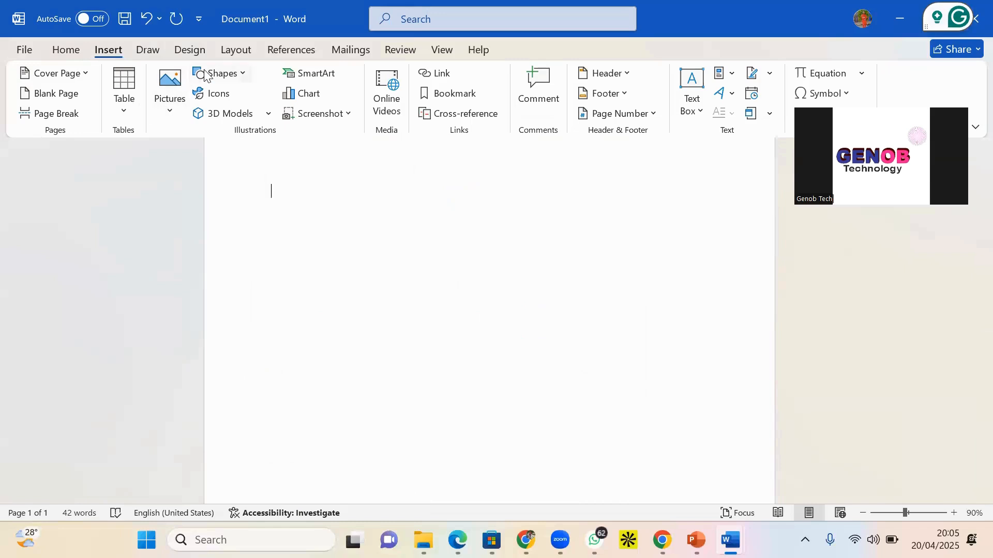
- Draw a cube from the basic shapes in the blank page's upper middle, about 6.9 cm high and 7.87 cm wide
click(220, 73)
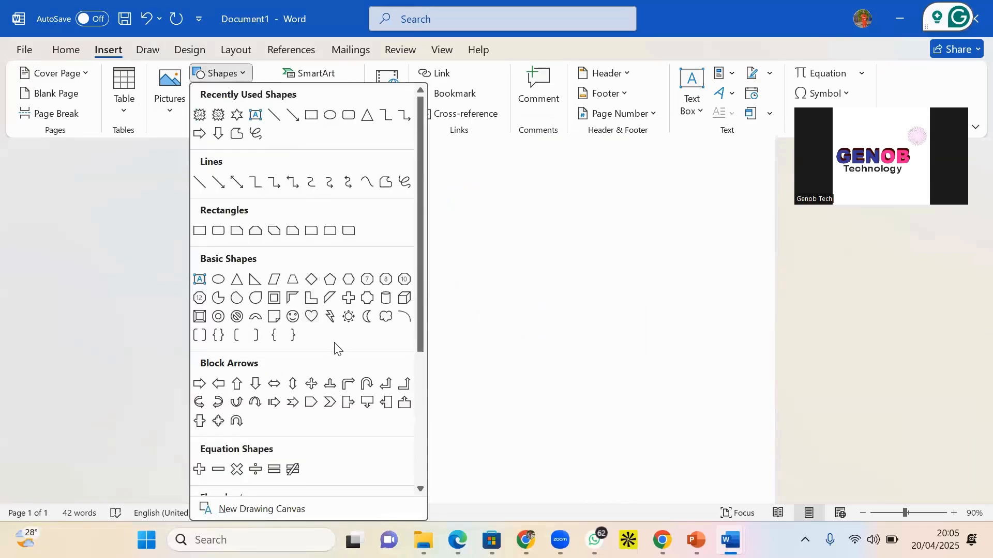
scroll(335, 350, down, 3)
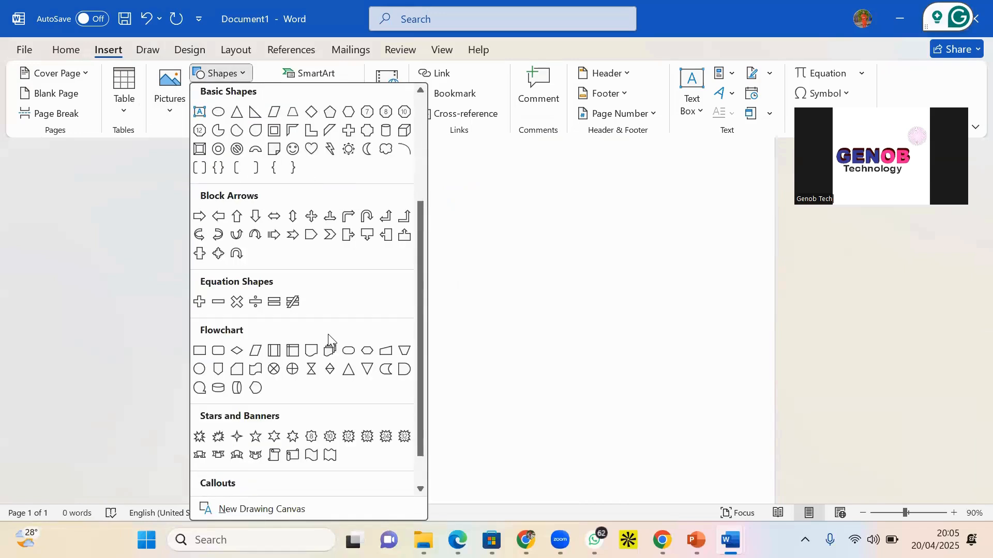
scroll(324, 354, down, 1)
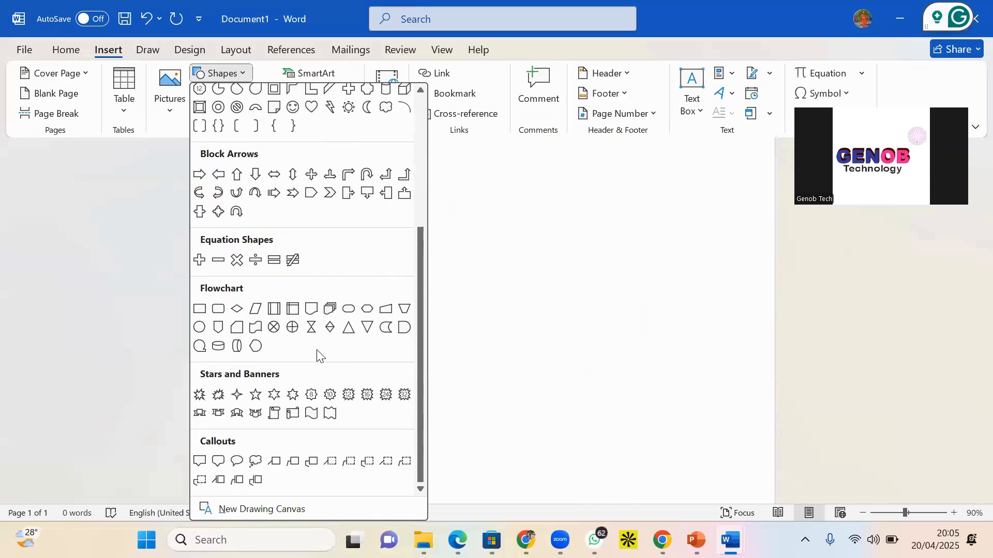
scroll(236, 270, up, 3)
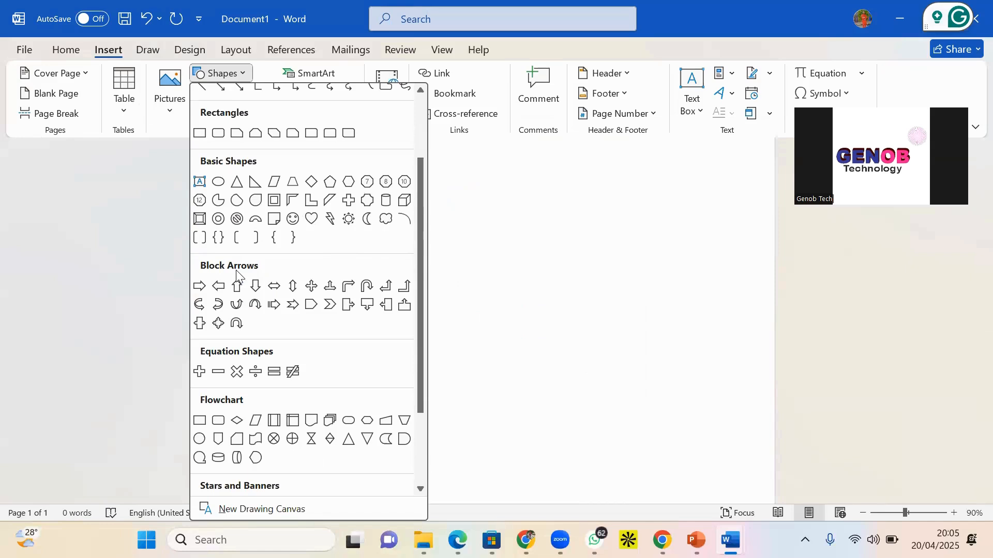
click(405, 200)
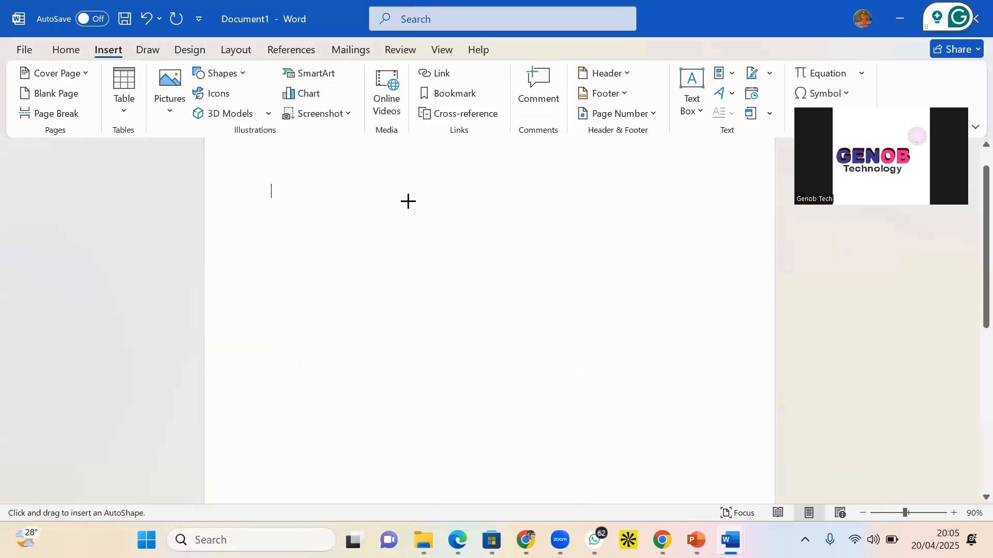
click(404, 206)
mouse_move(527, 356)
mouse_down()
mouse_move(613, 366)
mouse_move(614, 388)
mouse_move(432, 330)
mouse_up()
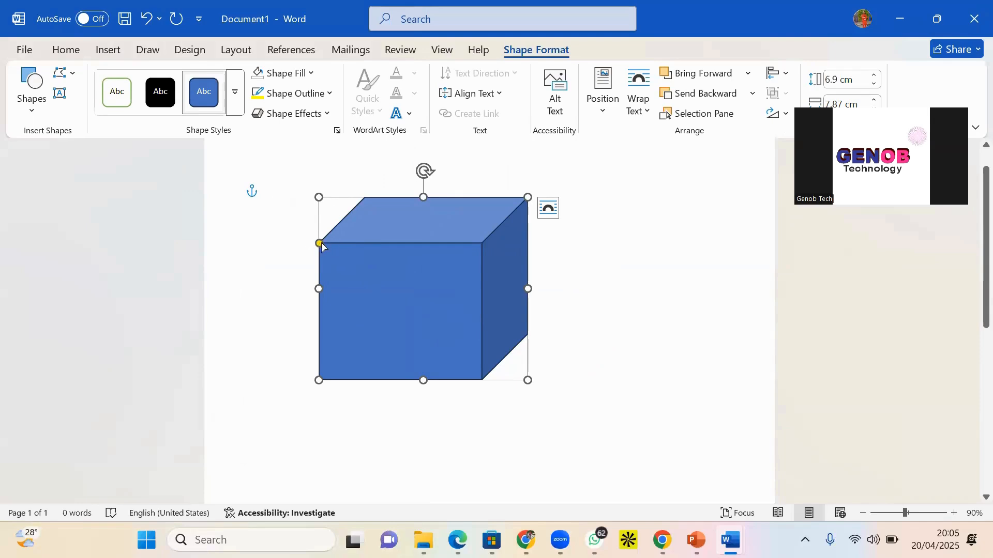
- Adjust the cube's shape slightly so that its top and side faces become a little deeper
drag(321, 244, 351, 247)
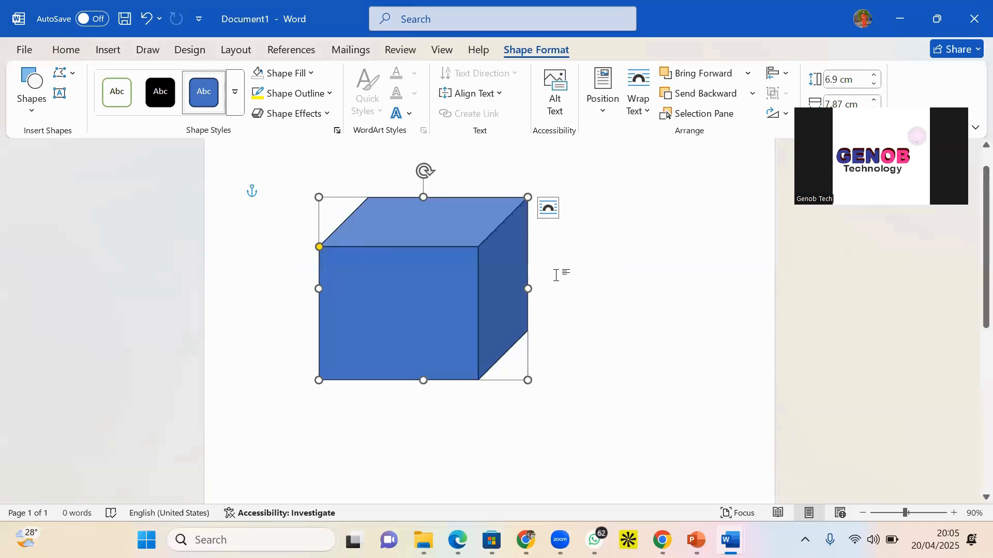
click(556, 275)
click(466, 304)
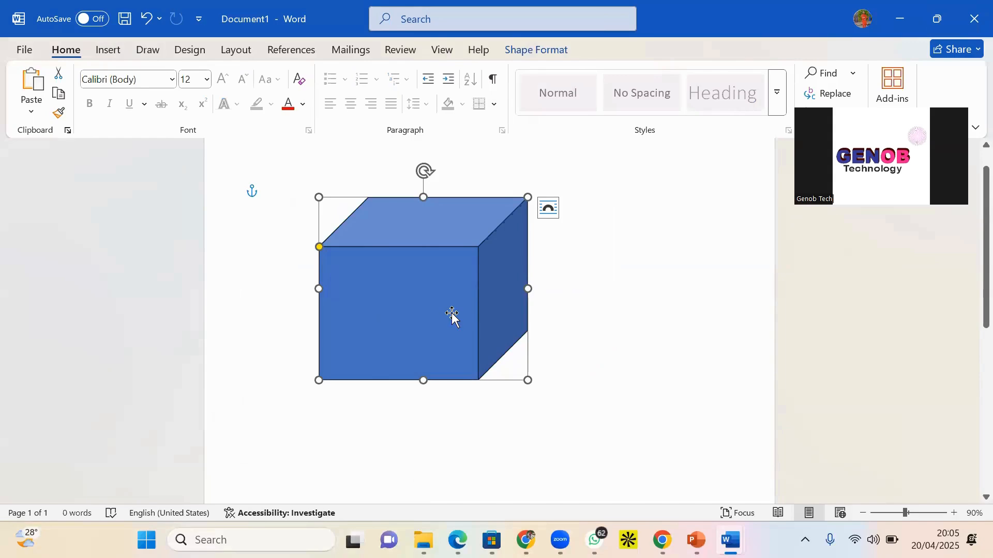
- Fill the cube with the standard green colour and move it slightly lower and to the left on the page
double_click(416, 275)
click(310, 73)
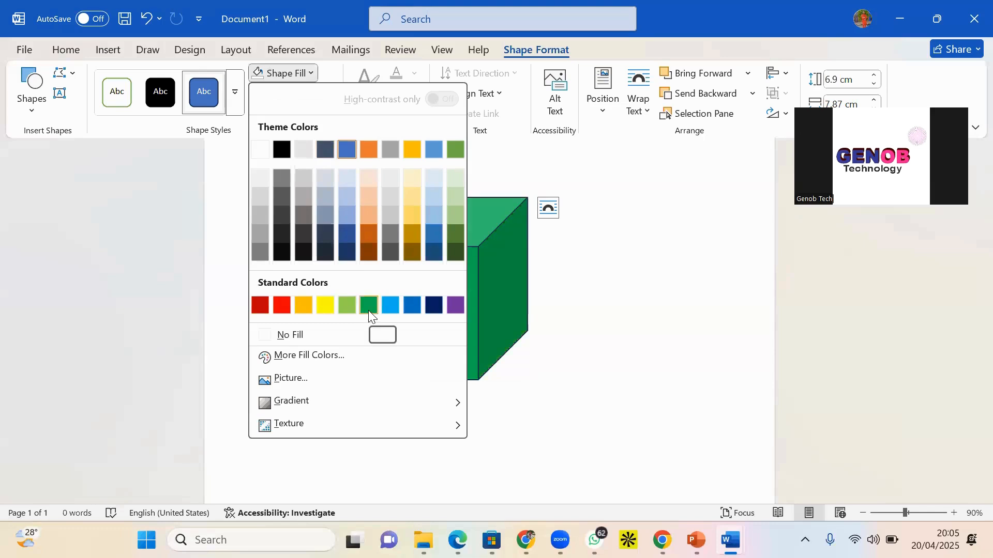
click(371, 305)
drag(405, 302, 362, 317)
drag(446, 263, 469, 282)
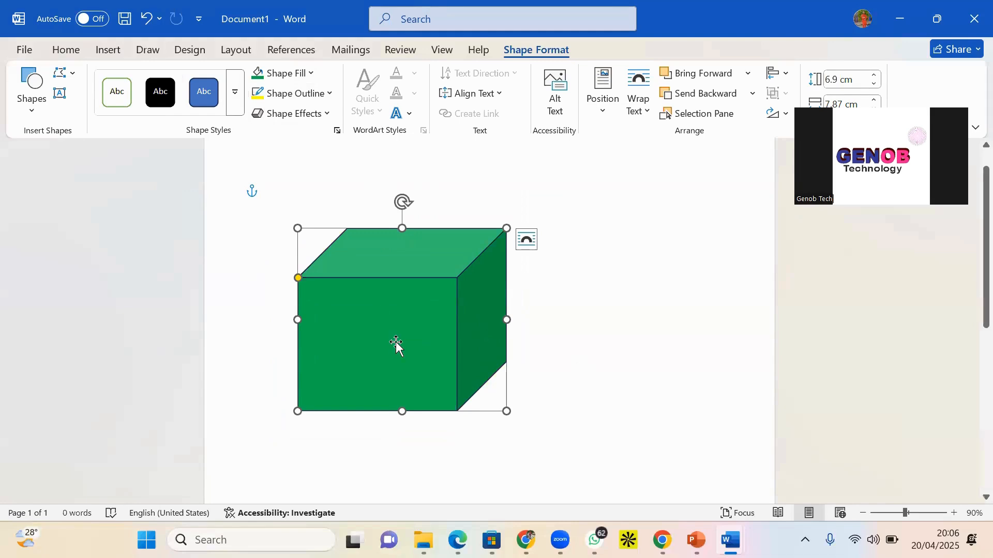
- Draw a rectangle about 5.02 cm high and 6.08 cm wide exactly over the cube's front face
click(39, 101)
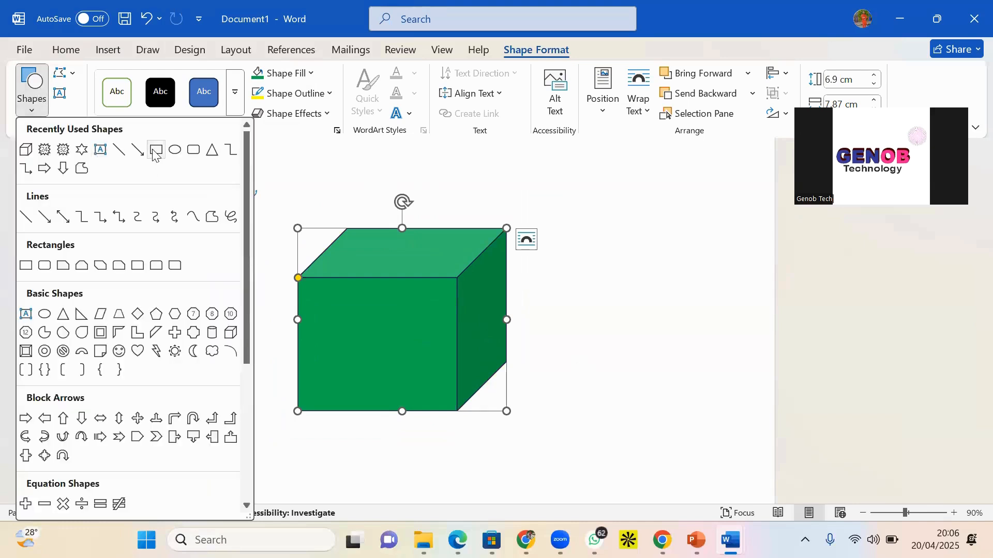
click(155, 151)
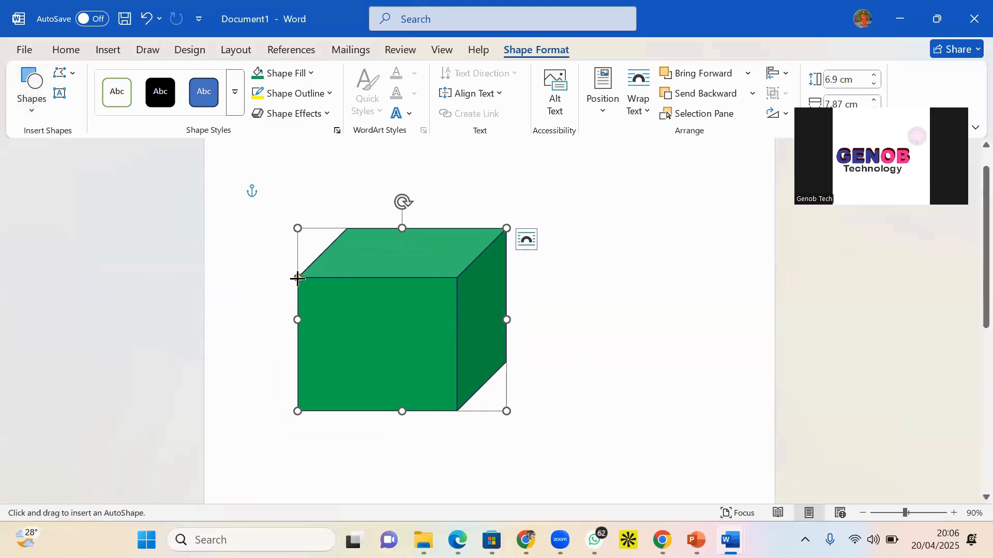
drag(298, 278, 457, 411)
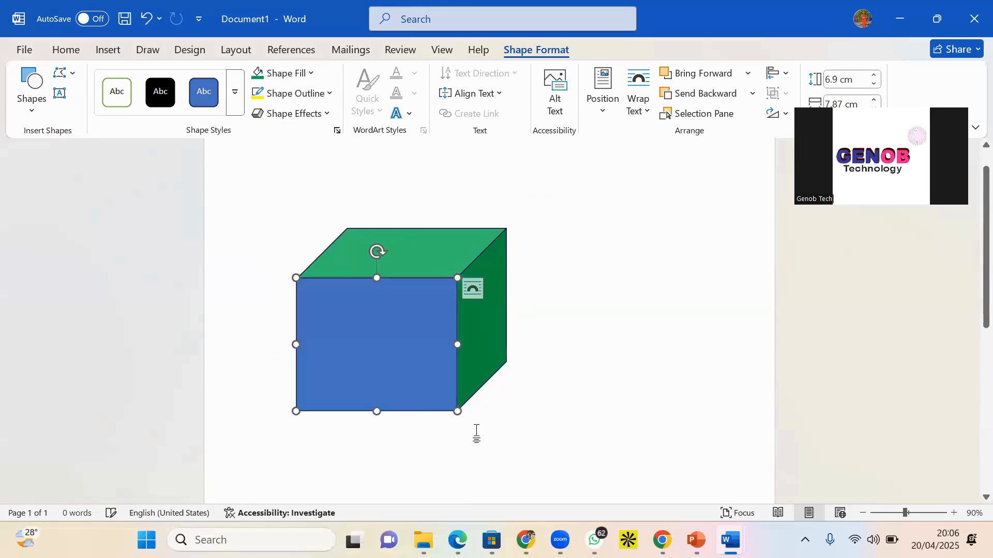
click(636, 392)
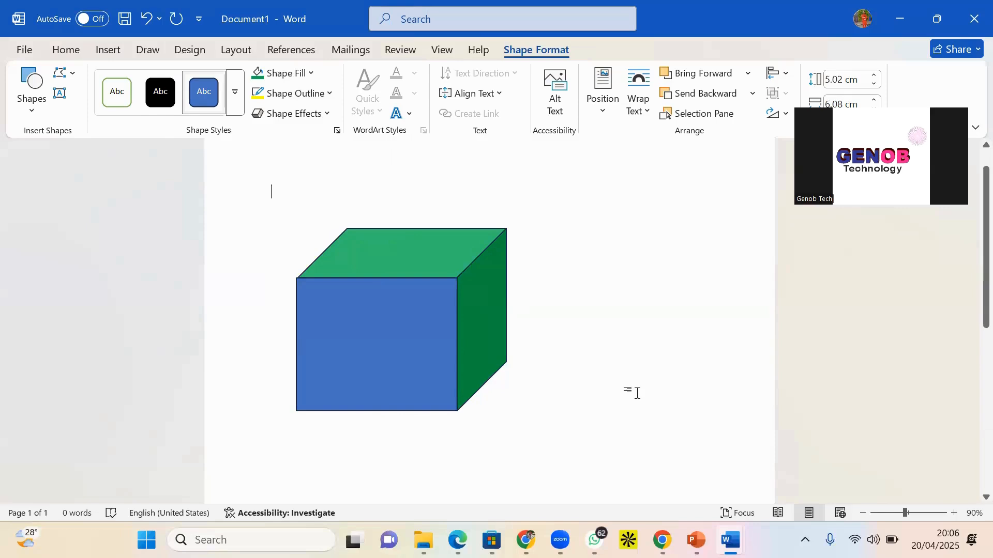
click(398, 349)
click(587, 348)
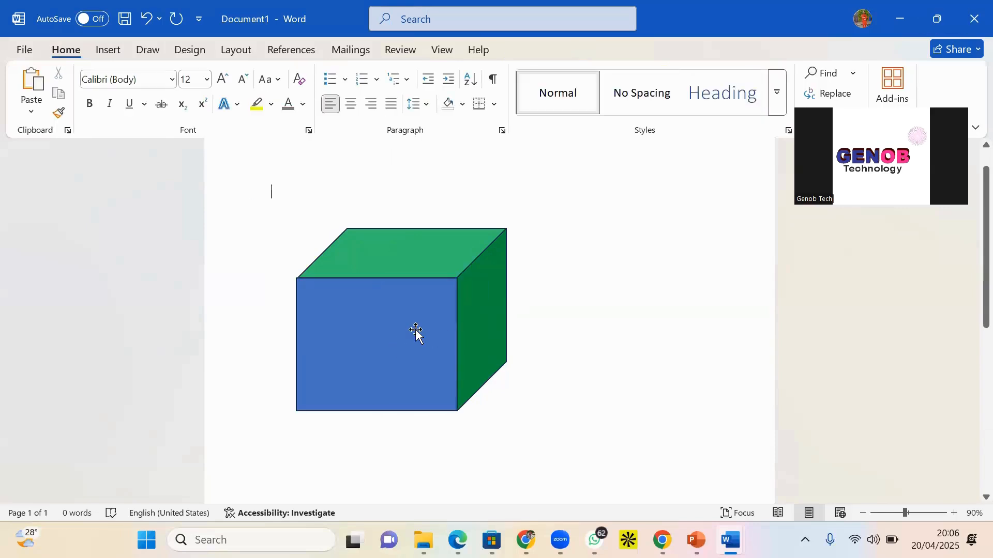
click(442, 322)
click(632, 264)
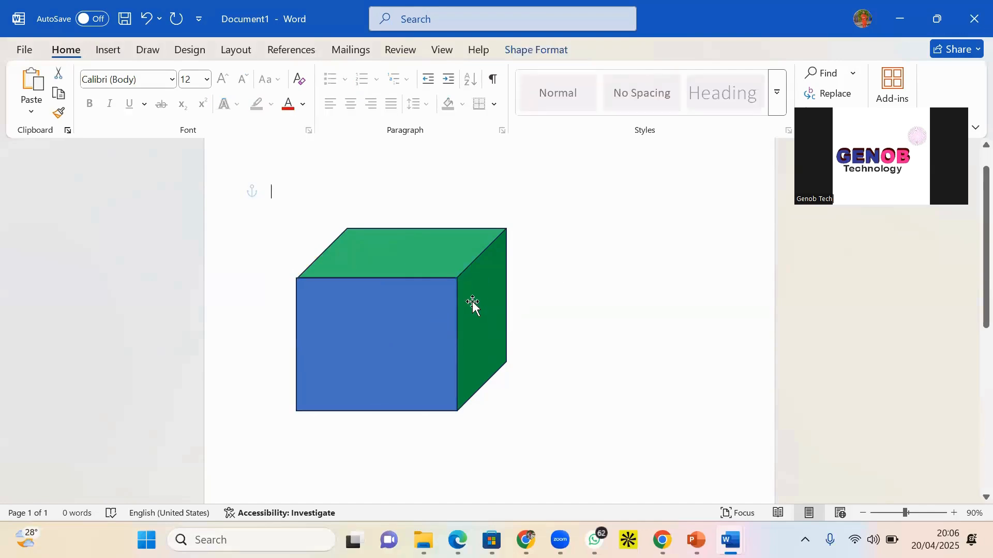
- Duplicate the blue front rectangle and place the copy directly against its right edge, level with it
click(440, 311)
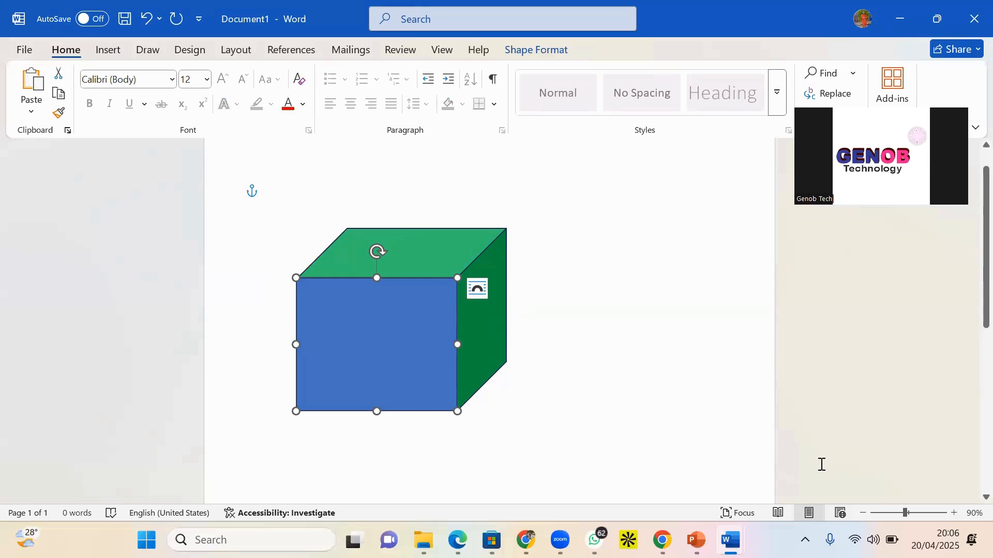
click(346, 310)
key(ctrl+d)
drag(350, 325, 505, 318)
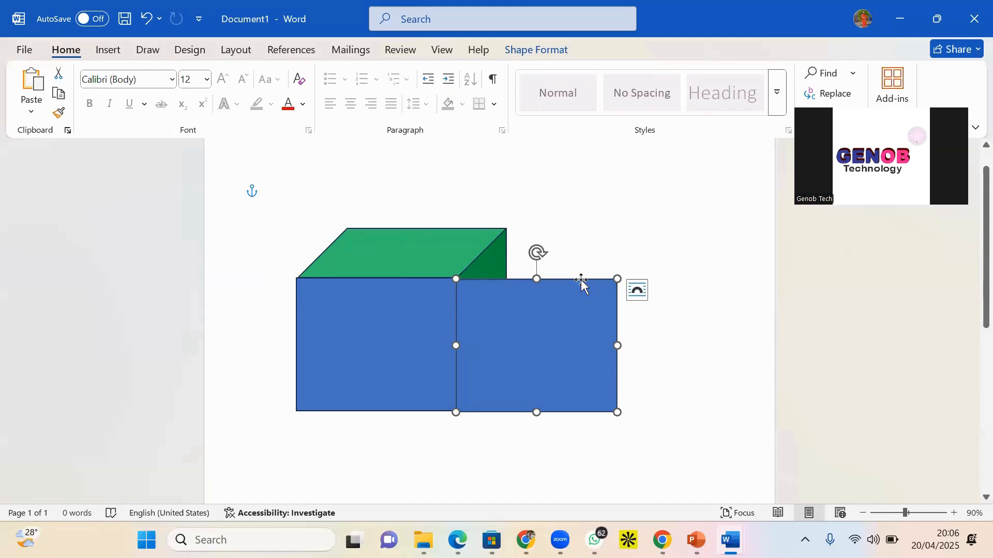
- Edit the copied rectangle's points, moving its two outer corners onto the back corners of the cube's side face
double_click(553, 321)
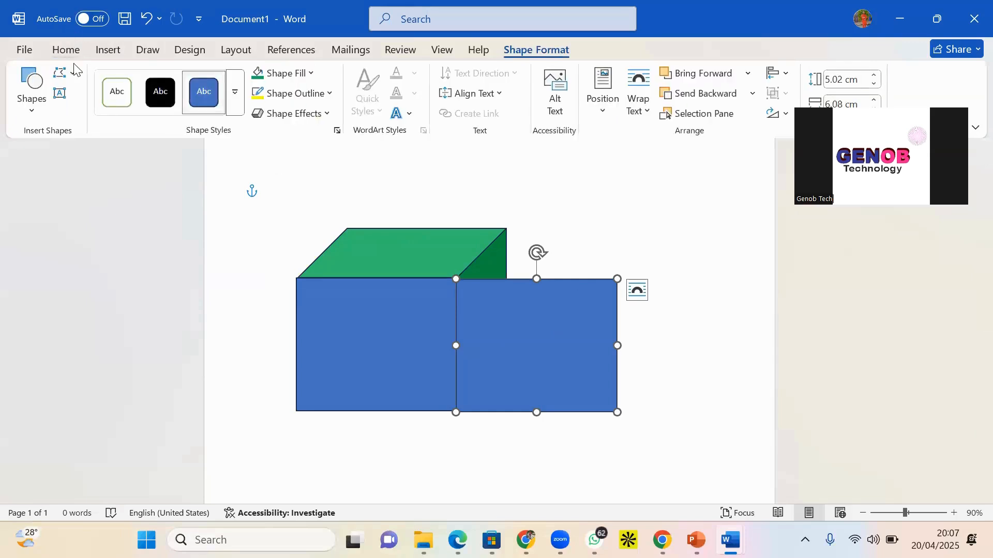
click(71, 77)
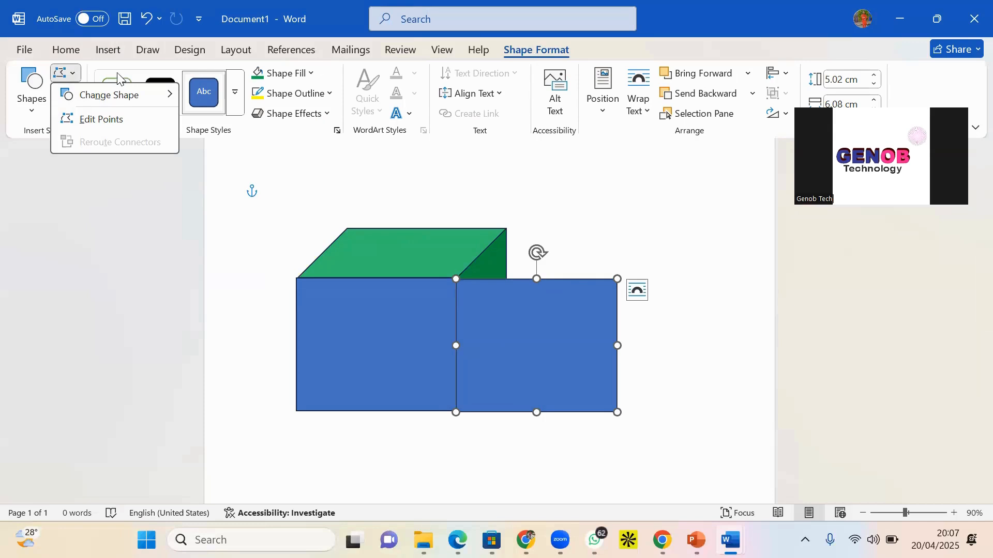
click(75, 77)
click(78, 74)
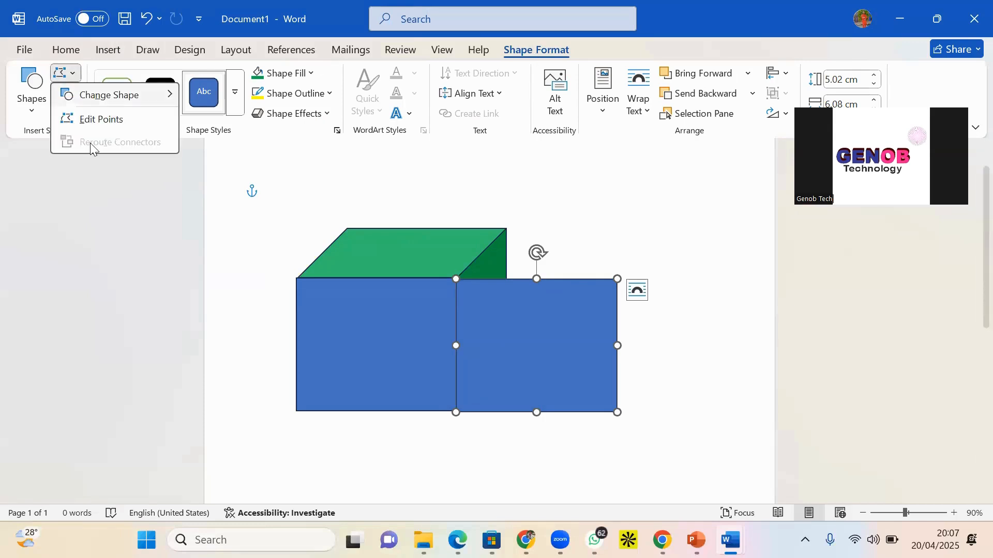
click(561, 293)
right_click(559, 284)
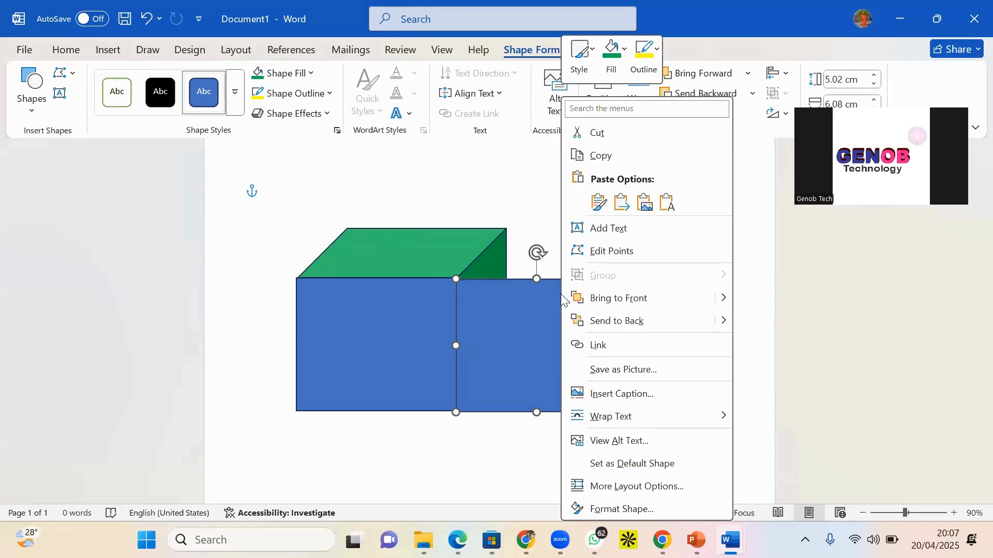
click(617, 259)
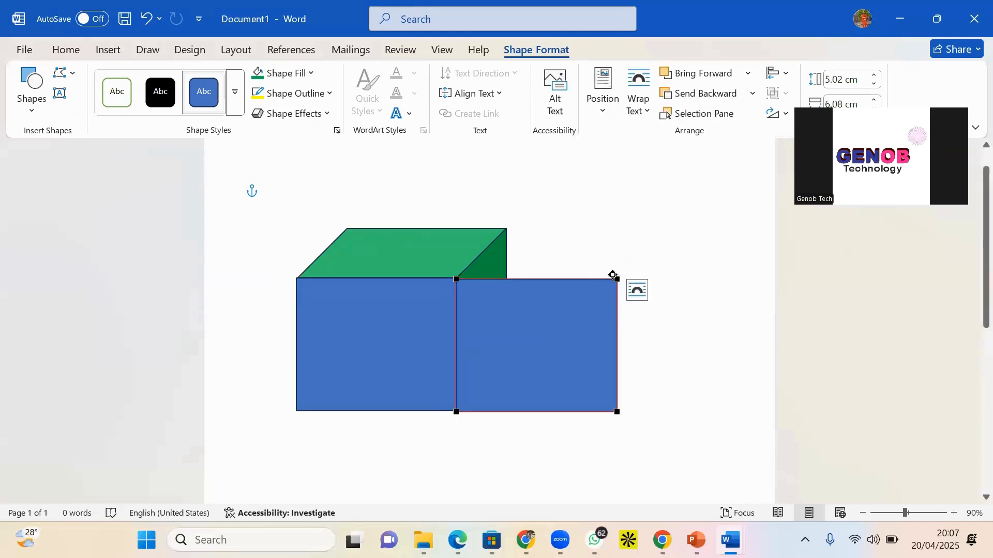
drag(612, 275, 507, 228)
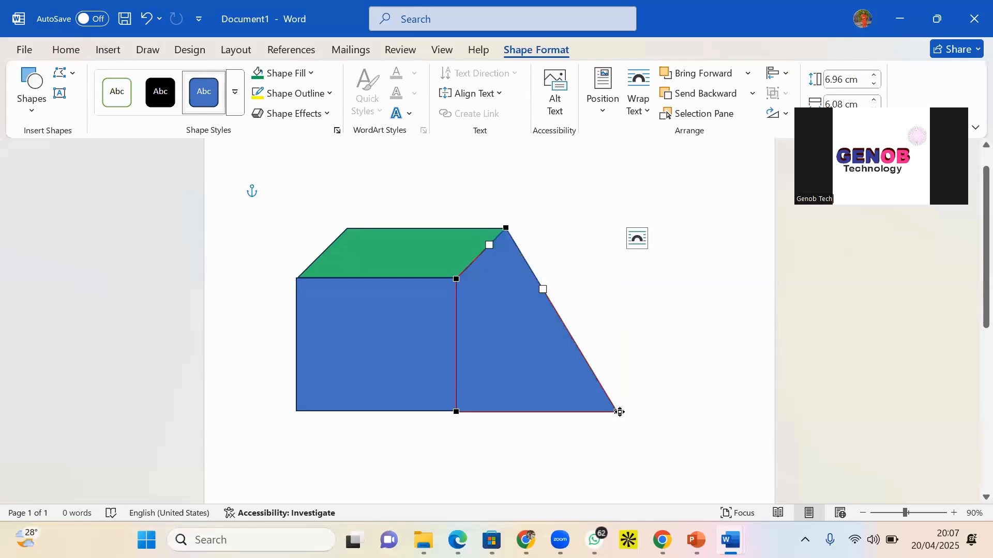
drag(618, 412, 506, 364)
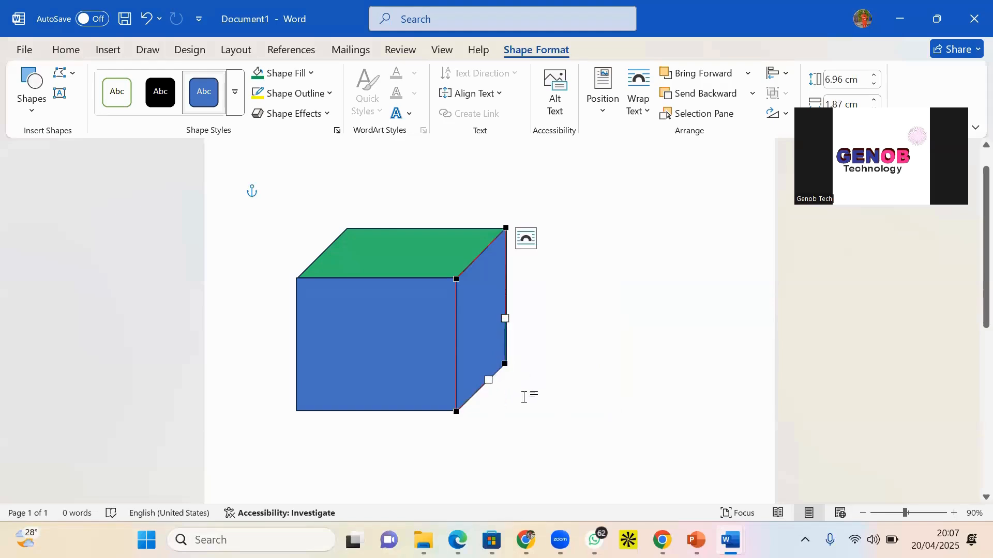
click(523, 397)
click(500, 359)
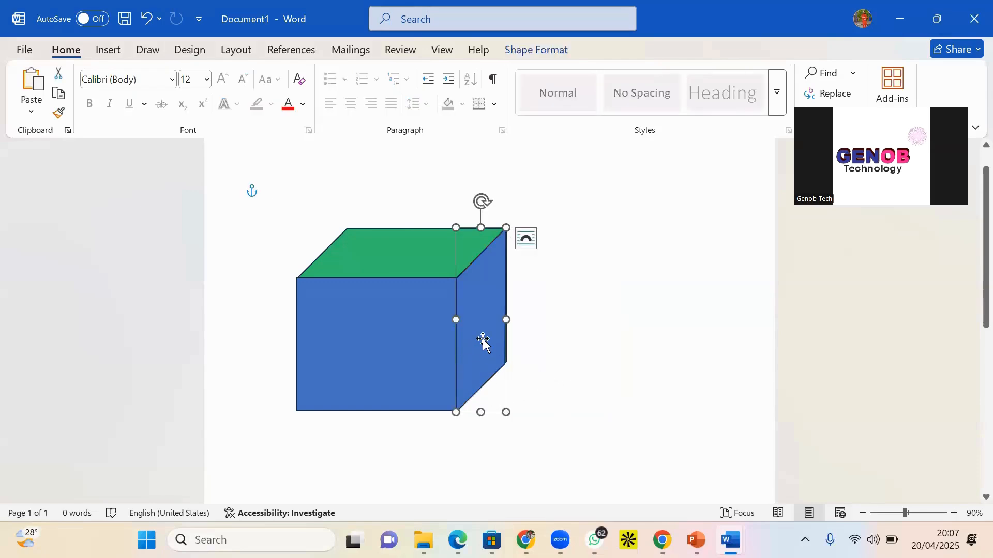
click(398, 262)
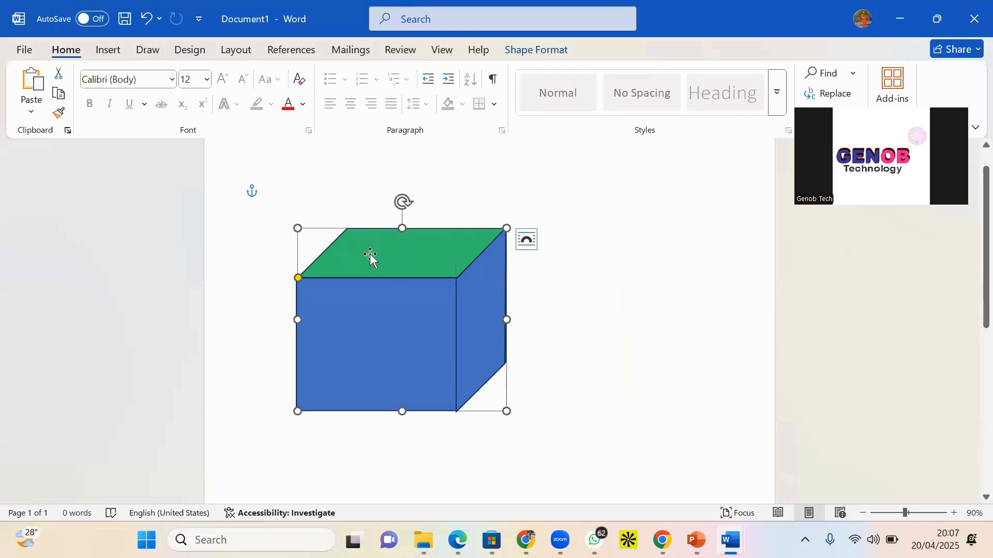
- Edit the side-face shape's points again, moving its lower outer corner exactly onto the cube's lower back corner
right_click(490, 359)
key(Escape)
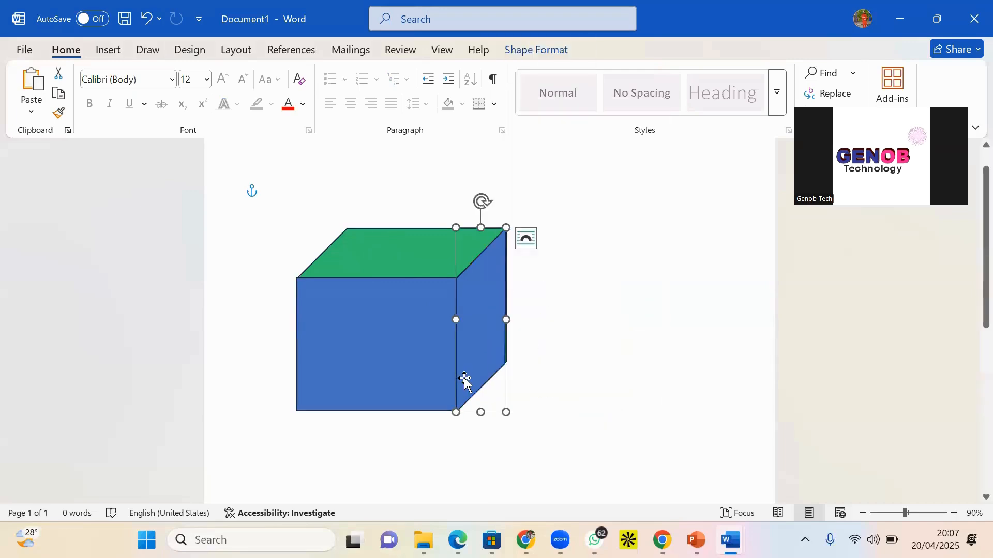
scroll(465, 379, up, 6)
scroll(500, 283, down, 5)
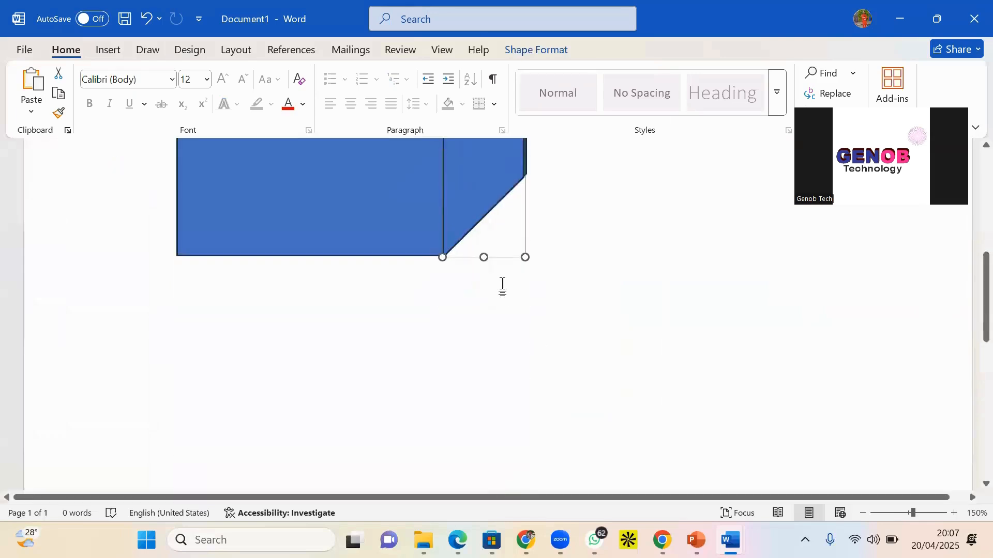
scroll(505, 310, up, 3)
scroll(498, 317, up, 3)
scroll(497, 310, up, 3)
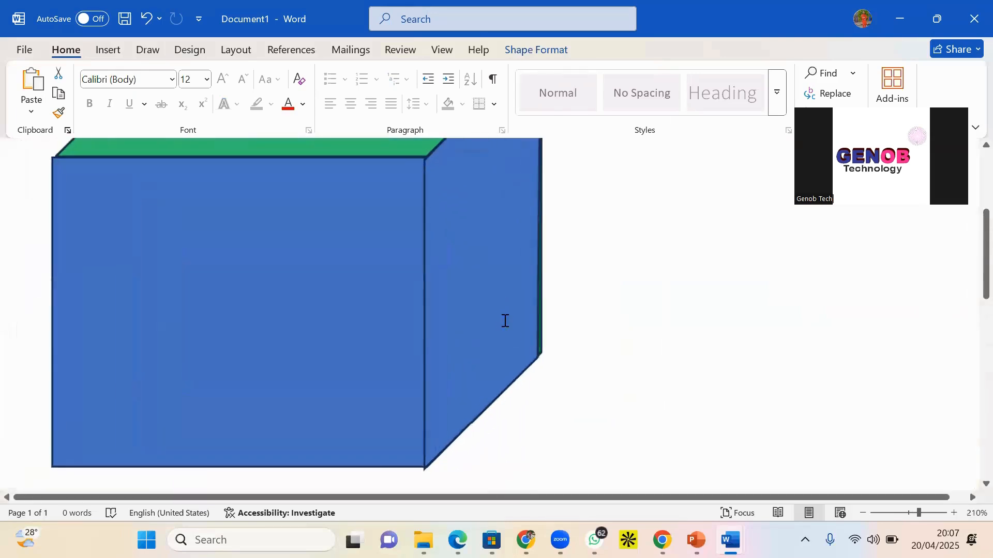
scroll(505, 319, up, 3)
scroll(516, 333, down, 3)
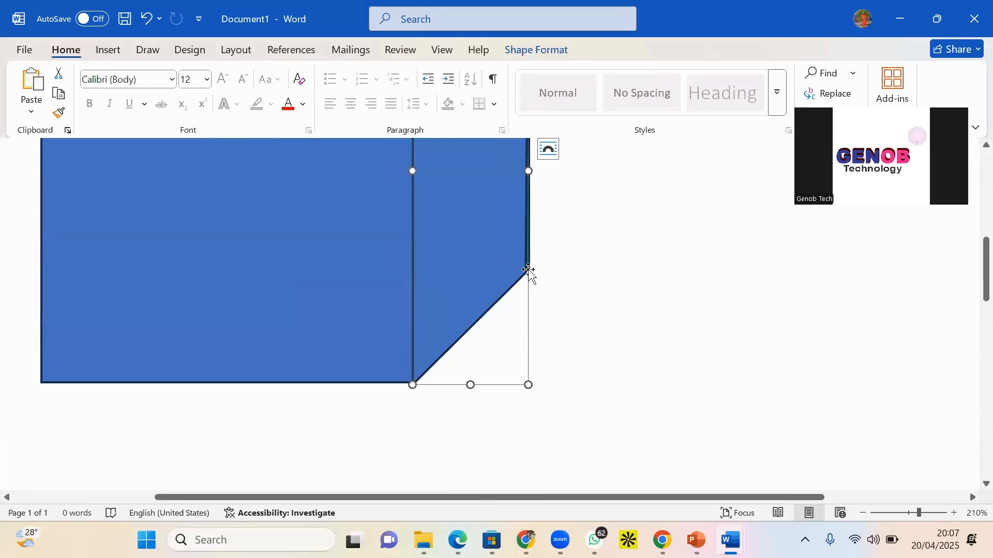
scroll(529, 266, up, 2)
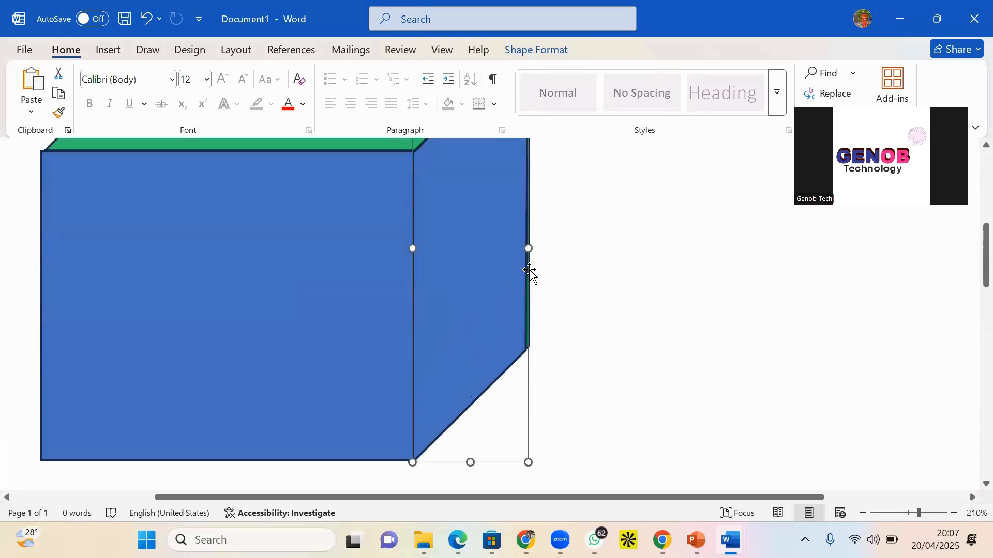
right_click(521, 337)
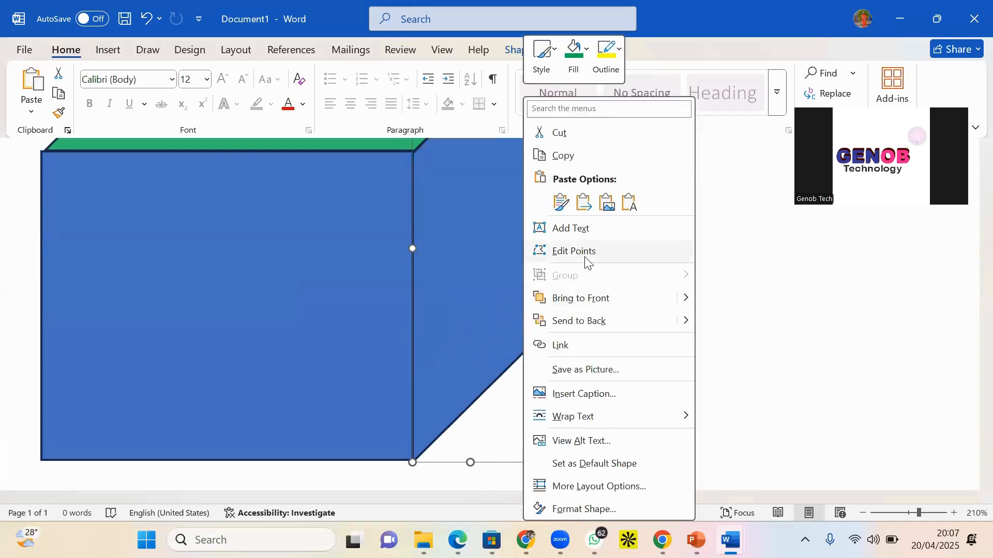
click(587, 254)
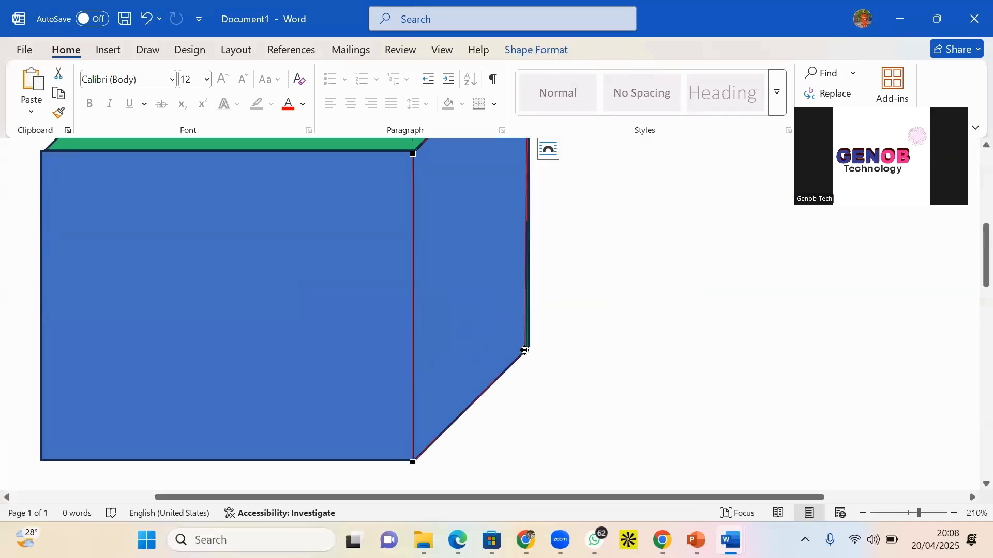
click(524, 350)
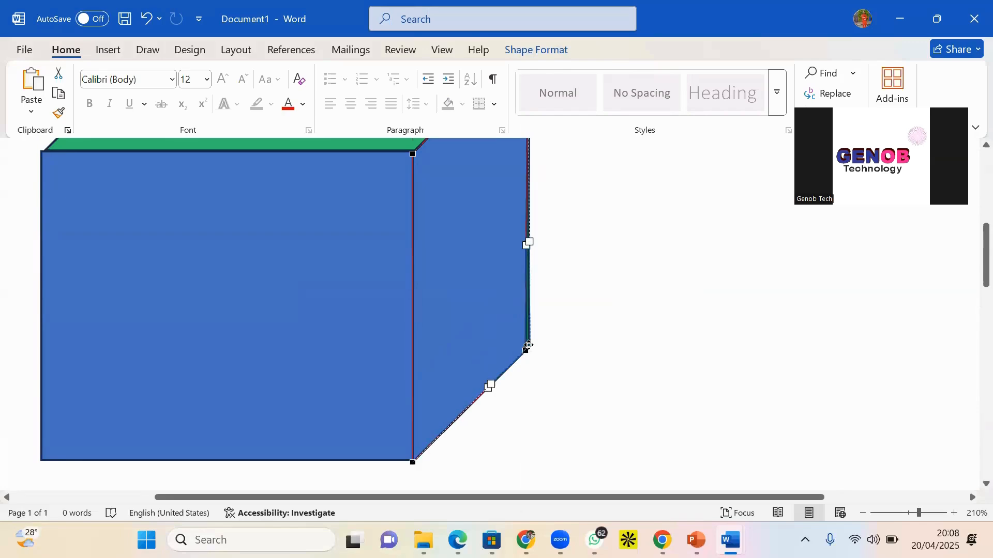
drag(528, 345, 528, 345)
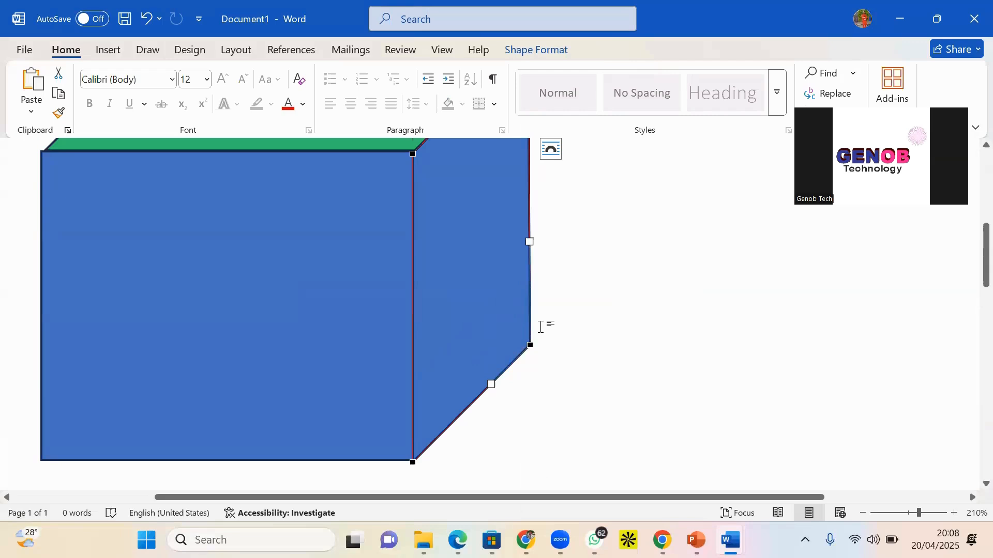
scroll(540, 327, down, 6)
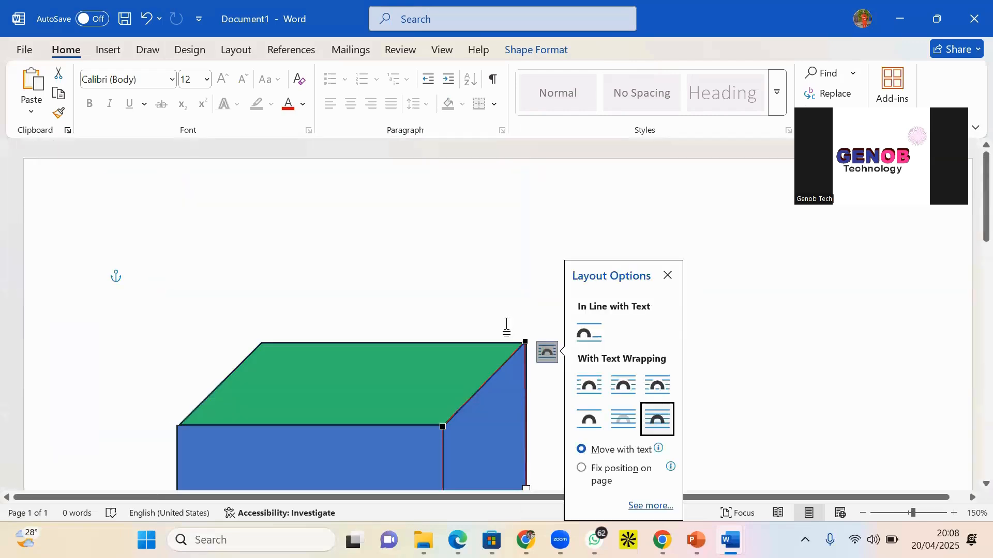
scroll(497, 315, down, 2)
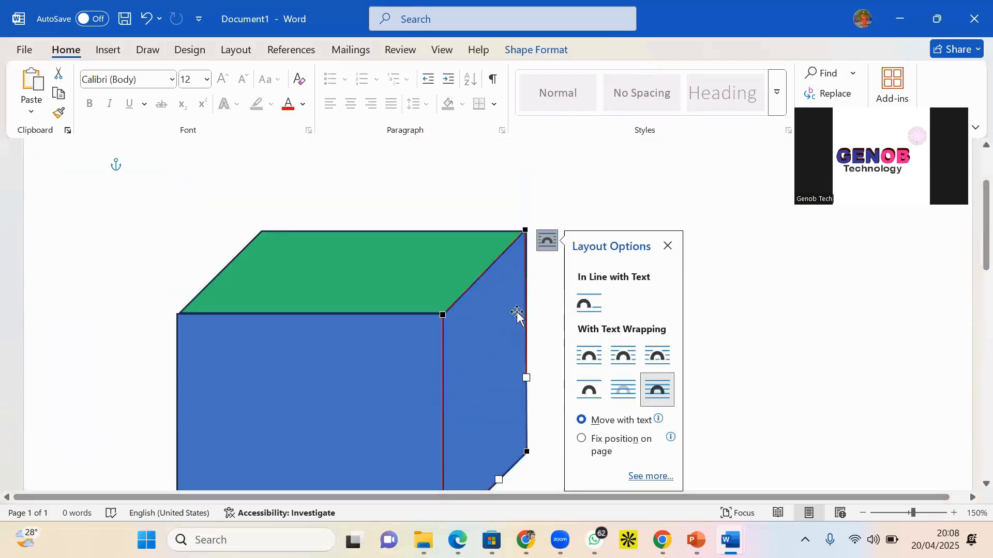
click(543, 336)
- Try to cover the cube's top face with a moved and resized duplicate of the side-face shape, and delete that copy
click(511, 350)
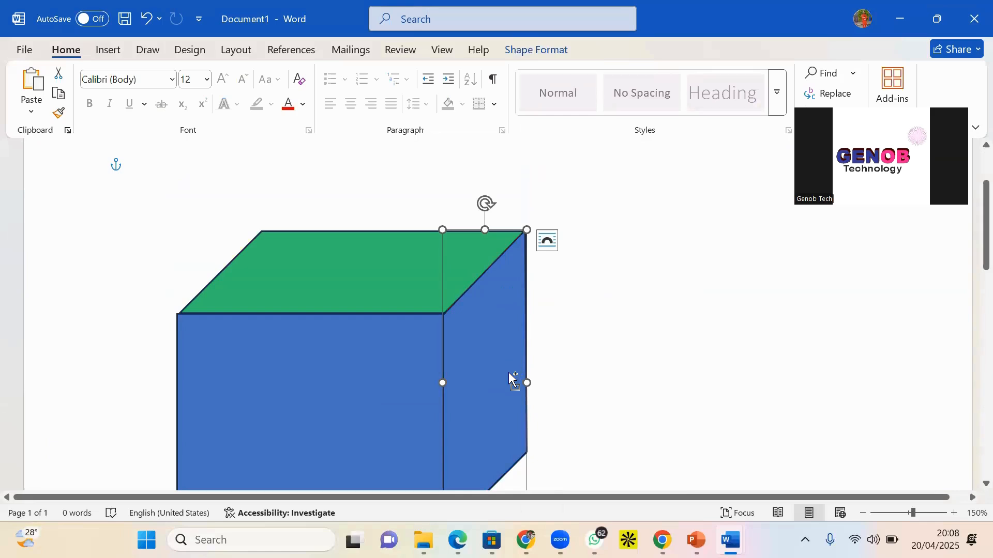
key(ctrl+d)
drag(512, 375, 491, 181)
scroll(480, 272, up, 3)
mouse_move(479, 271)
mouse_down()
mouse_move(497, 238)
mouse_move(474, 262)
mouse_move(482, 264)
mouse_up()
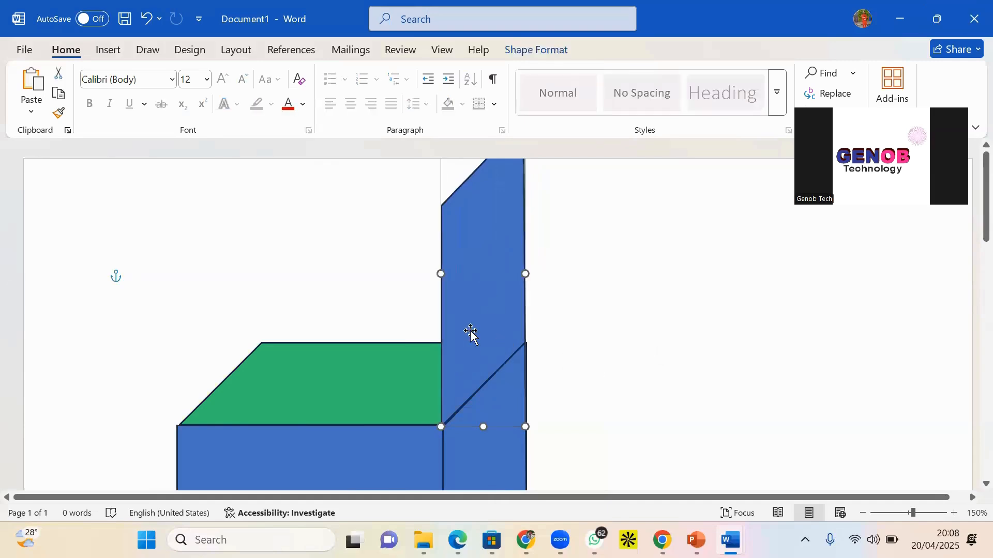
scroll(492, 299, down, 6)
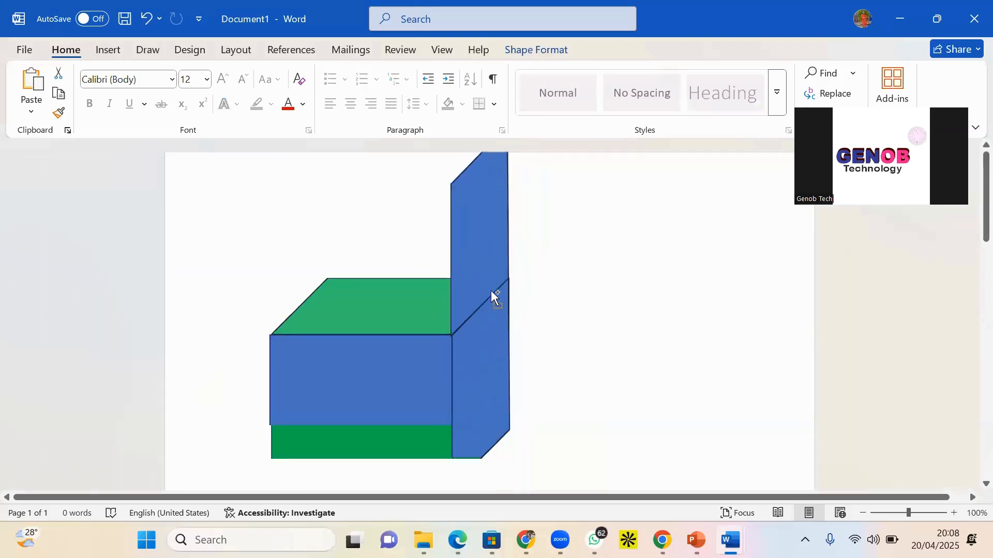
drag(476, 205, 383, 227)
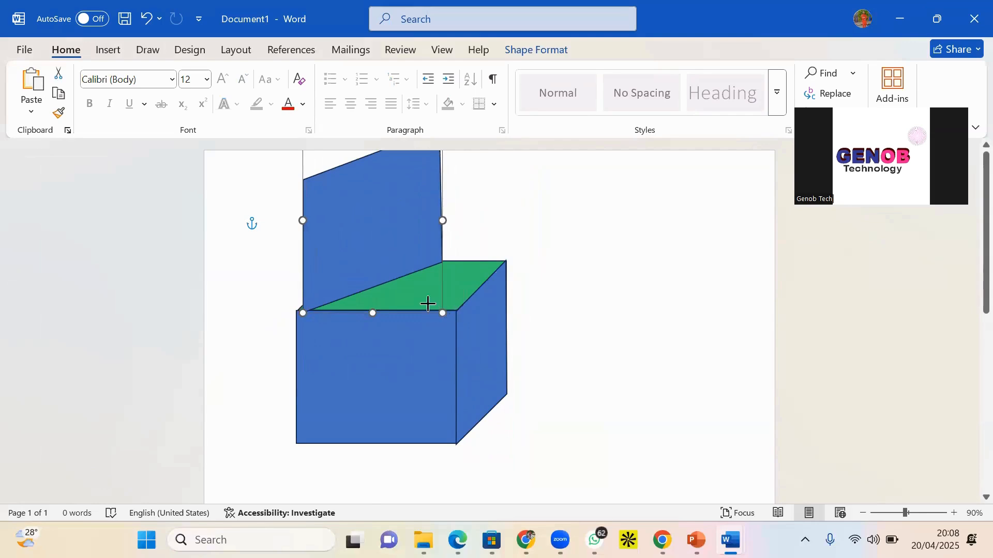
drag(428, 304, 395, 271)
drag(359, 228, 644, 312)
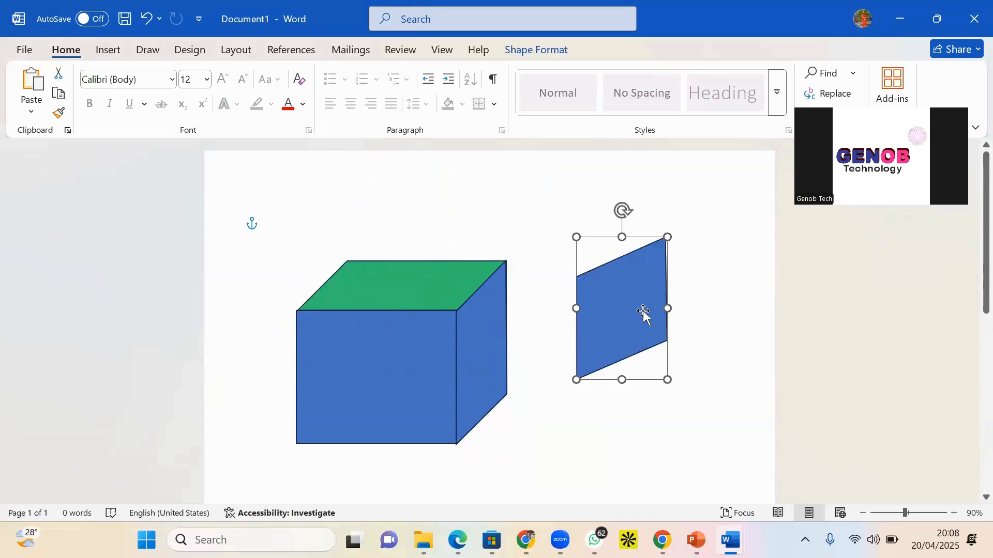
key(Delete)
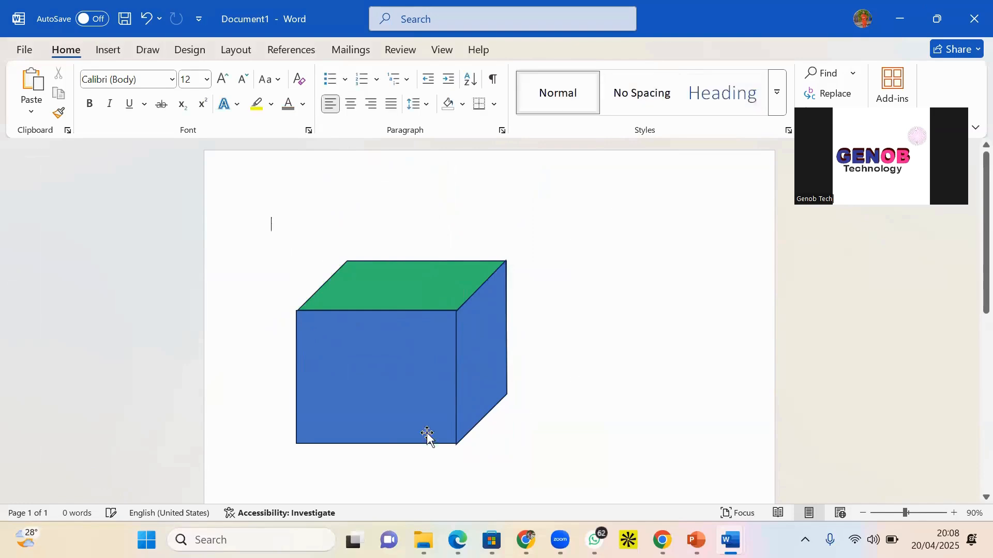
- Copy and paste the blue front rectangle, placing the copy directly above it with its lower edge on the front face's upper edge
click(363, 385)
key(ctrl+c)
key(ctrl+v)
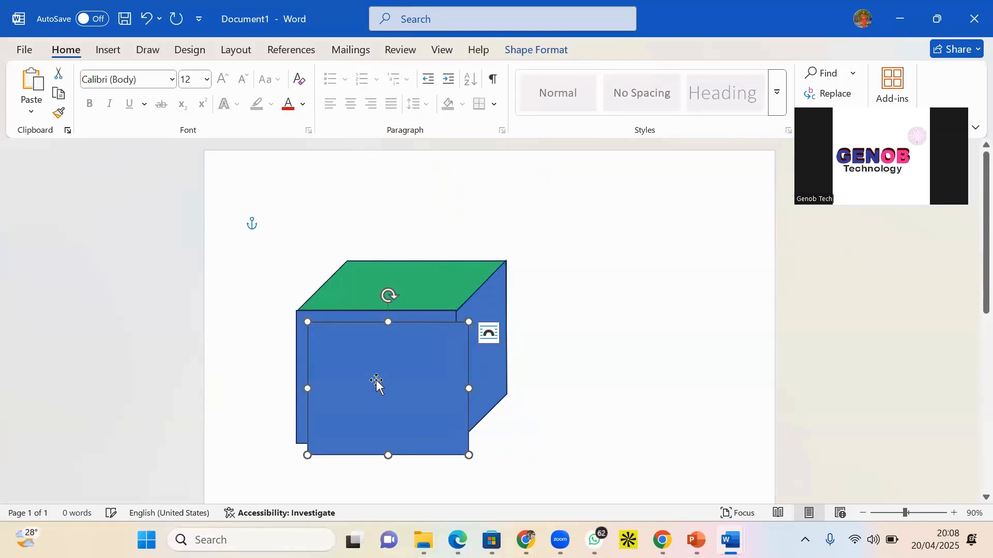
drag(377, 385, 366, 236)
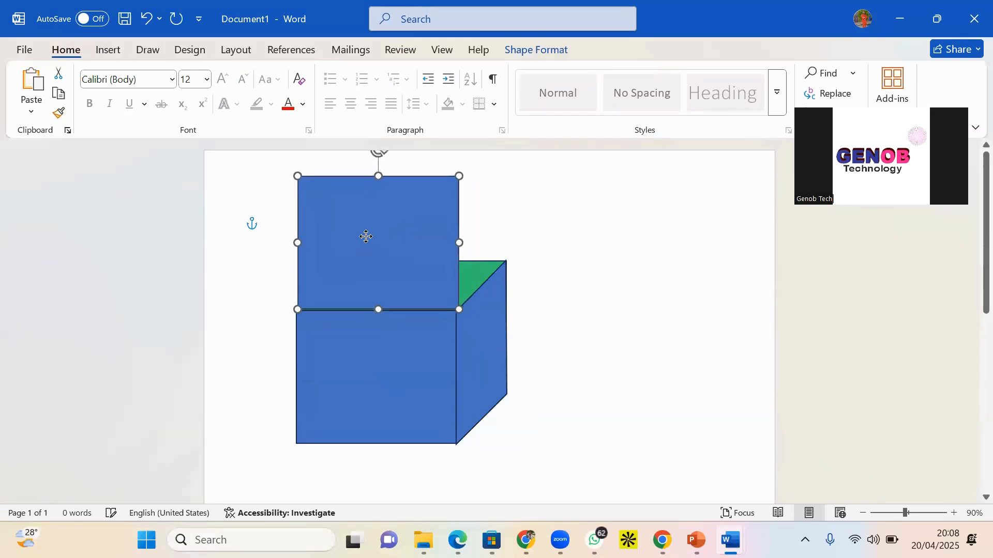
click(584, 327)
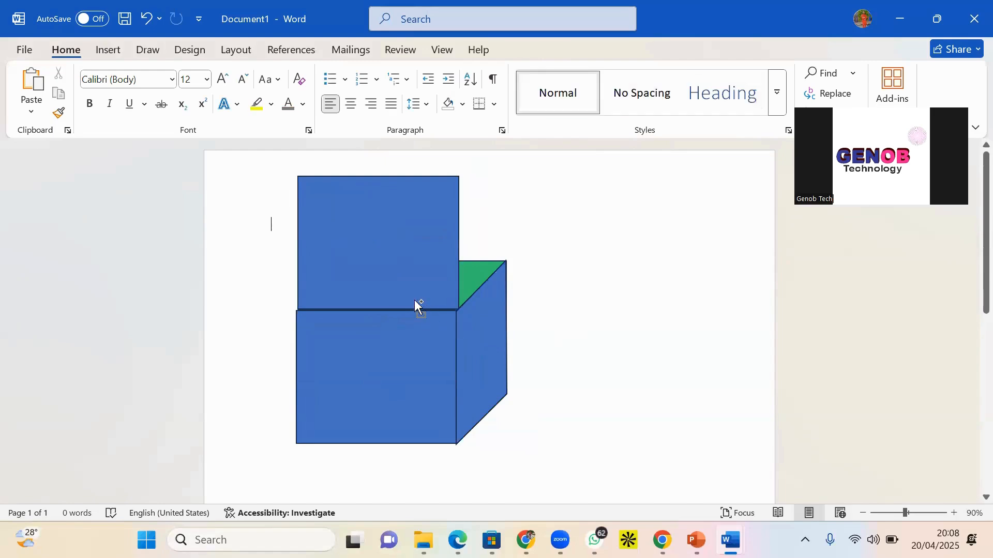
scroll(415, 299, up, 7)
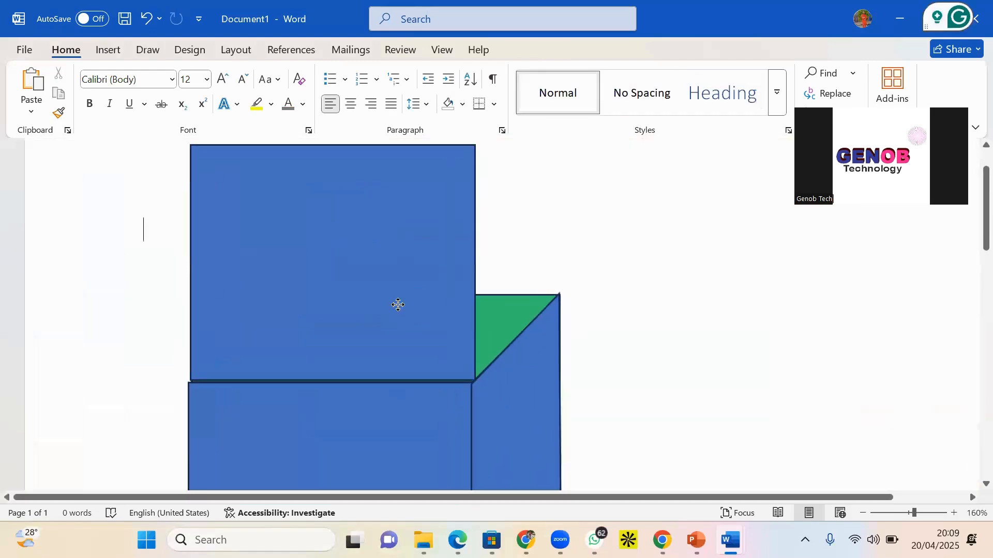
drag(389, 309, 386, 310)
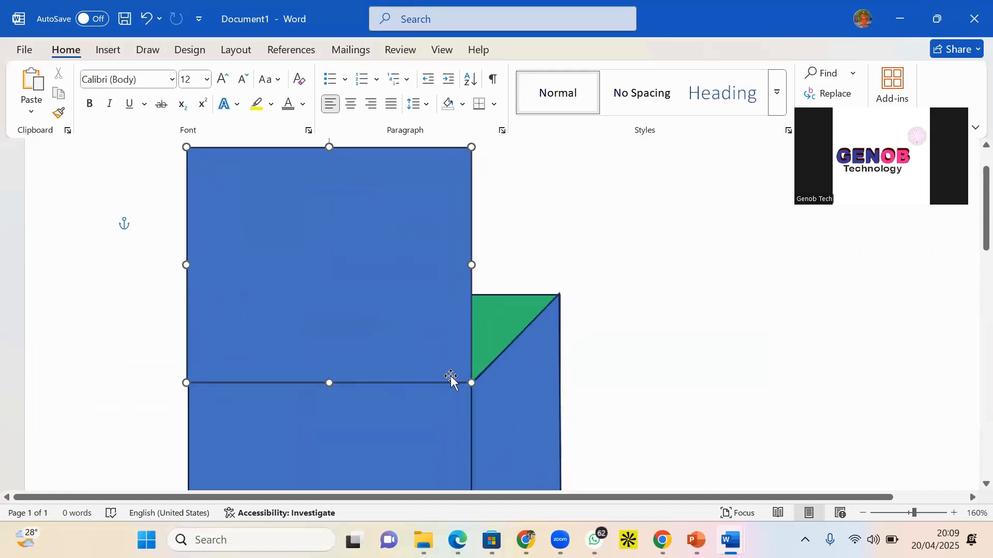
- Edit the copied rectangle's points, moving its two upper corners onto the back corners of the cube's top face
right_click(459, 286)
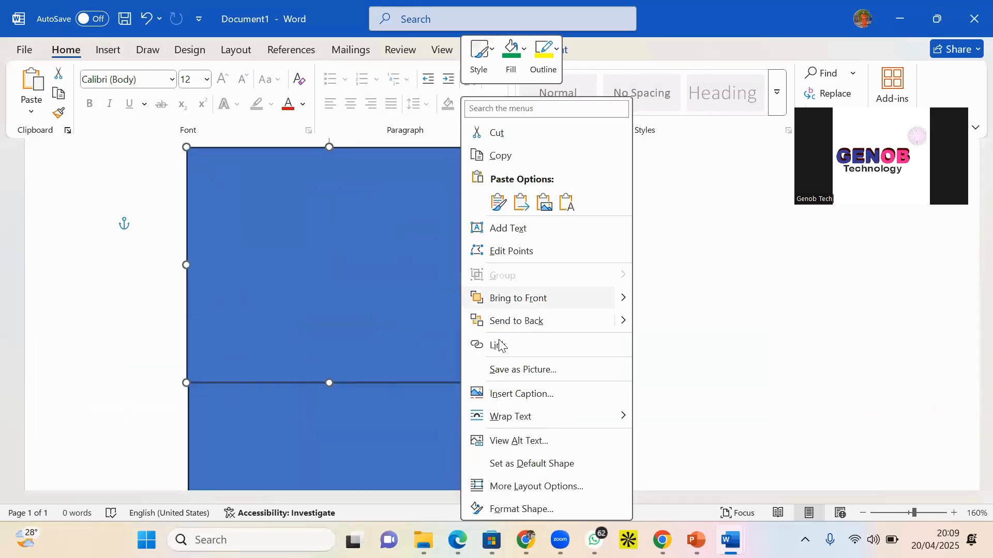
click(527, 253)
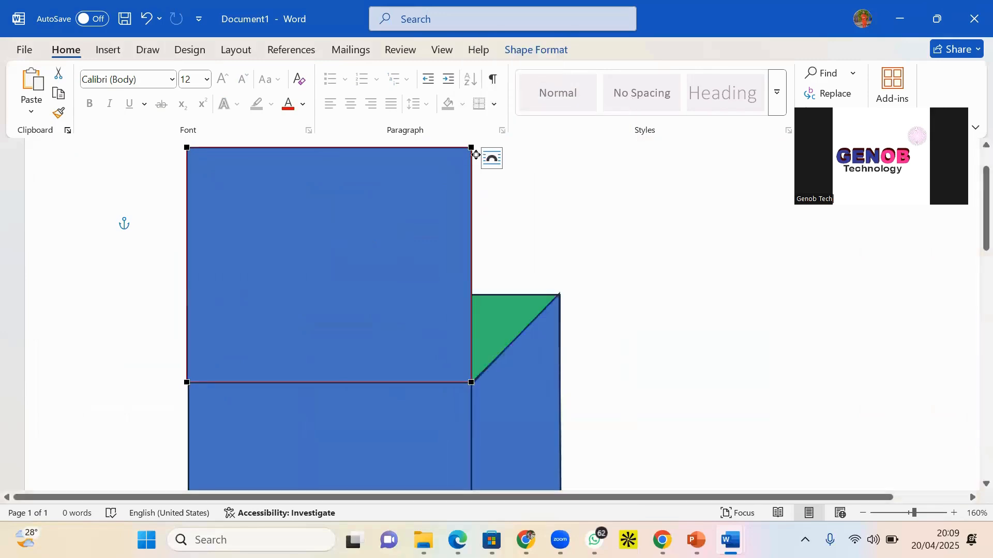
drag(475, 155, 563, 294)
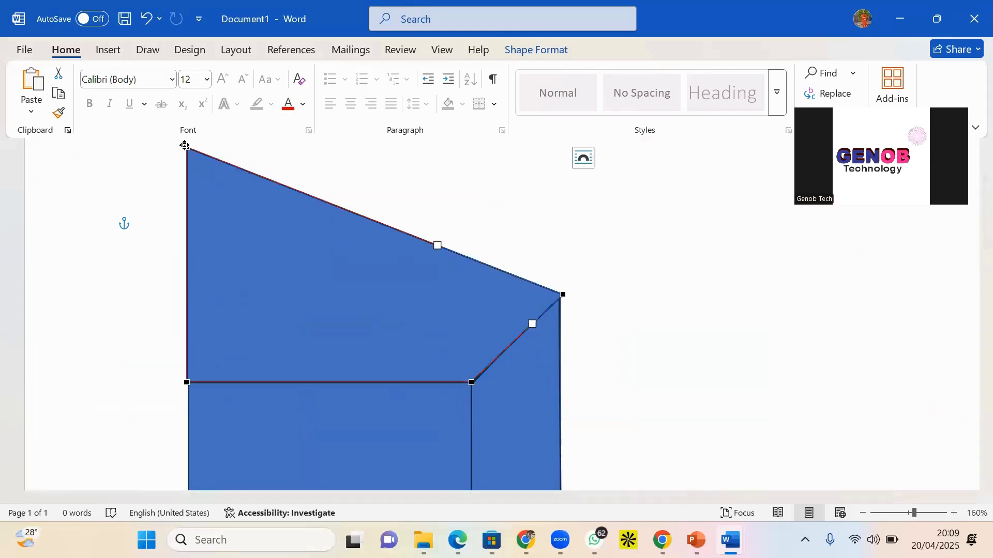
drag(185, 146, 280, 295)
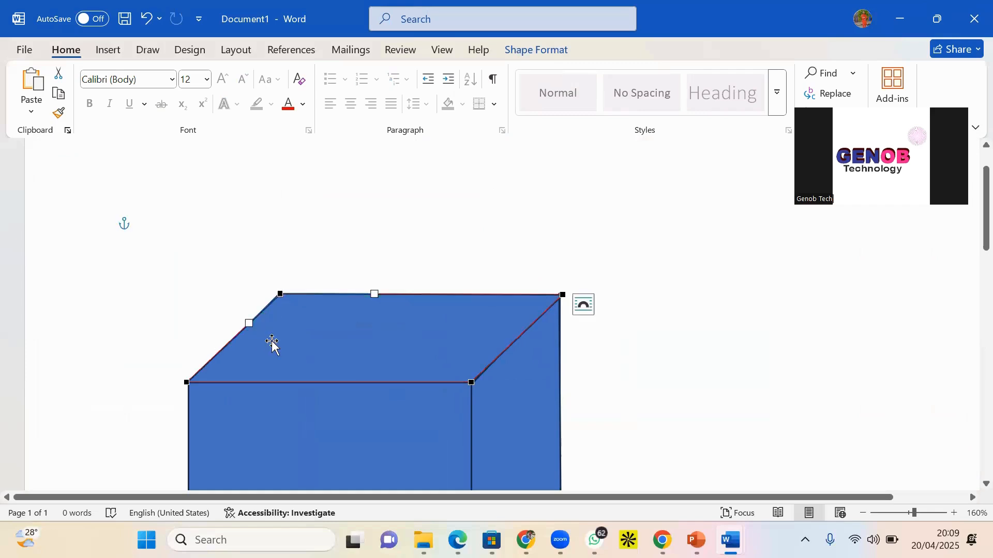
click(577, 331)
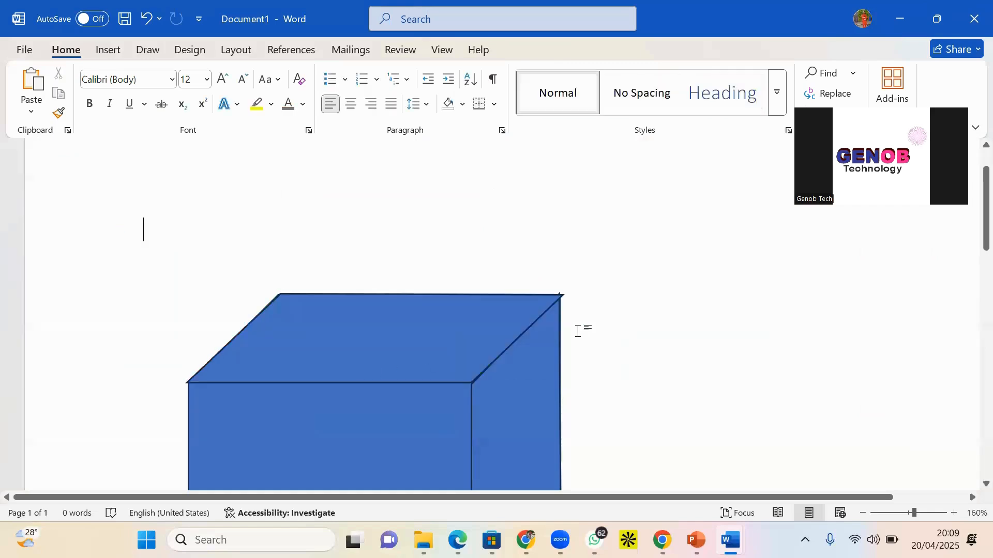
- Refine the top-face shape's points so its right back and left front corners sit exactly on the cube's corners
click(541, 315)
right_click(543, 315)
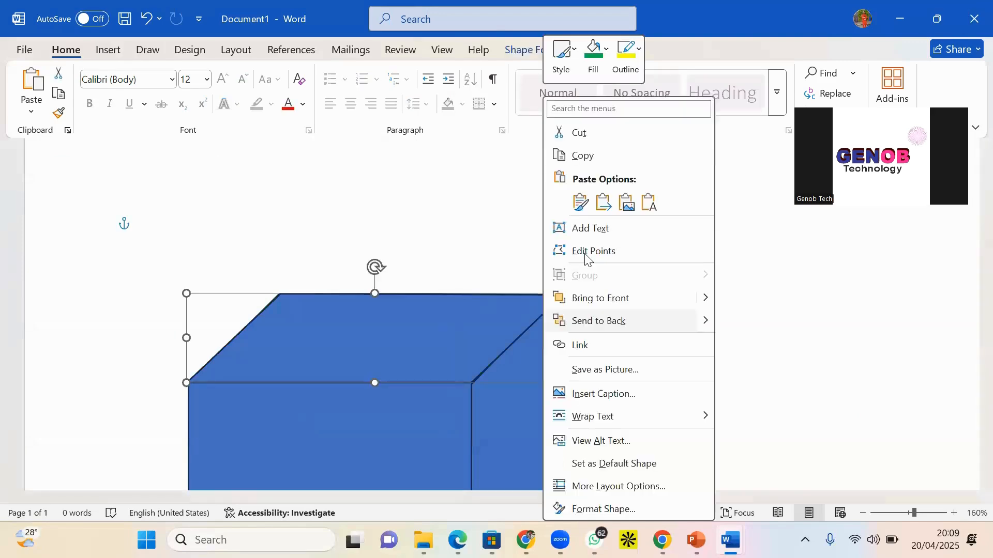
click(593, 251)
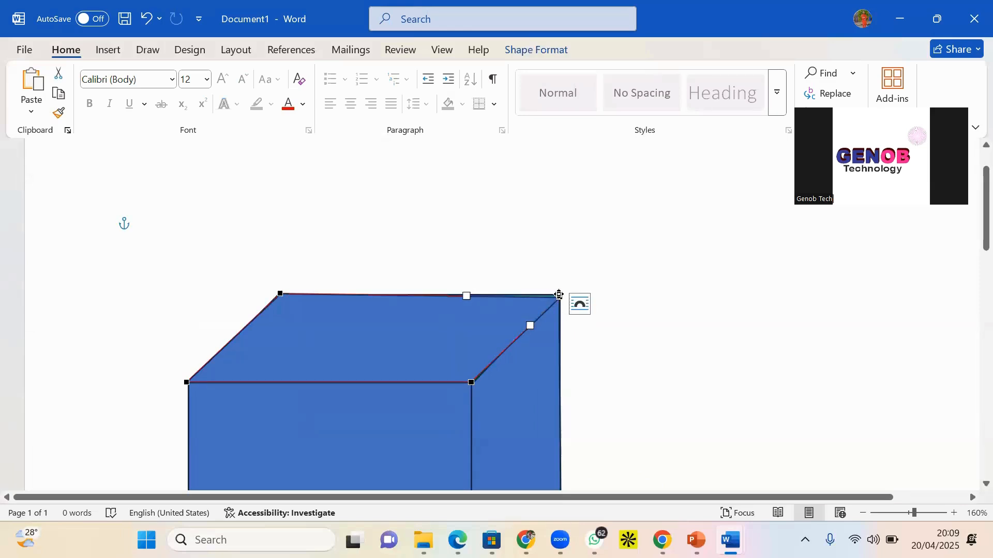
click(558, 297)
ctrl+scroll(558, 296, up, 8)
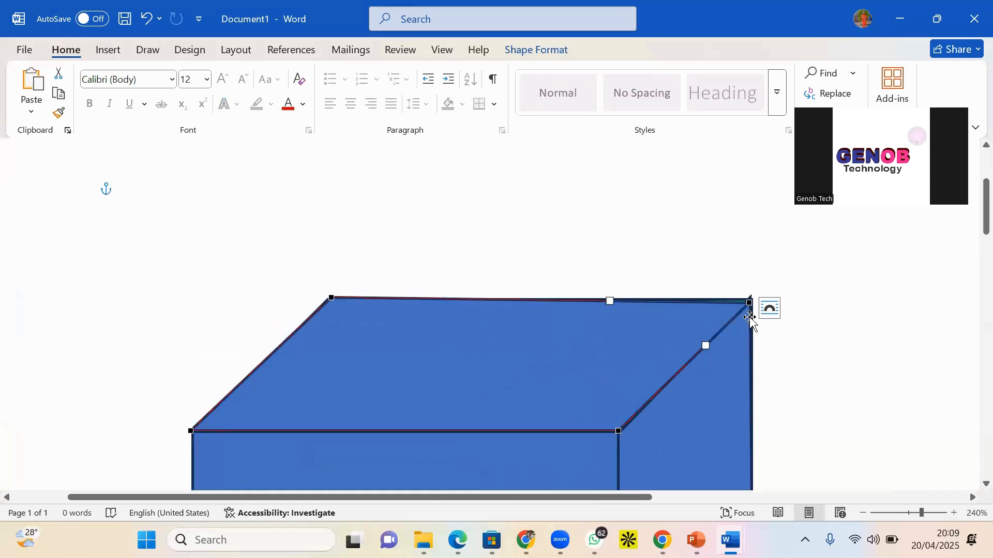
drag(750, 304, 751, 298)
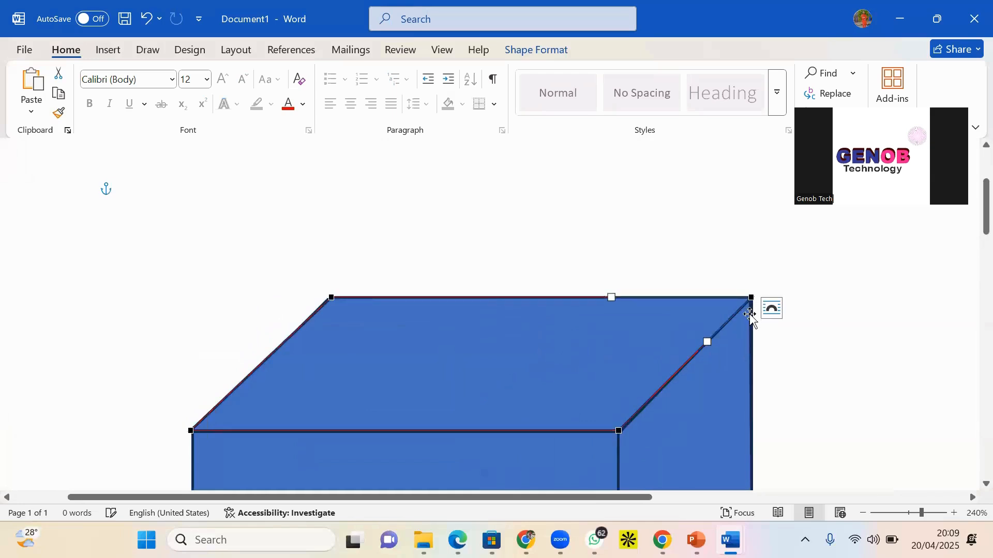
click(191, 430)
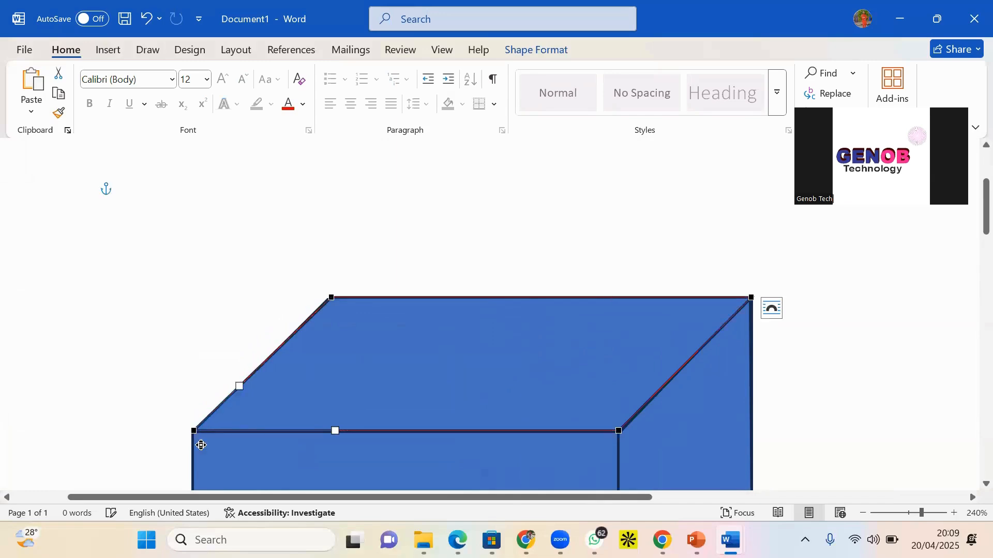
scroll(324, 329, down, 3)
scroll(325, 339, down, 10)
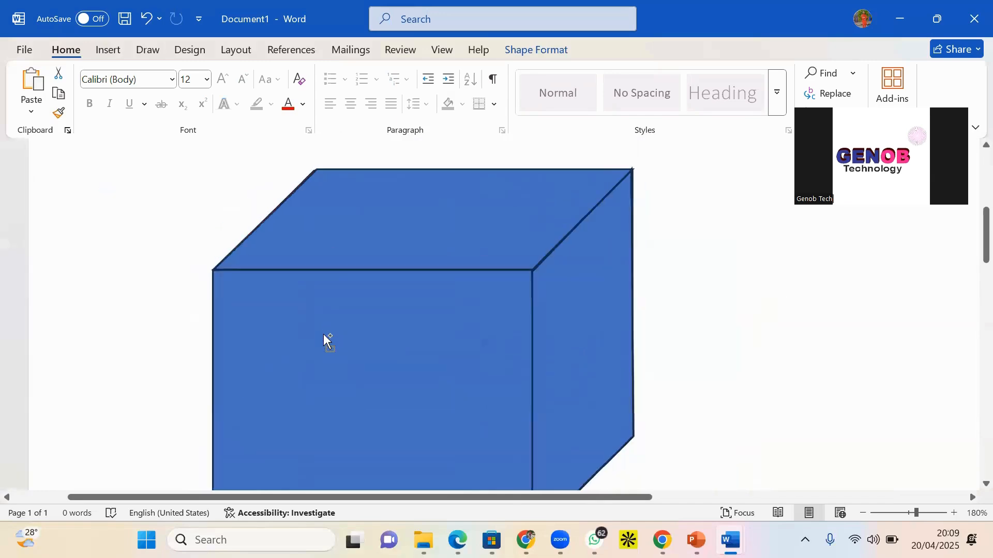
click(325, 341)
scroll(334, 336, down, 5)
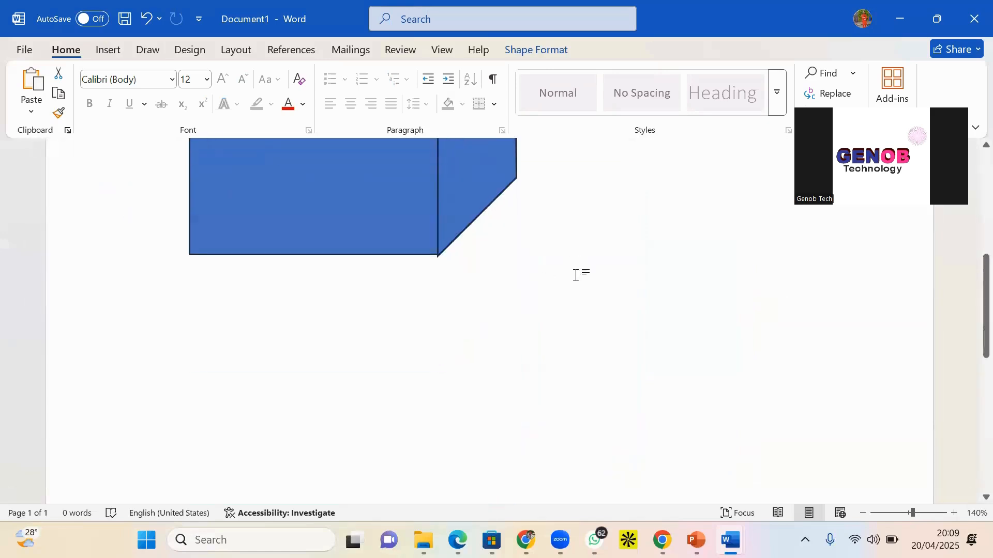
scroll(570, 291, up, 5)
click(547, 304)
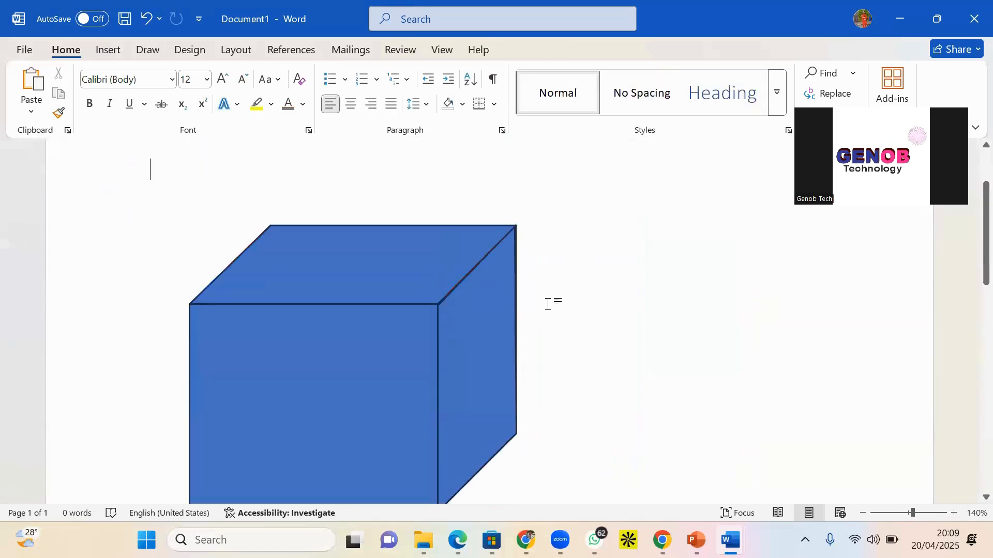
- Fill the cube's side-face shape with black
scroll(413, 339, down, 3)
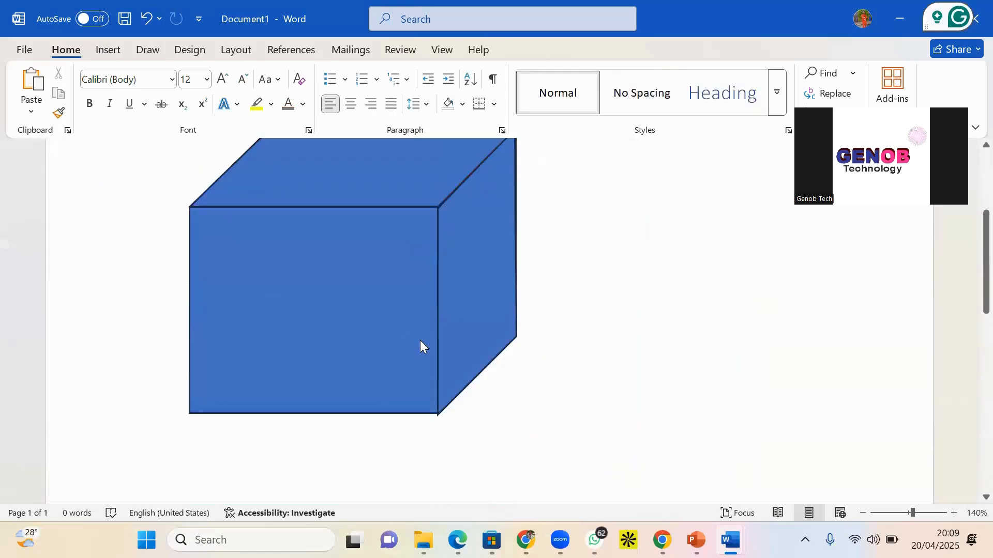
click(458, 308)
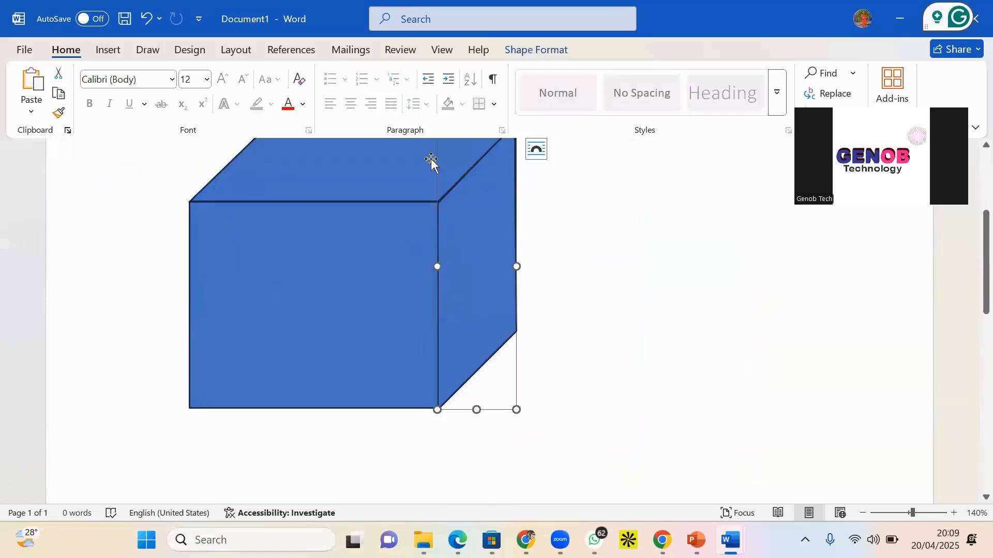
click(534, 51)
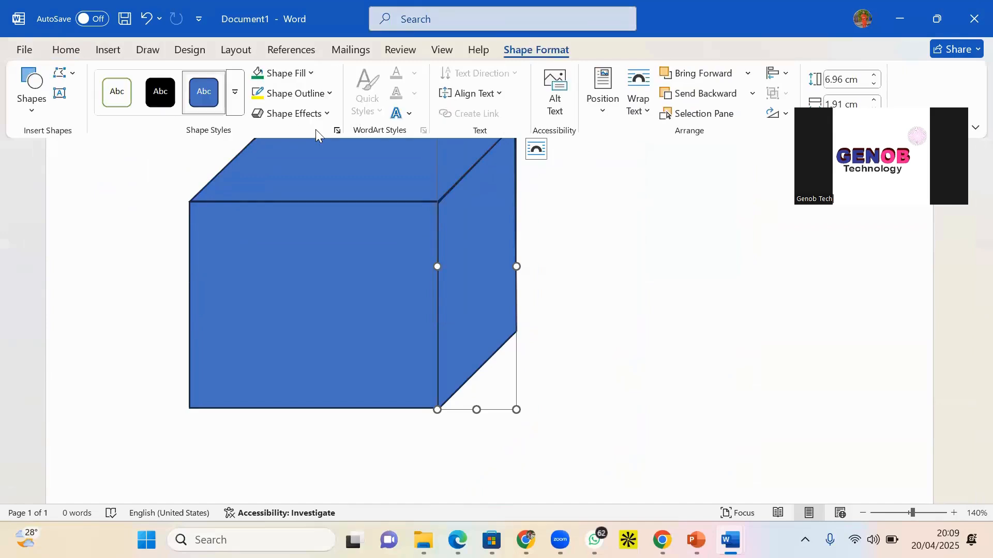
click(276, 78)
key(Escape)
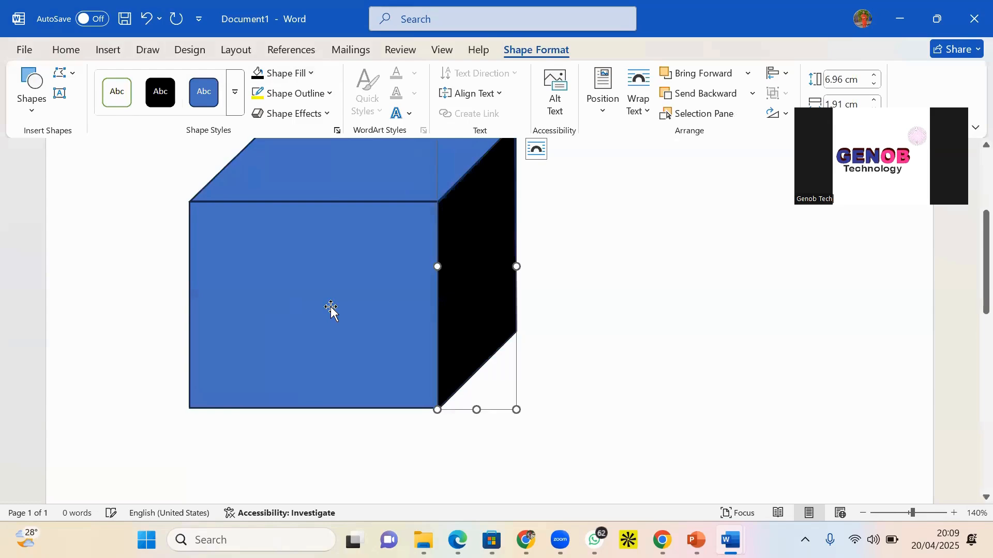
- Fill the cube's front-face rectangle with red from the standard colours
click(344, 311)
click(257, 76)
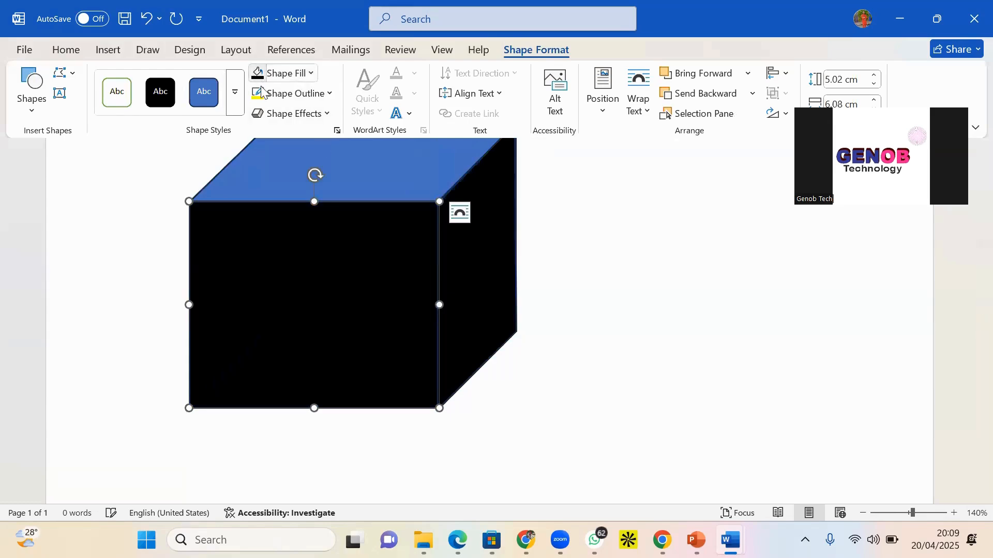
click(289, 76)
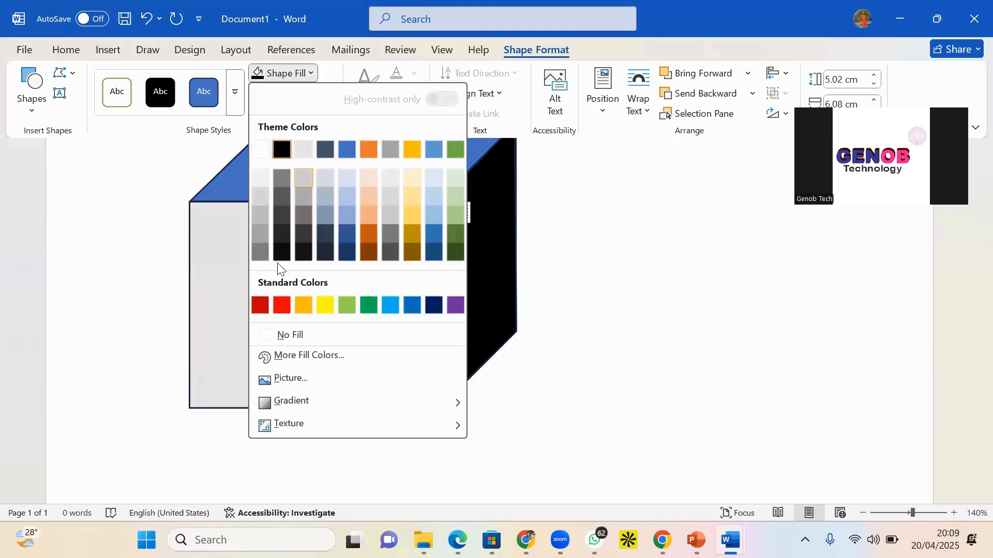
click(282, 305)
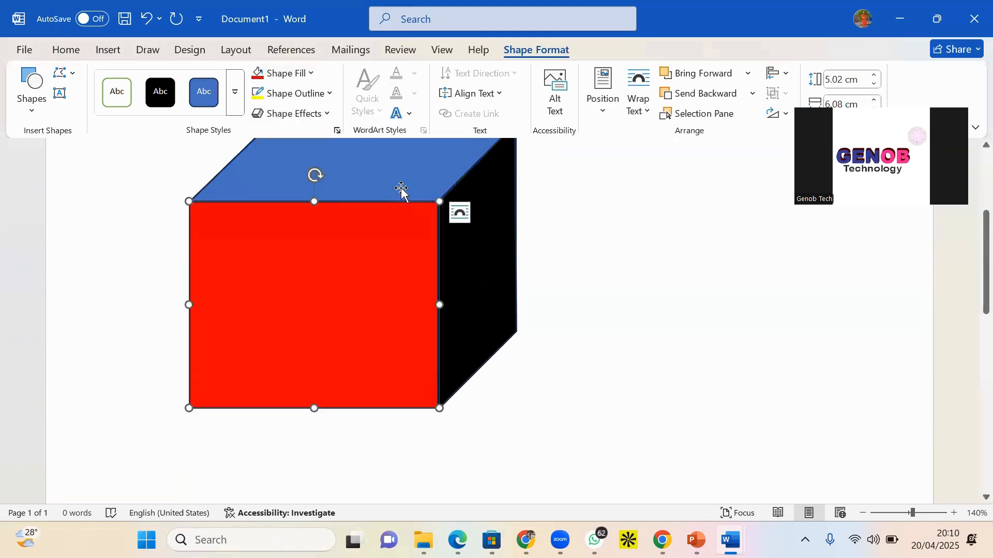
- Fill the cube's top-face shape with yellow from the standard colours and deselect it
scroll(395, 255, up, 3)
click(389, 291)
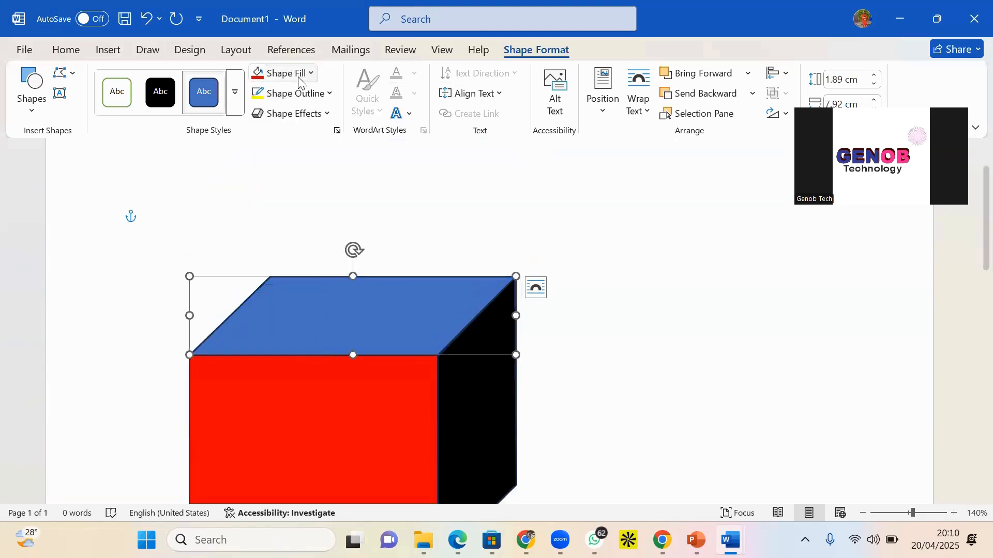
click(281, 74)
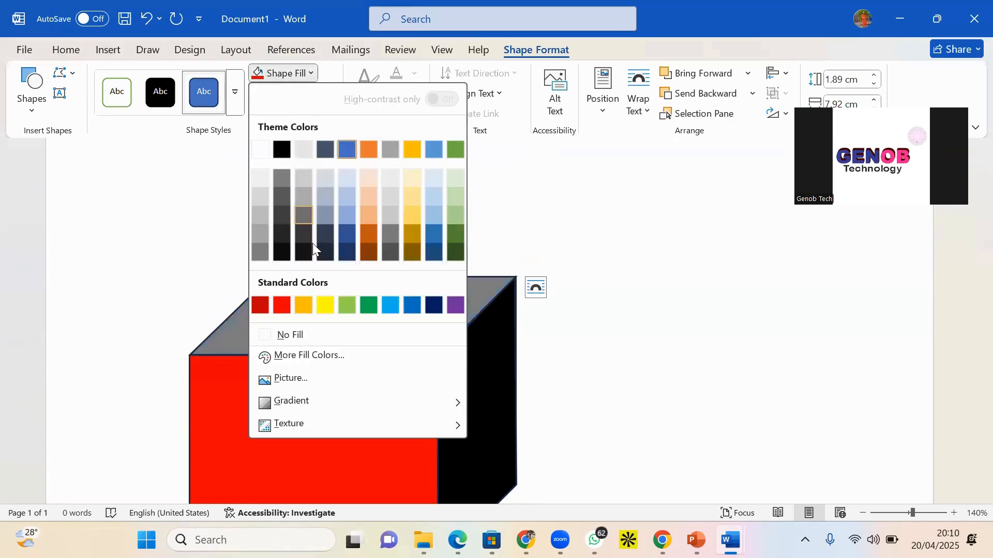
click(323, 303)
click(567, 293)
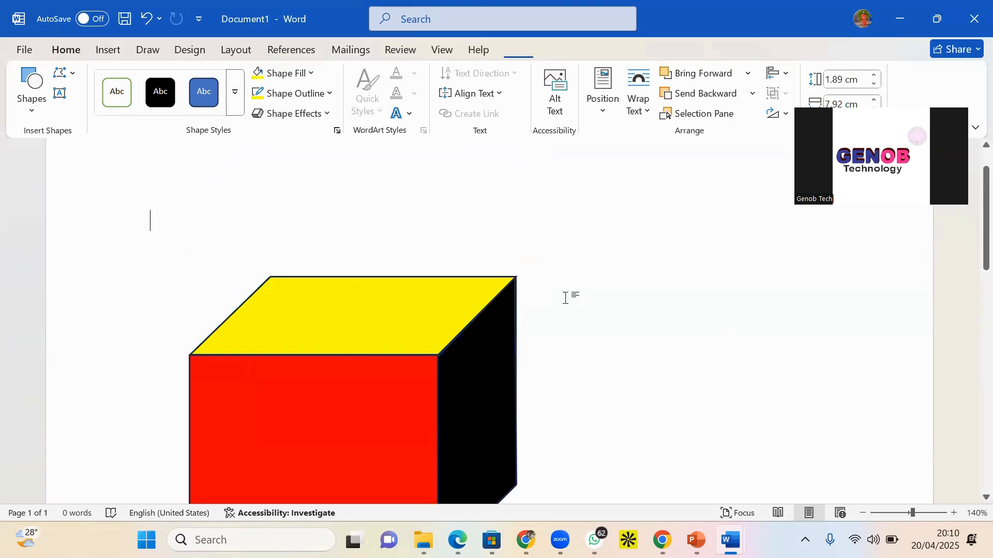
- Use Select Objects to select the three coloured faces and the green cube beneath them together
scroll(567, 293, down, 5)
scroll(540, 283, up, 2)
scroll(485, 291, down, 3)
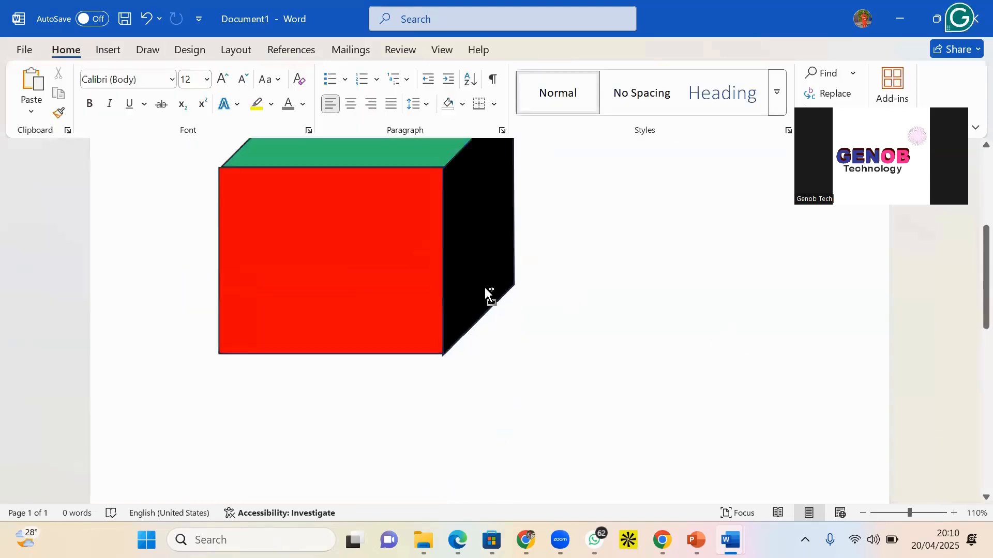
scroll(478, 289, down, 3)
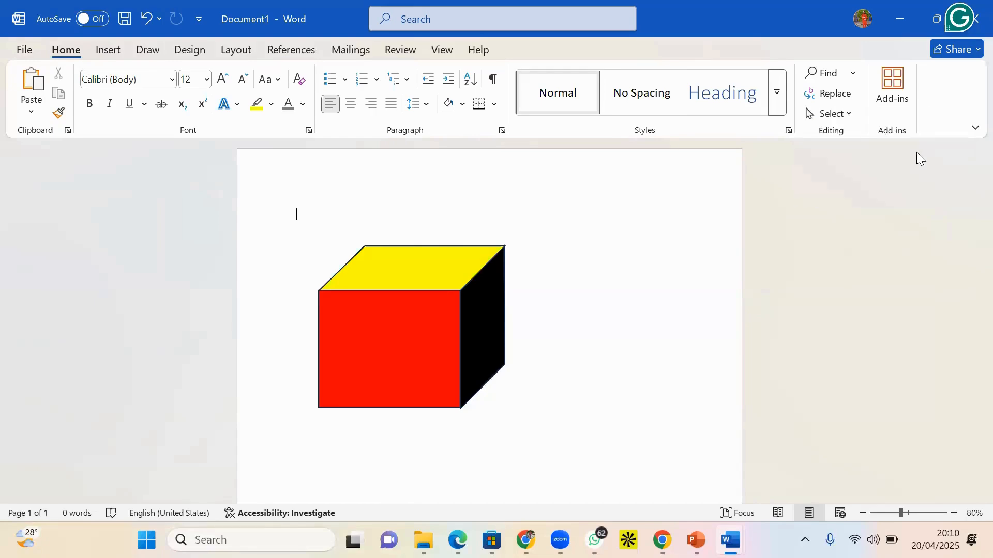
click(848, 115)
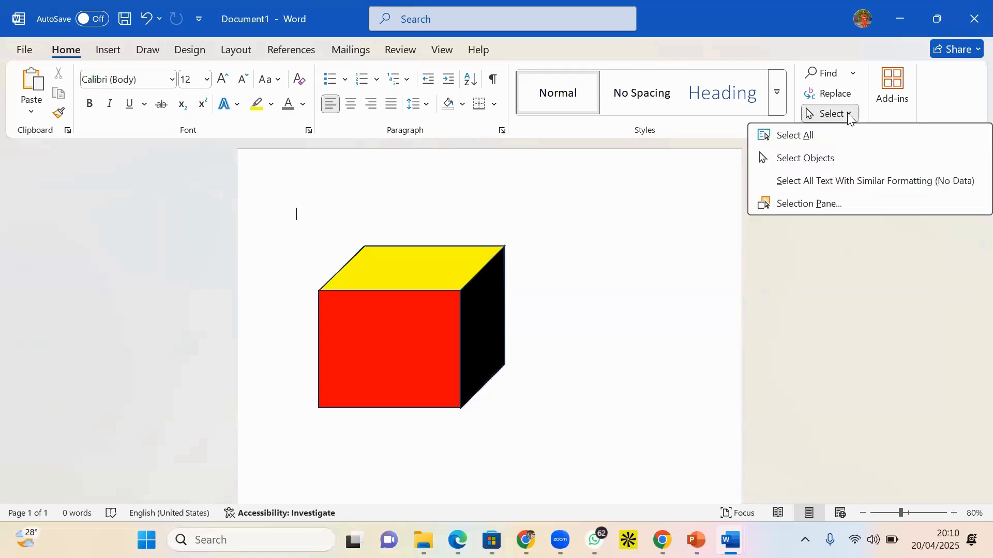
click(815, 162)
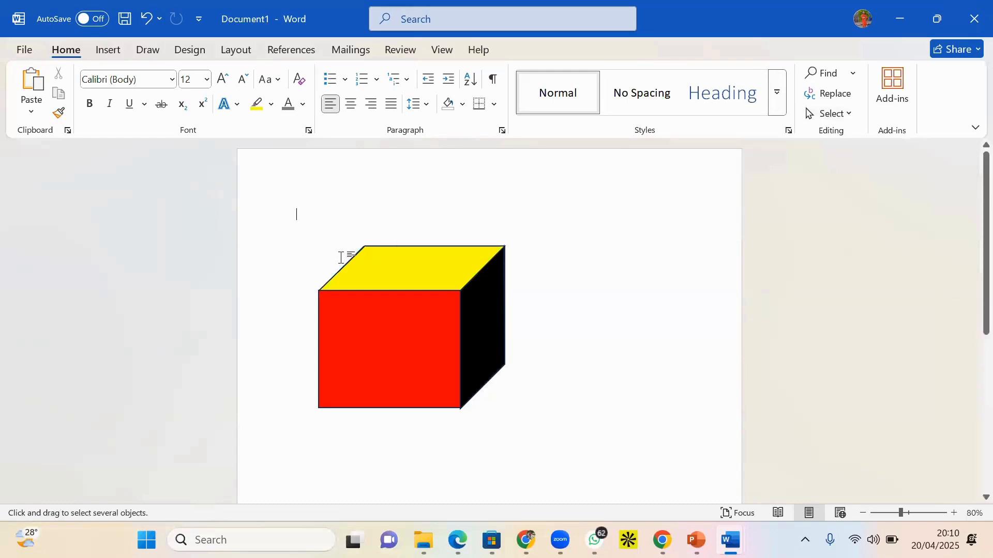
click(277, 230)
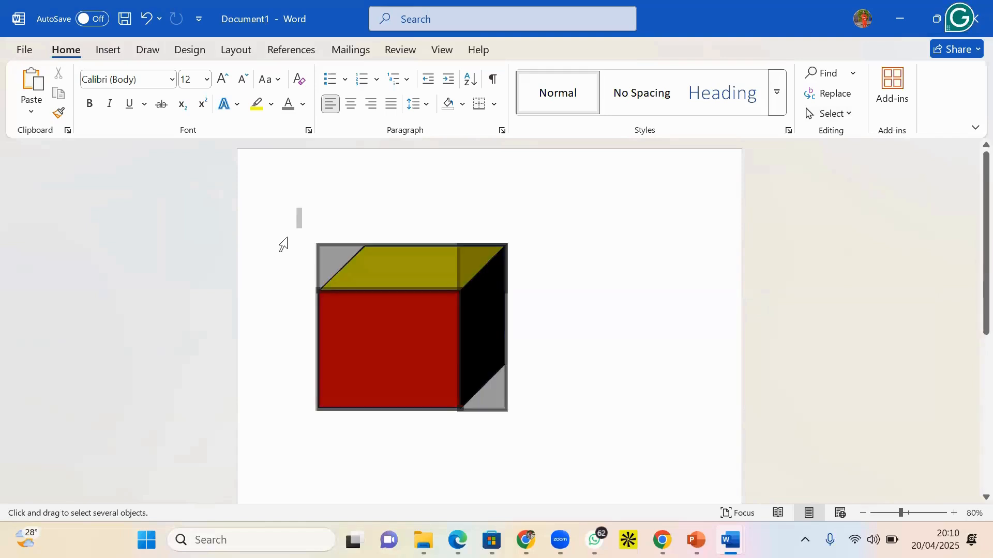
click(521, 309)
click(835, 115)
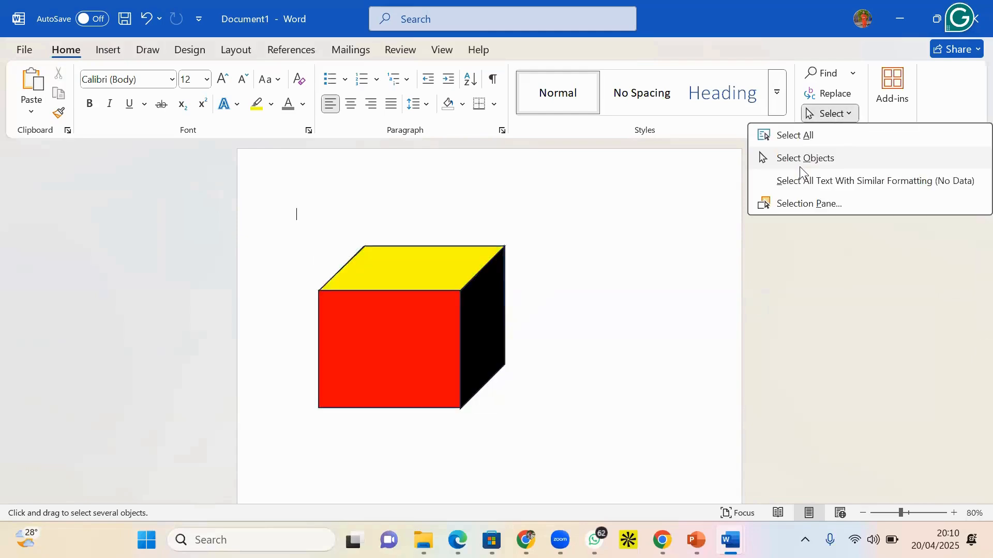
click(800, 160)
drag(621, 219, 299, 430)
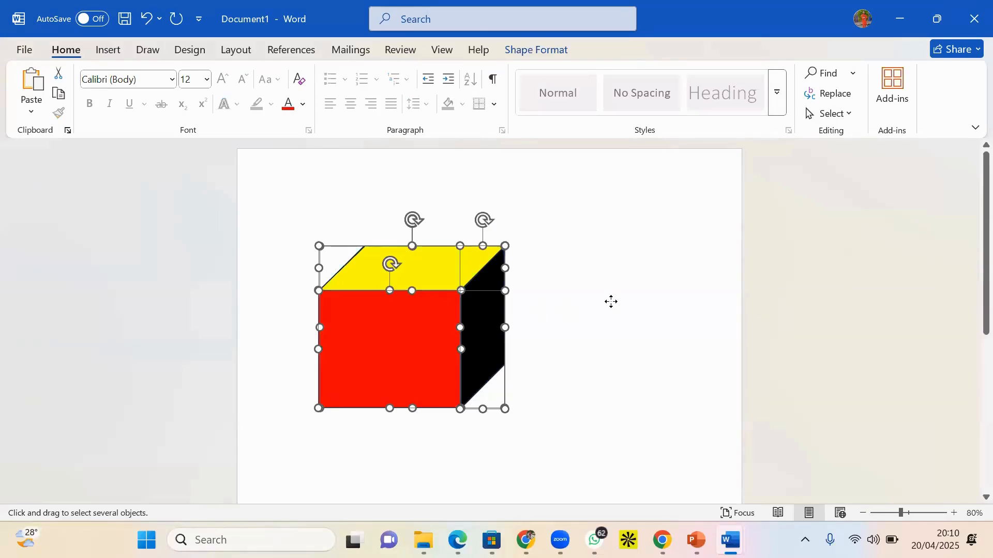
- Move all the selected shapes together slightly right of their original place on the page, and deselect them
drag(611, 301, 472, 318)
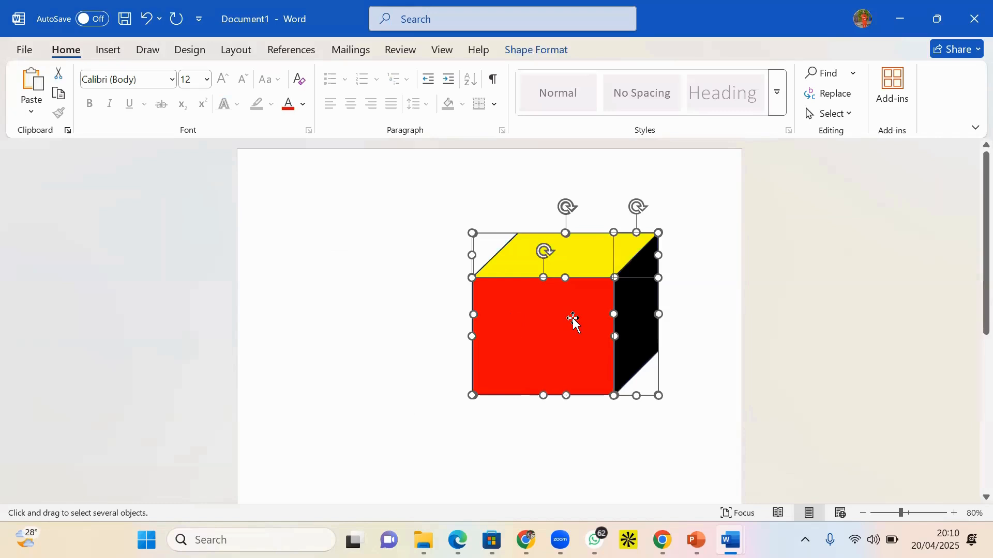
drag(614, 297, 507, 301)
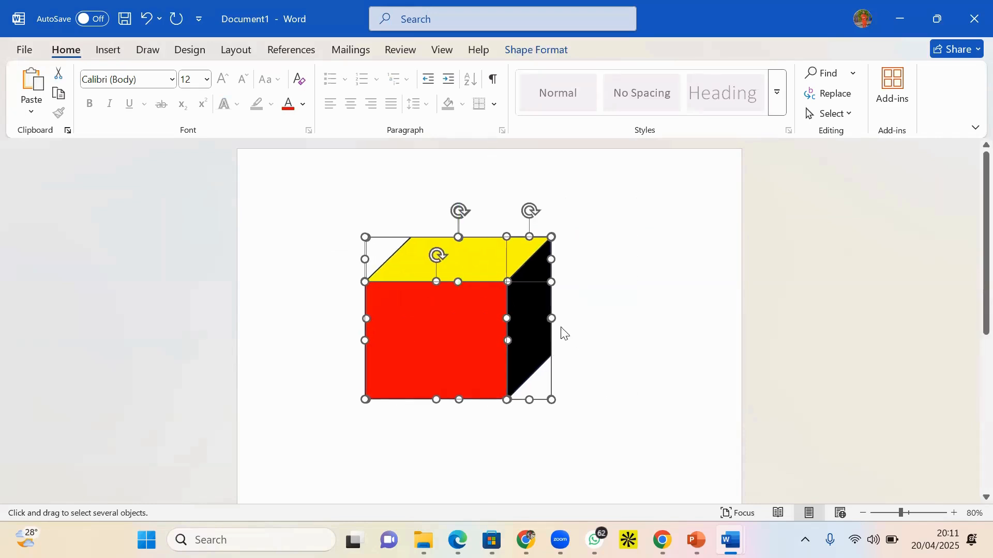
click(584, 290)
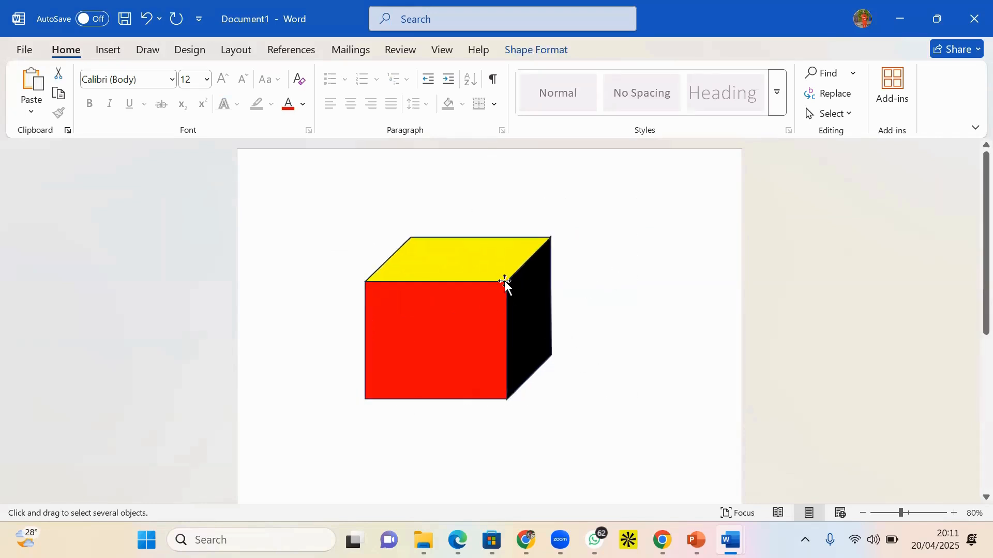
- Move the yellow, red and black faces together off the green cube toward the page's right edge, and delete the green cube
click(464, 251)
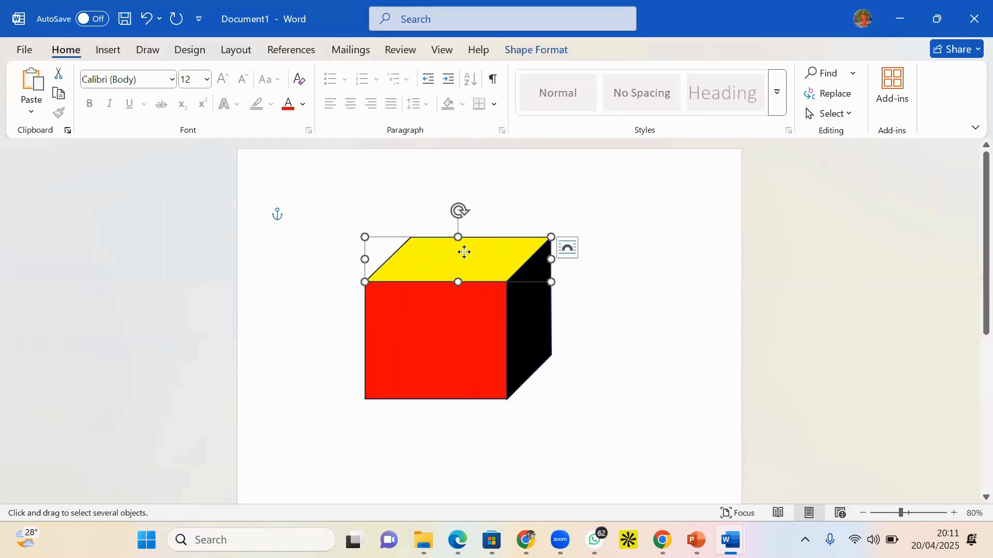
shift+click(432, 377)
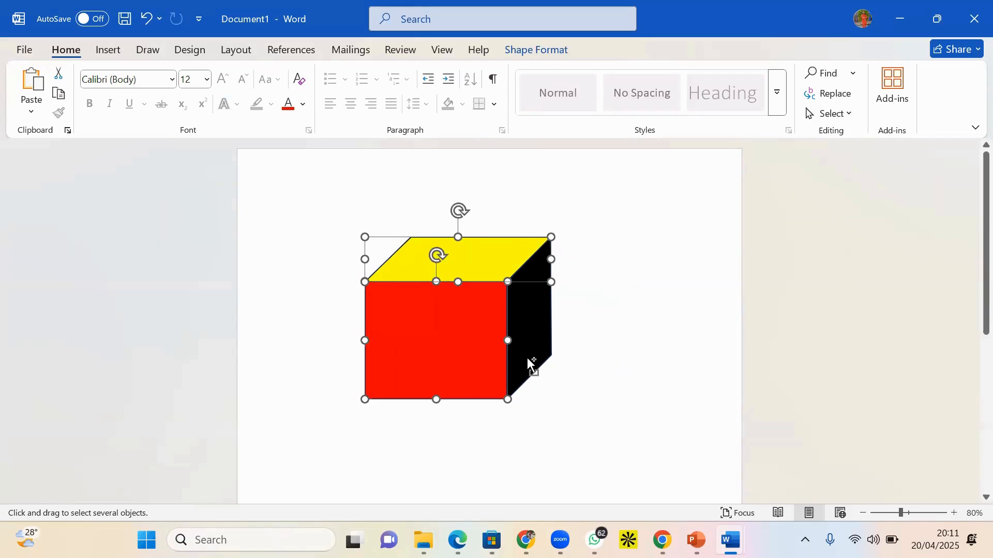
shift+click(532, 368)
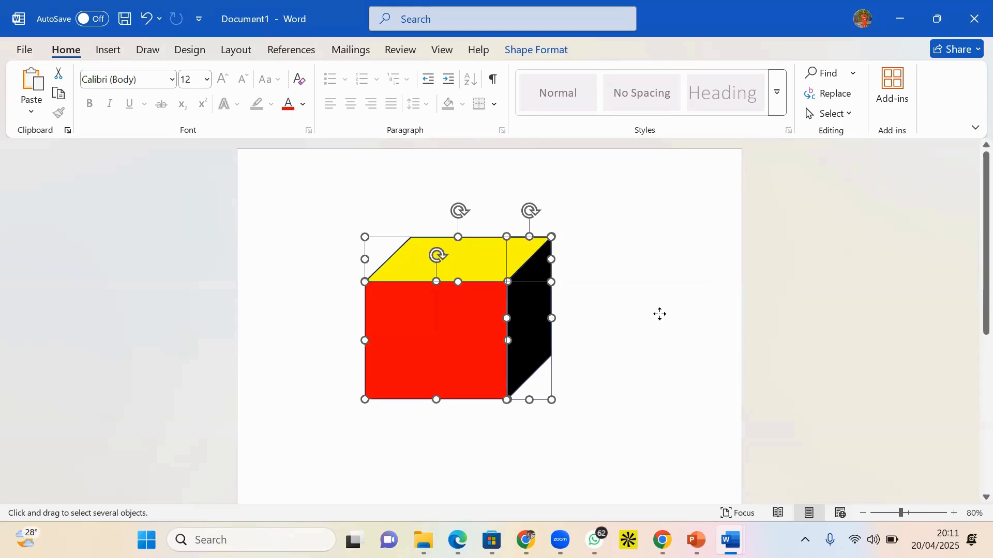
drag(659, 314, 669, 315)
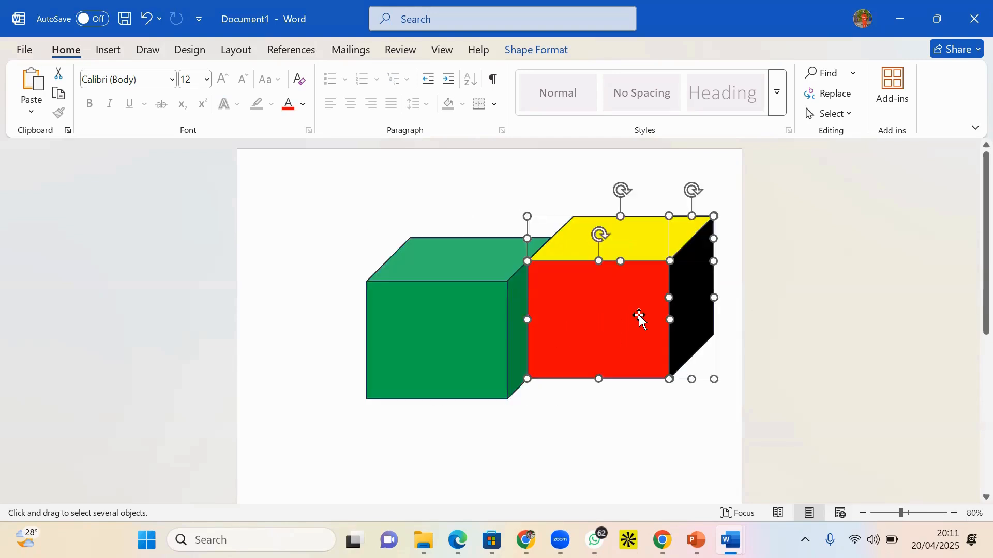
click(476, 347)
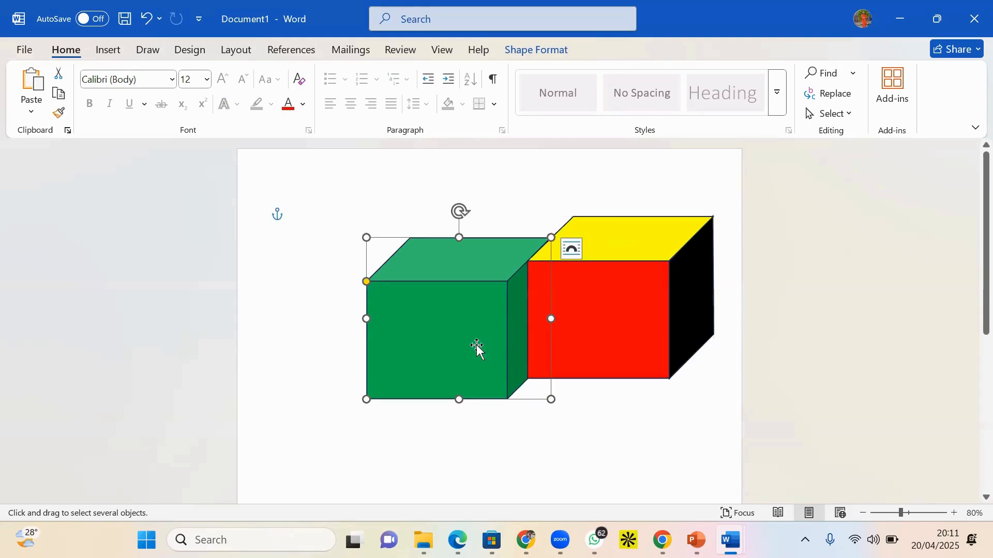
key(Delete)
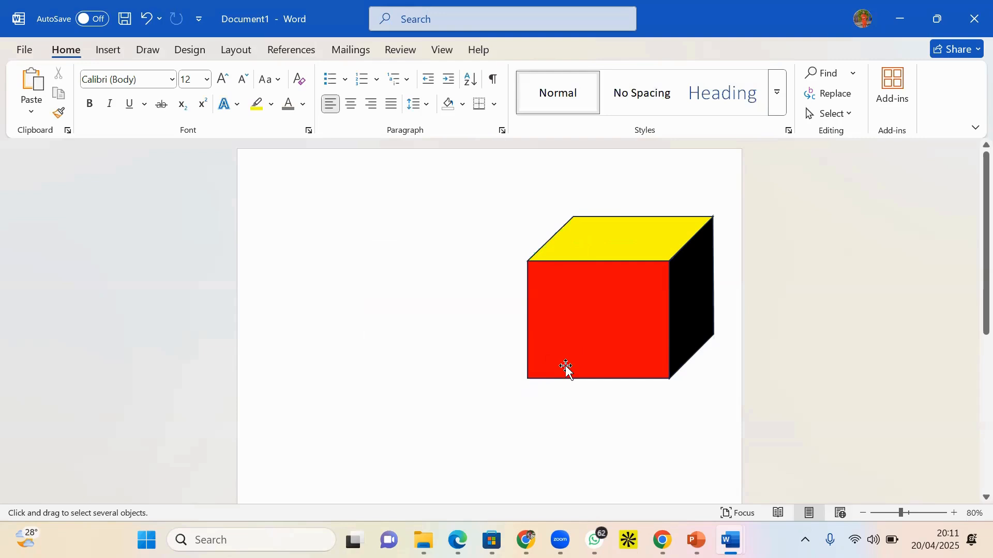
- Try moving the red front face and the yellow top face separately to the page's left half, and undo both moves
drag(567, 368, 341, 372)
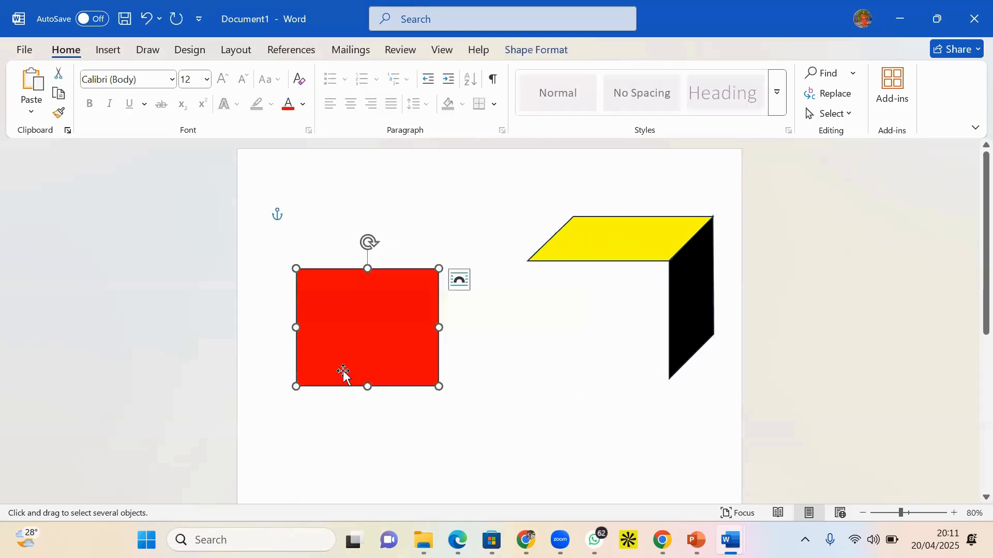
drag(640, 257, 425, 247)
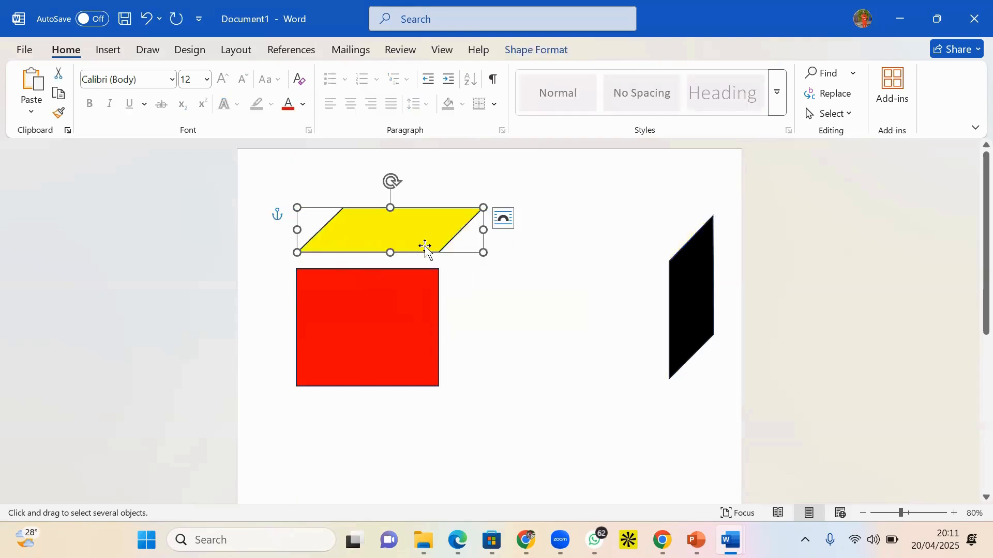
key(ctrl+z)
key(ctrl+z)
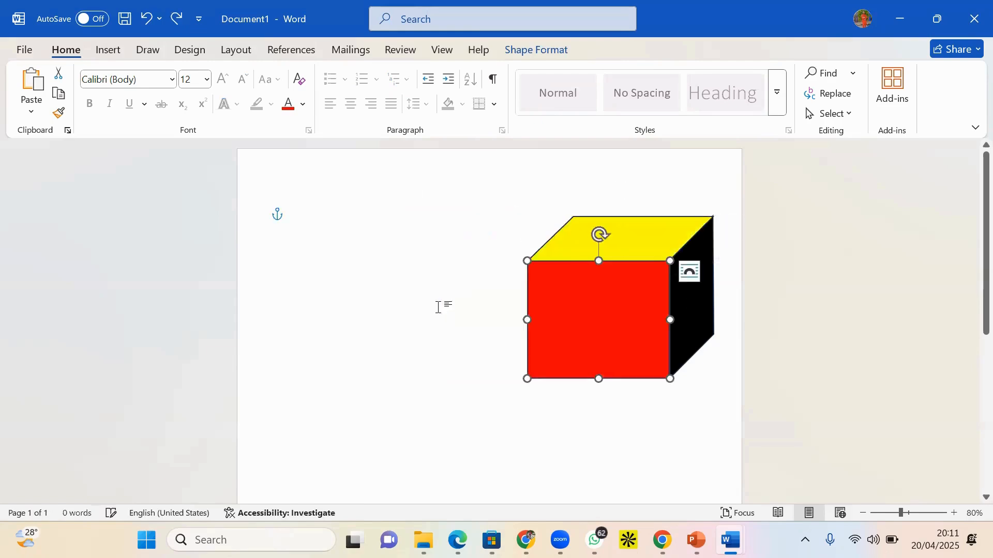
click(407, 298)
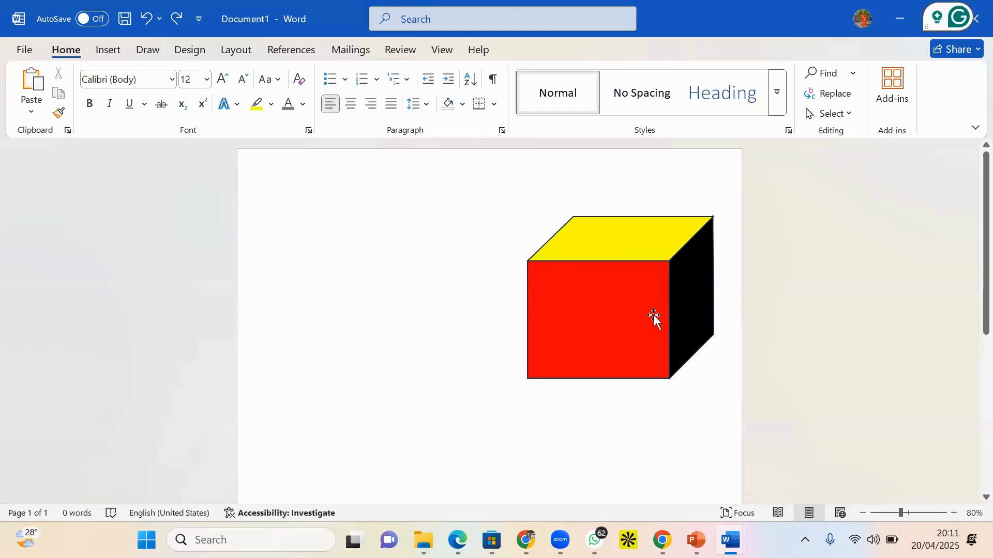
- Select the yellow, red and black faces together, group them into one object, and move the group to the middle of the page
click(842, 115)
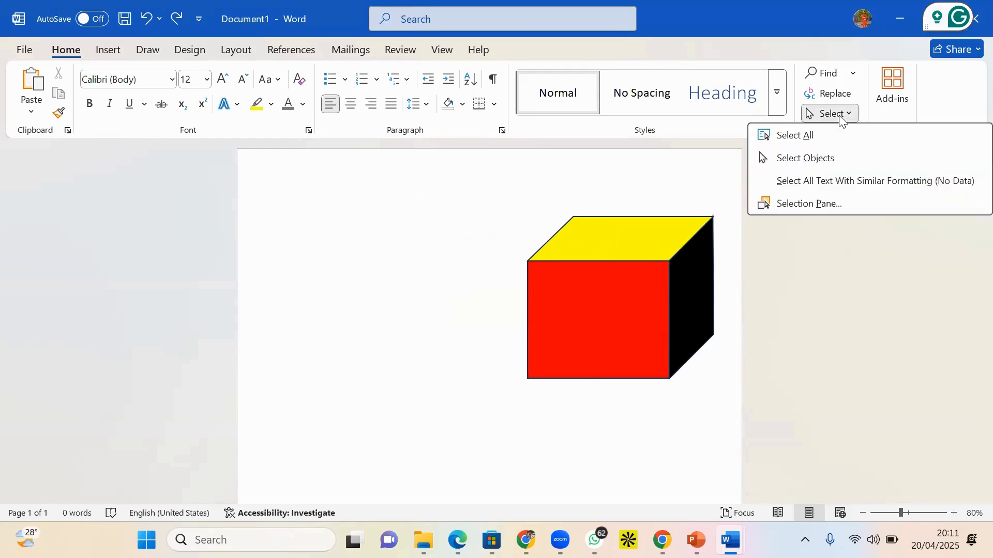
click(816, 159)
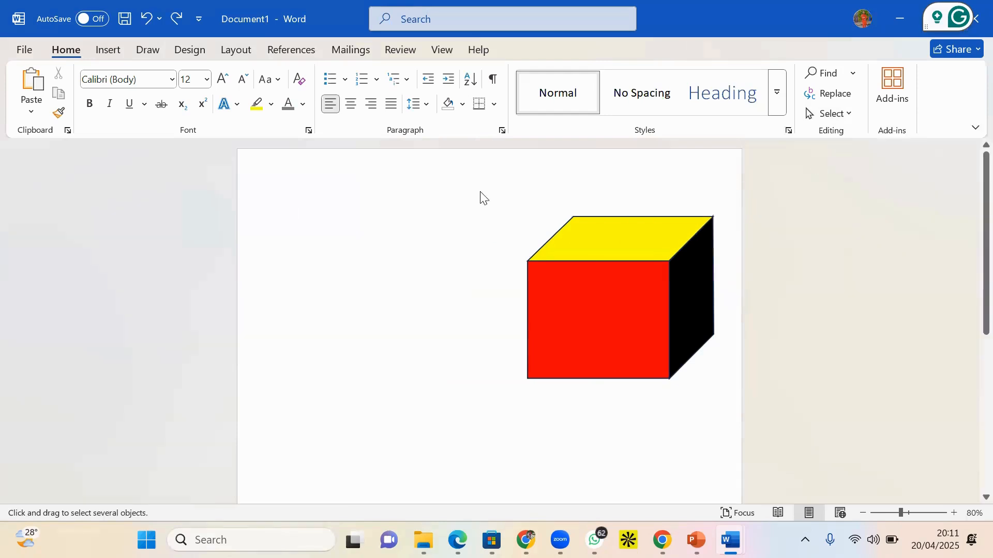
drag(556, 267, 736, 424)
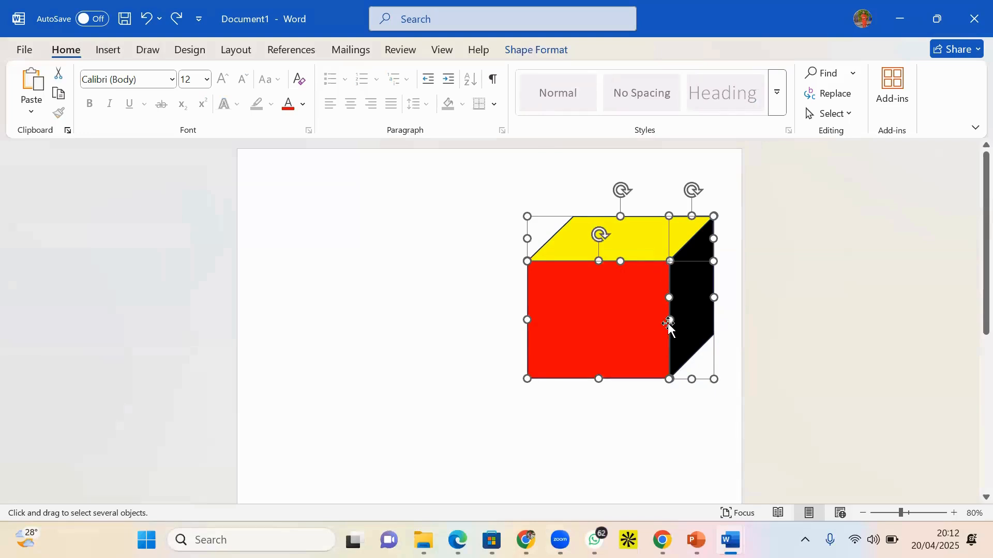
right_click(668, 353)
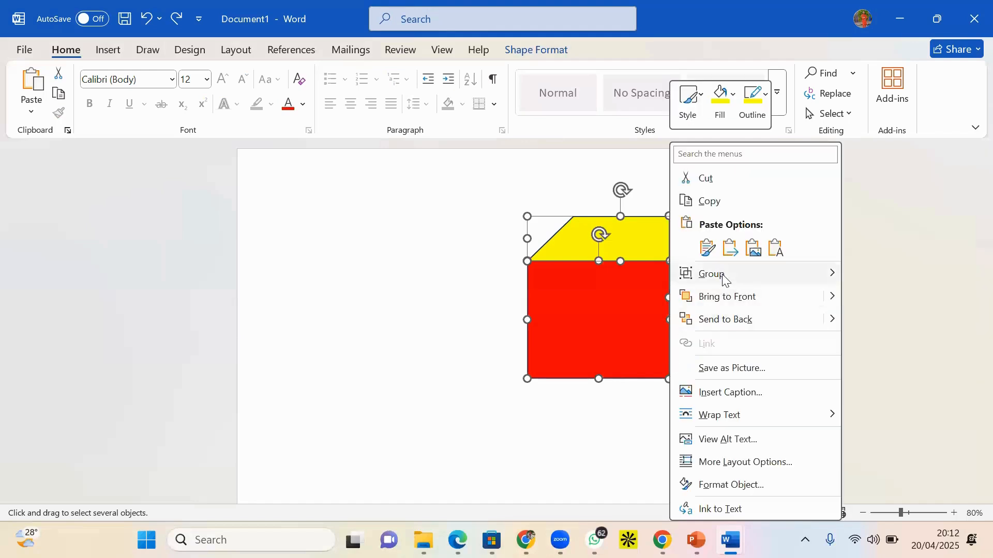
mouse_move(726, 276)
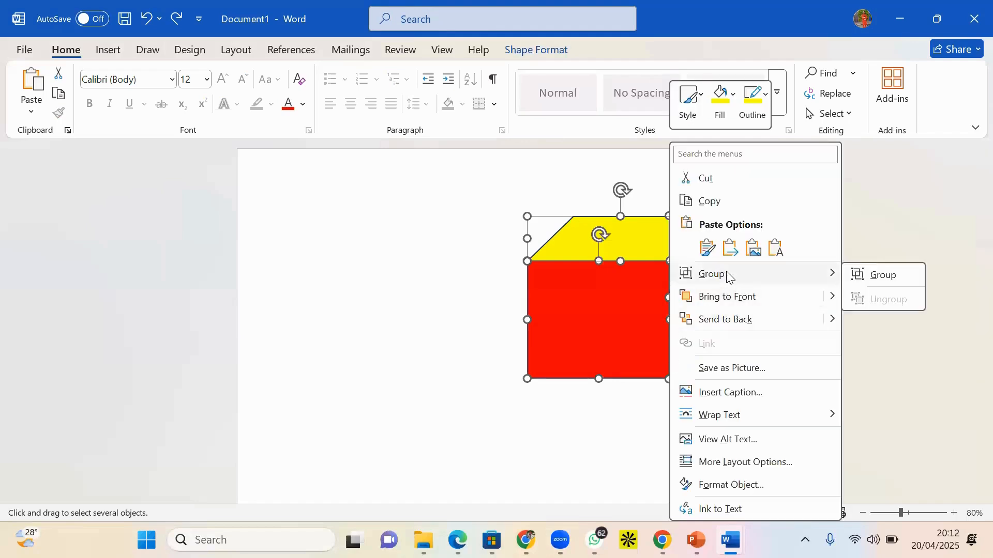
click(885, 277)
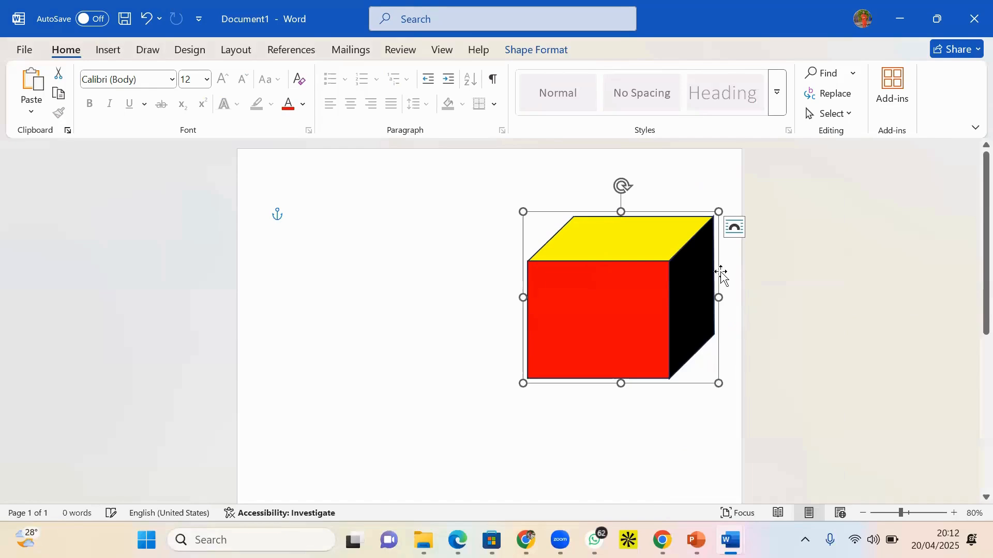
drag(715, 271, 587, 310)
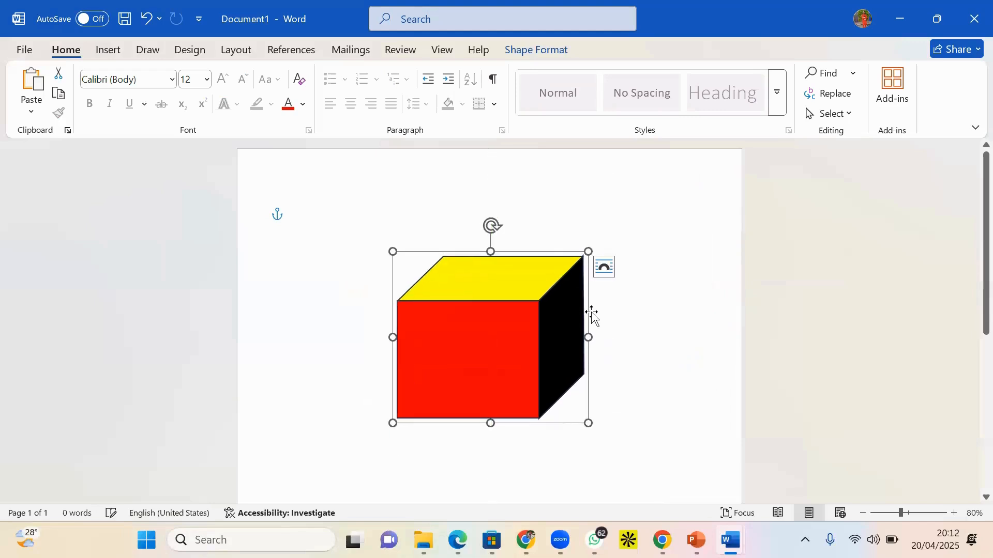
key(ctrl)
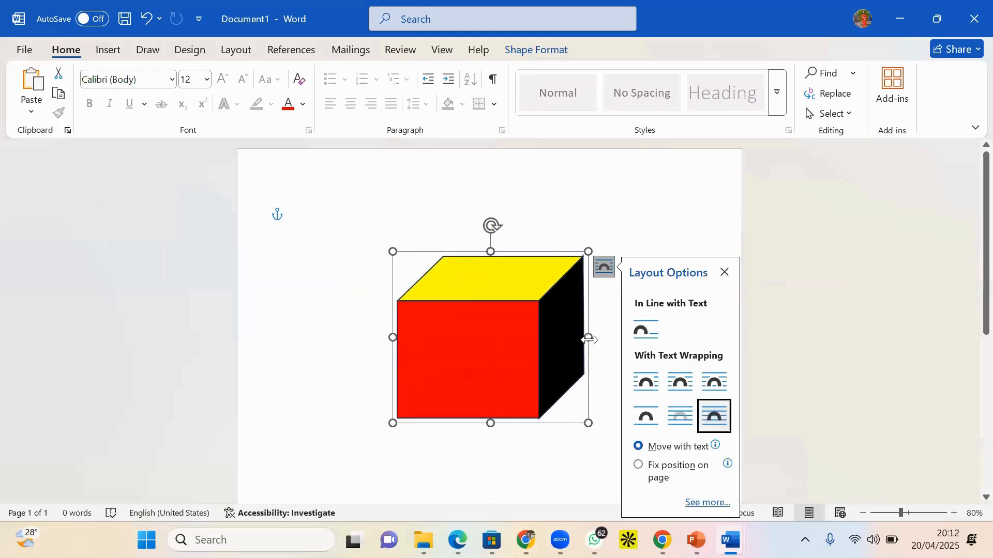
- Undo the group's move and the grouping, and try moving the red front face alone toward the page's left half, undoing that move
click(640, 215)
key(ctrl+z)
key(Escape)
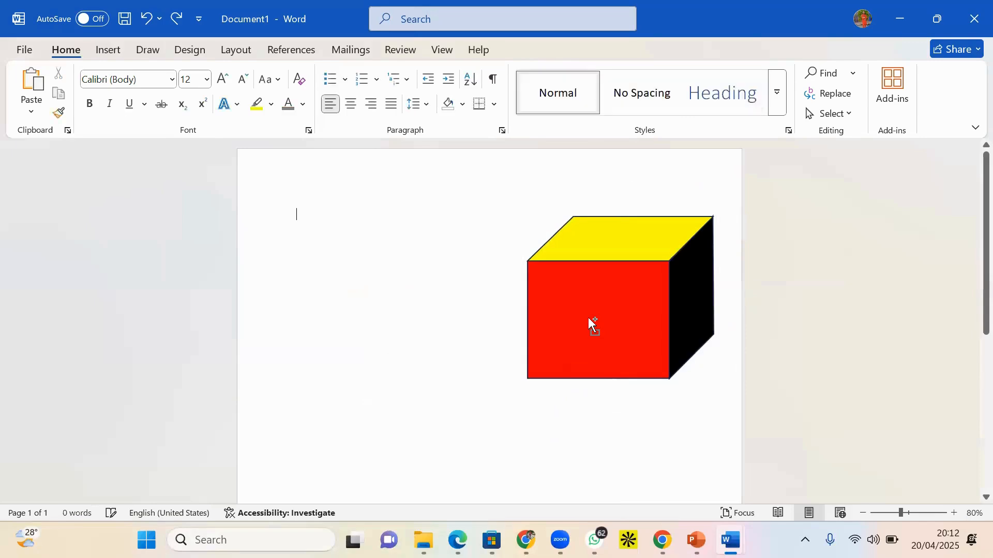
drag(566, 321, 433, 320)
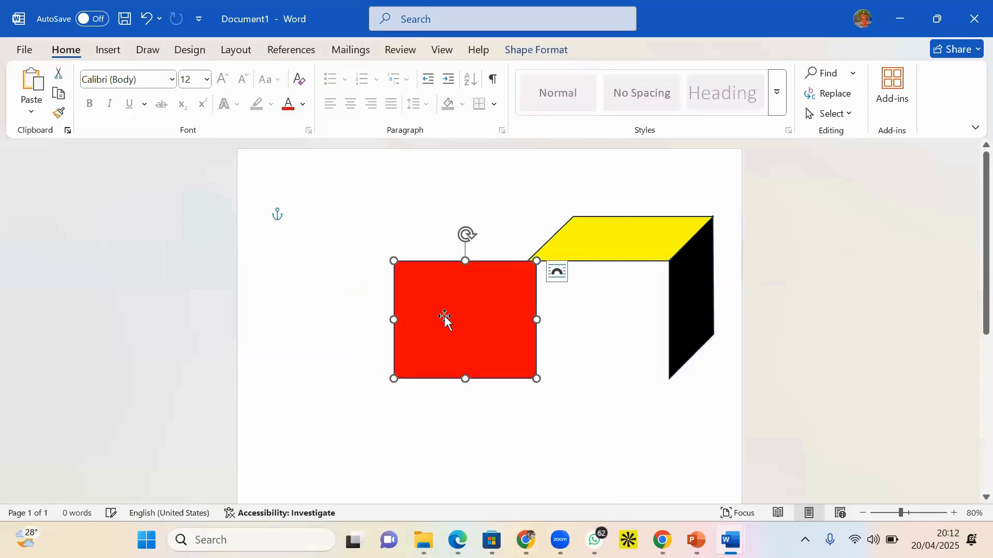
key(ctrl+z)
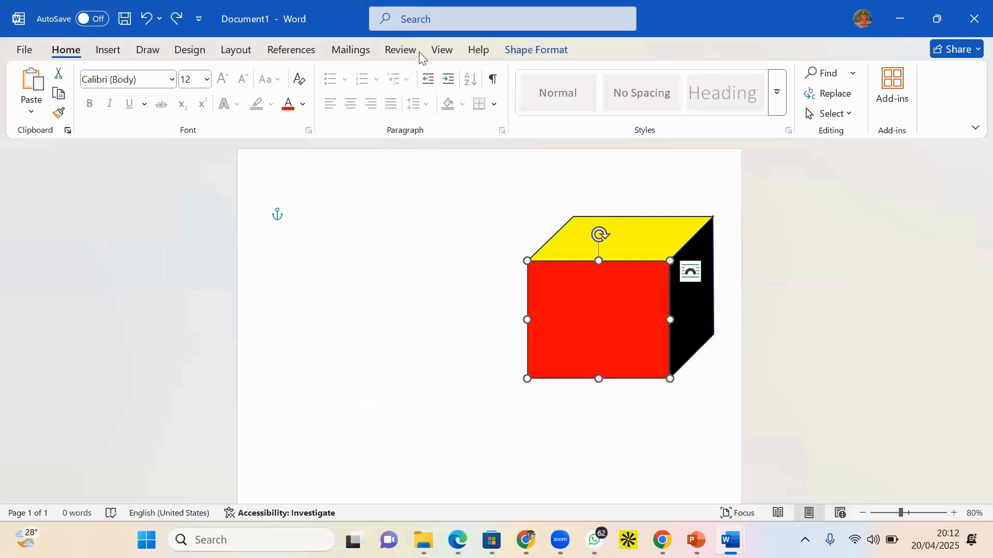
- Show the Selection Pane, and use it to hide the yellow top face and show it again
click(228, 51)
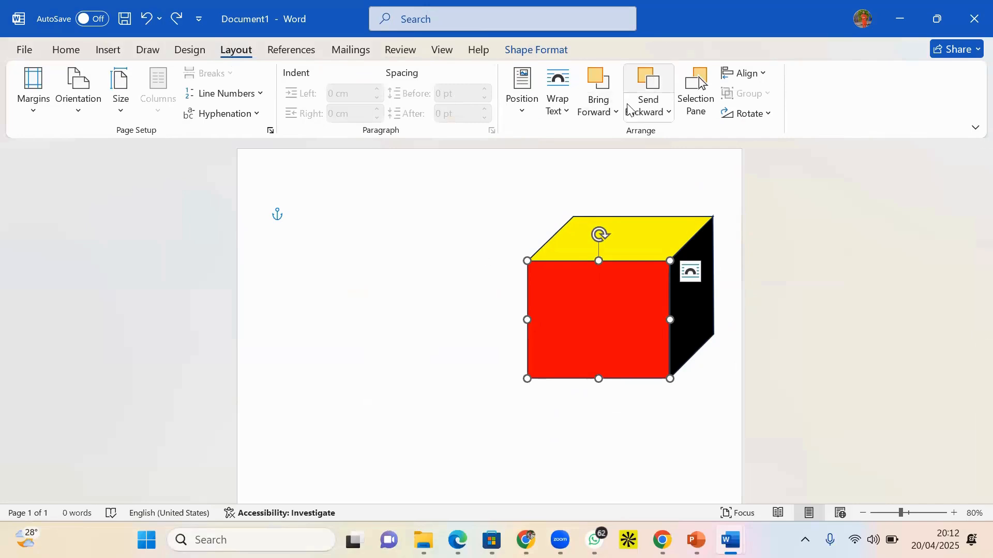
click(699, 103)
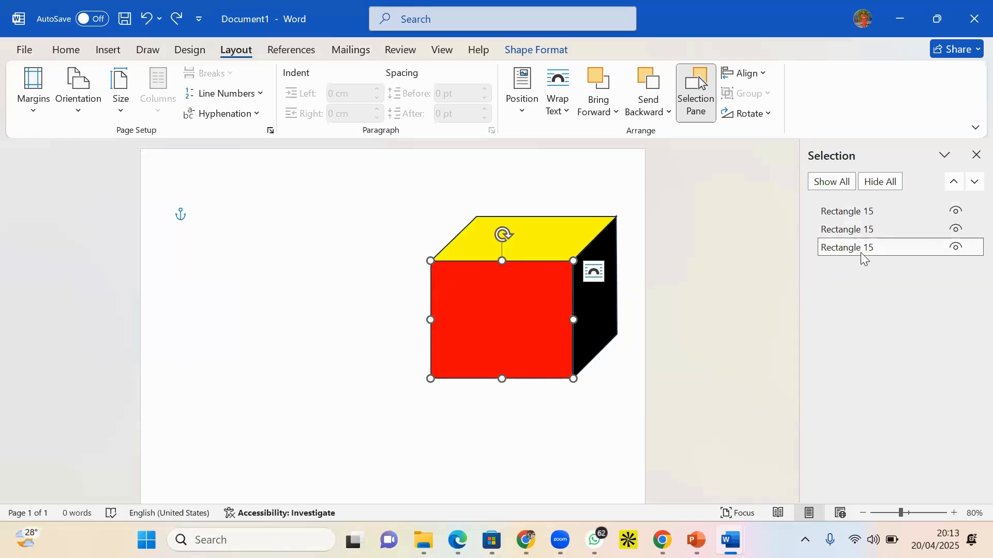
click(672, 327)
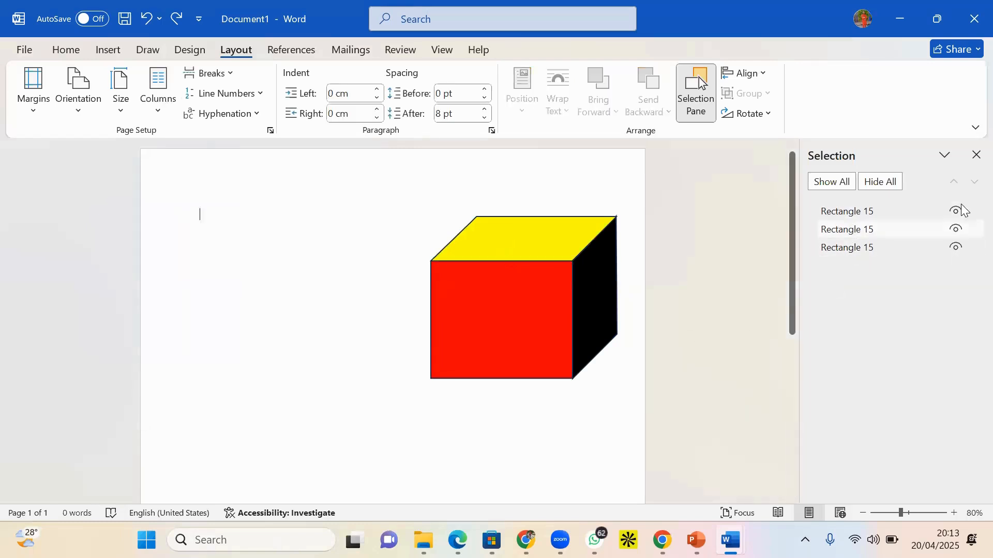
click(956, 212)
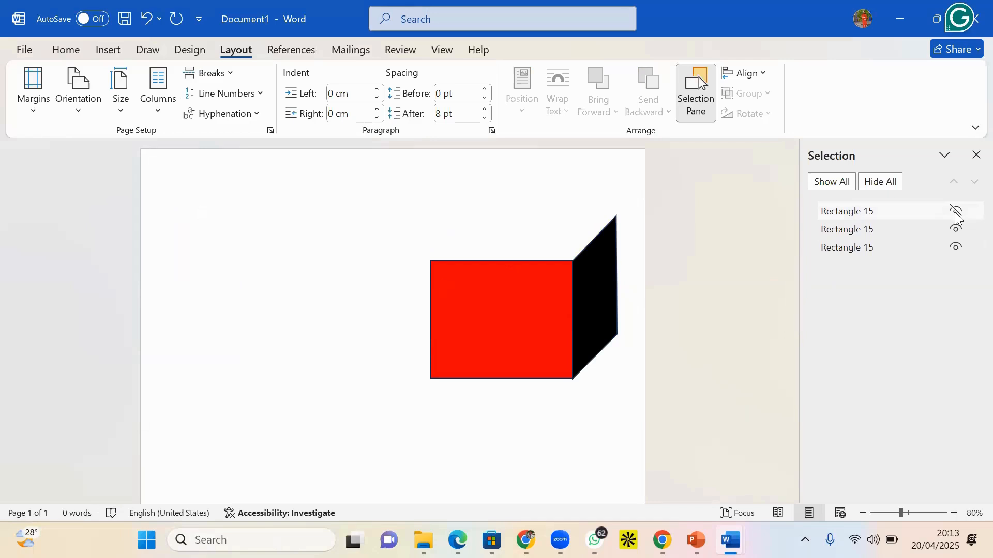
click(955, 211)
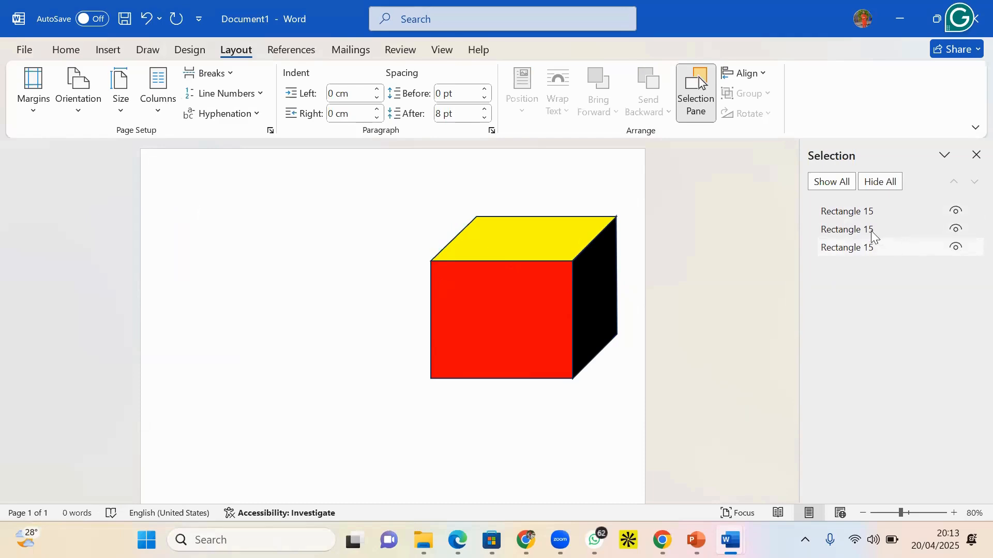
- Select the black, red and yellow faces in turn from the shape list, and send the yellow top face to the end of the stacking order
click(855, 230)
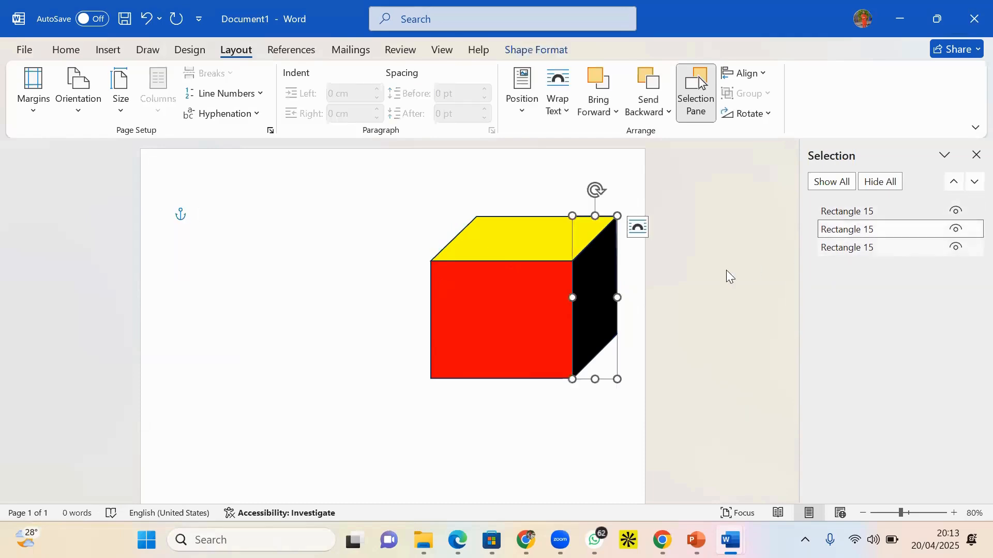
click(842, 249)
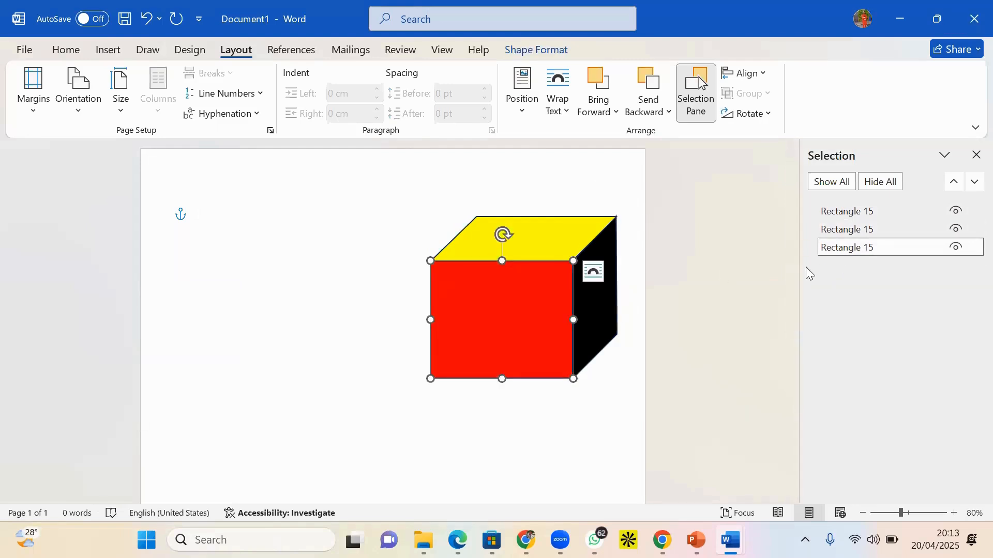
click(854, 213)
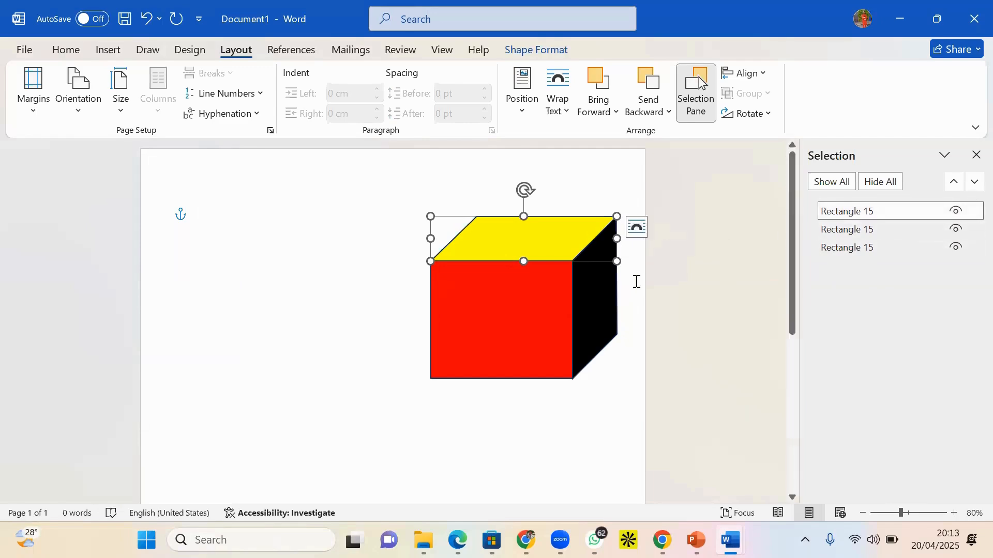
click(971, 185)
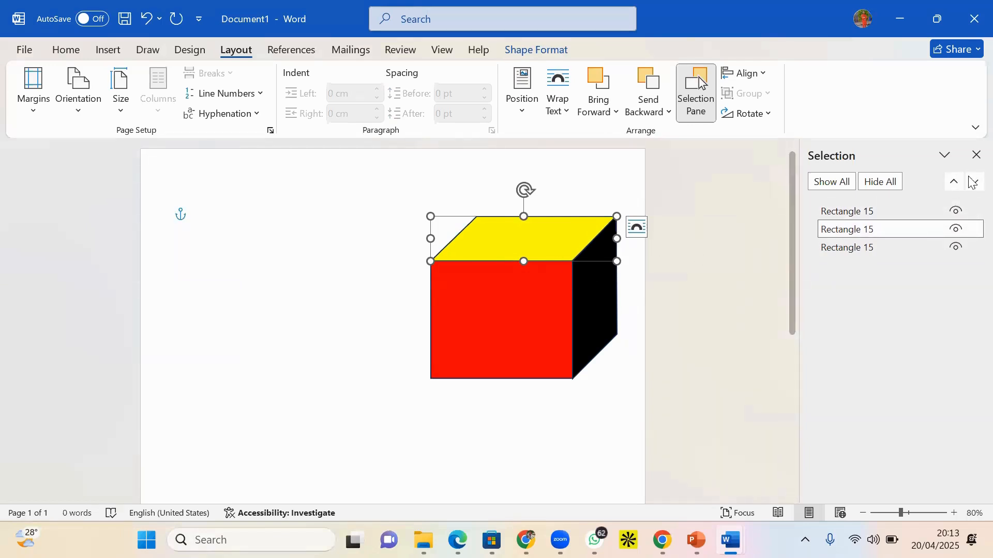
click(952, 185)
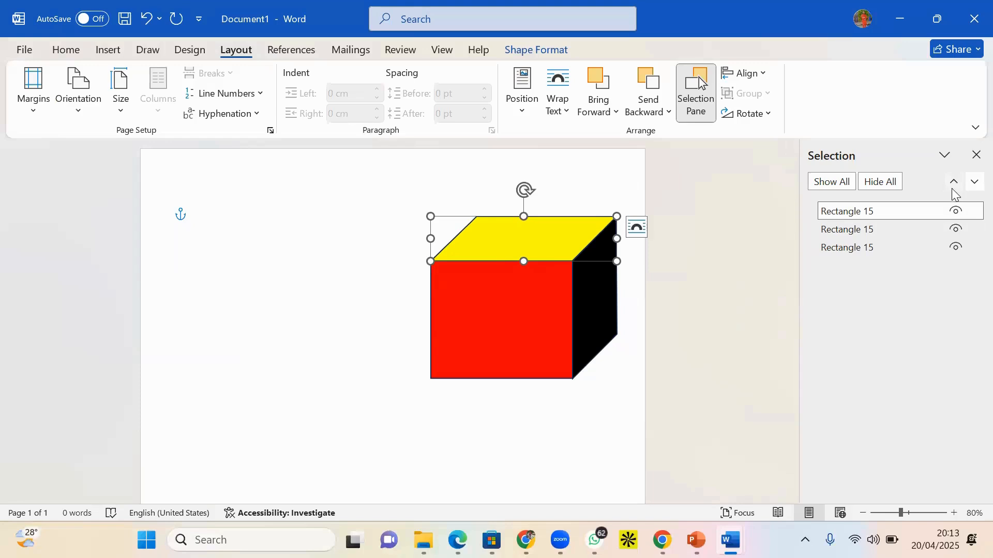
click(971, 184)
click(971, 184)
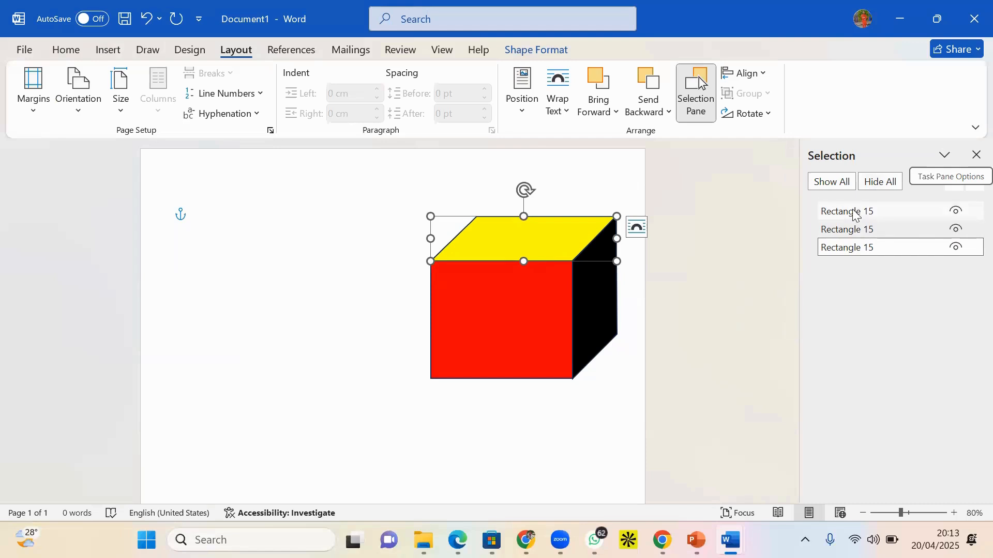
- Hide all the shapes on the page at once, and show them all again
click(880, 185)
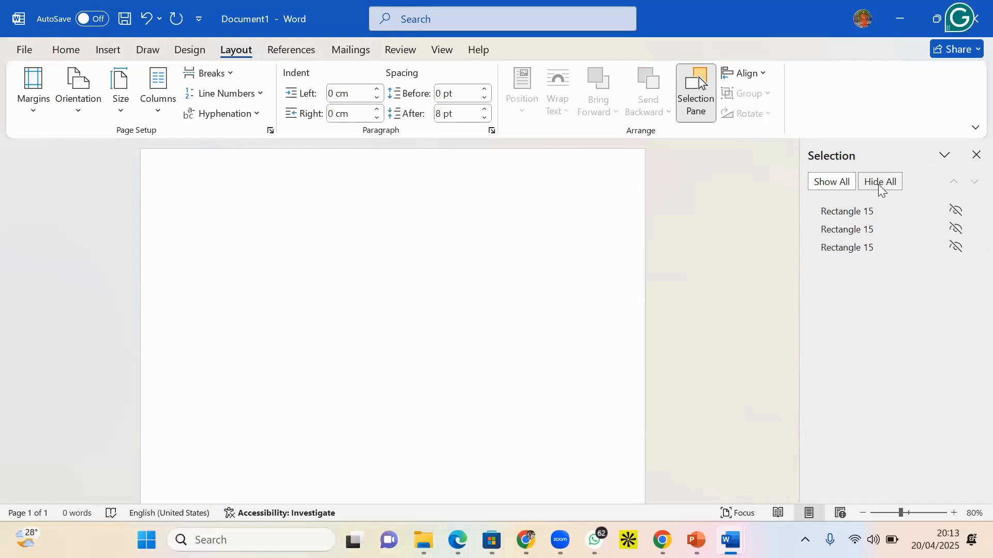
click(840, 186)
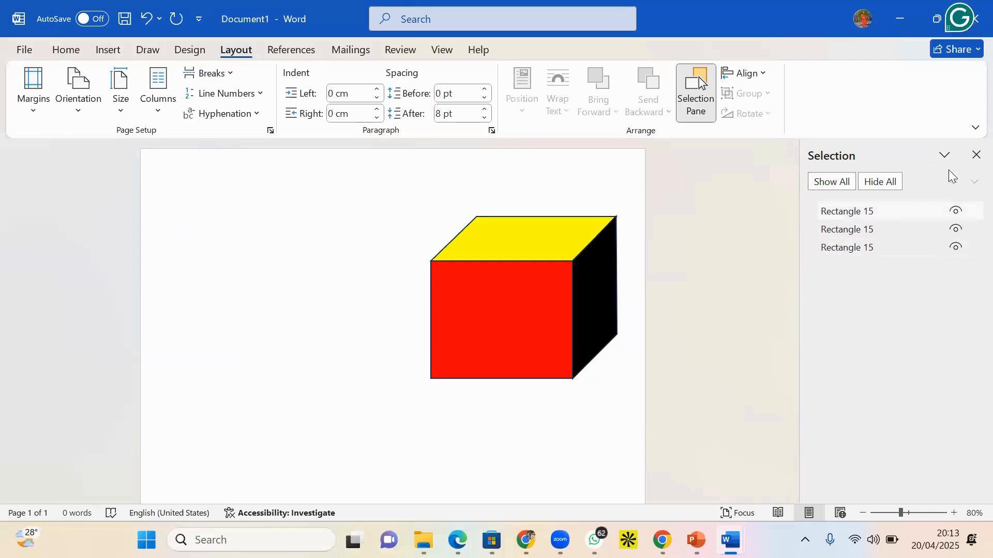
- Select all three Rectangle 15 entries in the Selection Pane, and group the faces into one object
click(846, 213)
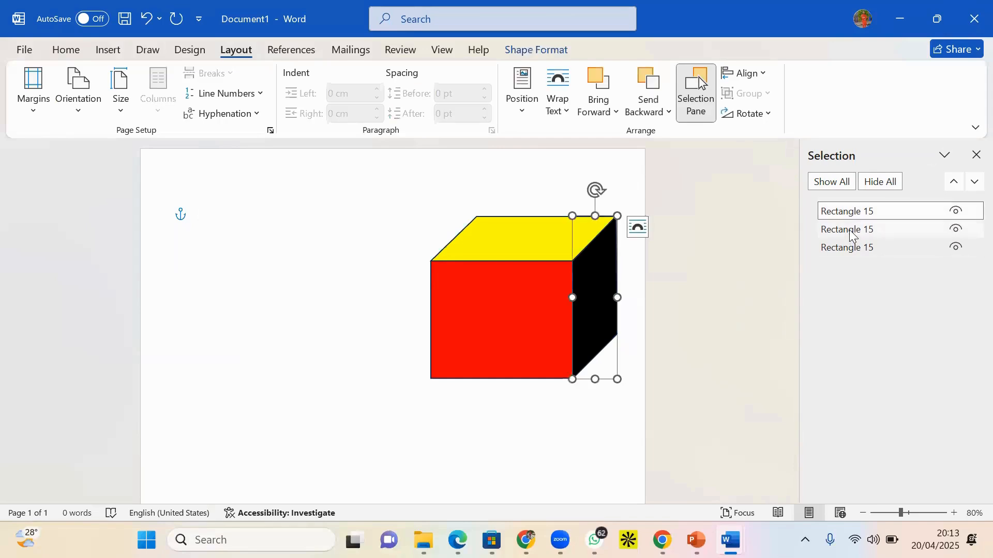
ctrl+click(853, 233)
ctrl+click(850, 249)
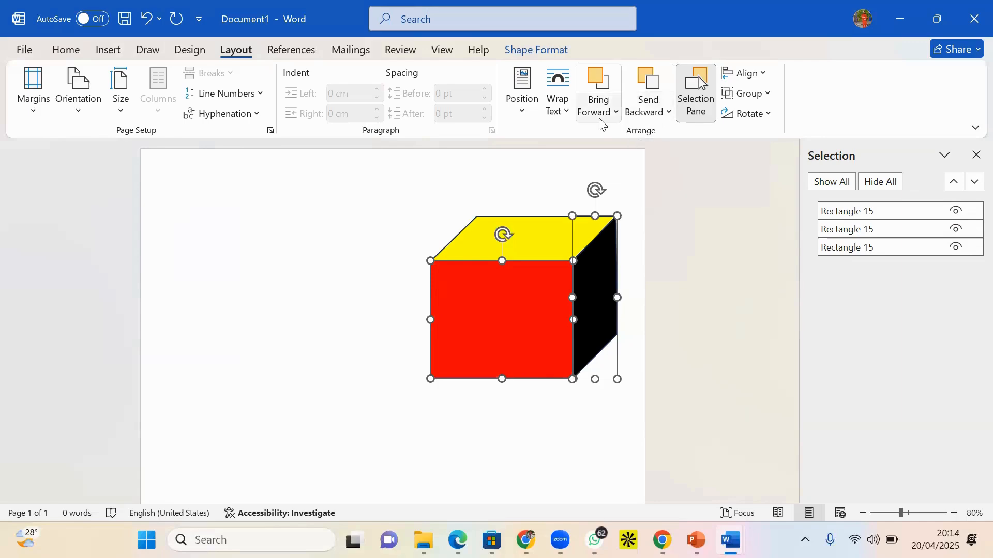
click(599, 101)
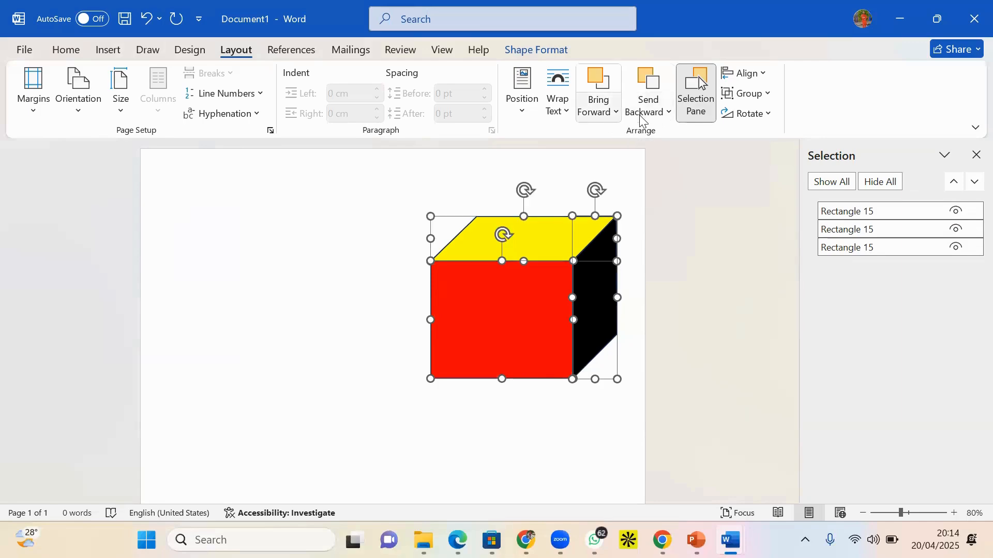
click(774, 94)
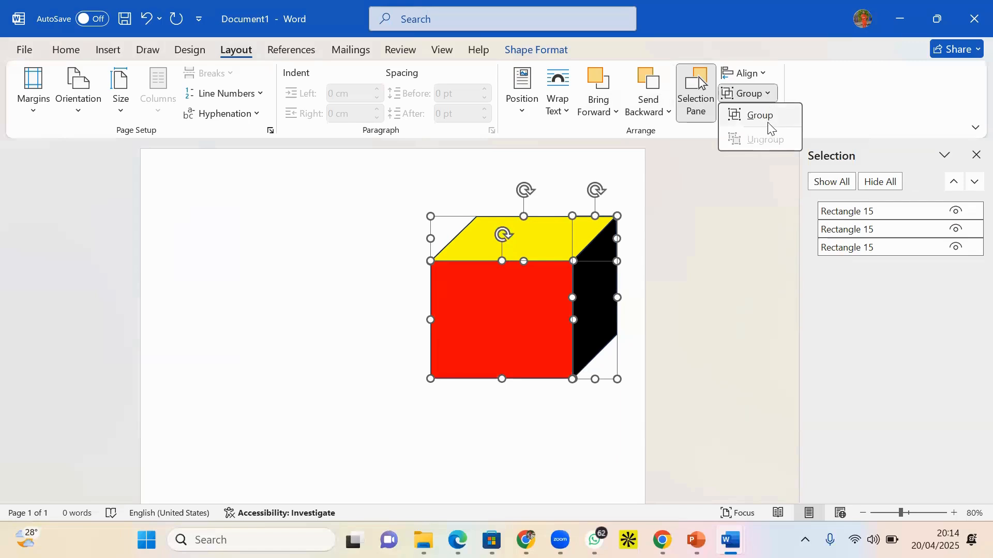
click(769, 125)
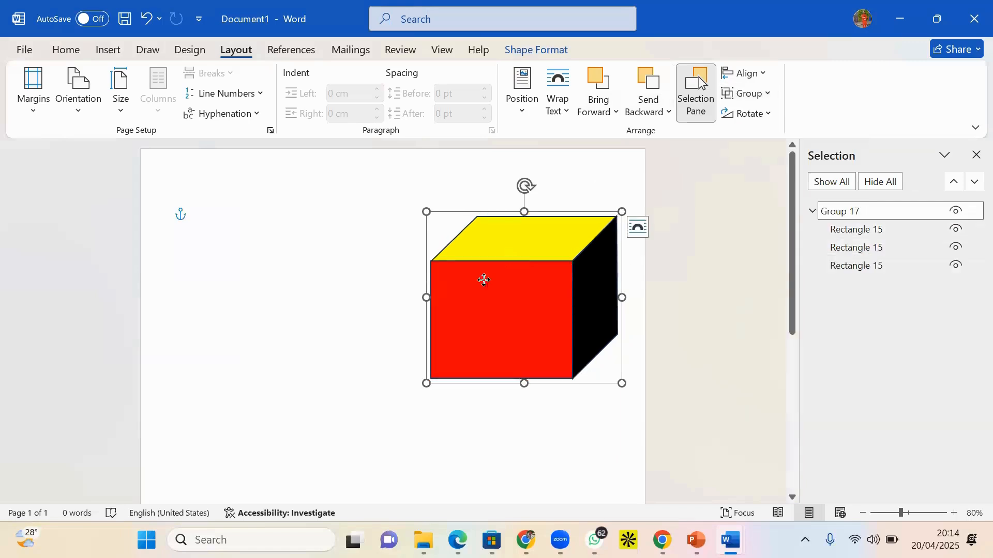
- Try moving the grouped cube on the page, and undo both the move and the grouping
mouse_move(483, 279)
mouse_down()
mouse_move(553, 319)
mouse_move(584, 282)
mouse_move(403, 333)
mouse_move(497, 289)
mouse_up()
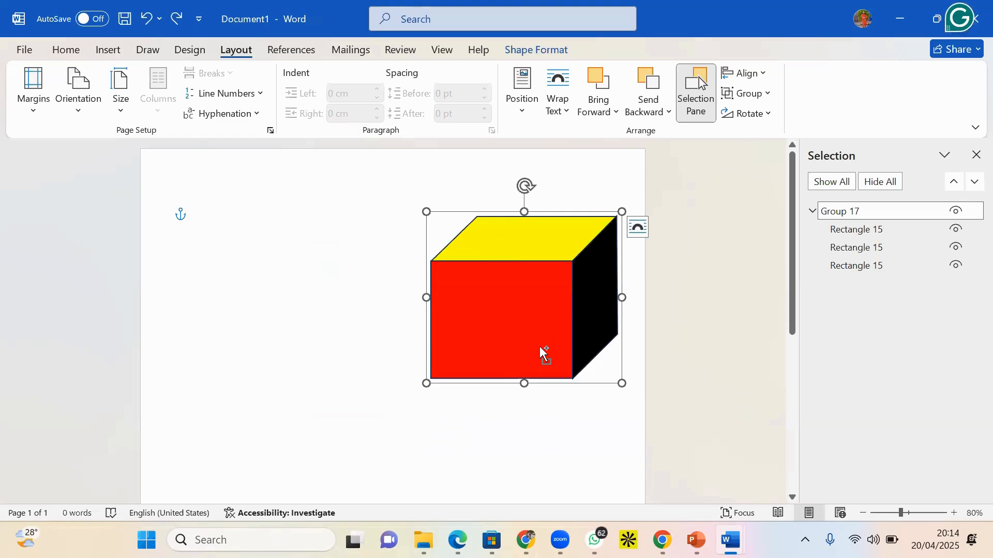
key(ctrl+z)
- Select the cube's red front face and start filling it with a picture from a file
click(543, 334)
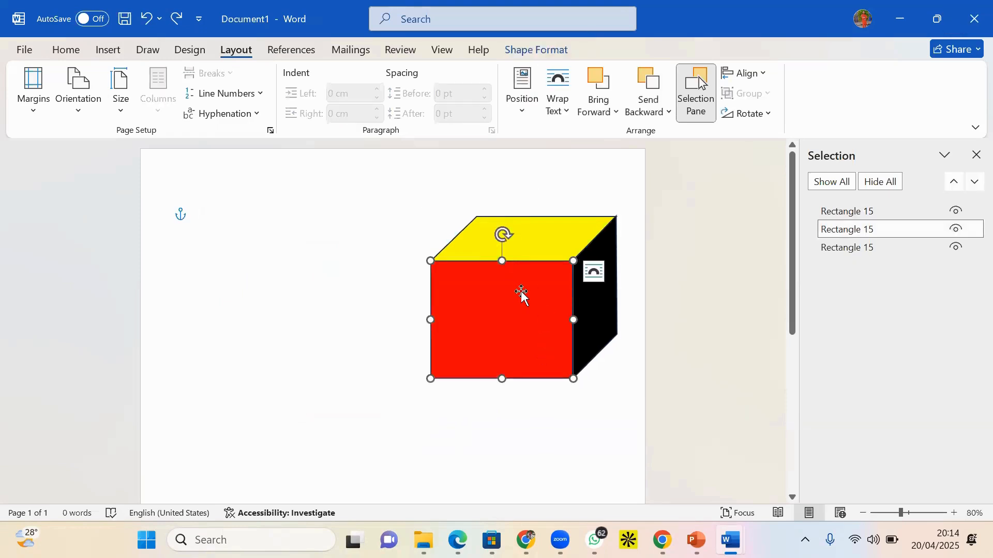
click(552, 57)
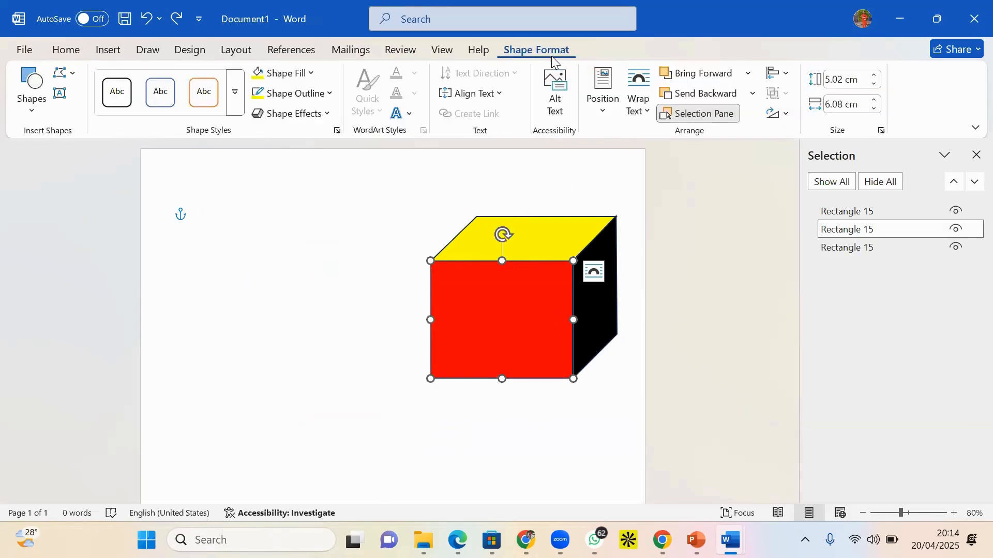
click(305, 79)
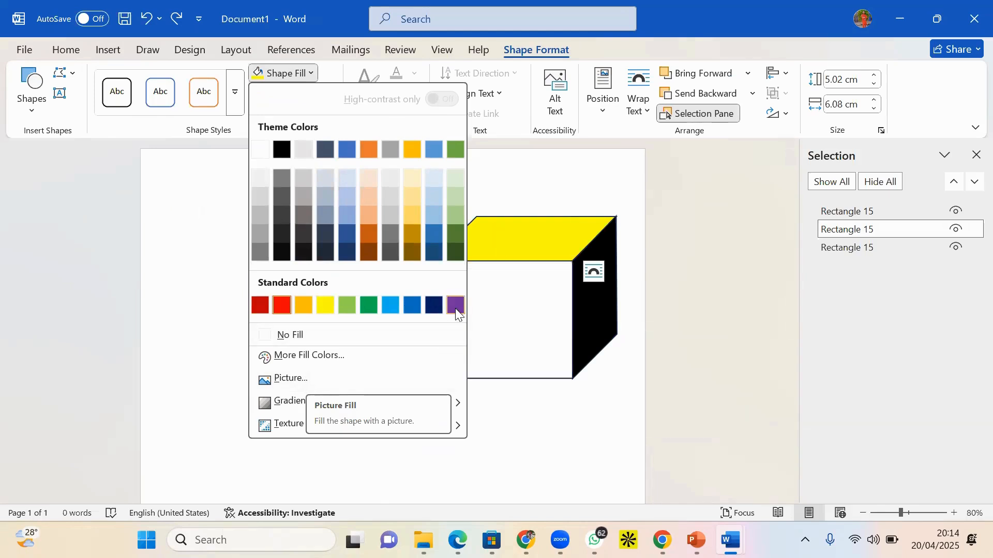
click(312, 386)
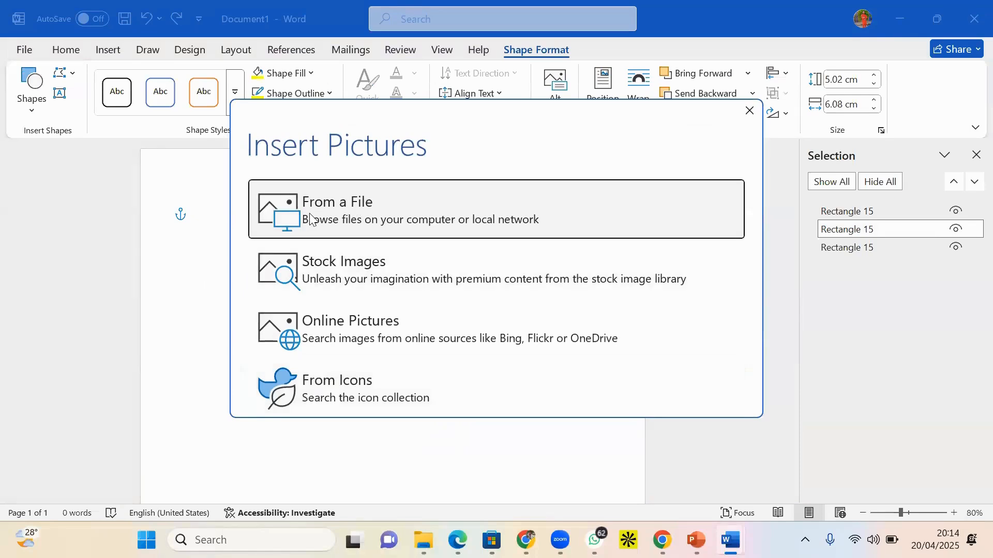
click(365, 205)
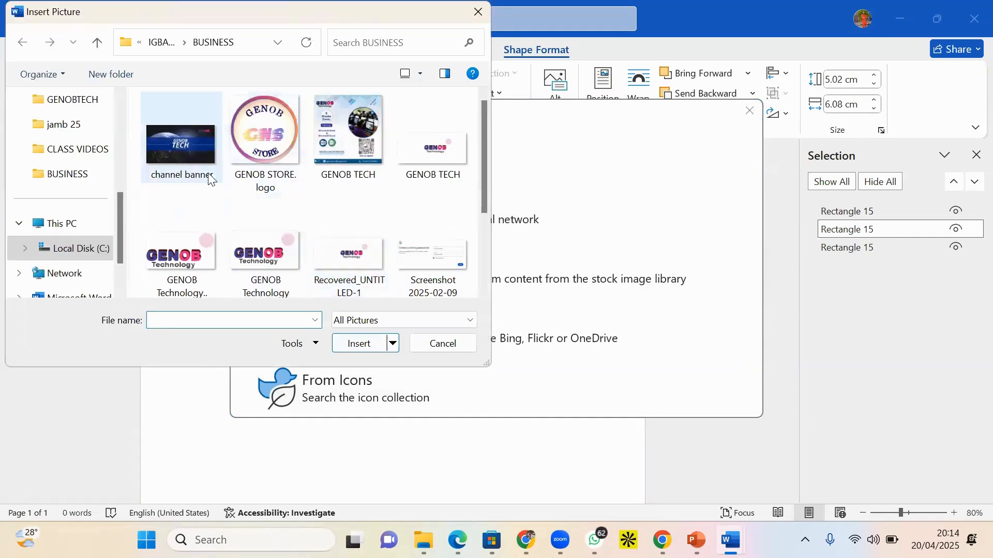
- Choose the picture bg from the GENOBTECH folder as the front face's fill
scroll(230, 159, down, 2)
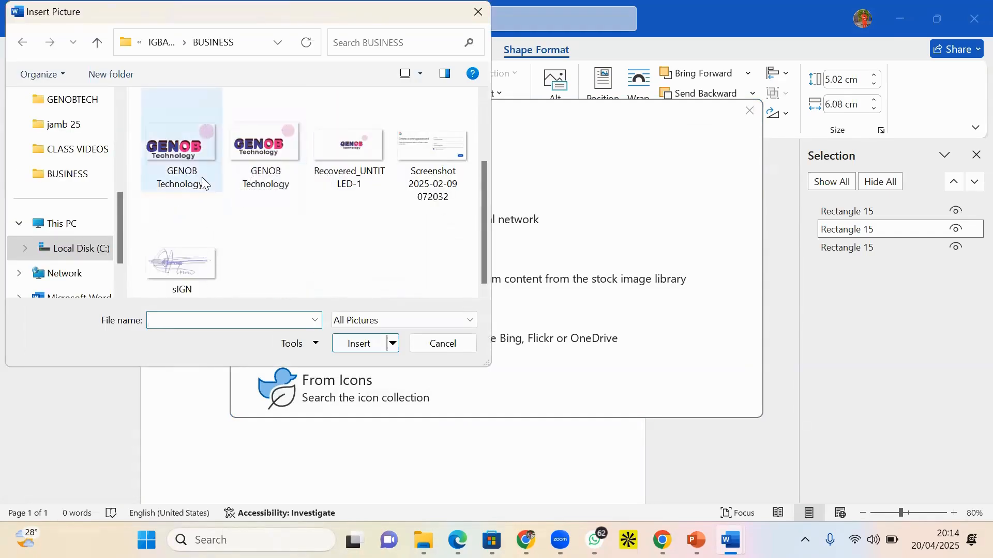
scroll(202, 182, up, 2)
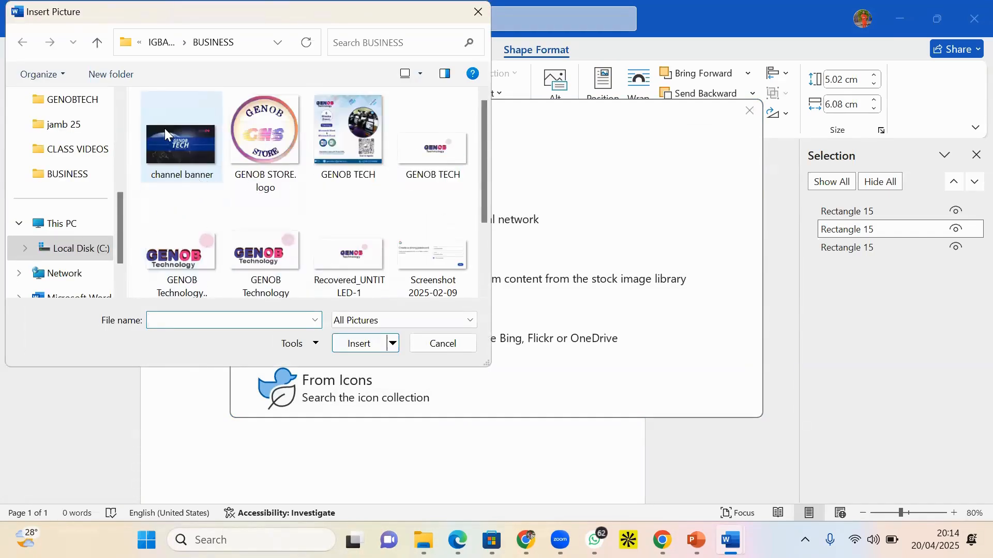
click(172, 46)
double_click(197, 173)
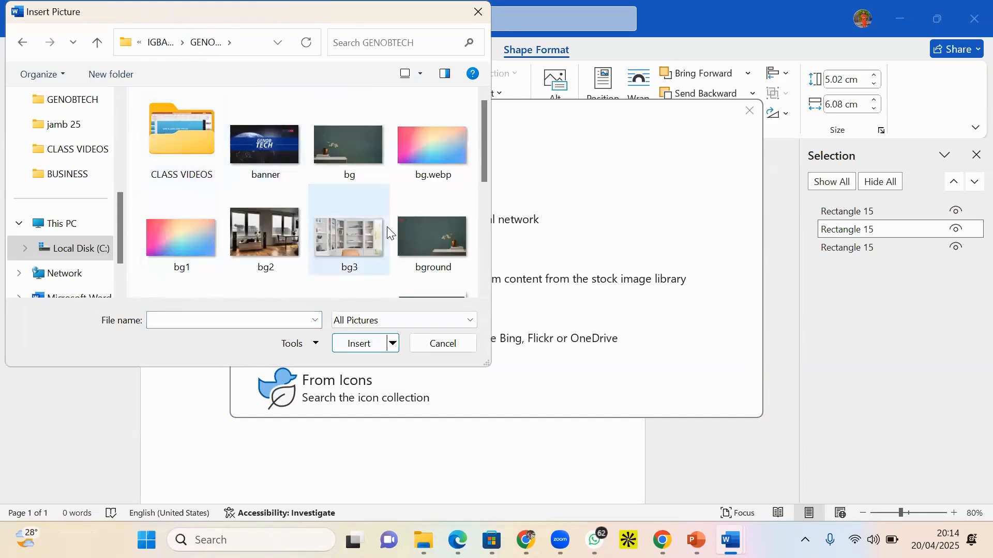
click(264, 232)
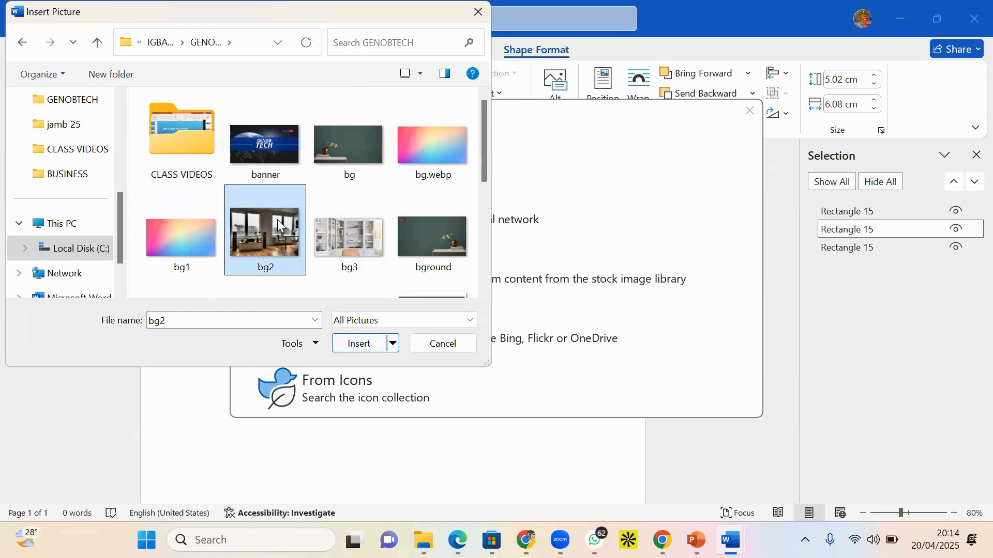
click(354, 132)
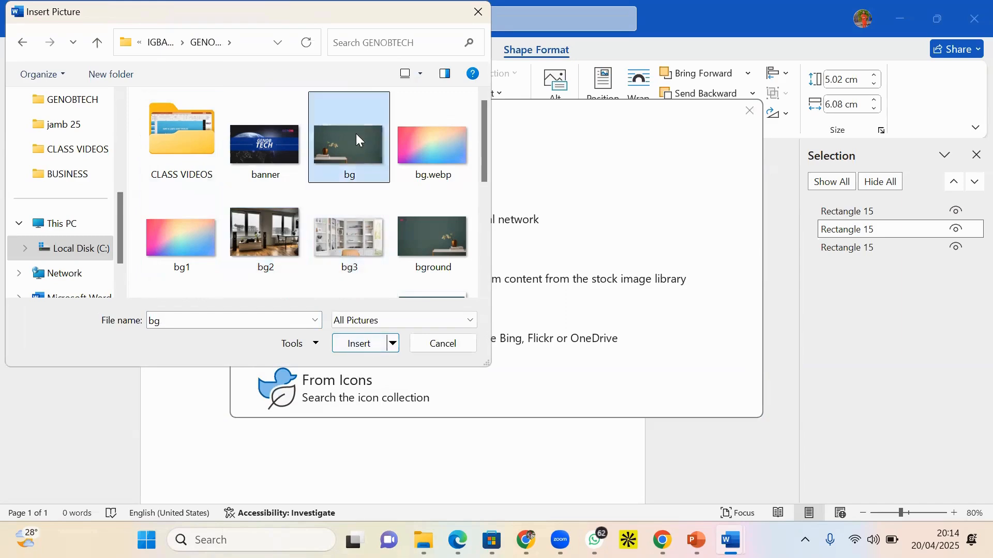
click(364, 342)
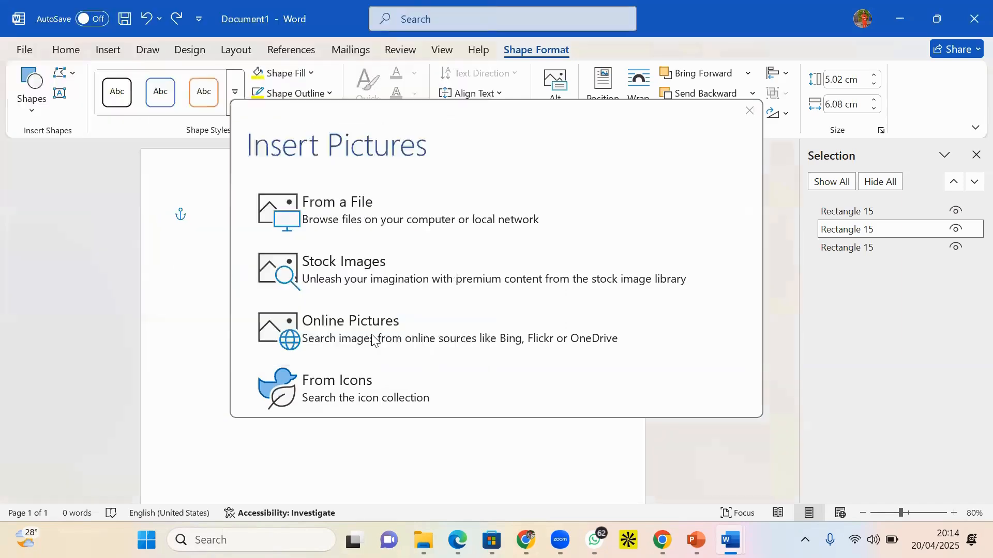
click(604, 398)
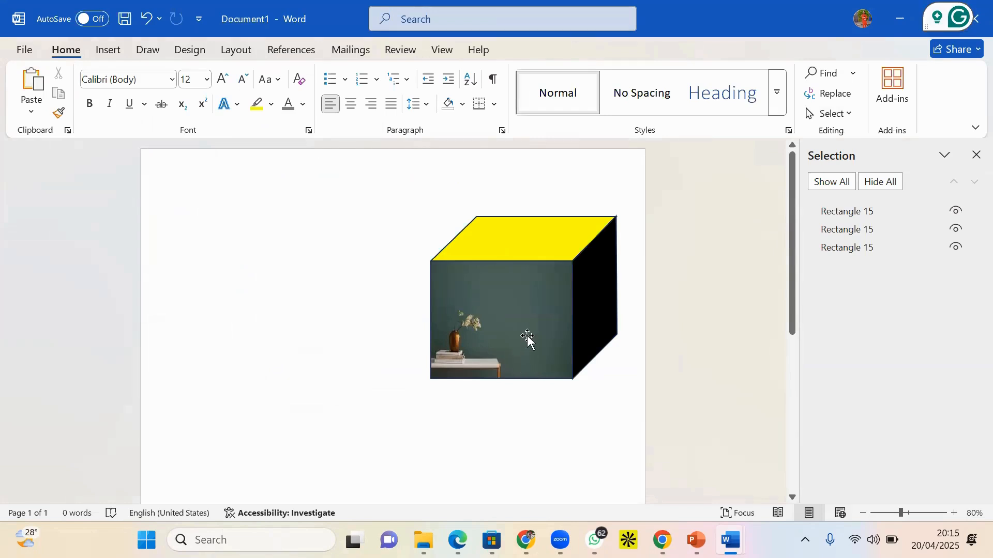
- Try moving the picture-filled front face away from the cube, and undo the move
drag(526, 335, 283, 345)
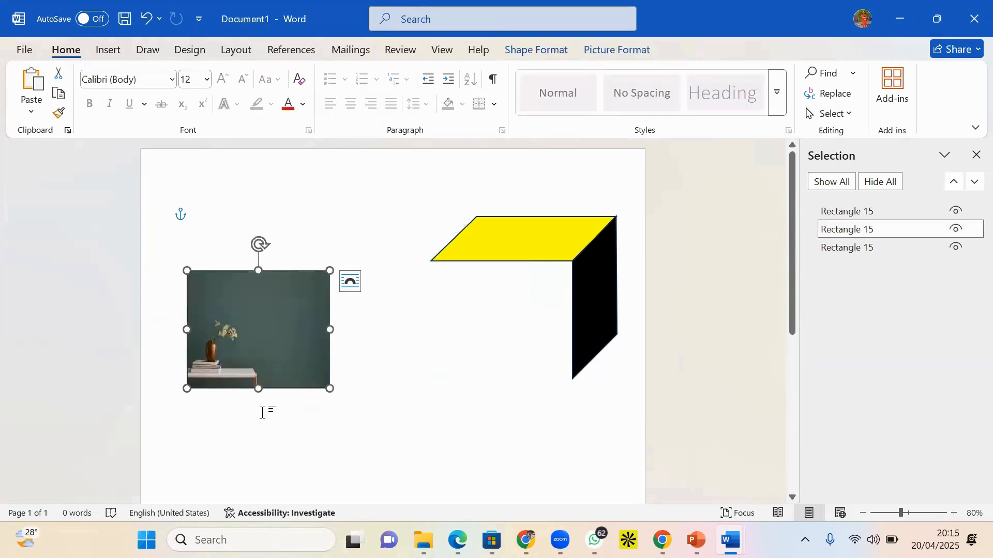
key(ctrl+z)
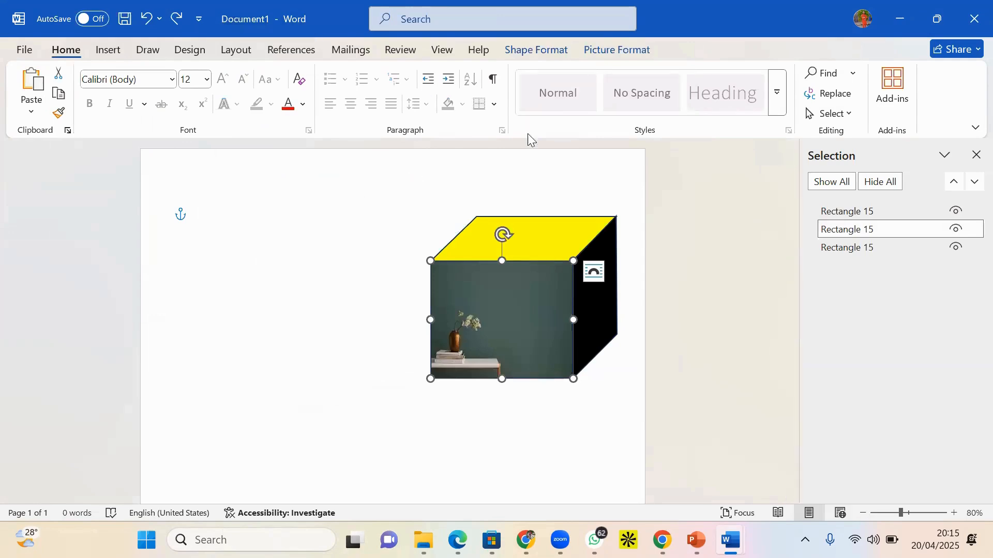
- Fill the cube's yellow top face with the green marble texture
click(604, 302)
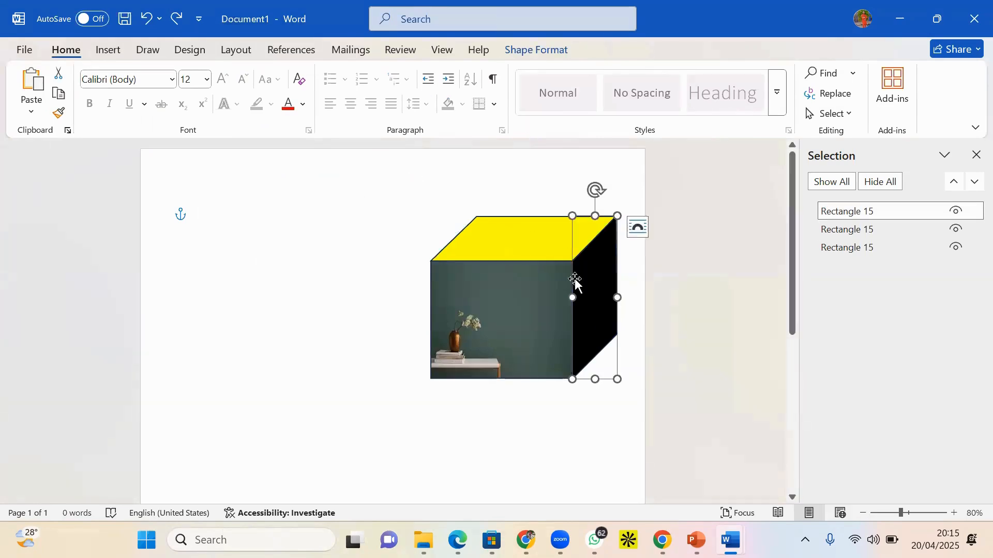
click(508, 226)
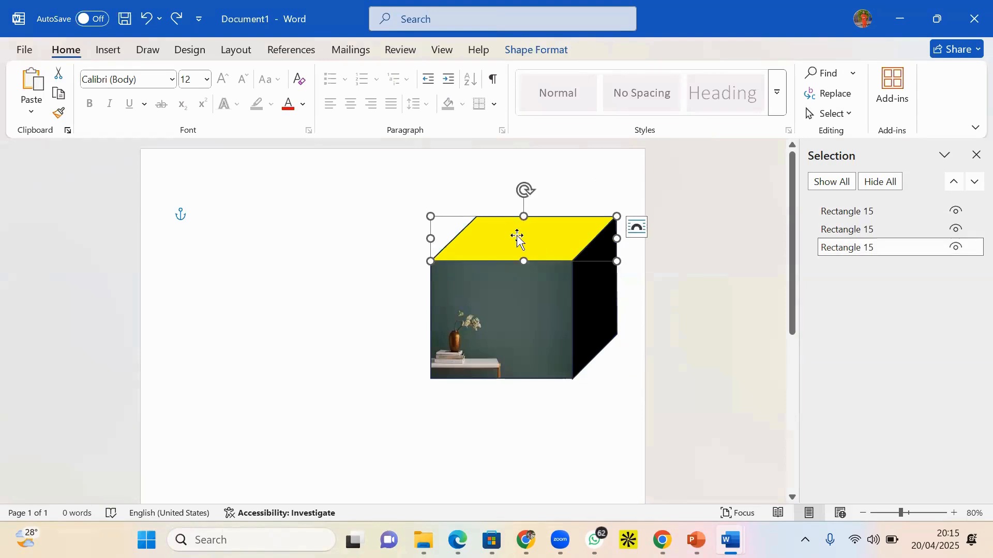
click(538, 49)
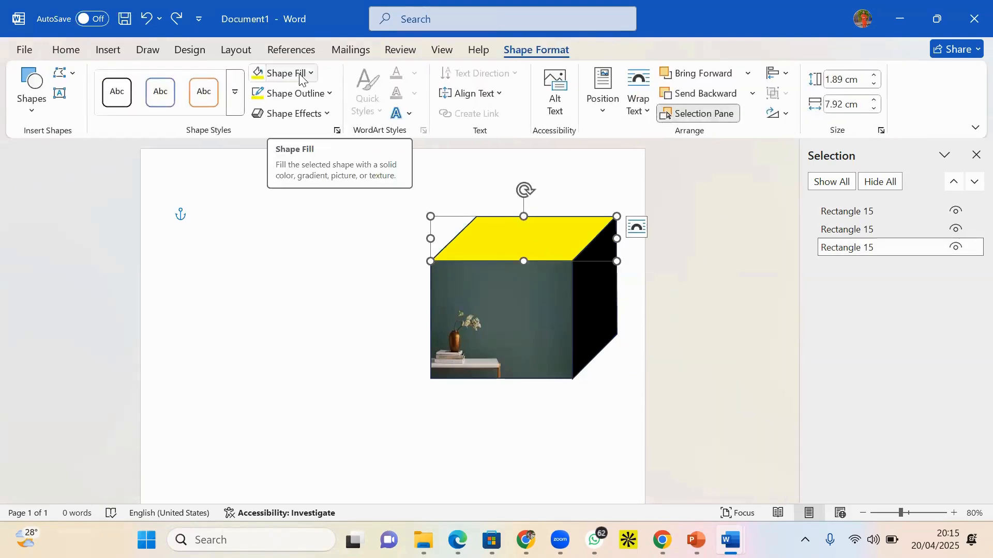
click(301, 78)
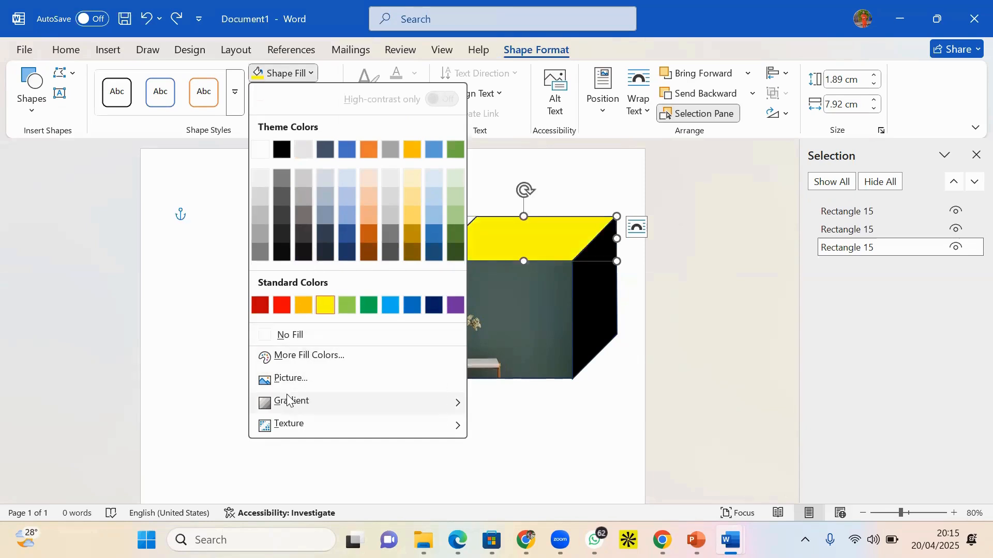
mouse_move(292, 402)
mouse_move(289, 429)
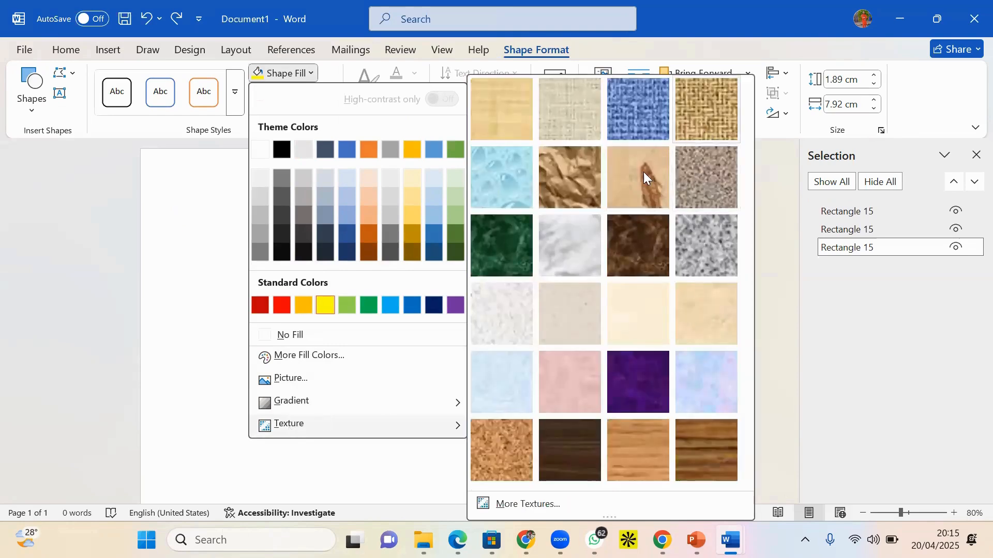
click(497, 254)
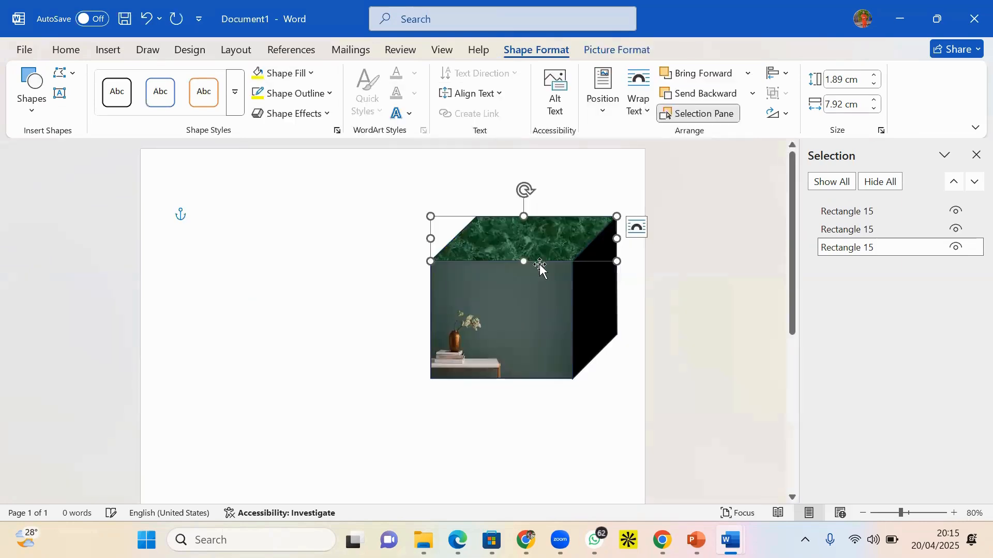
- Change the top face's texture to the beige fish fossil pattern
click(303, 93)
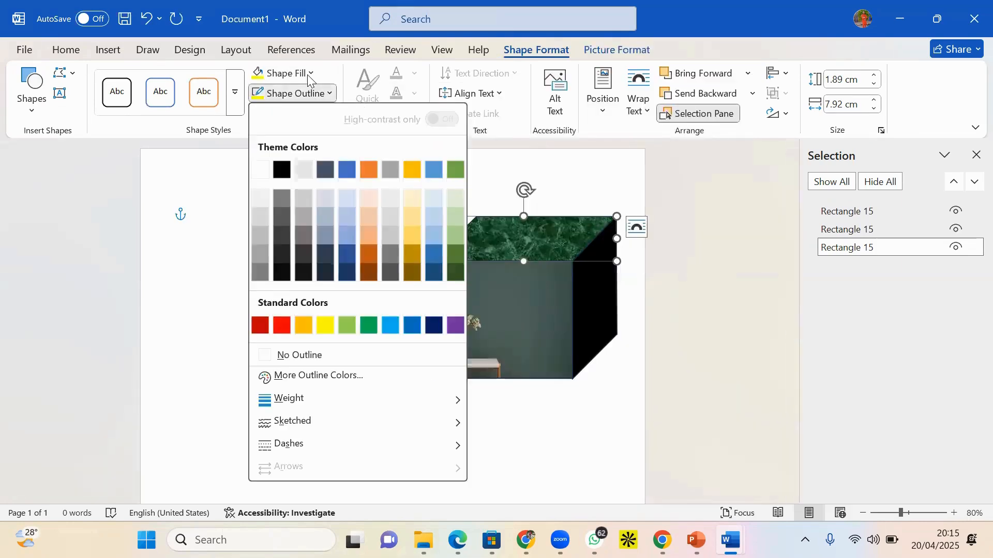
click(305, 73)
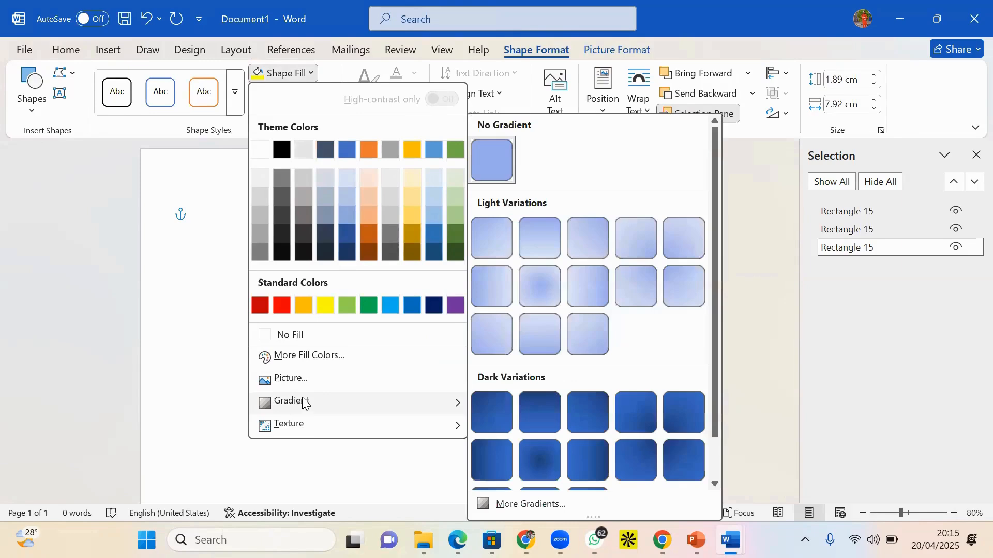
mouse_move(312, 424)
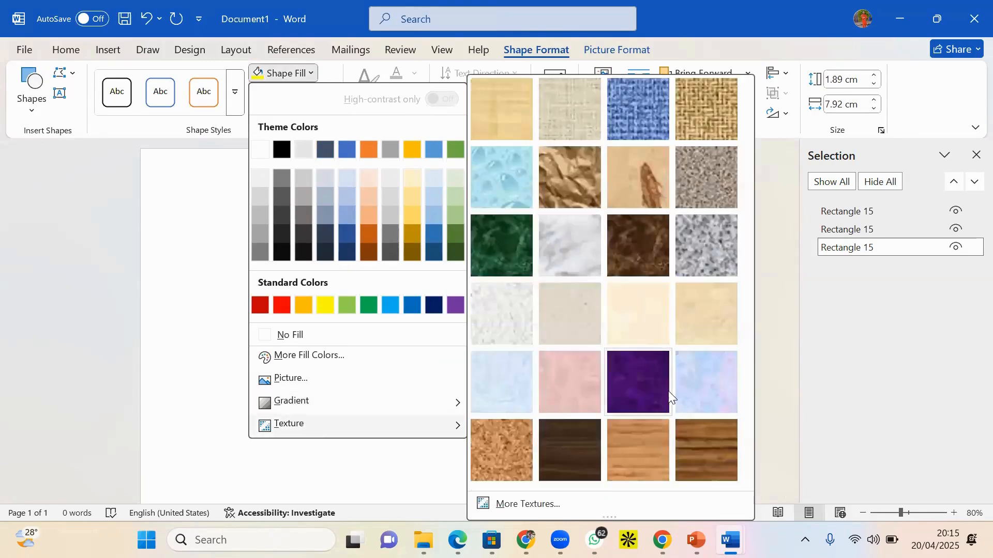
click(649, 206)
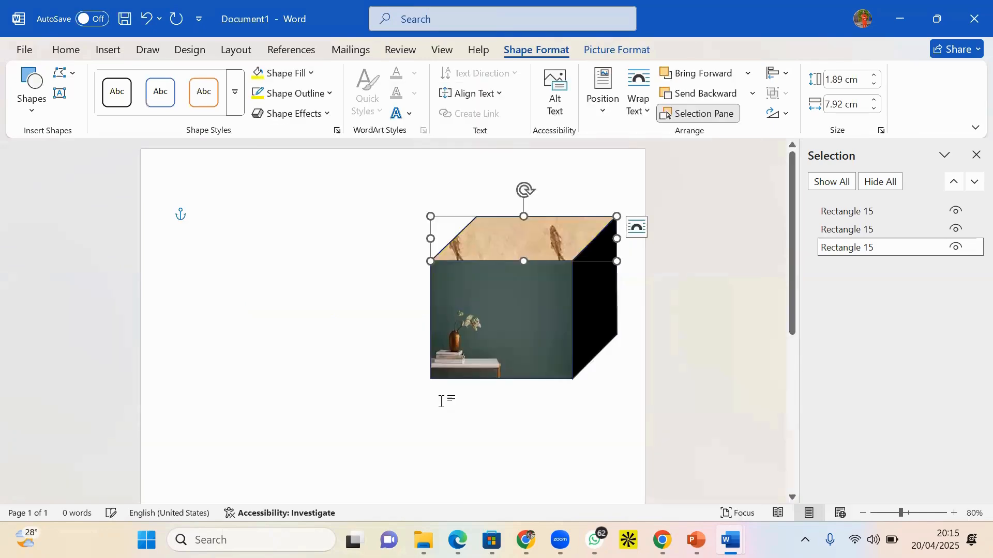
- Show the detailed gradient settings for the cube's top face and switch its fill to Gradient fill
click(306, 80)
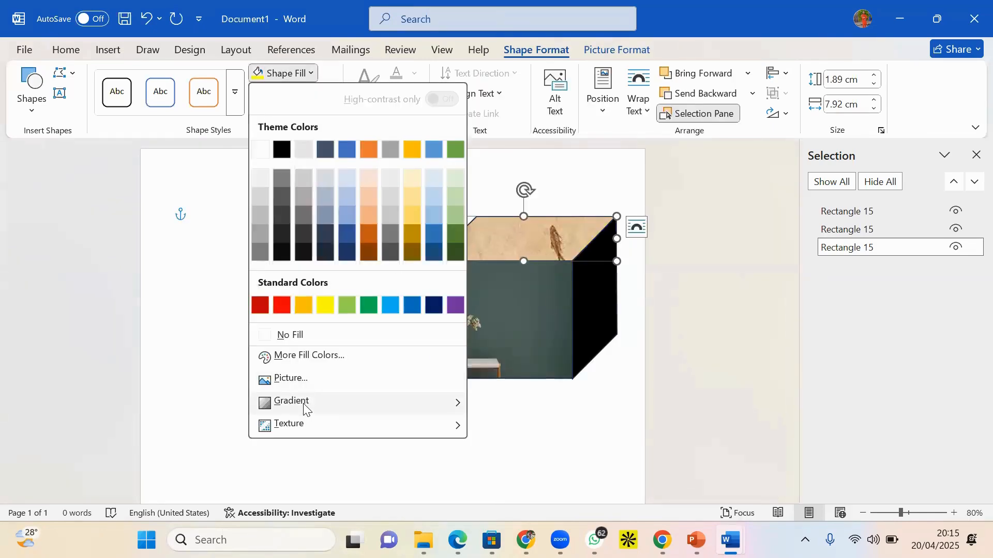
mouse_move(304, 406)
scroll(523, 380, down, 1)
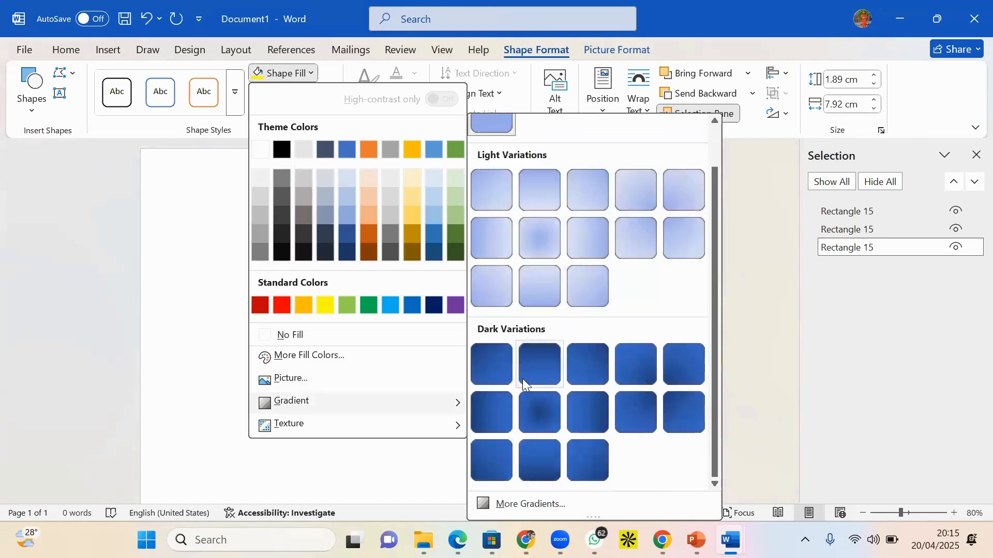
click(541, 505)
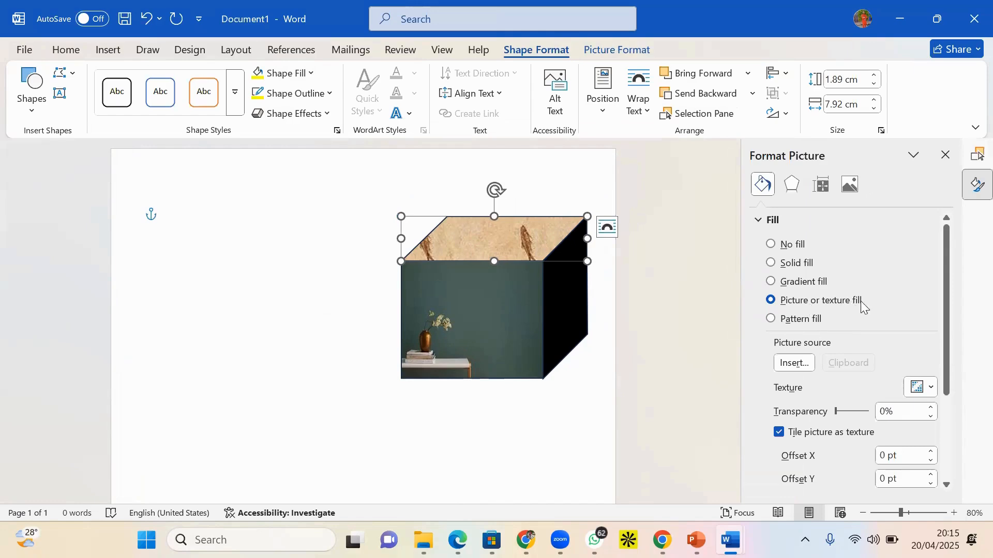
click(792, 282)
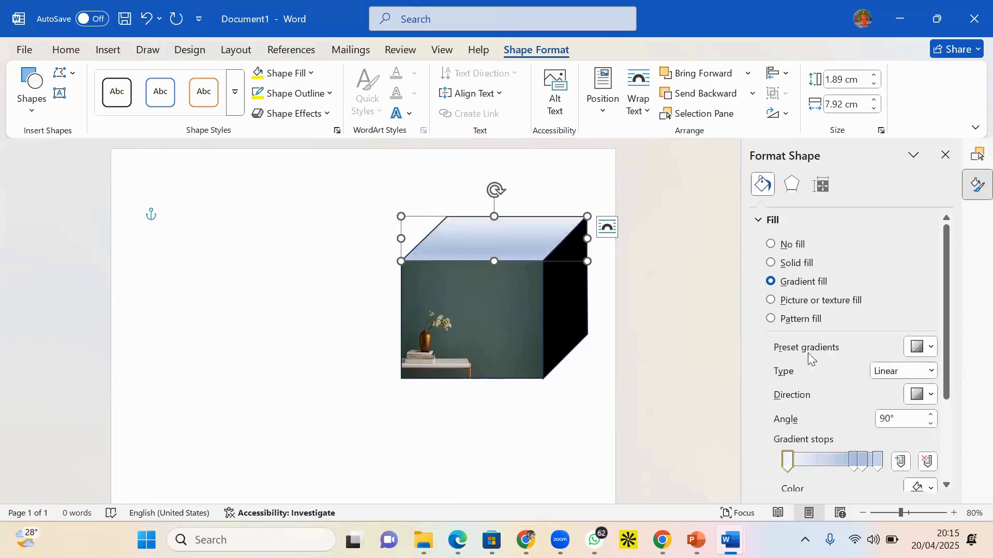
- Colour the top face's first gradient stop red and move the second stop to the 36% position
scroll(816, 351, down, 3)
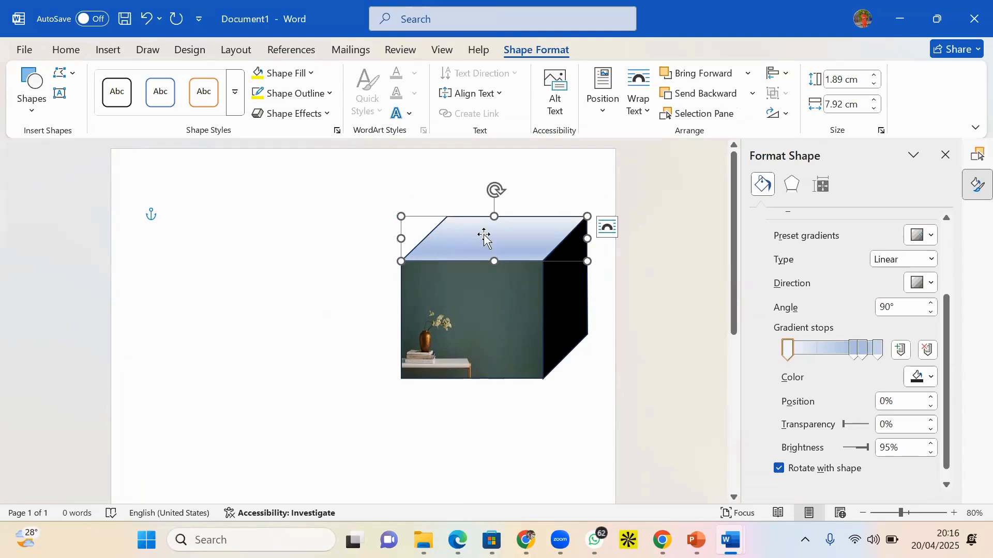
click(788, 356)
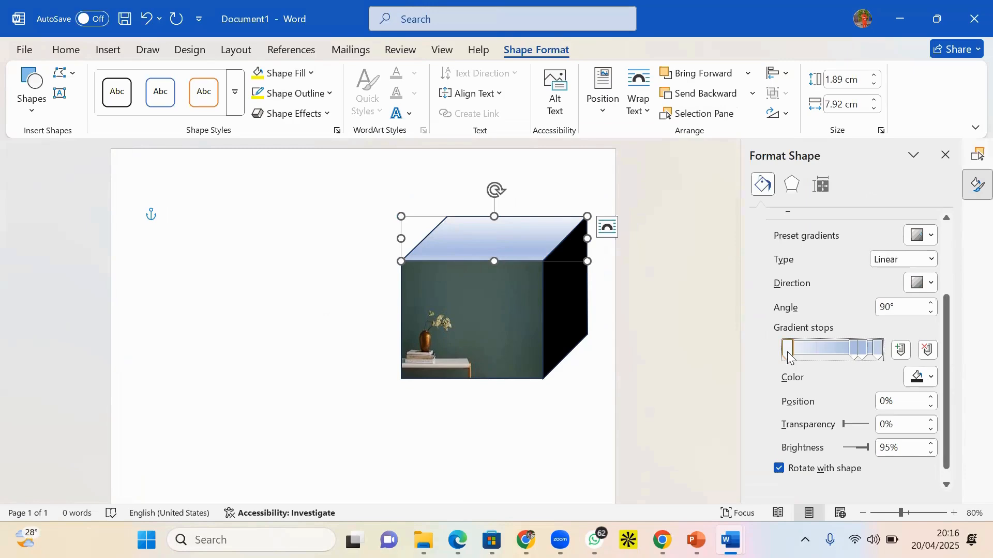
click(852, 357)
click(862, 356)
click(877, 354)
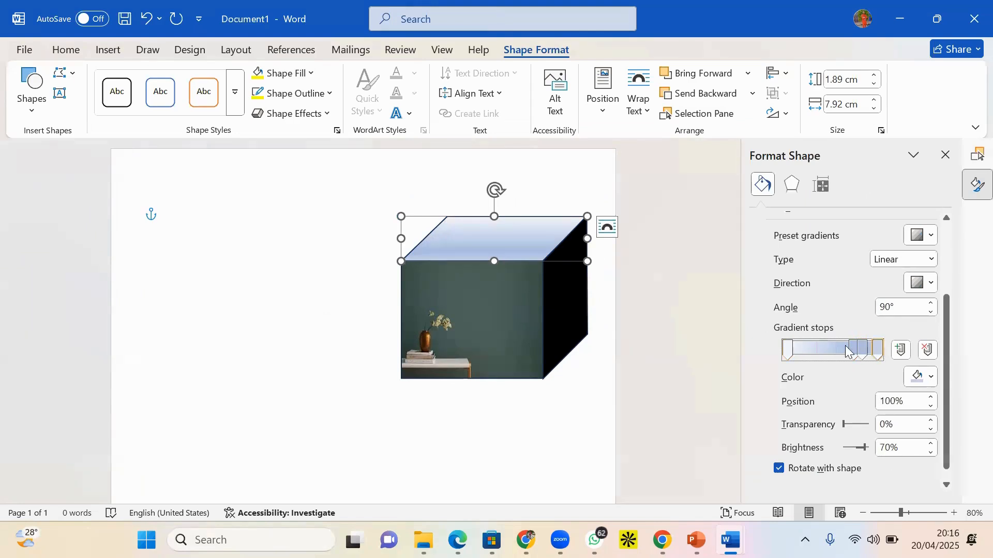
click(788, 357)
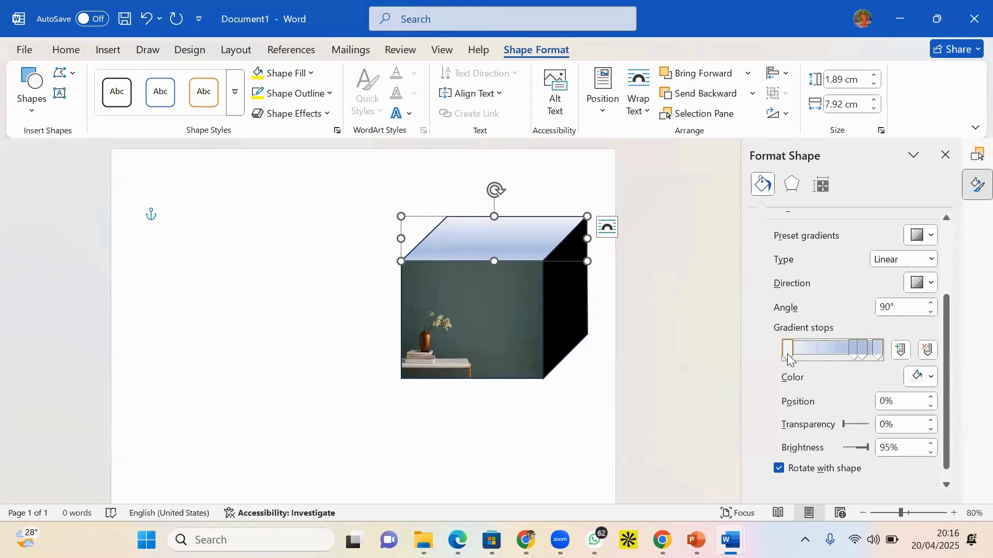
click(930, 383)
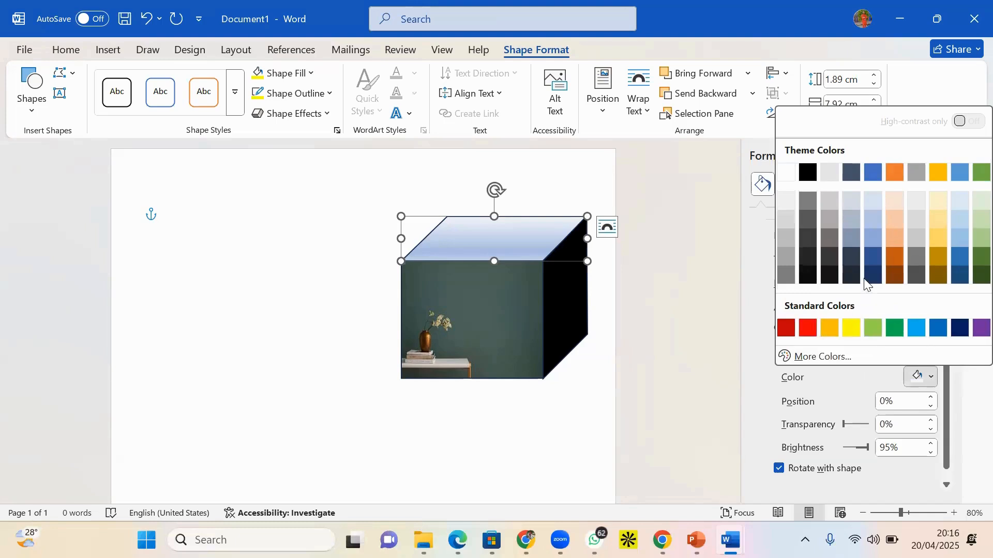
click(808, 329)
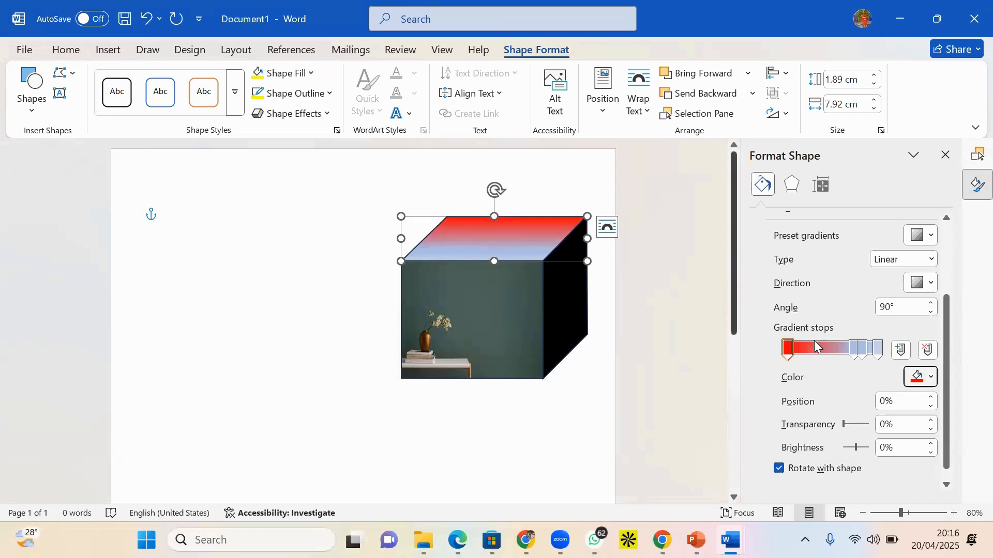
click(852, 351)
drag(850, 356, 820, 362)
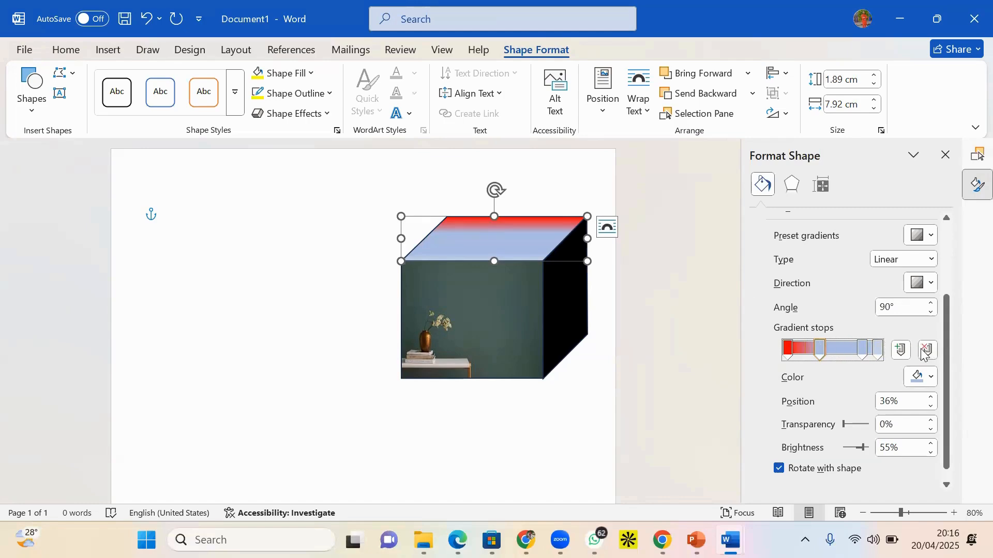
- Add a gradient stop at 60% to the top face's fill, remove it, and delete the stop at 36%
click(902, 351)
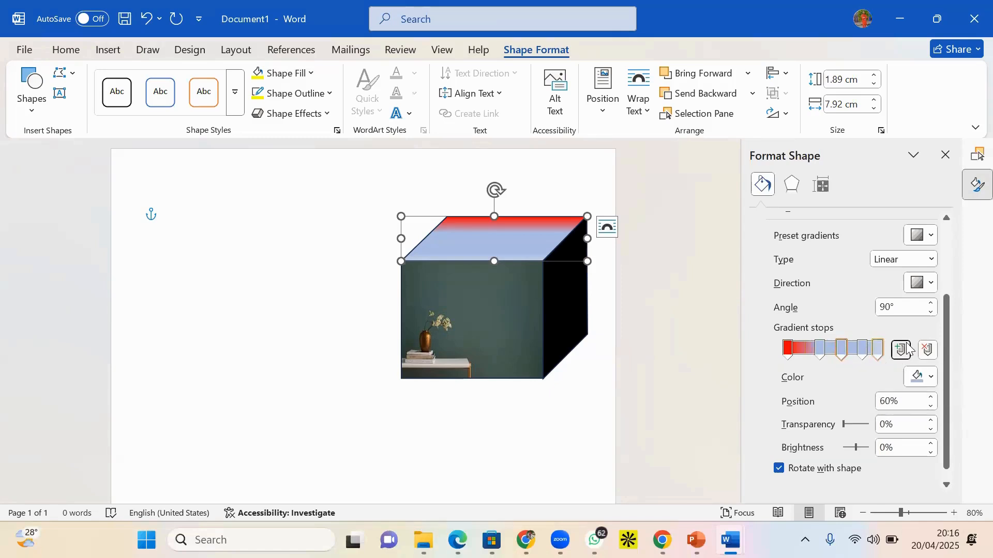
click(928, 351)
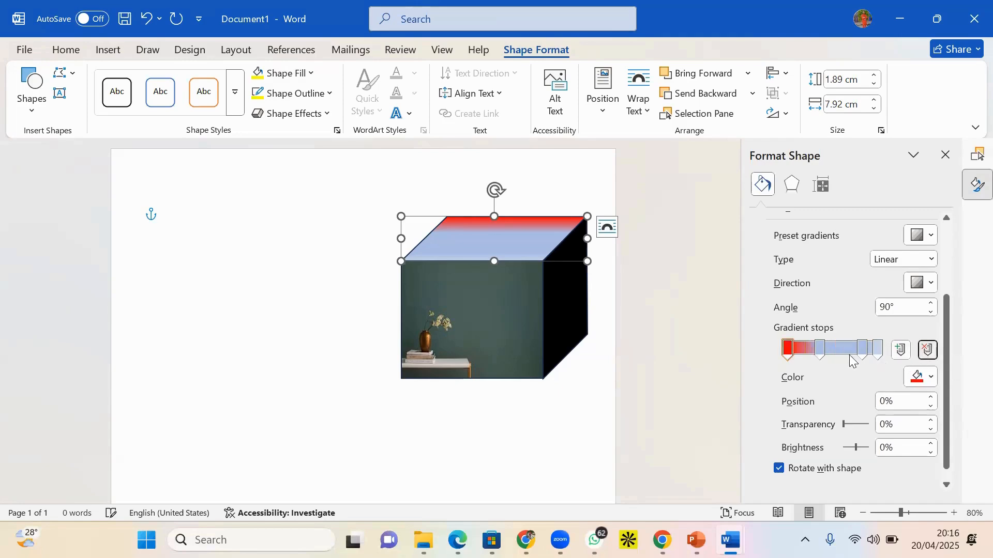
click(819, 350)
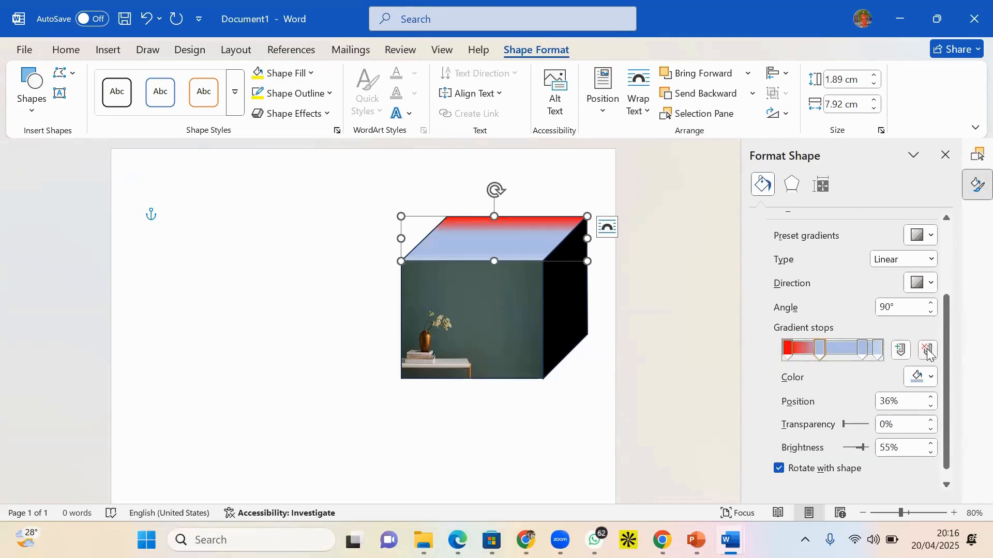
click(928, 351)
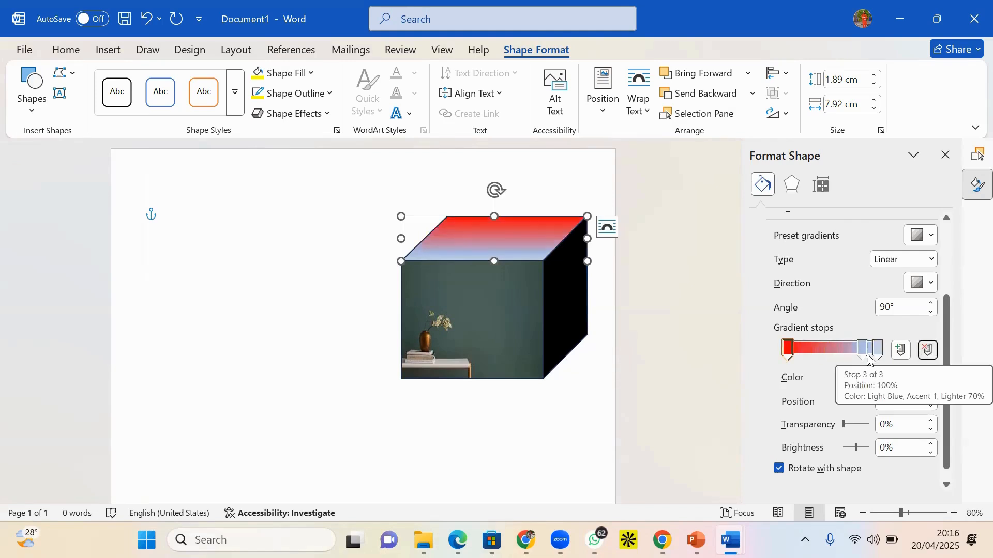
- Move the top face's middle gradient stop to the 57% position and colour it purple
drag(861, 351, 840, 357)
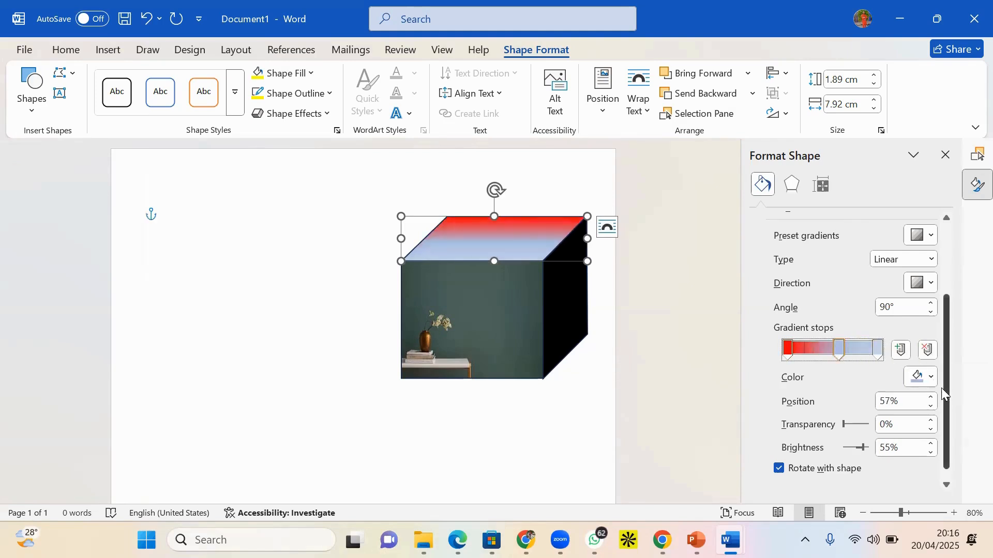
click(924, 377)
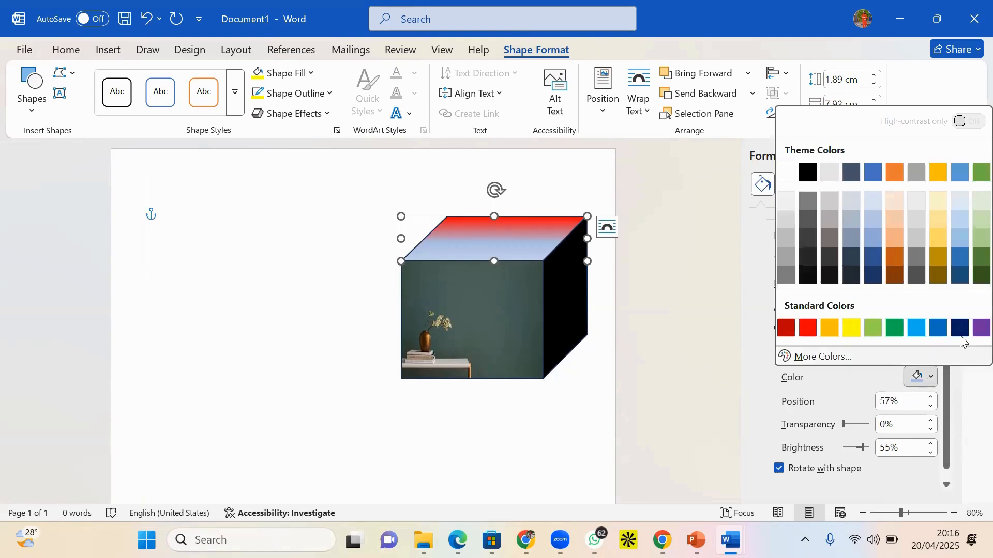
click(980, 328)
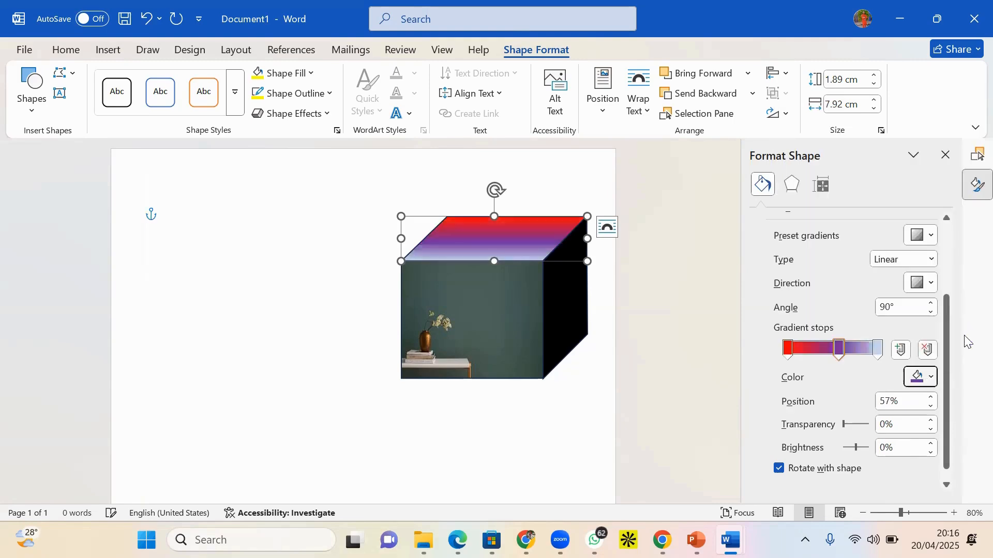
- Colour the top face's last gradient stop black and move the purple stop to the 47% position
click(878, 349)
click(933, 377)
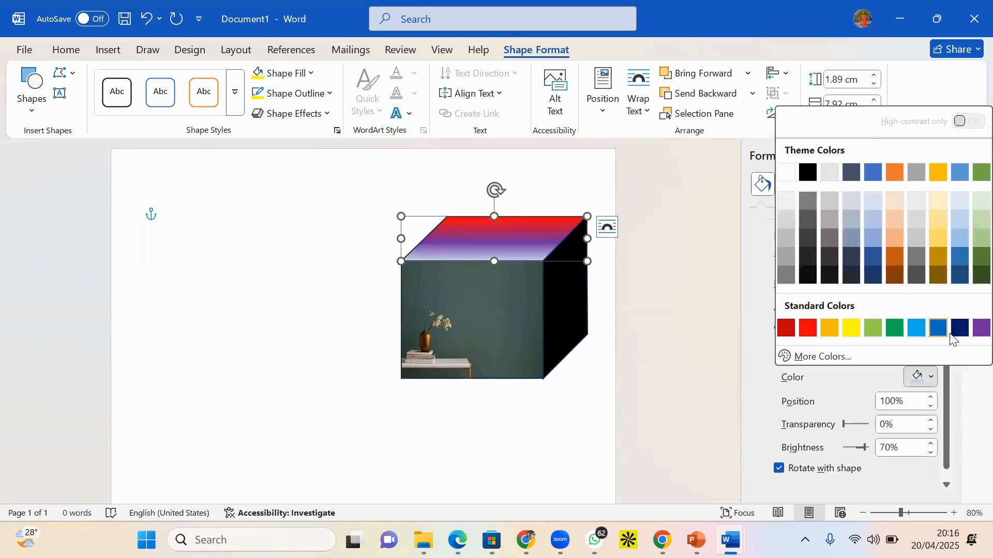
click(806, 172)
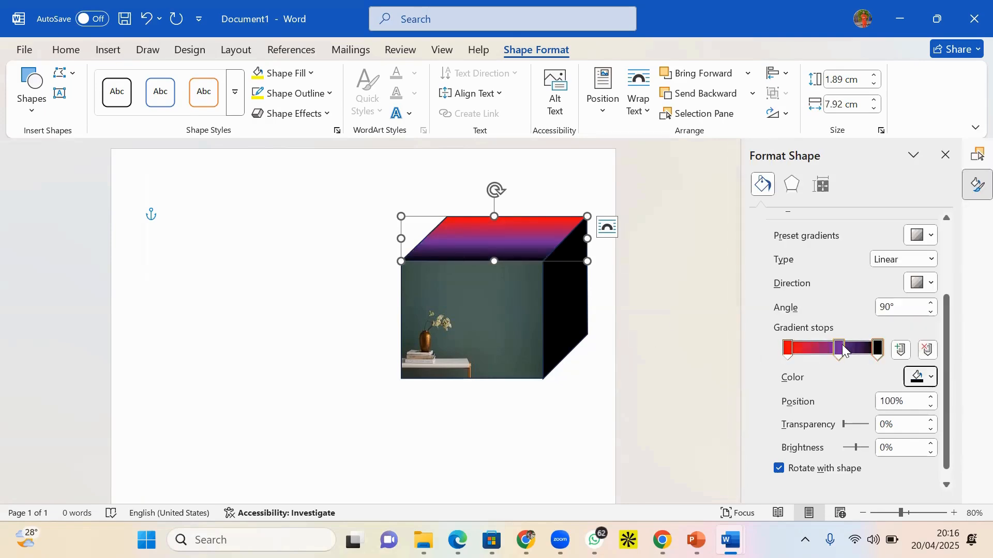
drag(843, 350, 834, 349)
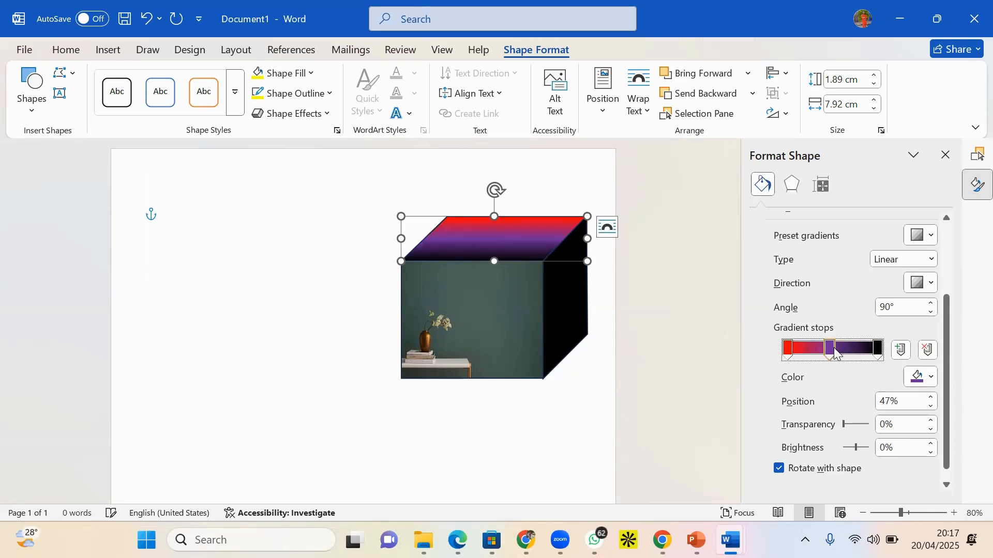
- Recolour the top face's last gradient stop white and move it to the 72% position
click(878, 350)
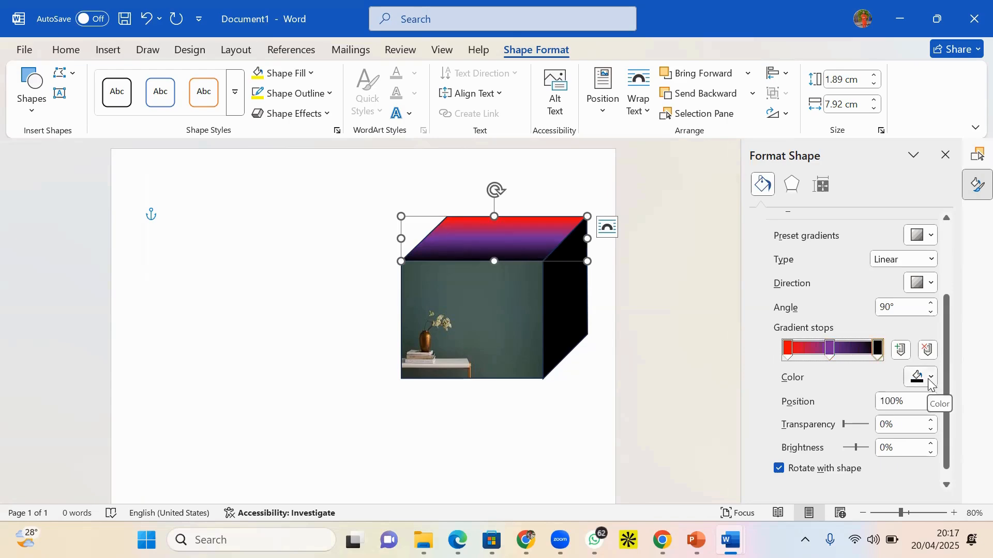
click(929, 382)
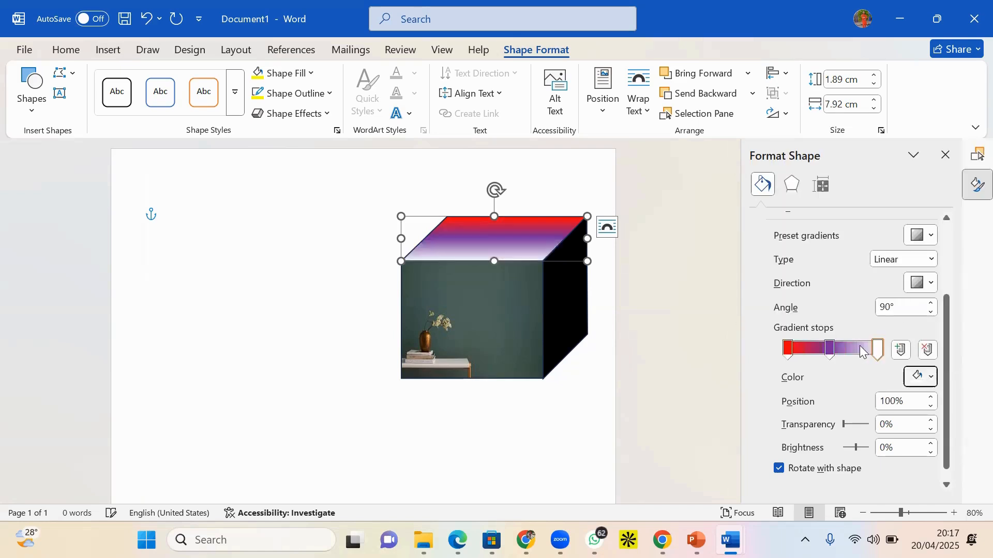
drag(877, 350, 853, 355)
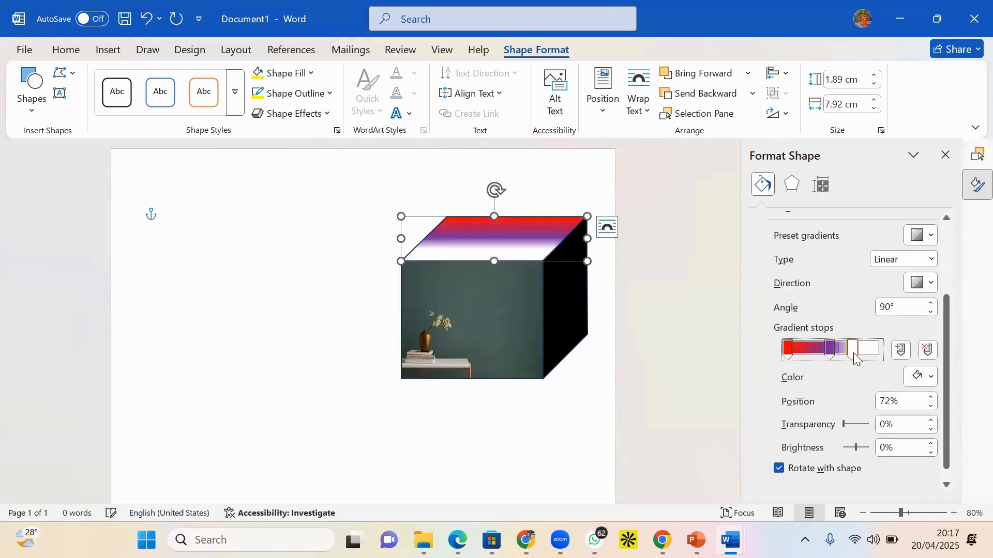
- Add a fourth gradient stop to the top face, place it at the 93% position and colour it black
click(901, 350)
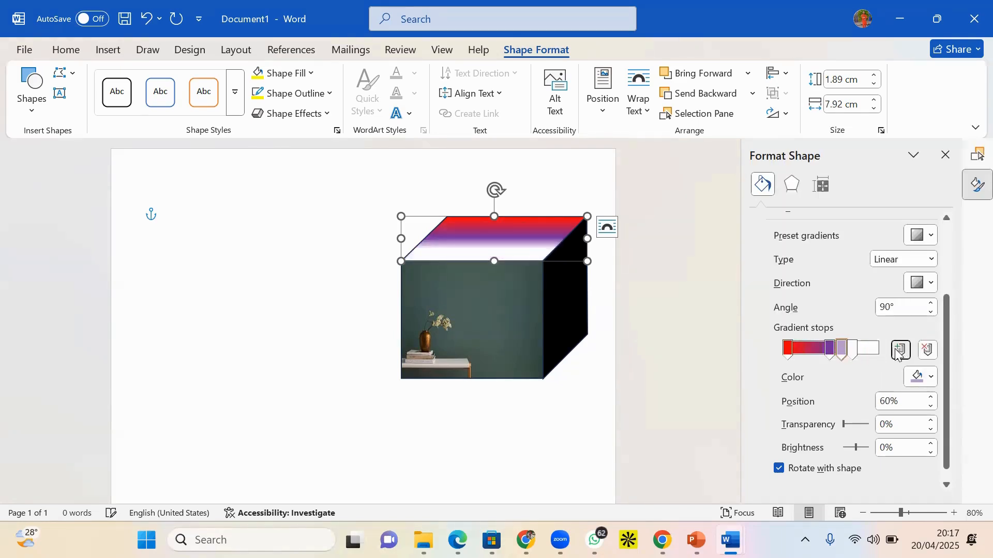
drag(840, 354, 871, 356)
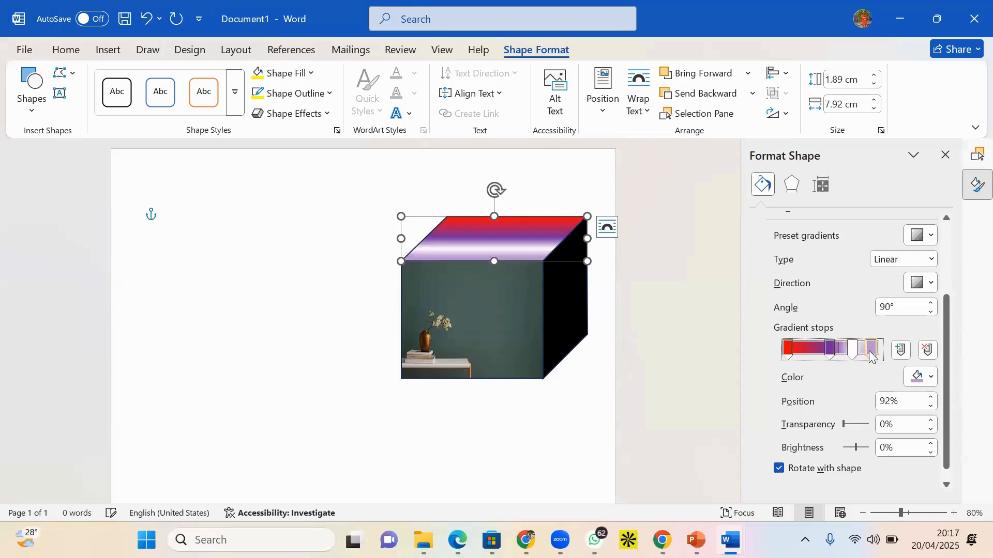
click(923, 377)
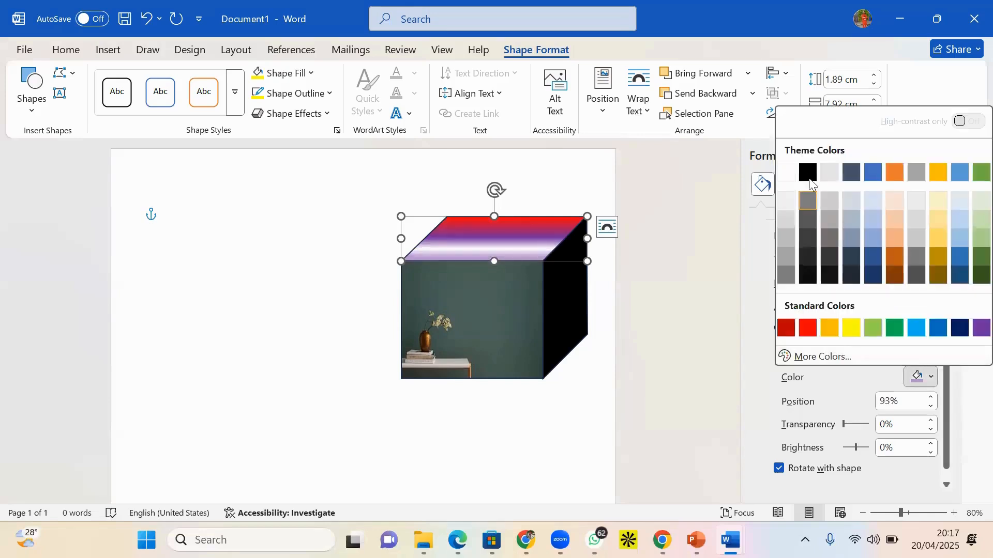
click(835, 263)
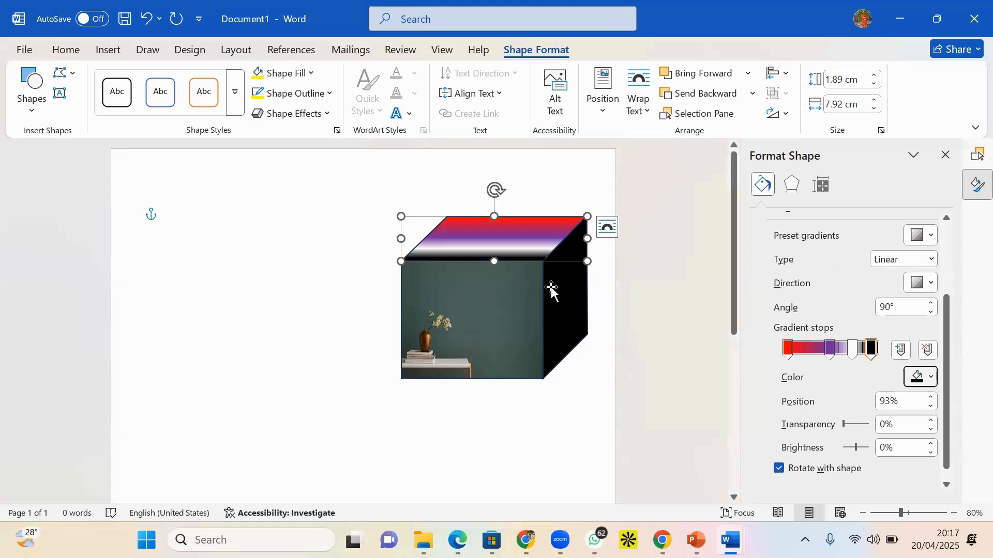
- Change the top face's gradient type to Radial and make it radiate from the centre
click(930, 259)
click(902, 294)
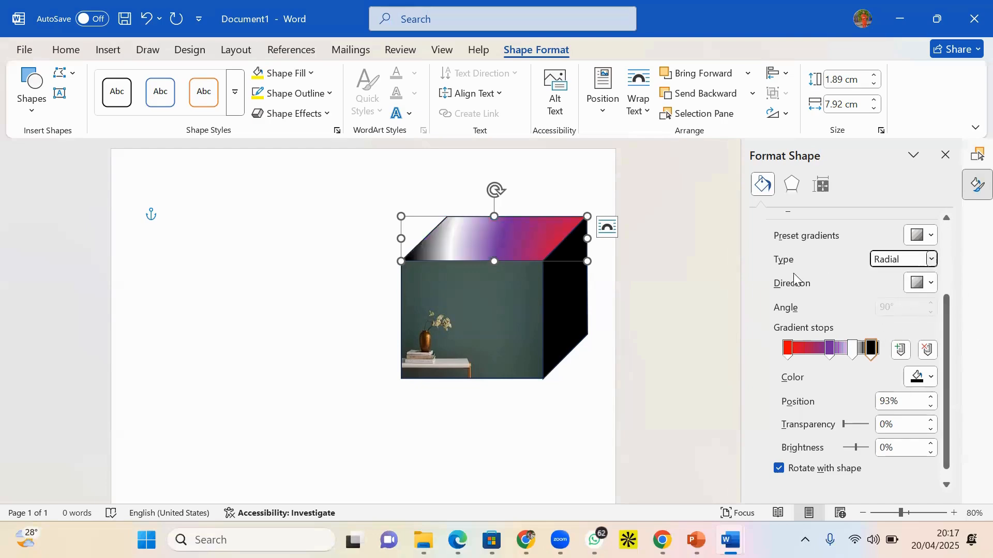
click(929, 284)
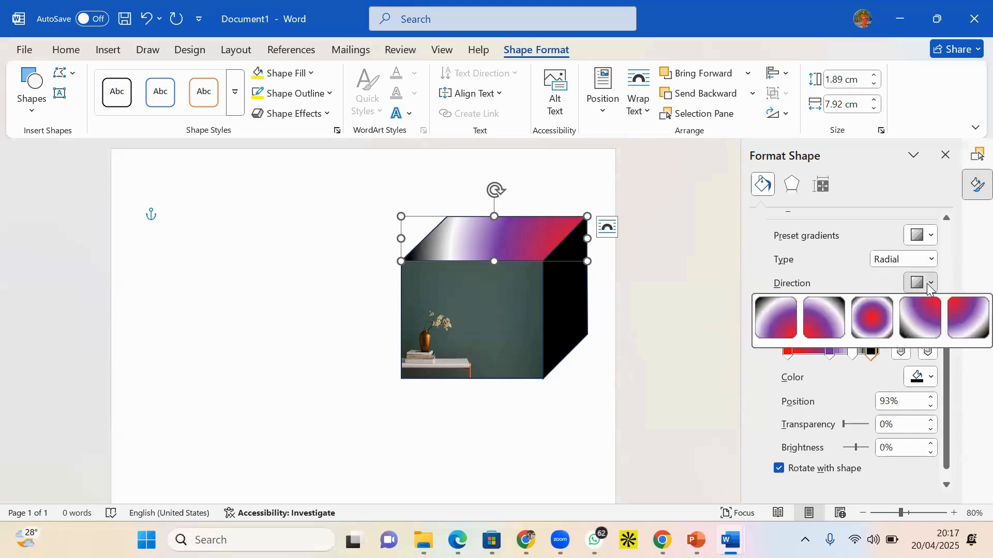
click(881, 321)
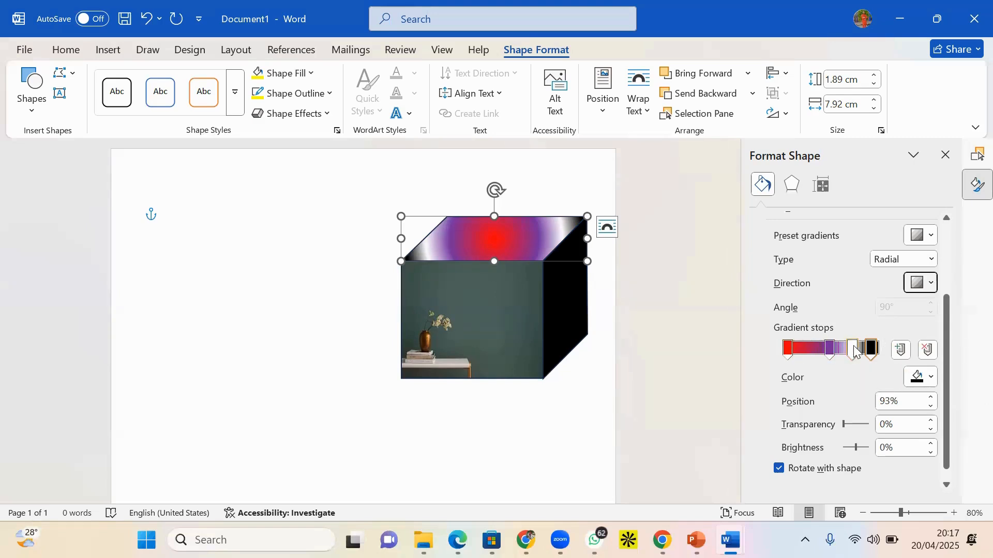
- Rearrange the gradient stops into white, red, purple and black order, with the purple stop at 68%
mouse_move(853, 356)
mouse_down()
mouse_move(792, 356)
mouse_move(860, 353)
mouse_move(811, 353)
mouse_move(857, 349)
mouse_move(848, 352)
mouse_up()
click(808, 356)
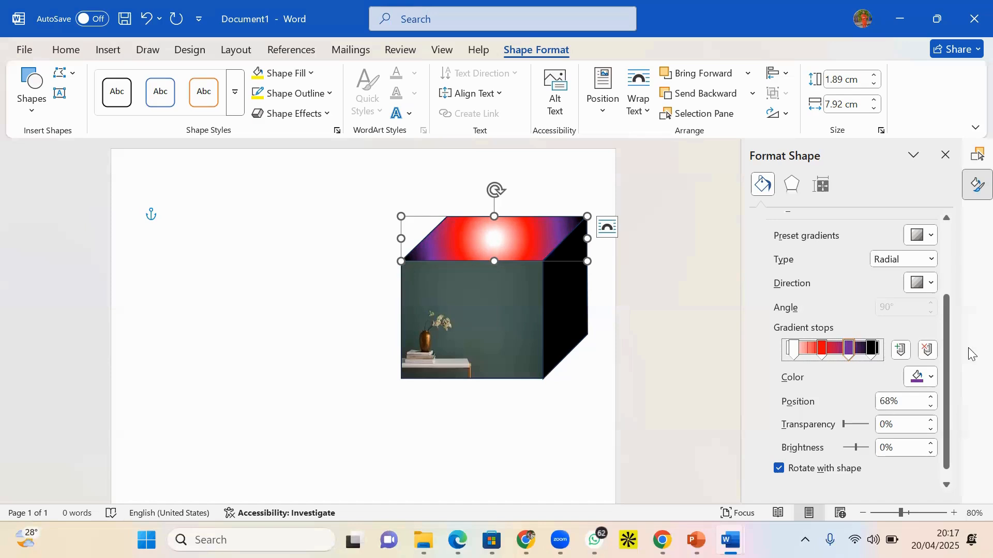
- Try the radial gradient spreading from the top-left corner of the face, and restore the direction from the centre
click(929, 284)
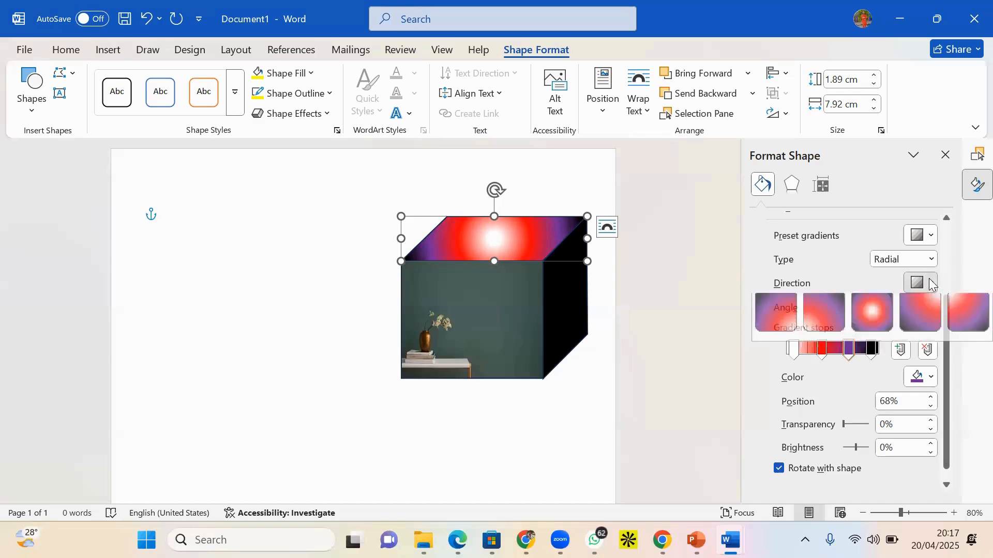
click(970, 321)
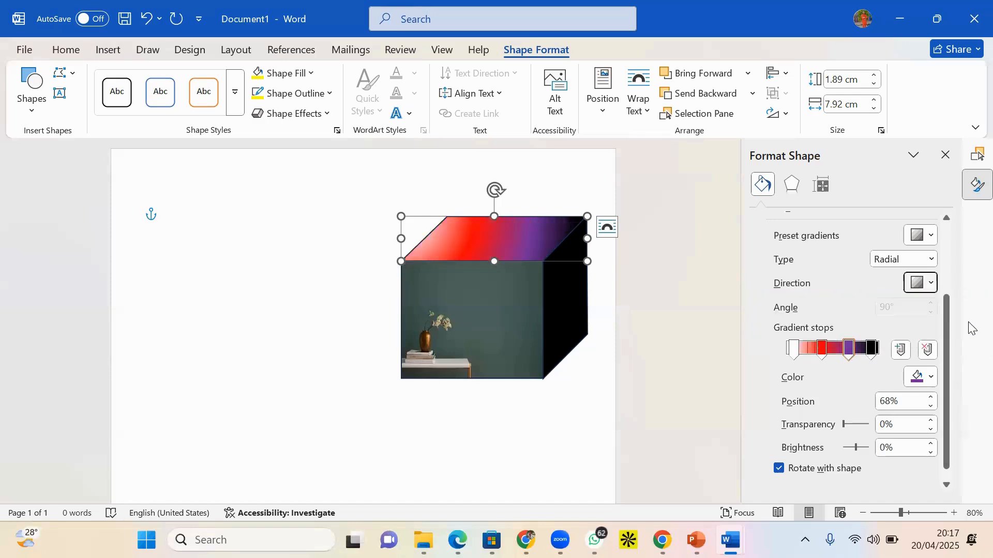
click(932, 288)
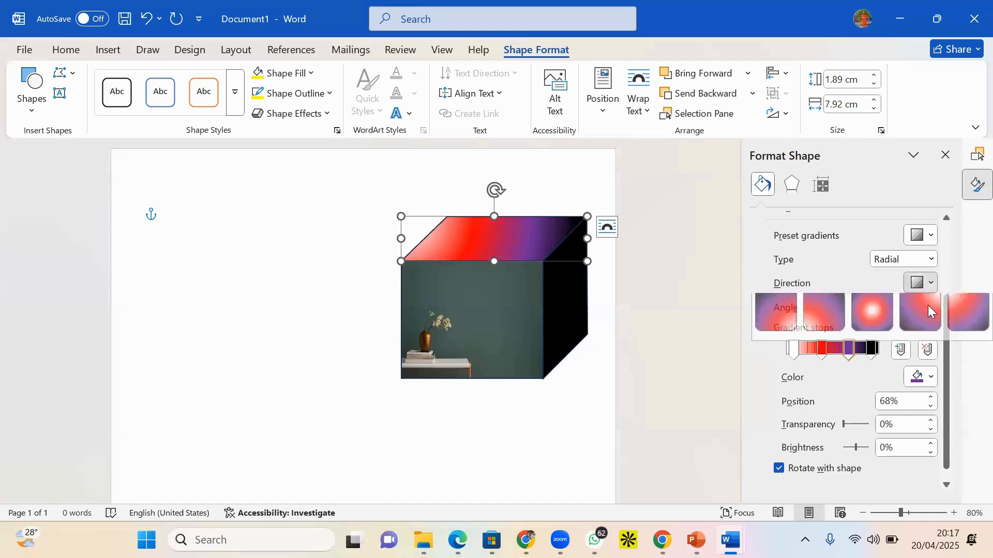
click(870, 316)
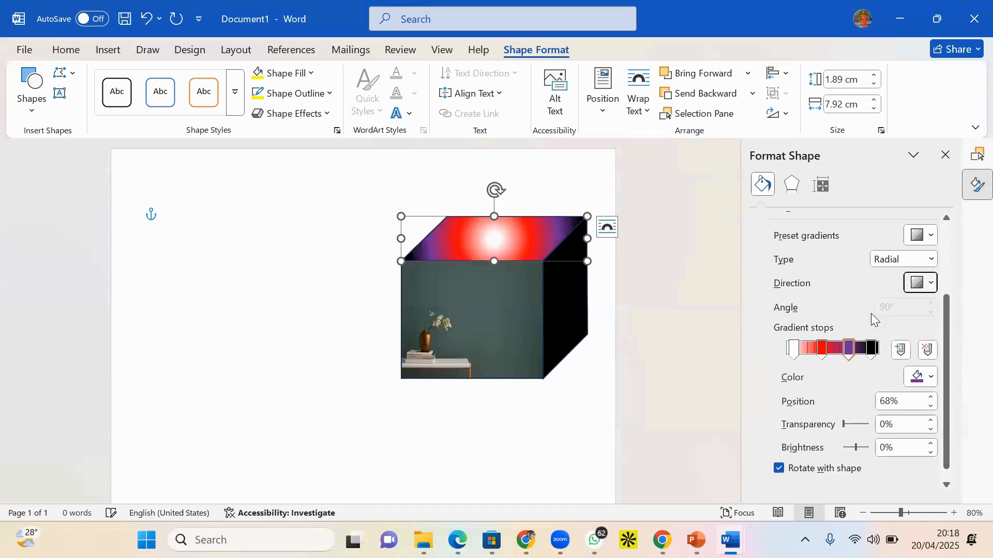
- Change the top face's gradient type to Rectangular with the direction from the centre
click(931, 259)
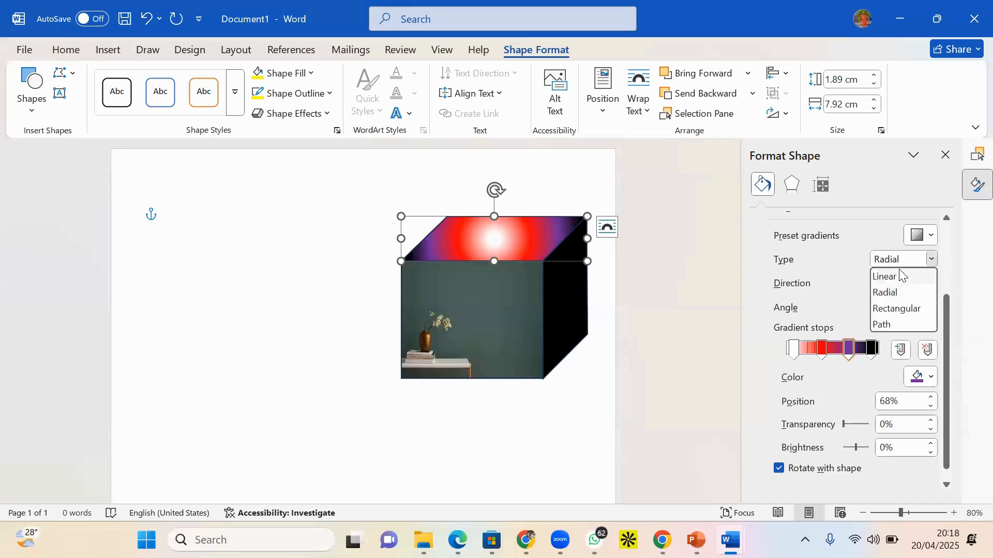
click(889, 309)
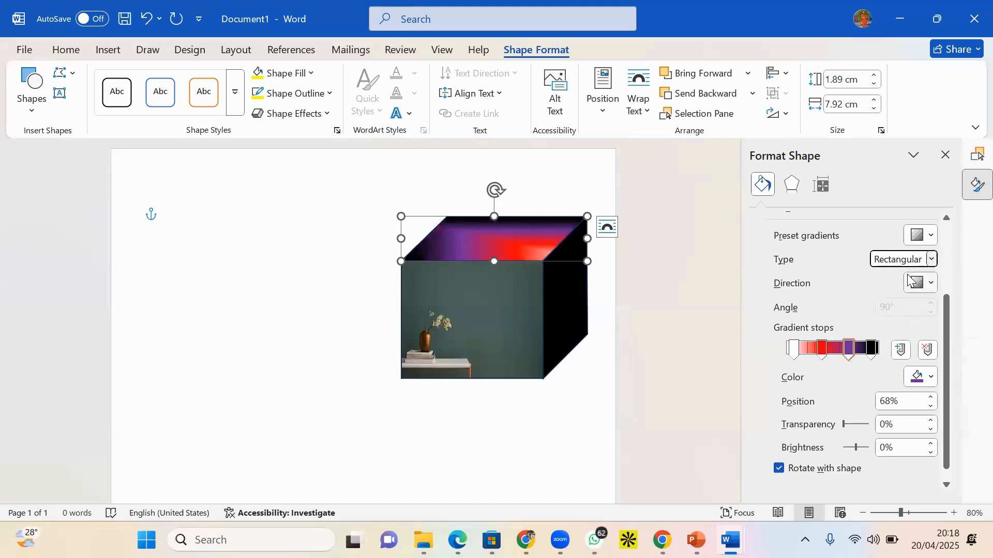
click(933, 283)
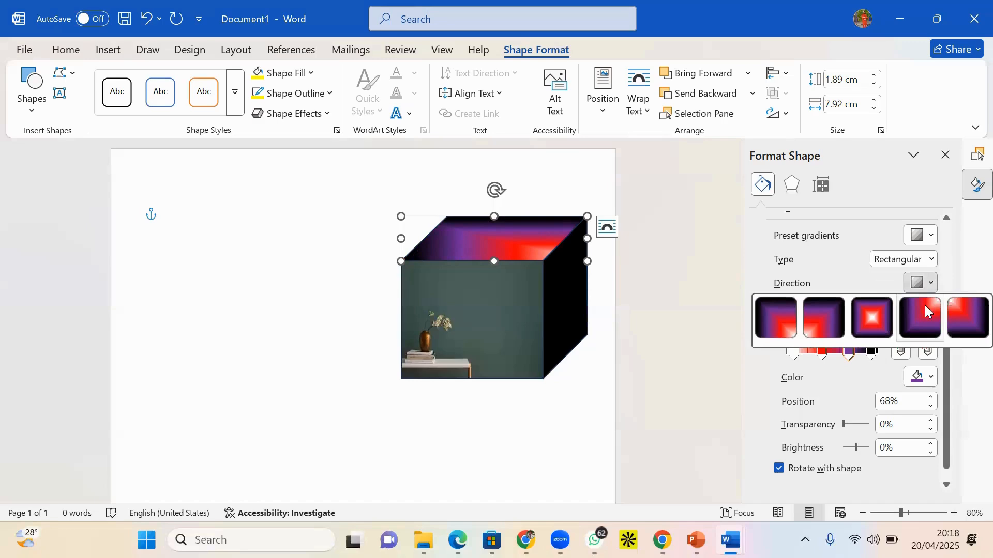
click(864, 323)
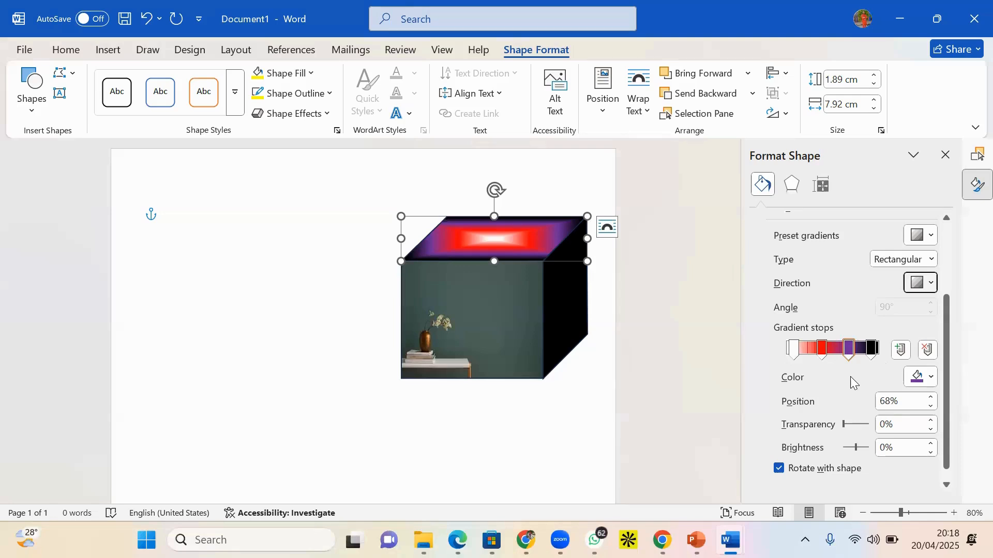
- Set the purple gradient stop's transparency to 24% and its brightness to -62%
scroll(848, 382, down, 1)
drag(840, 411, 848, 434)
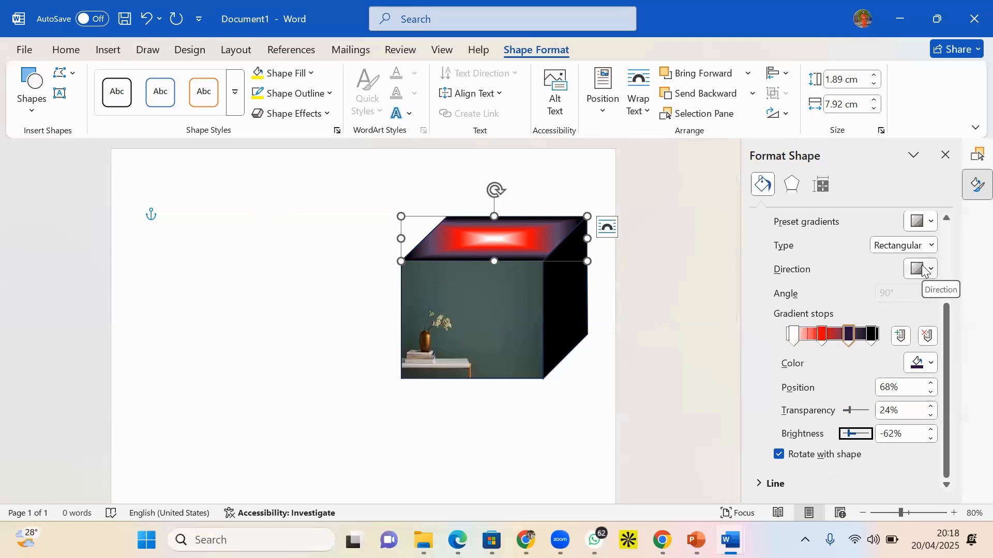
- Switch the top face's gradient back to Radial, spreading from the centre
click(930, 247)
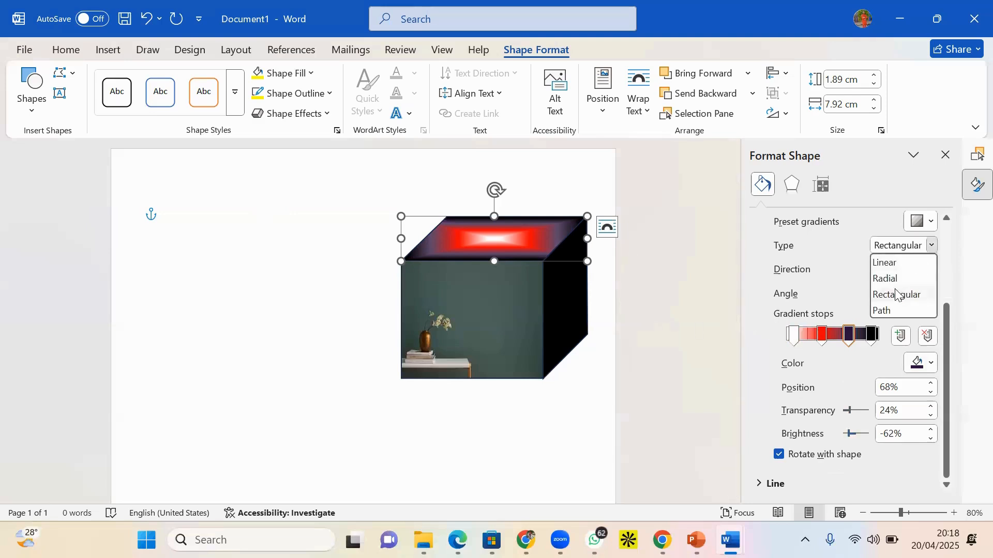
click(893, 281)
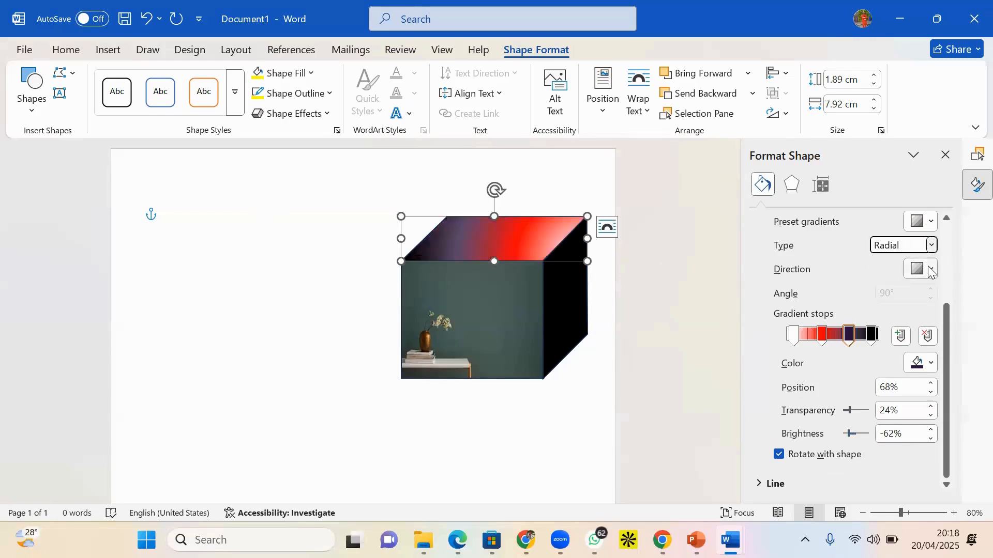
click(931, 269)
click(878, 305)
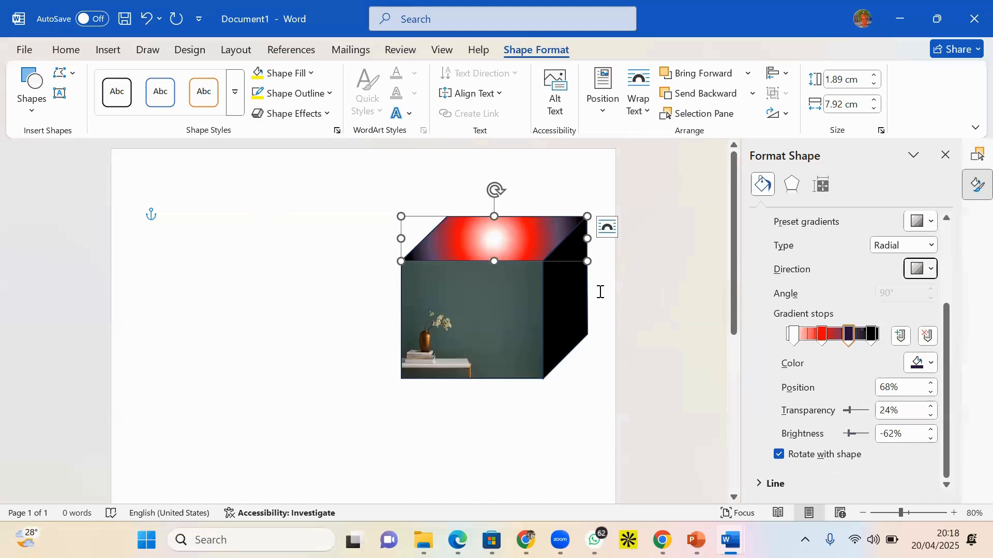
- Apply a pattern fill with the weave-like pattern to the cube's right side face
click(503, 210)
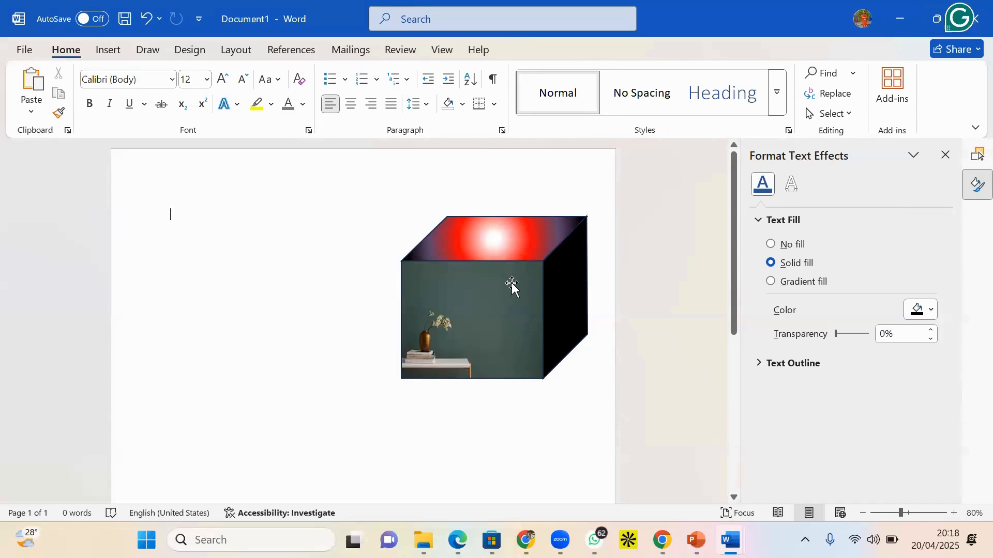
click(562, 320)
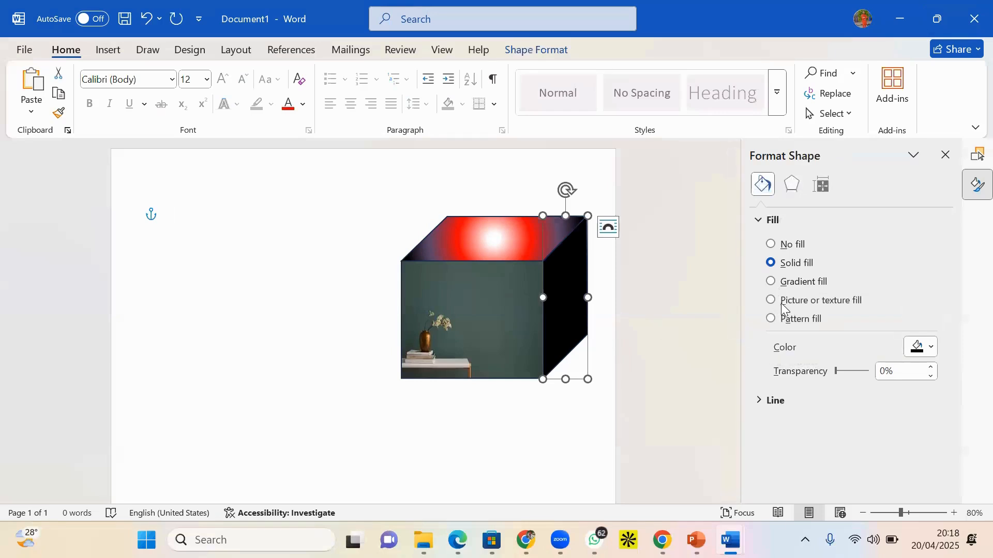
click(799, 325)
scroll(848, 426, down, 1)
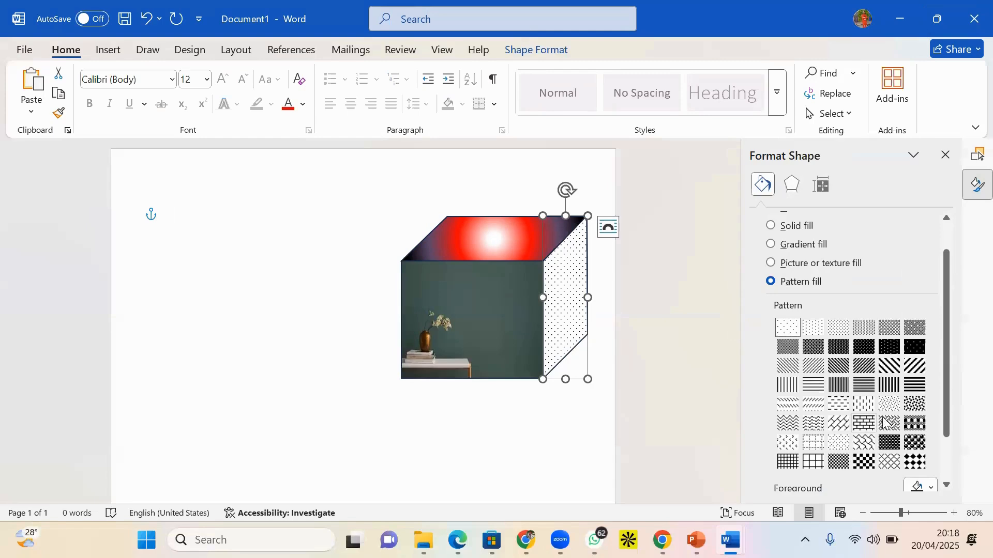
click(888, 423)
scroll(829, 409, down, 1)
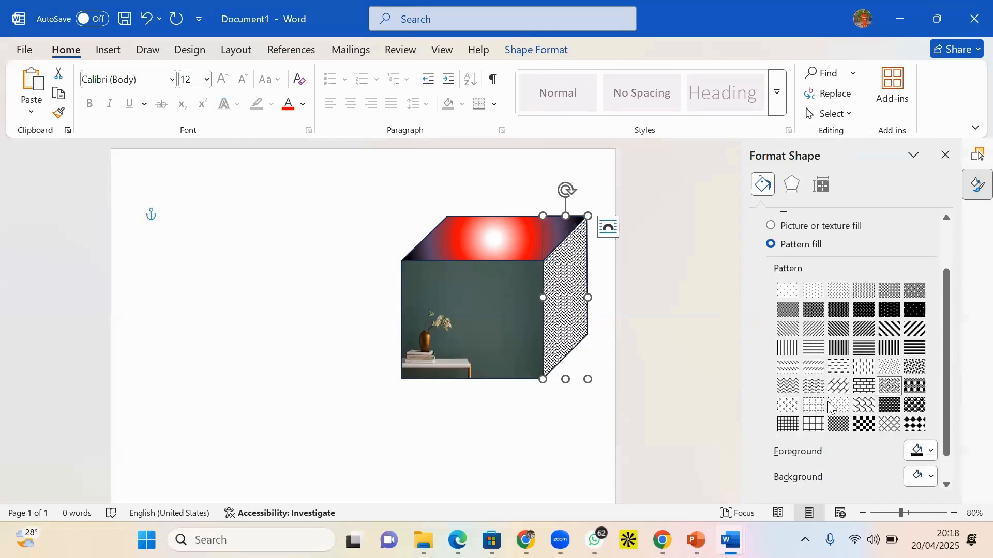
scroll(830, 408, down, 1)
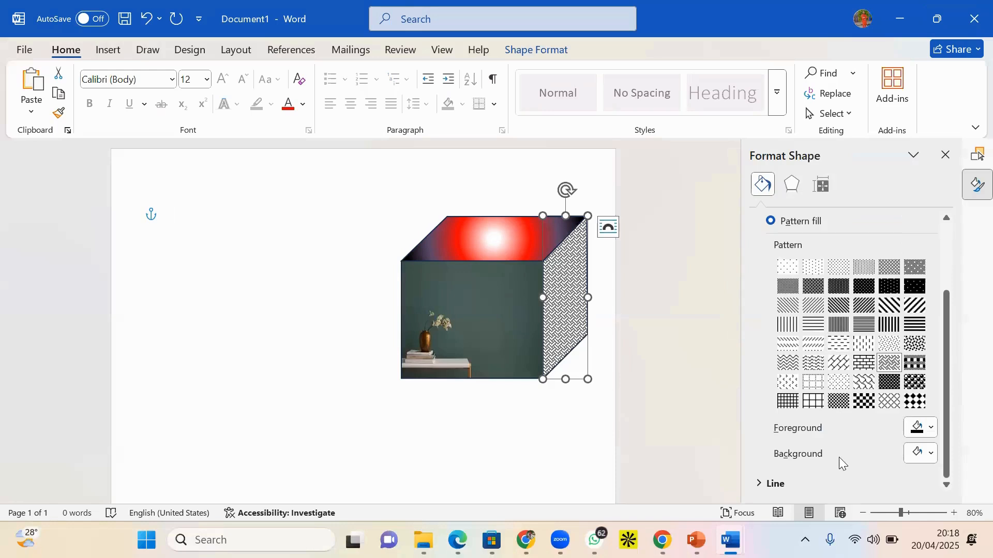
- Set the side face's pattern to a black background and a dark red foreground
click(929, 454)
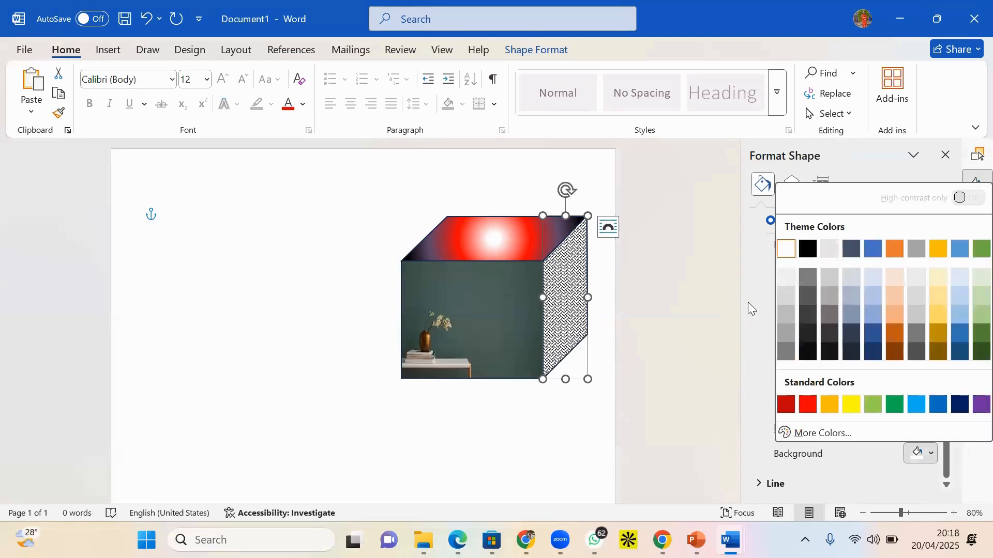
click(808, 249)
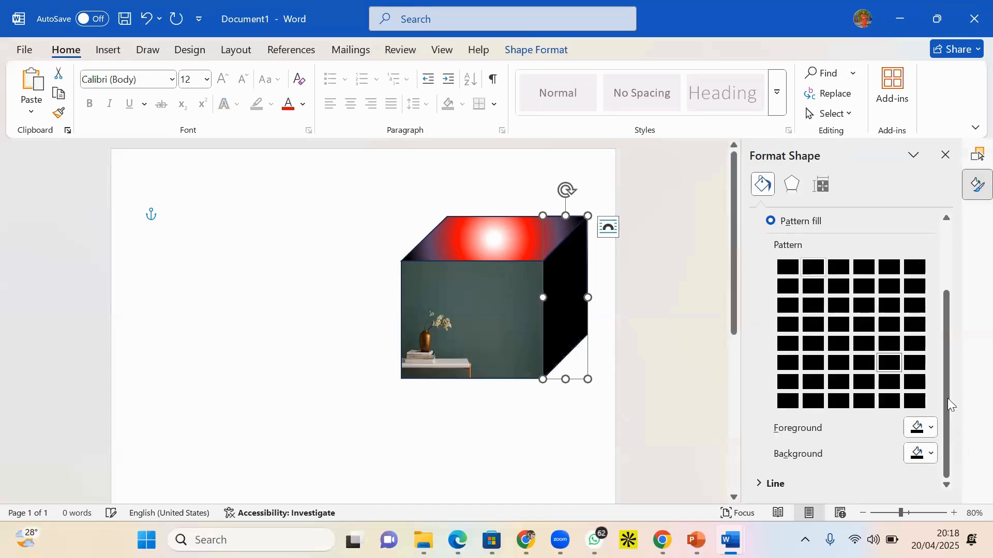
click(931, 428)
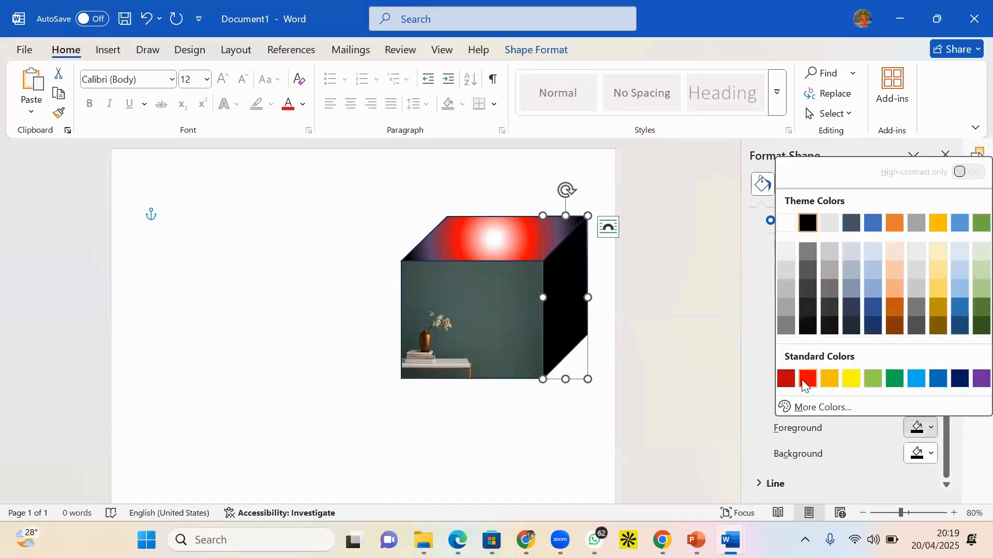
click(790, 380)
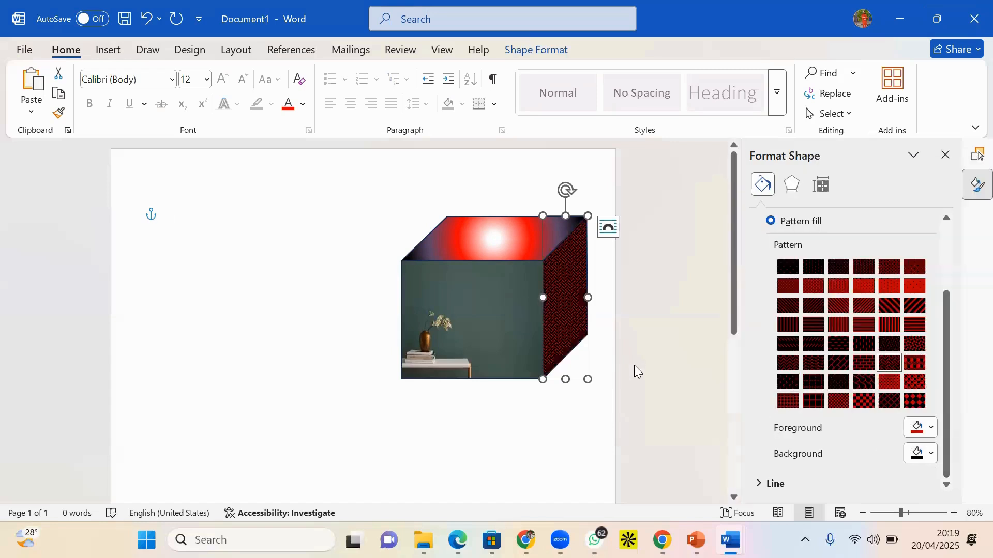
click(581, 418)
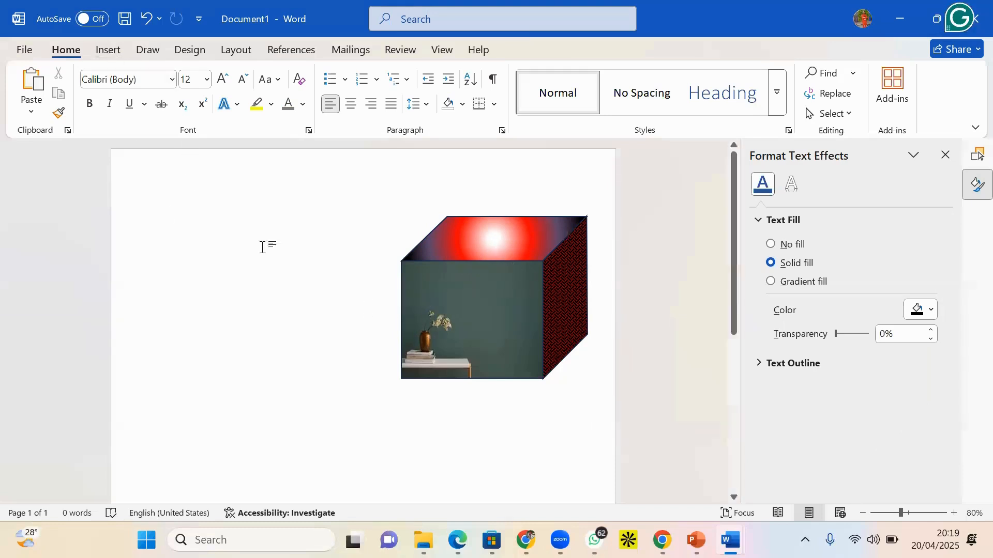
- Draw a text box about 1.83 cm high and 3.05 cm wide beside the cube, containing "THIS IS A CUBE"
scroll(263, 246, down, 1)
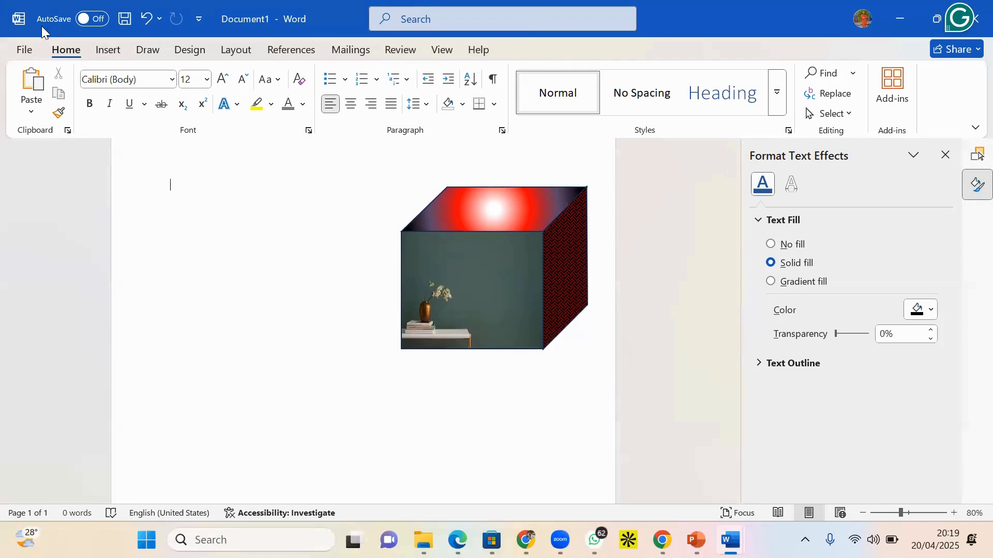
click(106, 52)
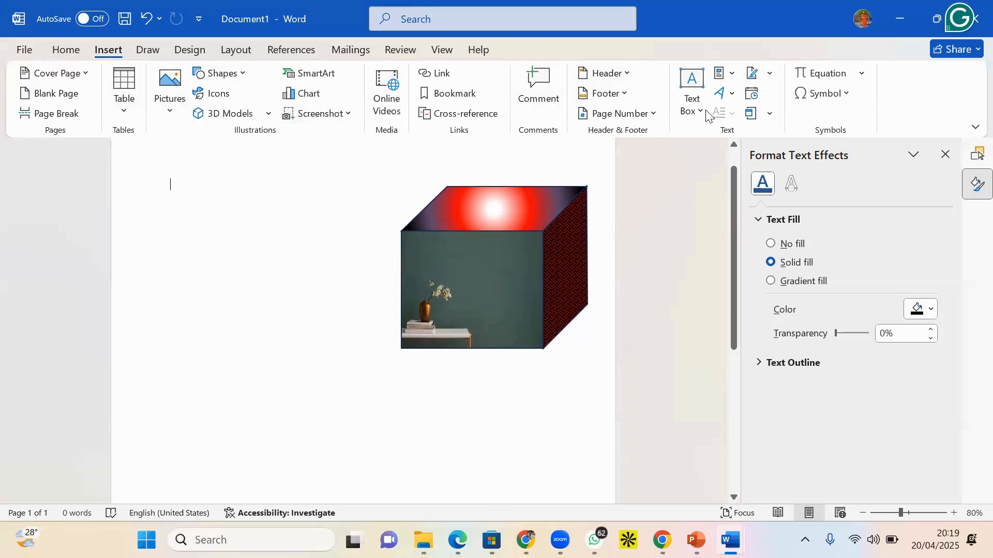
click(221, 77)
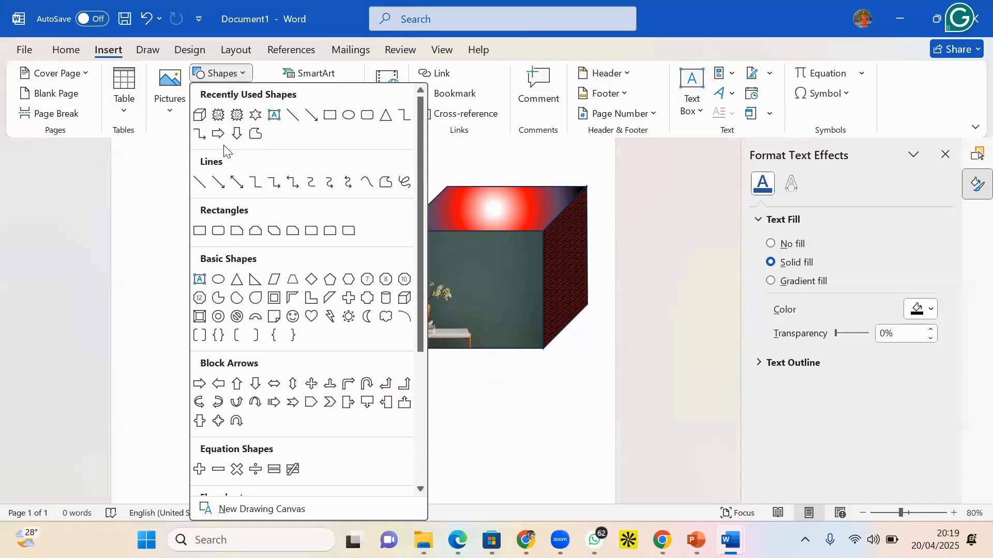
click(274, 115)
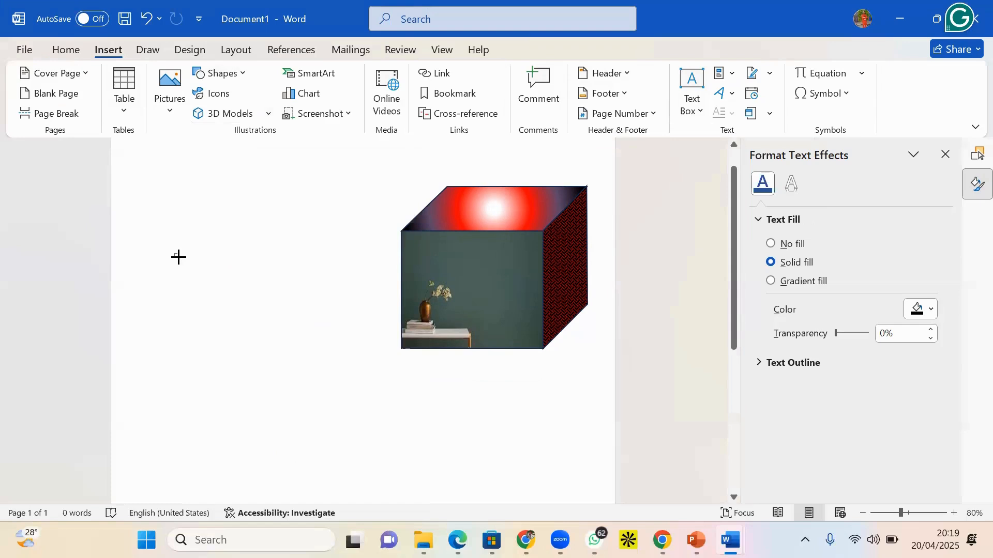
drag(174, 253, 246, 297)
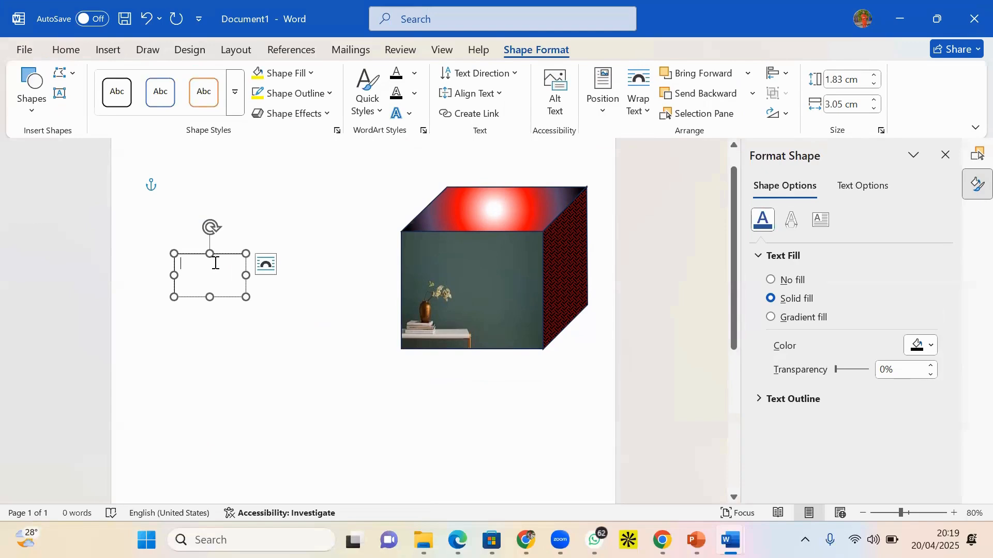
text(THIS IS)
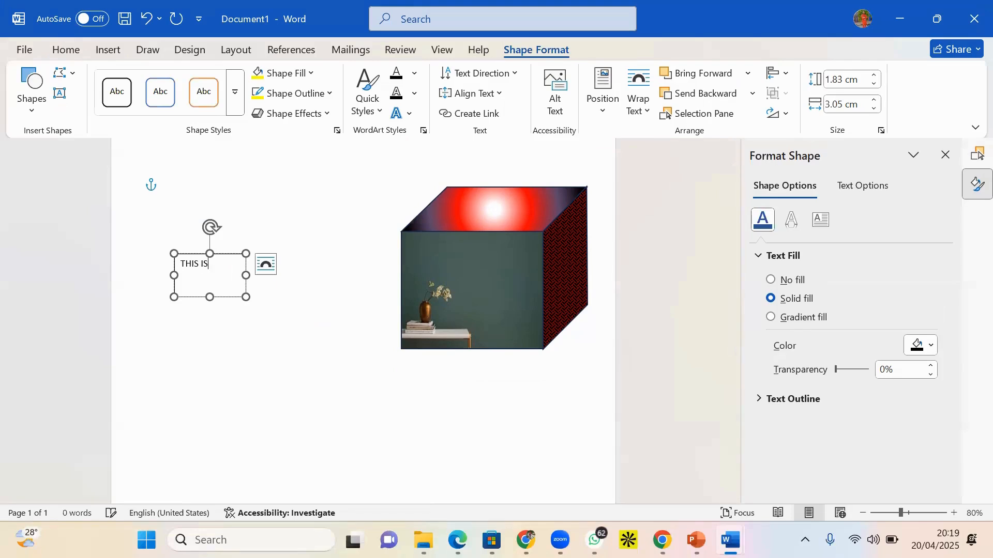
text( A CUBE)
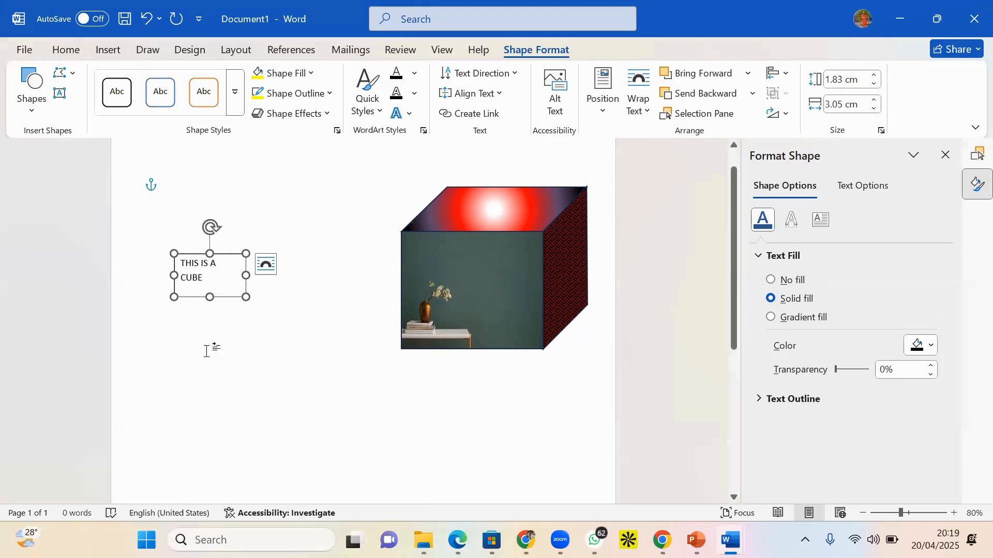
- Widen the text box to about 5.28 cm and move it onto the upper part of the cube's front face
drag(245, 297, 298, 297)
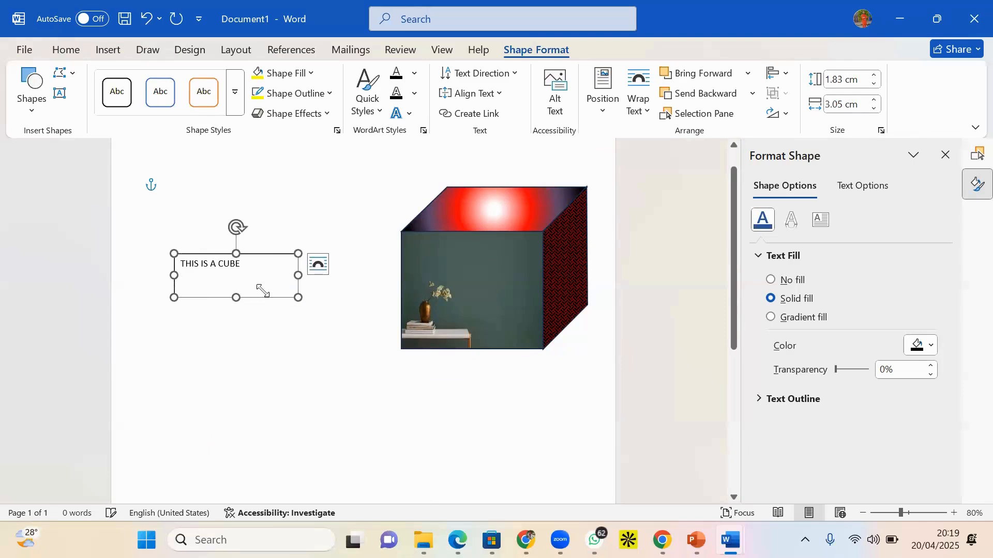
drag(264, 250, 510, 256)
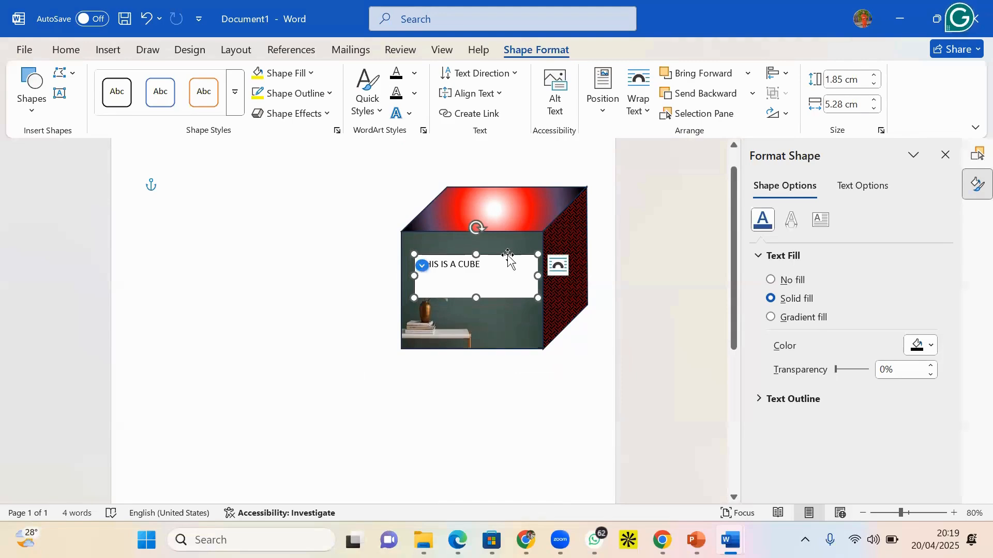
- Remove both the fill and the outline of the text box on the front face
click(300, 73)
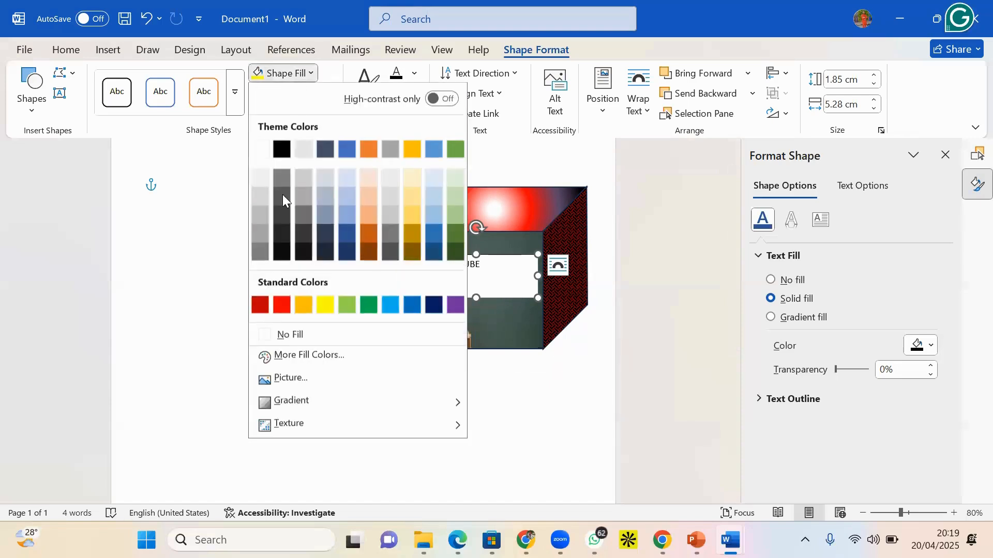
click(284, 335)
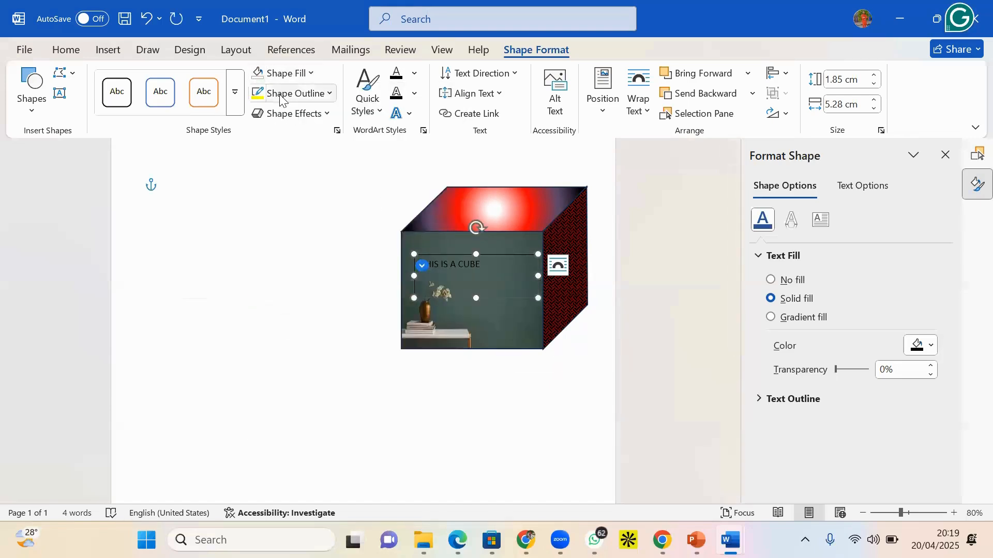
click(295, 93)
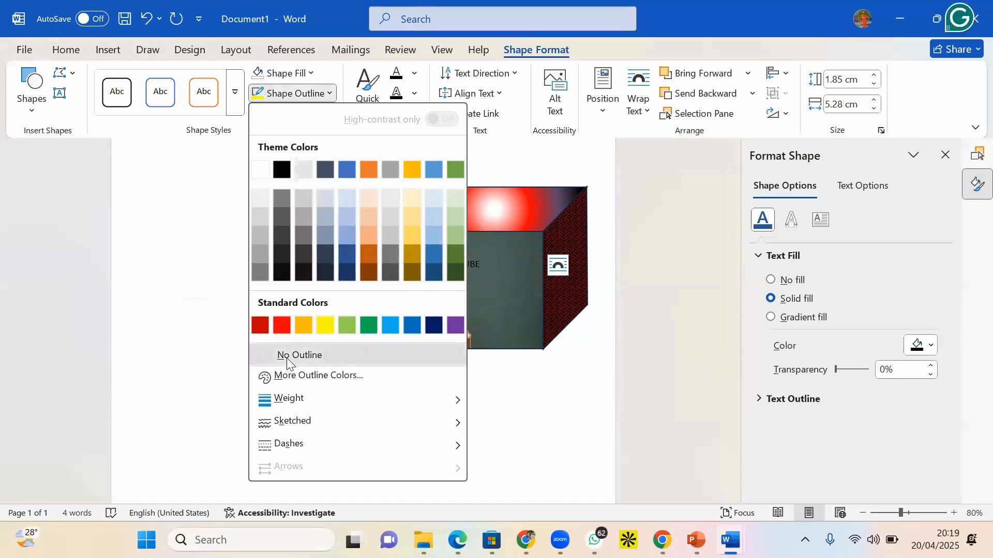
click(279, 354)
- Make the "THIS IS A CUBE" text white and bold
click(457, 254)
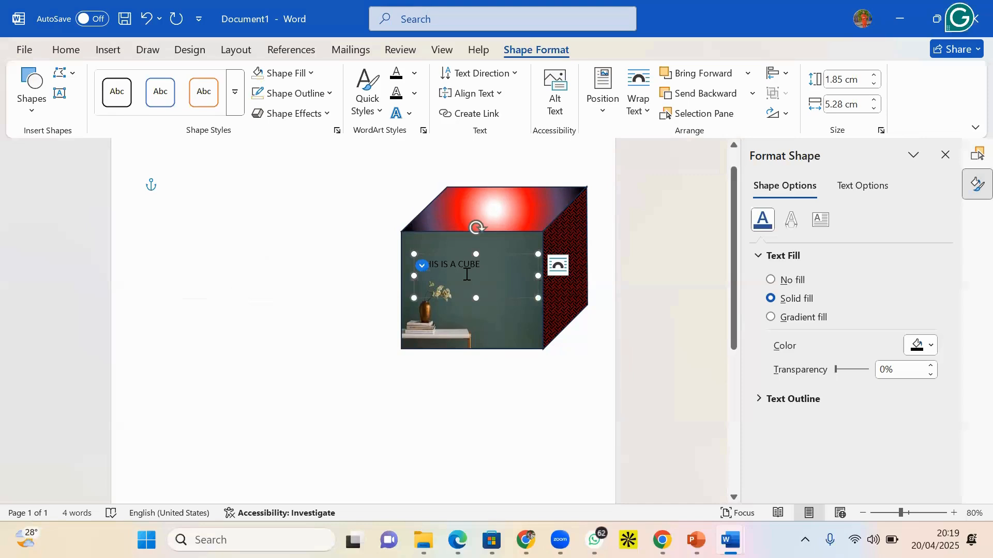
triple_click(467, 268)
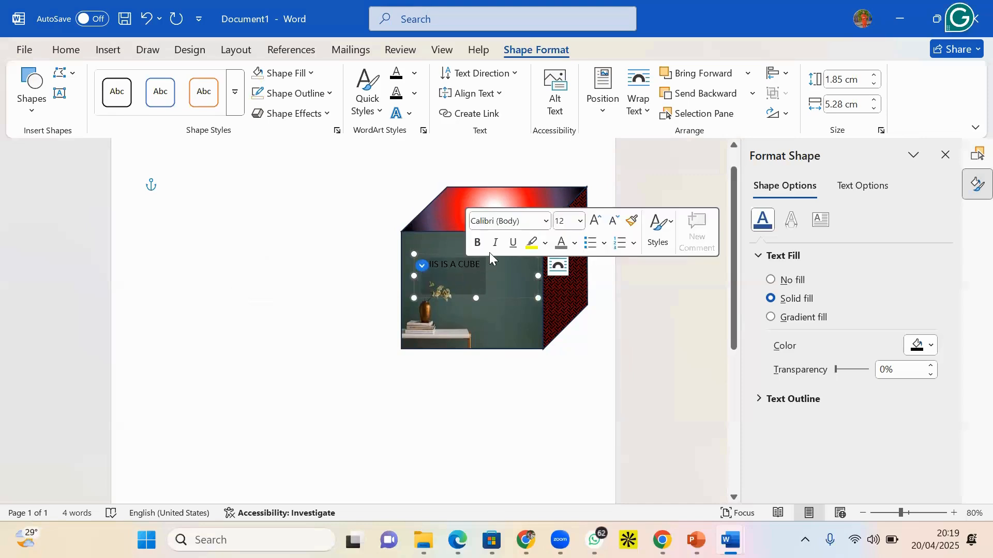
click(72, 52)
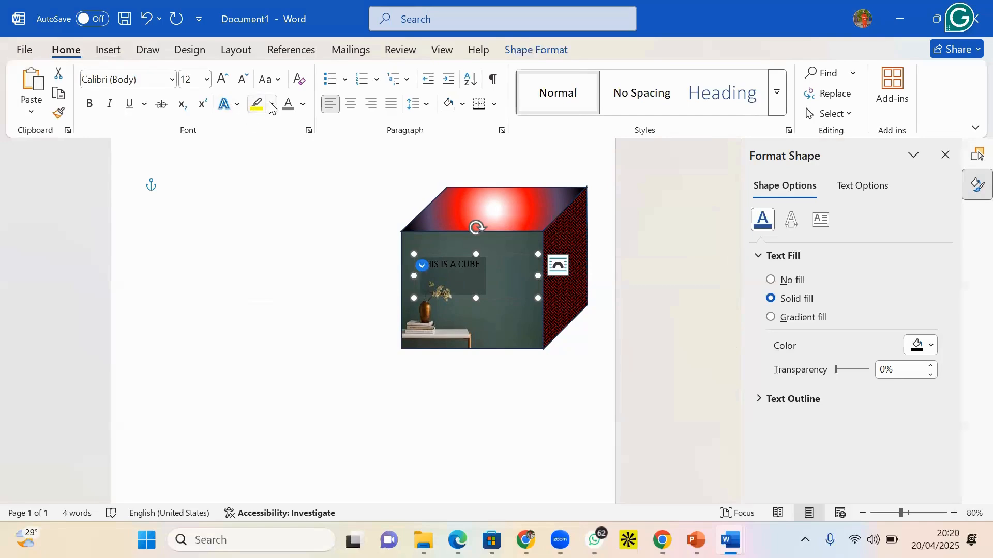
click(303, 104)
click(290, 204)
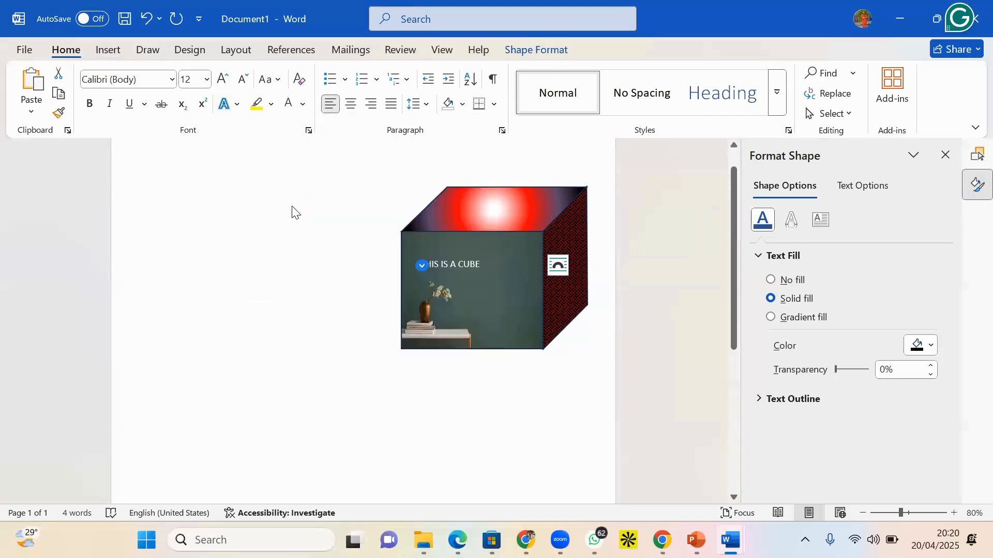
click(90, 104)
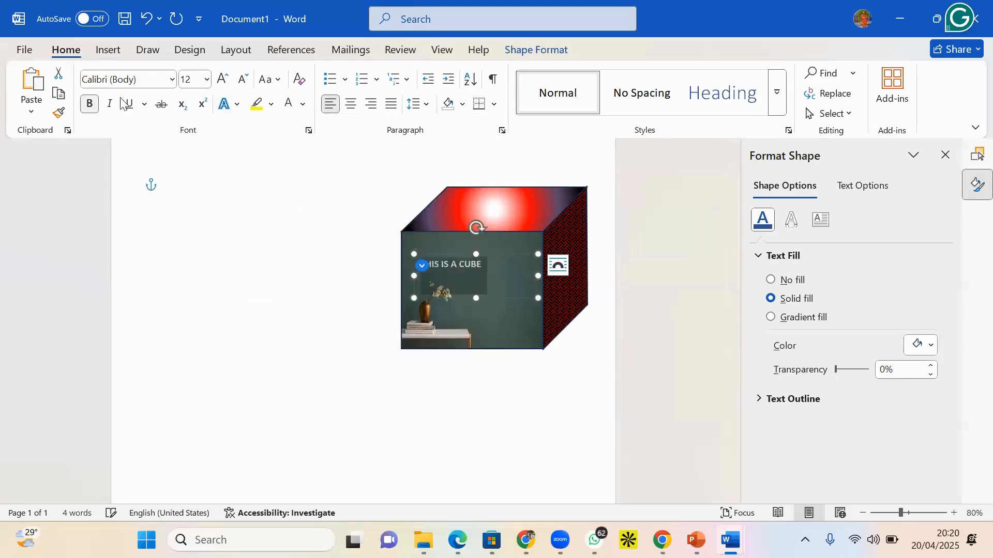
- Change the "THIS IS A CUBE" text to the Algerian font and enlarge it by two size steps
click(173, 79)
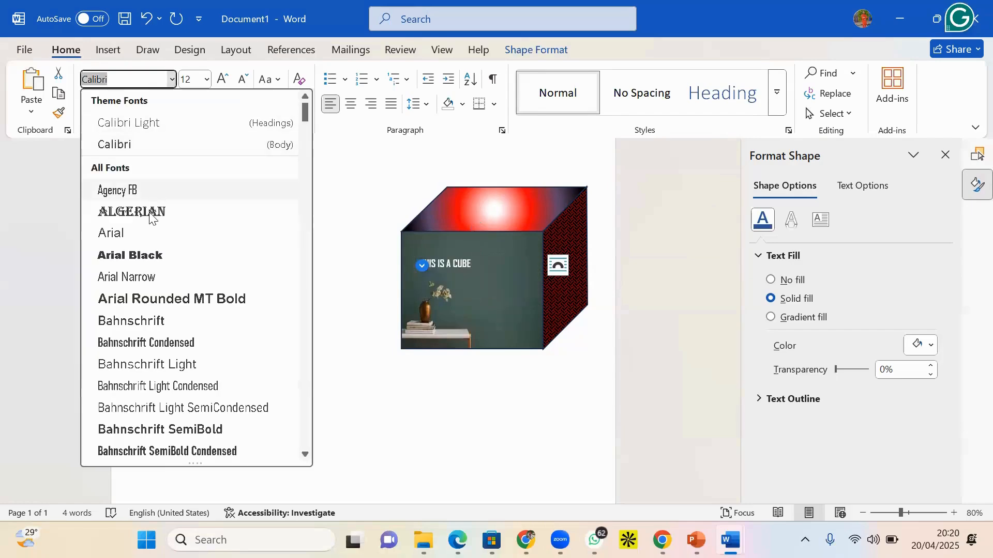
click(150, 213)
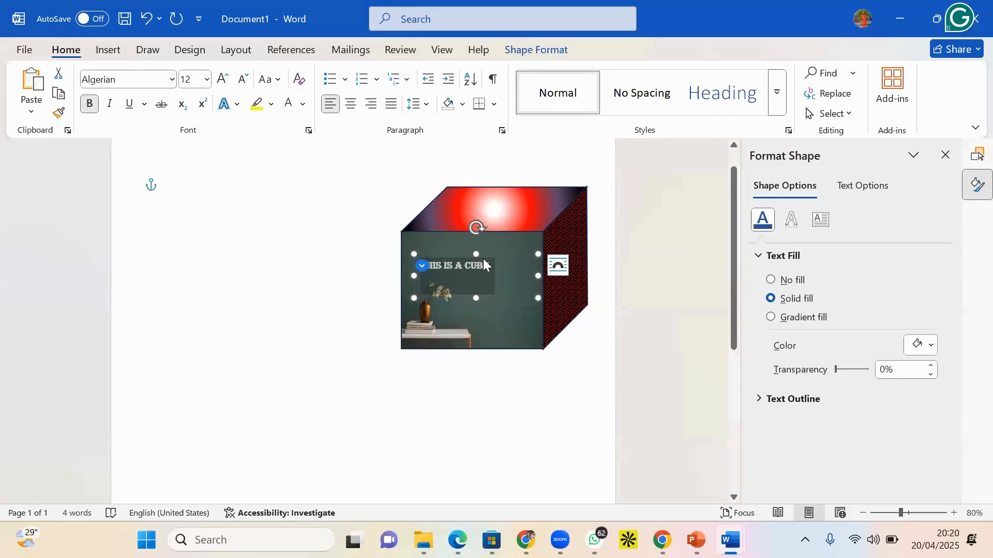
click(223, 82)
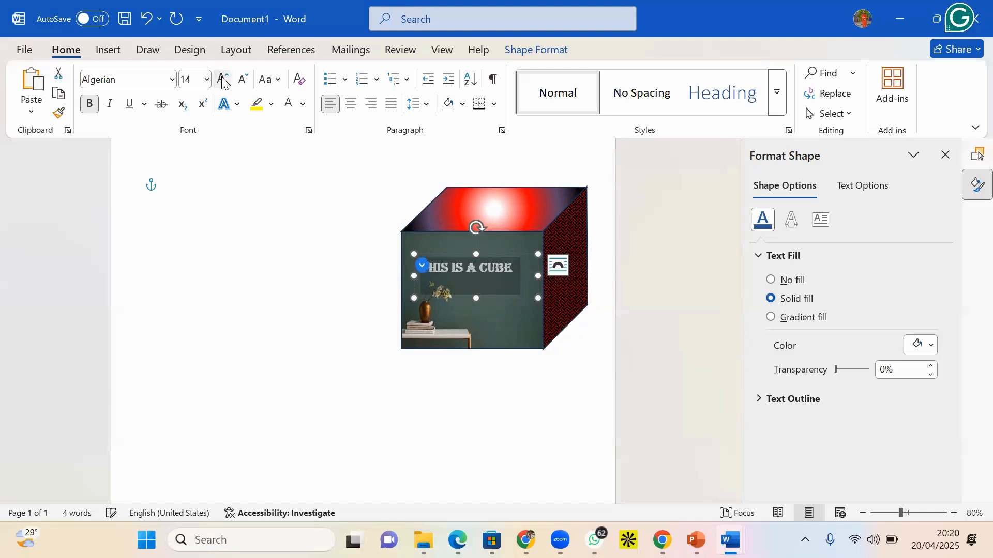
click(223, 81)
click(289, 260)
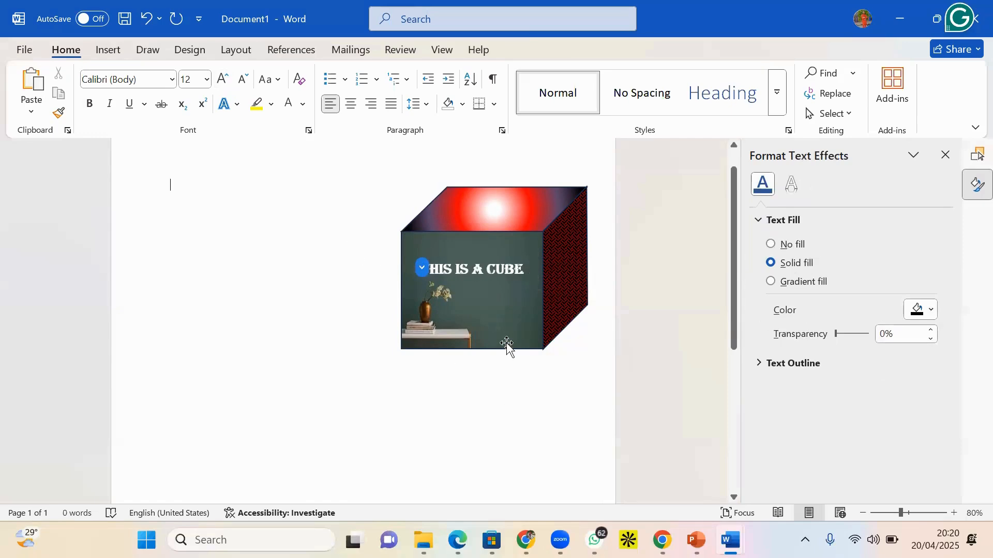
click(577, 277)
click(627, 293)
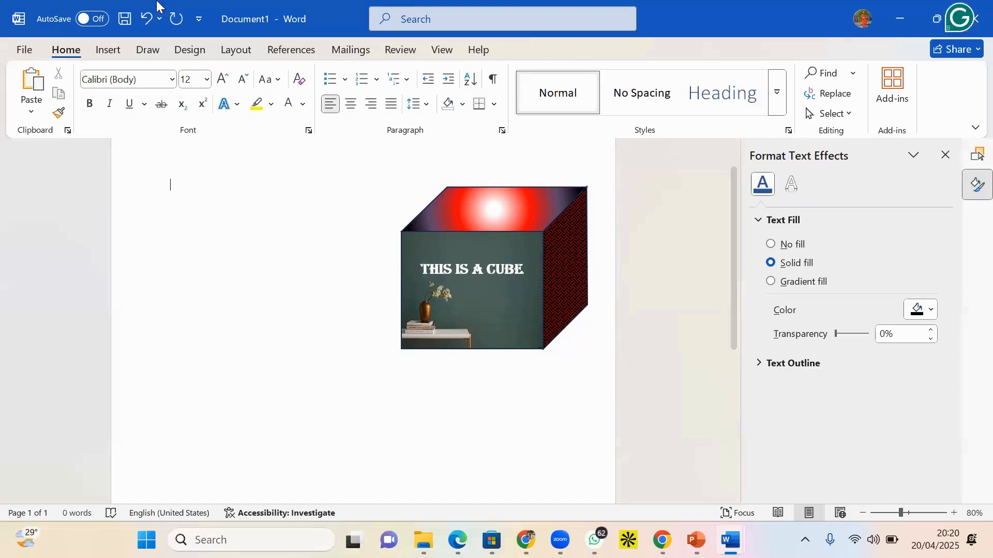
click(108, 51)
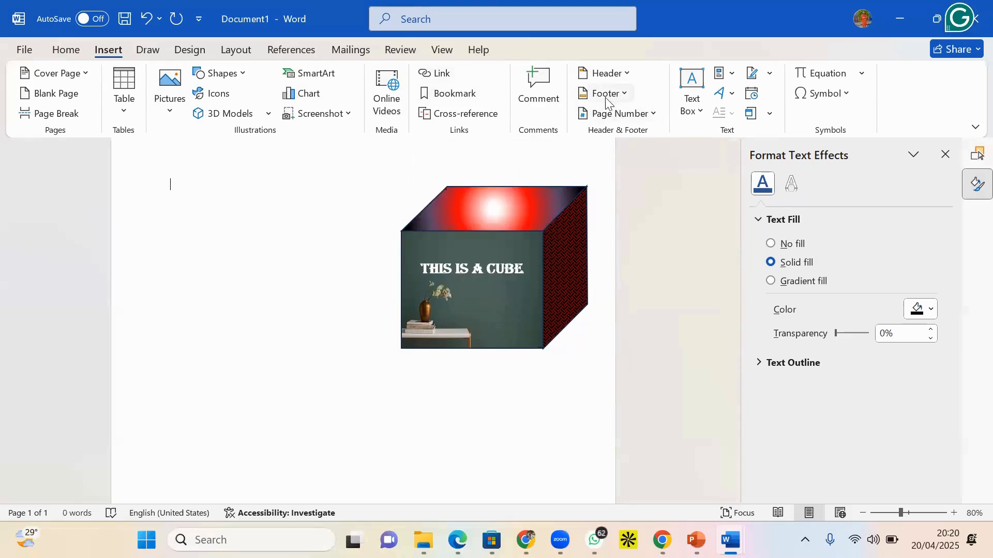
scroll(444, 114, down, 1)
scroll(248, 87, up, 2)
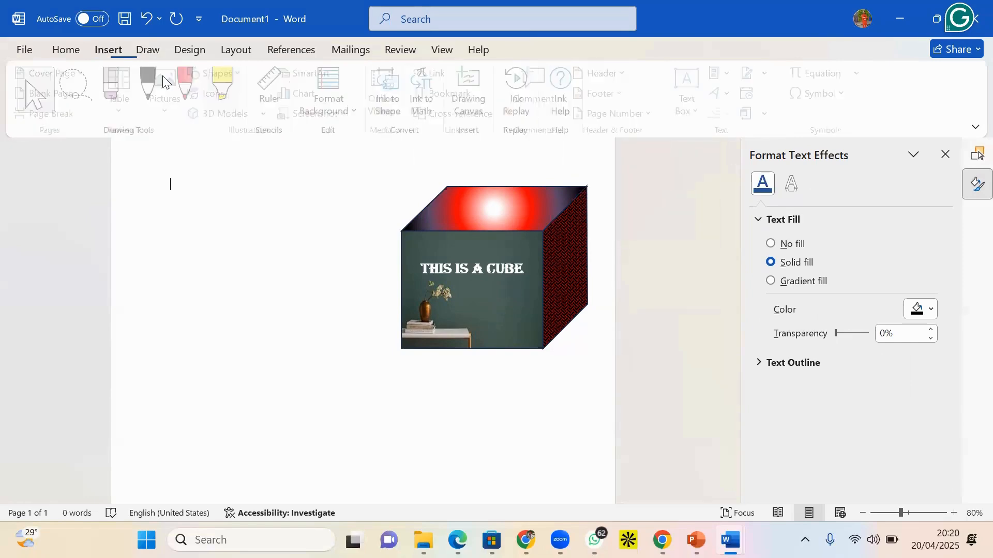
click(110, 50)
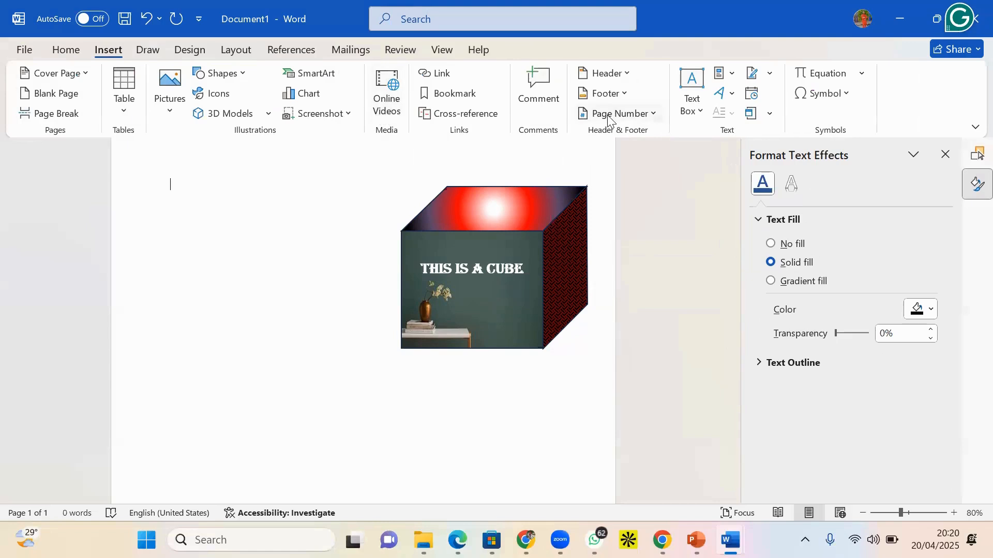
- Insert a WordArt in the gold gradient style and move it to the blank area below and beside the cube
click(732, 94)
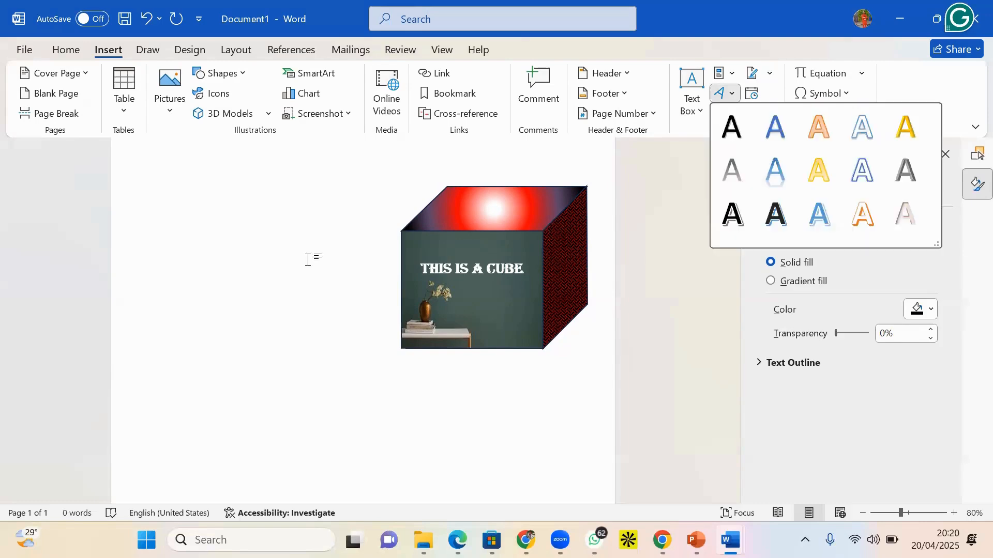
scroll(308, 264, down, 5)
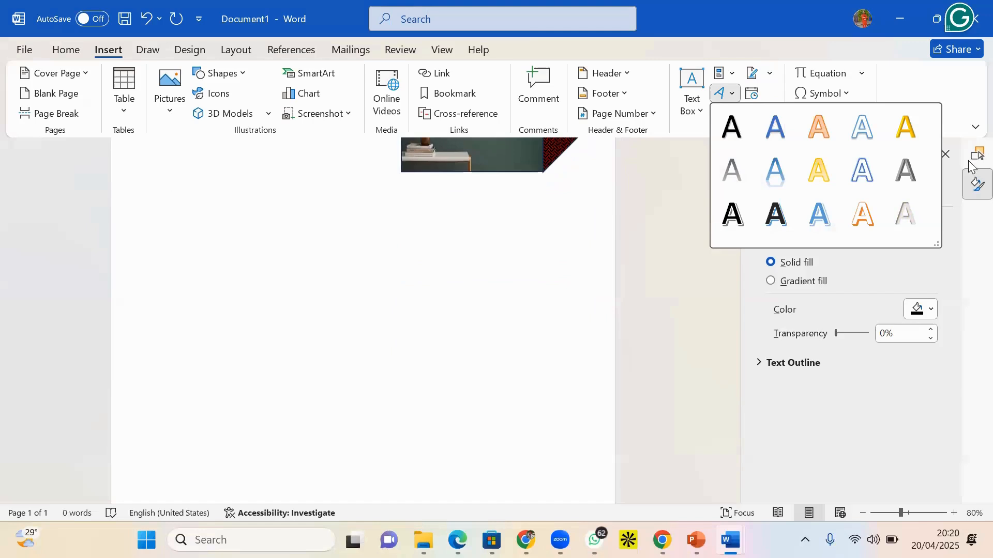
click(819, 177)
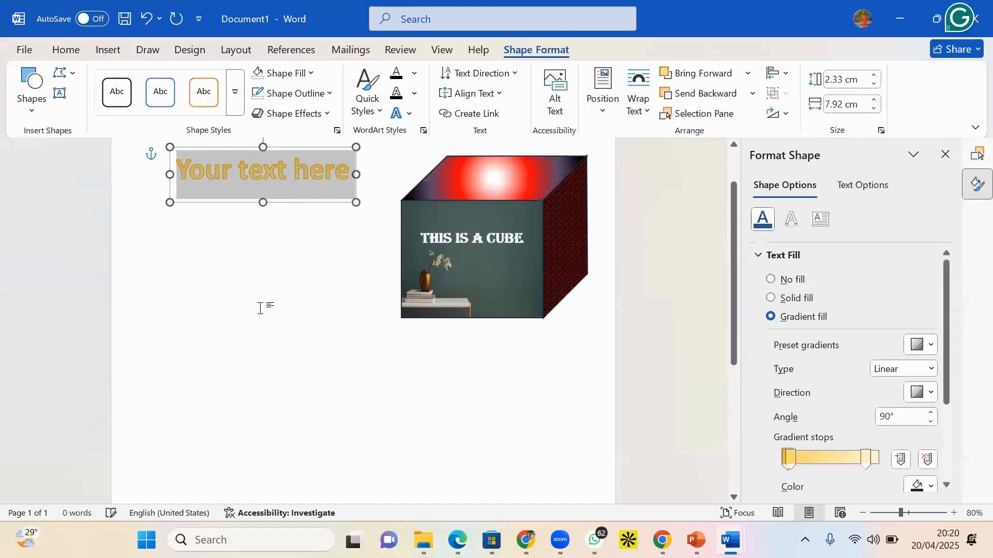
scroll(260, 306, down, 1)
drag(280, 176, 279, 336)
- Replace the WordArt's placeholder text with "HAPPY"
double_click(239, 310)
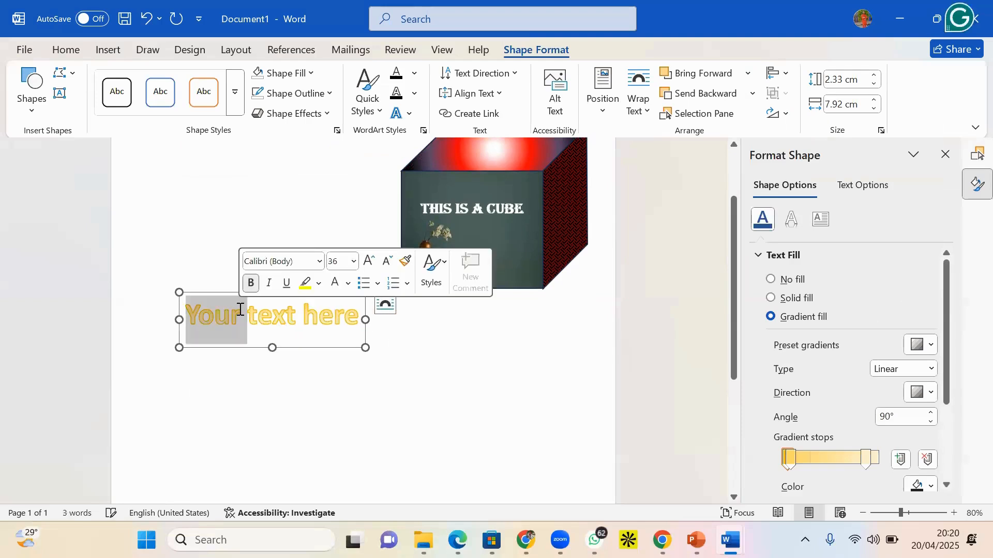
triple_click(240, 310)
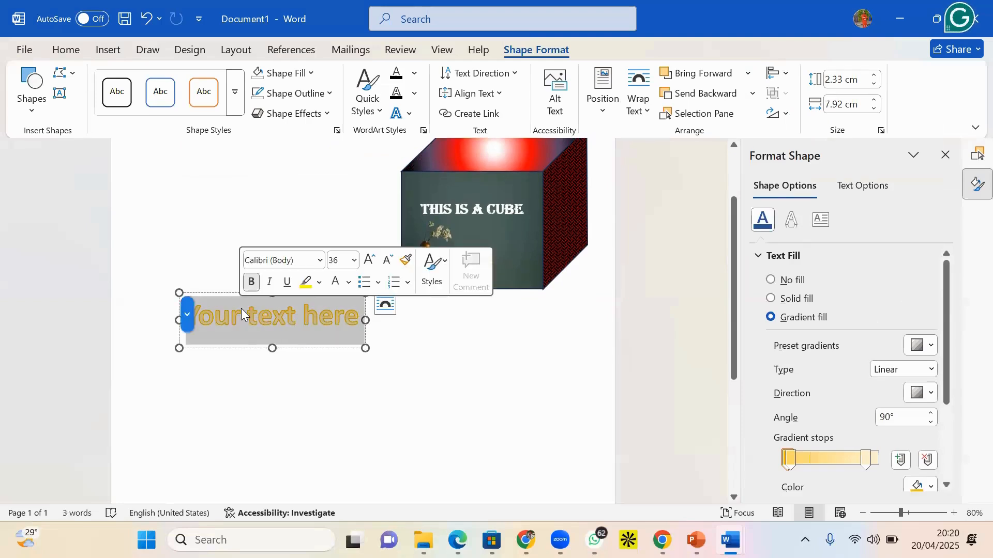
text(HAPPY)
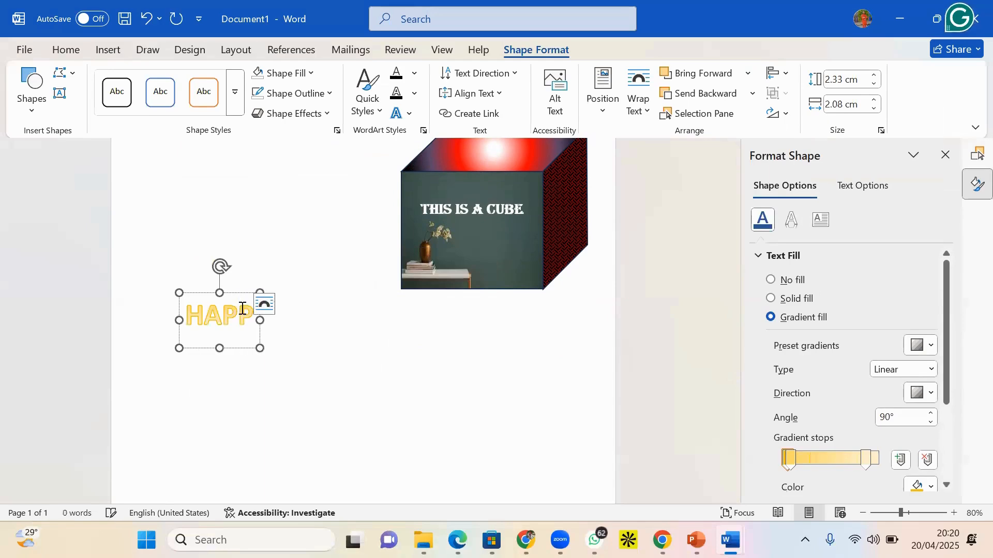
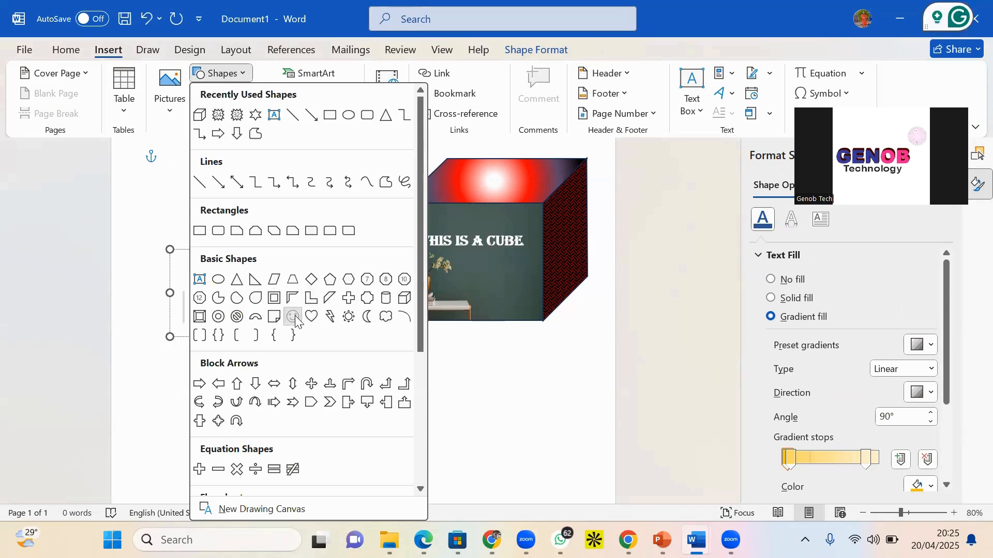
- Draw a smiley face about 3.6 cm high and 3.36 cm wide, and place it just below the "HAPPY BIRTHDAY" WordArt
click(293, 317)
drag(238, 361, 318, 445)
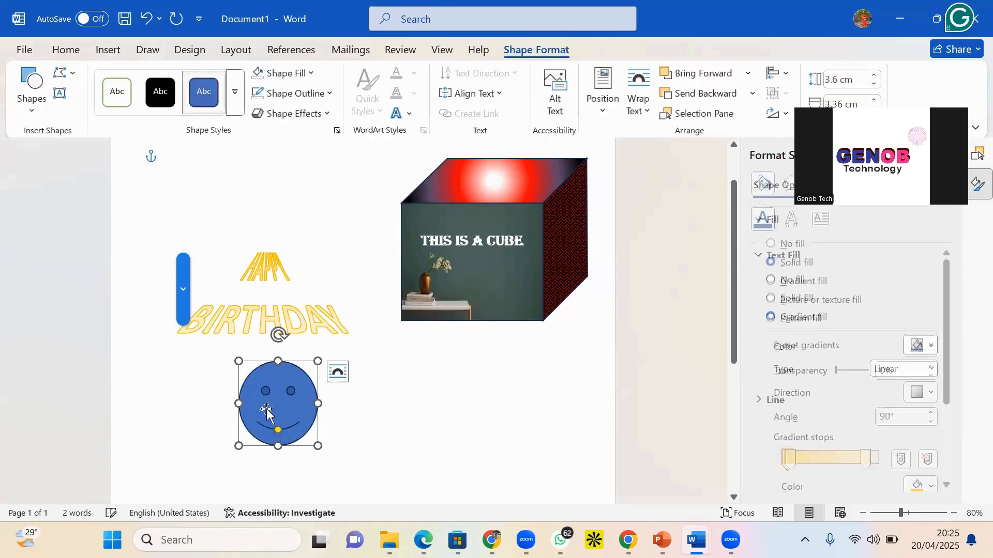
drag(281, 419, 264, 411)
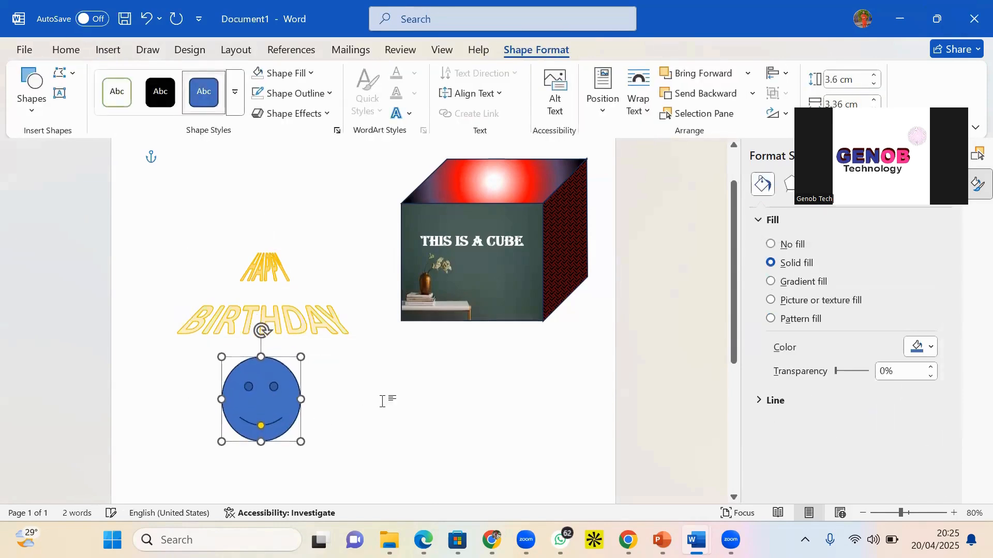
- Try to move the cube's front face downward on its own, and undo the move
scroll(370, 390, down, 3)
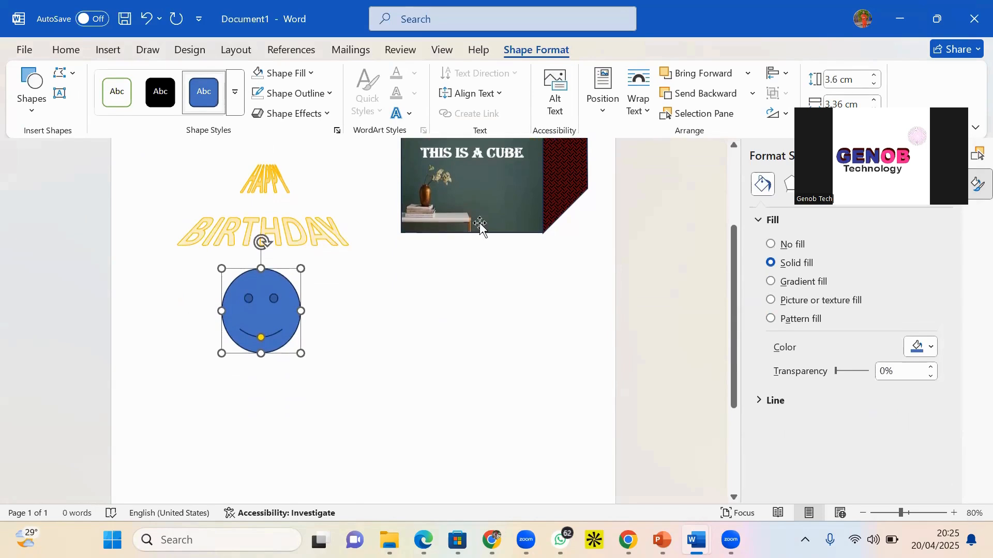
drag(487, 217, 494, 253)
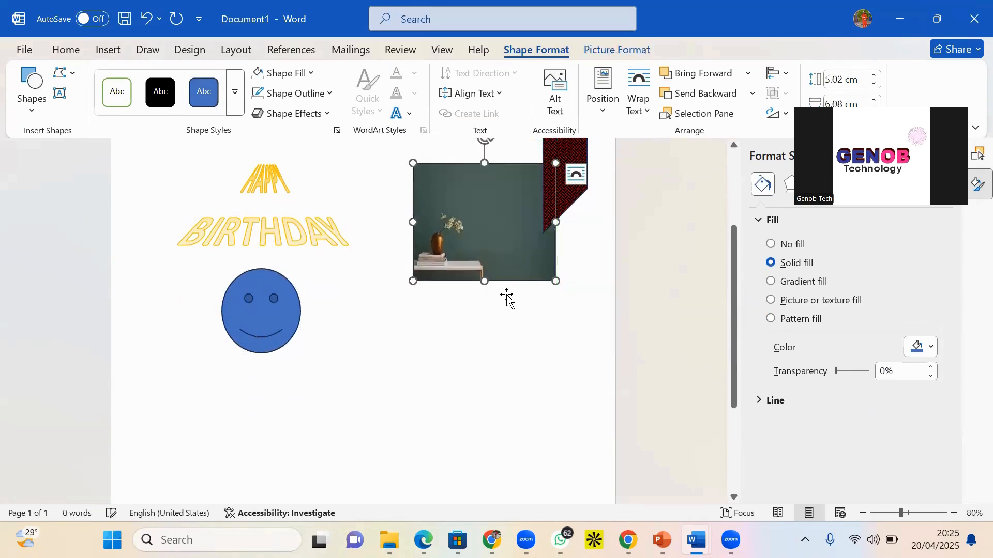
scroll(504, 305, up, 5)
key(ctrl+z)
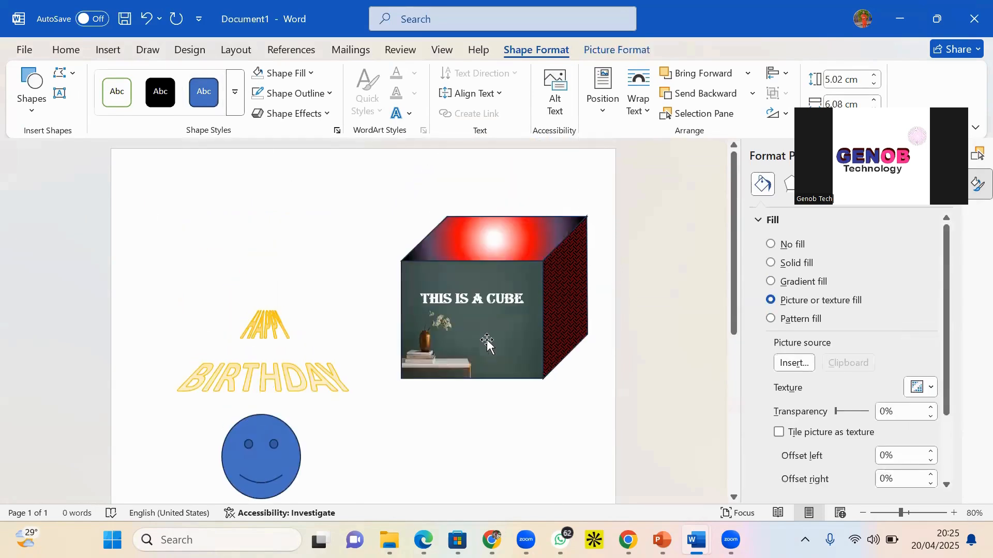
- Group the cube's front, top and side faces together with the "THIS IS A CUBE" text box
shift+click(520, 219)
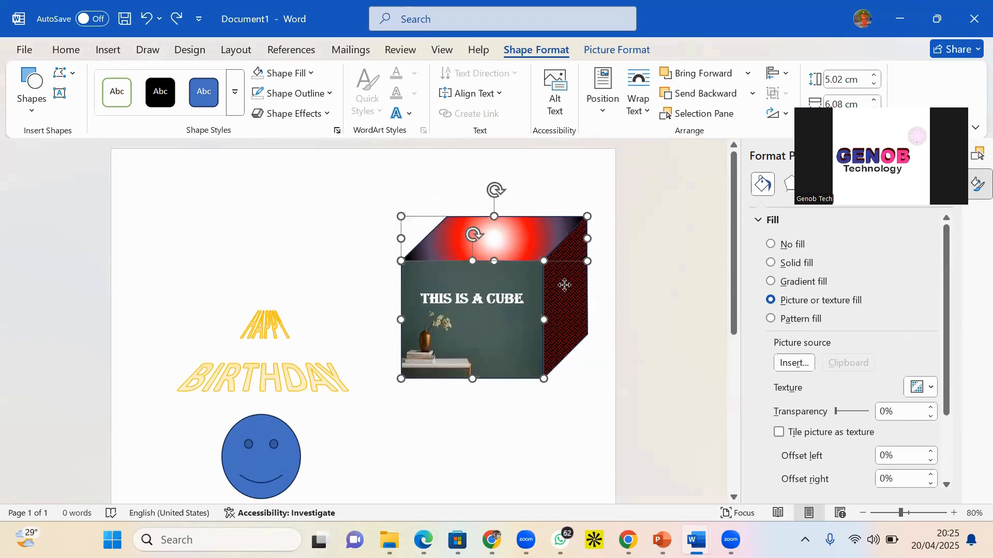
shift+click(578, 304)
click(488, 304)
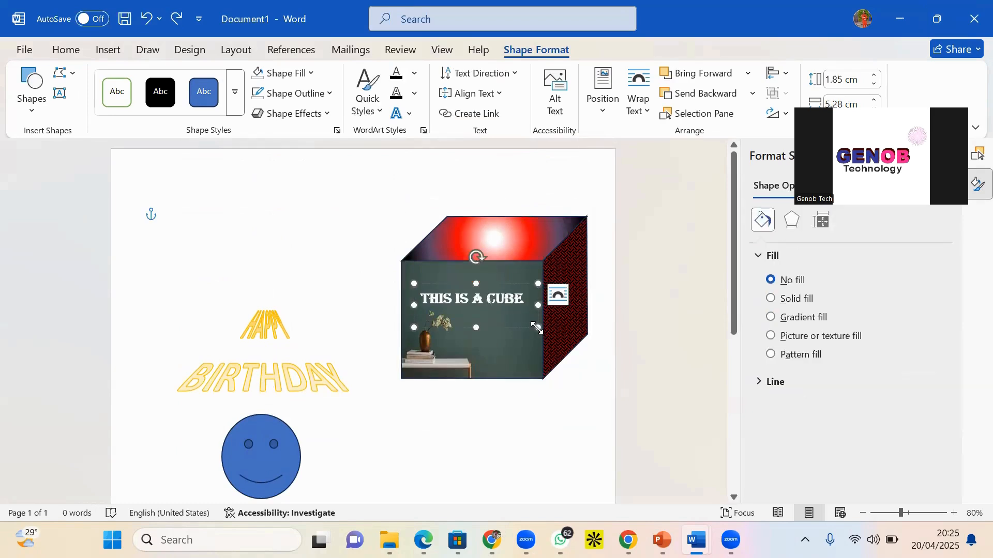
shift+click(509, 260)
shift+click(508, 250)
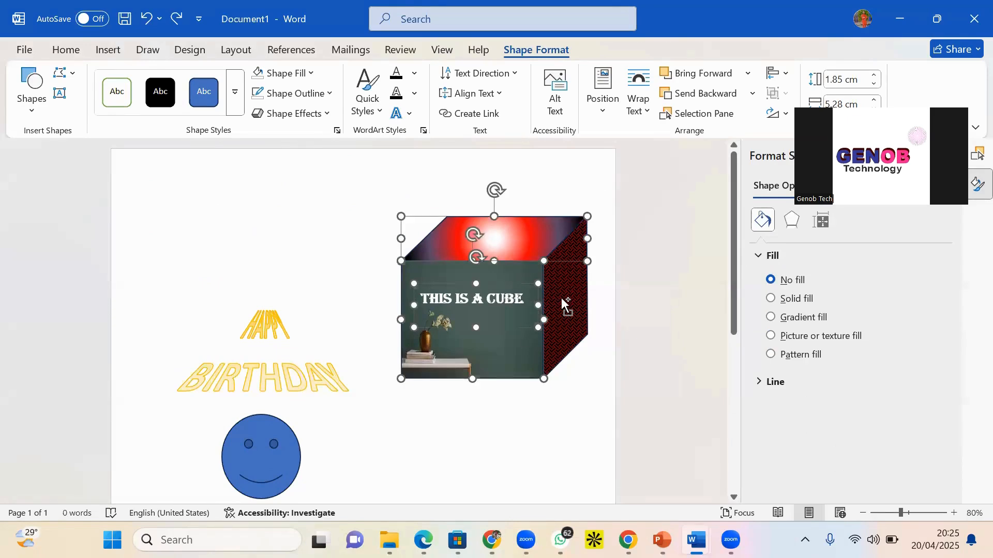
shift+click(563, 295)
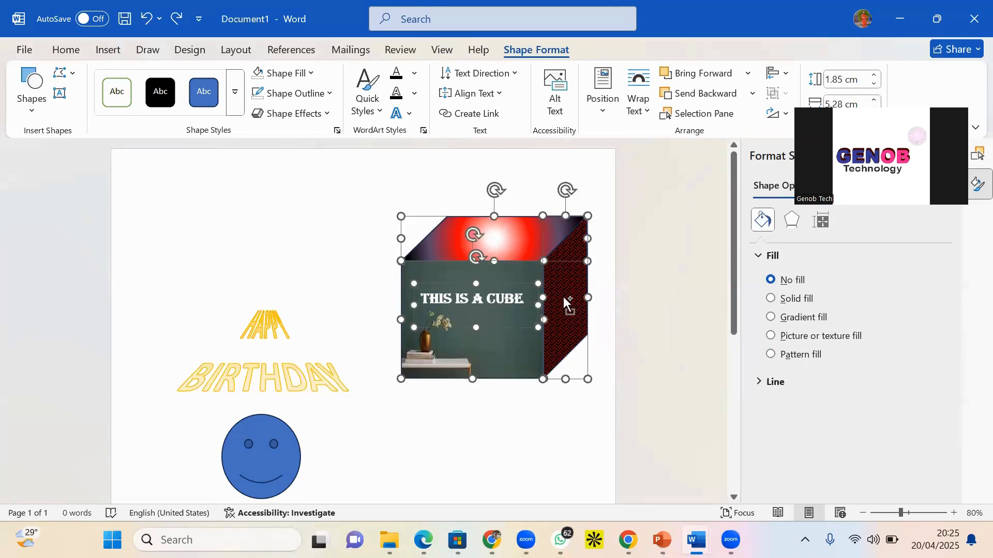
right_click(576, 259)
mouse_move(614, 284)
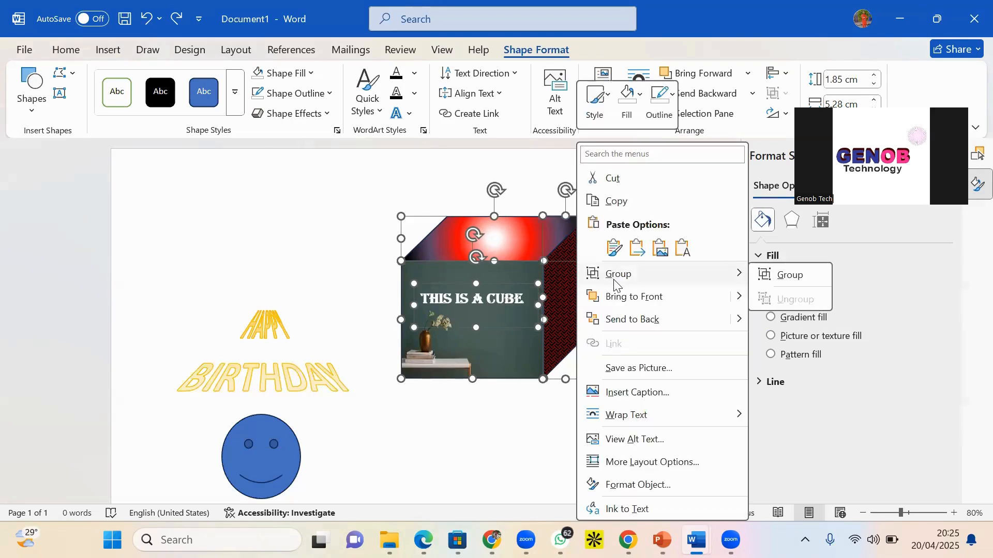
click(825, 275)
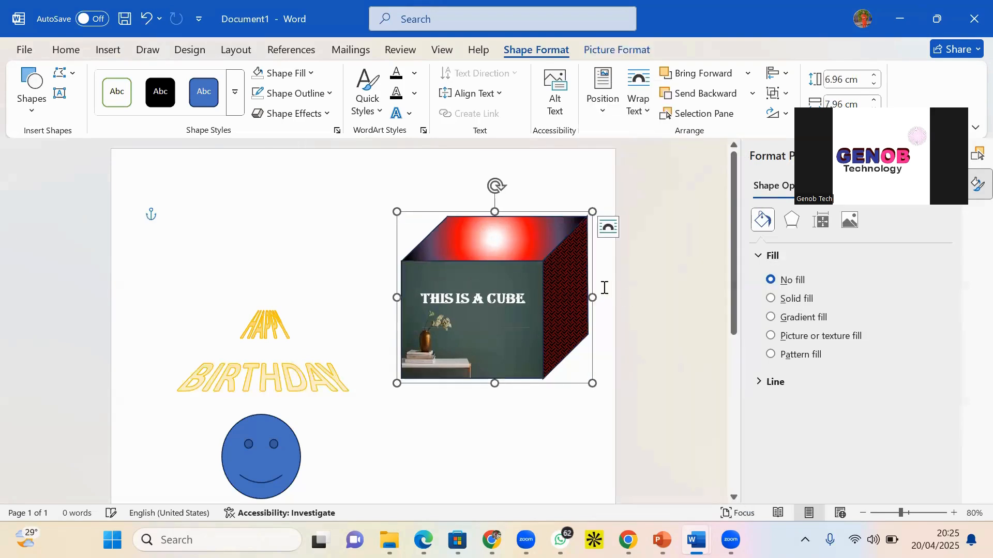
- Move the grouped cube down the page, below the smiley face and slightly to its right
drag(589, 288, 583, 437)
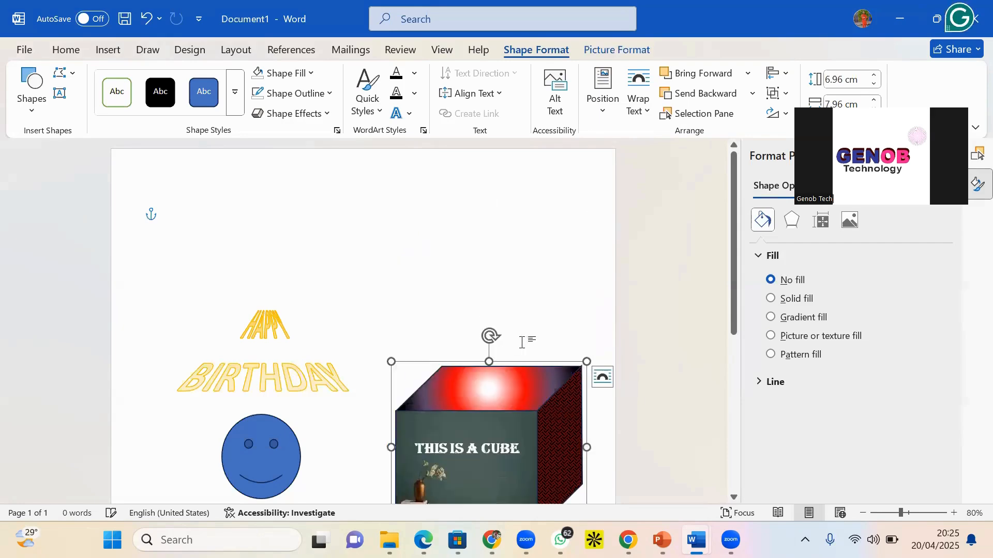
scroll(520, 331, down, 3)
scroll(520, 331, down, 2)
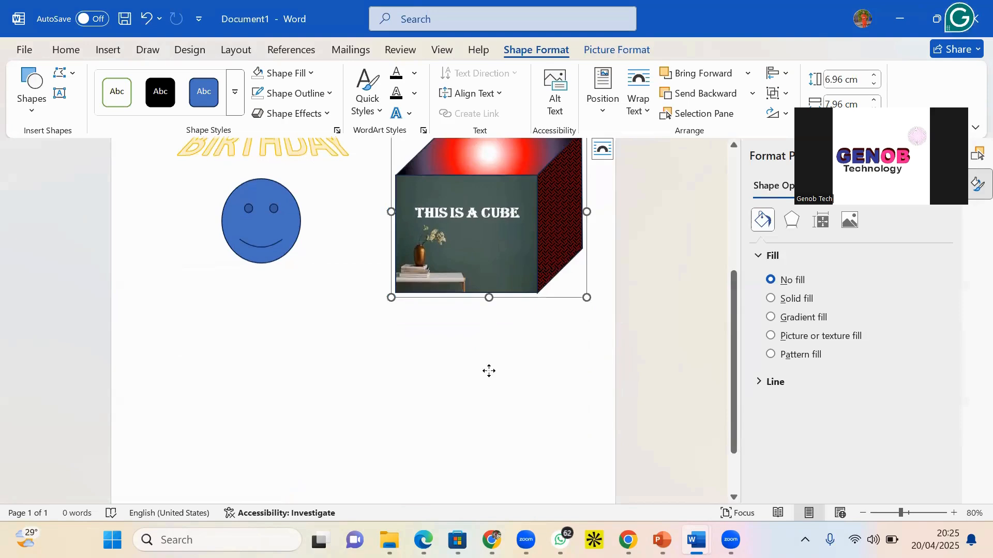
drag(541, 242, 463, 439)
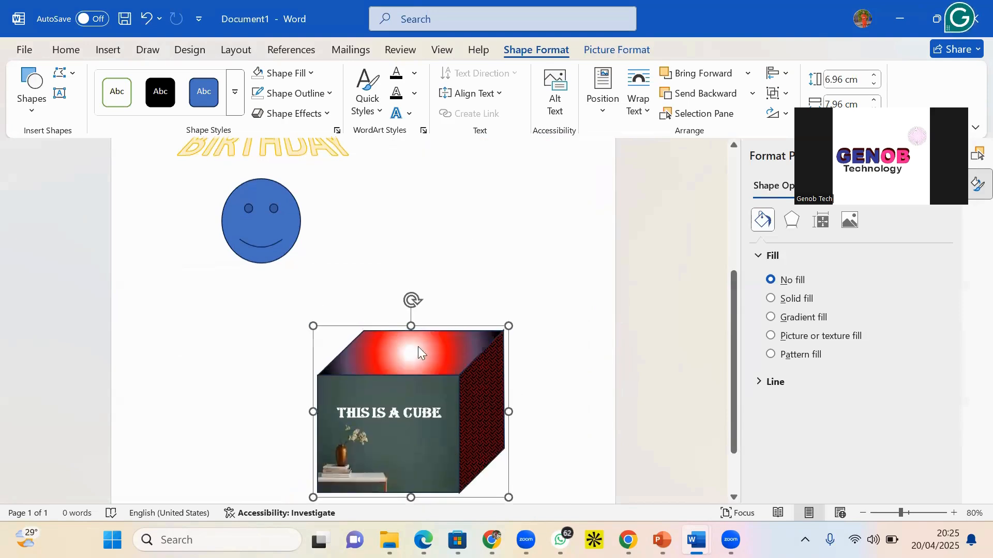
key(ctrl+z)
scroll(470, 243, down, 2)
drag(479, 212, 404, 441)
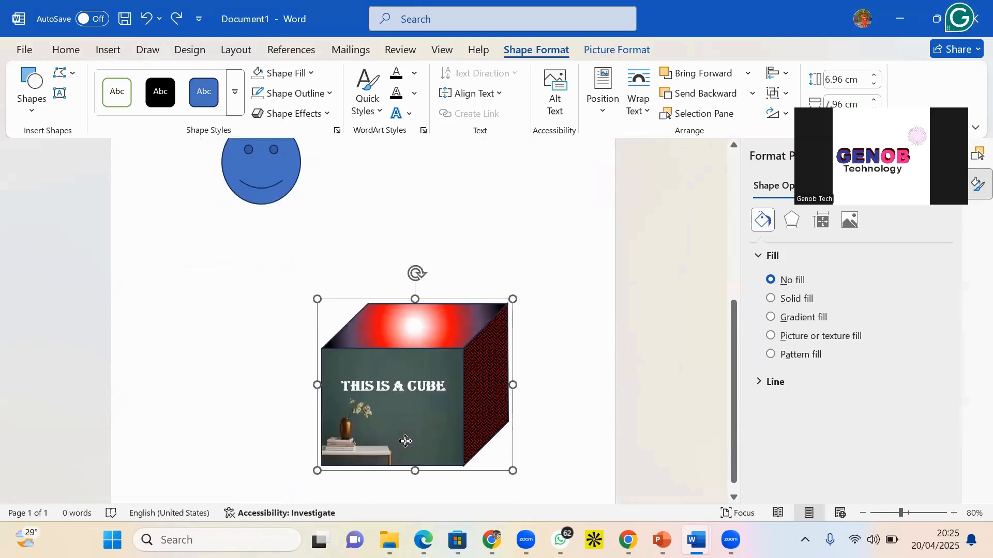
- Fill the smiley face with the standard orange colour
scroll(335, 318, up, 5)
scroll(256, 281, up, 1)
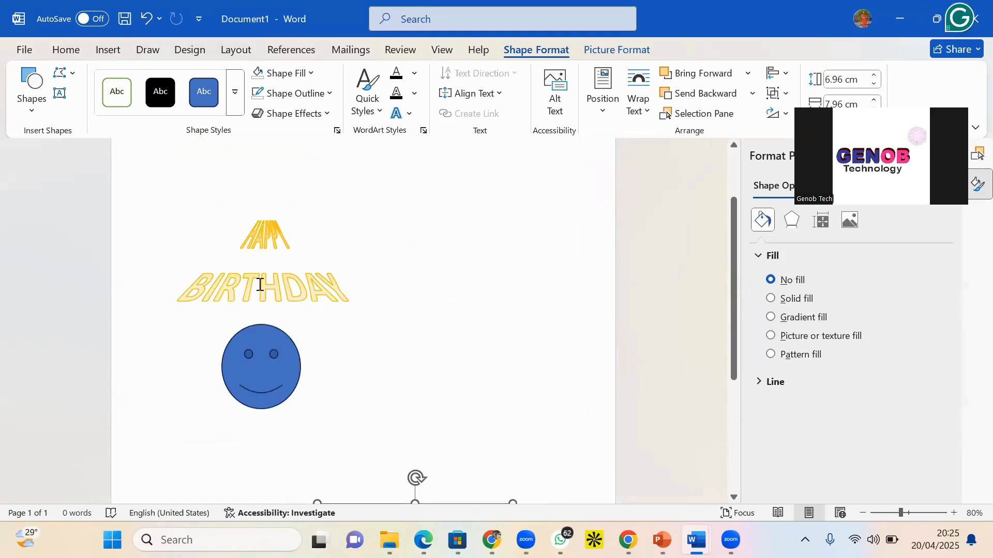
click(249, 355)
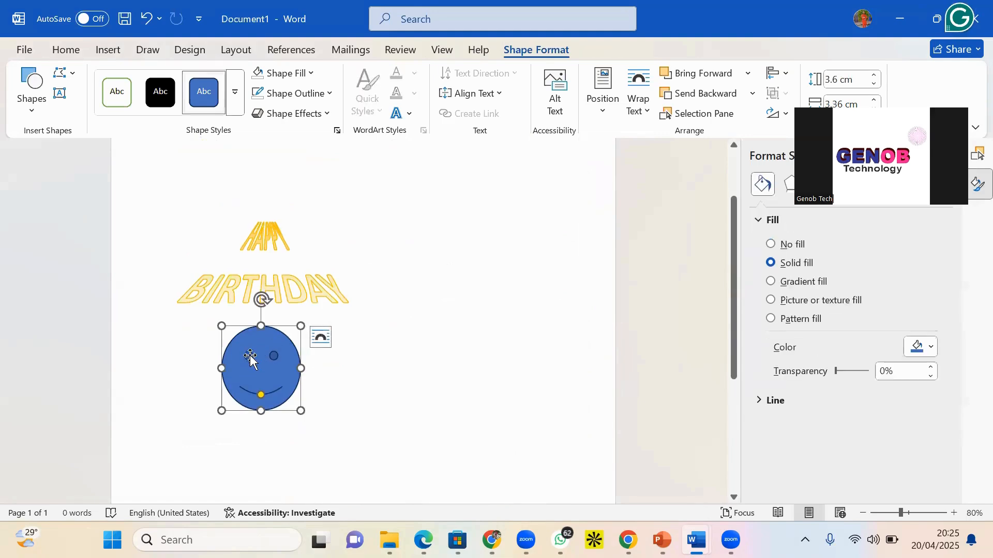
click(285, 73)
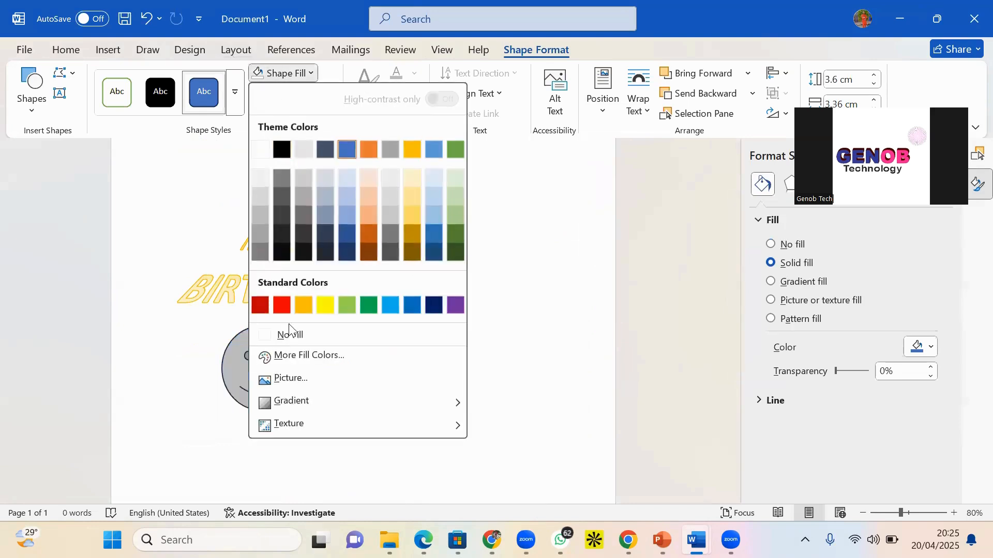
click(311, 307)
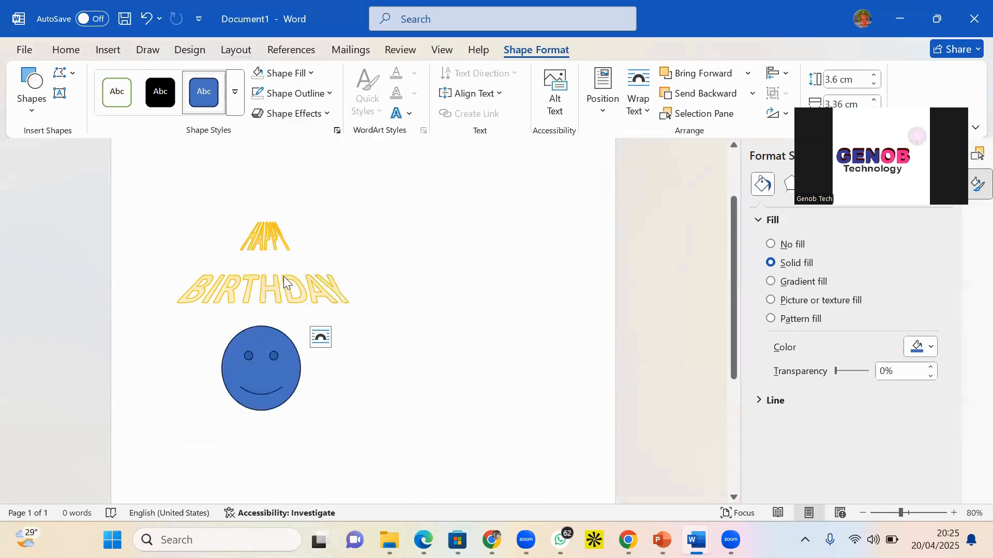
- Apply the same orange fill to the background of the "HAPPY BIRTHDAY" WordArt box
click(280, 277)
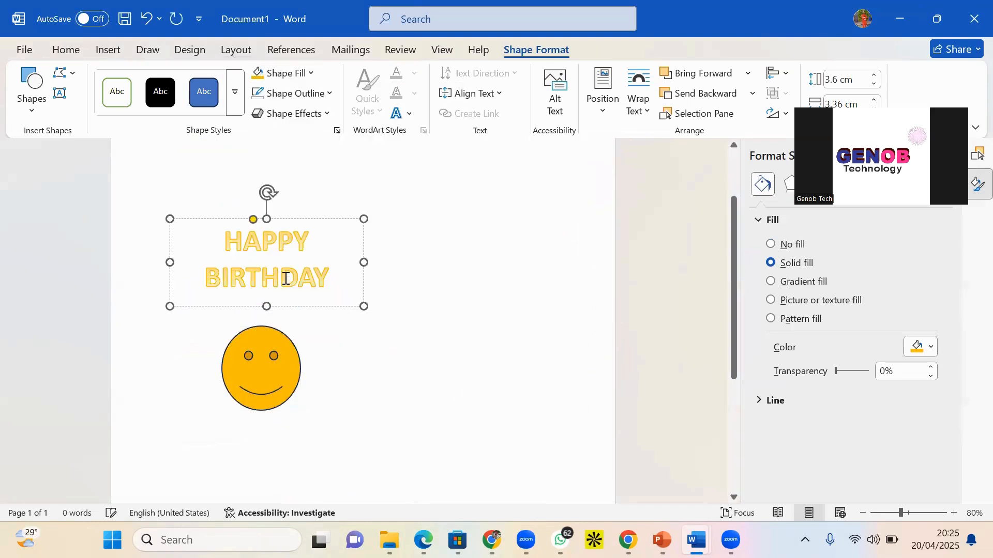
click(295, 306)
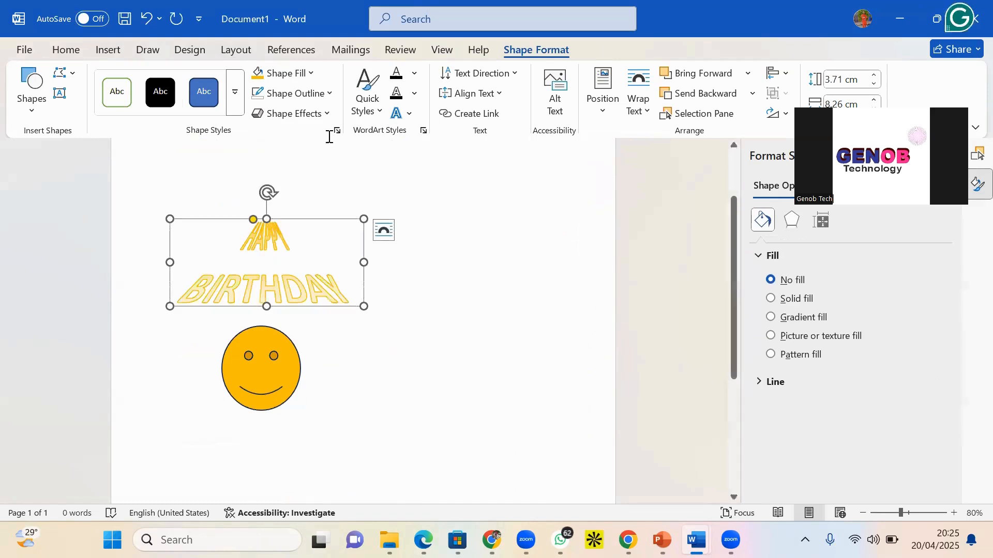
click(262, 76)
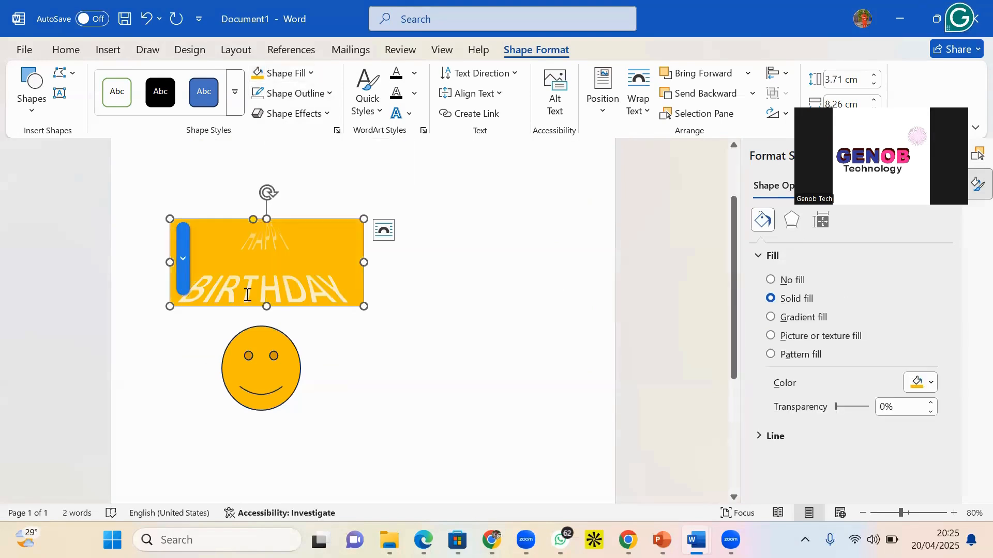
- Undo the text box's solid fill and give the HAPPY BIRTHDAY text an orange fill with a red outline
key(ctrl+z)
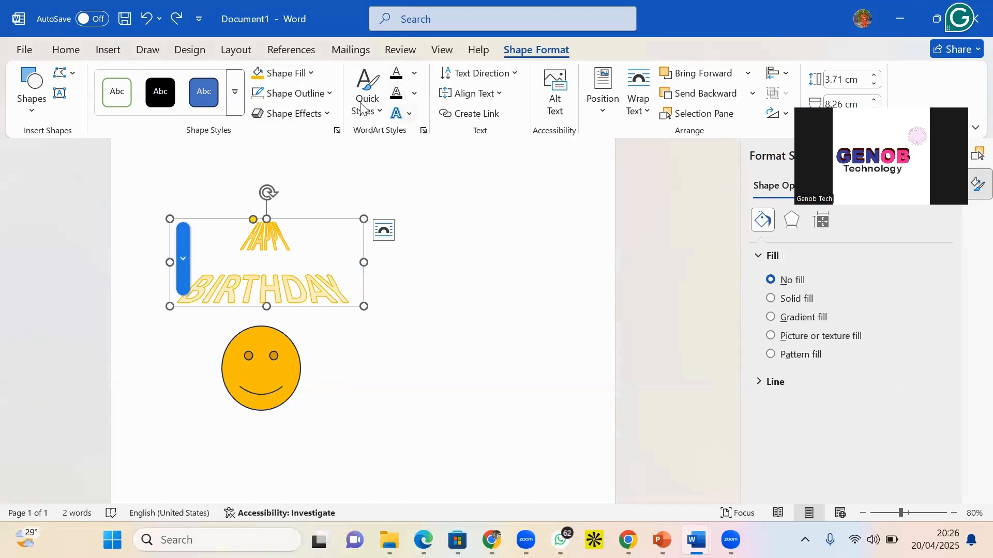
click(414, 78)
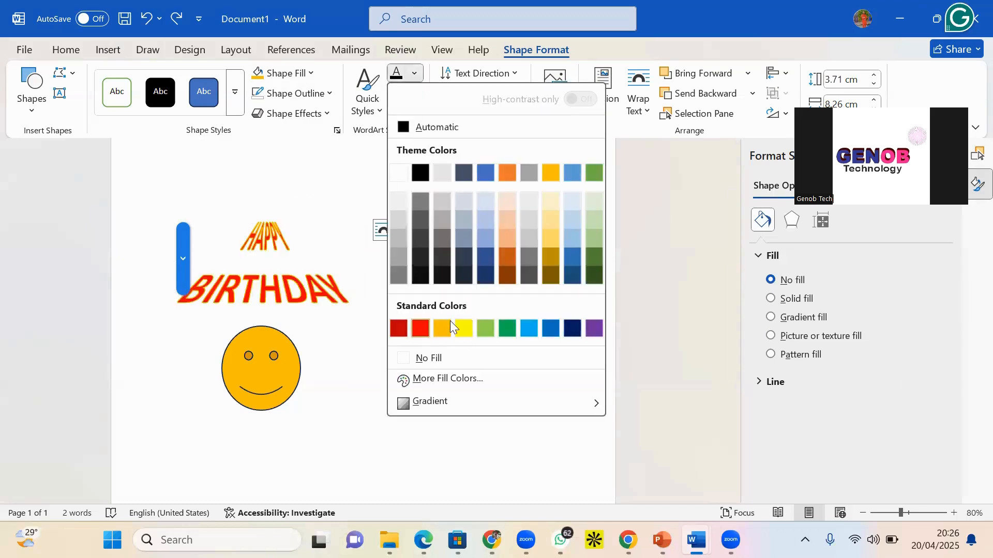
click(446, 324)
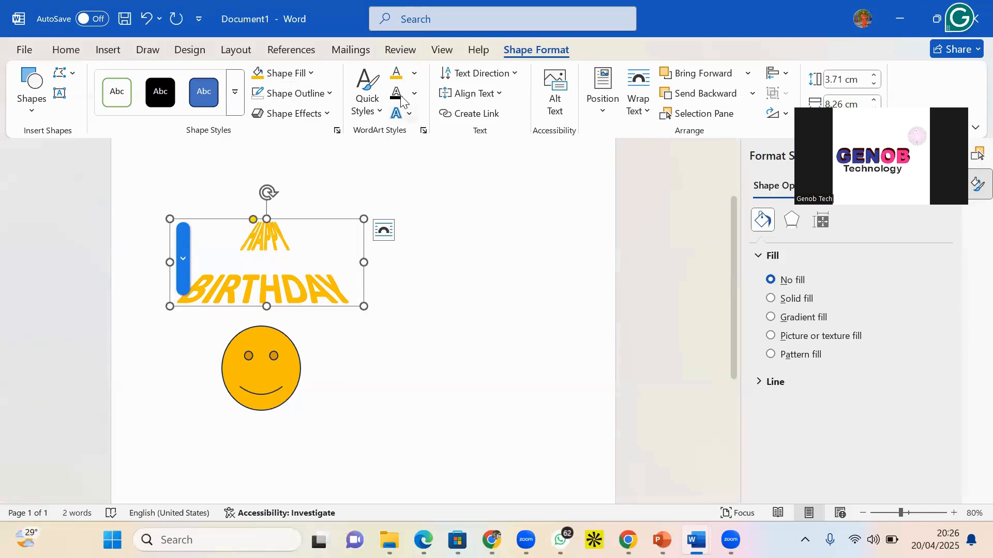
click(416, 94)
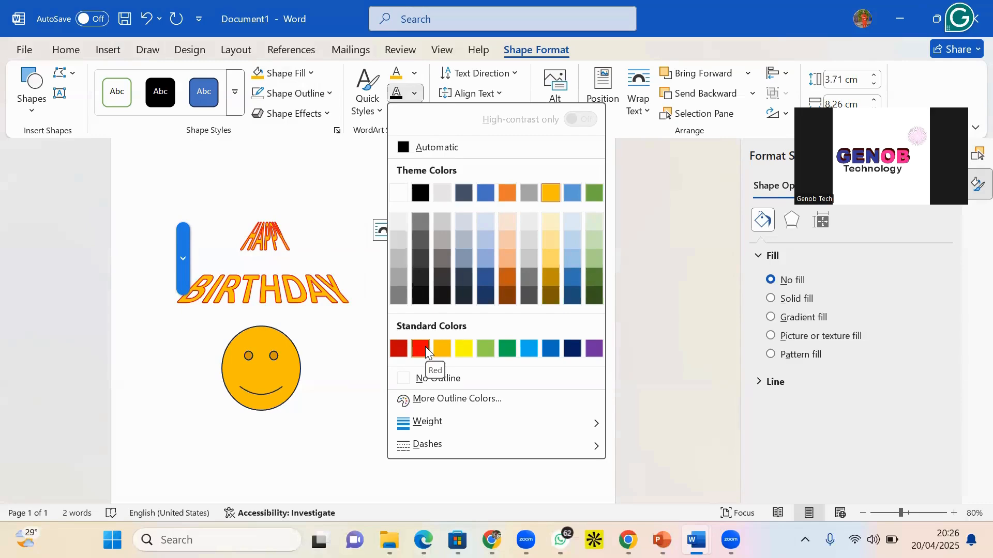
click(421, 349)
- Set the smiley face's outline colour to red and deselect the shape
click(258, 371)
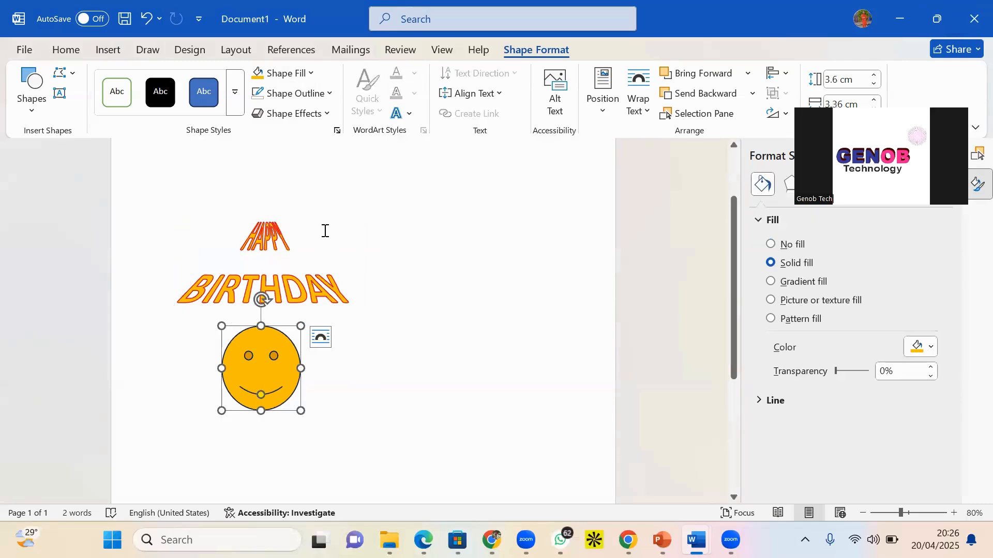
click(275, 100)
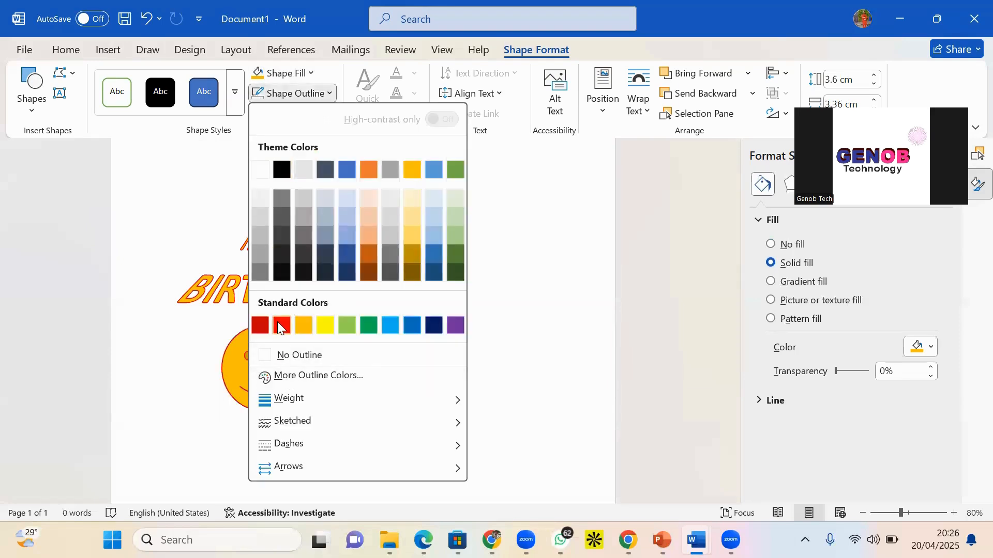
click(302, 354)
click(384, 242)
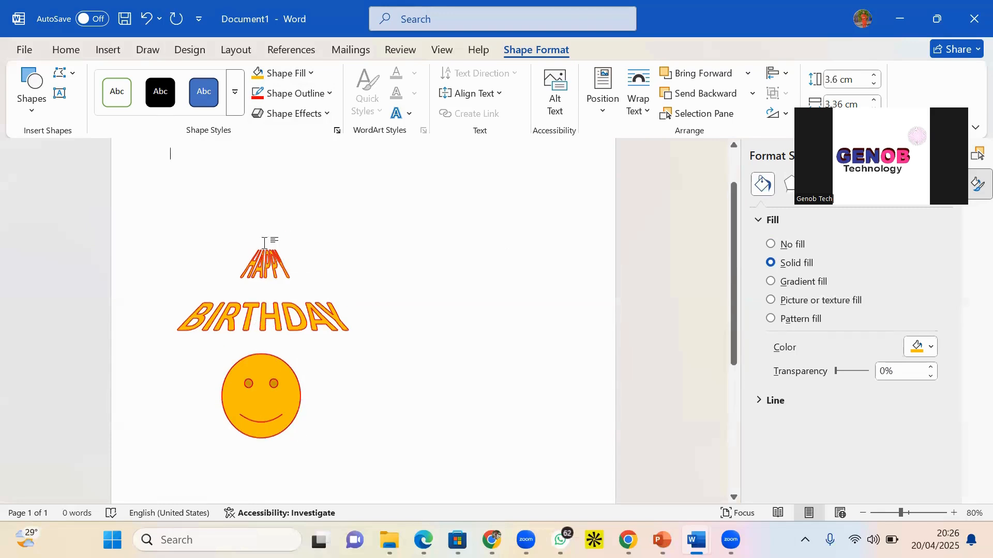
- Adjust the warp of the HAPPY BIRTHDAY text so its upper line spreads slightly wider
click(246, 274)
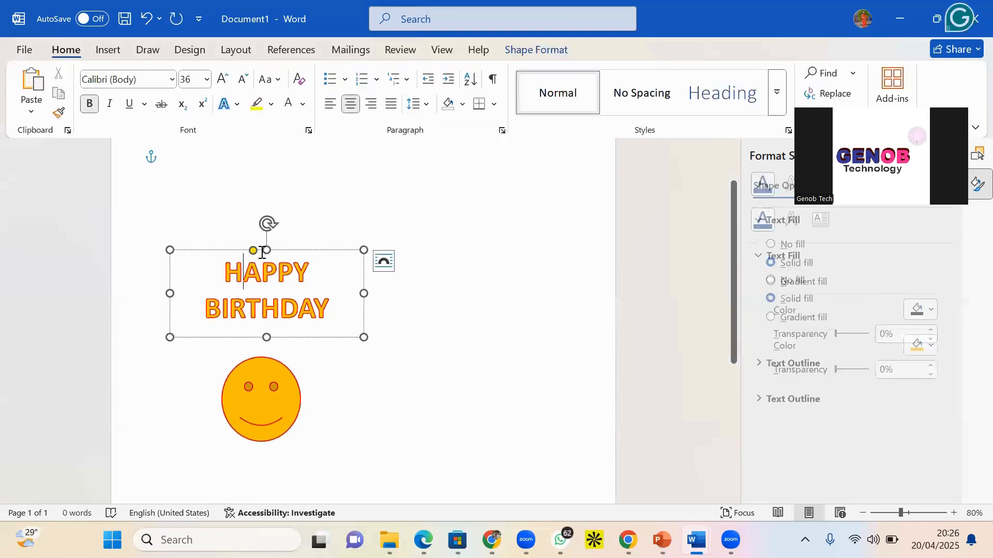
drag(254, 250, 246, 251)
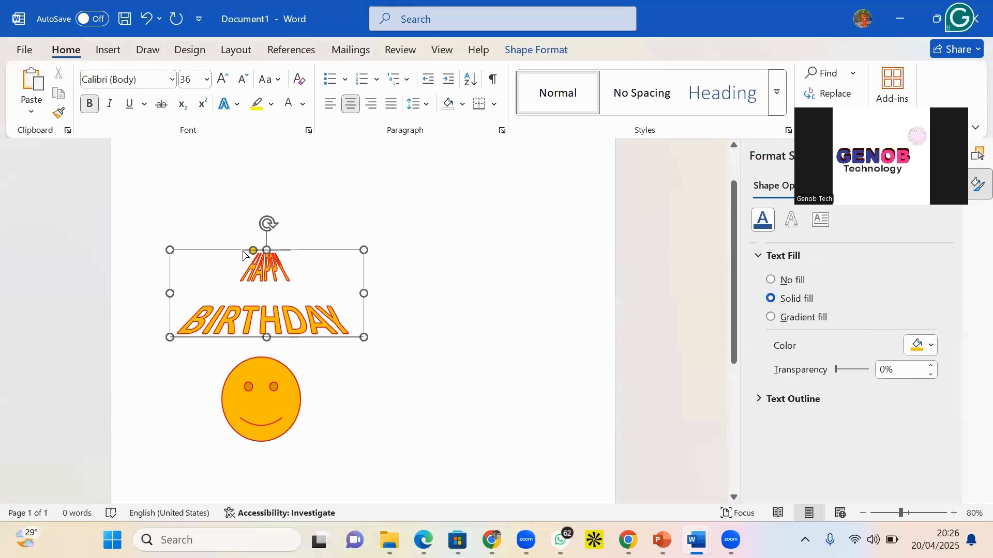
click(325, 234)
scroll(325, 234, down, 3)
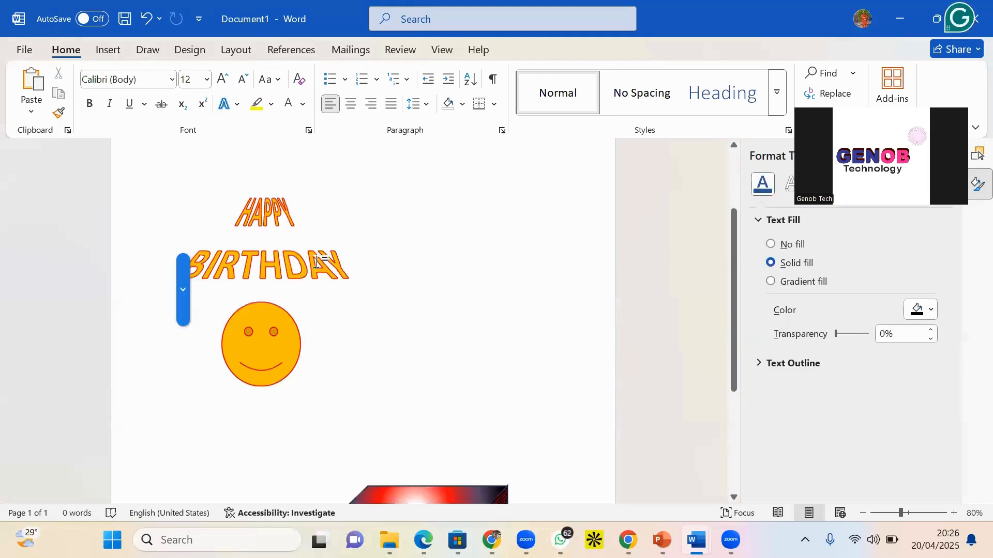
scroll(281, 317, up, 2)
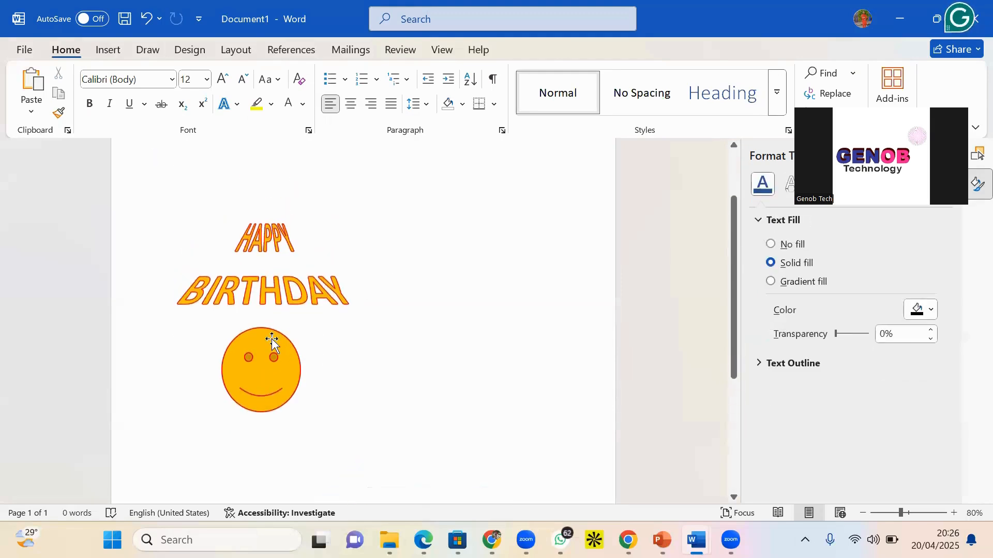
click(273, 354)
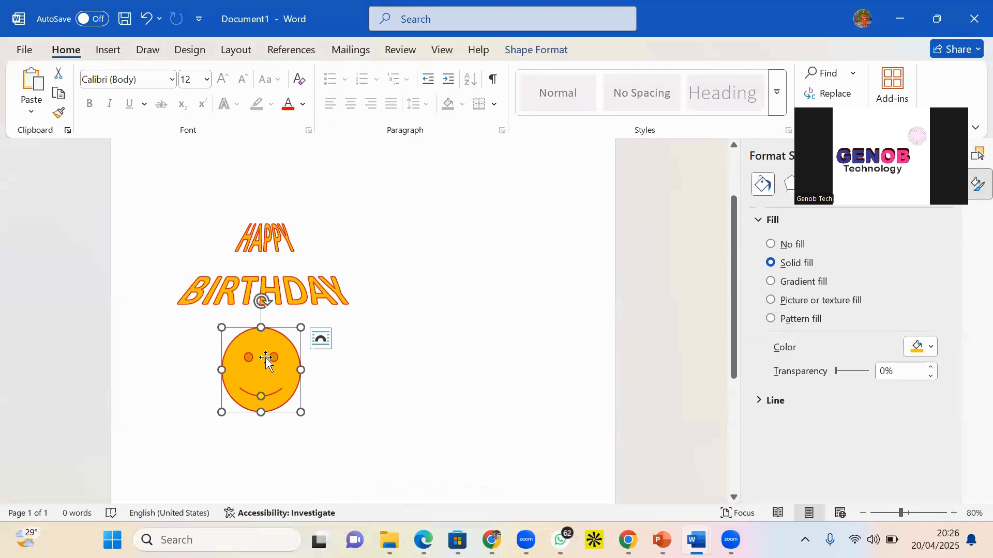
click(239, 228)
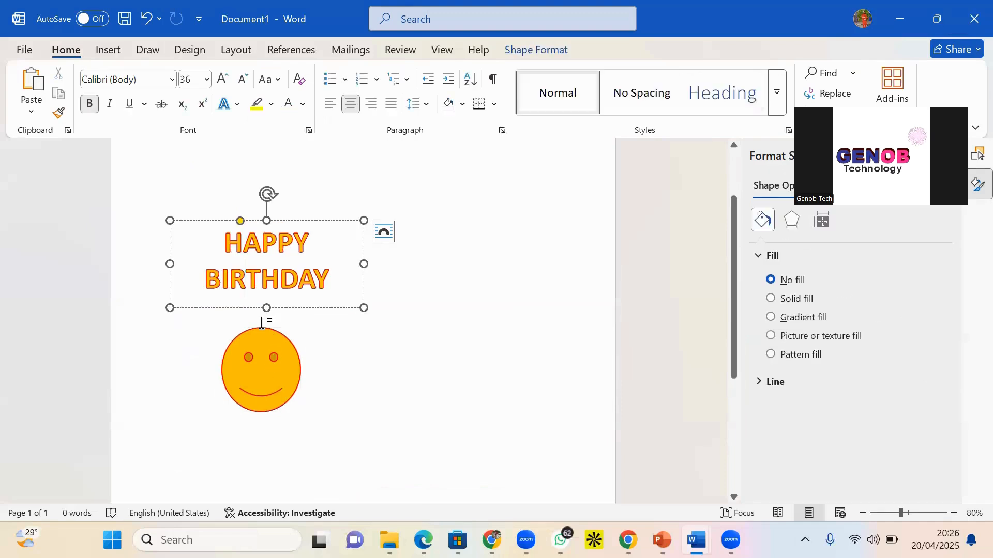
click(289, 308)
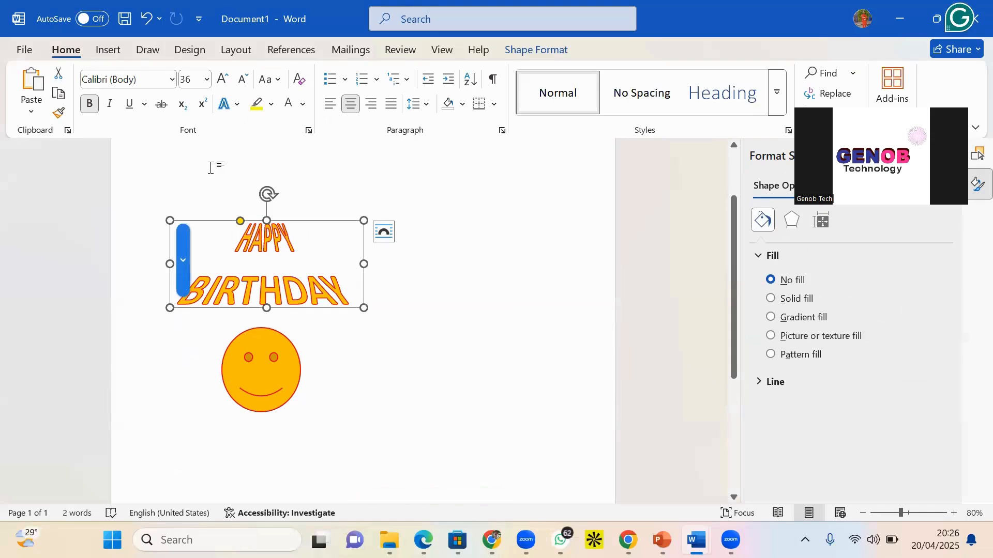
- Insert blank lines in the document body above the birthday graphics to push them down the page
scroll(211, 168, down, 5)
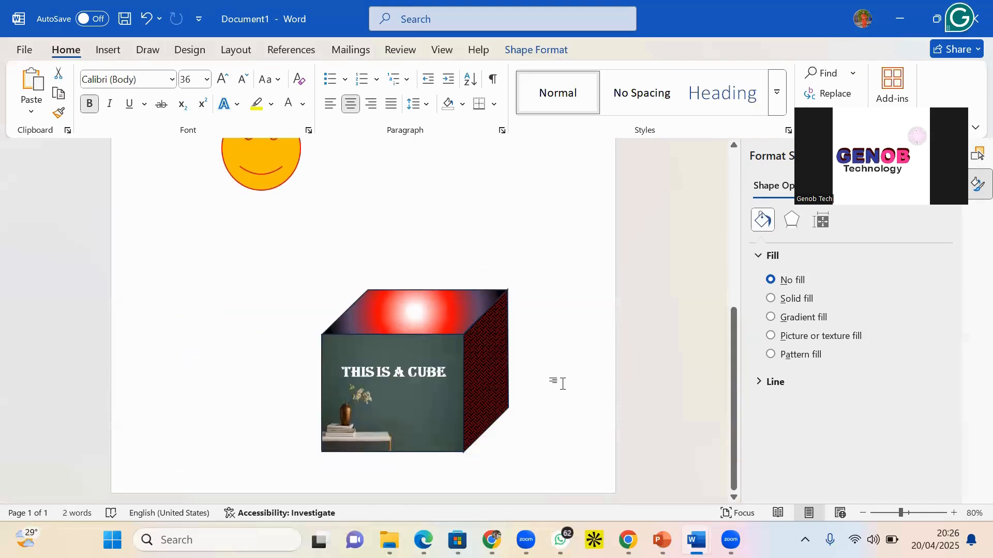
click(563, 384)
key(Return)
key(Return)
key(Return)
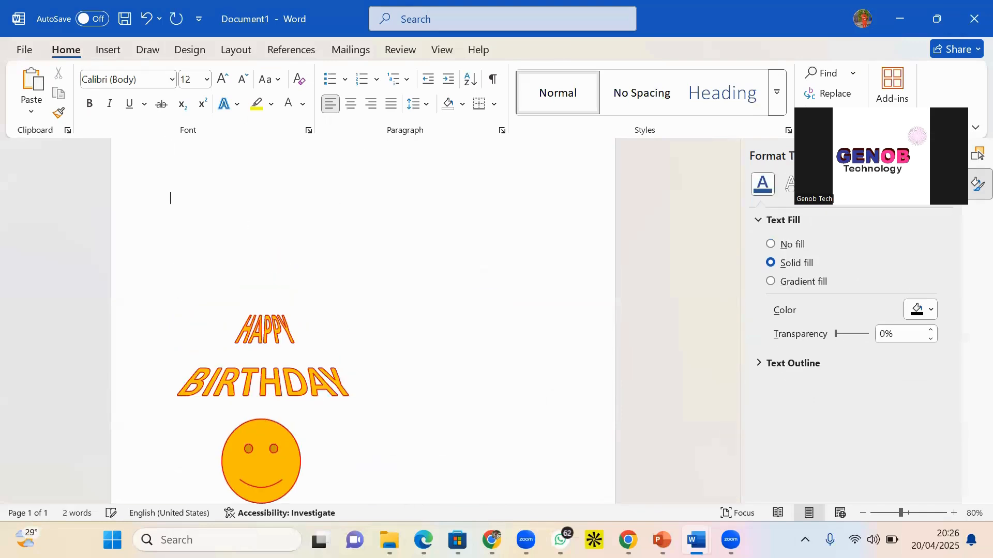
key(Return)
key(Return)
key(Return)
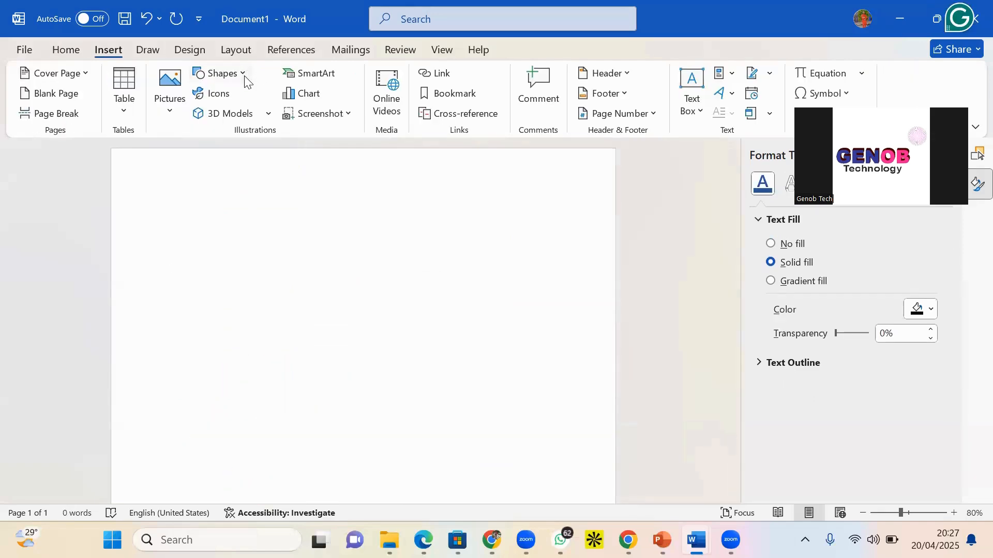
- Insert a Picture Strips SmartArt graphic from the List category
click(331, 78)
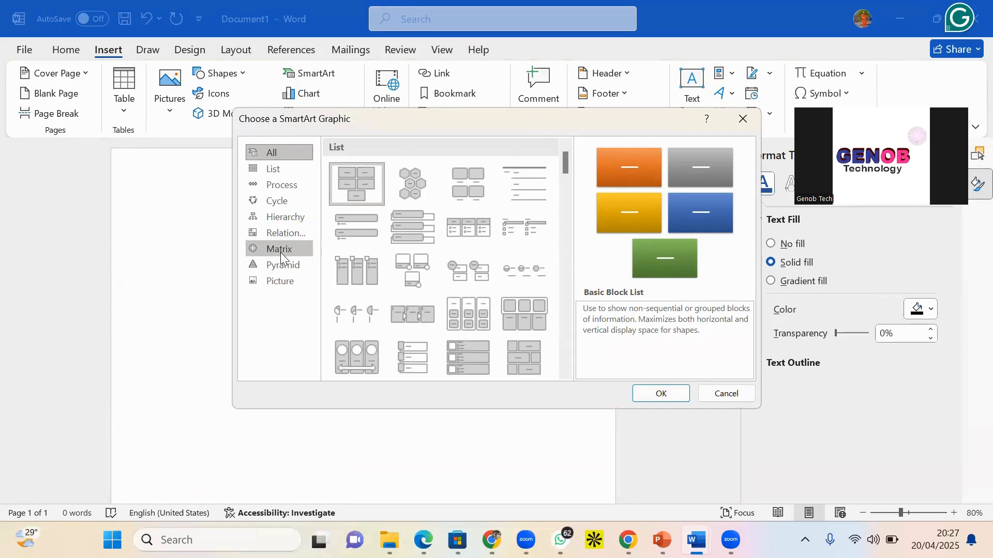
click(286, 168)
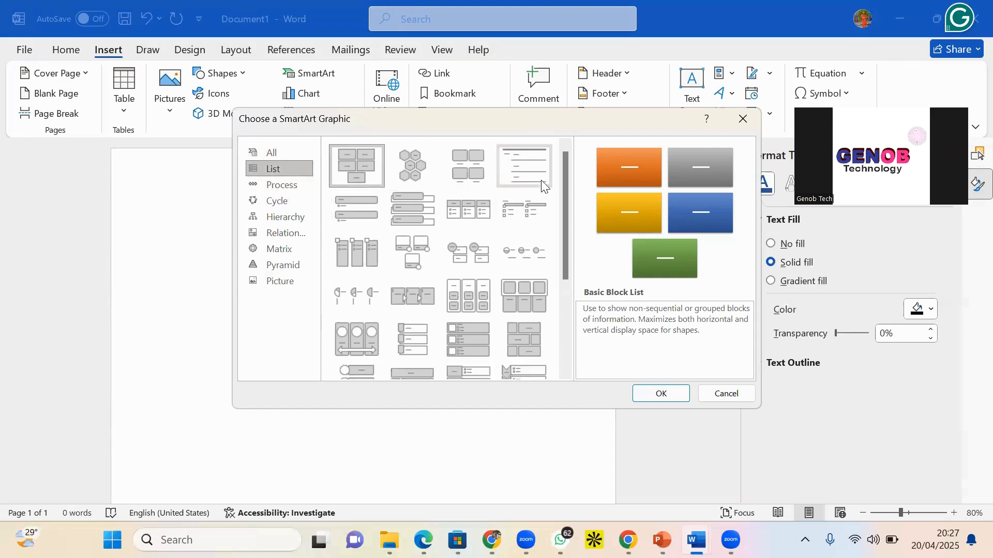
click(402, 340)
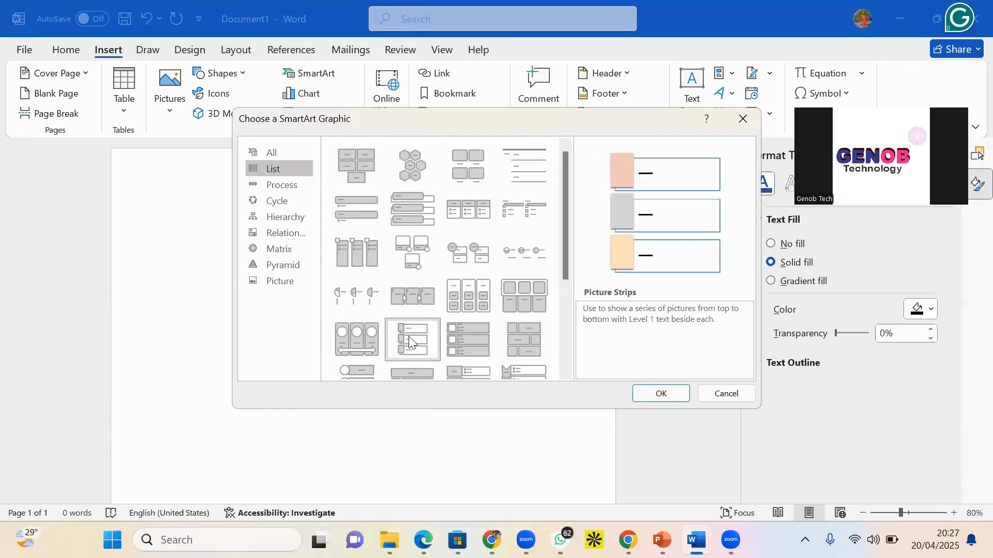
click(668, 397)
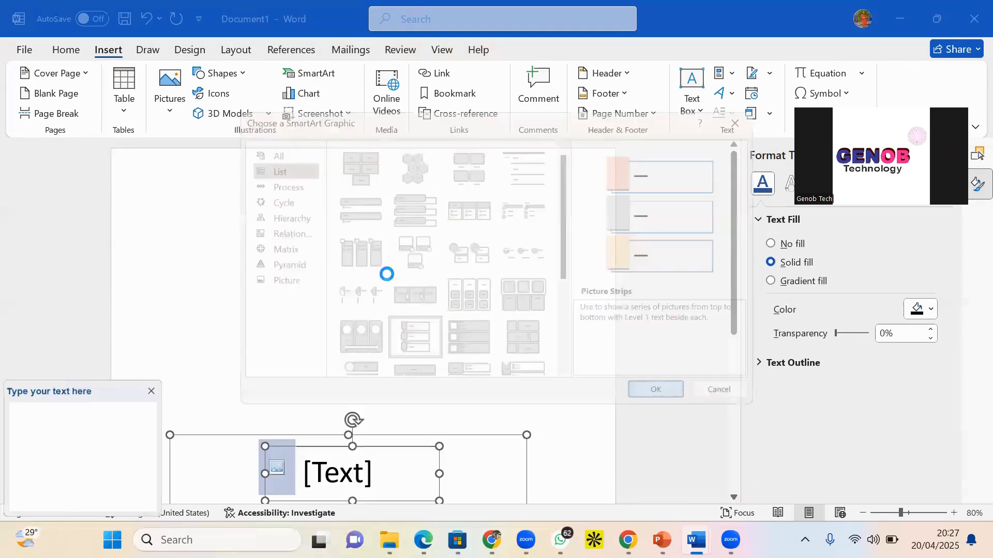
- Group the HAPPY BIRTHDAY text with the smiley face into one object
scroll(254, 296, down, 3)
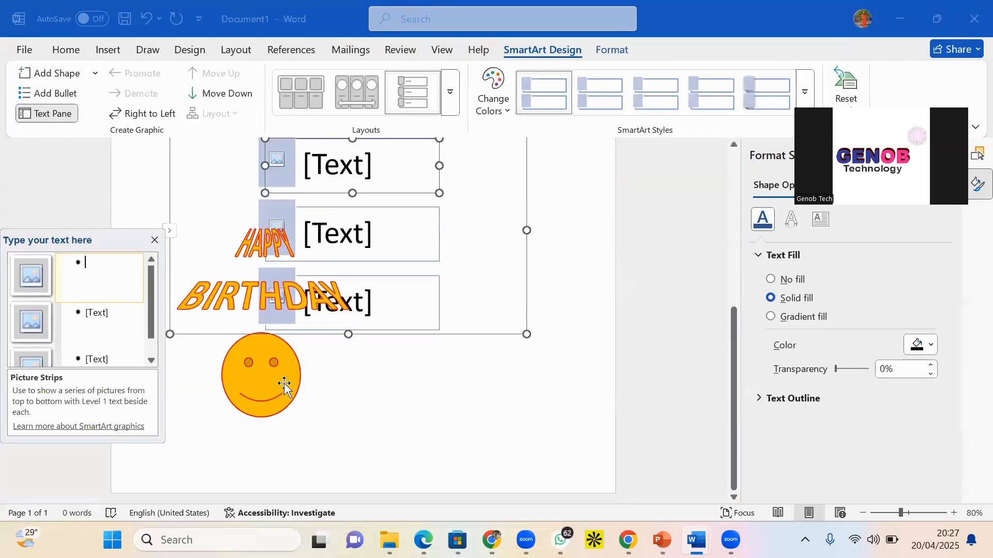
click(283, 353)
click(202, 307)
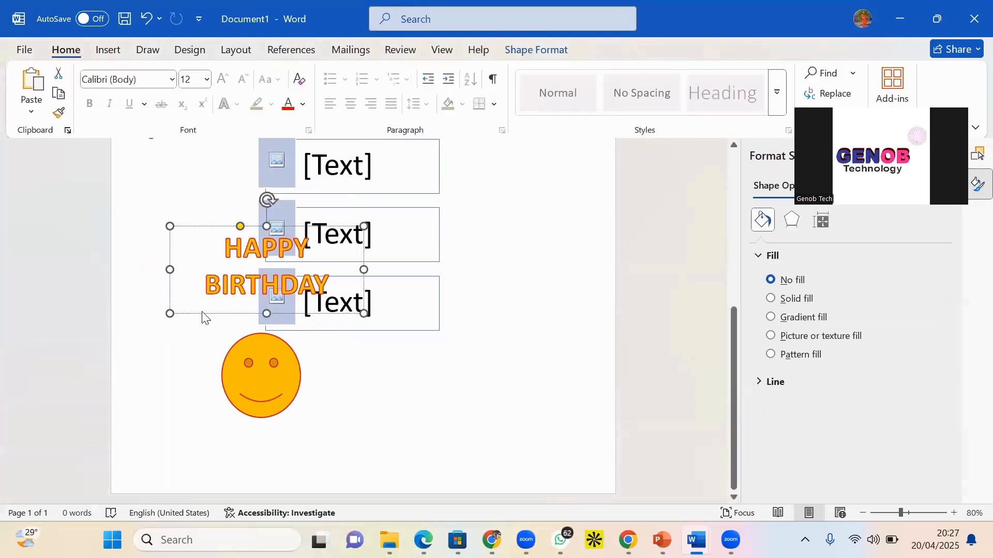
click(250, 382)
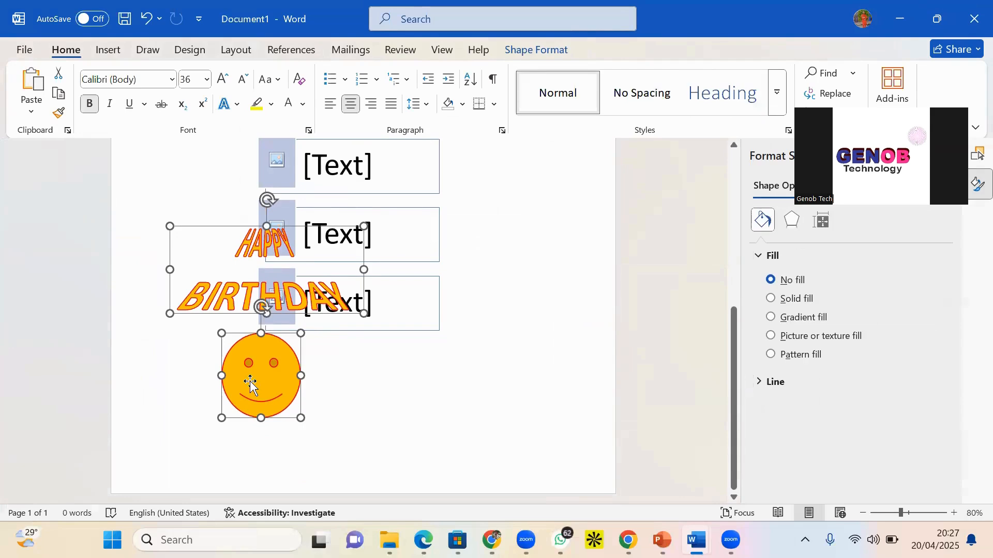
right_click(250, 380)
mouse_move(309, 135)
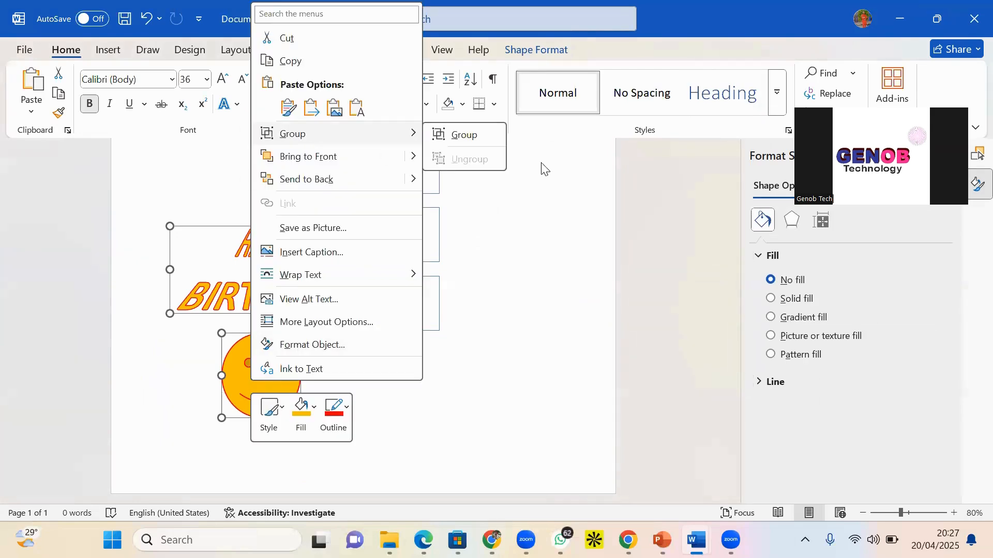
click(473, 135)
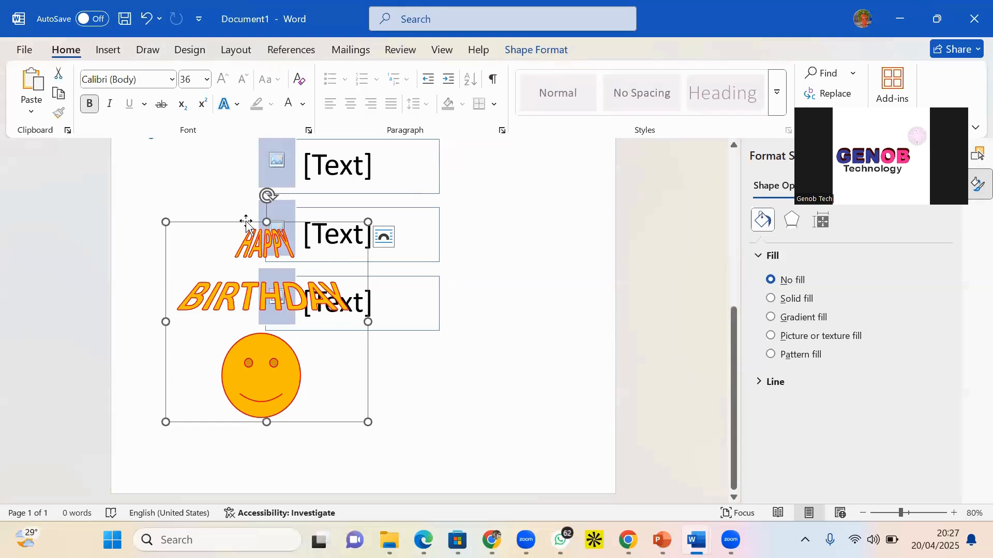
- Move the grouped birthday graphic down the page, clear of the SmartArt strips
drag(246, 222, 217, 334)
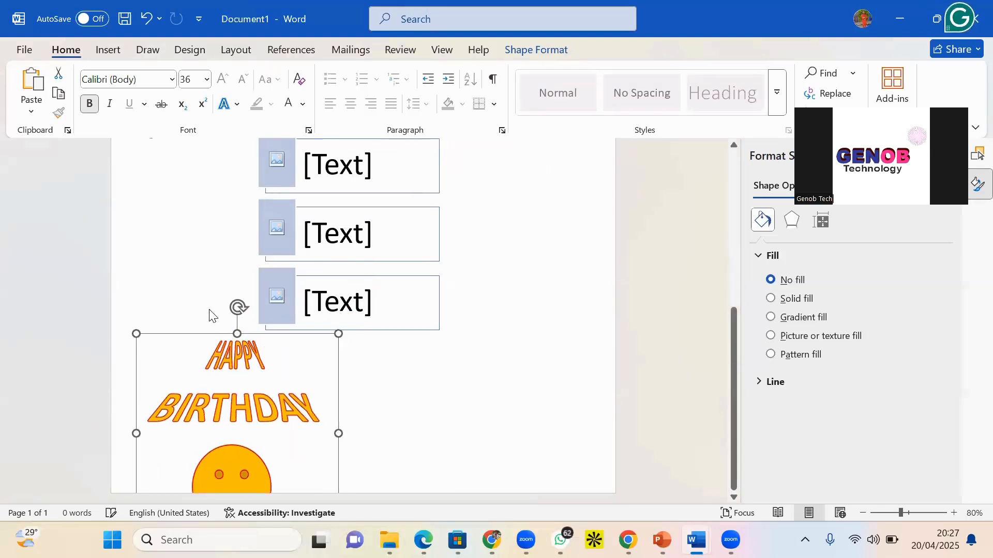
scroll(179, 351, up, 1)
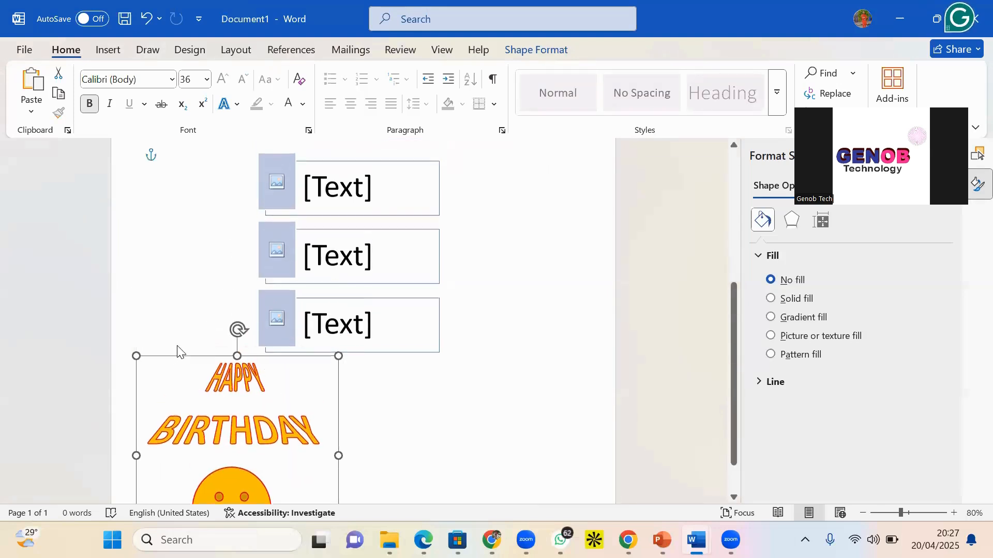
scroll(177, 346, up, 10)
scroll(186, 339, down, 9)
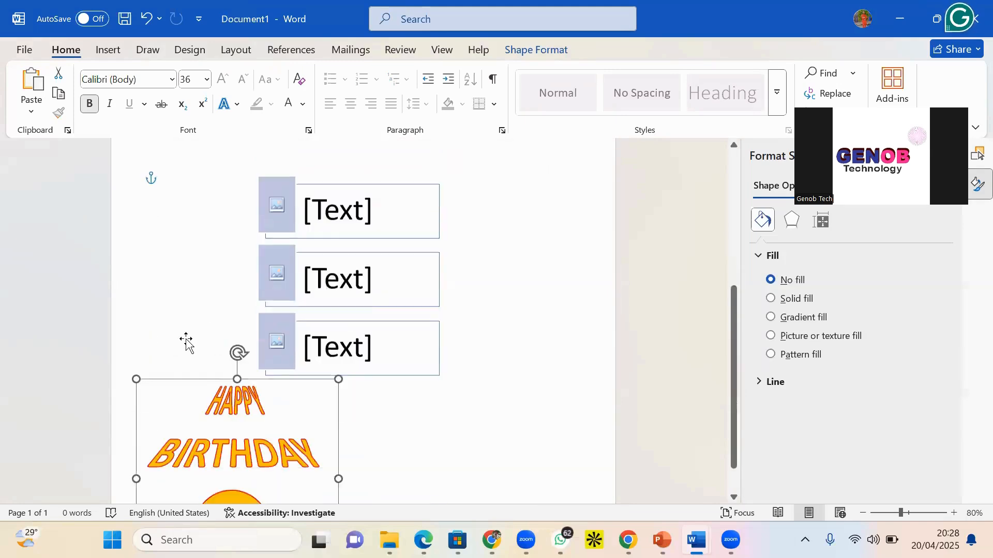
scroll(186, 341, down, 2)
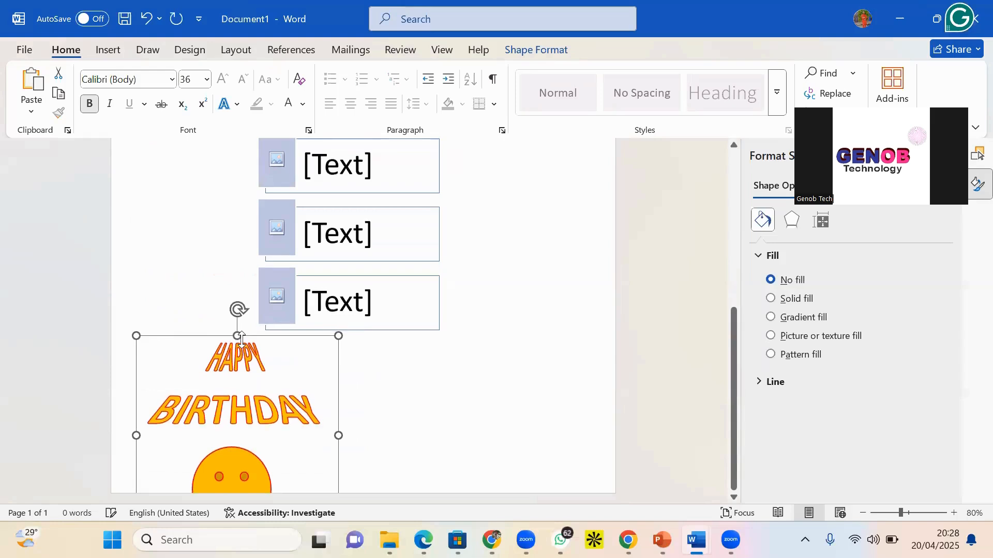
key(Down)
key(Down)
key(Down)
key(Down)
key(Down)
key(Down)
key(Down)
key(Down)
key(Down)
key(Down)
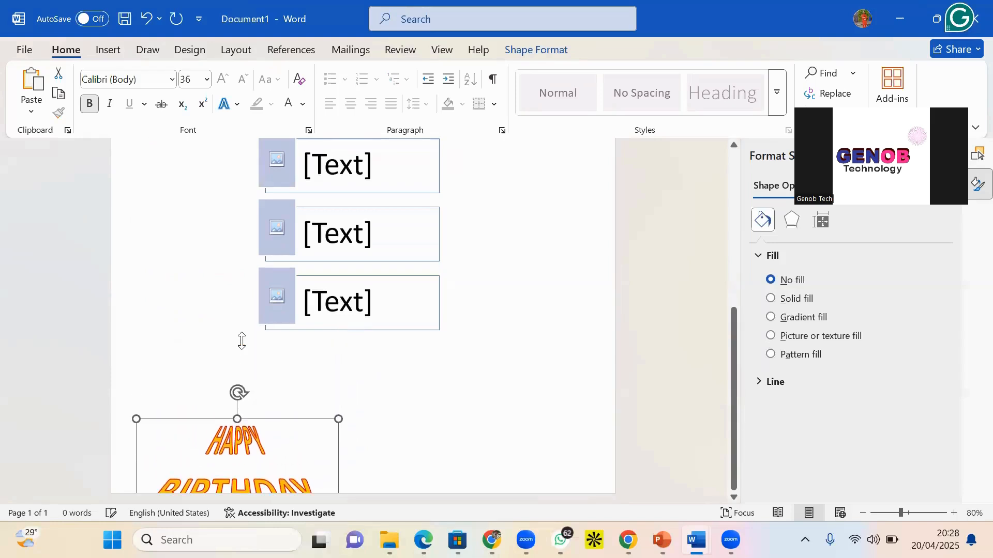
key(Down)
key(Down)
- Enter OKRO as the text of the first SmartArt strip
scroll(323, 295, up, 4)
click(328, 288)
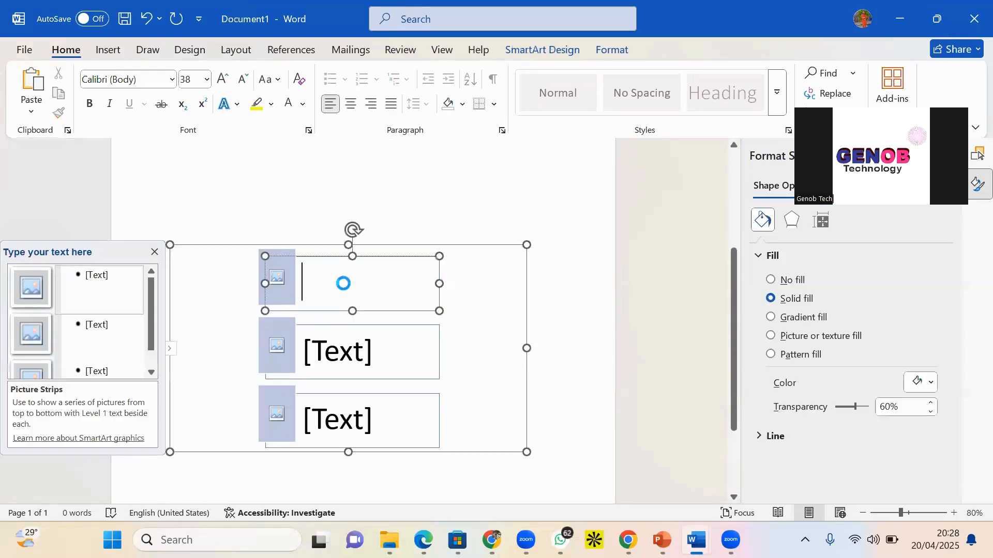
click(337, 281)
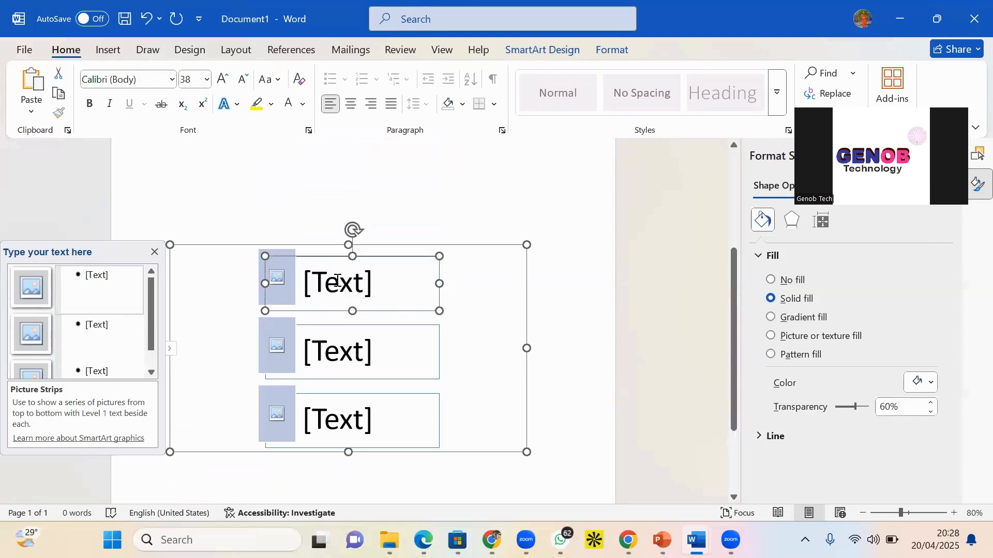
text(OK)
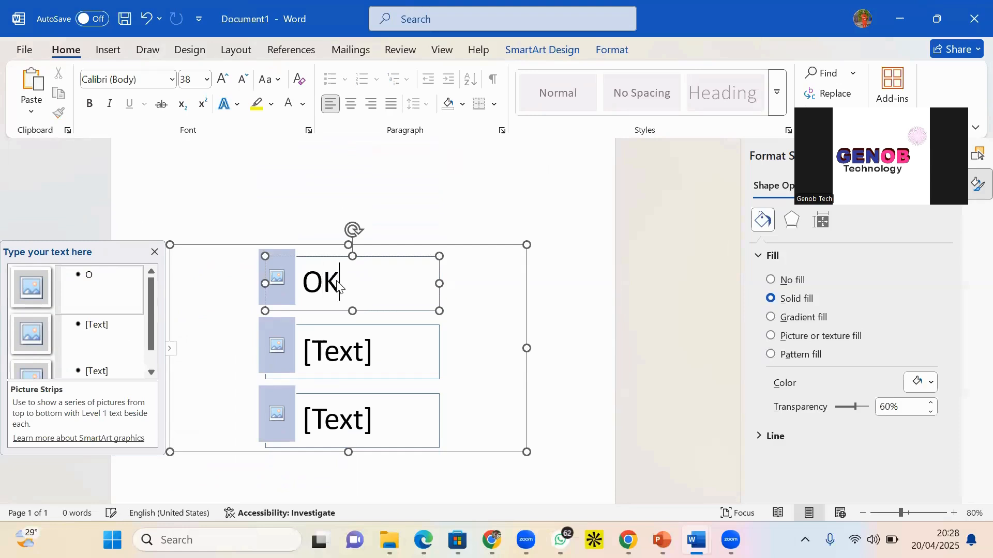
text(RO)
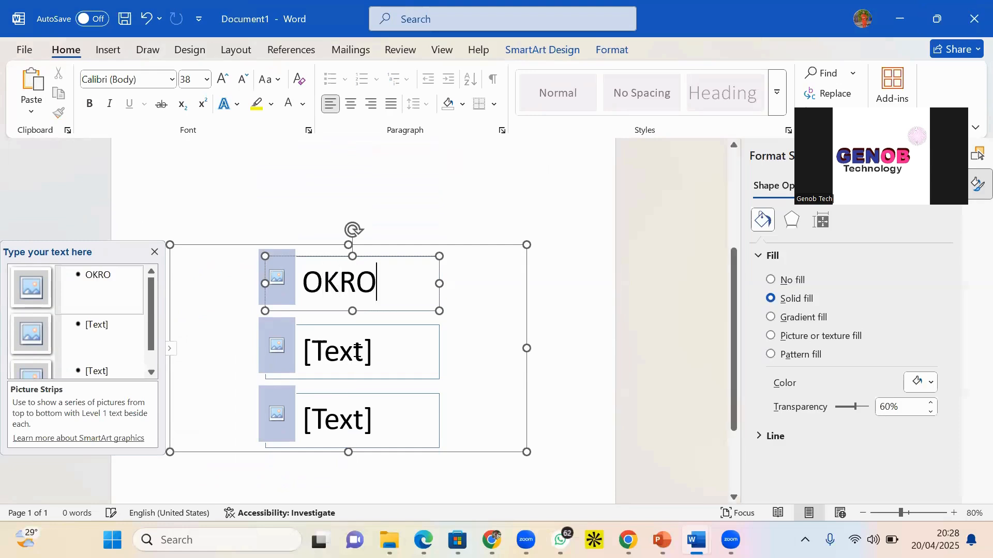
- Enter UGUSI as the text of the second SmartArt strip and MANGO as the text of the third
click(359, 351)
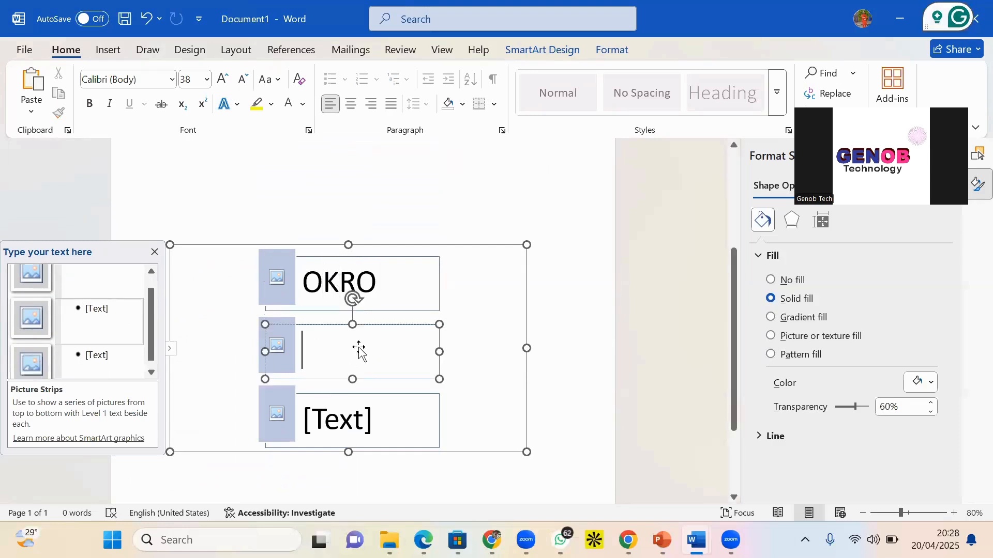
text(UGU)
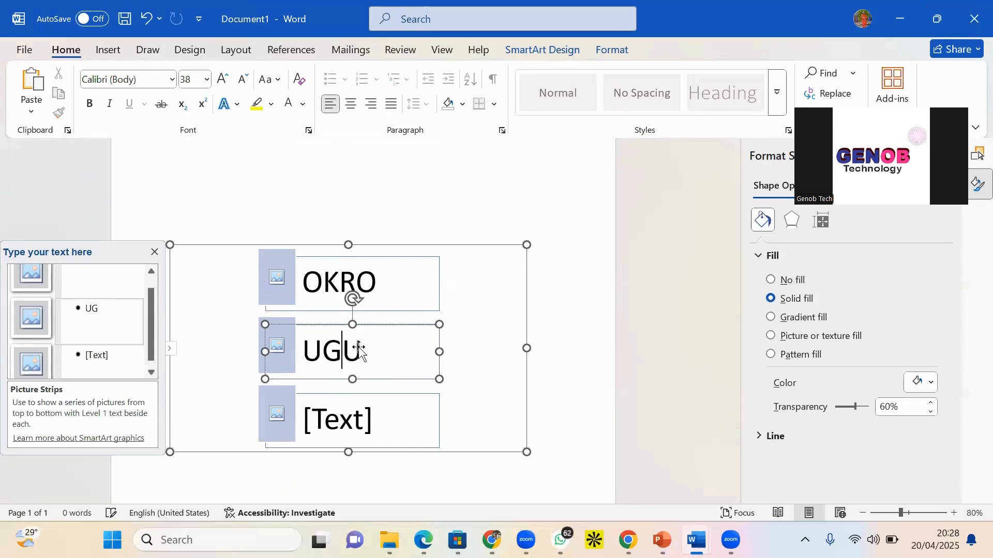
text(SI)
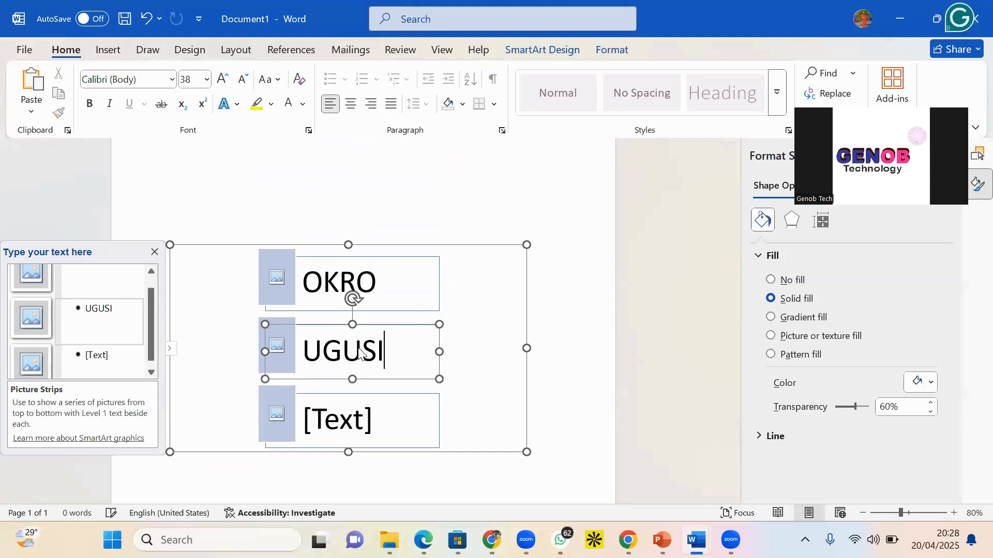
click(328, 414)
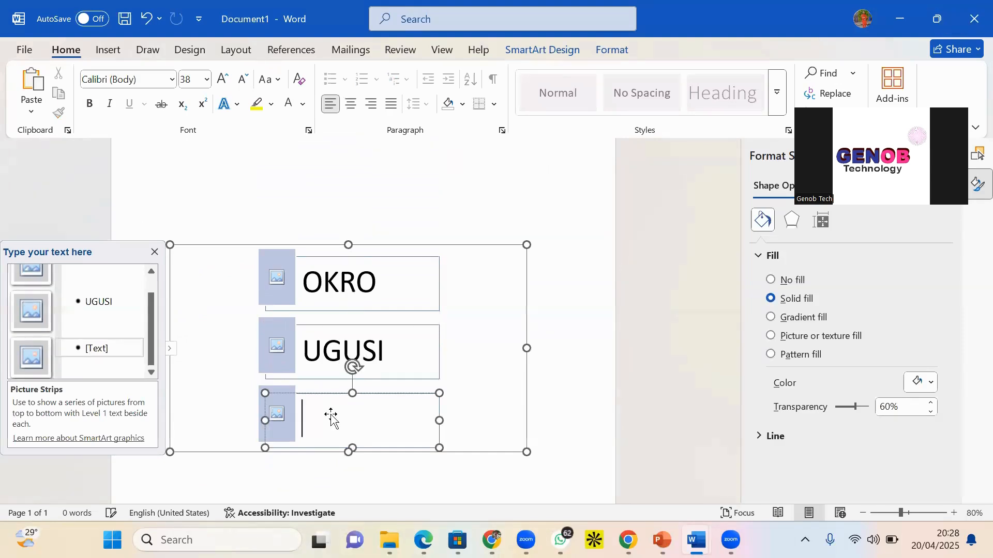
text(M)
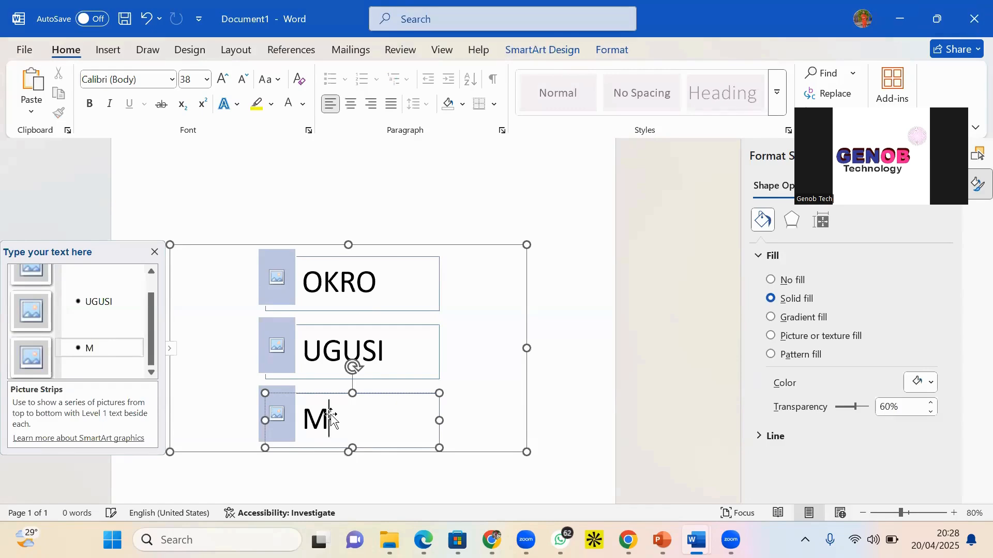
text(AN)
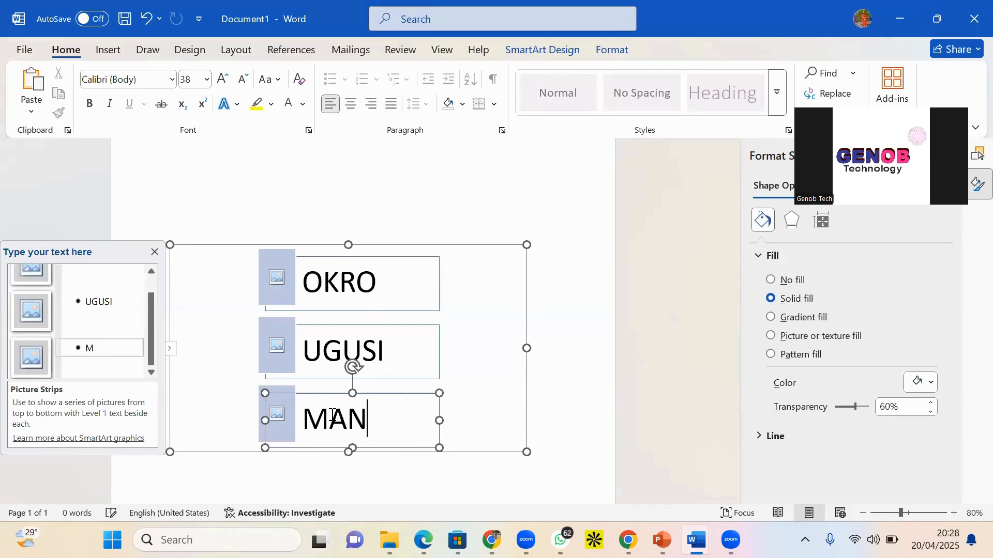
text(GO)
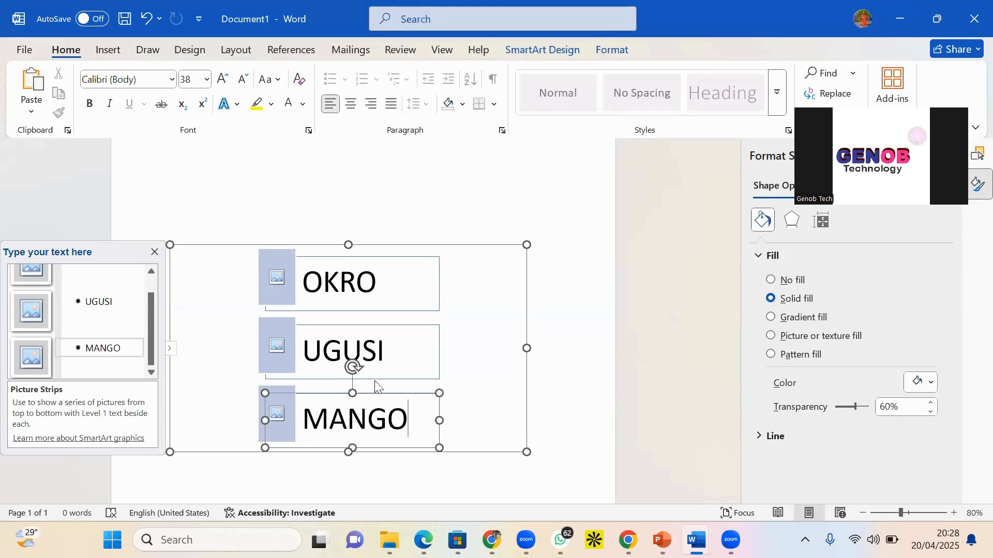
- Move the whole SmartArt graphic slightly up the page, keeping the graphic itself selected
click(501, 240)
click(409, 293)
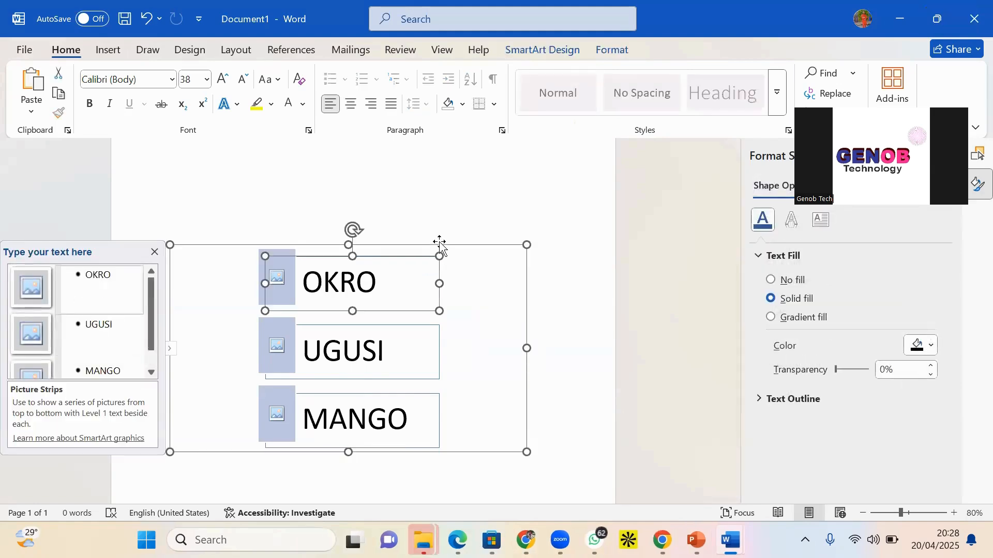
drag(439, 243, 460, 228)
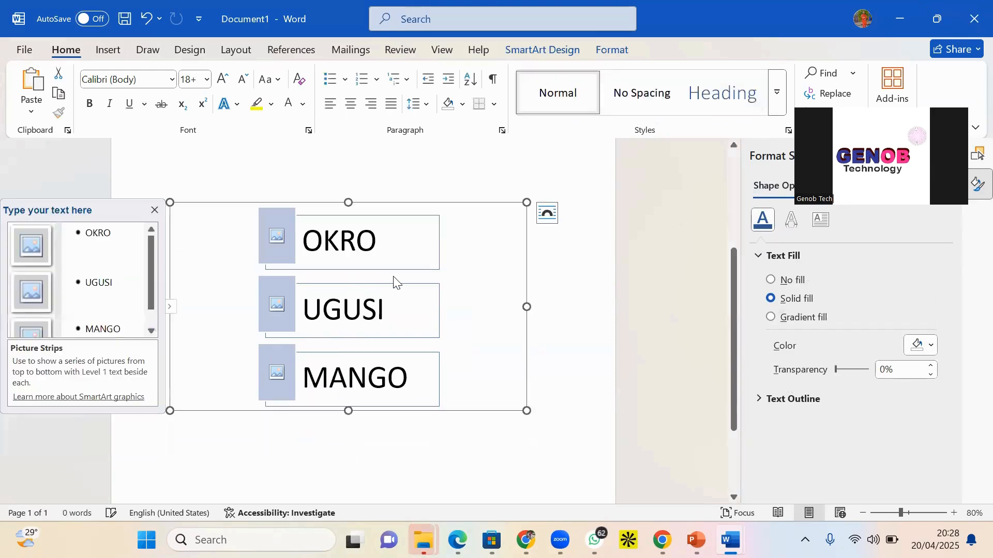
click(312, 299)
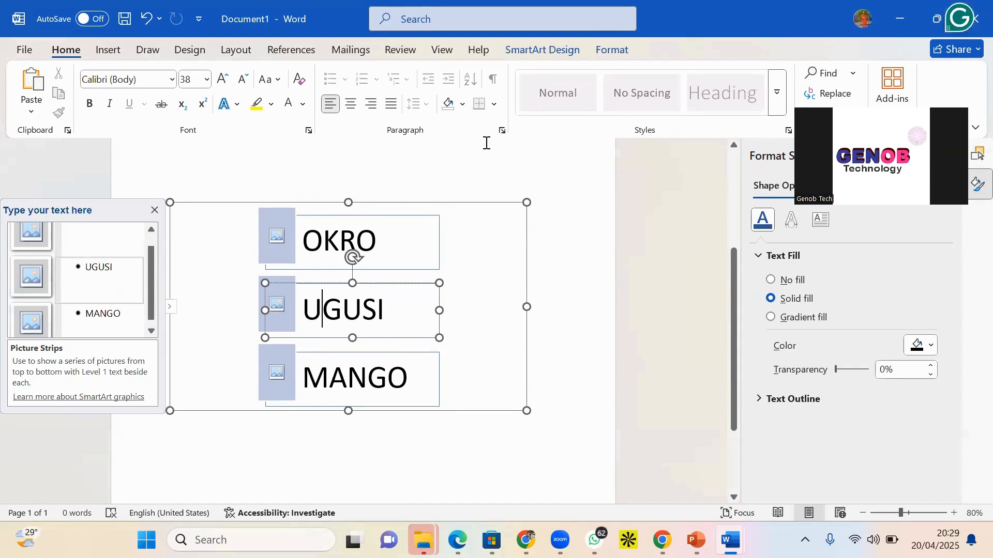
click(484, 203)
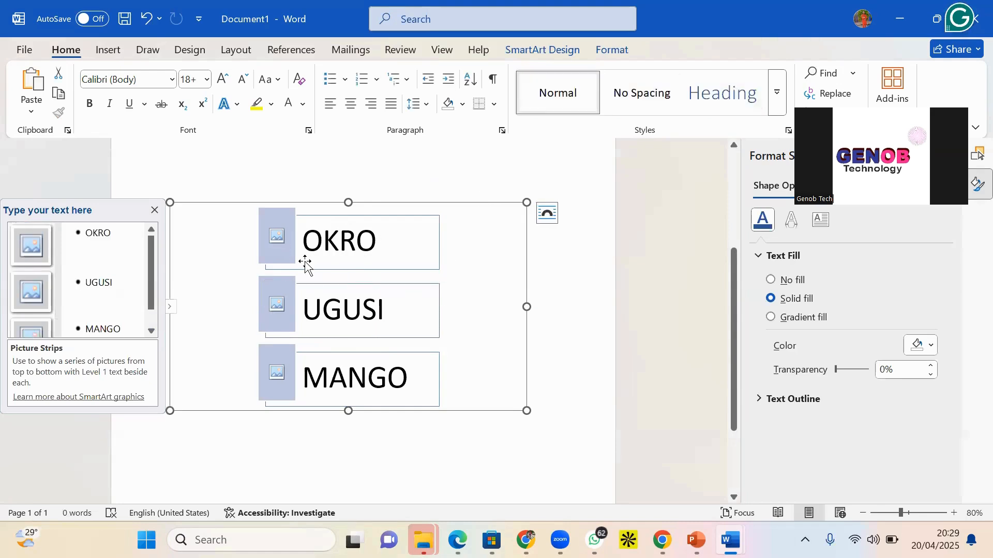
- Try to fill the picture placeholder of the OKRO strip from online pictures
click(276, 237)
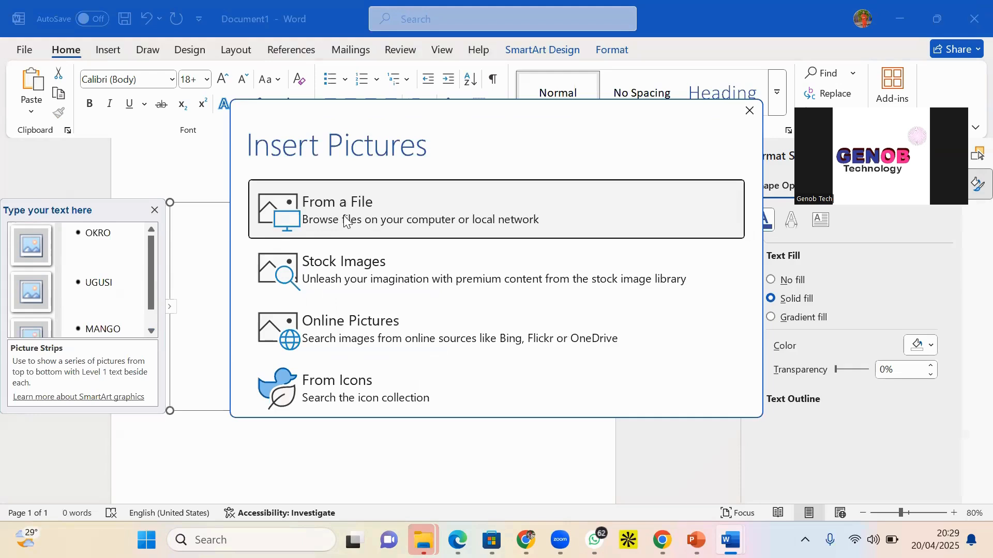
click(753, 111)
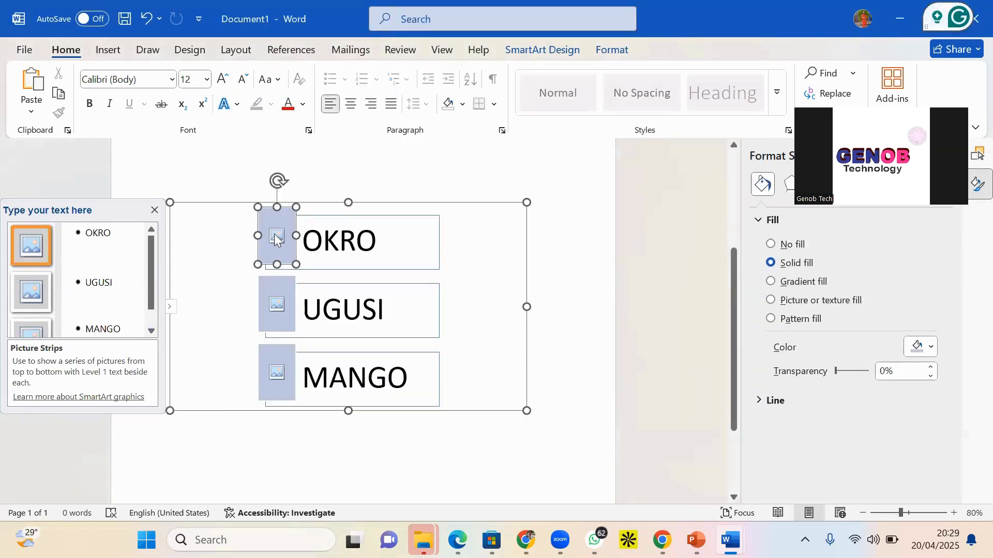
click(276, 237)
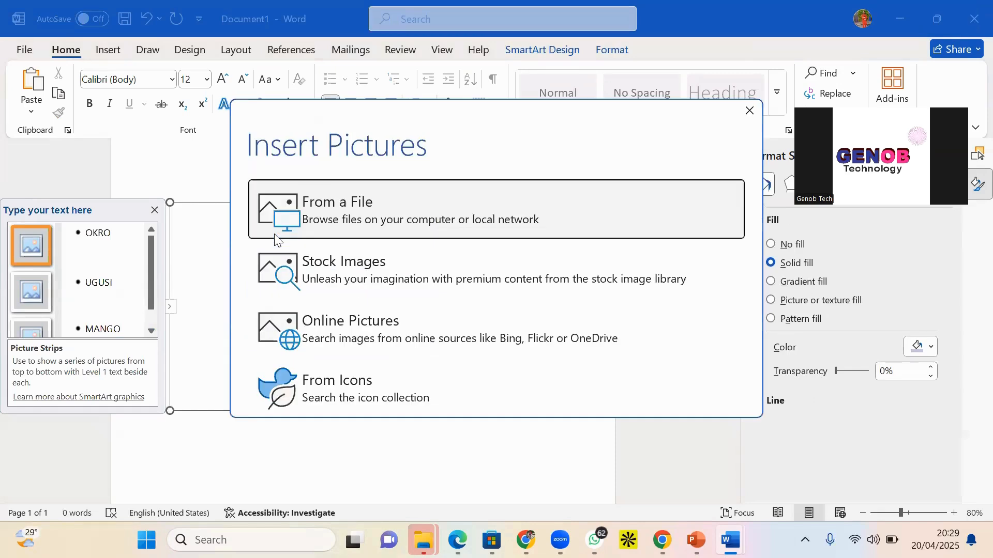
click(398, 331)
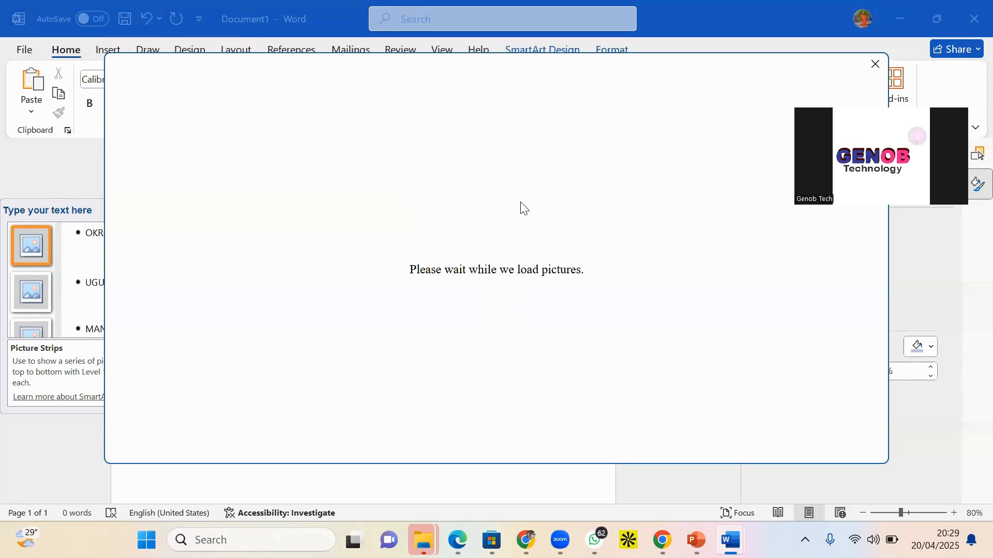
click(878, 72)
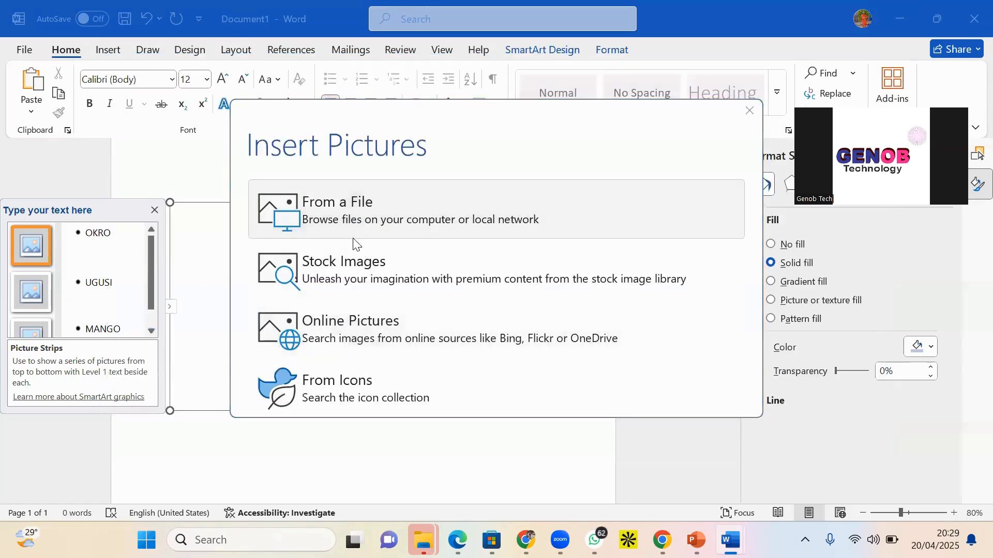
- Insert the computer mouse picture "download (2)" from the computer's files into the OKRO strip's picture placeholder
click(356, 234)
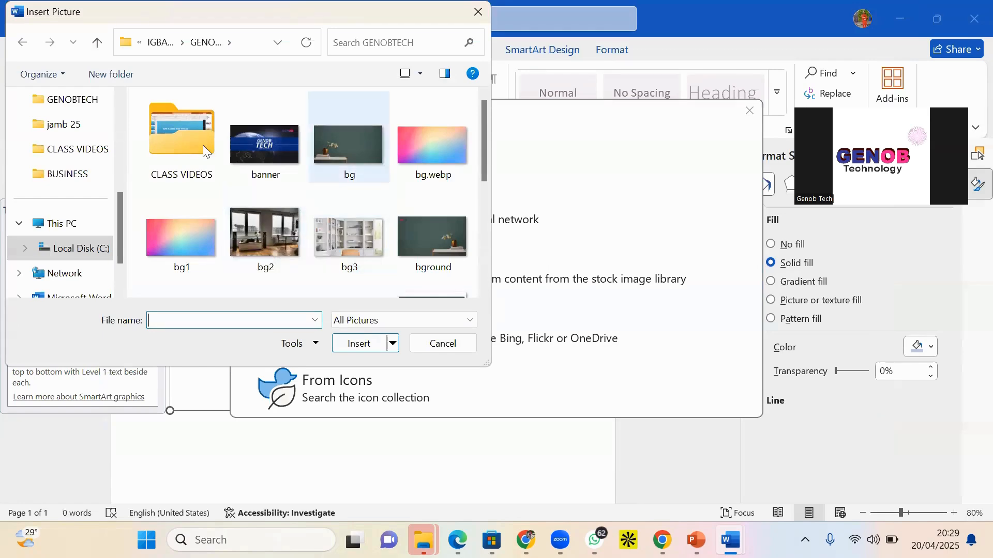
scroll(289, 202, down, 3)
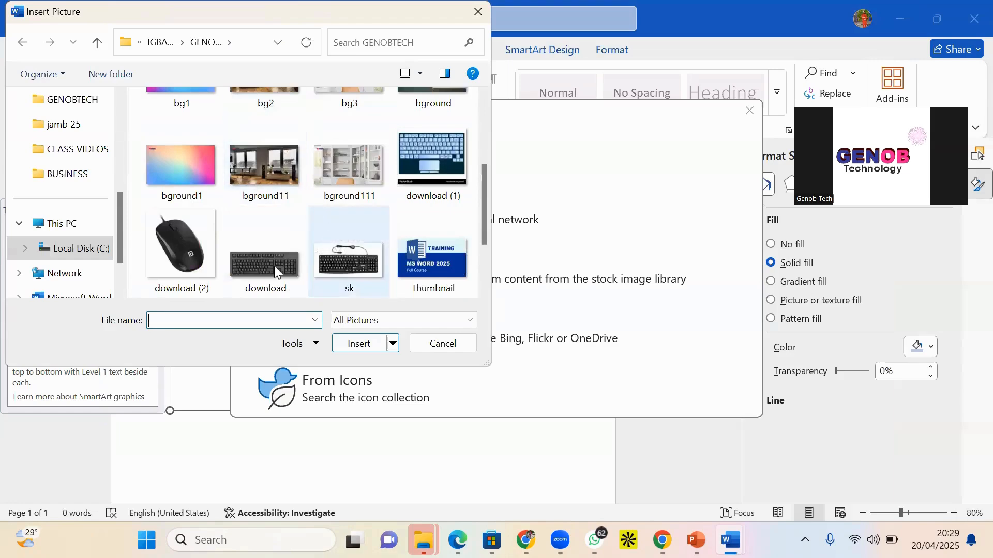
click(183, 253)
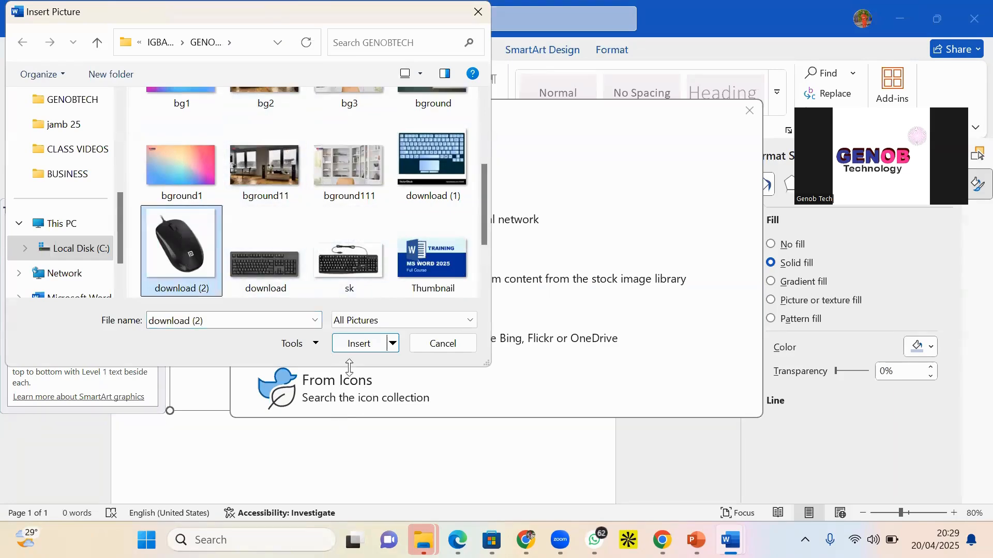
click(364, 344)
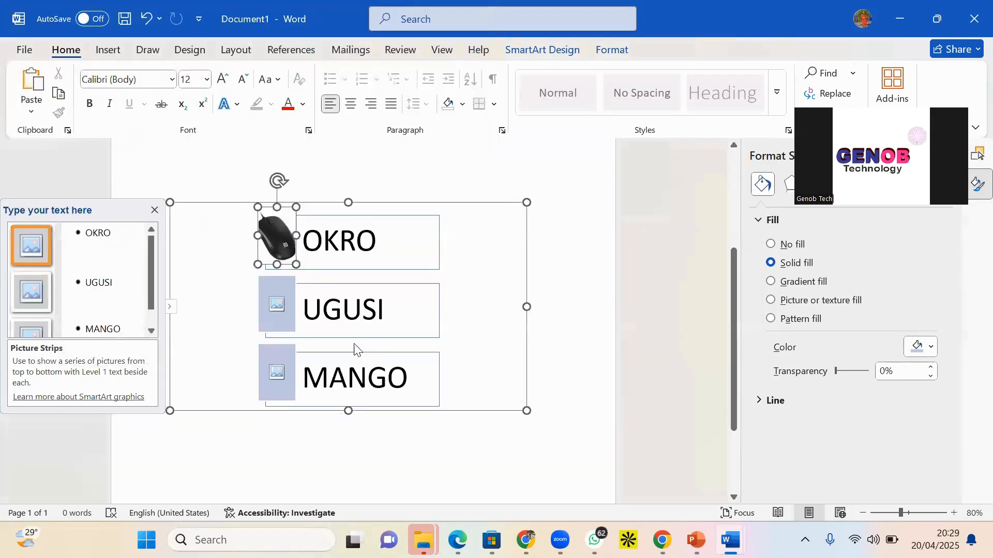
- Replace the text OKRO in the first SmartArt strip with MOUSE
double_click(335, 242)
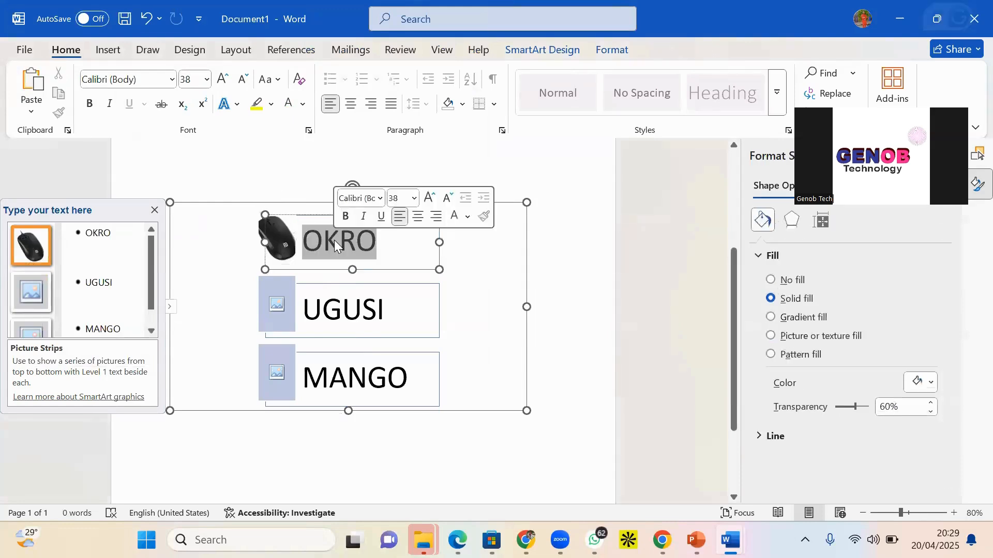
text(M)
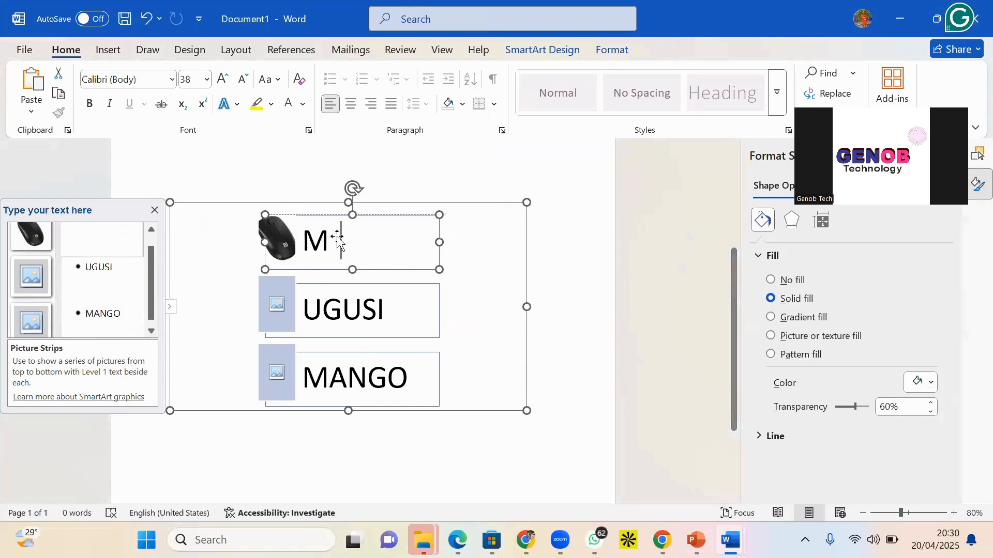
text(OUSE)
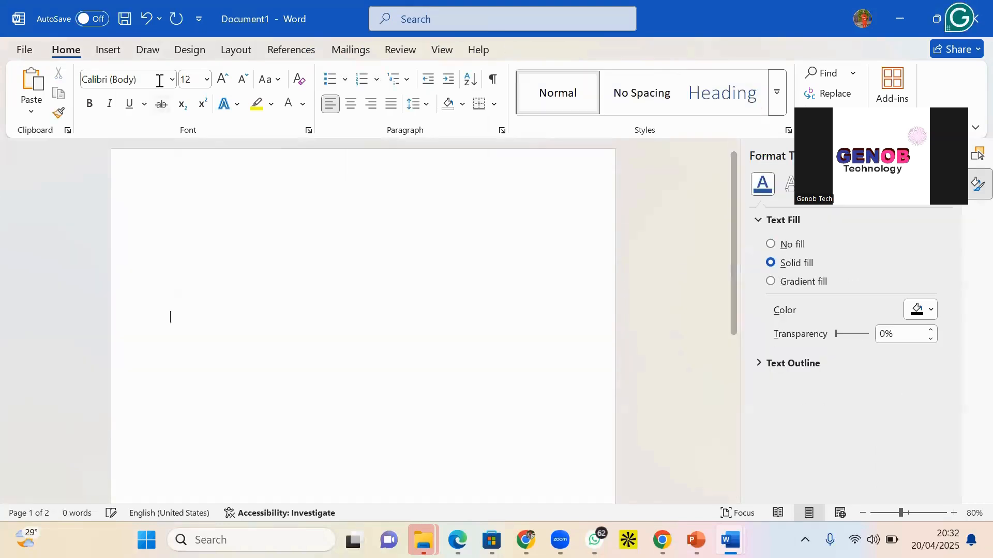
- Insert a Picture Accent Process SmartArt graphic from the Process category into the blank page
click(117, 48)
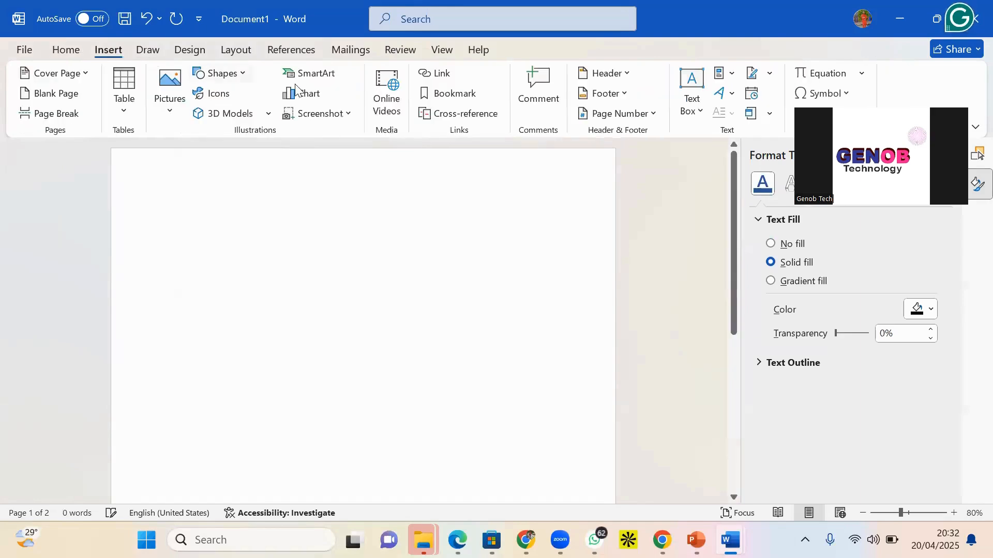
click(331, 76)
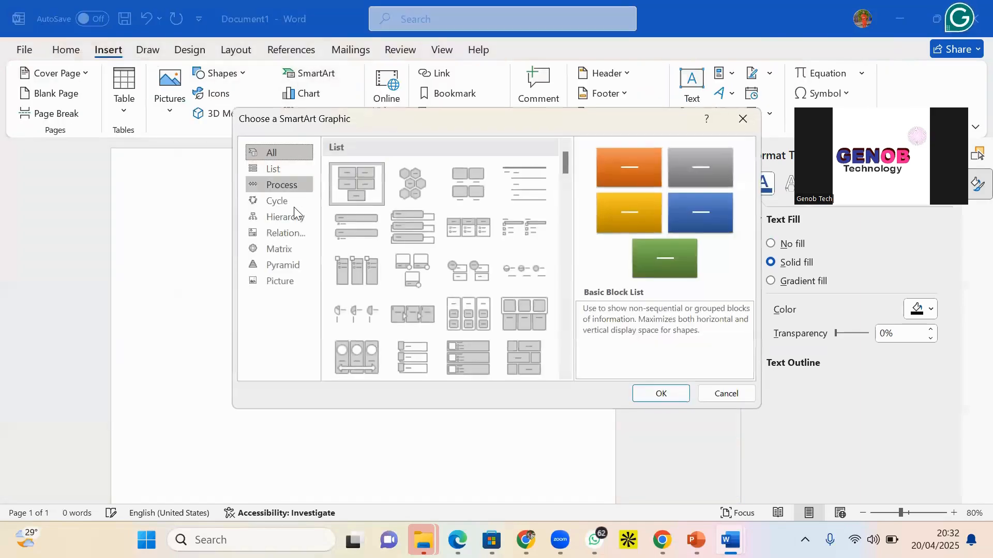
click(289, 187)
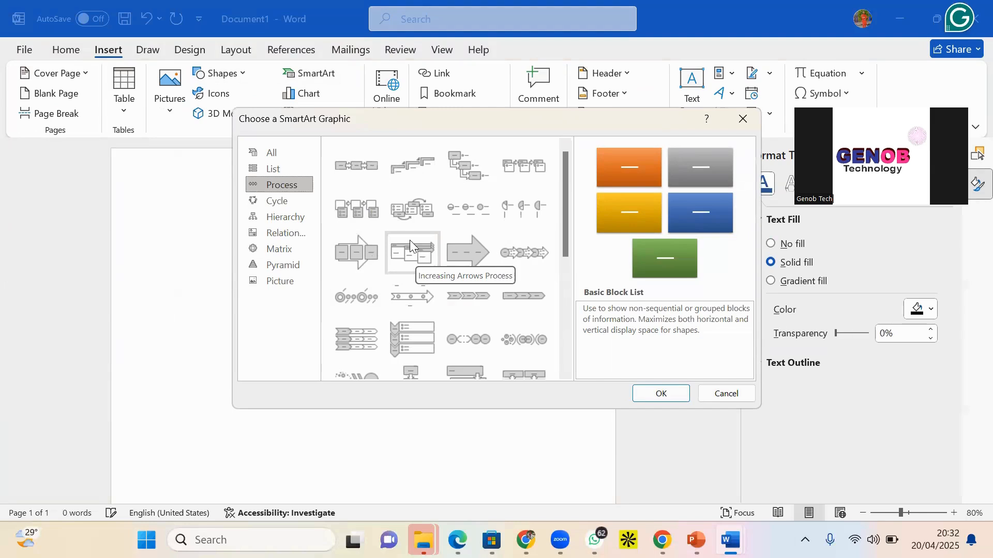
click(353, 211)
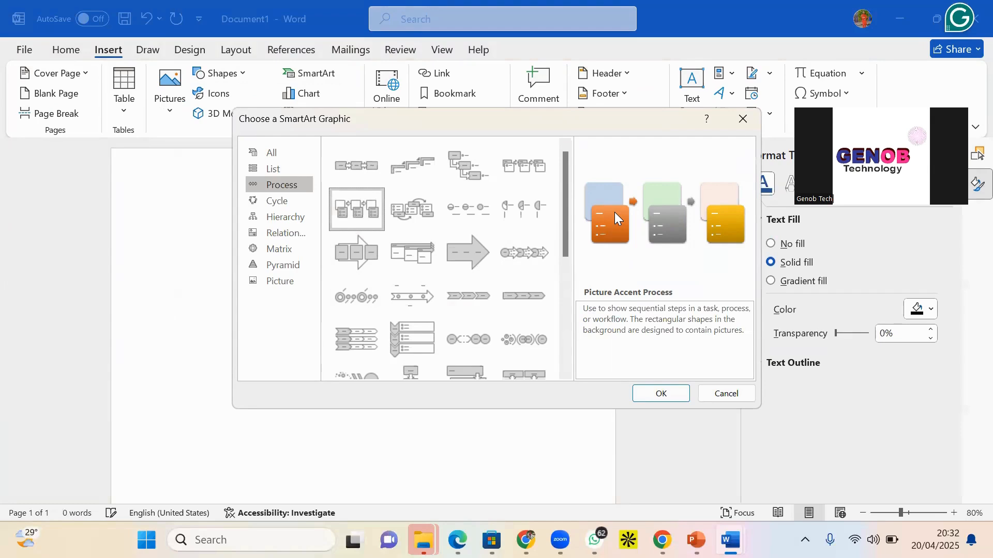
click(640, 398)
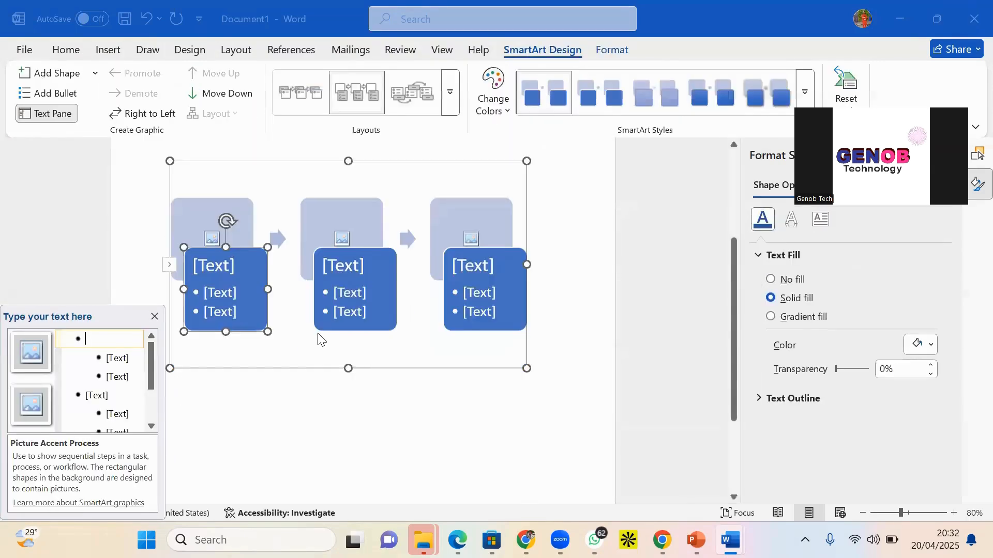
- Fill the first picture placeholder of the process graphic with the "bground" picture from the computer's files
click(204, 239)
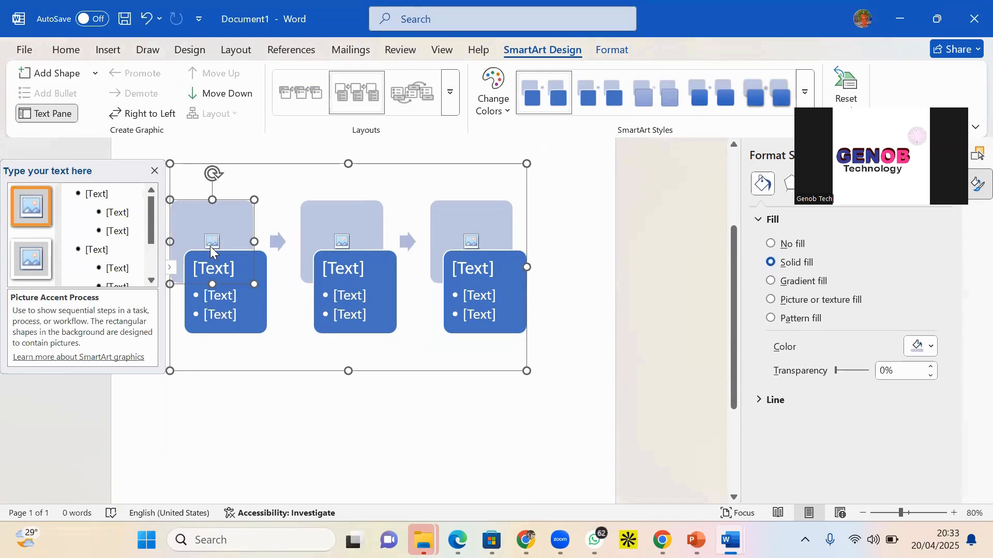
click(211, 244)
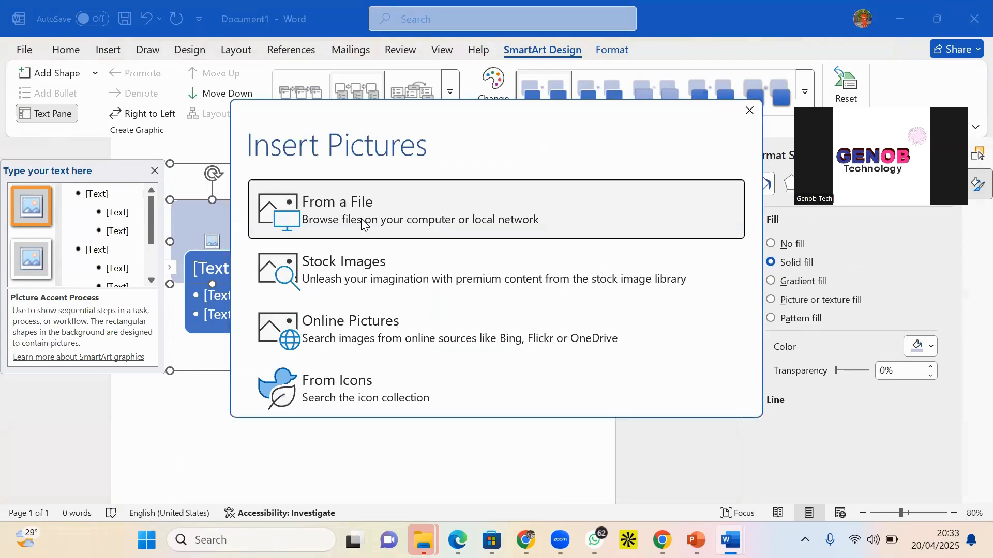
click(362, 221)
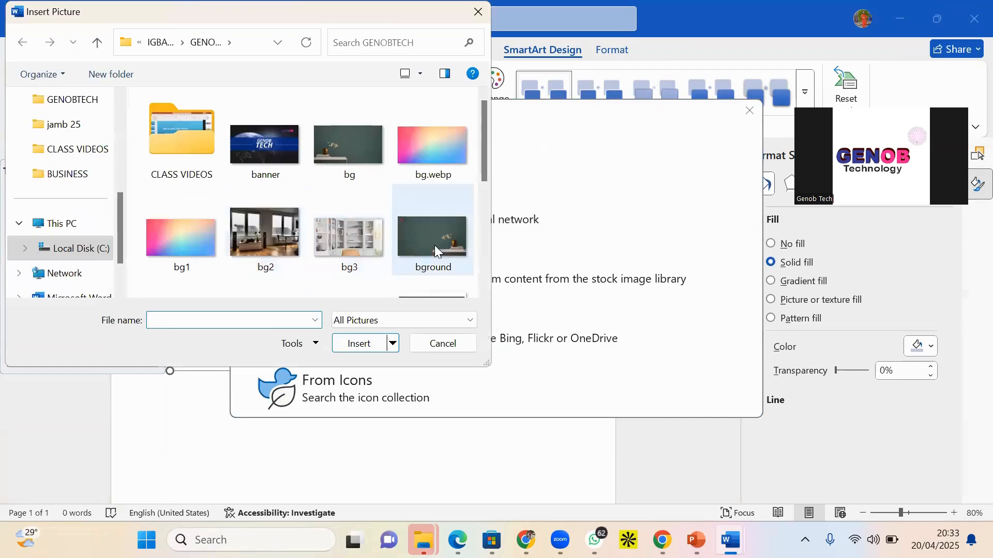
click(435, 246)
click(346, 349)
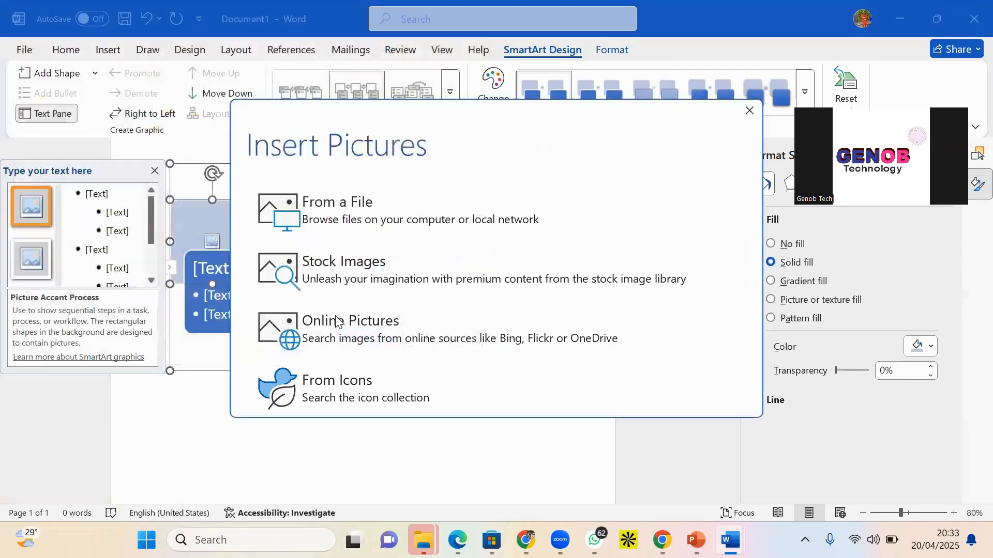
- Enter SALT as the heading of the first box in the process graphic
click(238, 278)
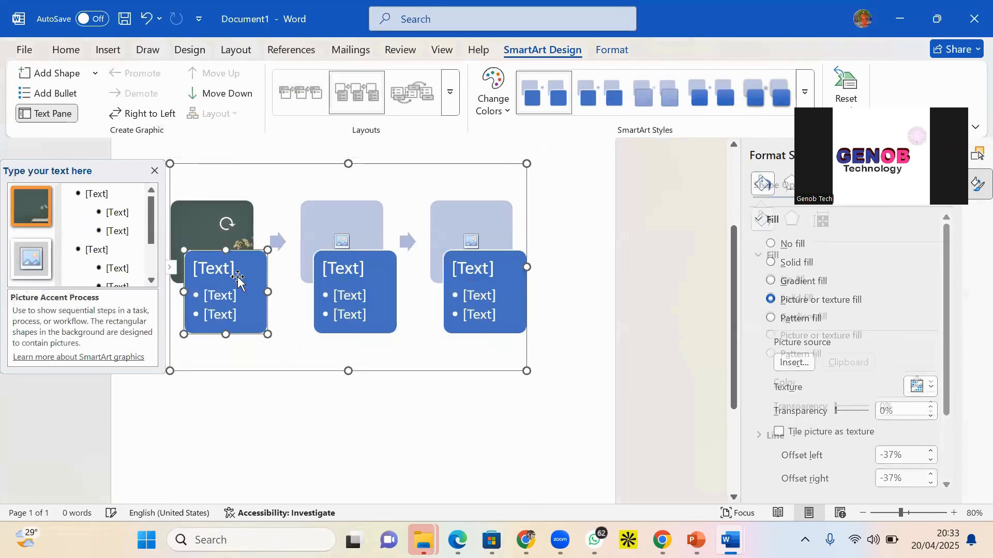
click(241, 271)
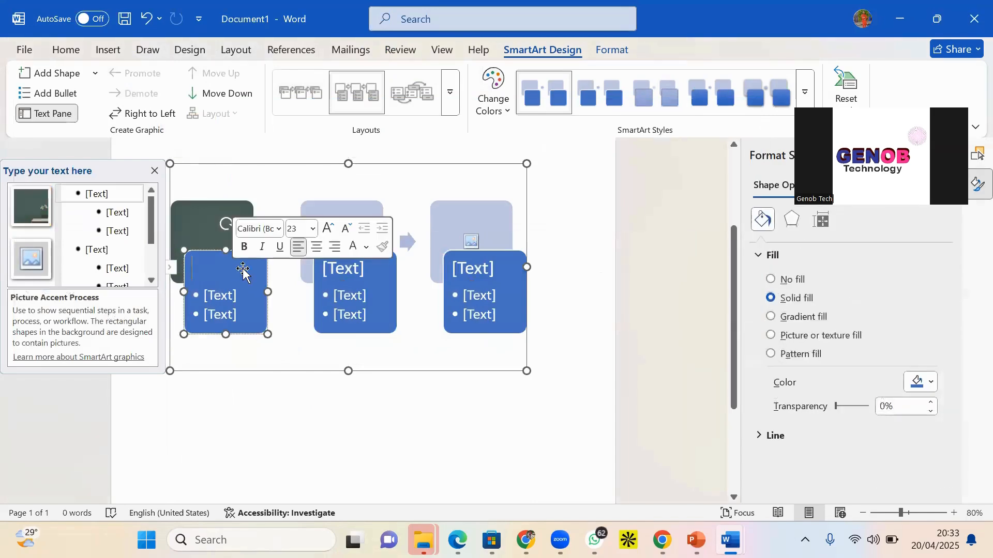
text(S)
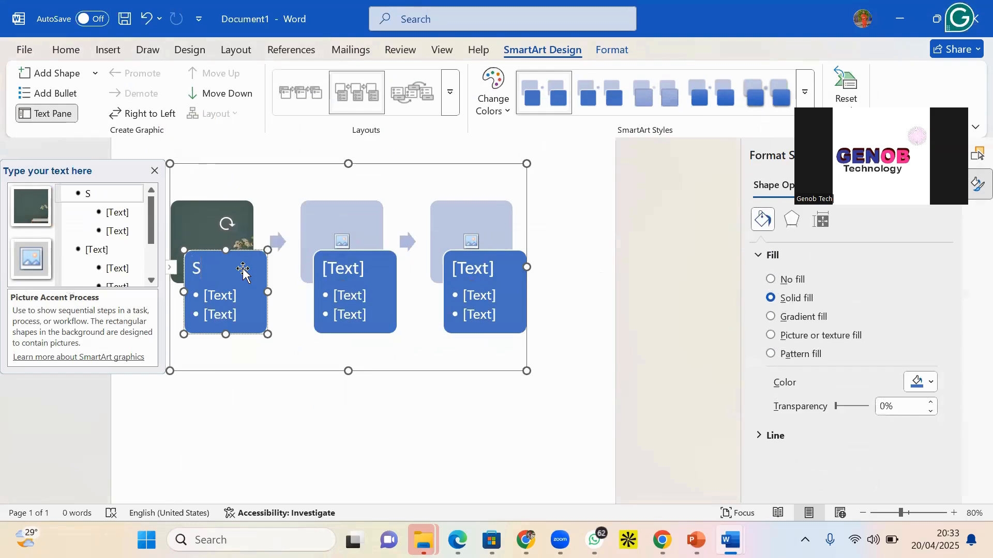
key(BackSpace)
text(SO)
key(BackSpace)
text(AL)
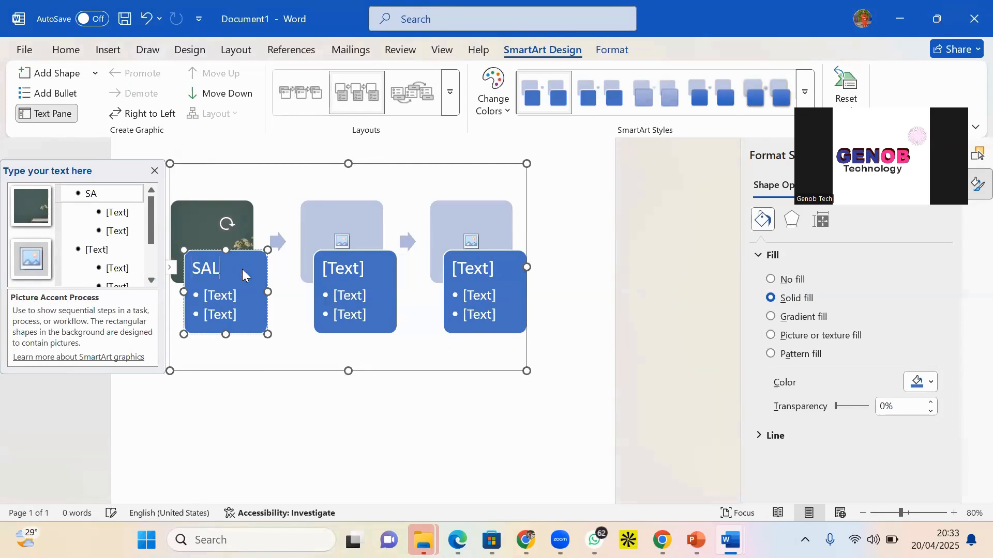
text(T)
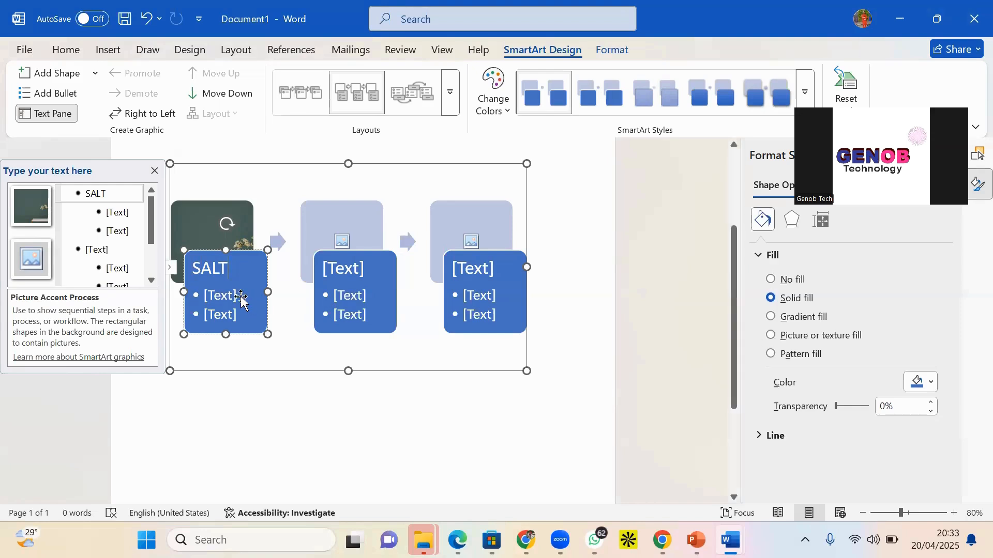
- Fill the two bullets under SALT with SUGAR and WATER
click(234, 292)
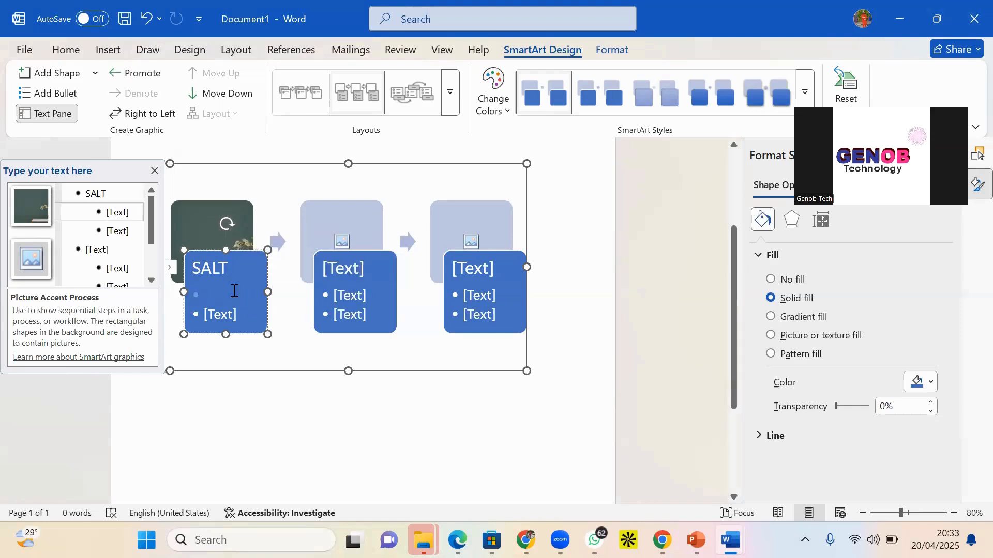
text(SUGA)
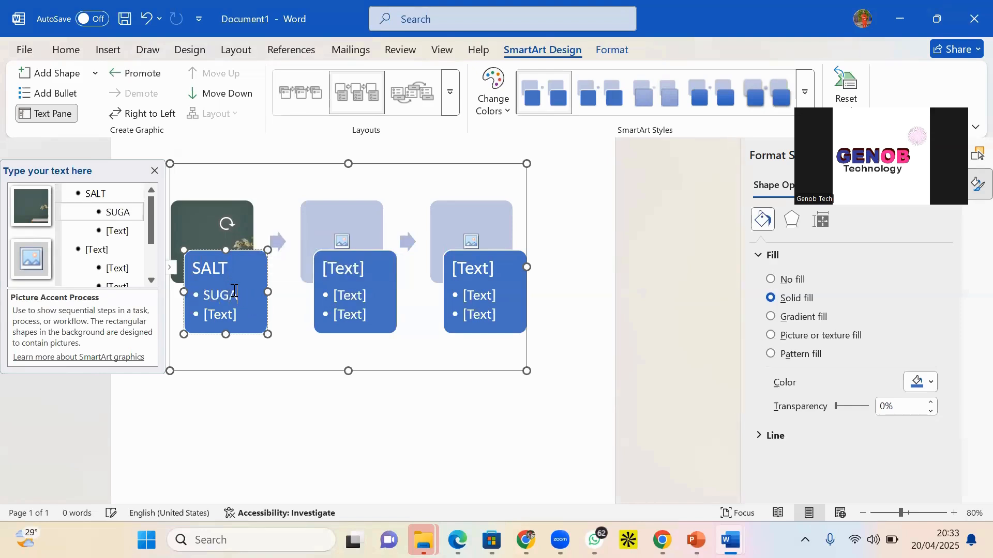
text(R)
click(214, 315)
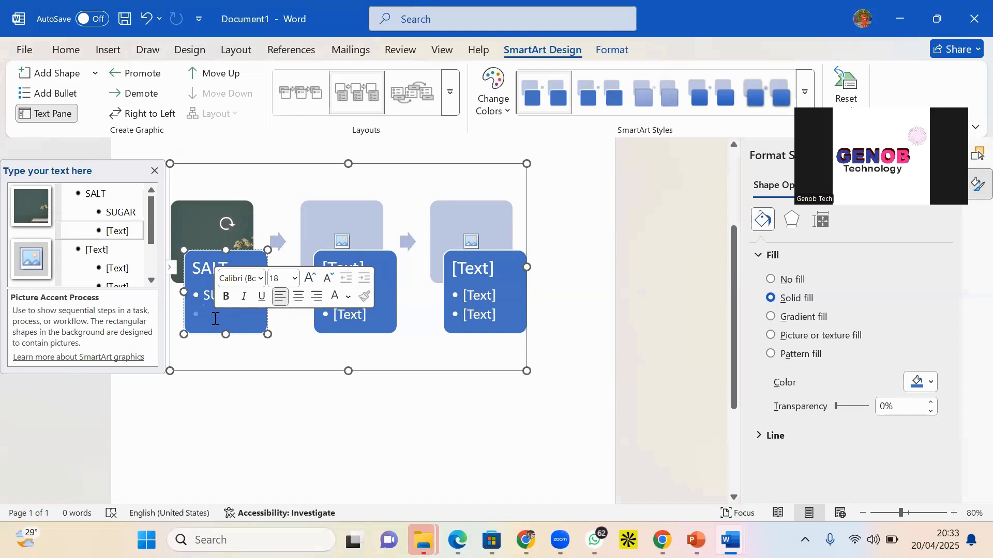
text(WATER)
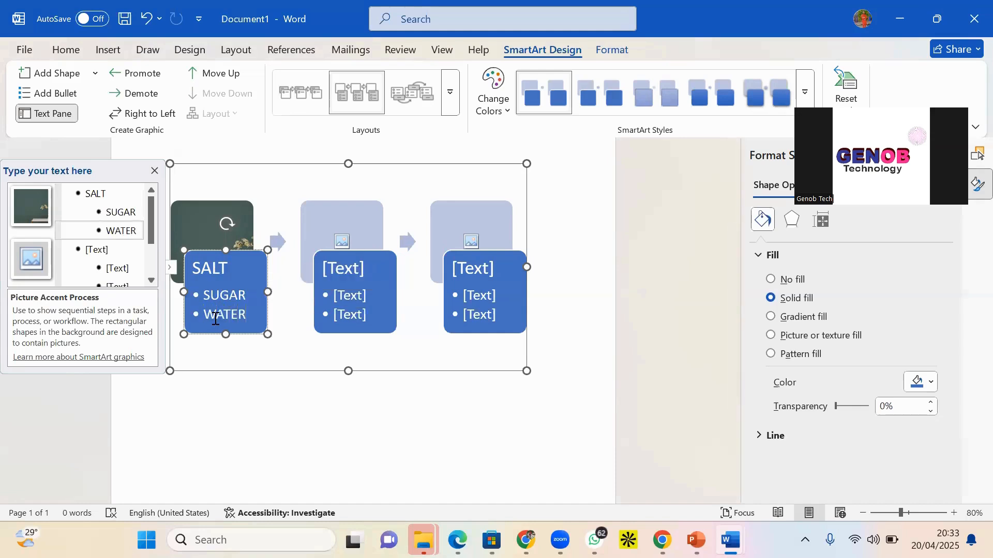
- Insert the "bg1" picture from the computer's files into the second picture placeholder of the process graphic
click(343, 241)
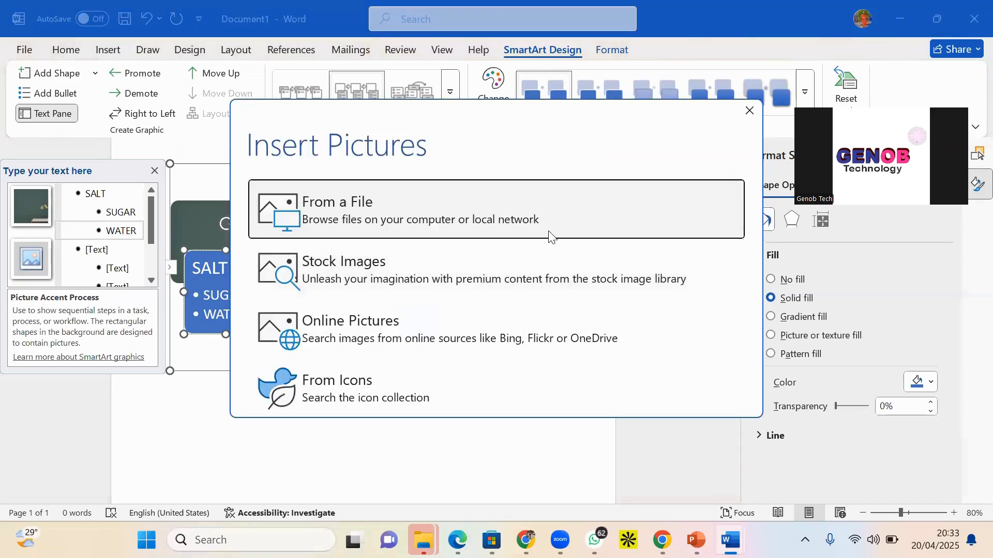
click(370, 207)
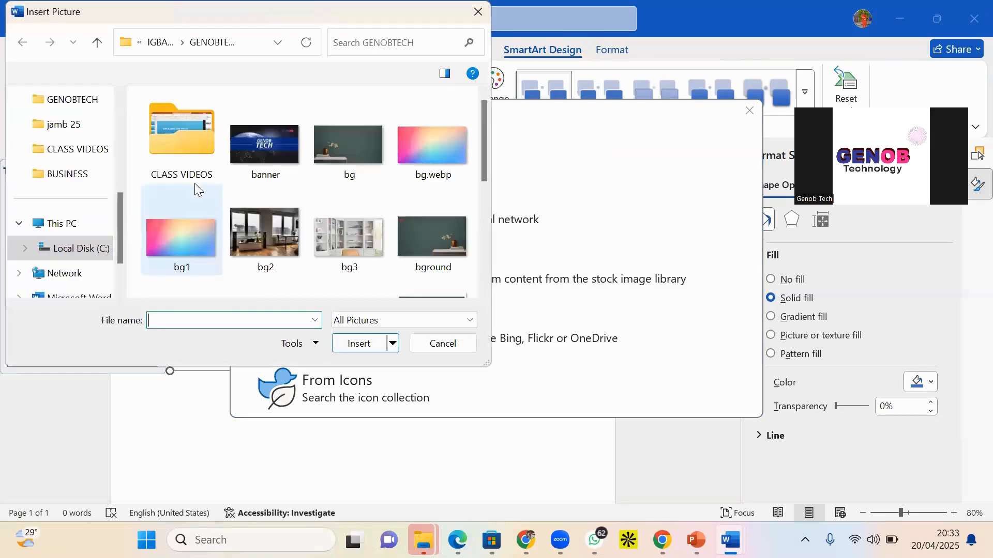
click(206, 236)
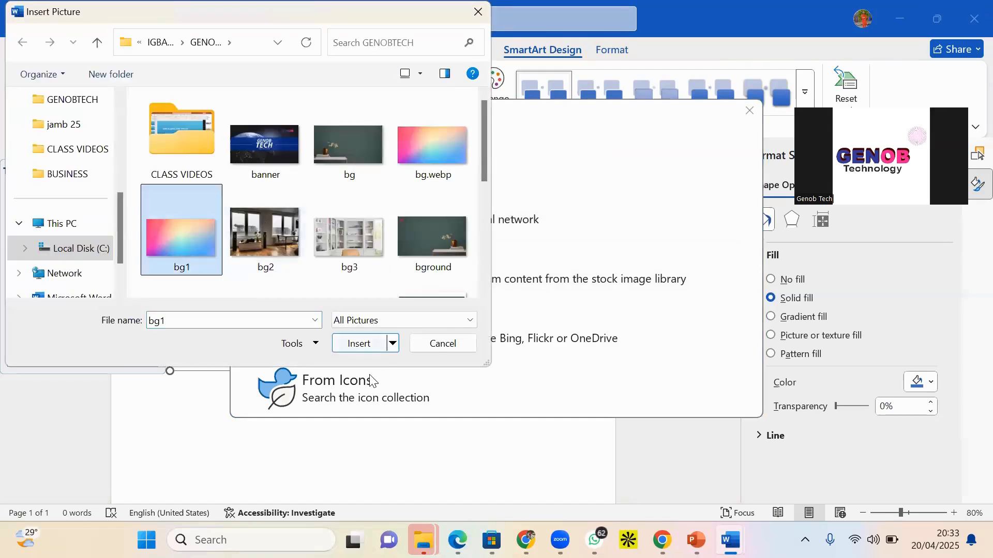
click(362, 345)
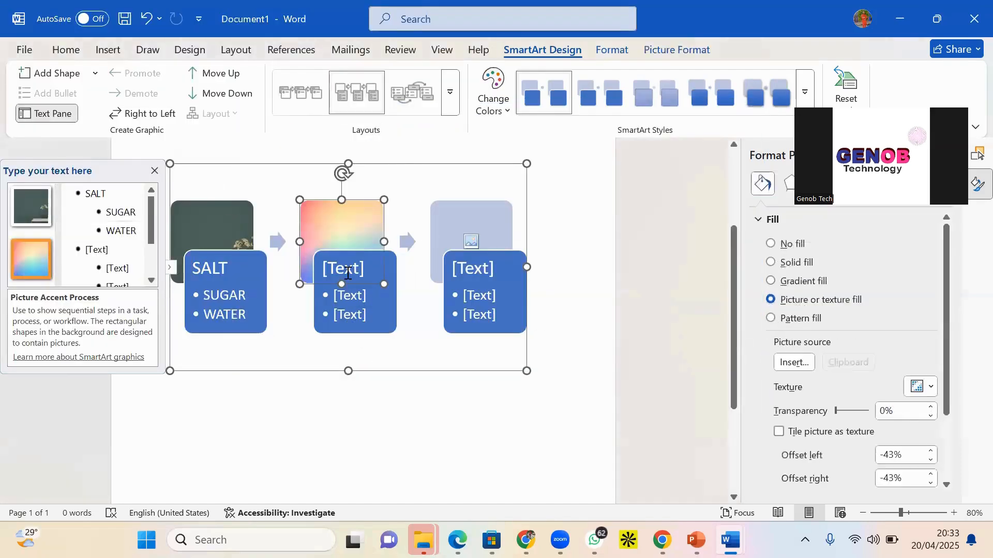
- Remove the two bullet placeholders from the second box and enter STEARING as its only text
click(357, 290)
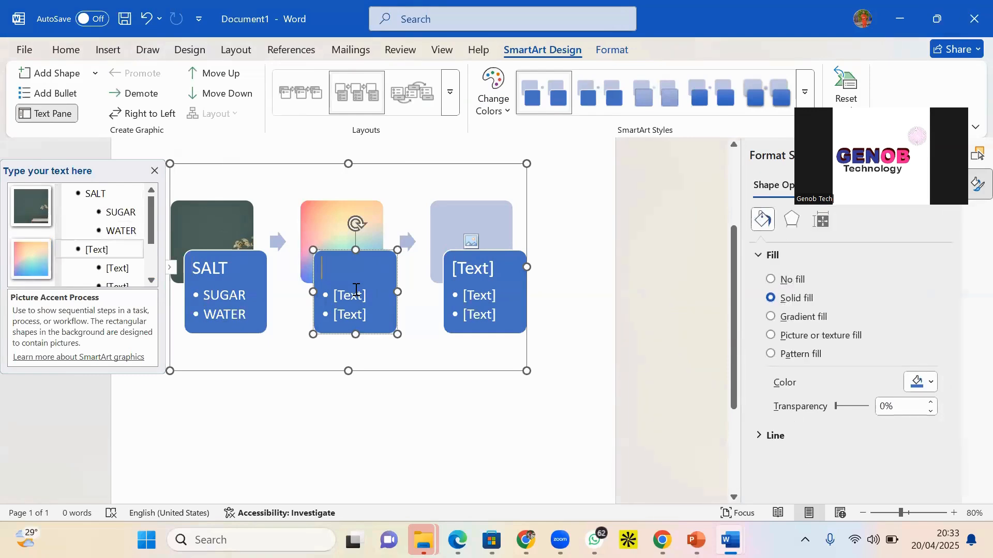
key(Delete)
key(Delete)
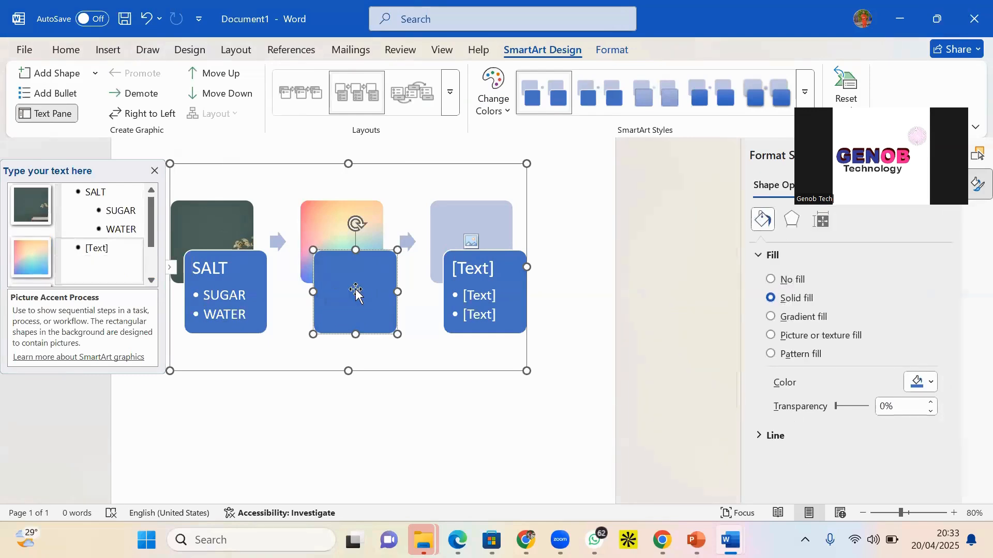
text(ST)
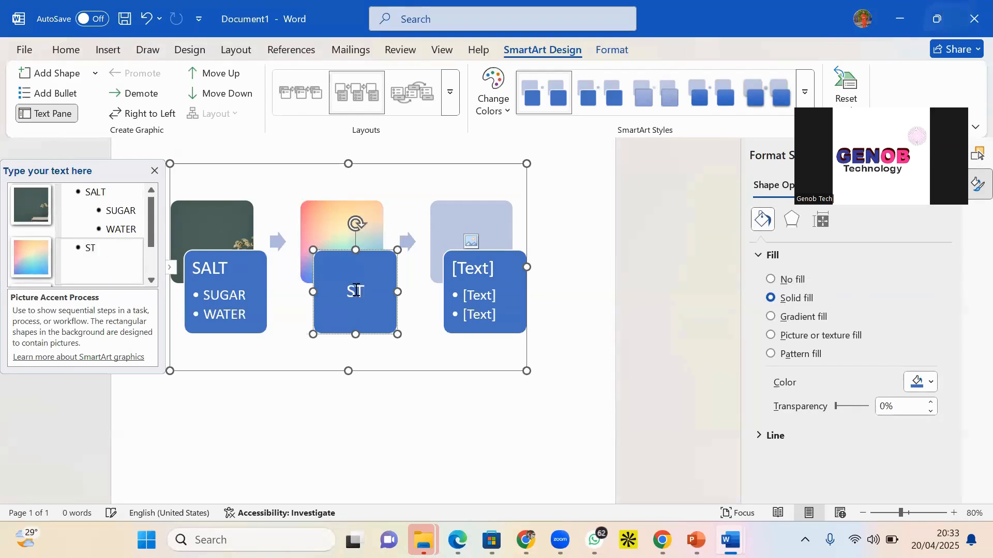
text(AIR)
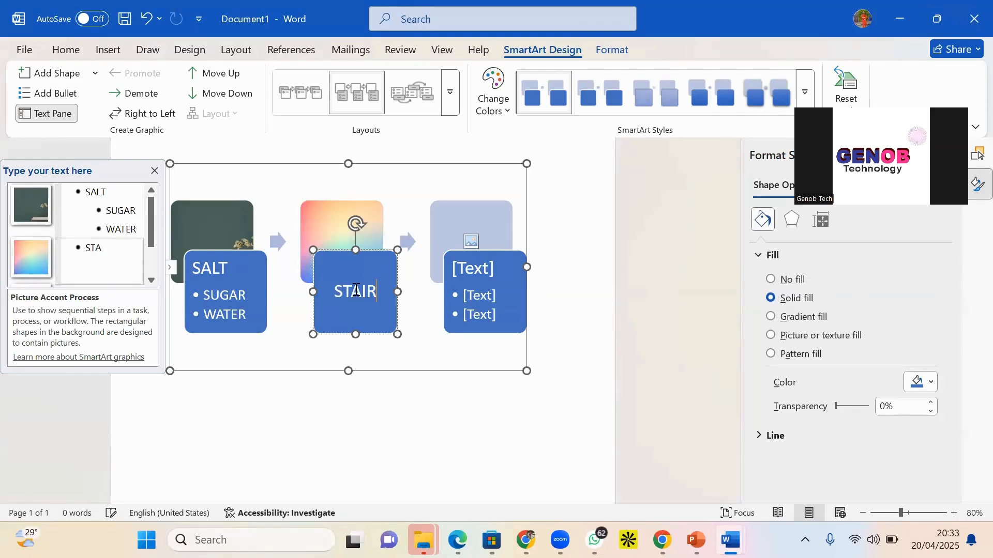
key(BackSpace)
key(BackSpace)
key(BackSpace)
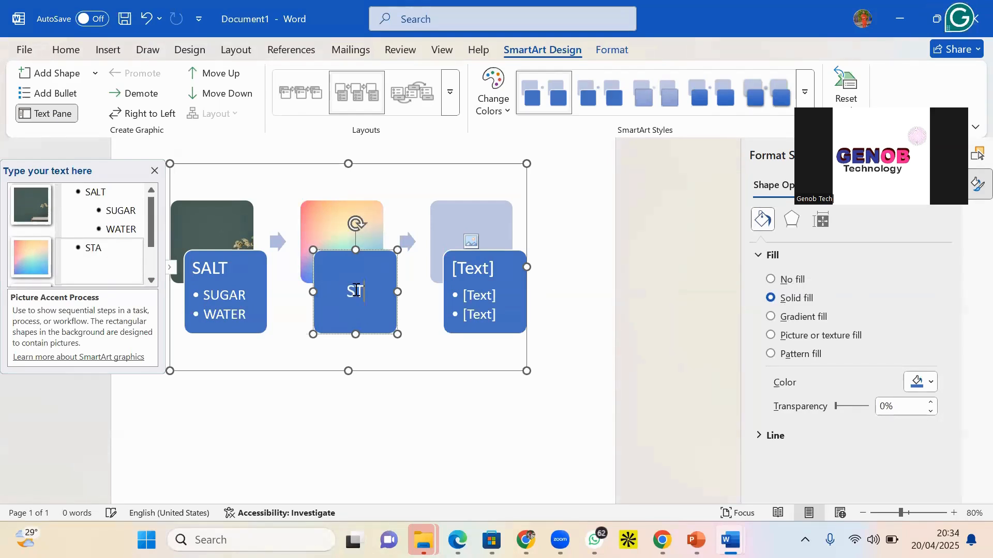
text(EARING)
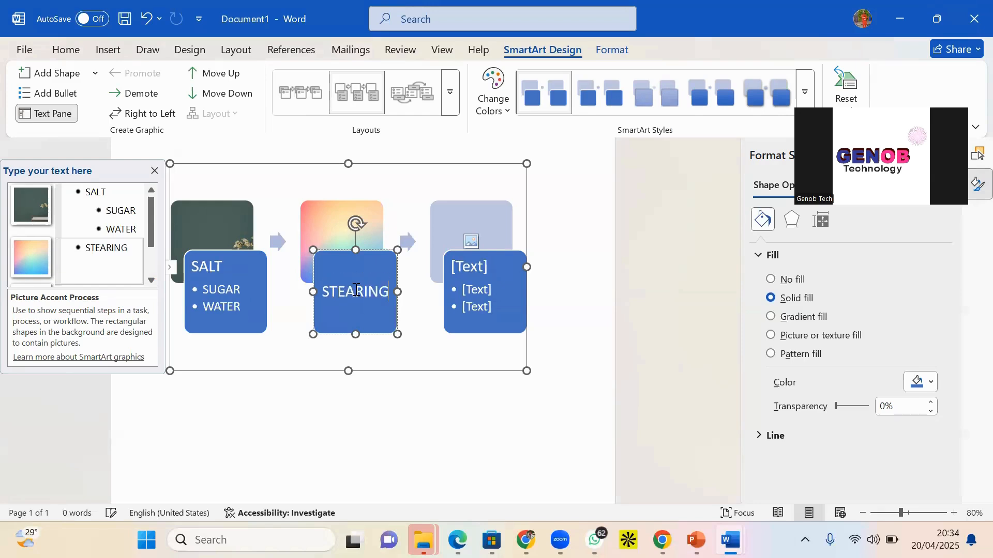
- Replace the text STEARING in the second box with MIXING
click(356, 328)
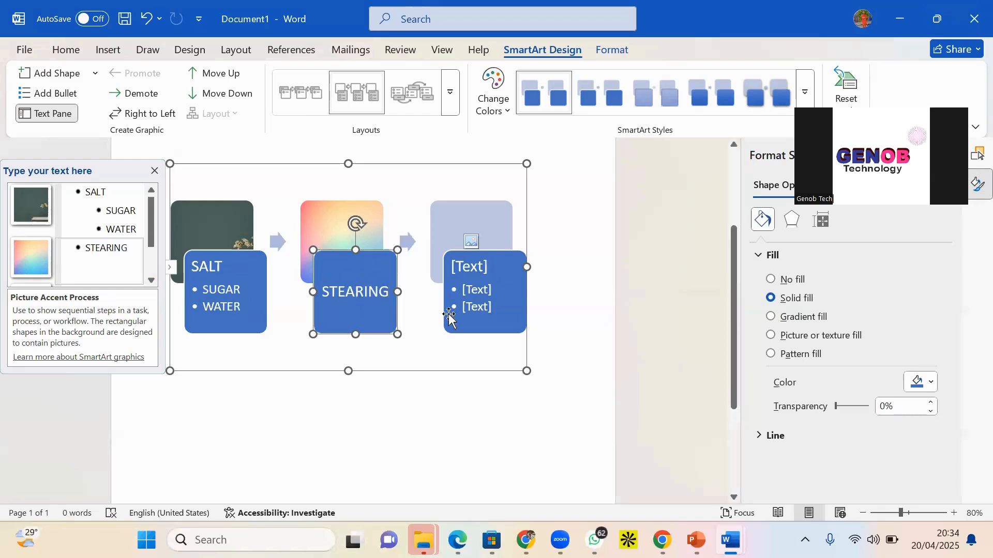
click(467, 286)
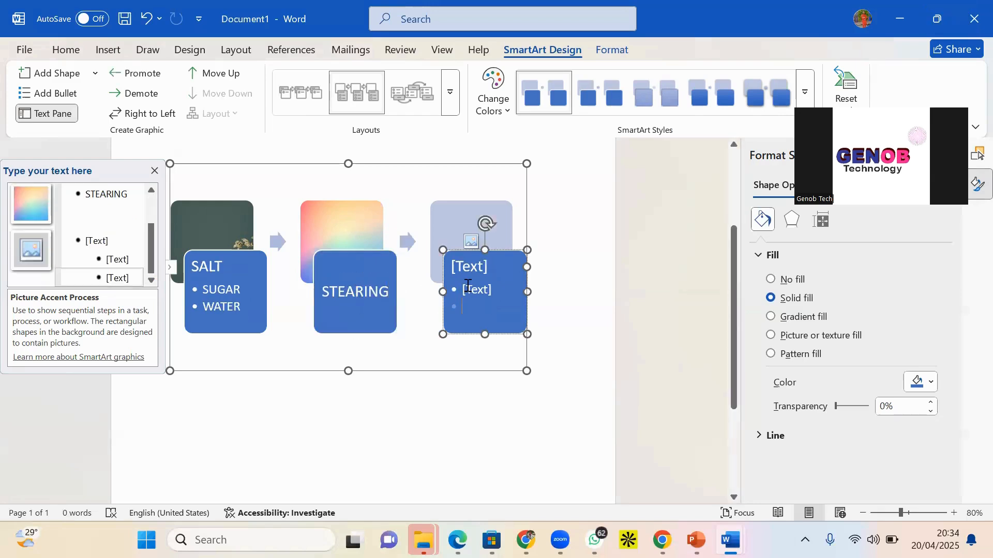
double_click(362, 291)
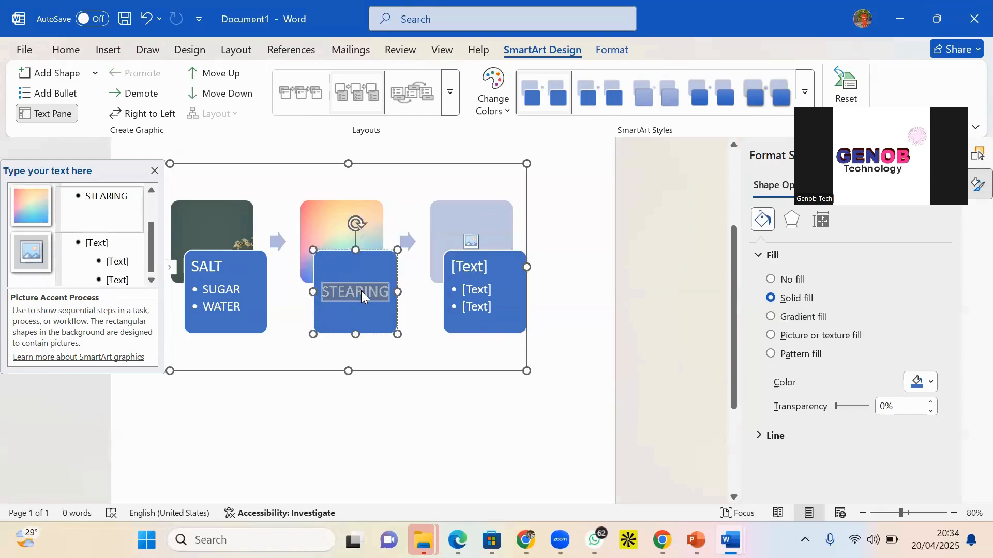
text(MIXING)
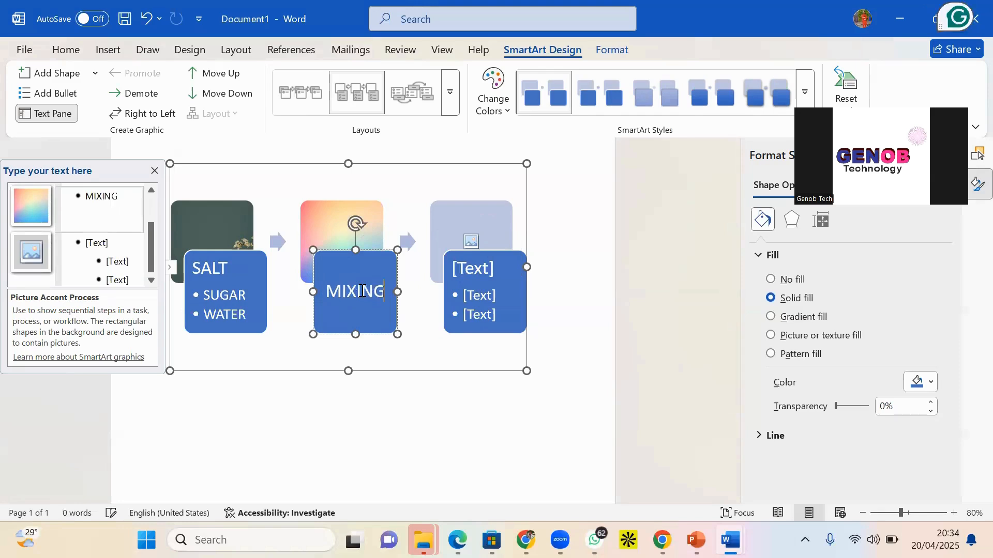
click(482, 278)
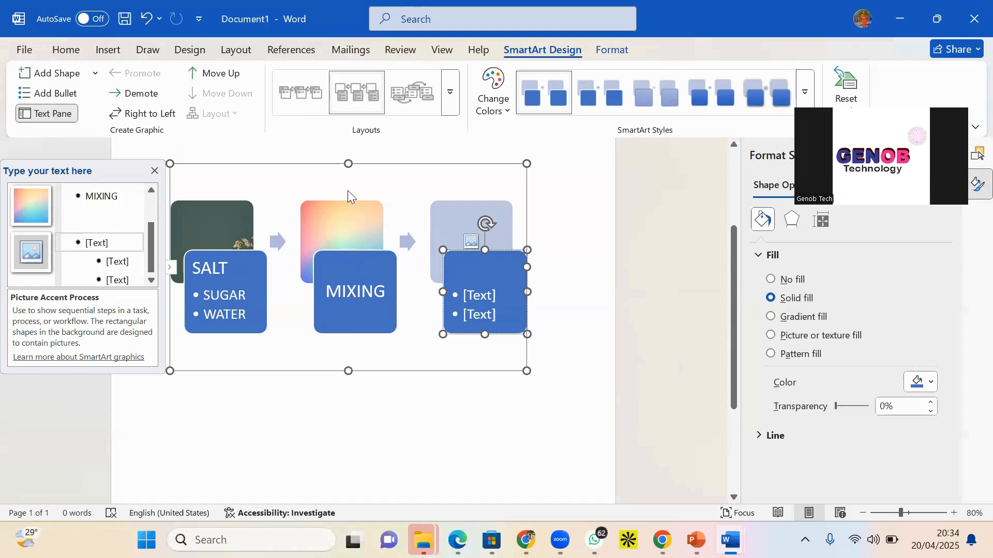
- Try the Alternating Flow layout on the SmartArt graphic and change it to the Vertical Process layout
click(427, 98)
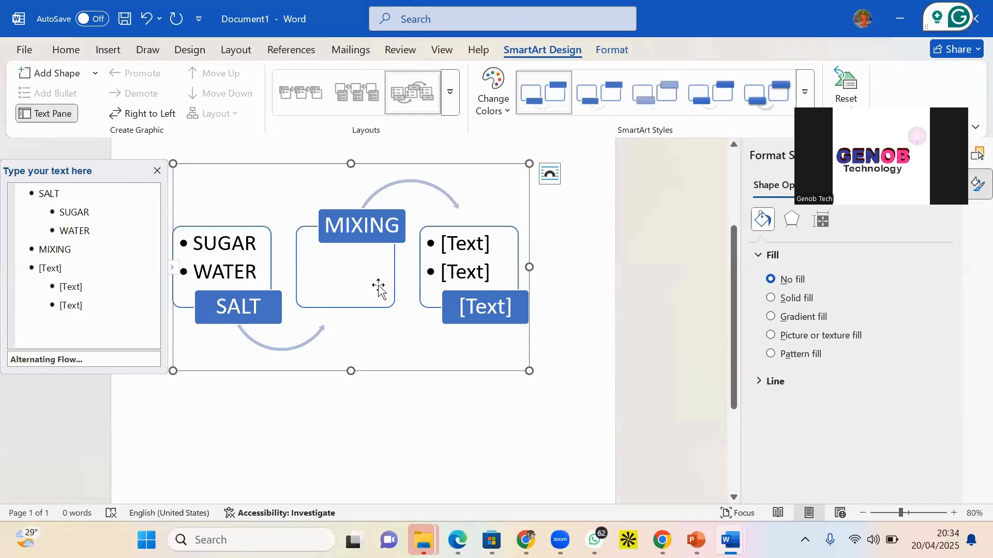
click(451, 93)
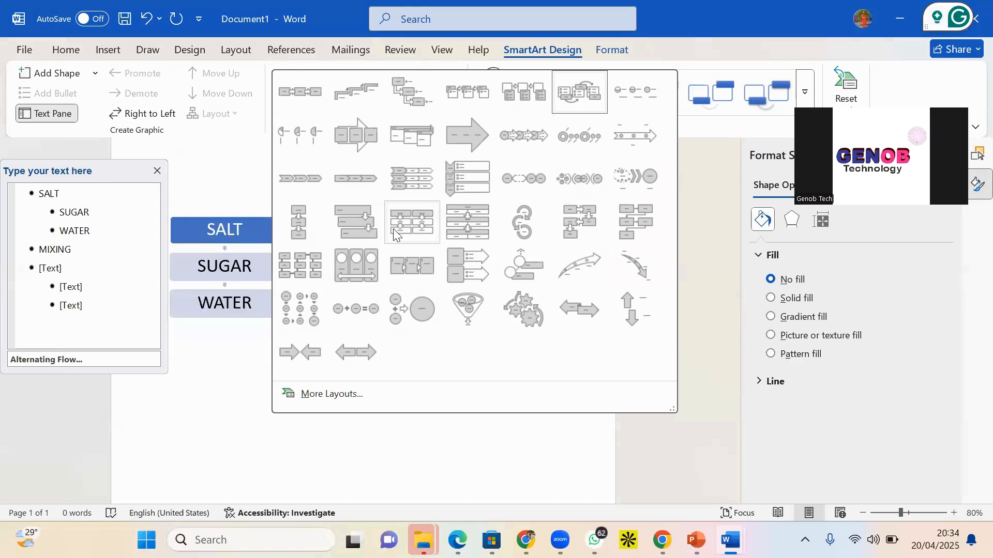
click(301, 223)
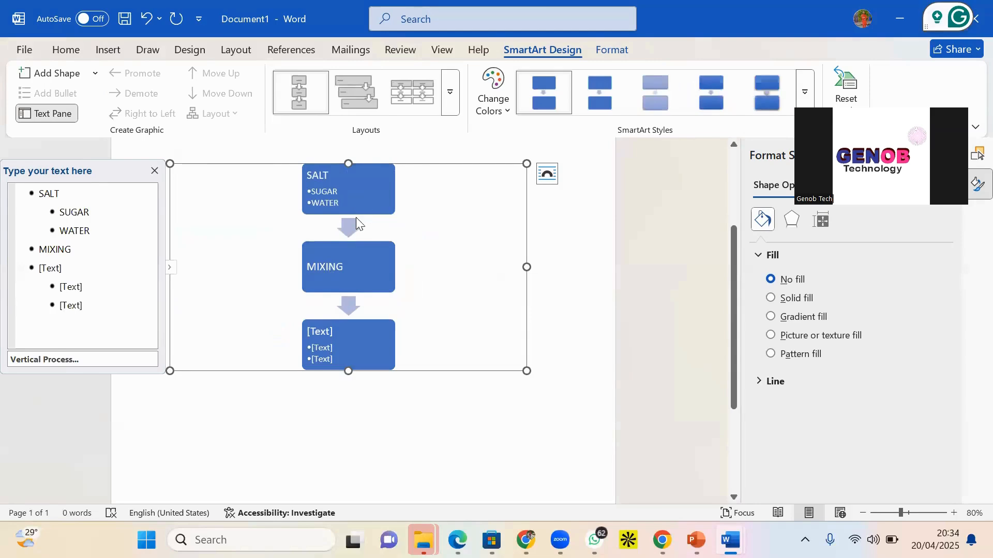
click(355, 197)
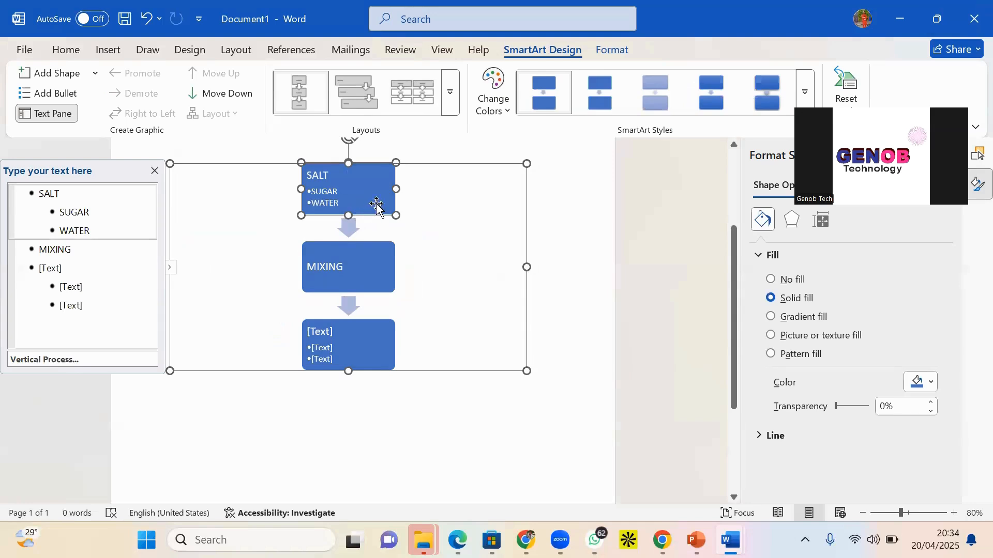
click(358, 181)
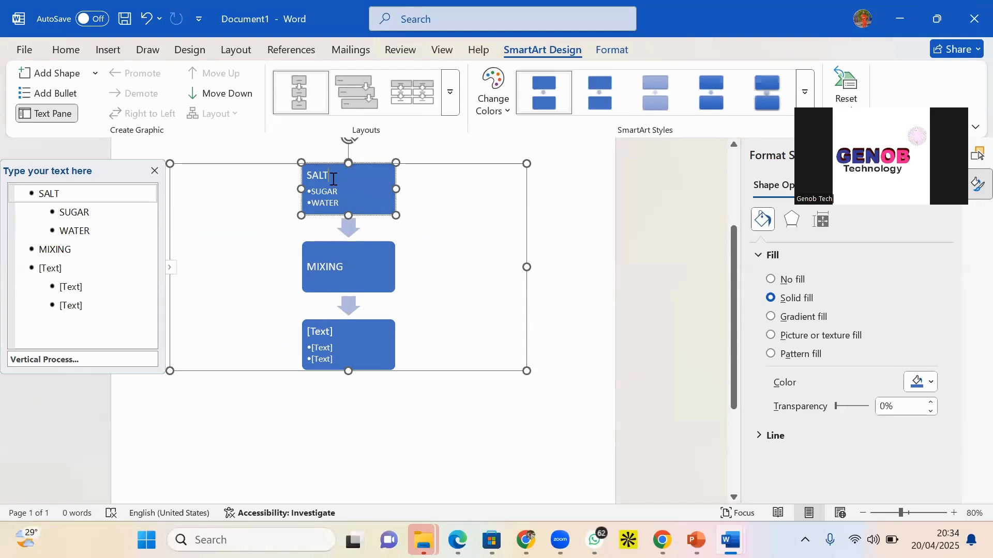
click(334, 267)
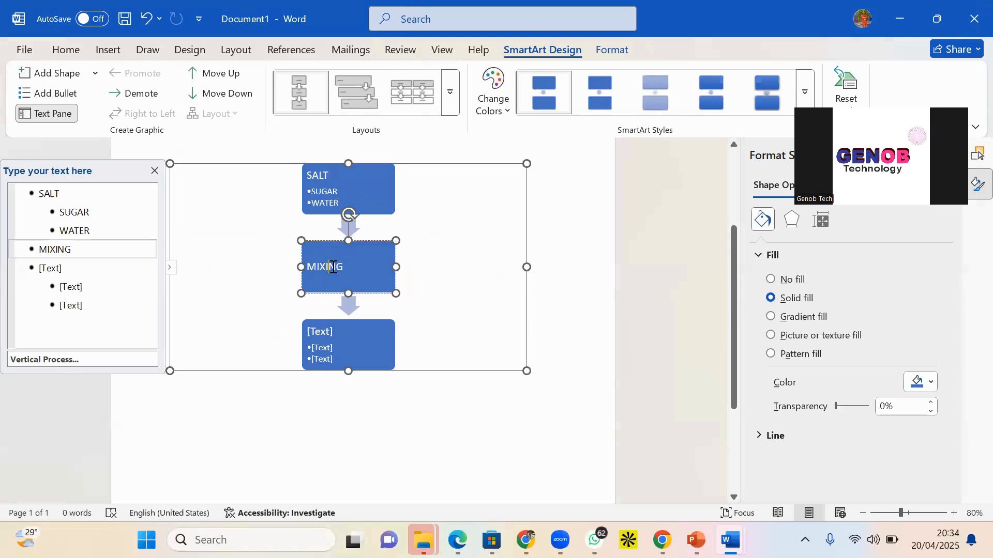
click(332, 349)
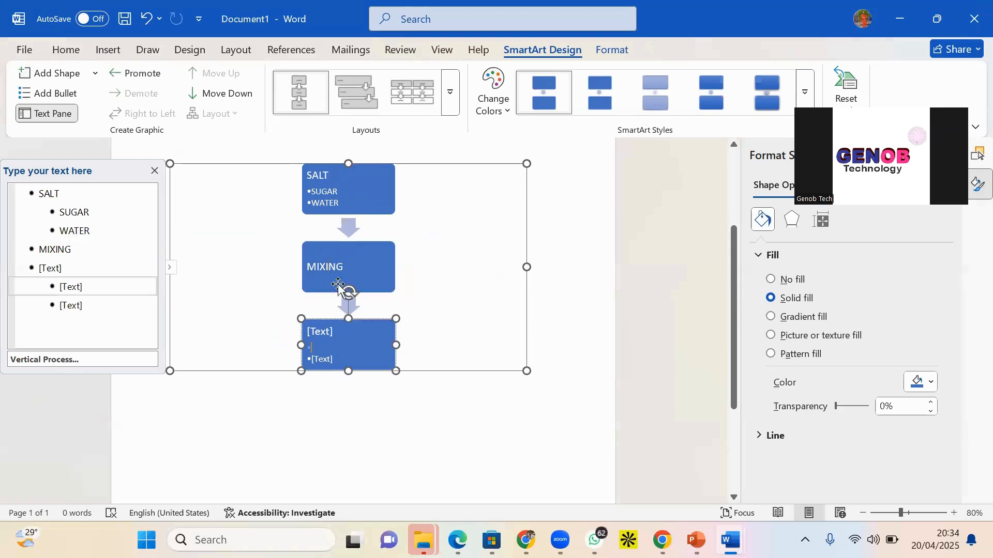
- Delete the Vertical Process graphic and insert a Text Cycle SmartArt graphic in its place
click(527, 372)
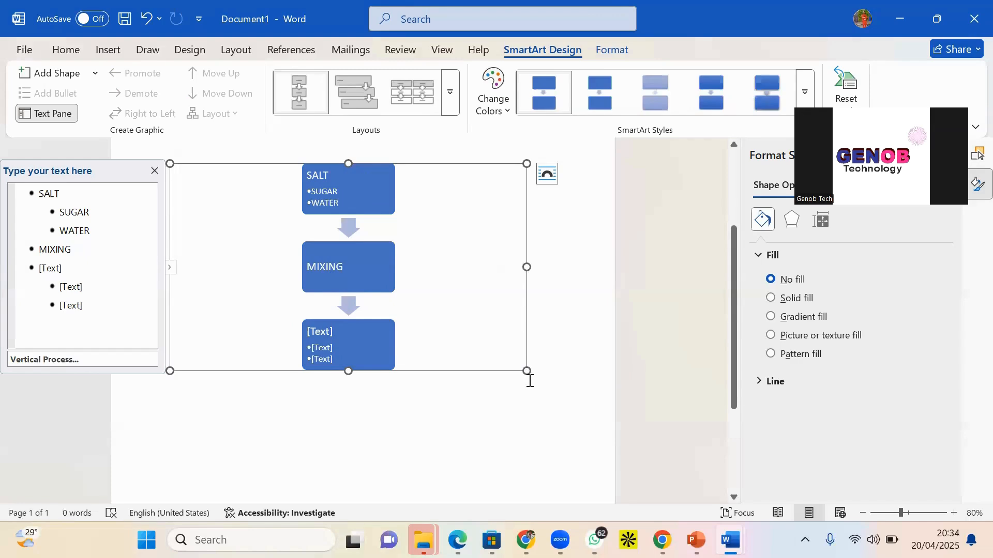
key(Delete)
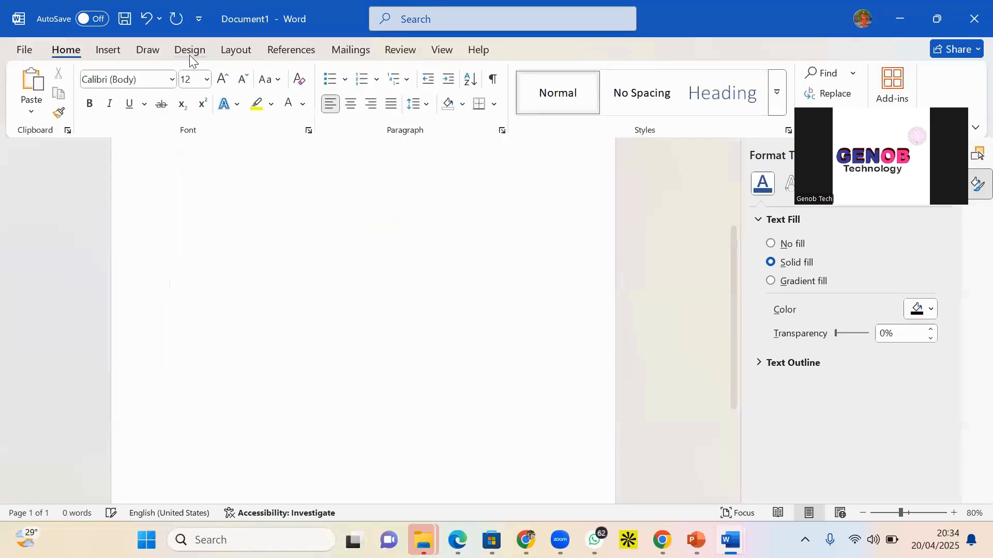
click(107, 52)
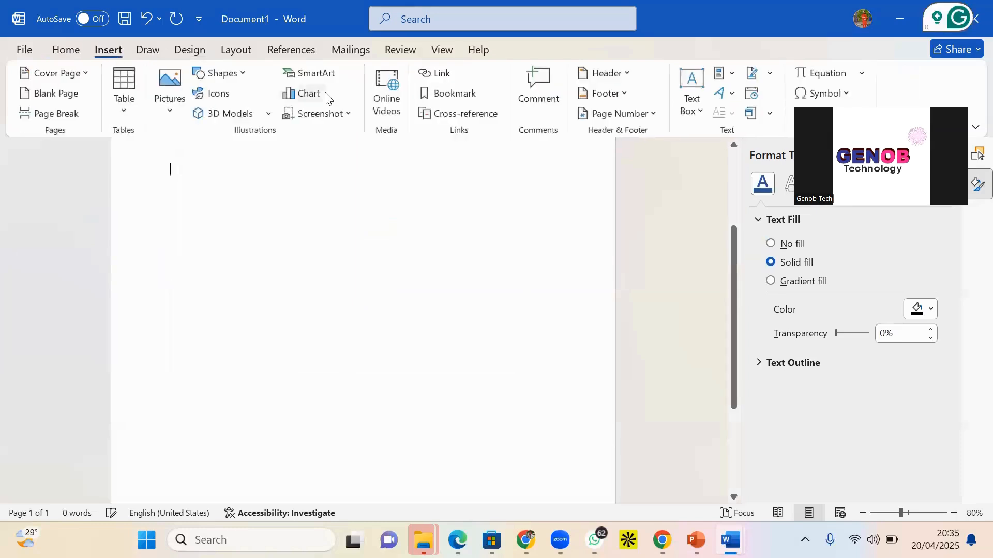
click(318, 73)
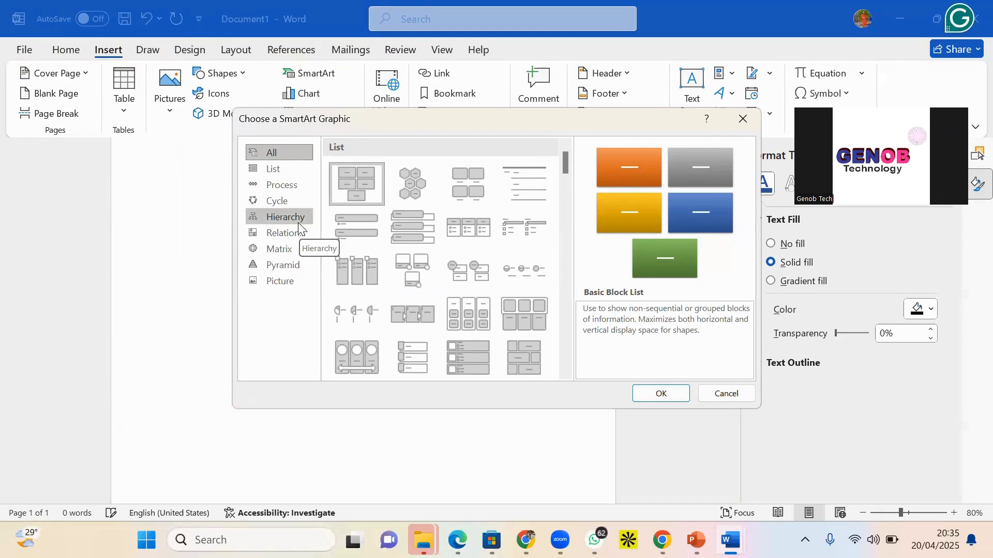
click(293, 201)
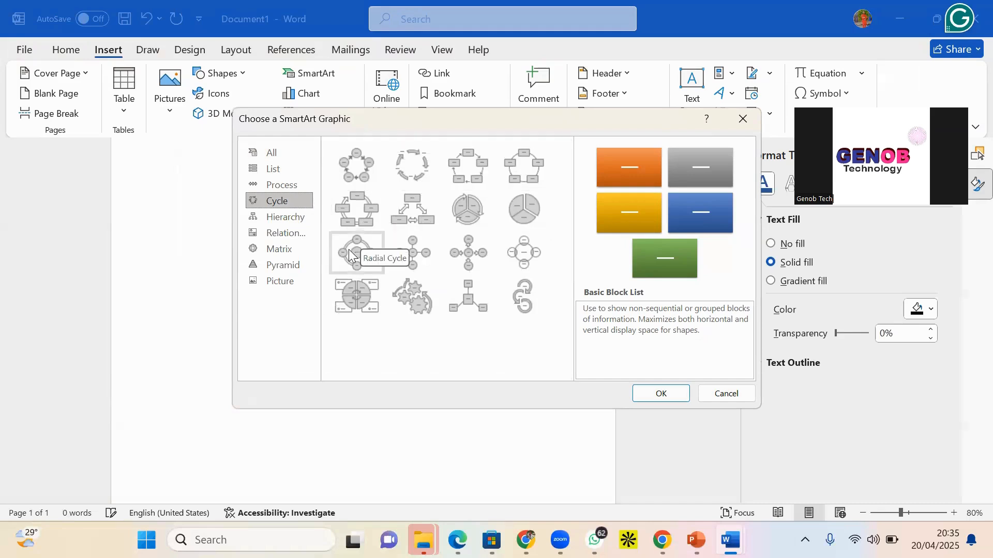
click(412, 165)
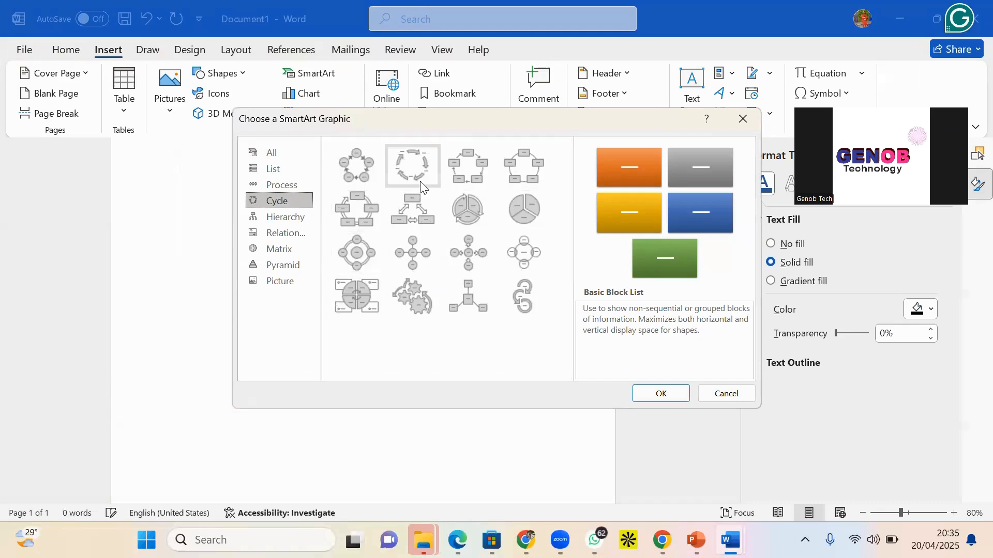
click(661, 394)
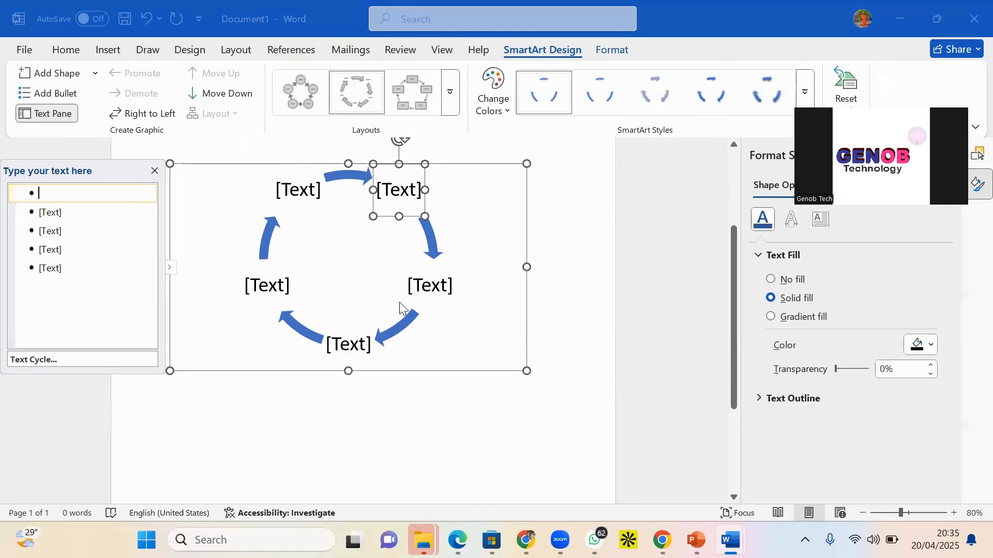
- Set the fifth text of the cycle graphic, at the start of the top arrow, to FERTILIZATION
double_click(295, 223)
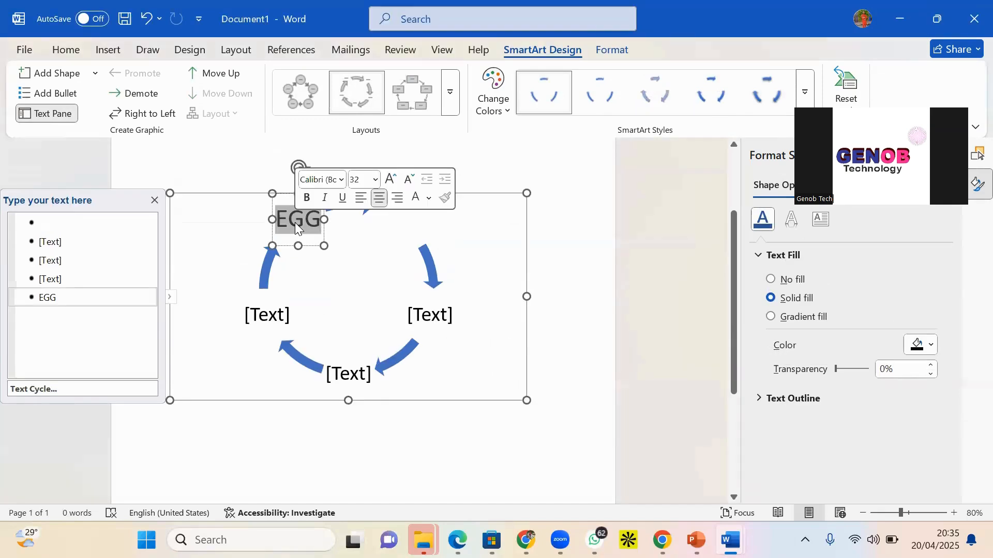
text(ADU)
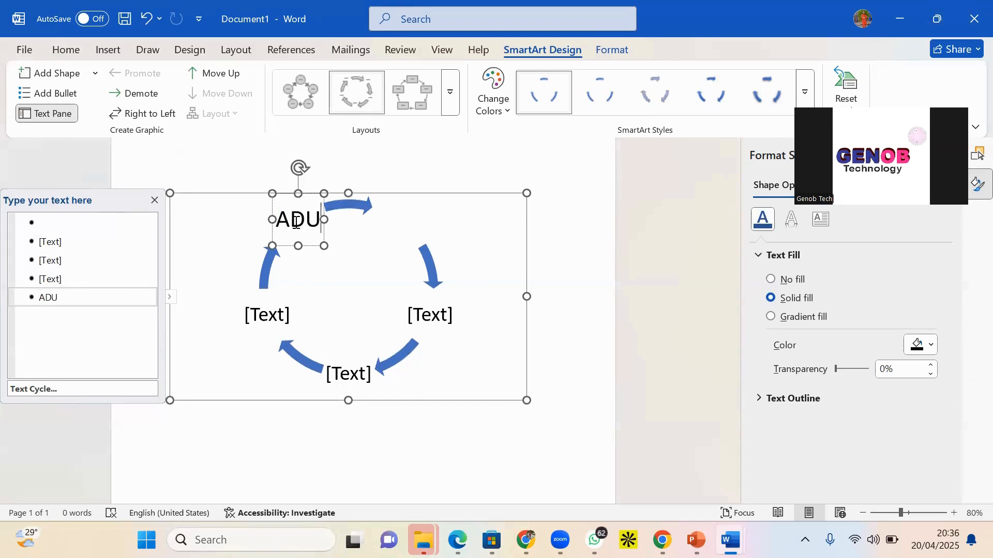
key(BackSpace)
key(BackSpace)
key(BackSpace)
text(FER)
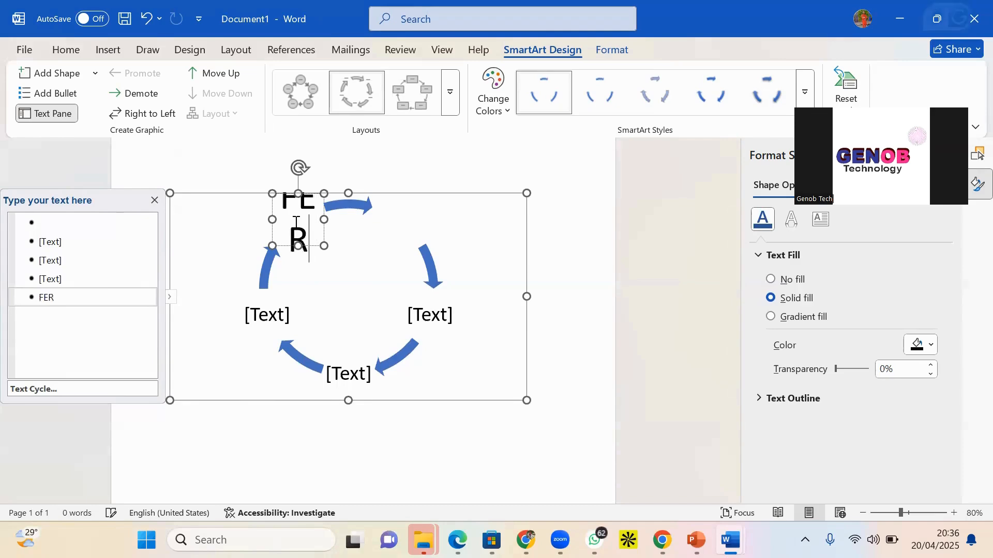
text(TI)
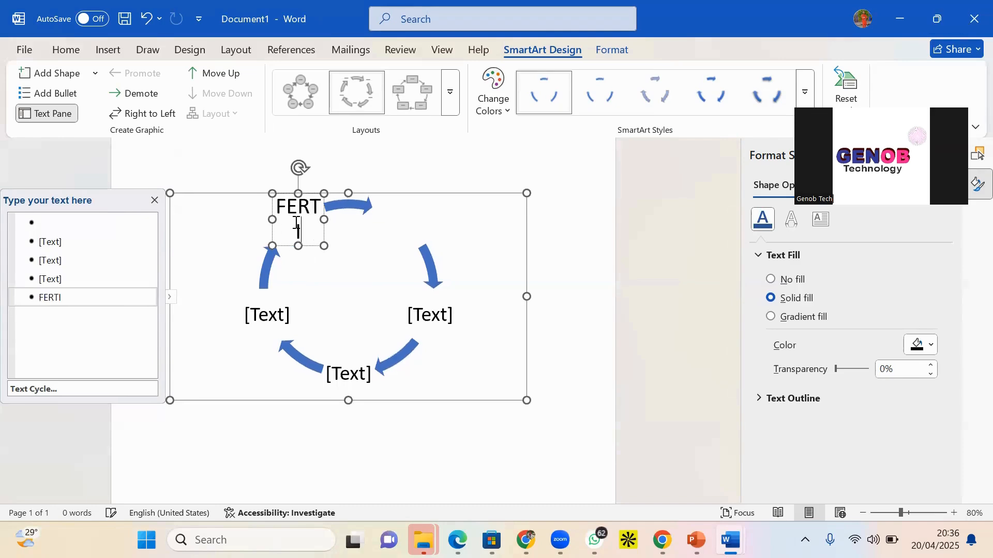
text(LI)
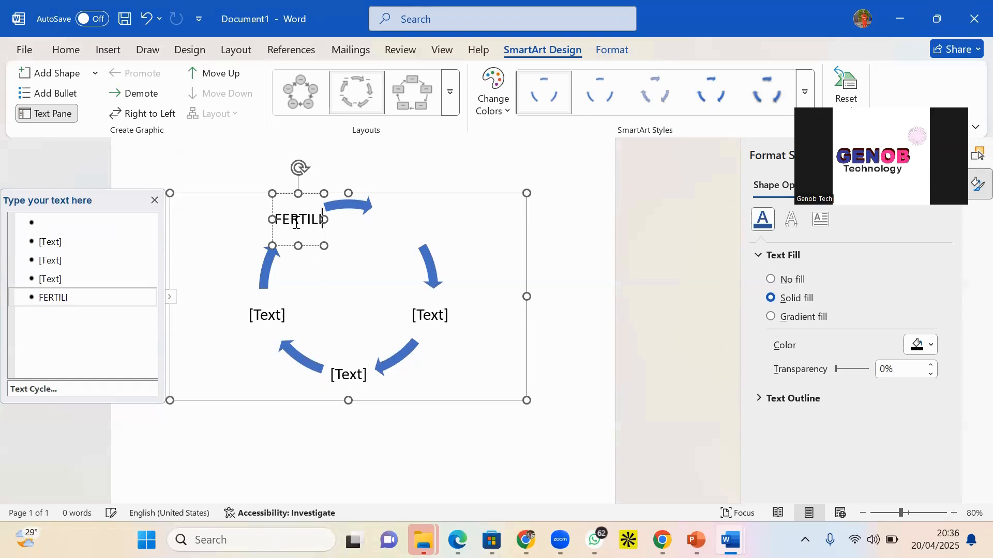
text(ZATION)
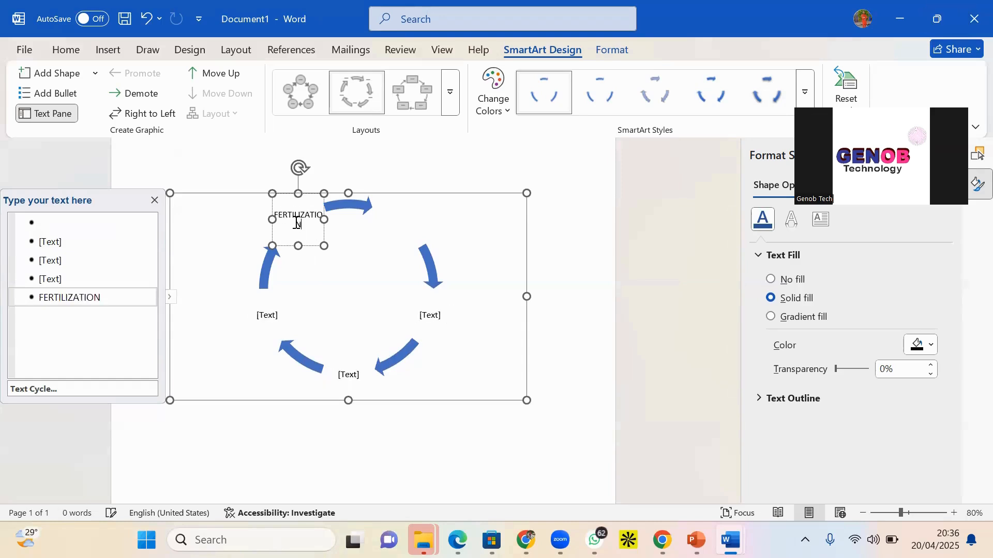
- Enter BIRTH, CRAWLING and STANDING as the first, second and third texts of the cycle graphic
click(402, 226)
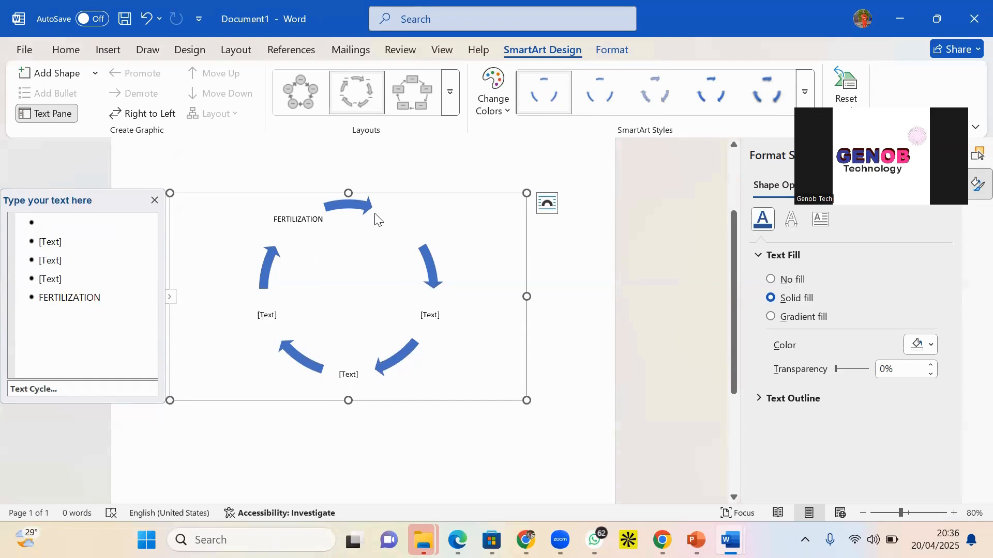
click(52, 243)
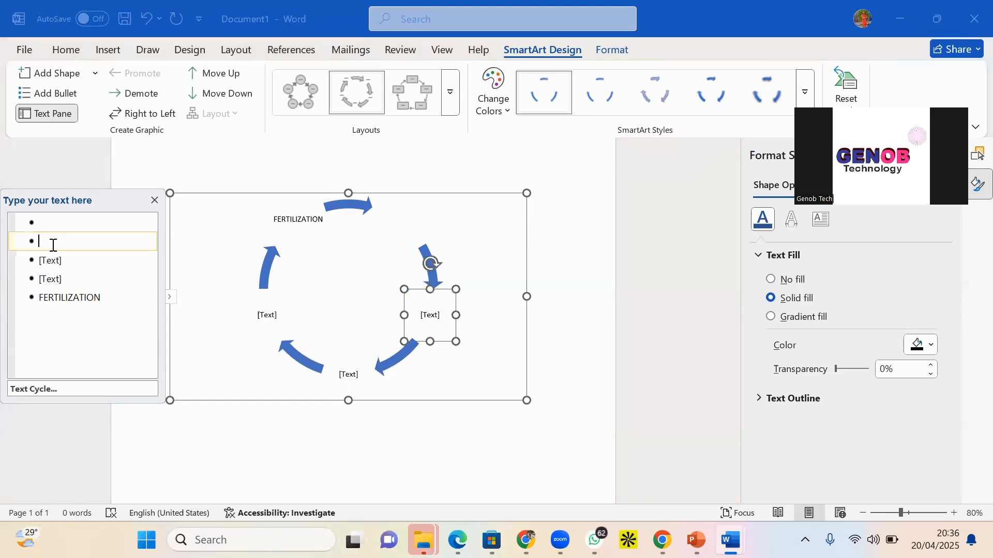
click(58, 223)
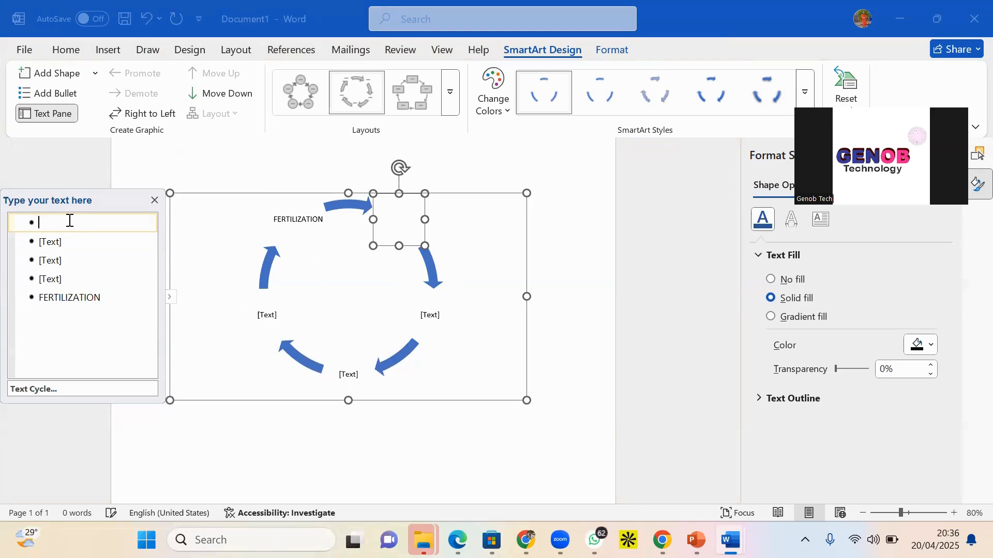
text(BIRTH)
click(64, 247)
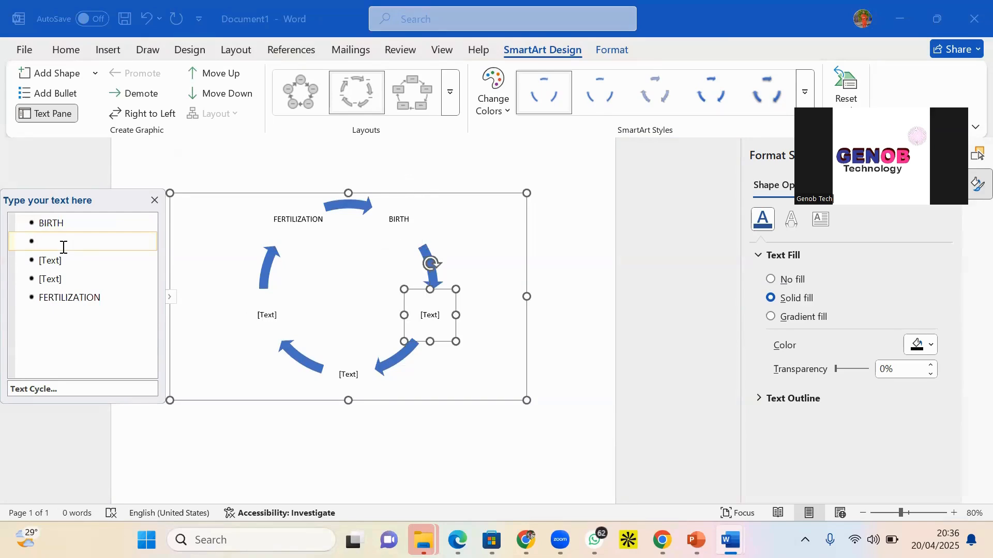
text(CRAWLING)
click(55, 266)
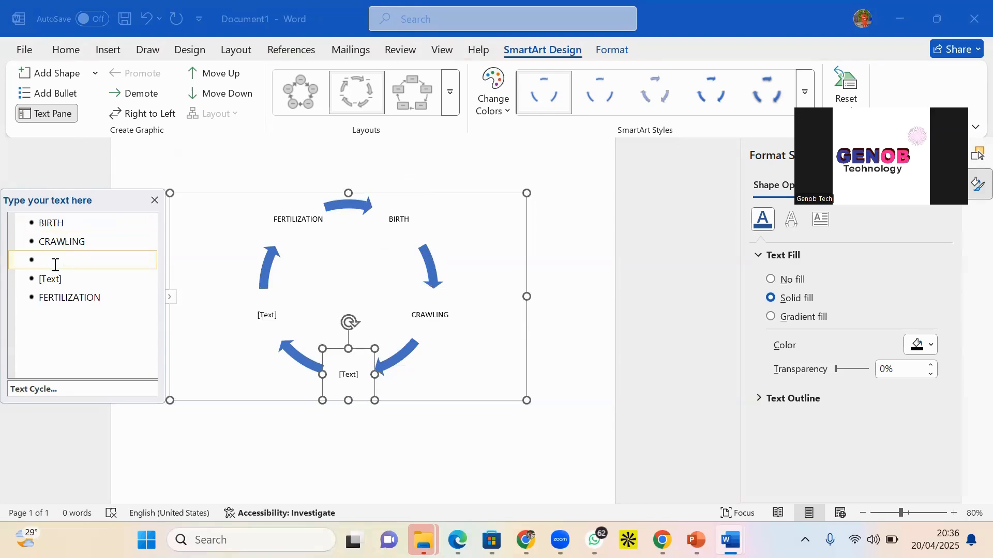
text(STANDING)
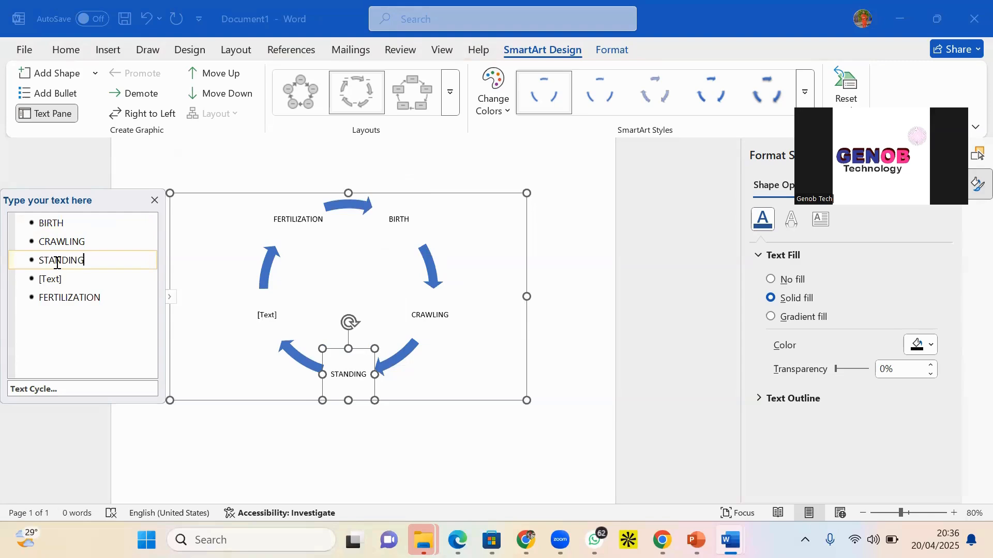
- Enter WALKING in the remaining empty text placeholder of the cycle graphic and deselect the graphic
click(271, 319)
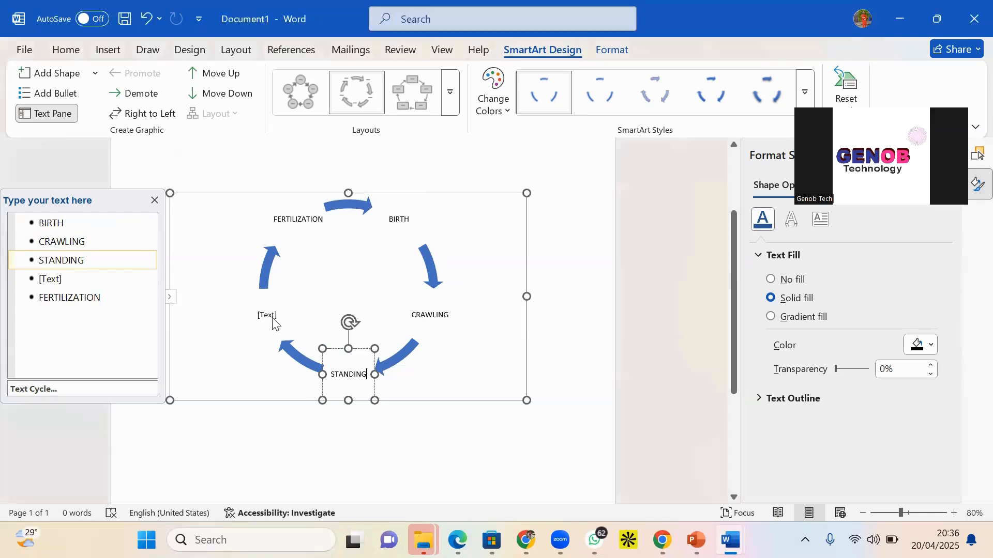
click(272, 318)
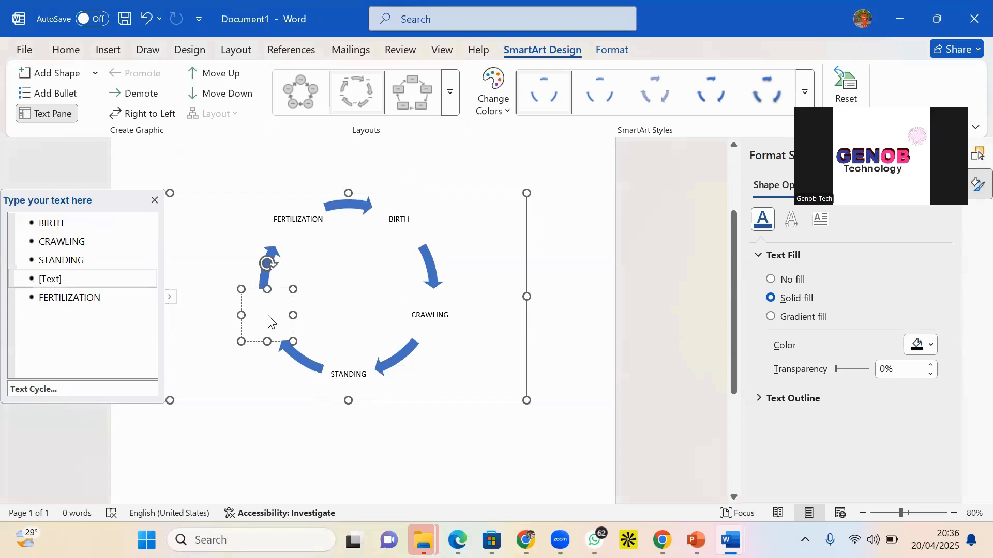
text(WA)
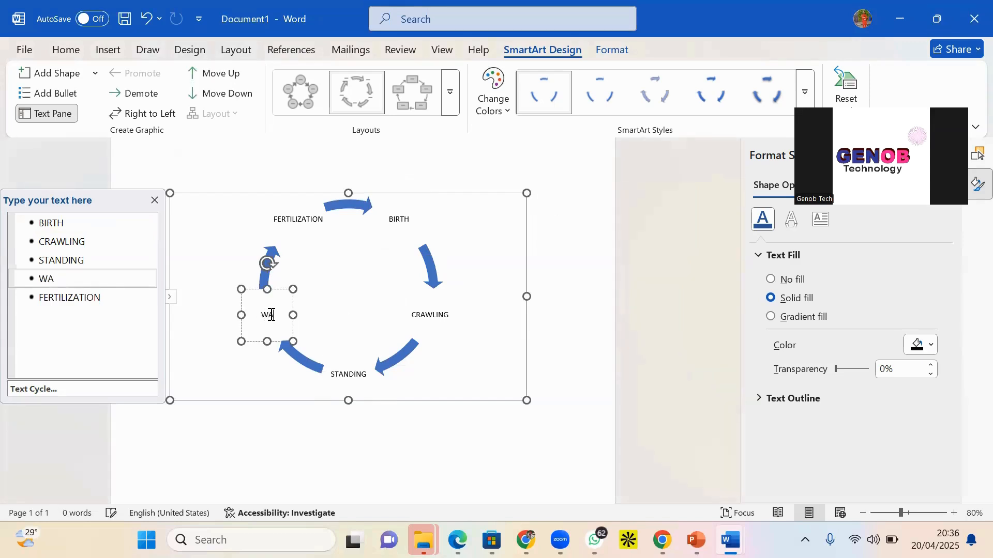
text(L)
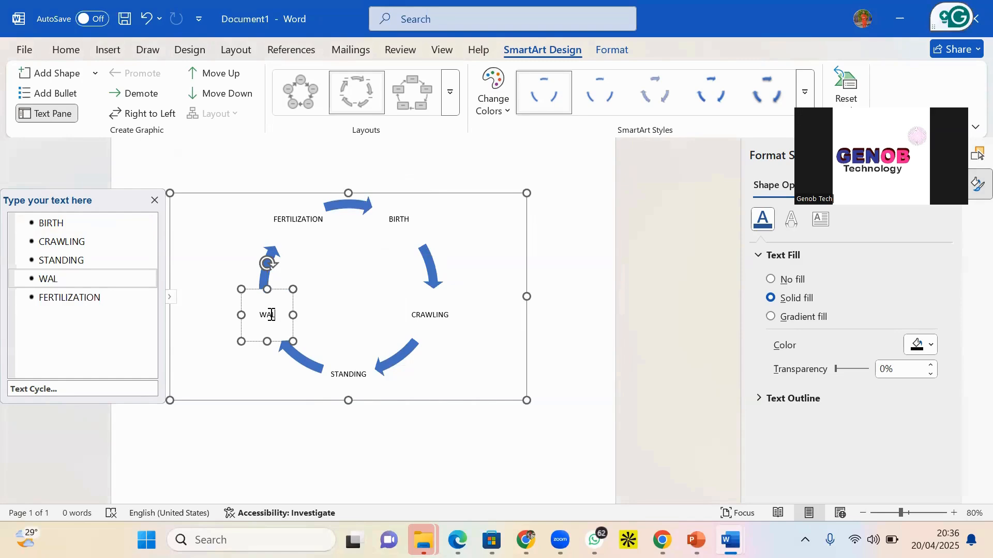
text(KING)
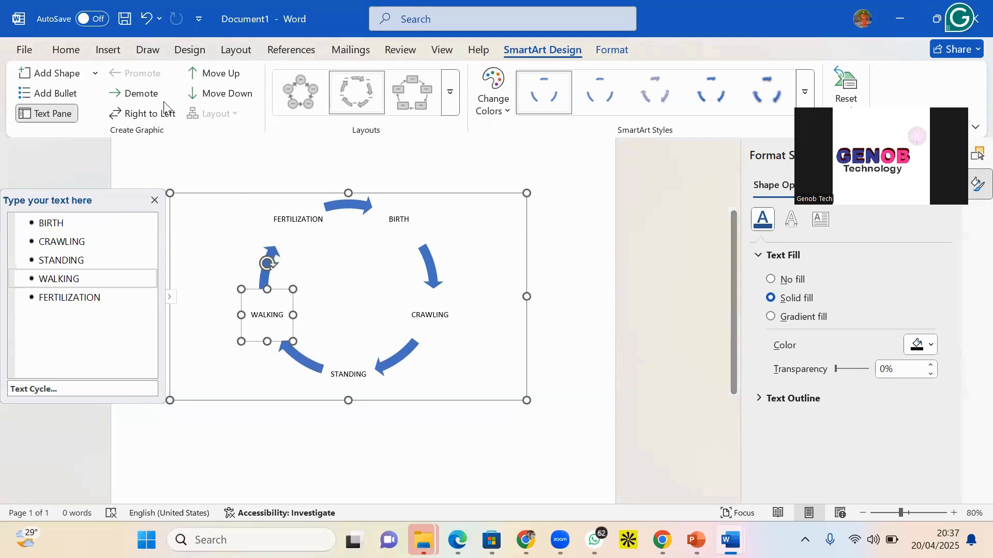
click(537, 244)
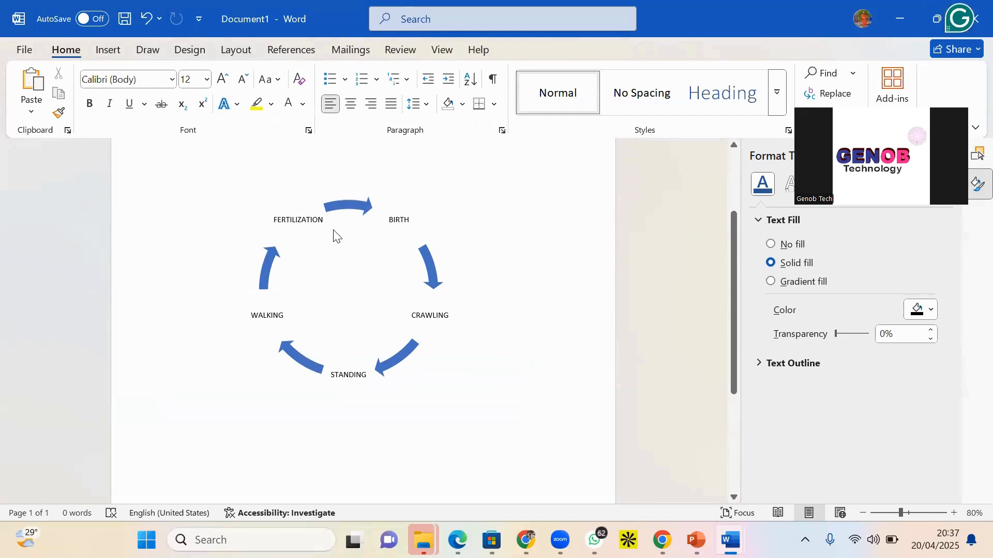
click(297, 224)
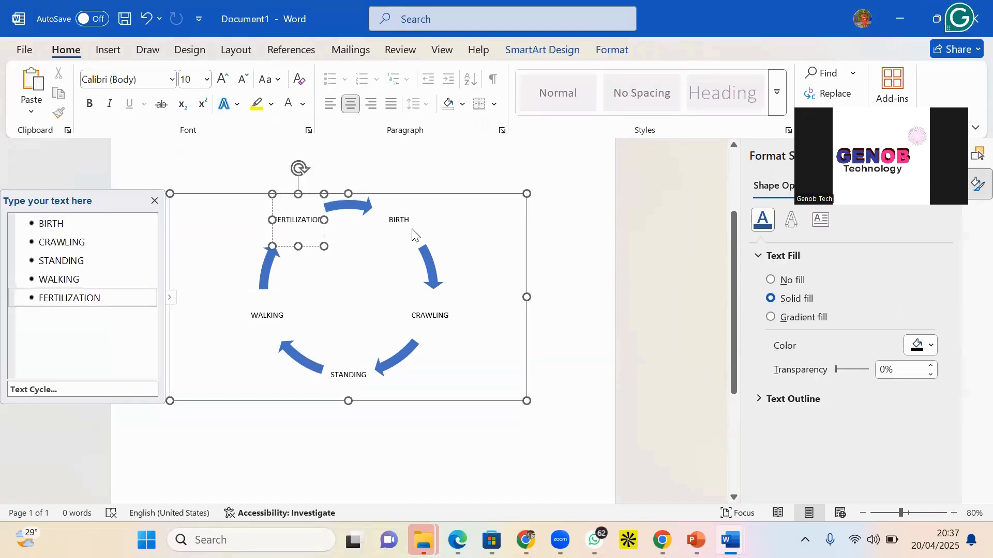
click(54, 228)
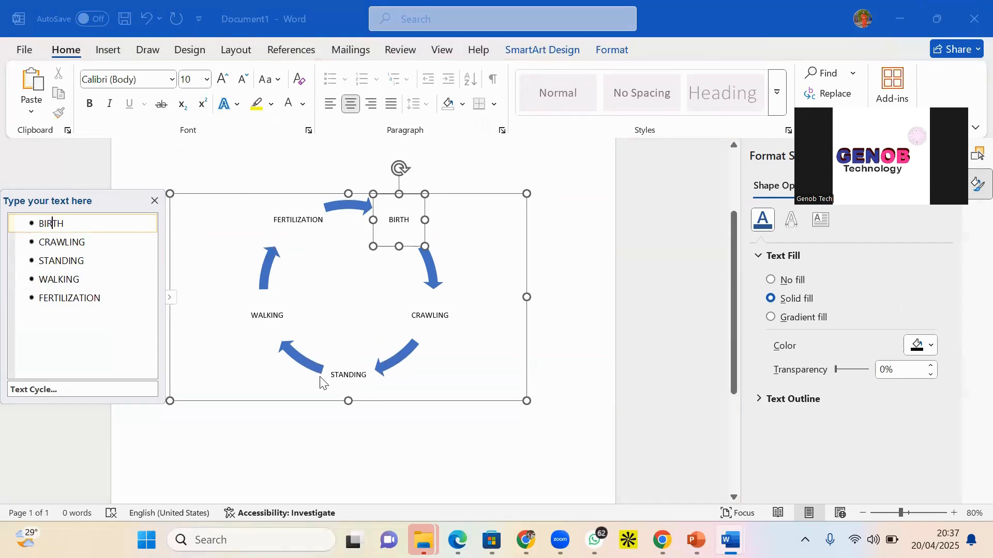
click(300, 224)
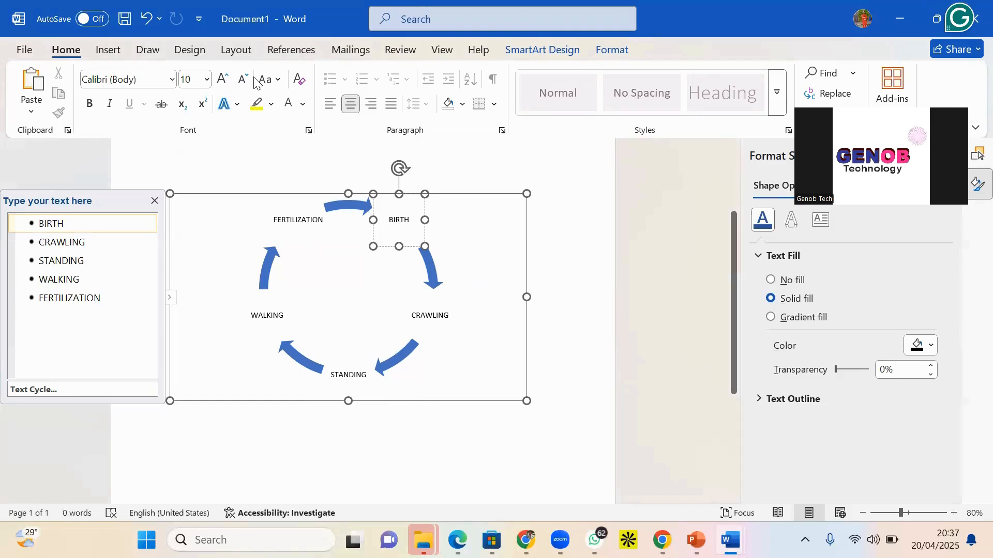
click(106, 52)
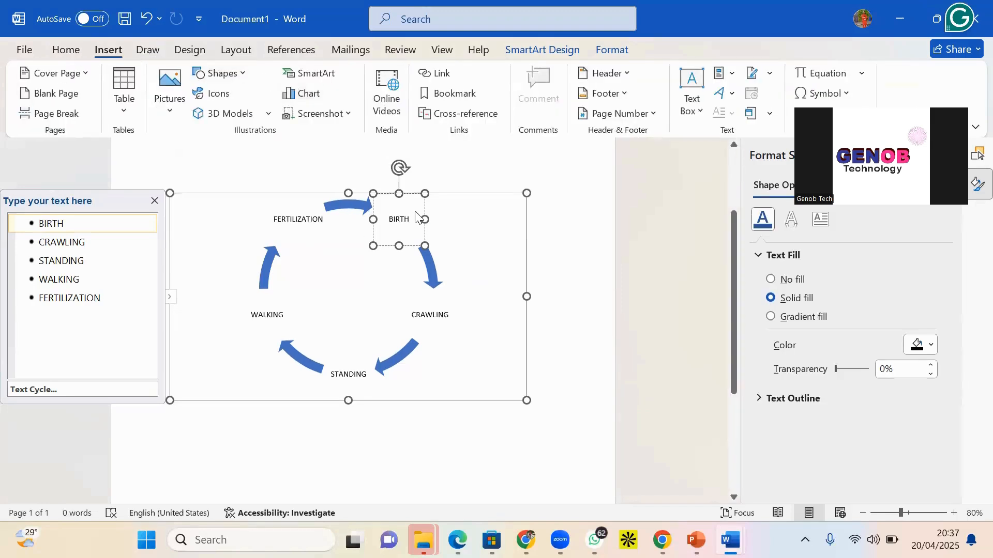
click(530, 267)
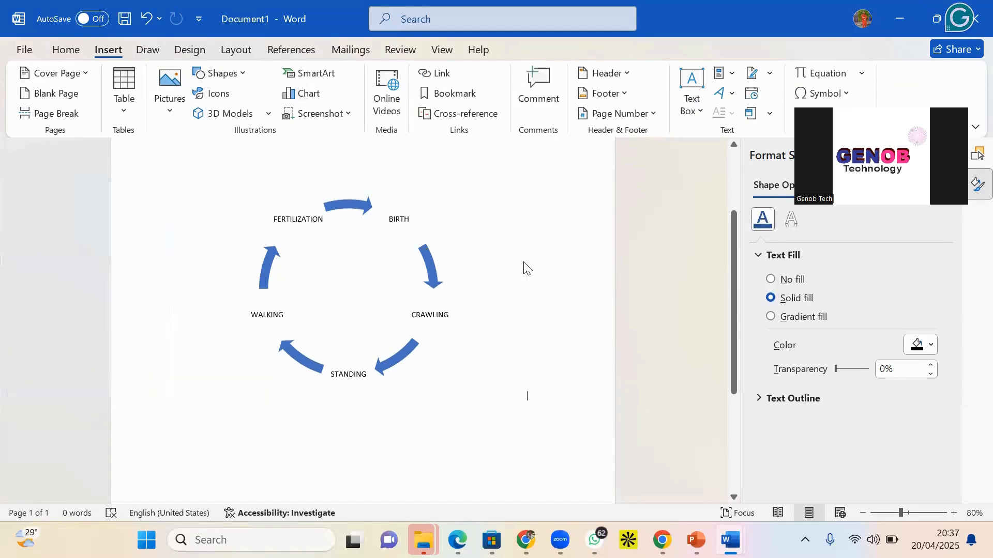
click(433, 268)
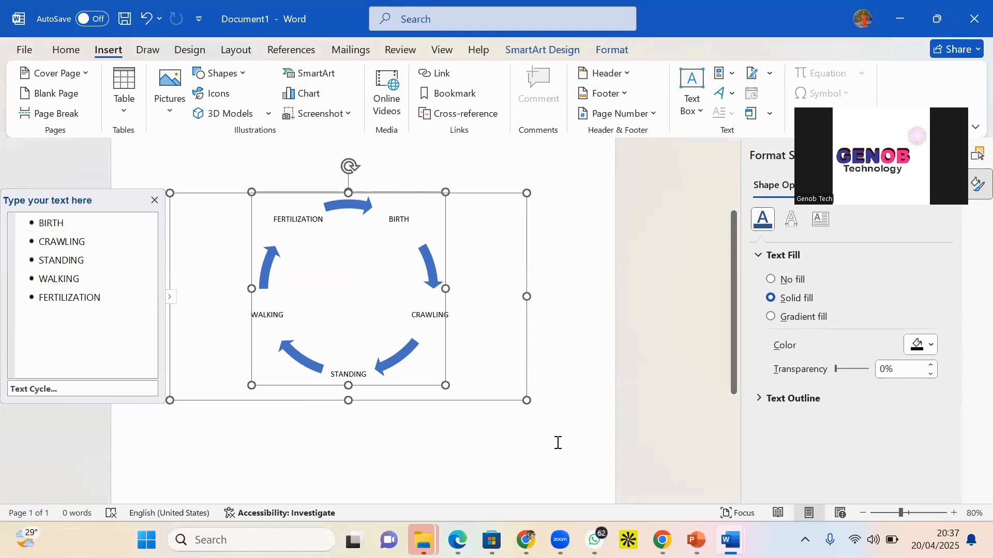
- Check the Day 5 outline slide in PowerPoint, return to Document1 in Word and place the cursor below the cycle graphic
click(696, 540)
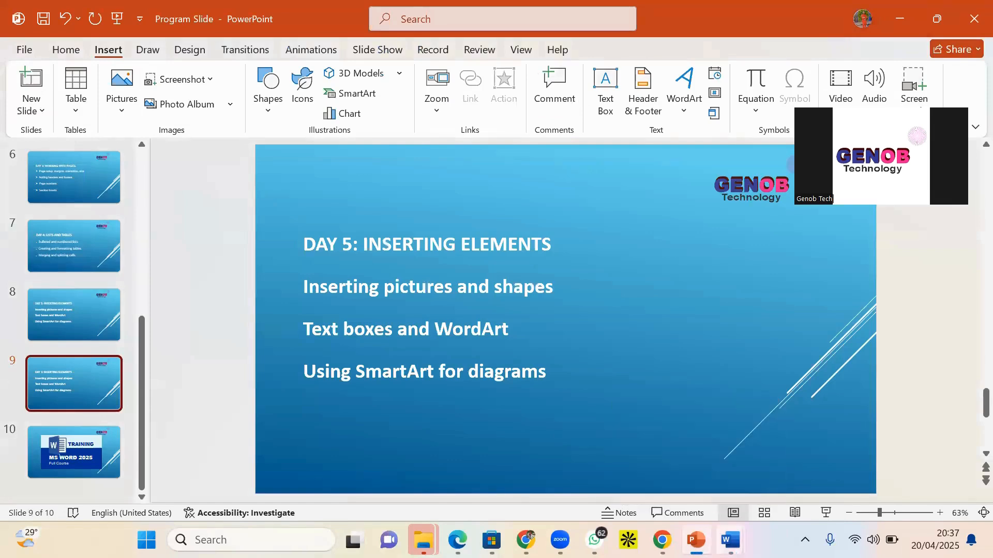
click(729, 540)
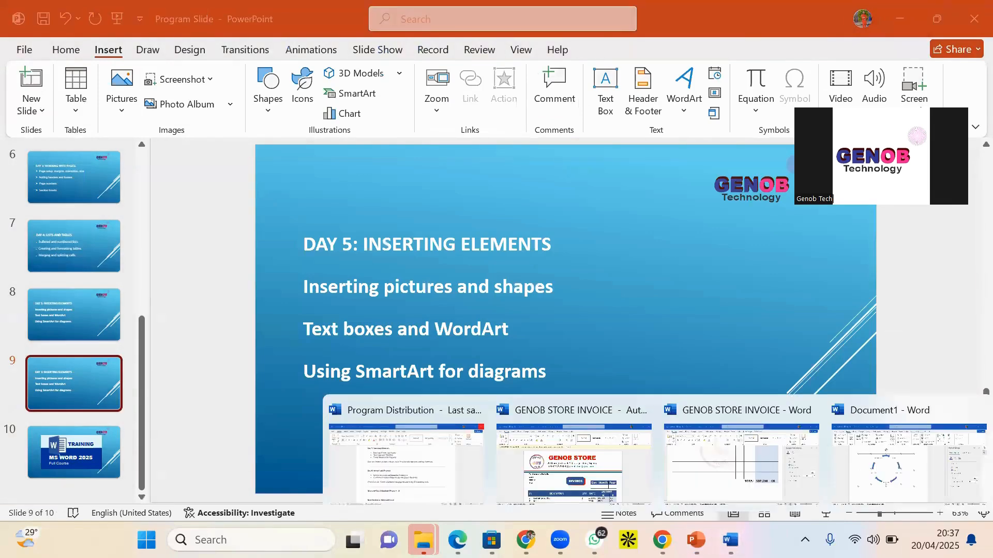
click(882, 485)
scroll(458, 368, down, 4)
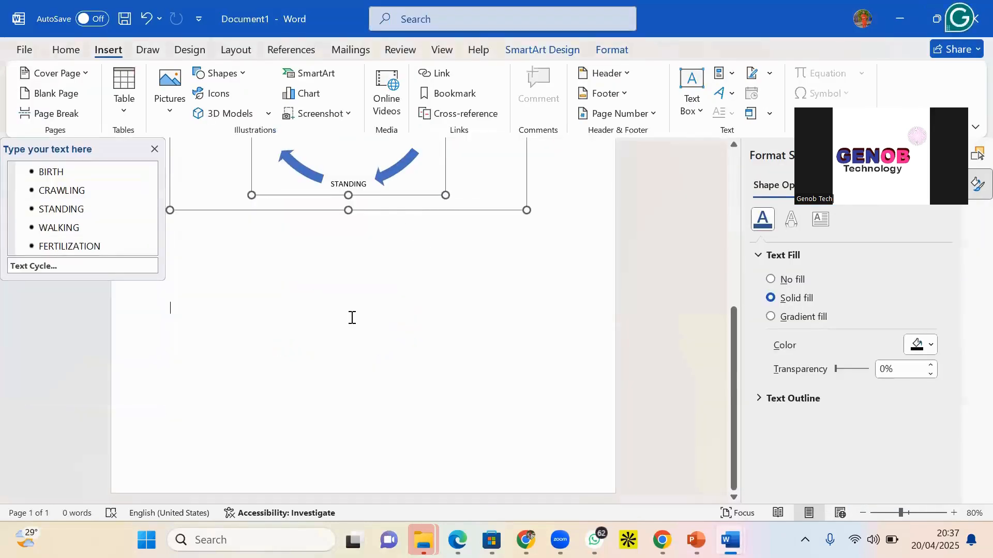
click(351, 320)
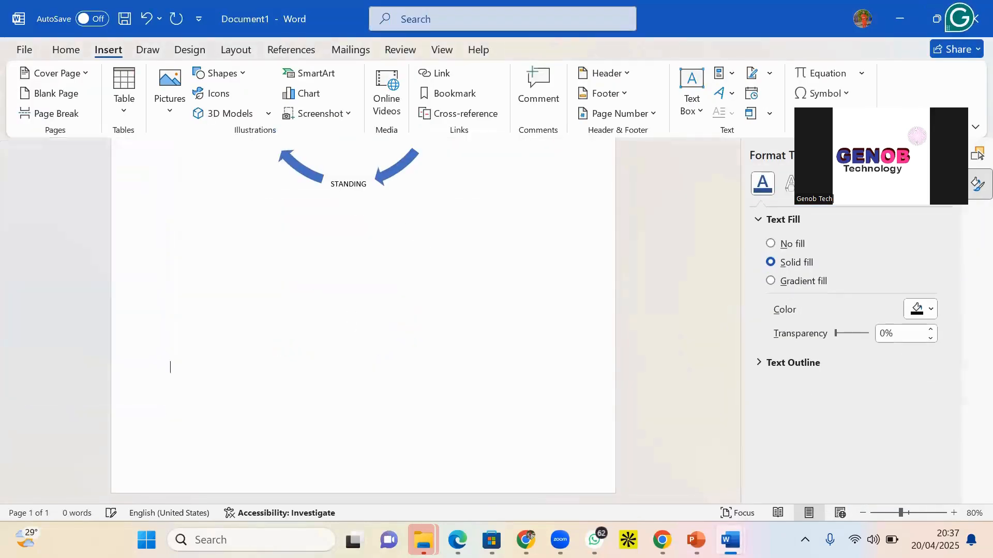
- Start a new page below the cycle graphic and insert a screen clipping of the PowerPoint slide's Day 5 outline text
key(ctrl+Return)
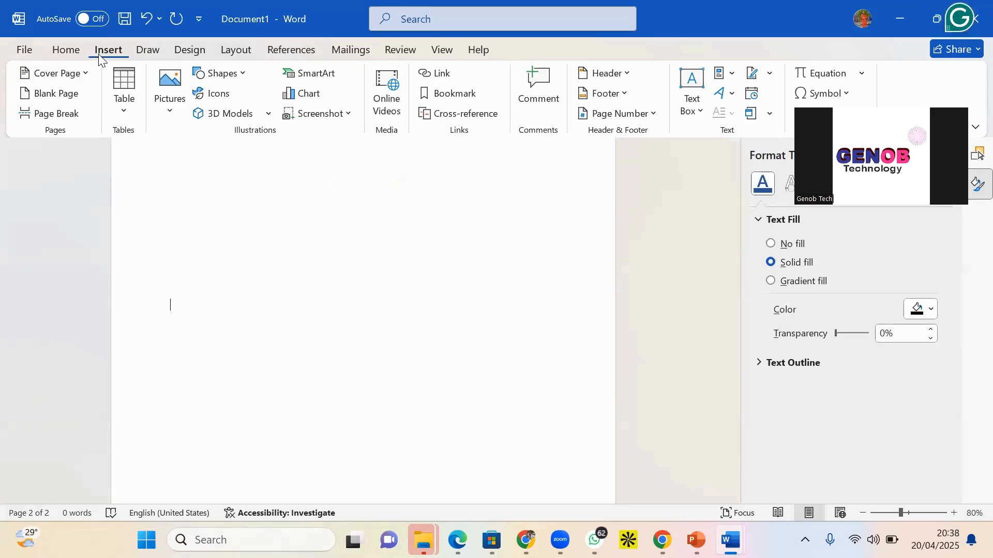
click(305, 116)
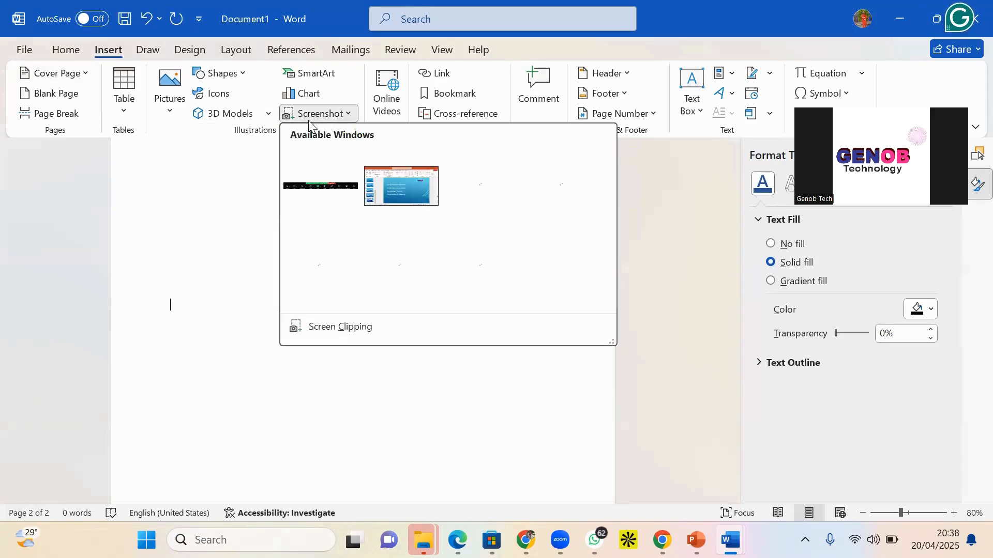
click(334, 327)
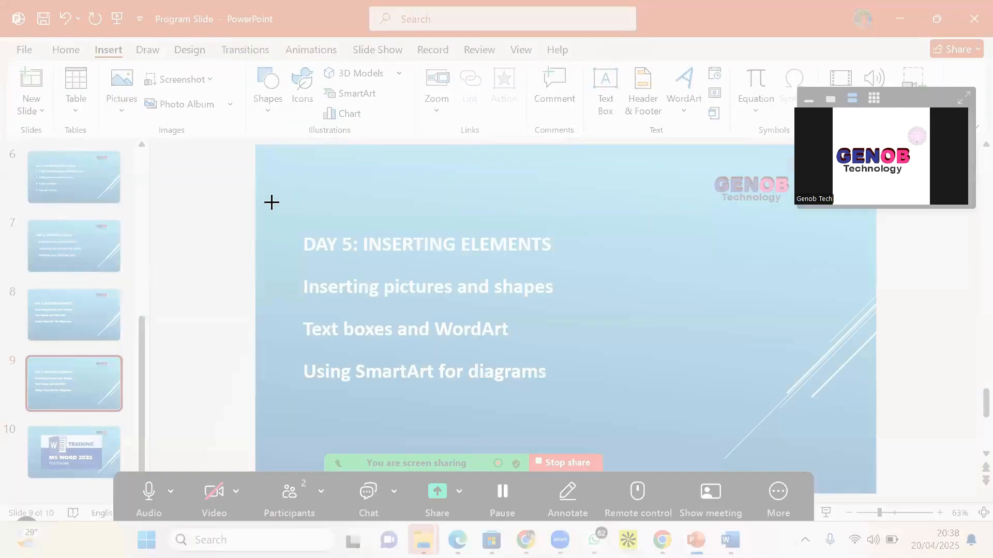
drag(271, 202, 610, 431)
scroll(280, 346, down, 4)
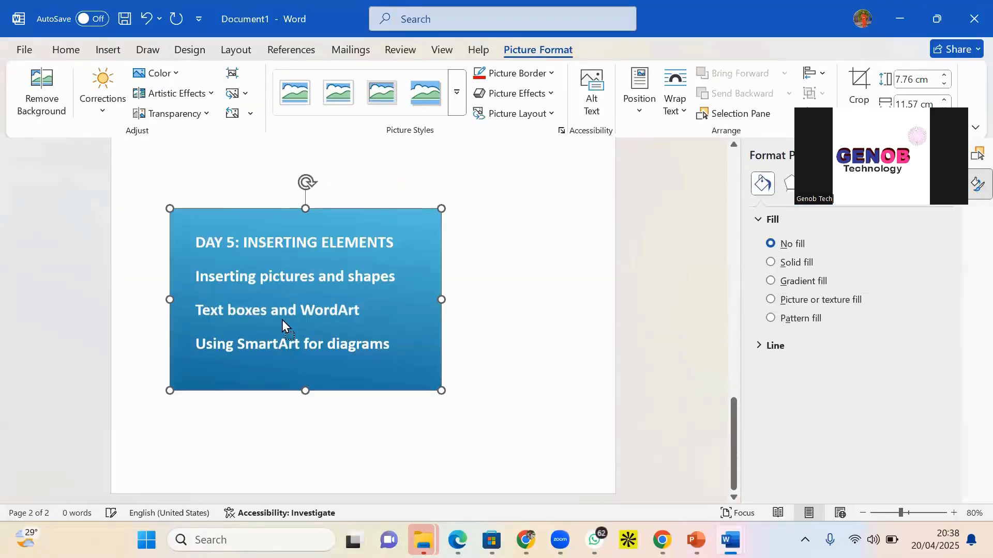
- Try moving the clipped picture freely toward the page centre by changing its text wrapping, and delete the picture
drag(282, 320, 285, 203)
mouse_move(320, 281)
mouse_down()
mouse_move(312, 222)
mouse_move(301, 275)
mouse_up()
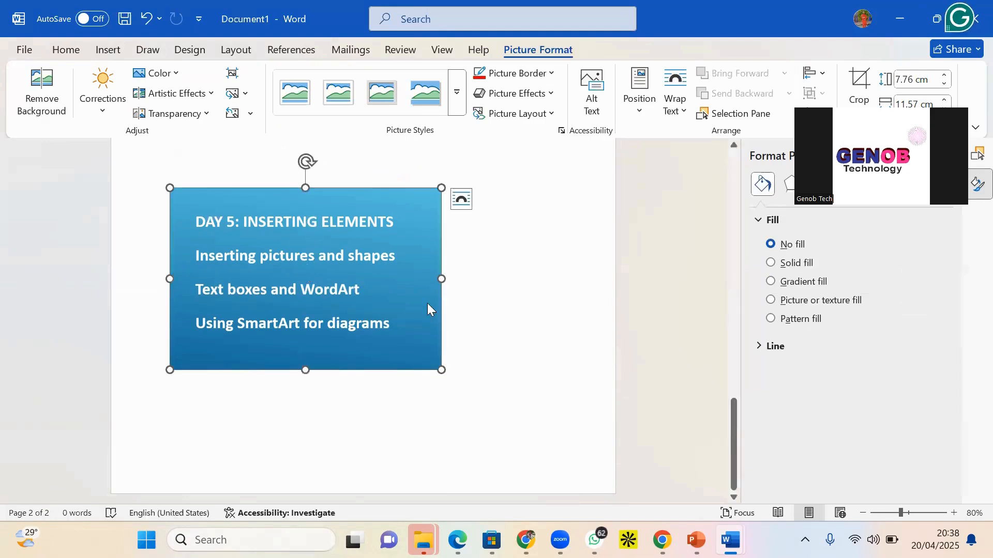
right_click(305, 297)
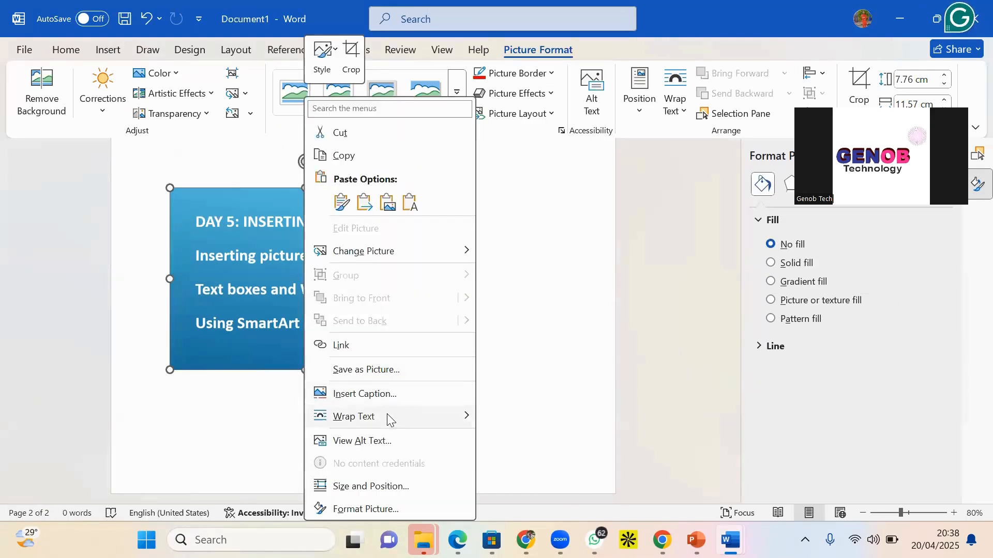
mouse_move(387, 418)
click(523, 326)
drag(298, 214, 345, 330)
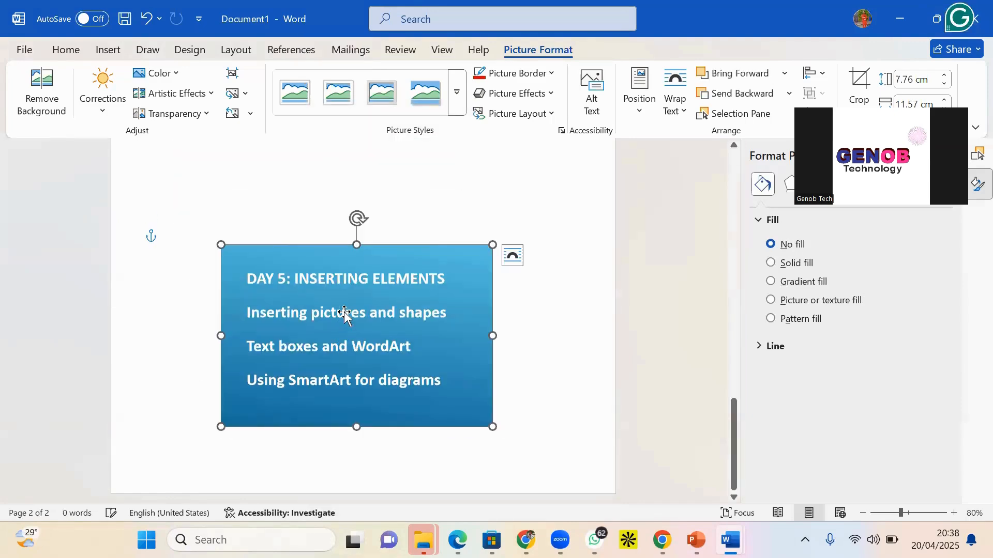
key(Delete)
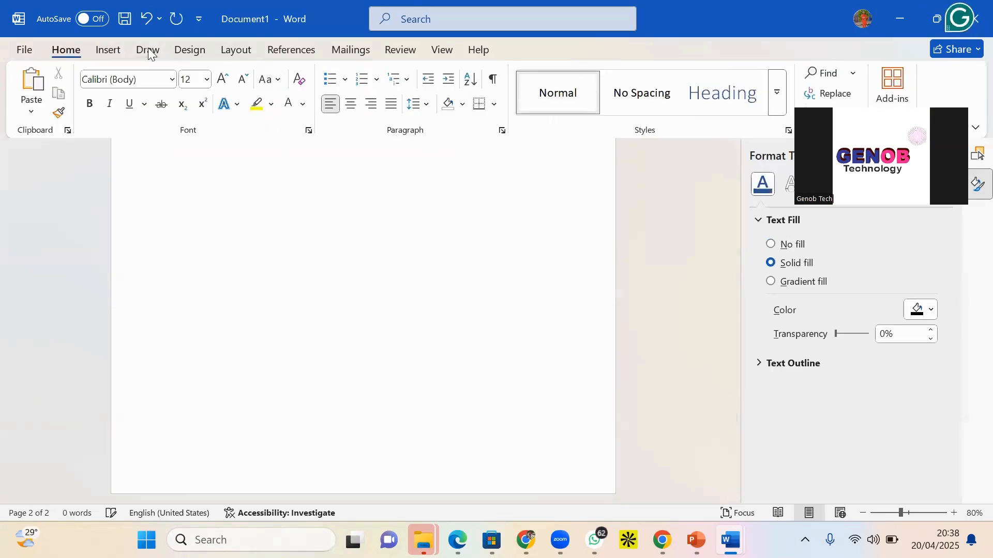
- Open the online video insertion dialog, and switch to Chrome with a new browser tab
click(109, 51)
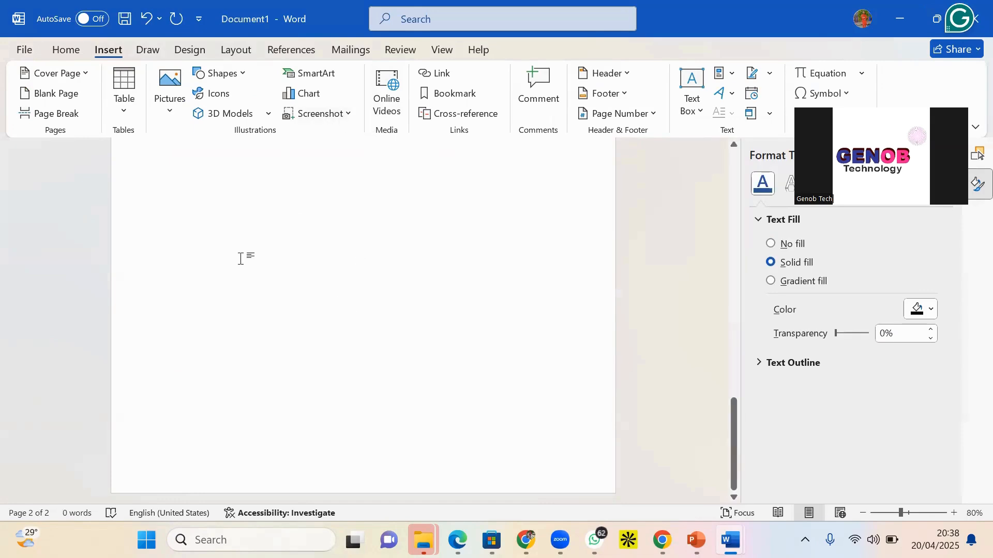
click(387, 106)
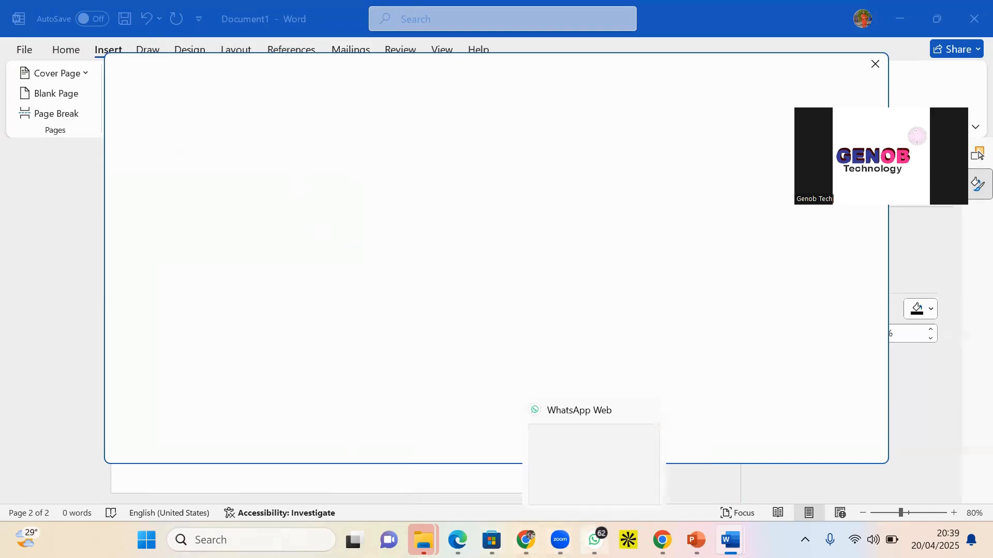
click(662, 540)
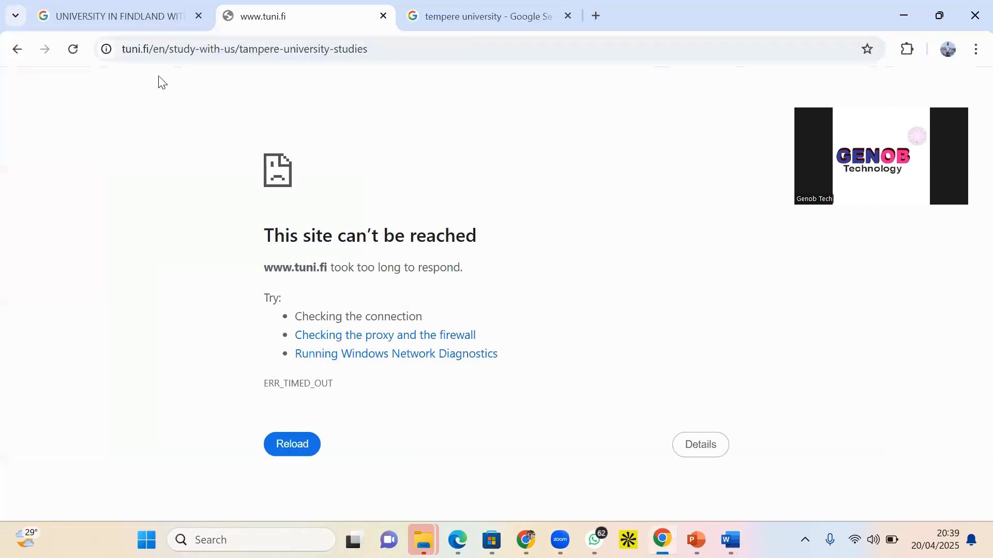
click(577, 17)
key(ctrl+t)
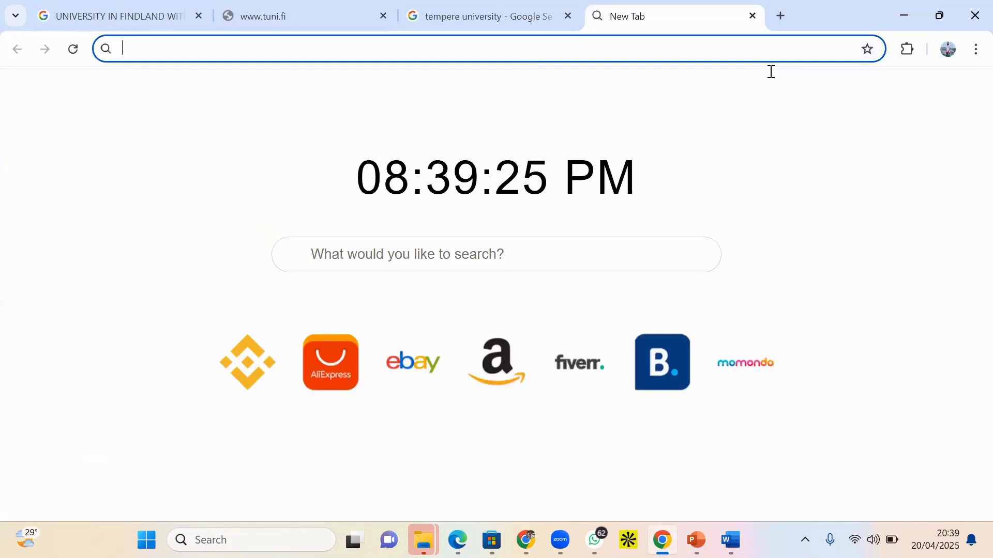
- Look up YOUTUBE, open the suggested Microsoft Word Full Course – Day 1 video and pause it
click(623, 54)
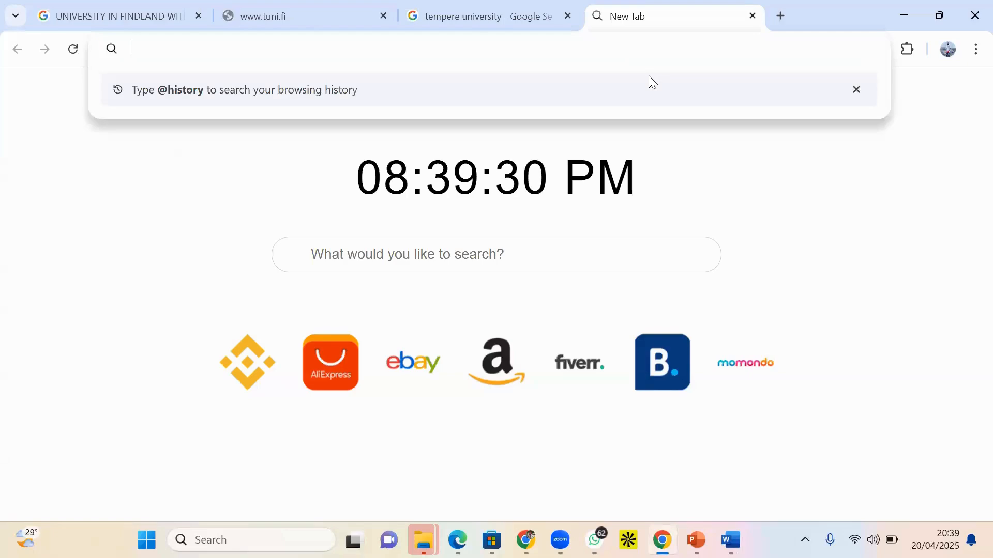
text(Yl)
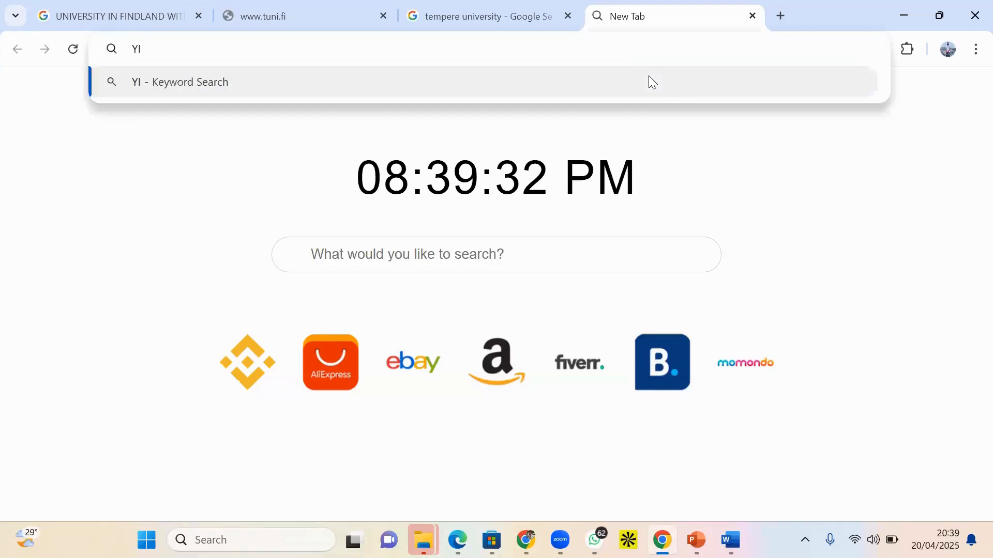
key(BackSpace)
text(OUTUBE)
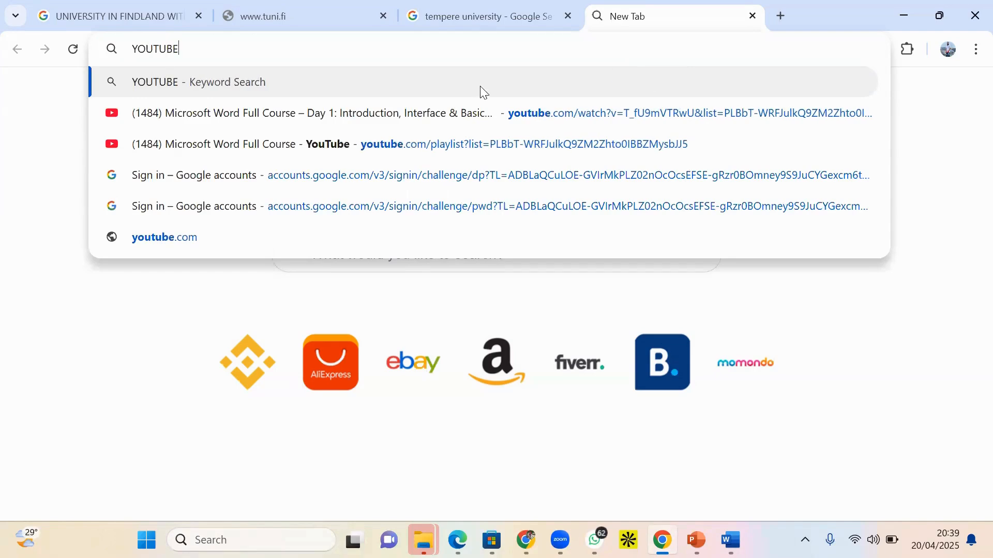
click(405, 122)
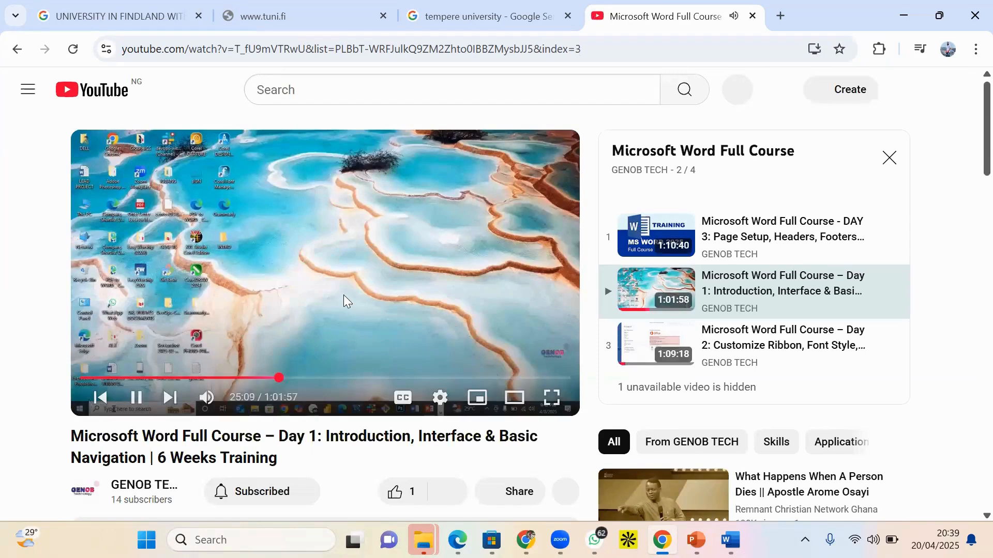
click(342, 295)
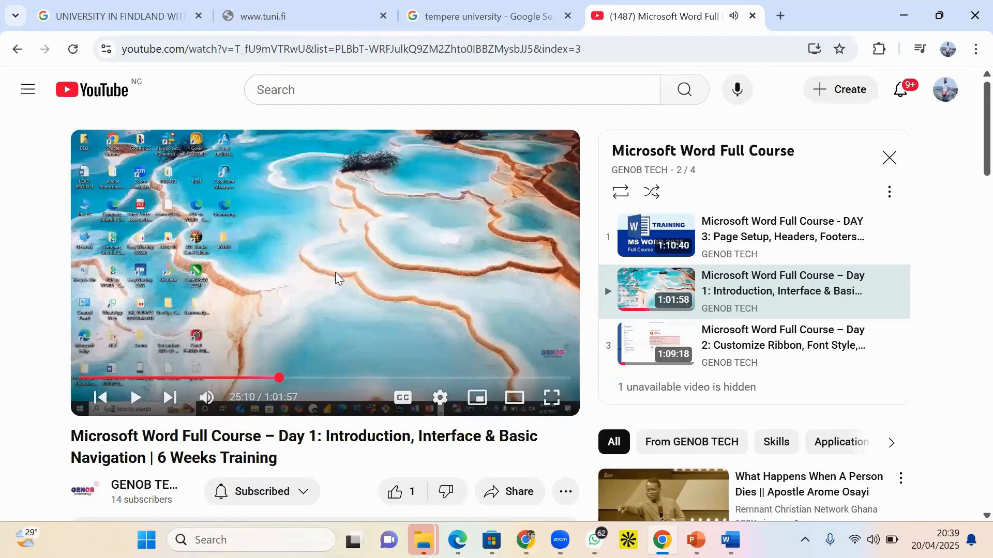
- Copy the share link of the Microsoft Word Full Course – Day 1 video
scroll(321, 280, down, 3)
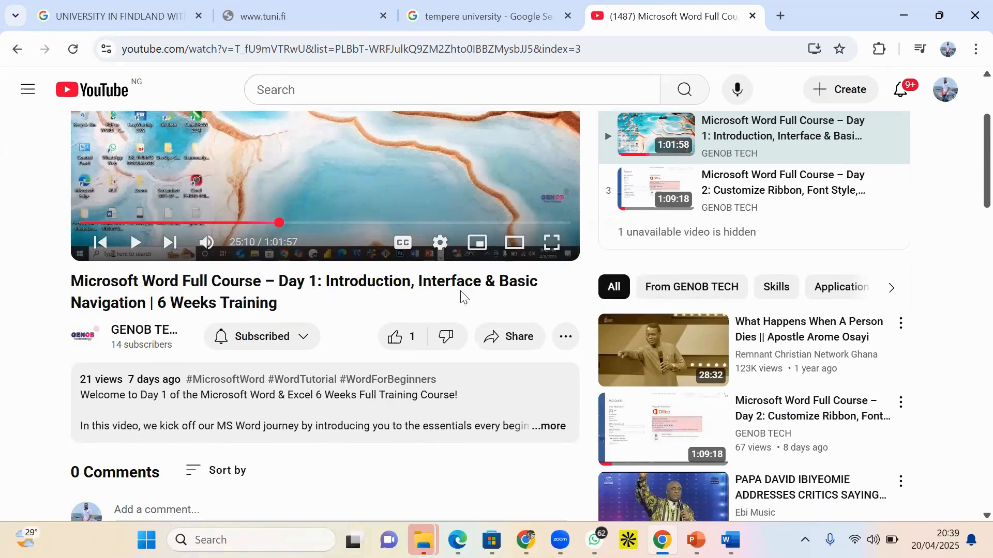
scroll(331, 269, up, 3)
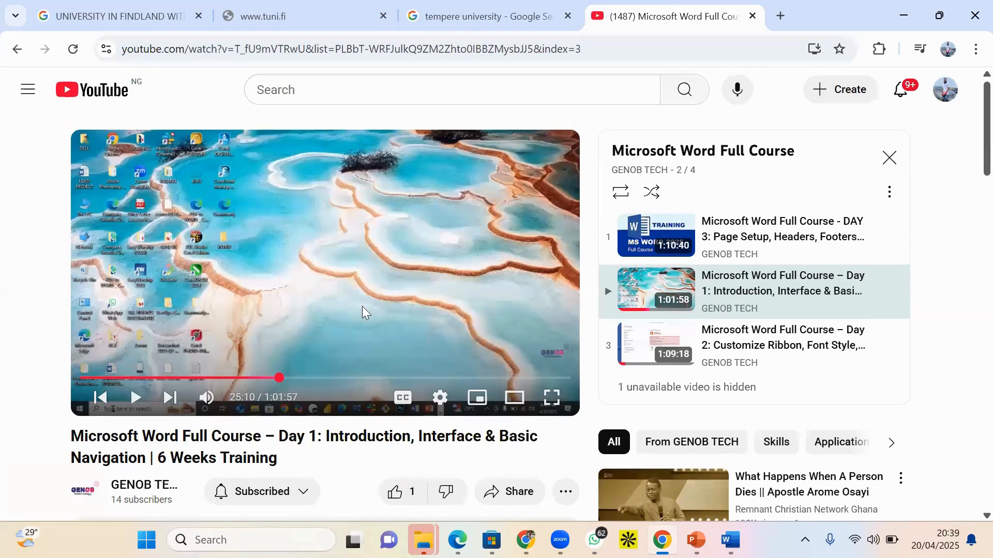
scroll(448, 326, down, 1)
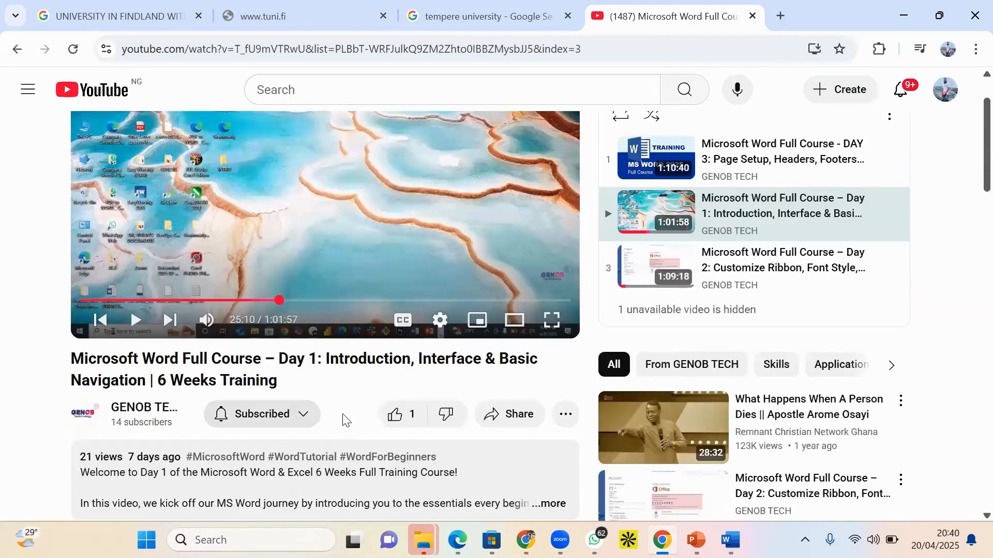
click(500, 418)
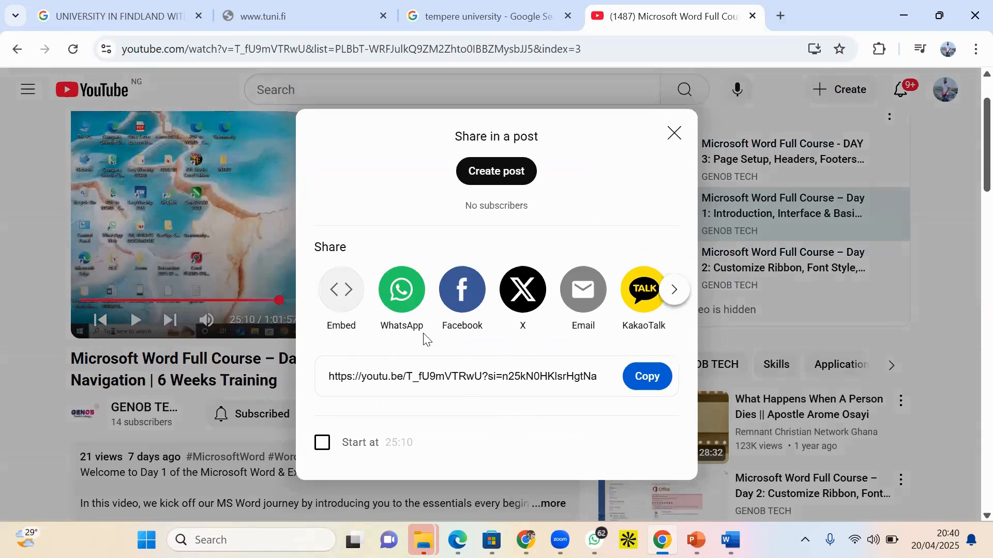
click(650, 385)
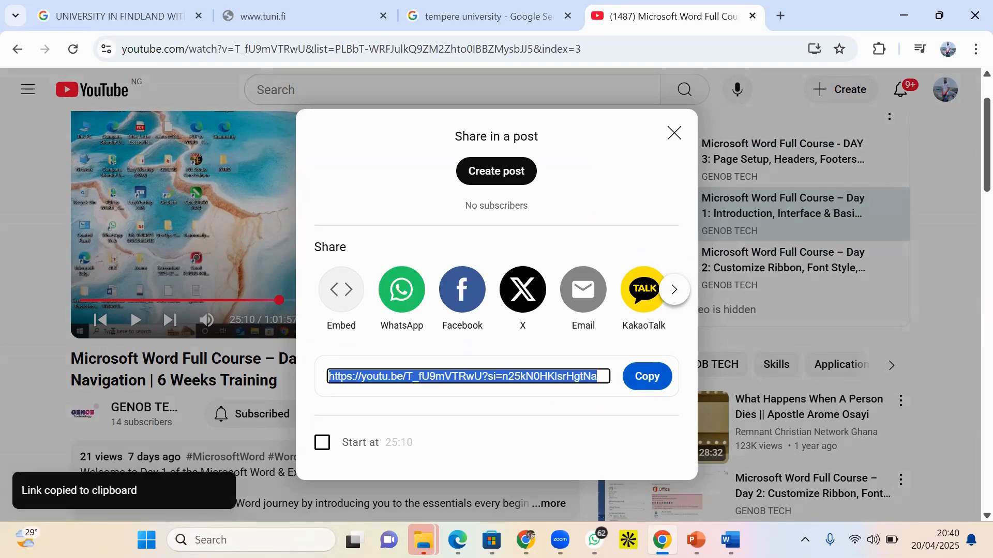
- Return to Document1 in Word and close the online video dialog without inserting a video
click(659, 538)
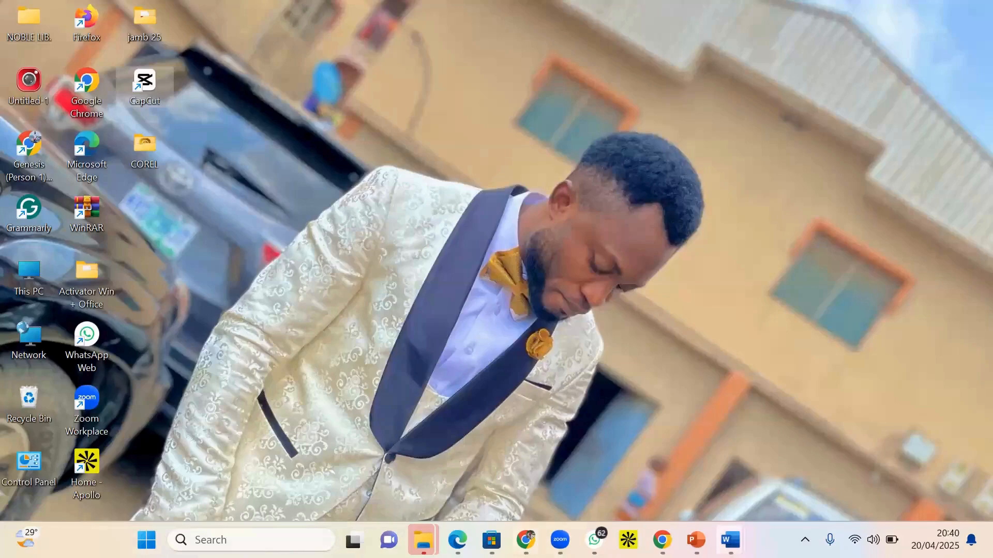
mouse_move(730, 539)
click(886, 483)
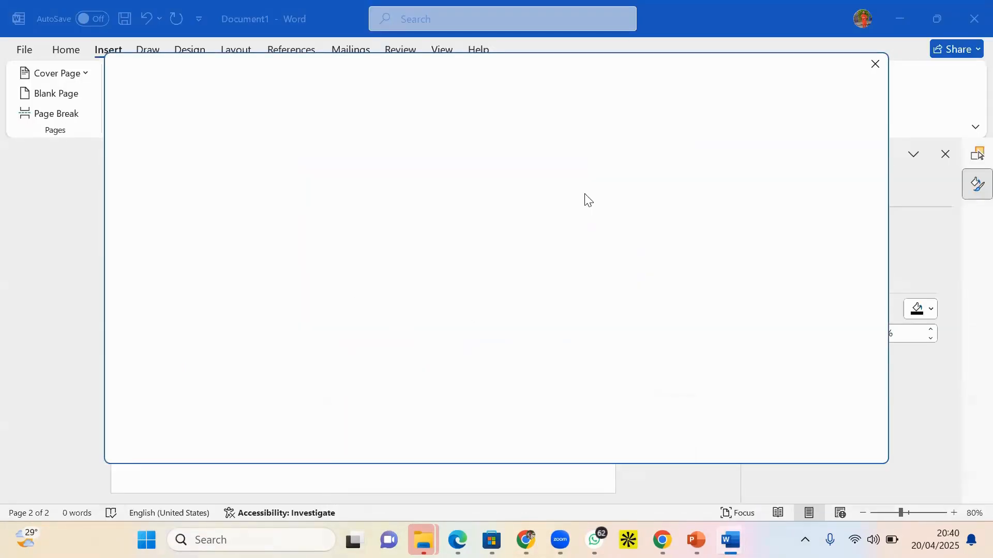
click(878, 63)
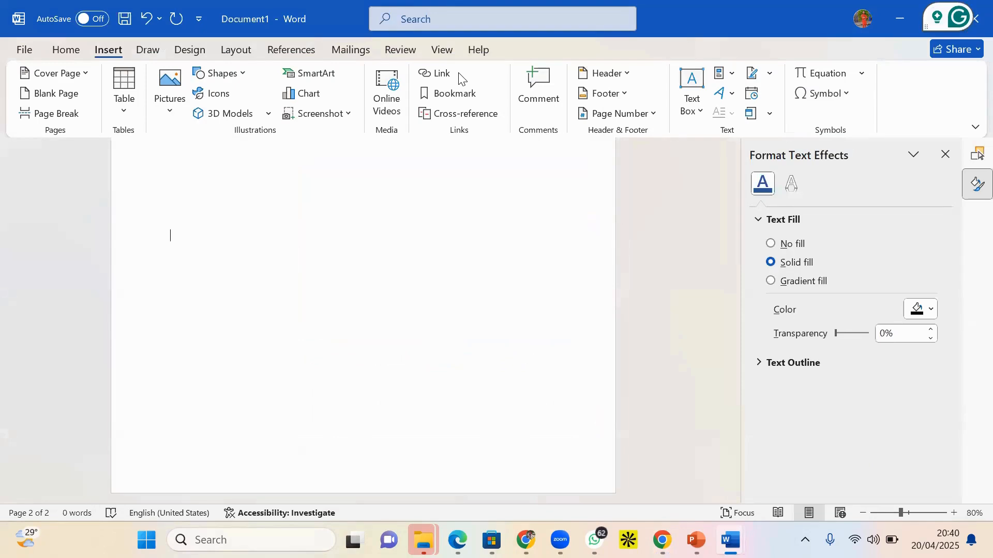
click(443, 79)
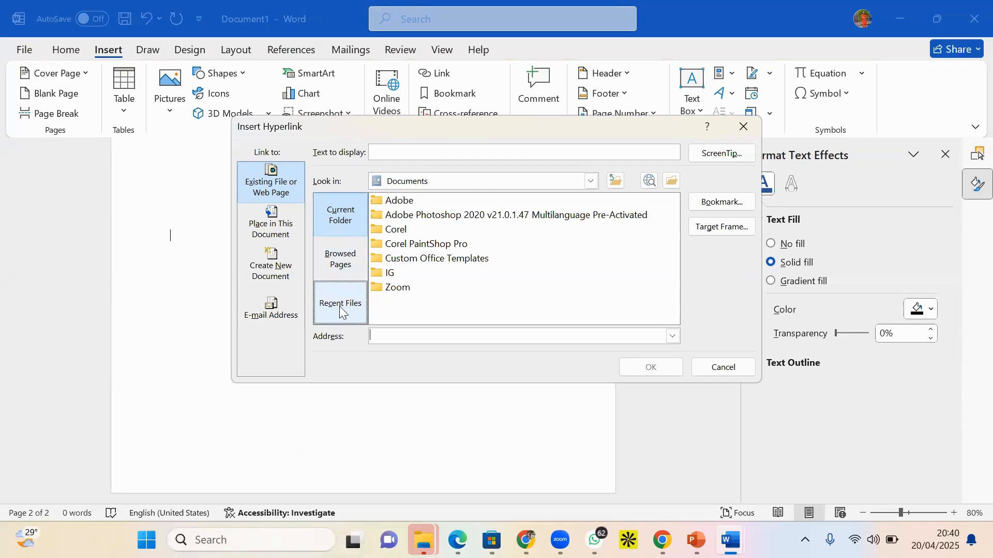
click(337, 264)
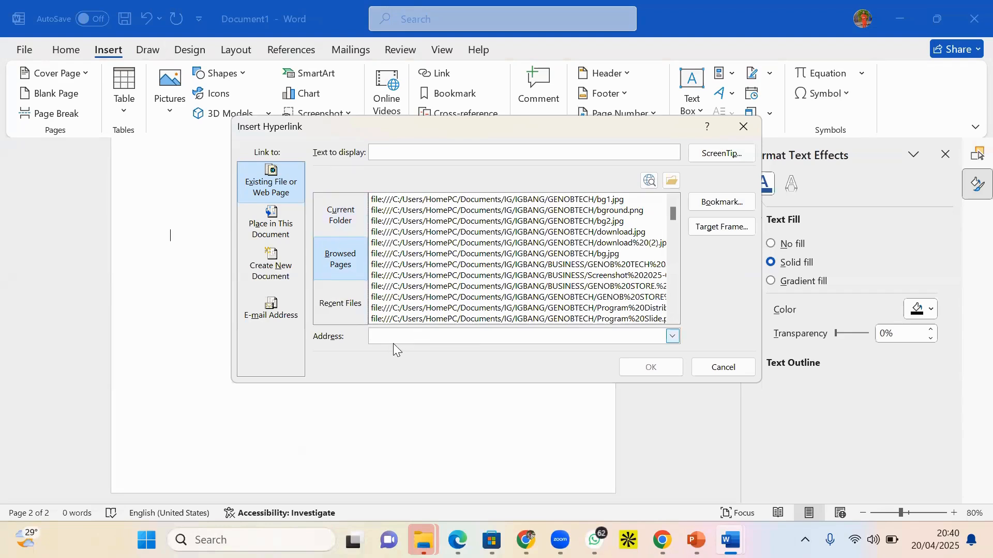
text(https://youtu.be/T_fU9mVTRwU?si=n25kN0HKlsrHgtNa)
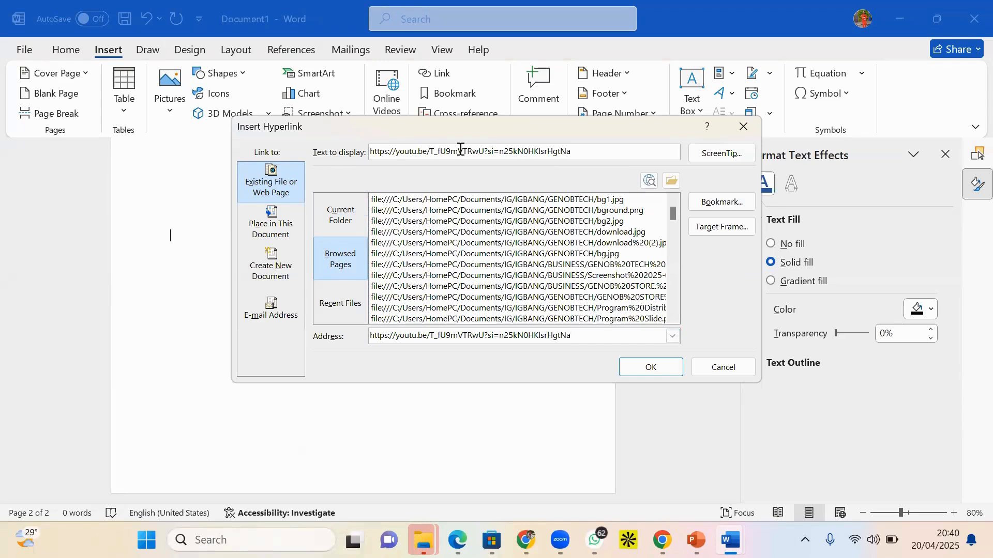
- Set the hyperlink's display text to GENOB TECH FIRST CLASS ON MS WORD and insert it
drag(574, 152, 369, 190)
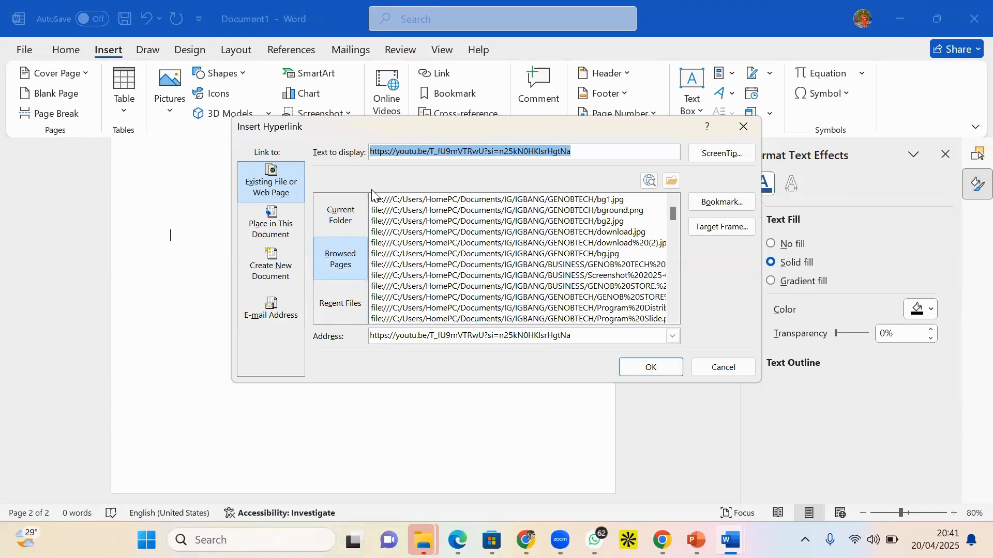
text(GEN)
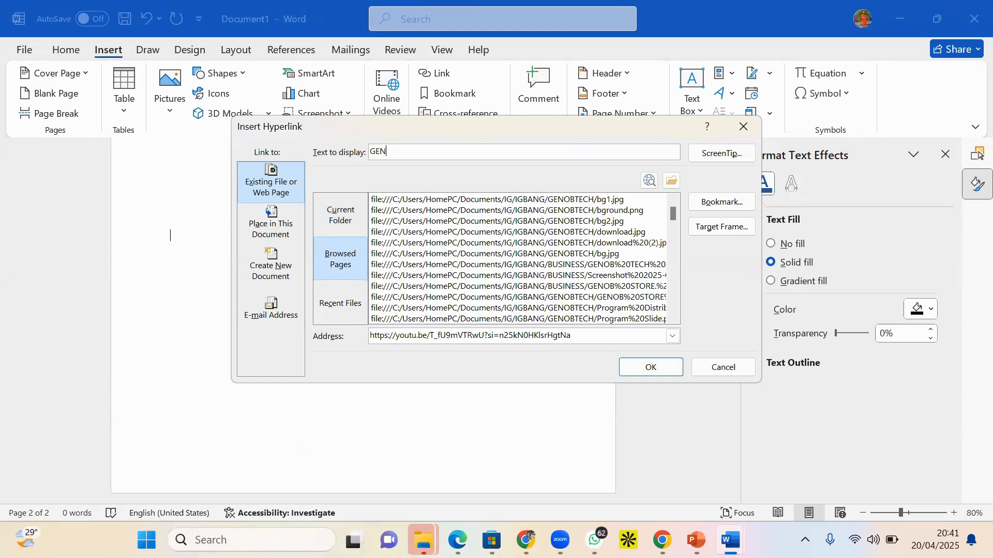
text(OB TECH FIRST CLASS ON MS W)
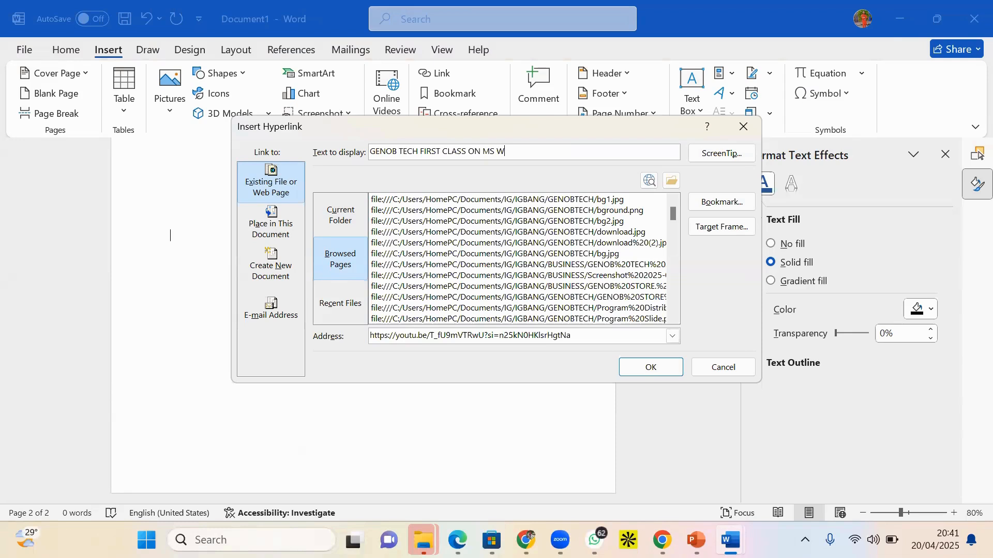
text(ORD)
click(651, 367)
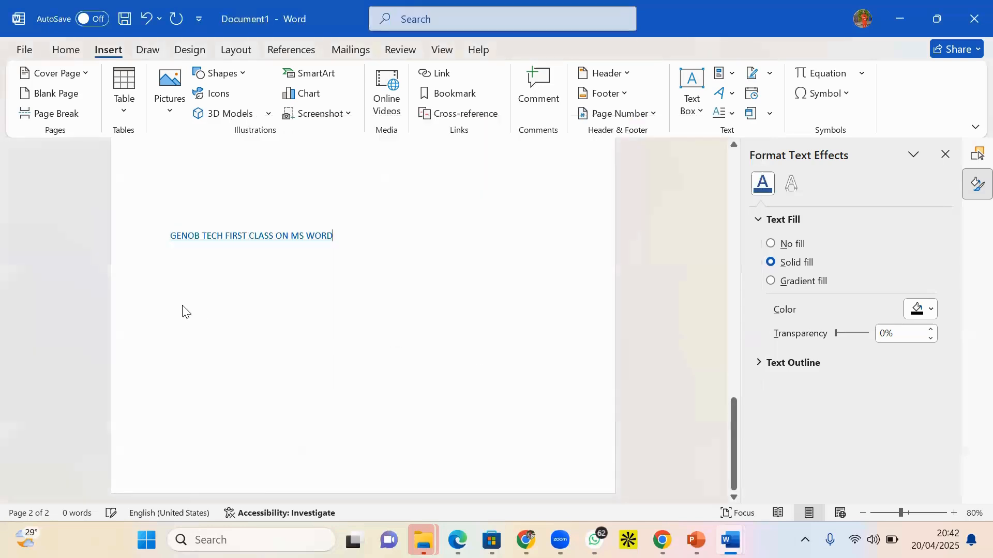
- Test the inserted hyperlink by following it to the YouTube video, and pause the playback
scroll(215, 254, up, 2)
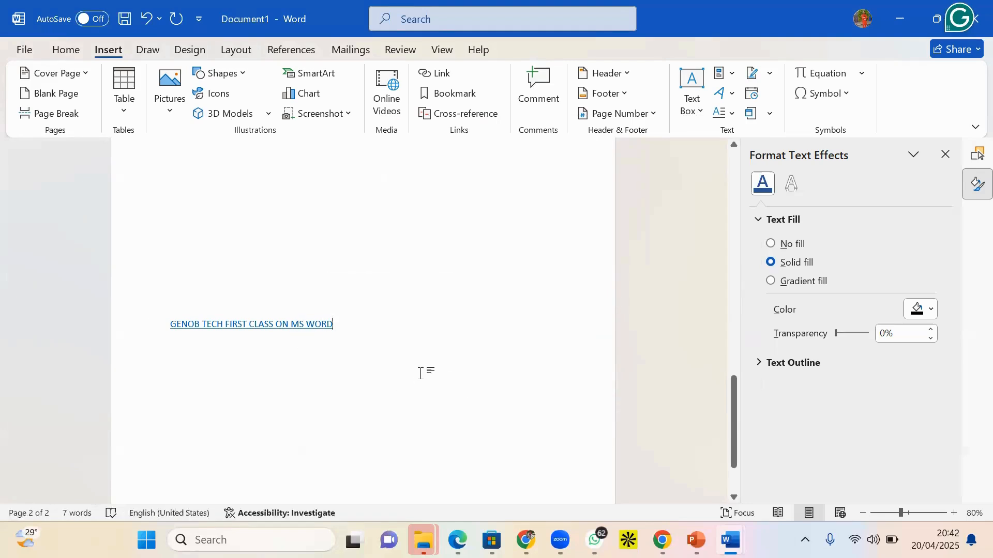
ctrl+click(297, 326)
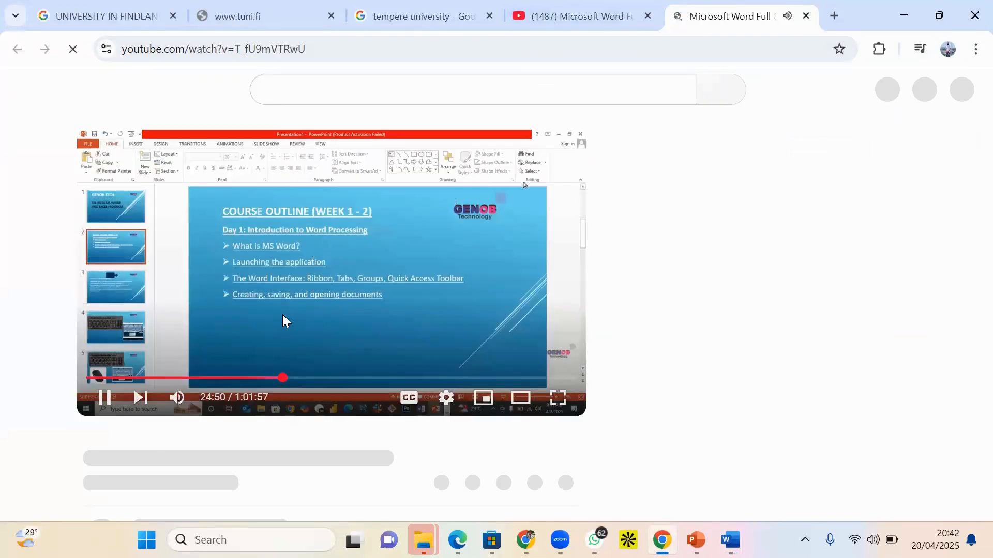
click(309, 337)
mouse_move(526, 540)
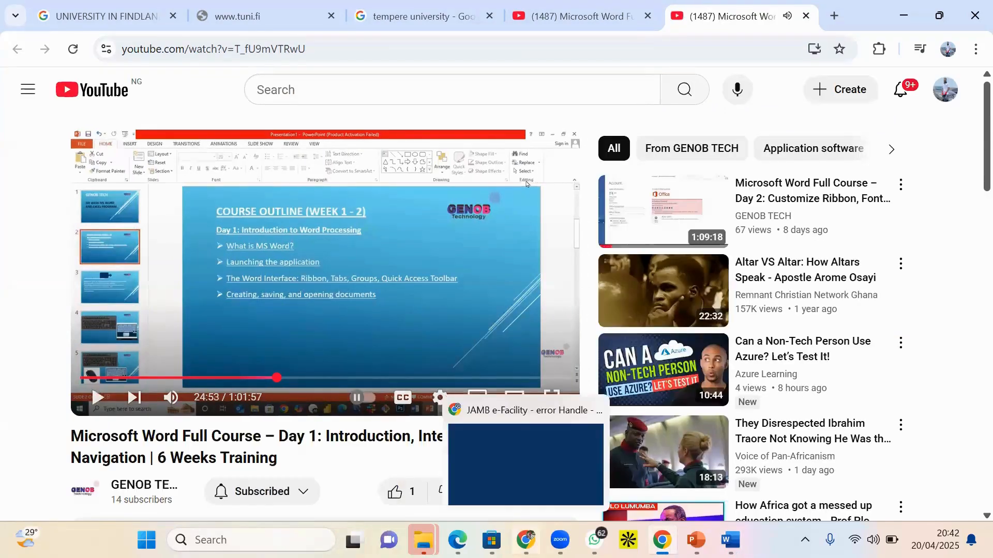
- Return to Document1 in Word and start a hyperlink to an existing file by browsing for it
mouse_move(730, 538)
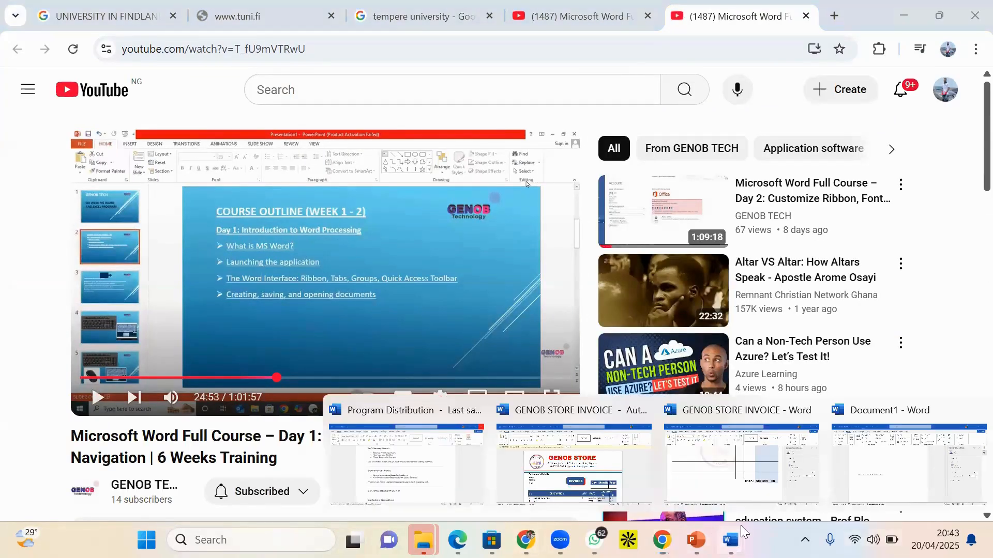
click(879, 478)
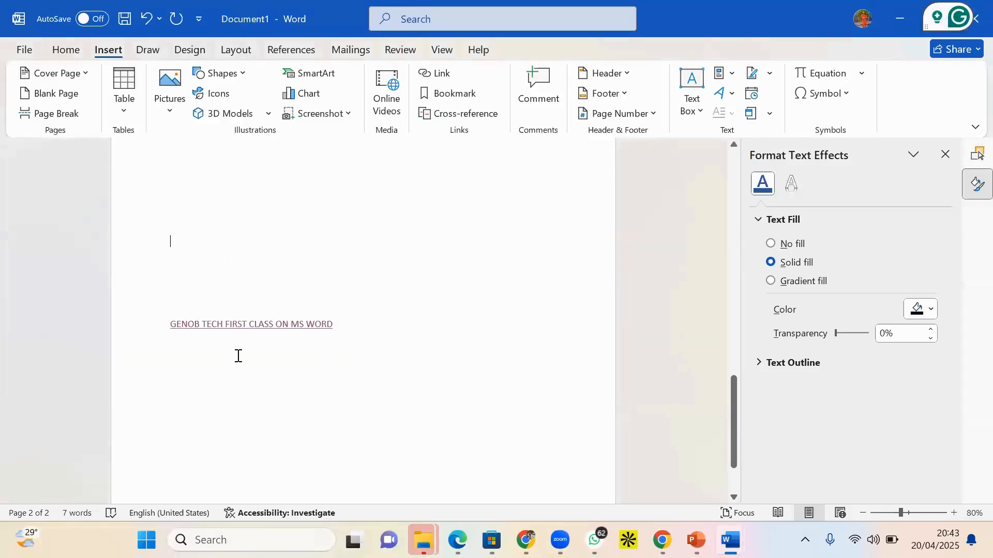
click(443, 73)
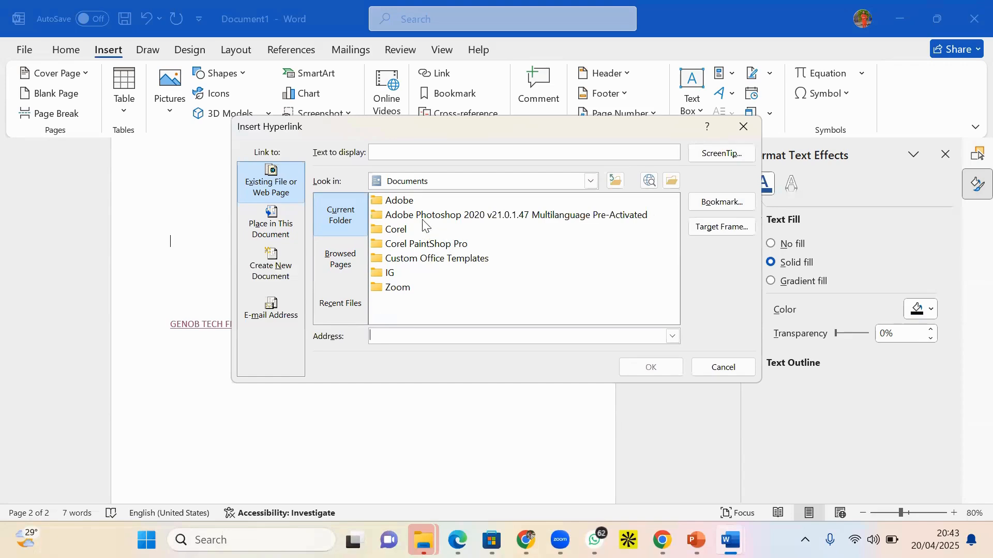
click(671, 182)
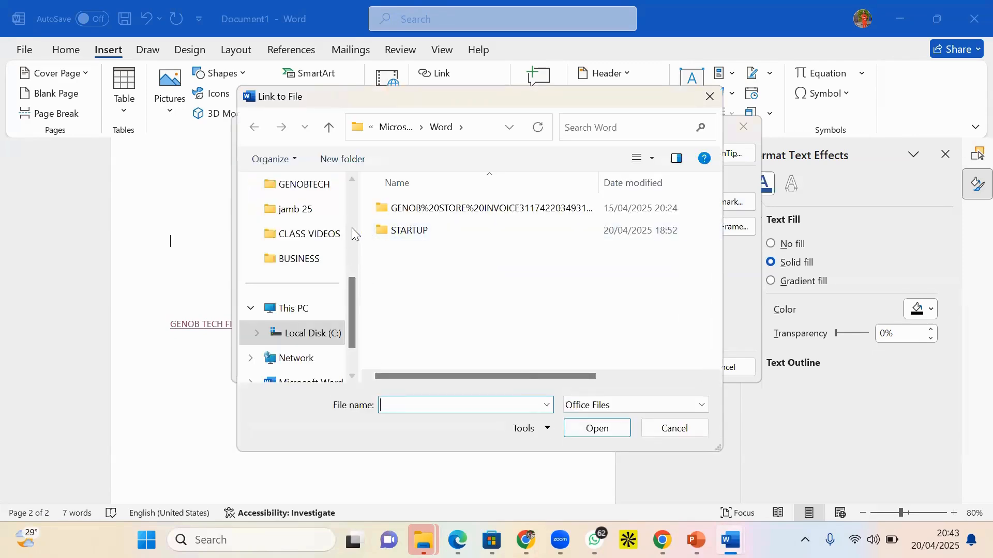
- Show all file types, link to the DAY 2 video in CLASS VIDEOS, and set the display text to DAY CLASS RECORD
click(318, 243)
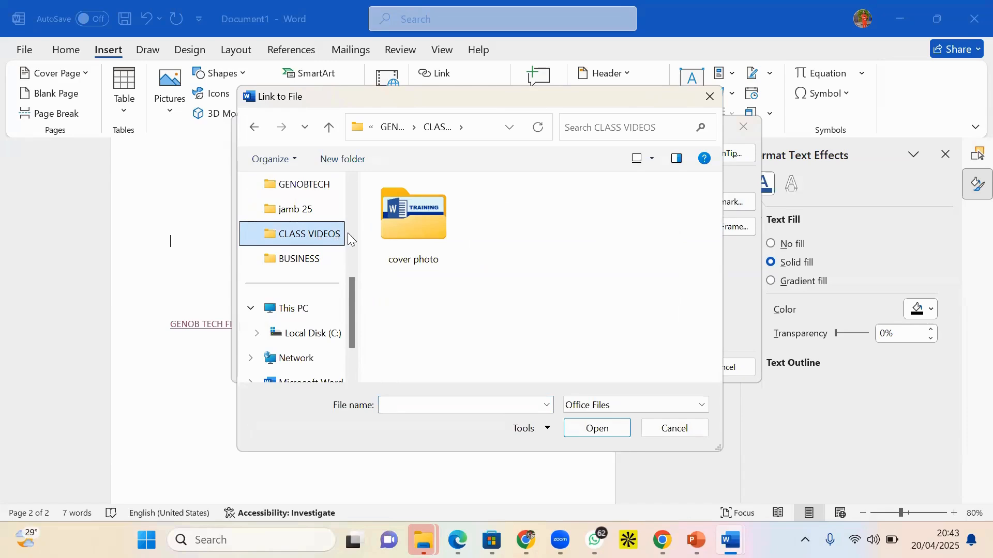
double_click(428, 224)
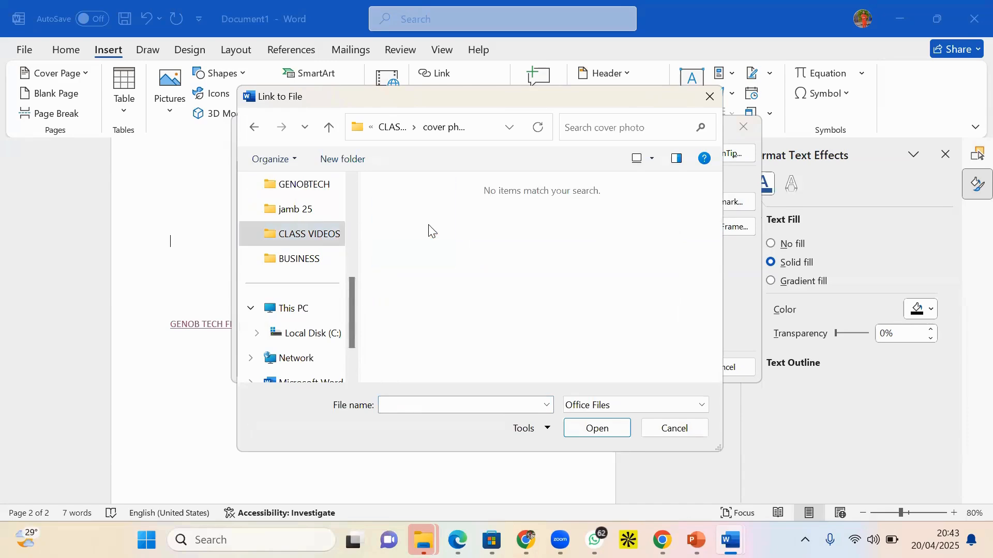
click(315, 239)
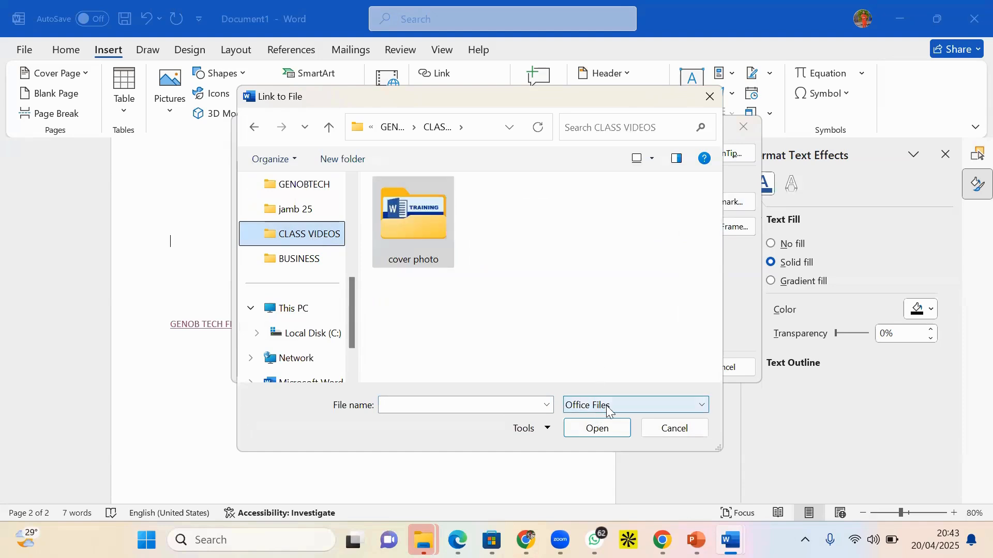
click(626, 405)
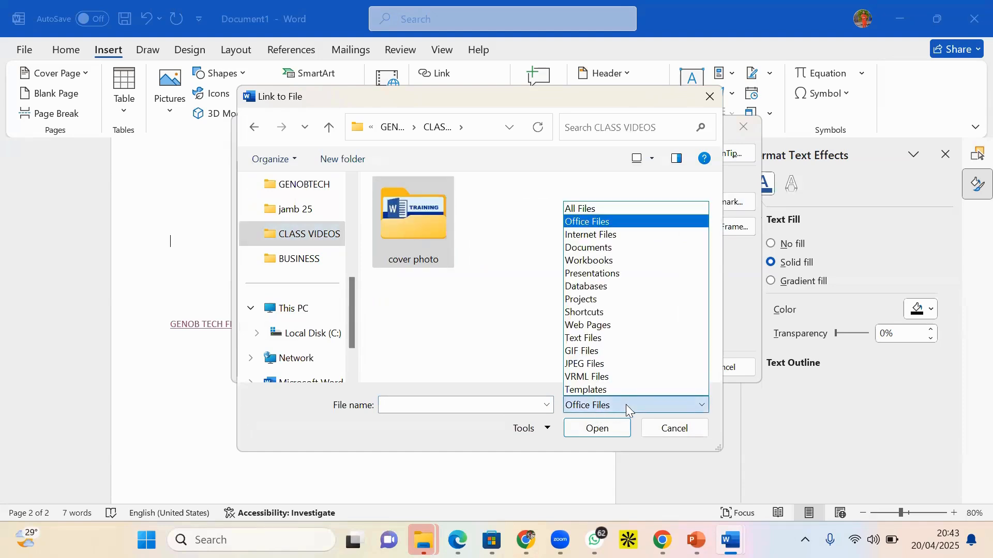
click(589, 209)
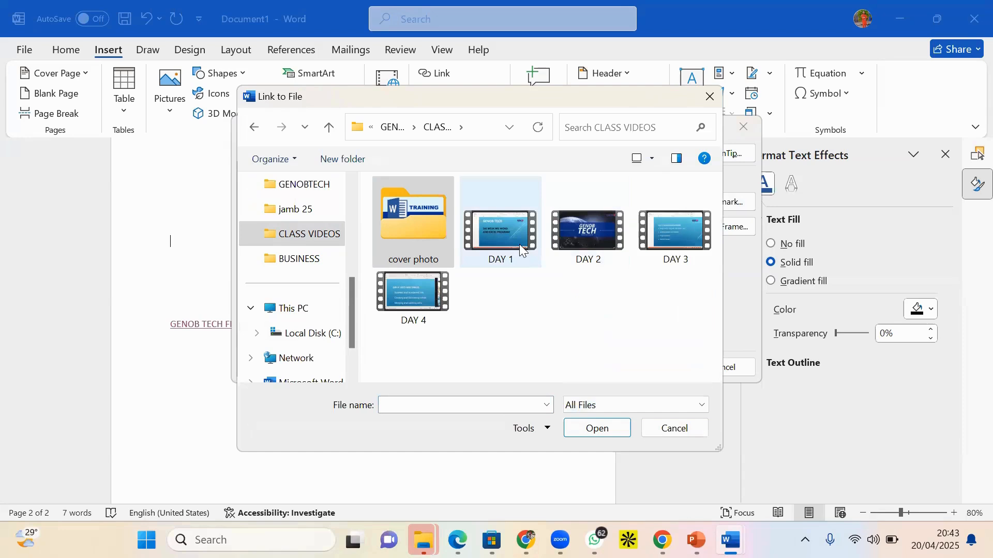
click(591, 242)
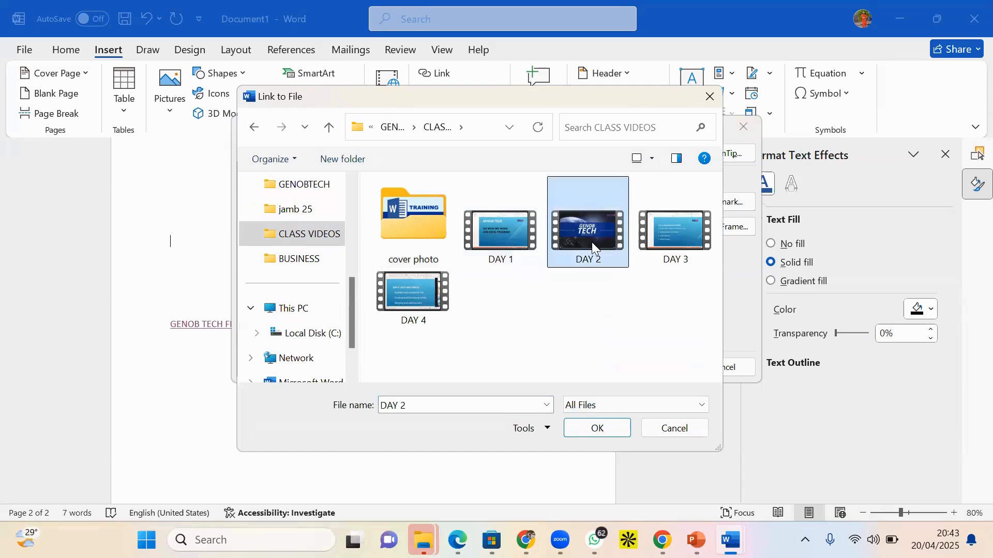
click(595, 430)
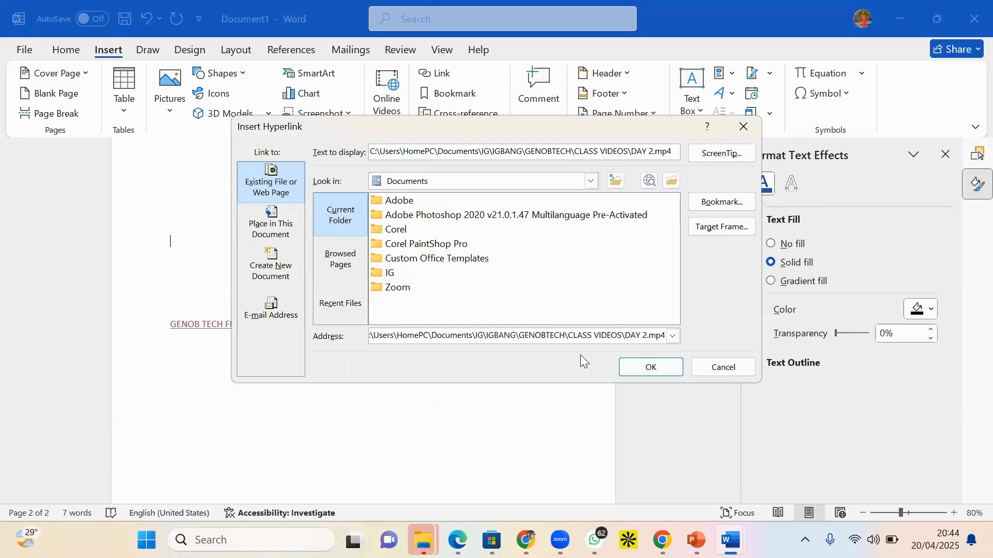
triple_click(530, 155)
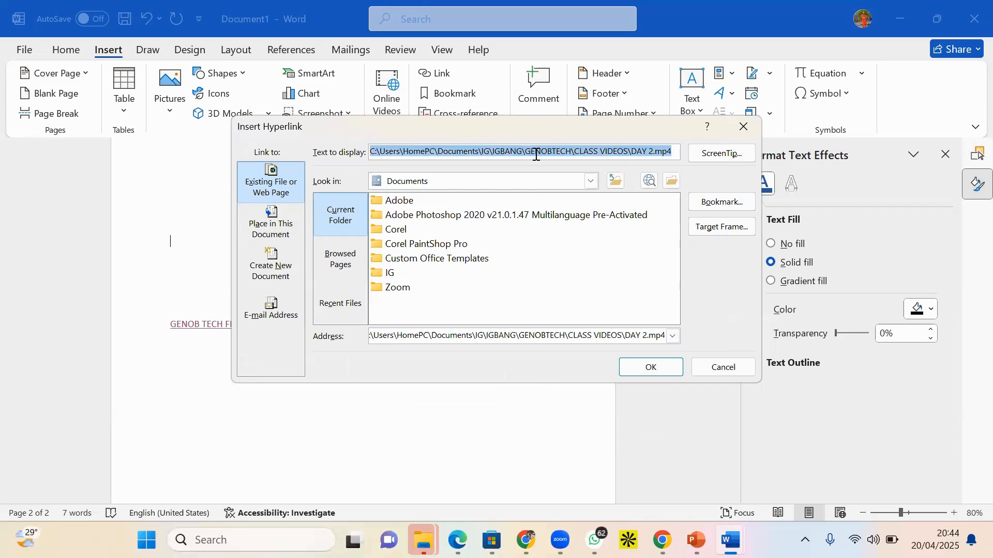
text(DAY CLASS RECORD)
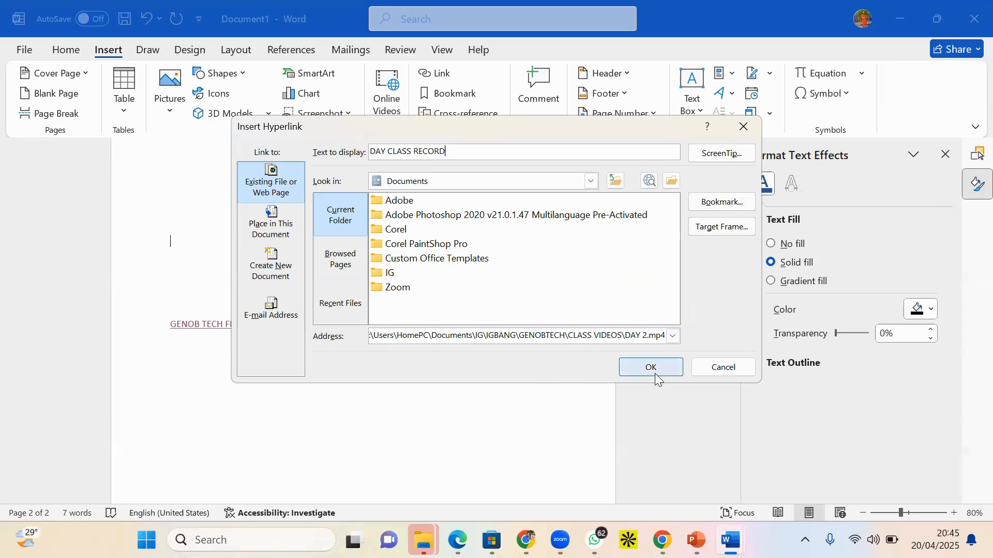
- View the target frame options for the hyperlink and close them without choosing one
click(720, 231)
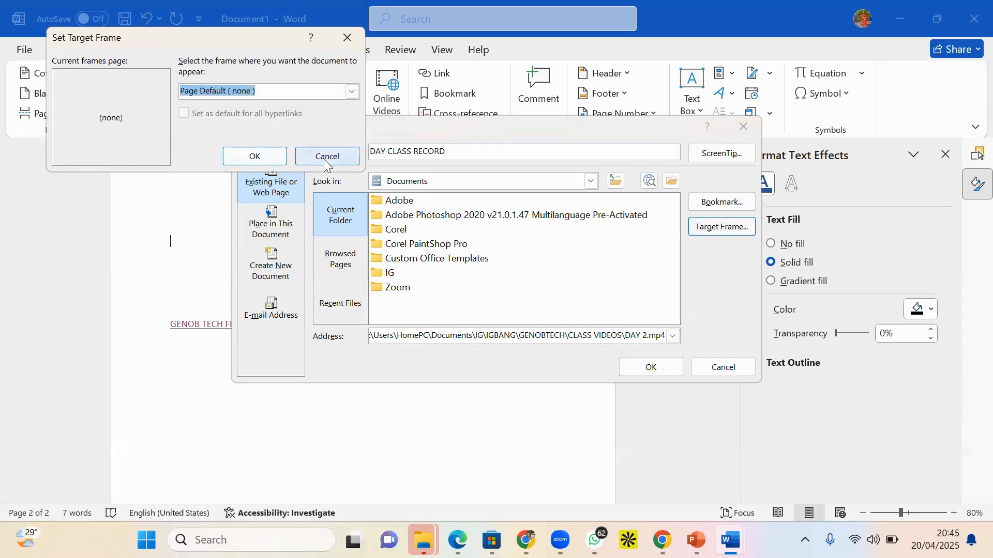
click(351, 92)
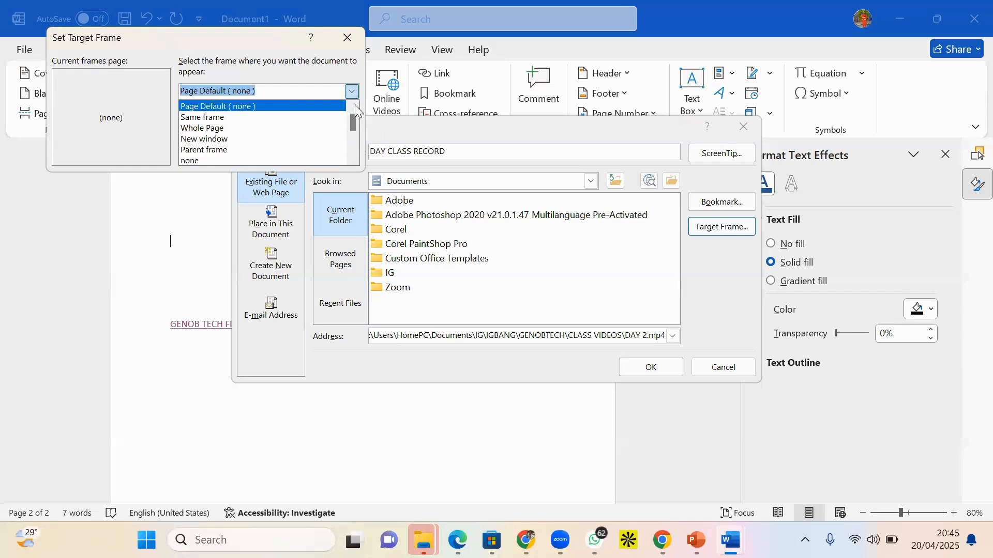
click(354, 93)
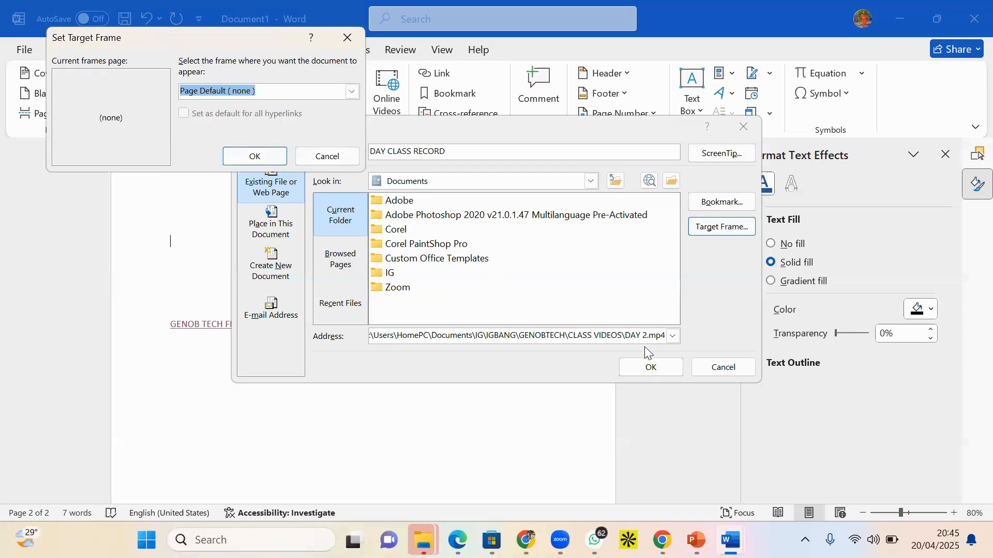
click(650, 368)
click(658, 372)
click(333, 160)
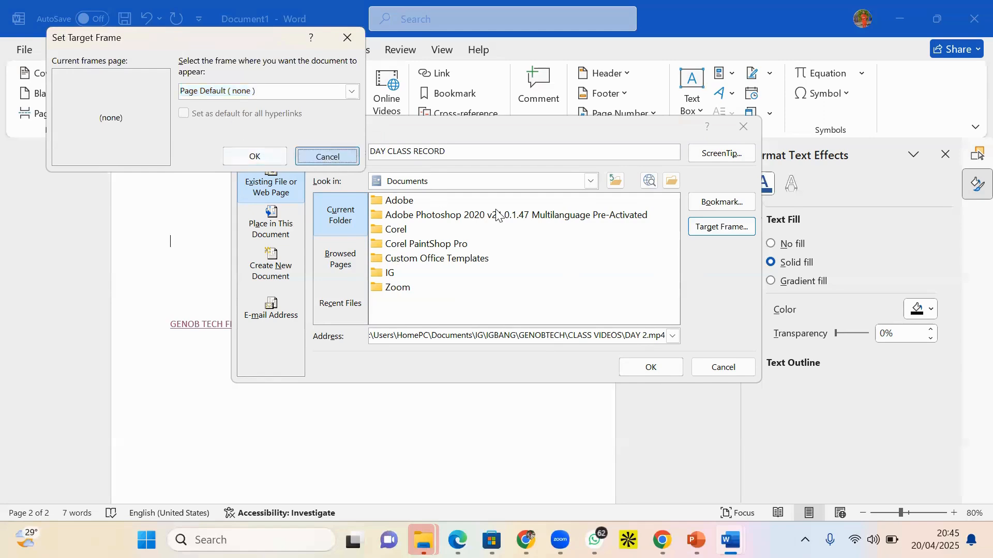
- Insert the hyperlink and edit its text to read DAY 2 CLASS RECORD
click(643, 368)
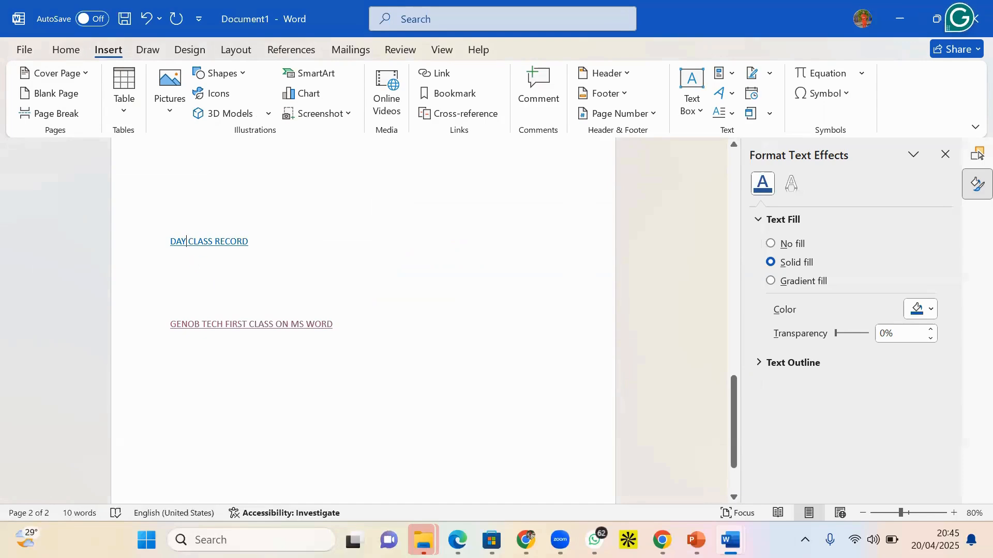
text(2)
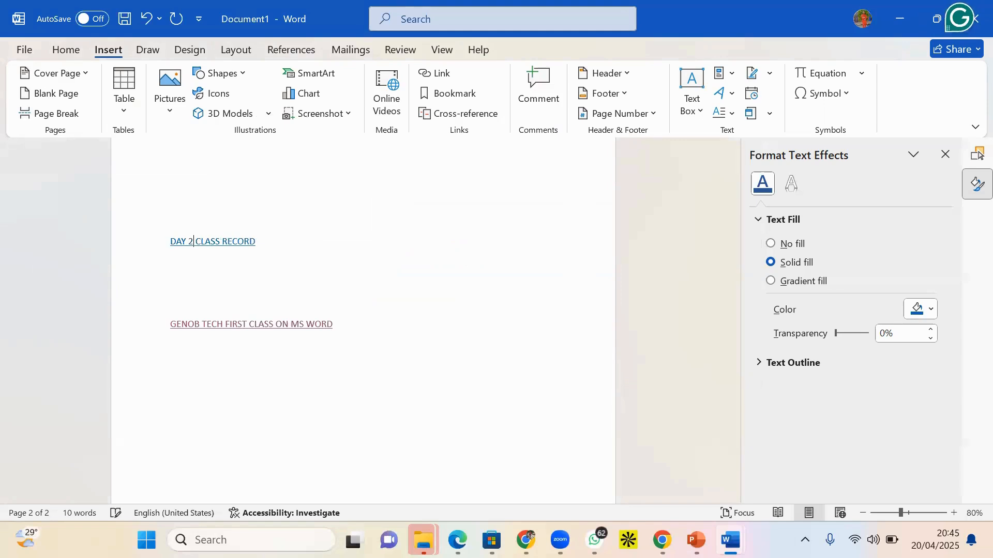
- Test the DAY 2 CLASS RECORD hyperlink by opening the video in Media Player just once, and close the player
ctrl+click(223, 242)
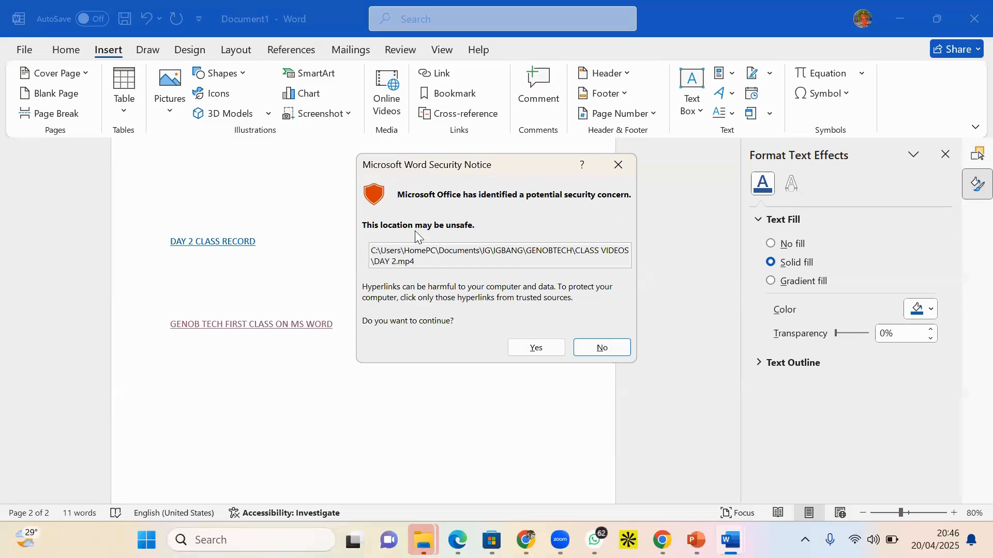
click(538, 352)
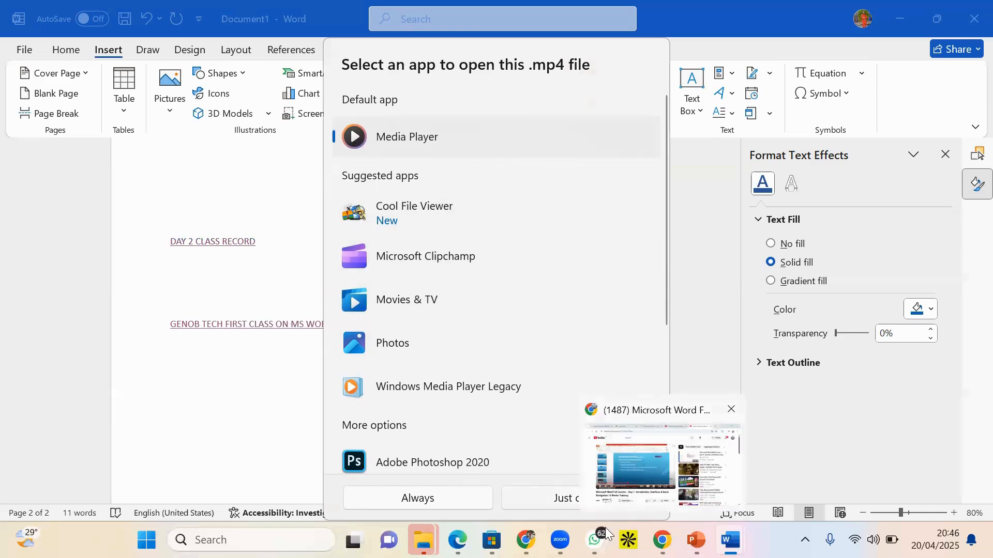
click(584, 500)
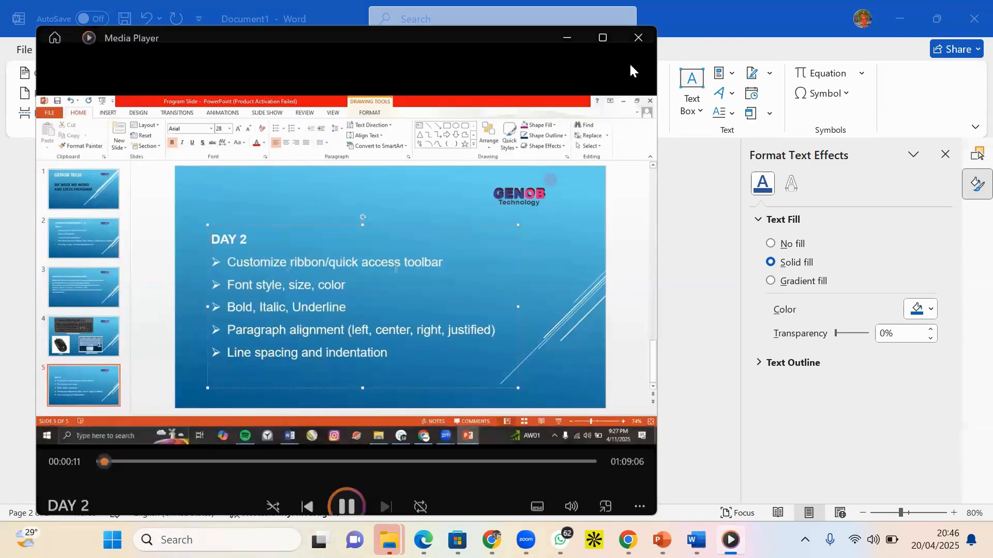
click(638, 37)
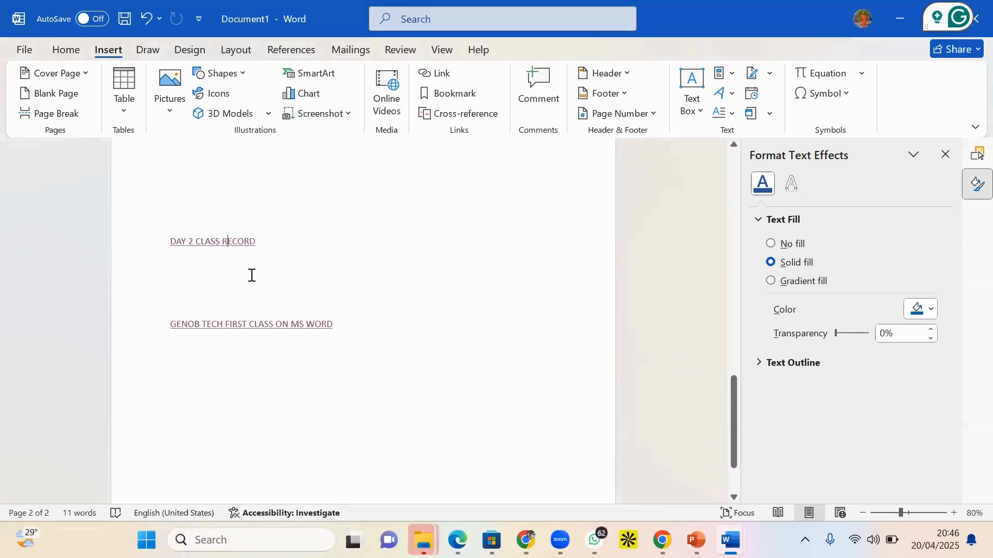
- Start inserting an object from a file beneath the DAY 2 CLASS RECORD link, using channel banner from the BUSINESS folder
click(313, 258)
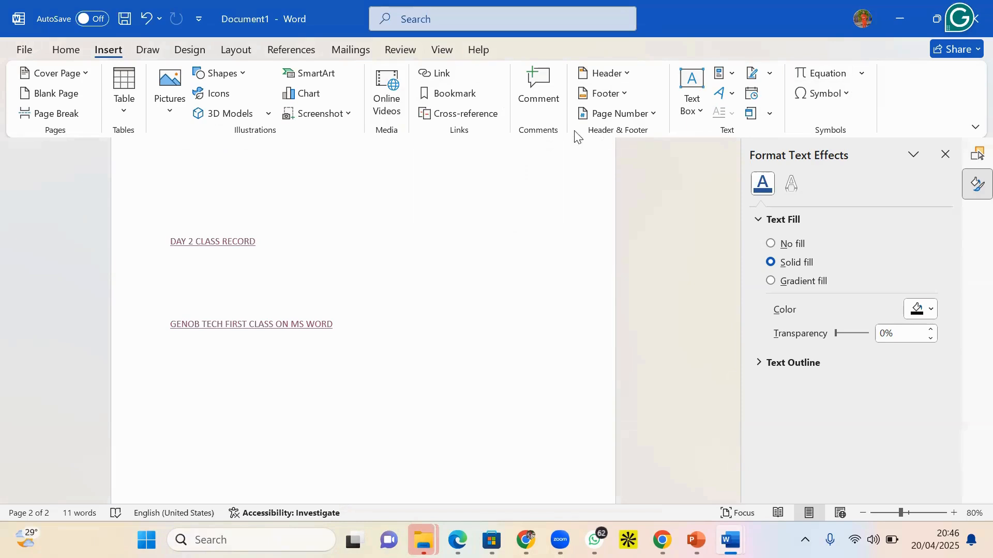
click(754, 116)
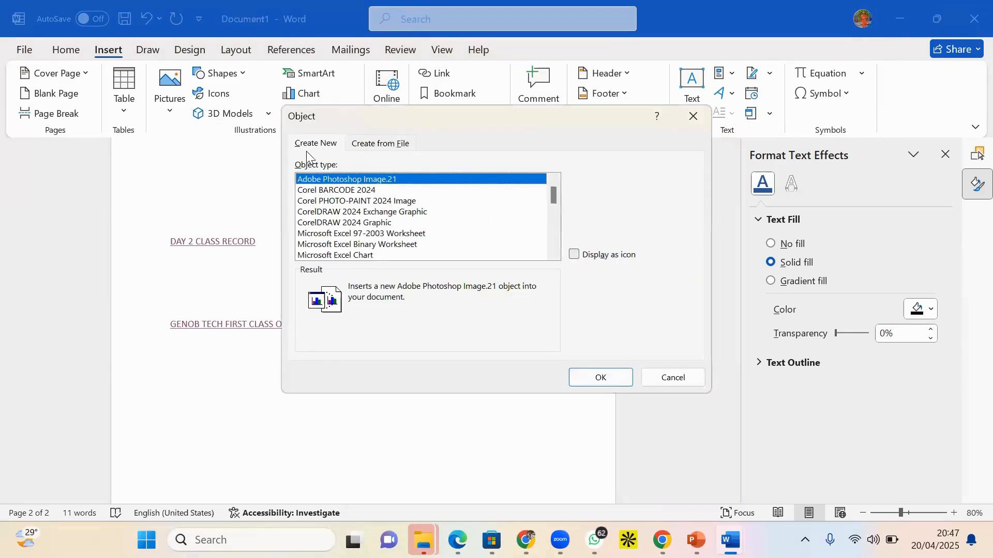
click(382, 146)
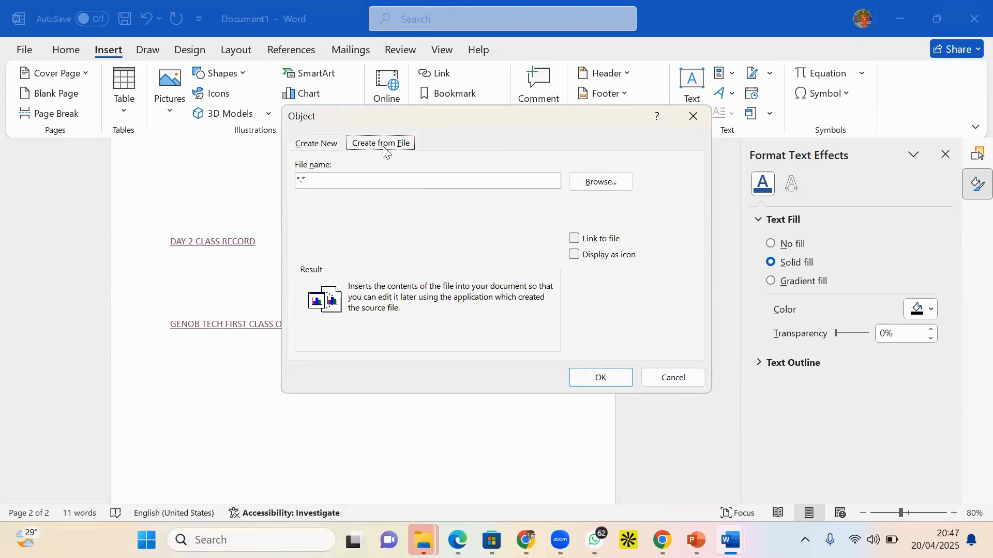
click(590, 183)
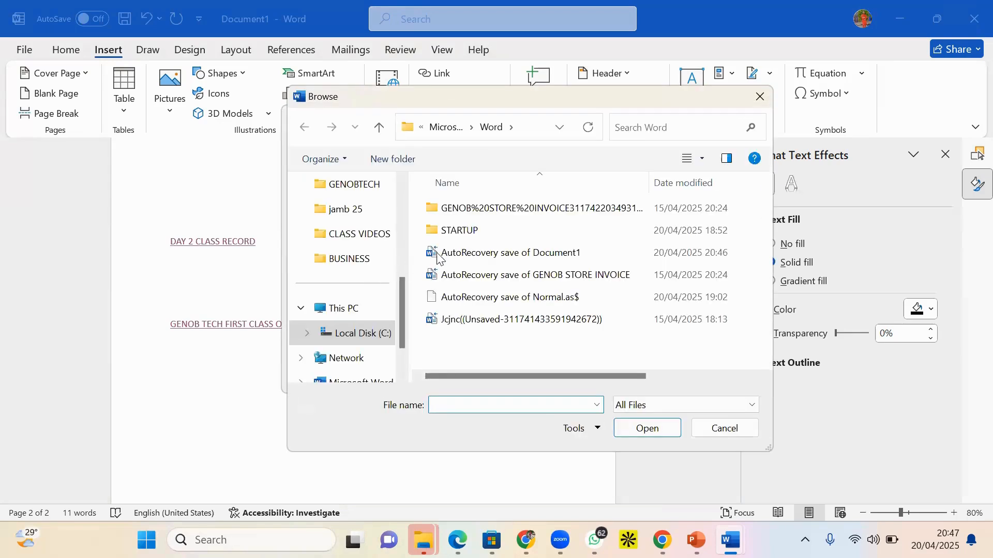
click(376, 253)
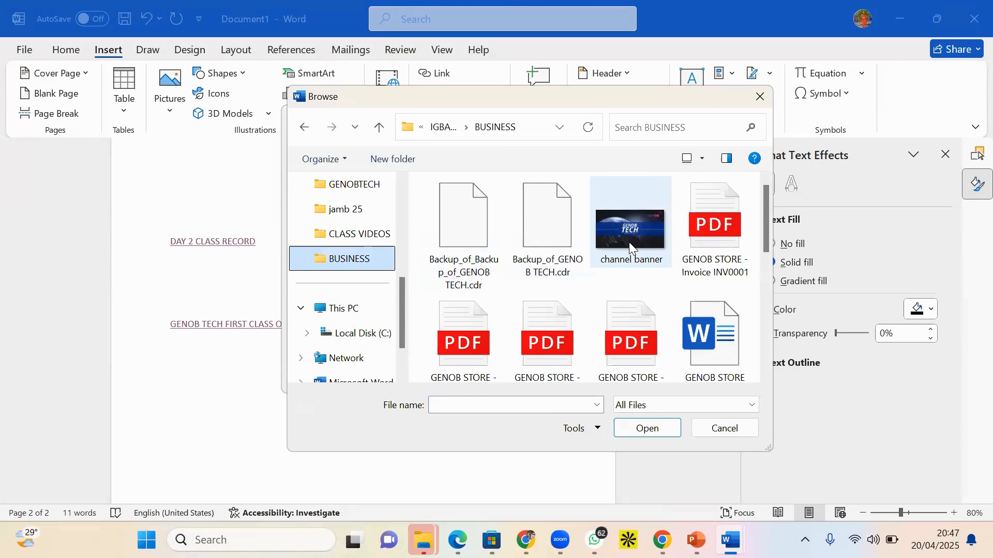
click(629, 242)
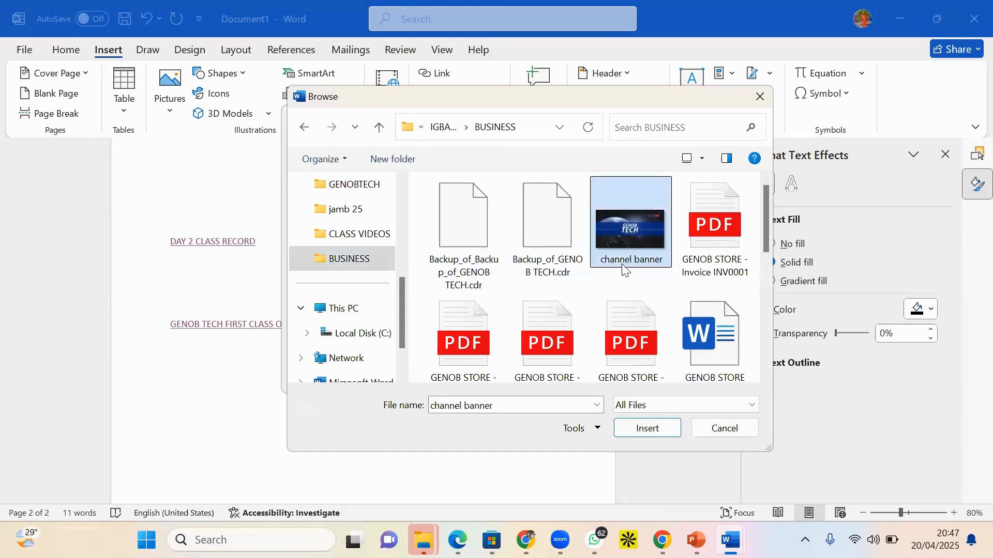
click(654, 429)
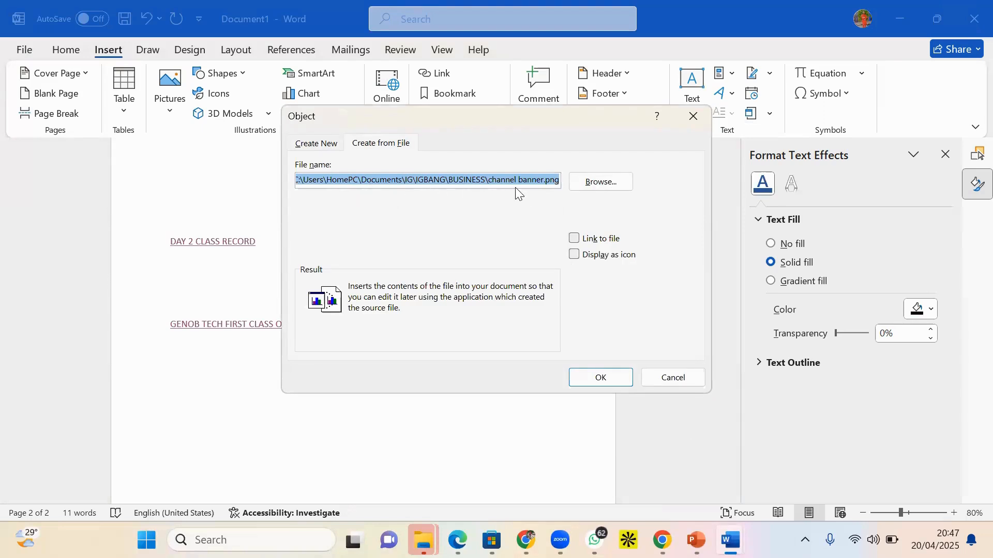
- Replace the object's file name with BANNER, and set it to link to the file and display as an icon
text(BA)
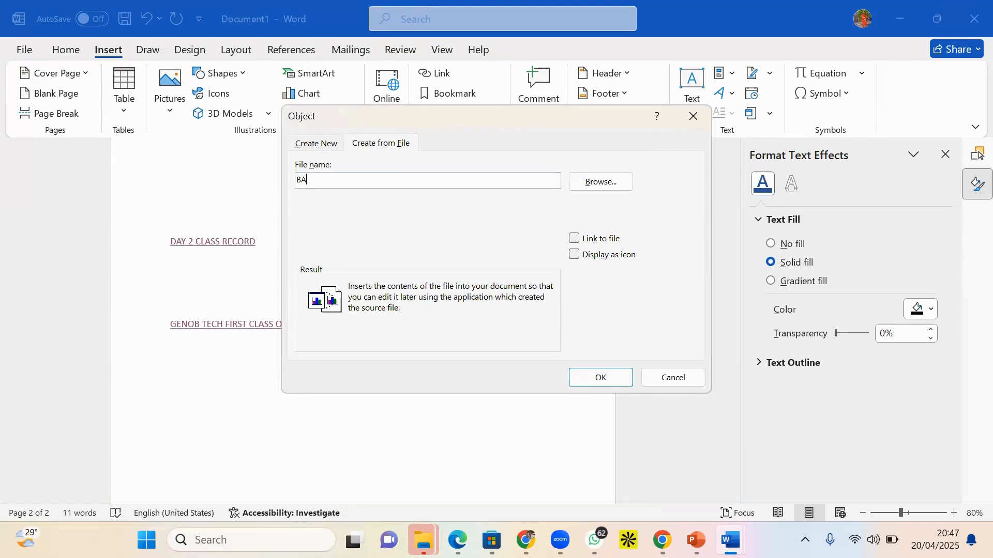
text(BB)
click(577, 243)
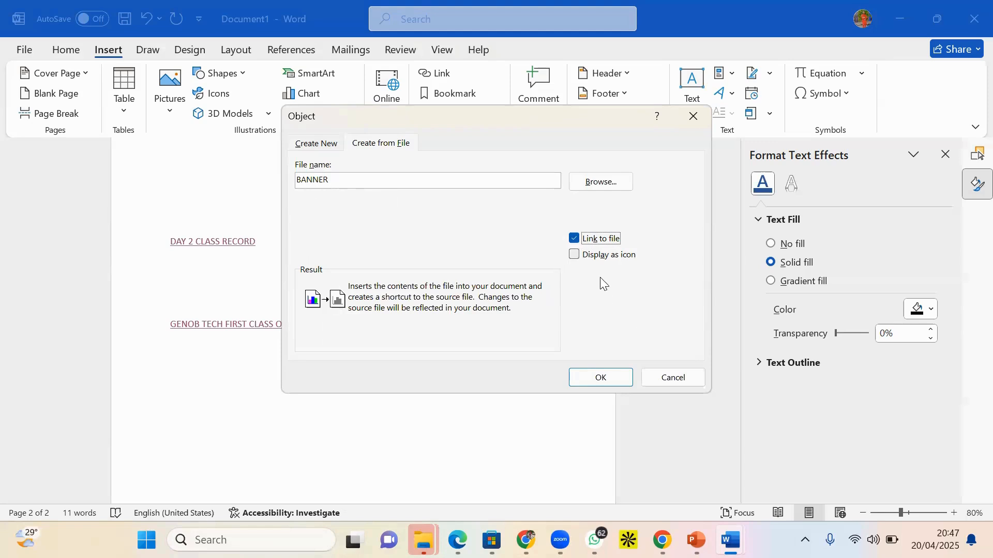
click(576, 254)
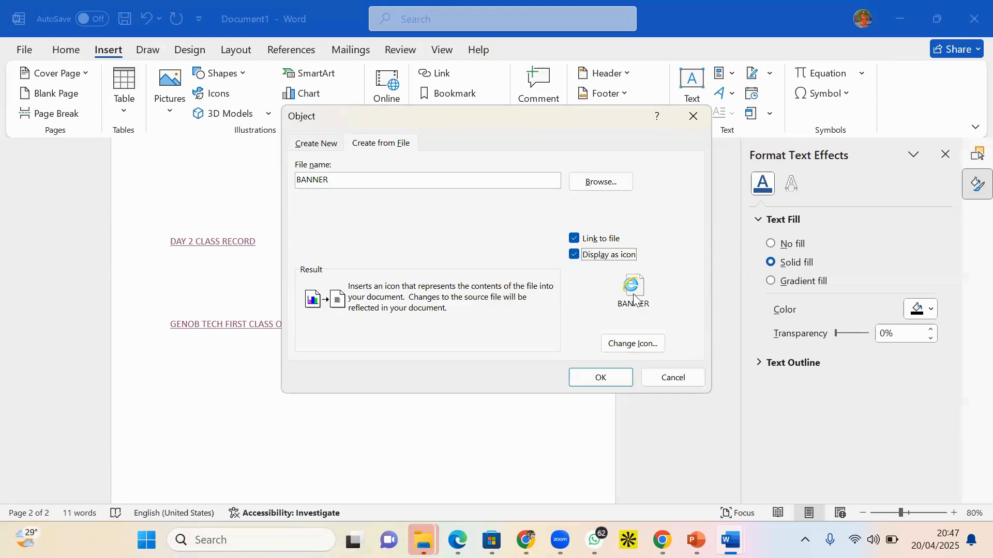
- Change the object's icon to the page symbol with coloured balls from the iexplore.exe icon set
click(643, 344)
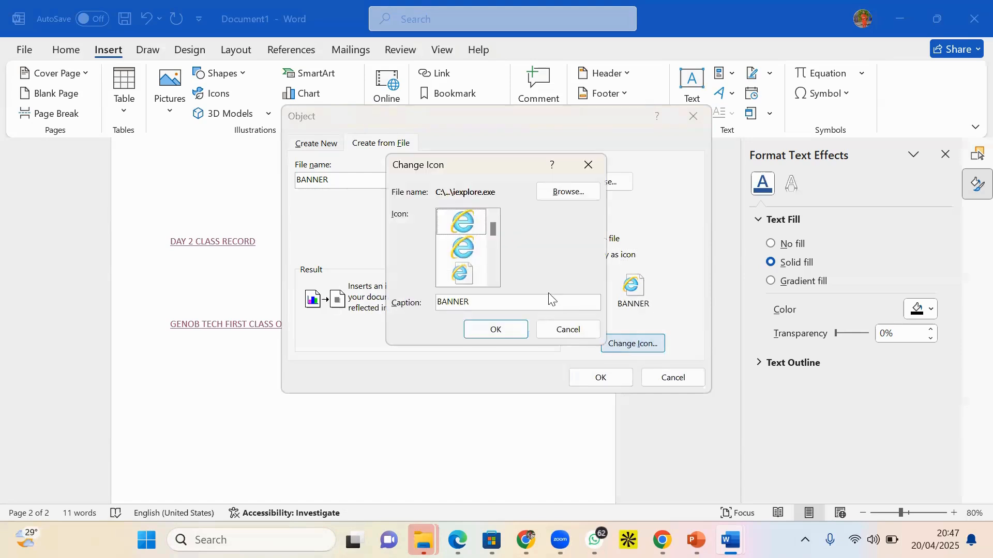
scroll(470, 247, down, 2)
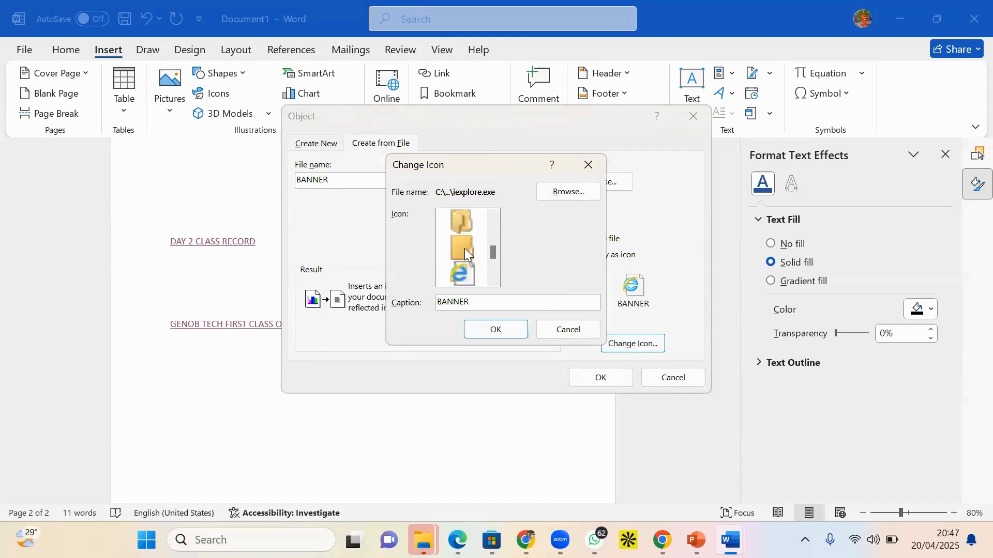
scroll(467, 274, down, 1)
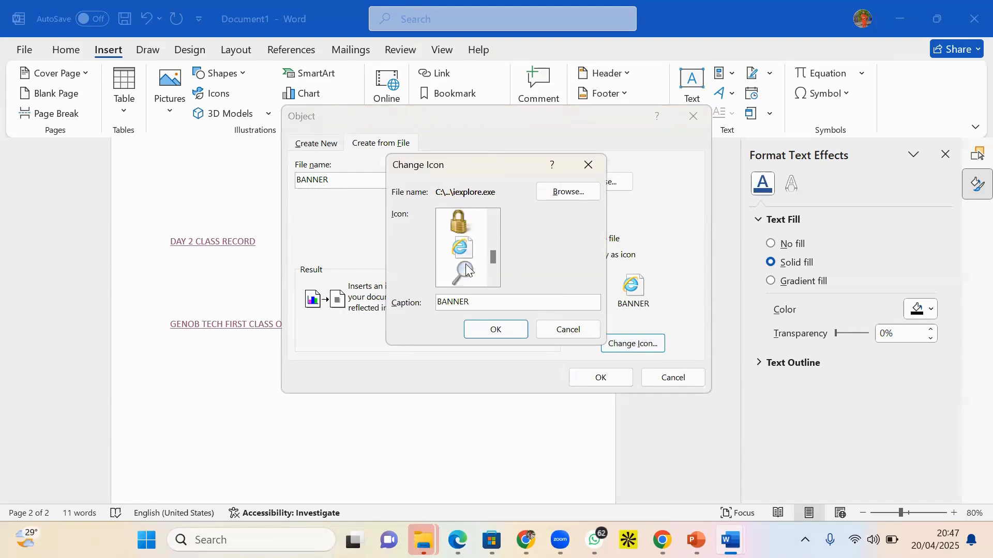
click(465, 250)
scroll(468, 280, down, 1)
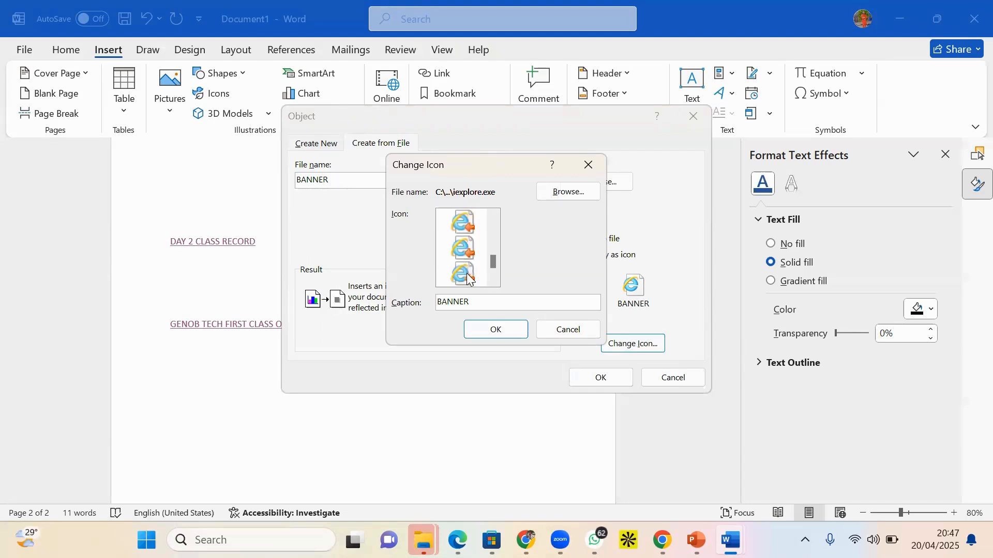
scroll(467, 279, down, 1)
click(469, 251)
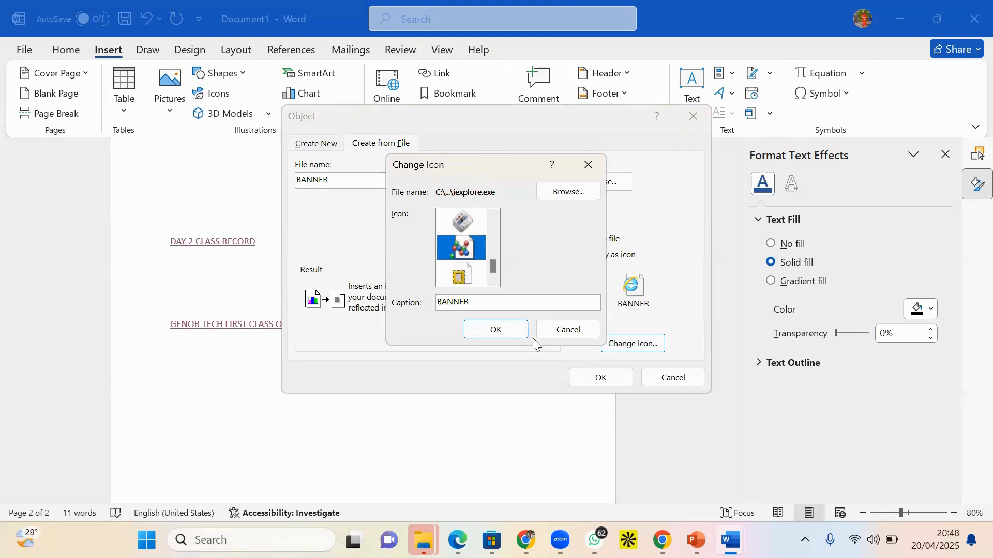
click(492, 329)
- Try to insert the linked icon object with BANNER as its file name
click(597, 378)
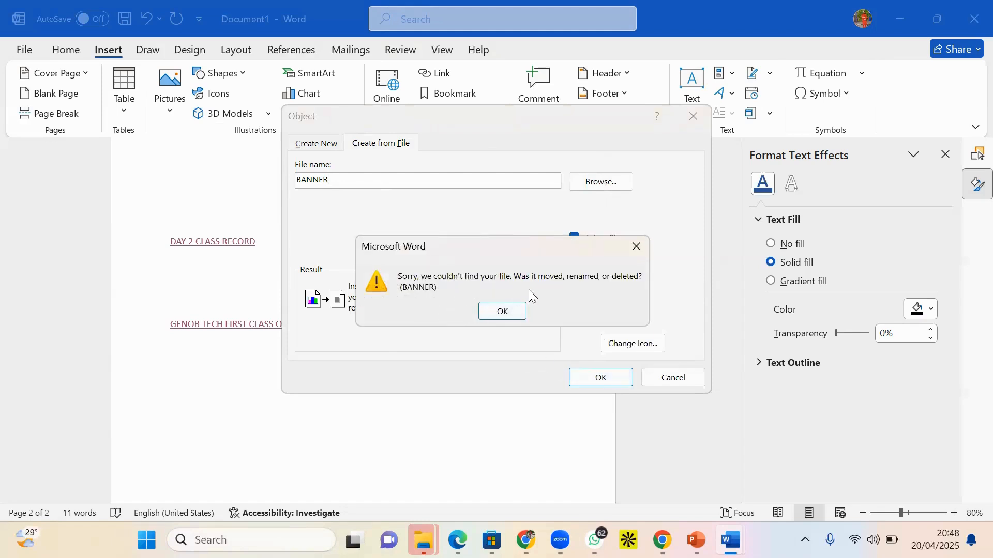
click(516, 317)
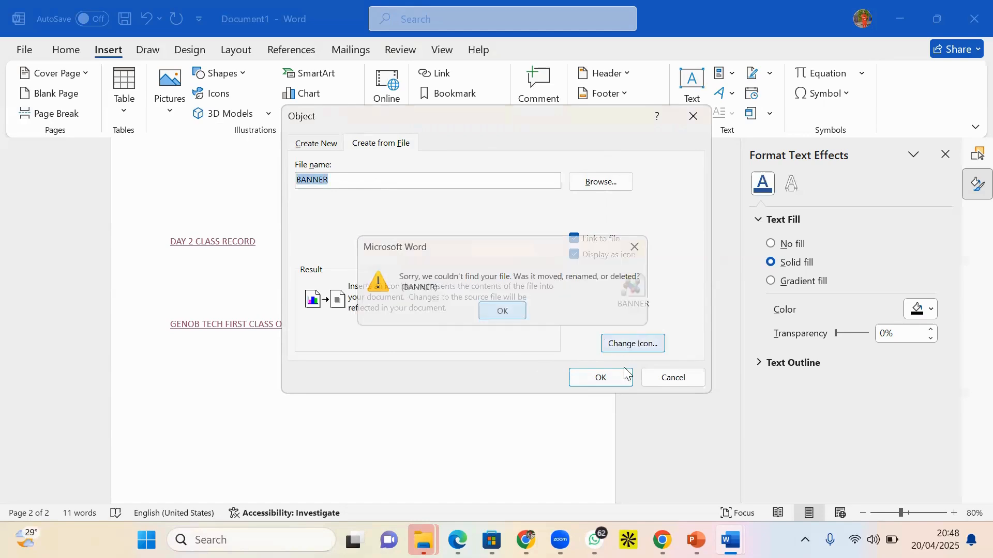
click(598, 378)
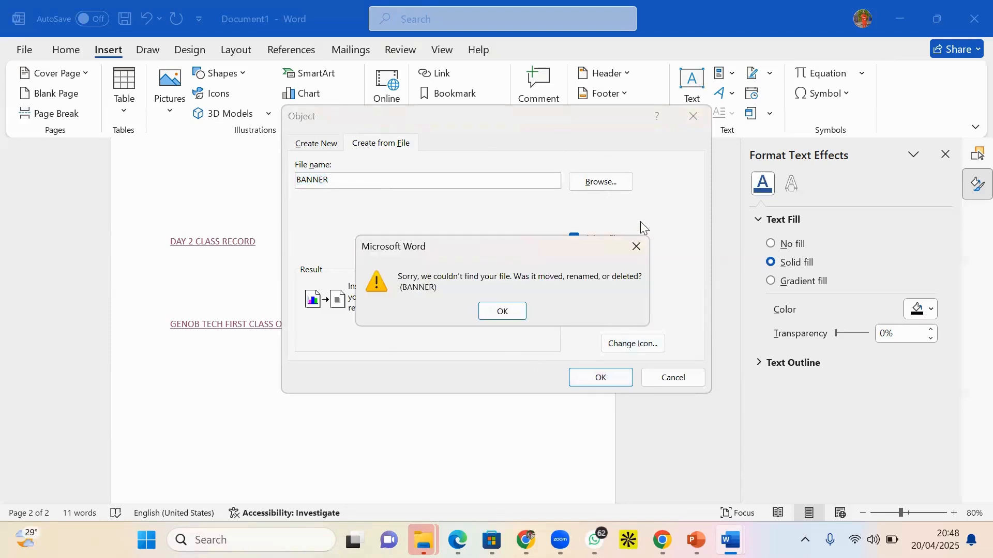
click(636, 247)
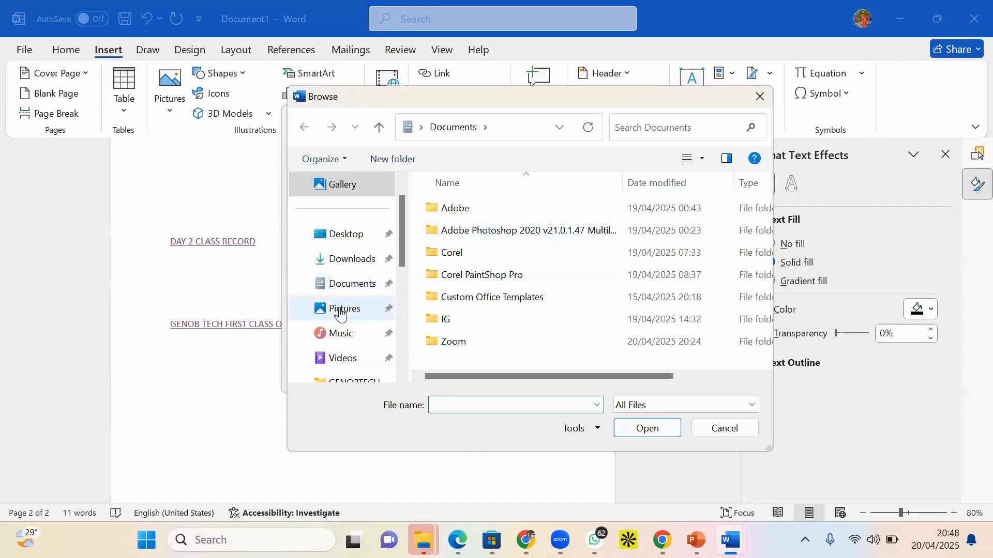
- Choose the banner image in the GENOBTECH folder as the source file and insert the linked icon object
scroll(360, 264, down, 2)
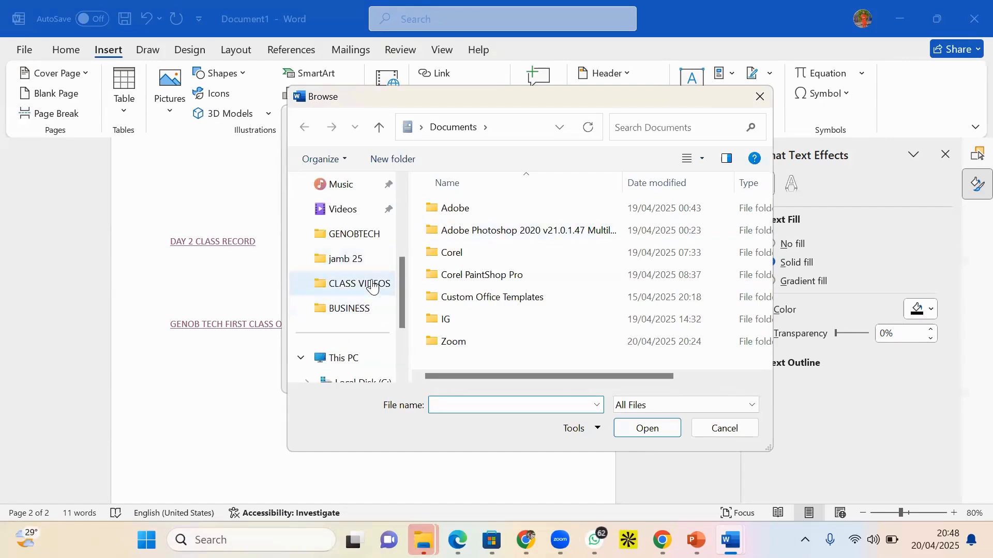
click(371, 285)
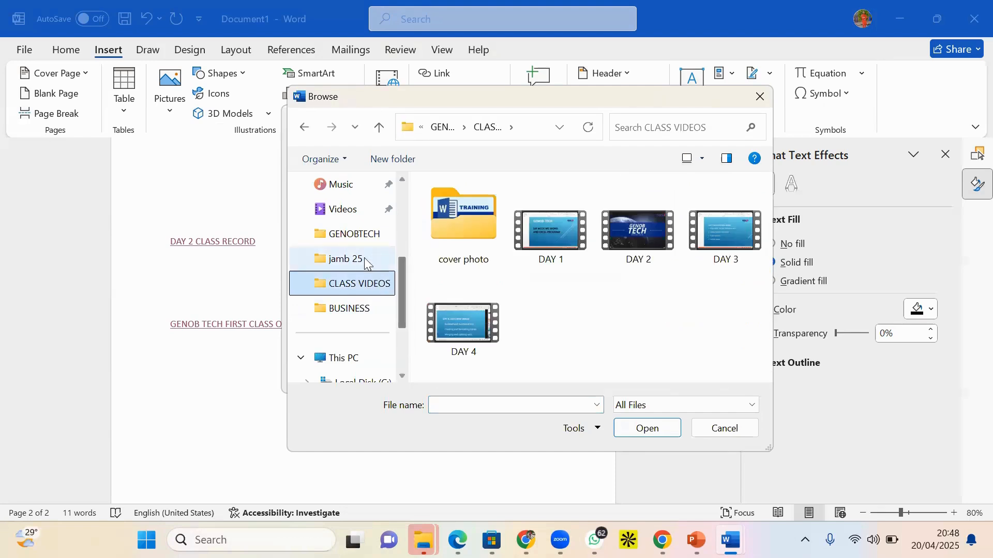
click(356, 243)
click(547, 228)
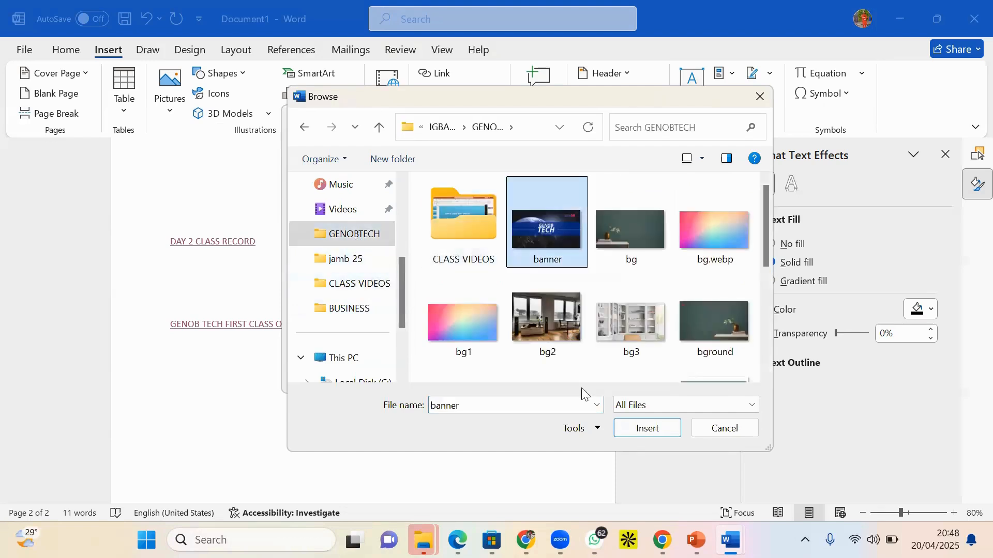
click(644, 427)
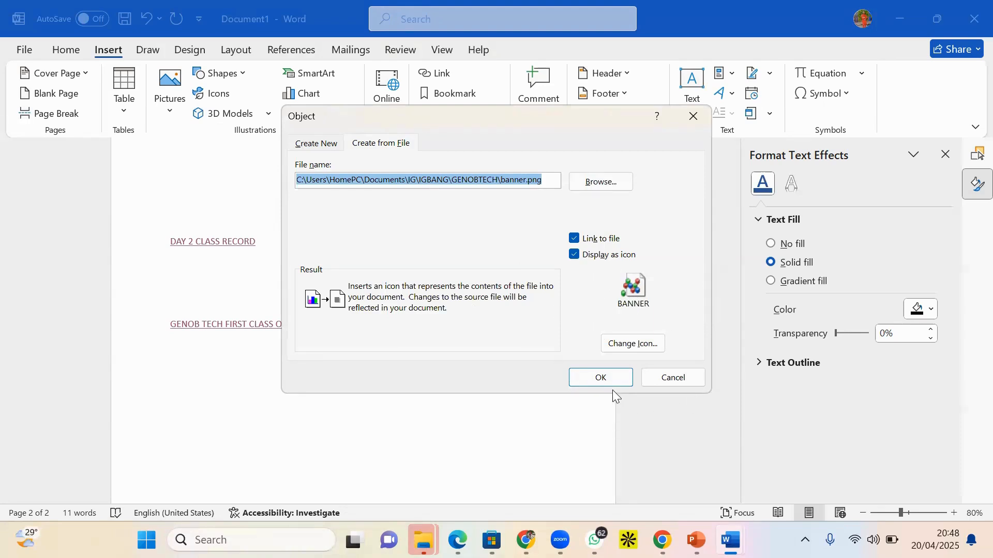
click(600, 377)
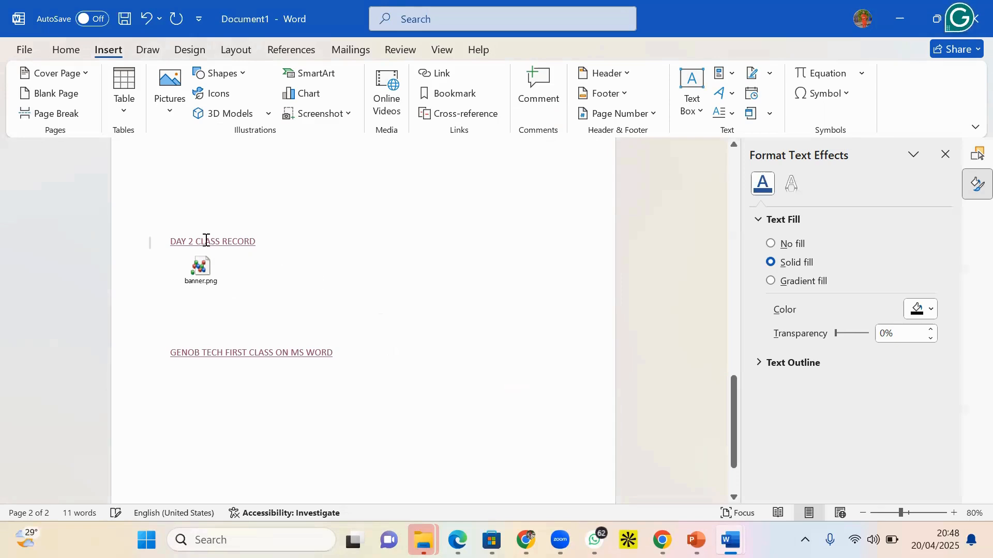
- Try to open the inserted banner.png object in Paint
double_click(201, 270)
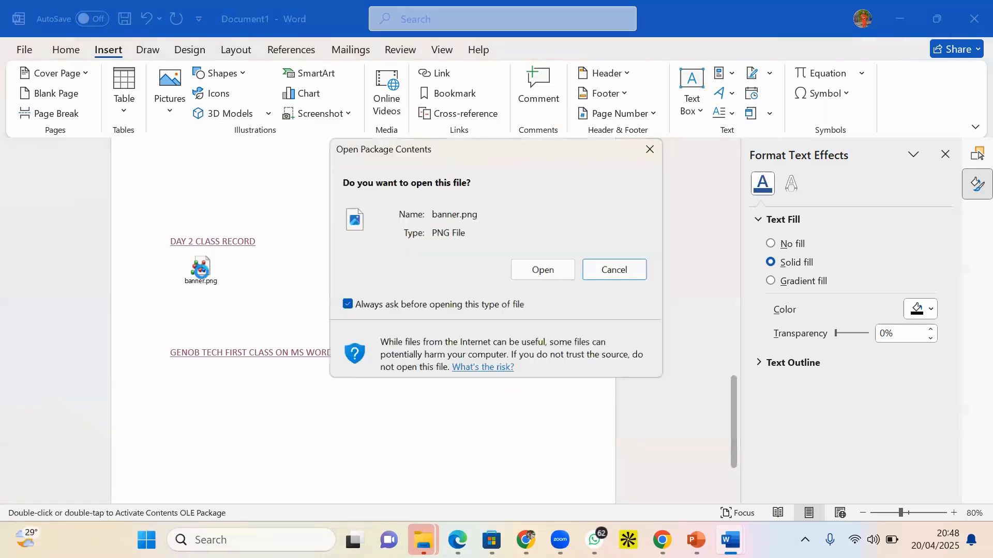
click(544, 270)
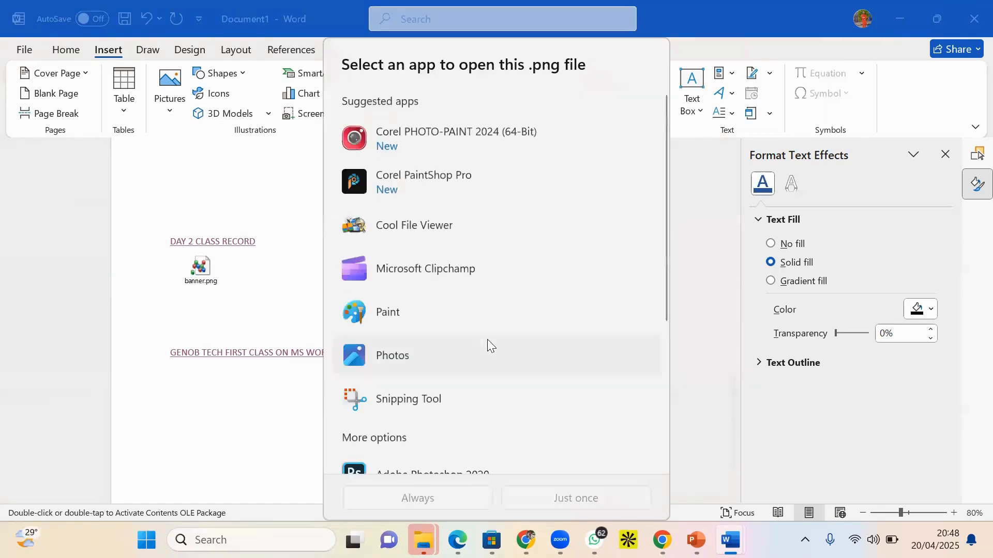
click(394, 312)
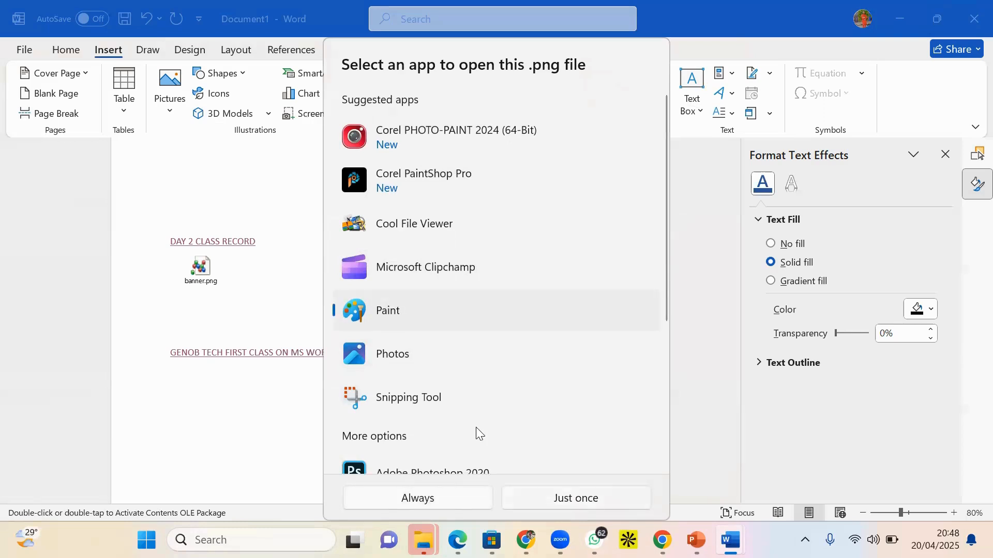
key(Return)
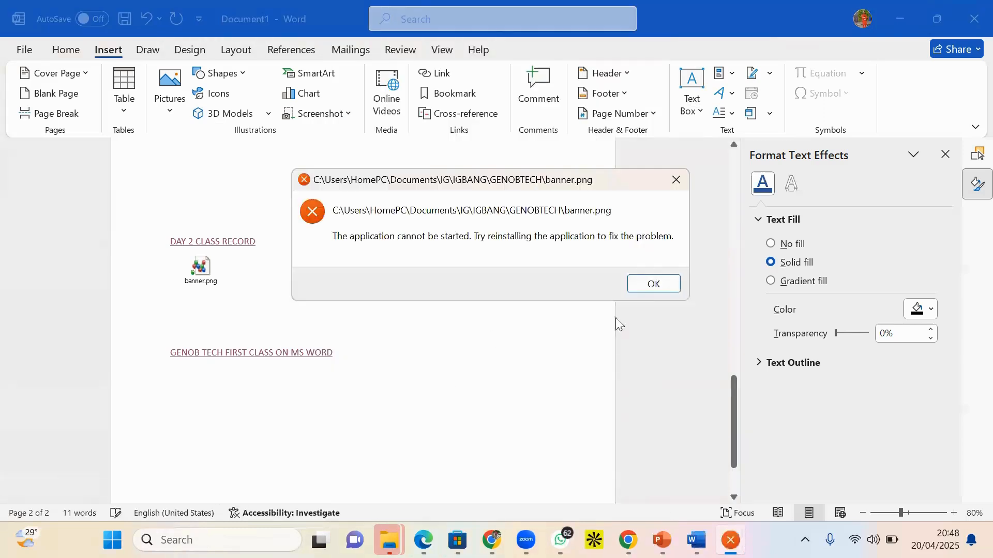
click(661, 285)
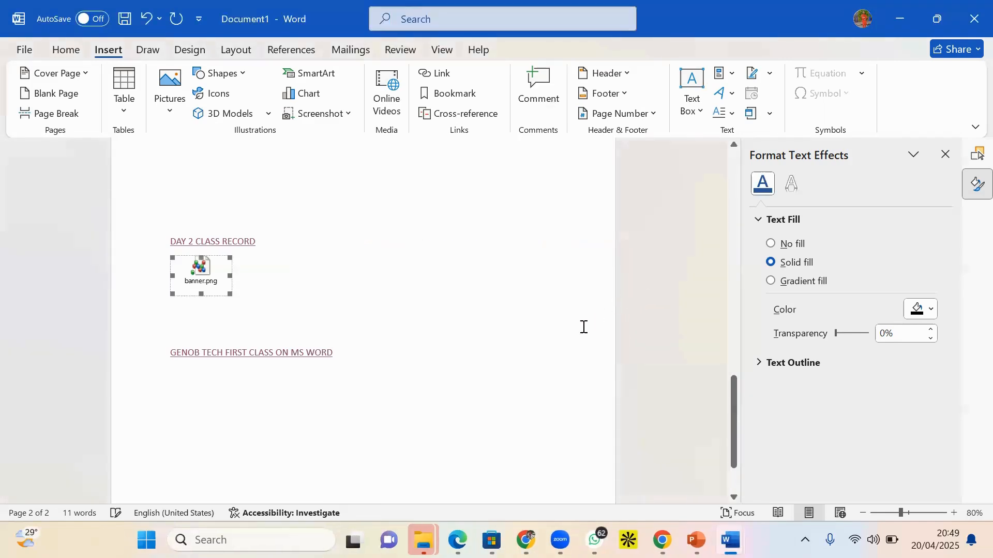
- Open the banner.png object from its icon again to view the image, and close the image viewer
double_click(206, 271)
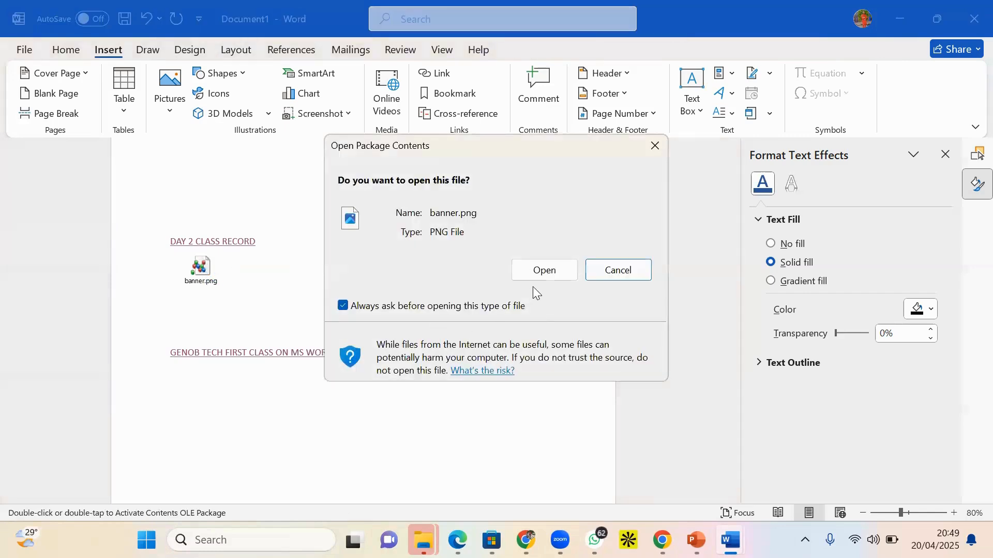
click(545, 273)
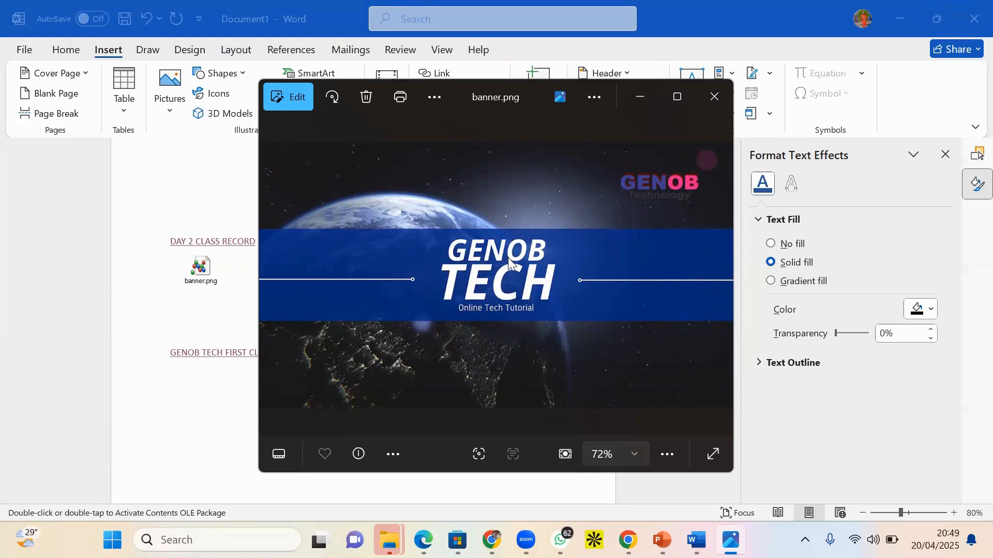
click(713, 95)
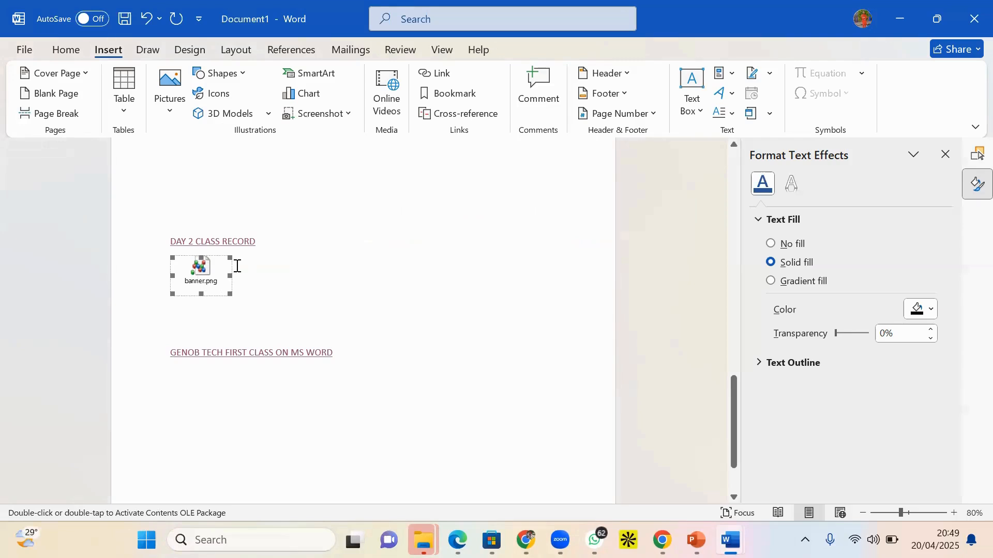
- Add two new lines below the banner.png icon and enter the text TERMS AND CONDITIONS
click(280, 284)
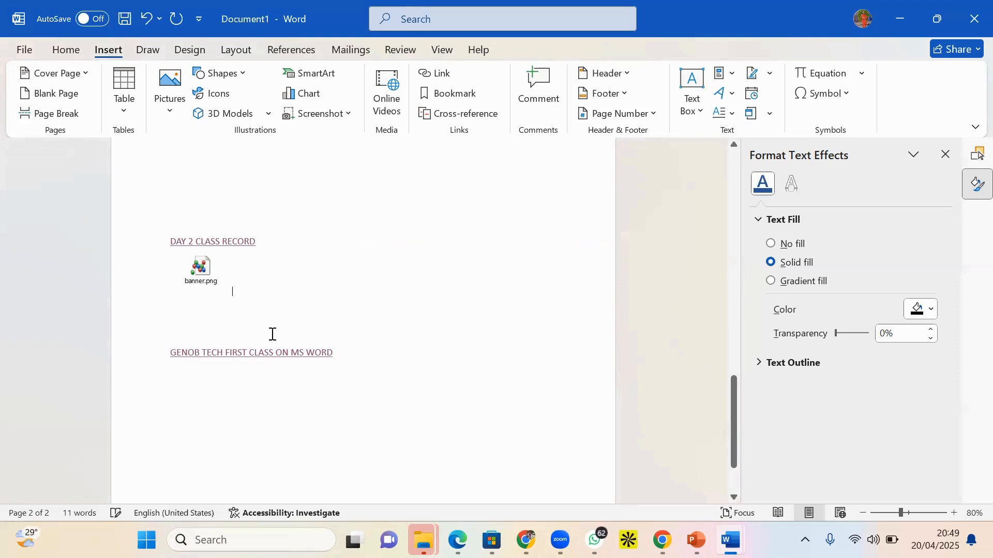
key(Return)
key(Return)
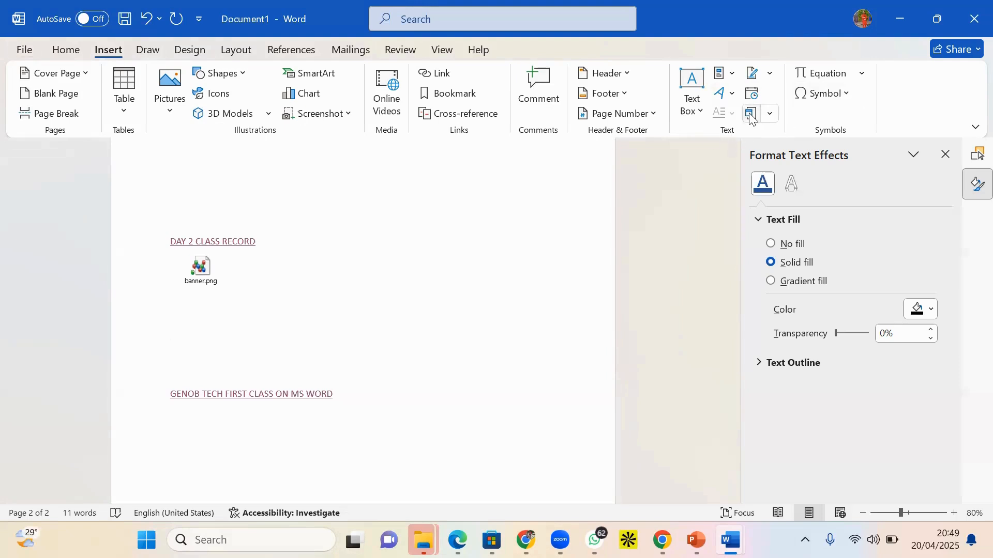
click(770, 113)
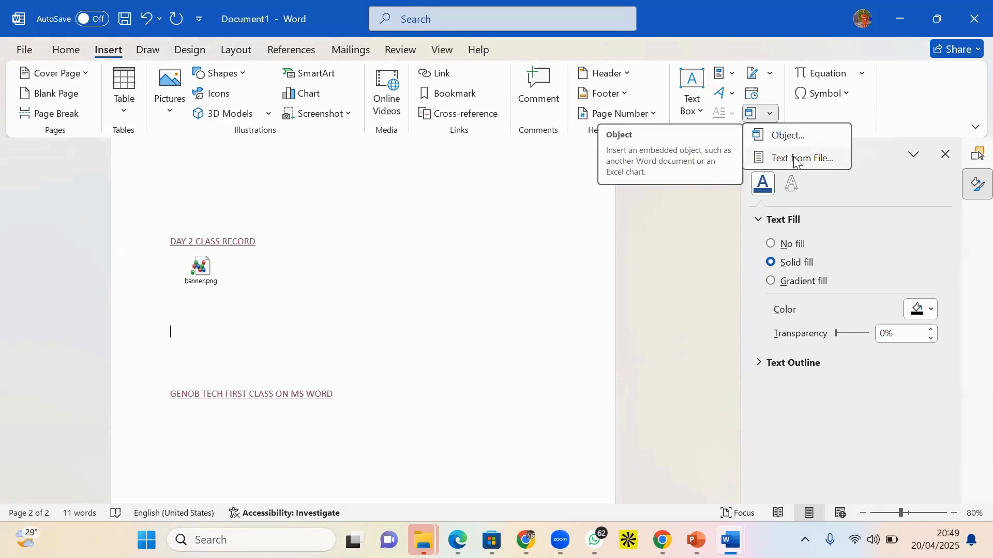
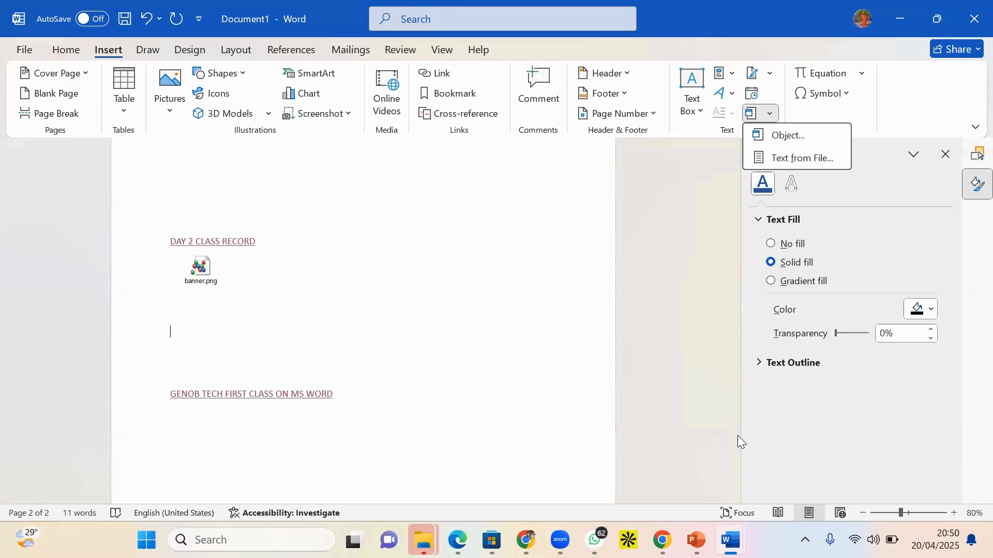
click(192, 339)
text(TER)
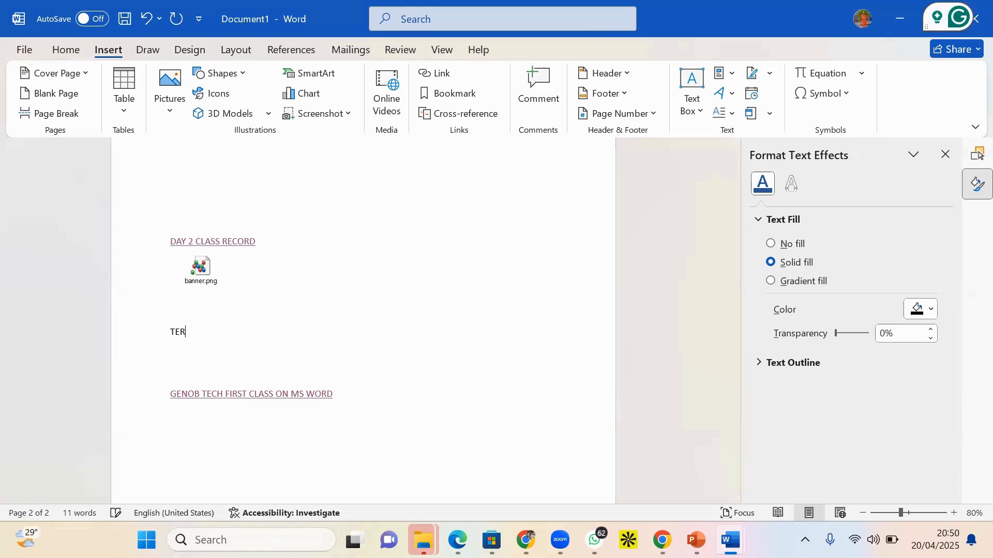
text(MS AND C)
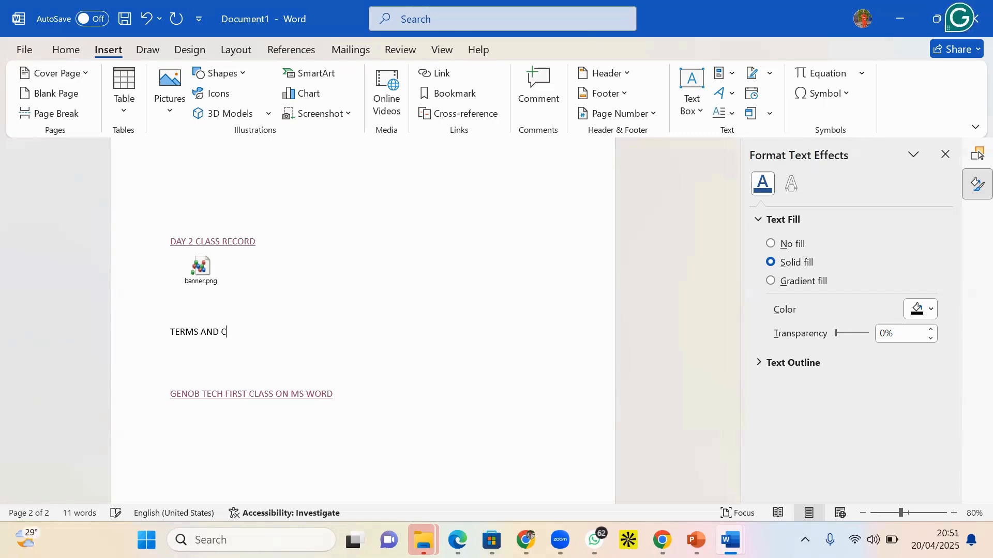
text(ONDITIONS)
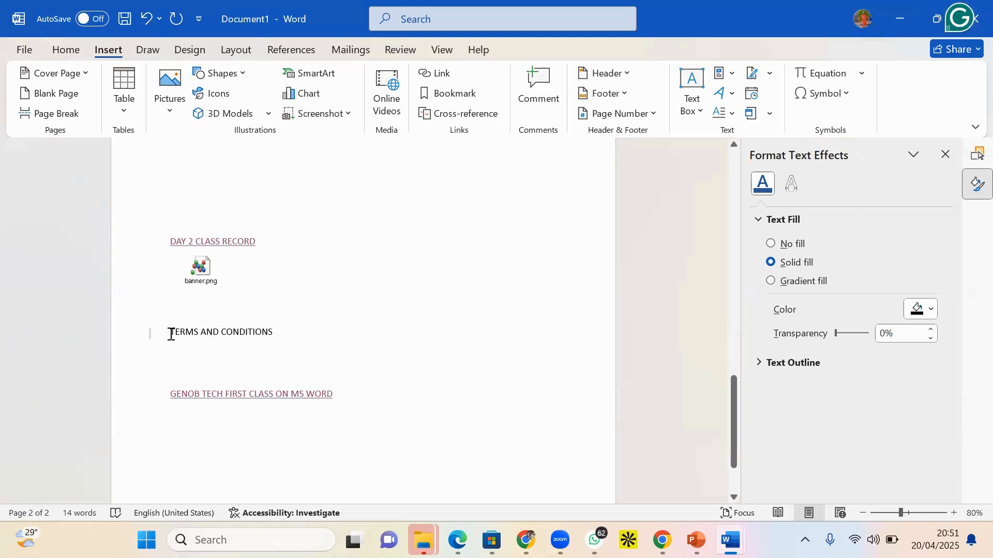
- Select the TERMS AND CONDITIONS text and choose GENOB STORE INVOICE from the GENOBTECH folder as the source file for a new object
drag(169, 332, 282, 336)
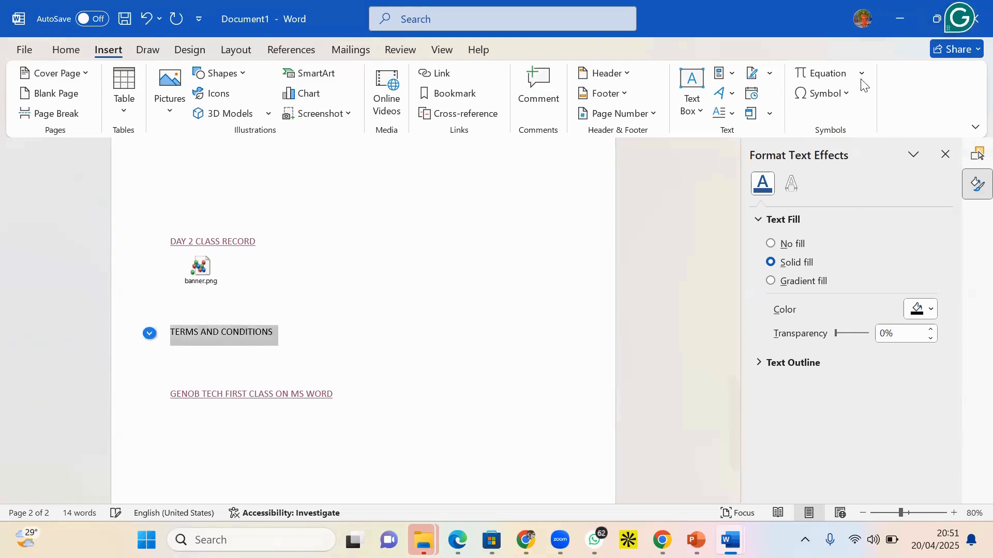
click(752, 114)
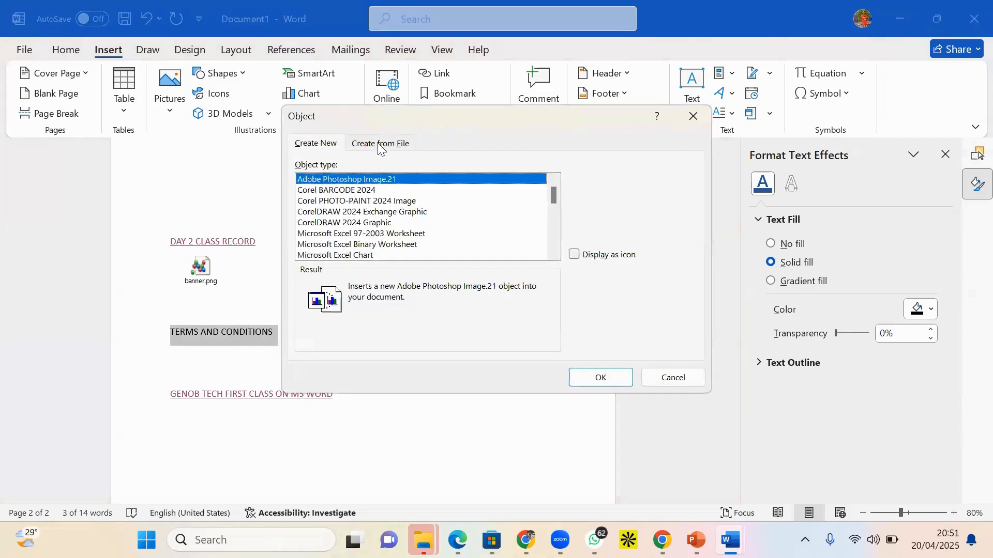
click(380, 145)
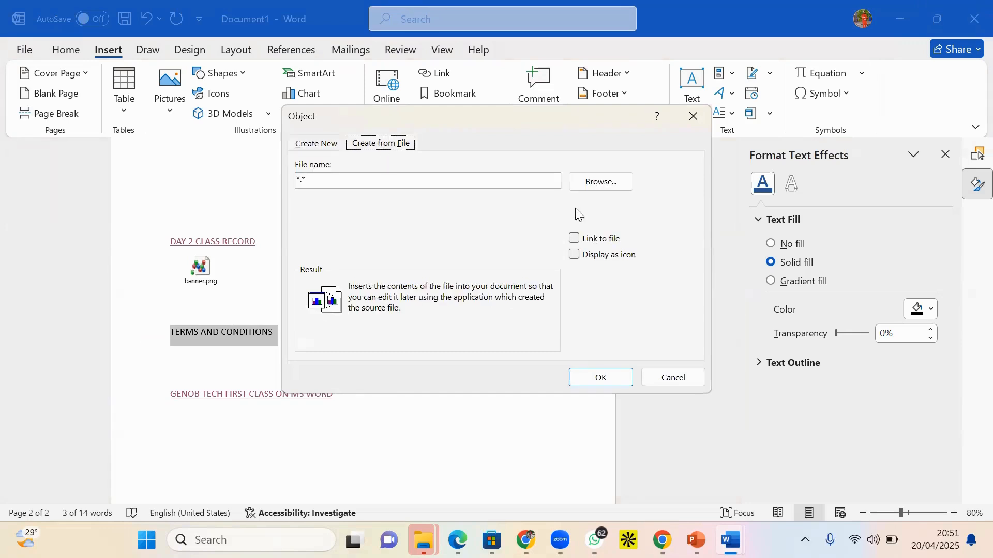
click(612, 184)
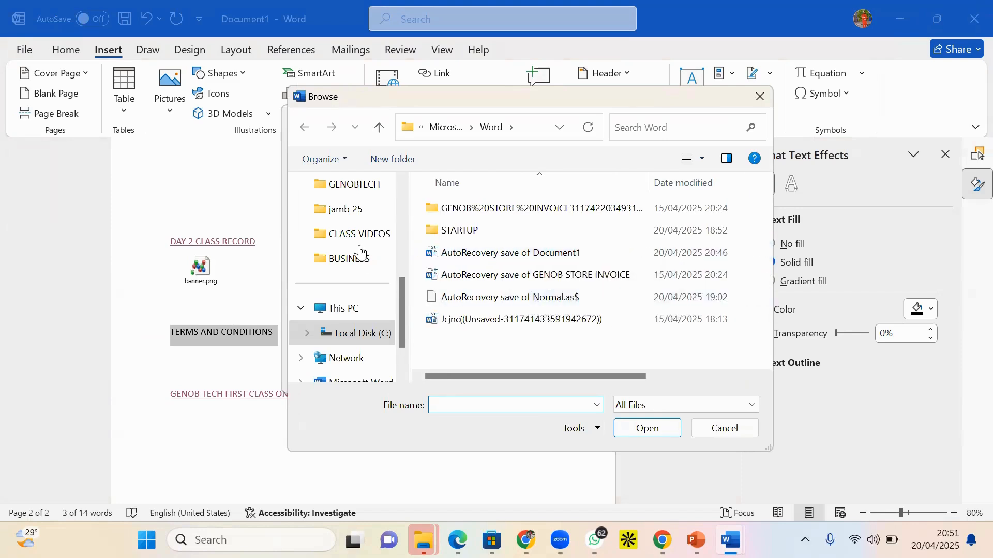
click(363, 190)
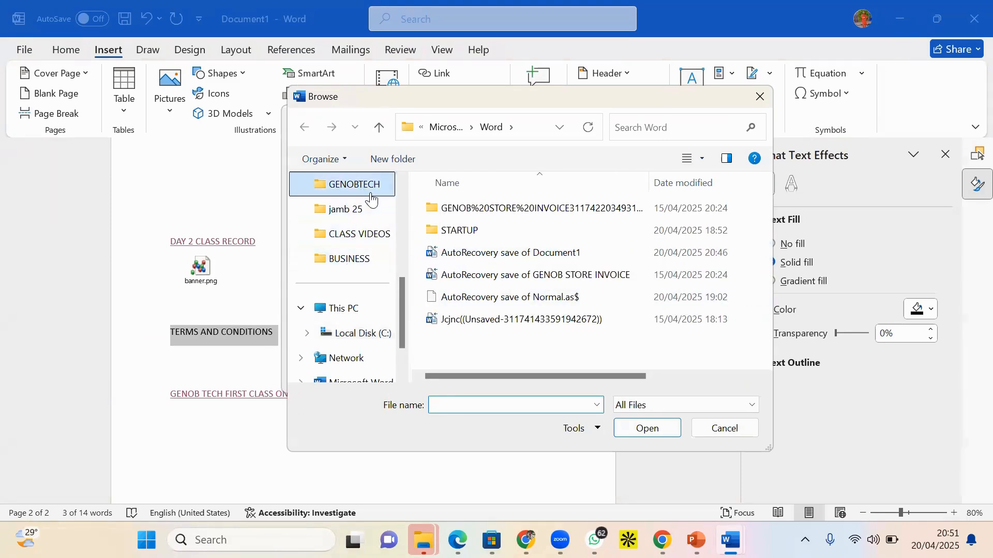
scroll(683, 290, down, 4)
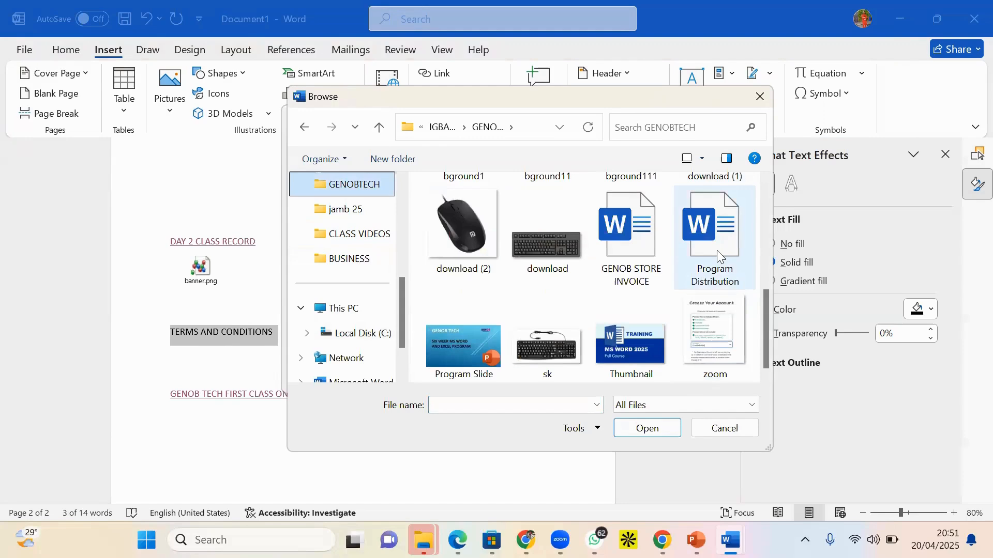
click(642, 272)
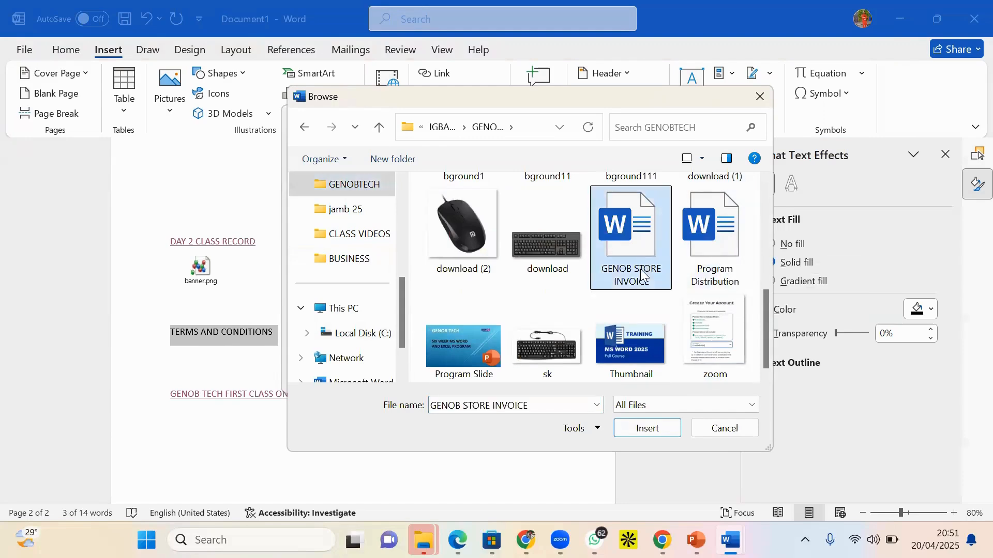
click(653, 429)
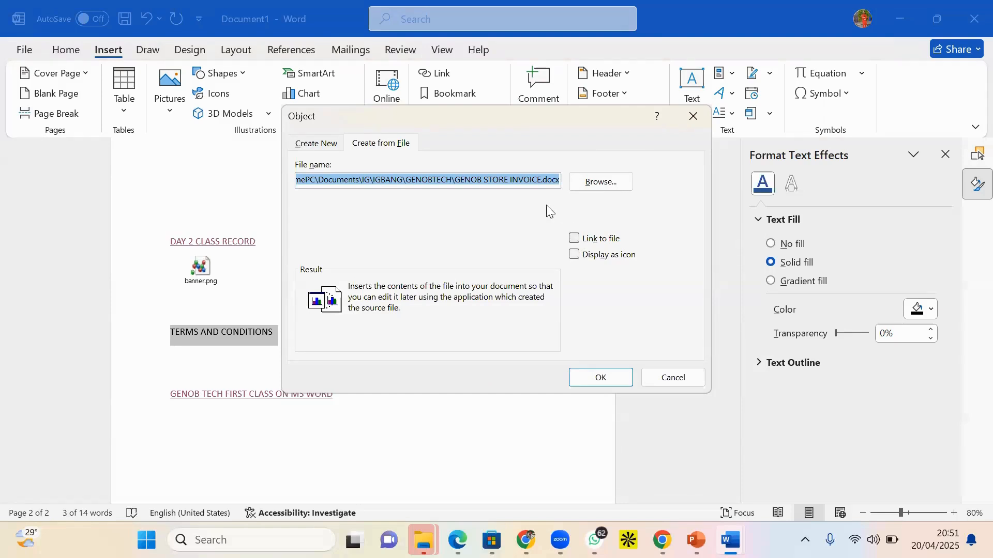
- Set the invoice object to link to its file and display as an icon, using the Word icon with a table grid
click(574, 239)
click(574, 255)
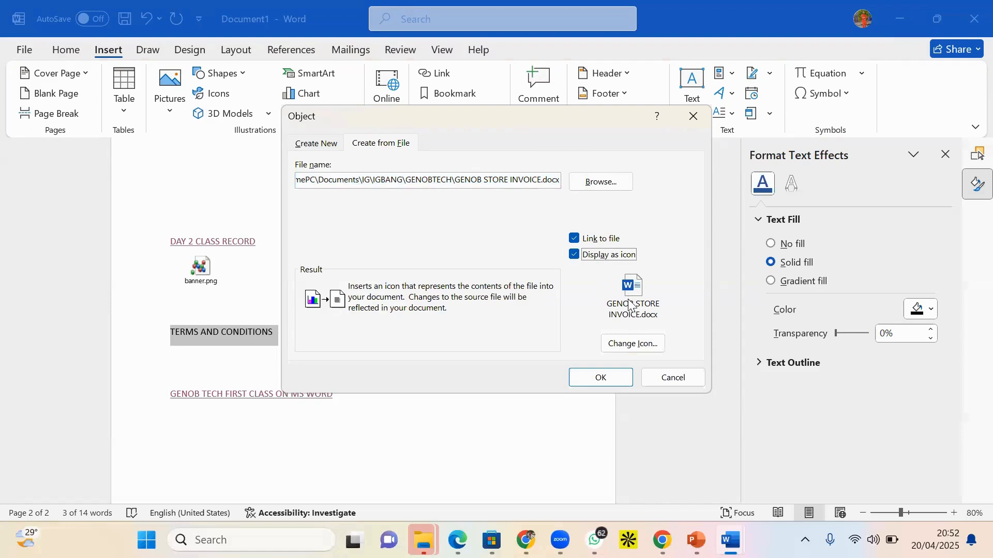
click(640, 343)
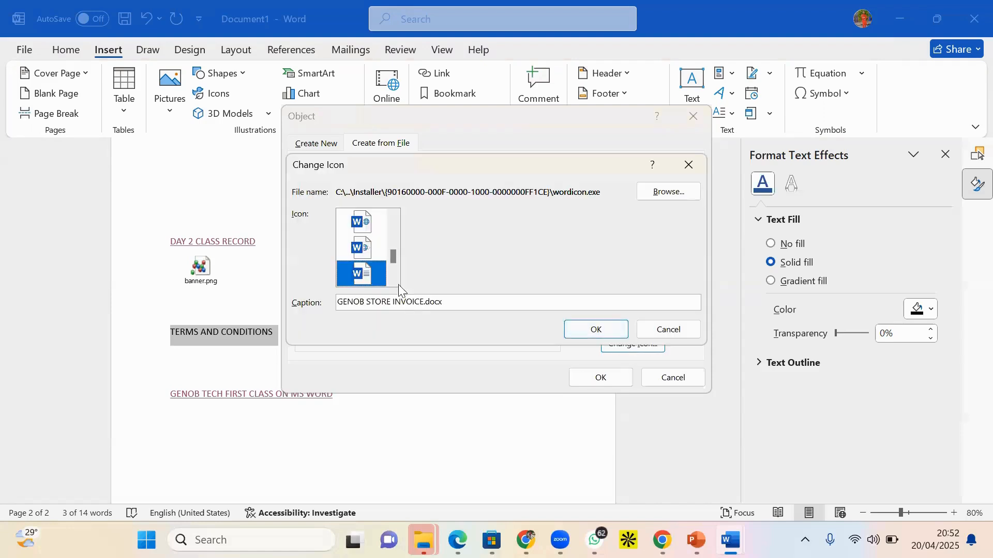
scroll(368, 248, up, 1)
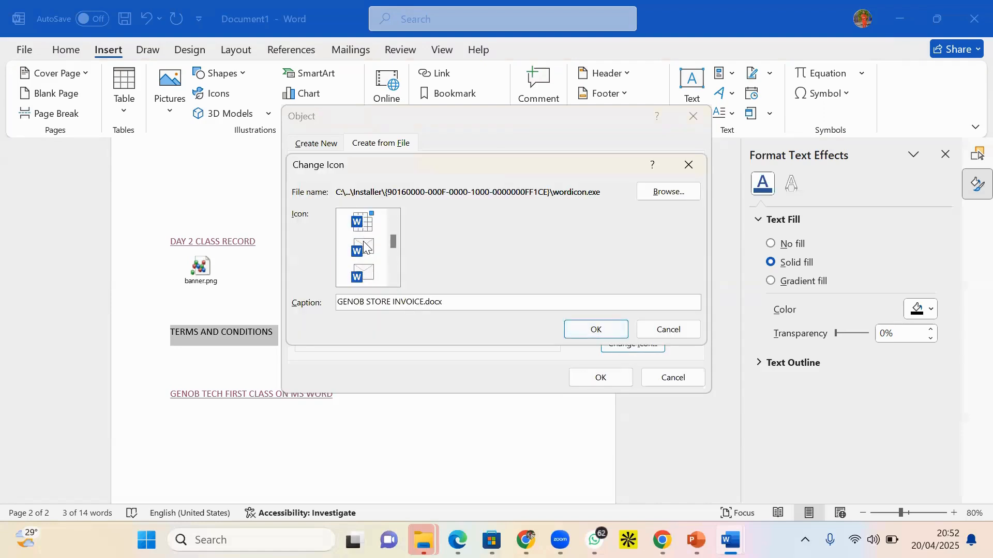
click(364, 222)
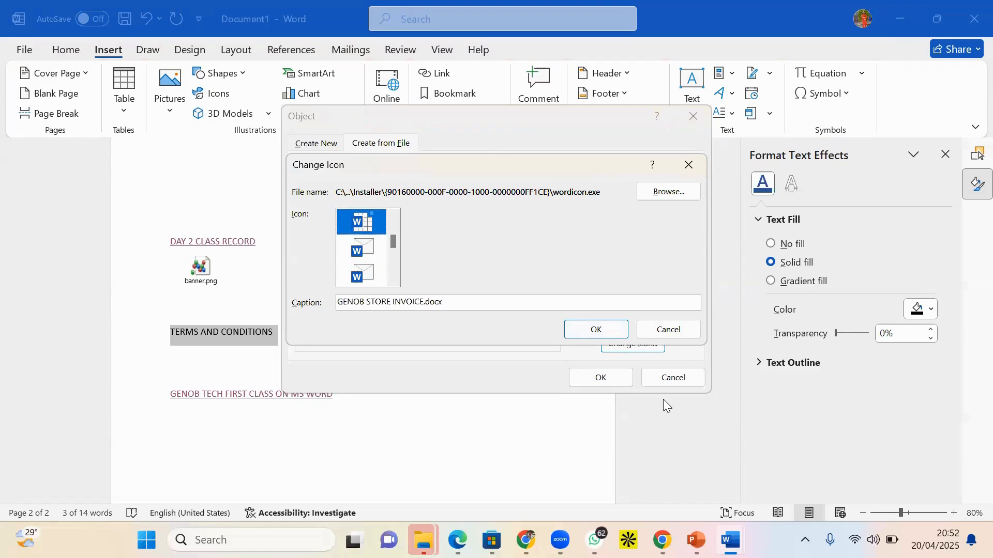
click(583, 328)
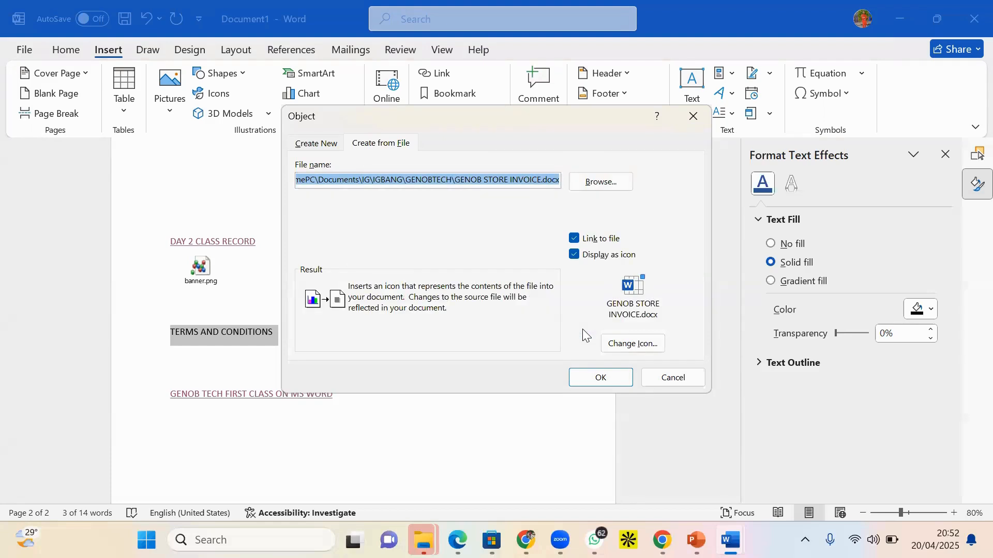
- Change the icon's caption to TERMS AND CONDITIONS and insert the linked object into the document
click(629, 343)
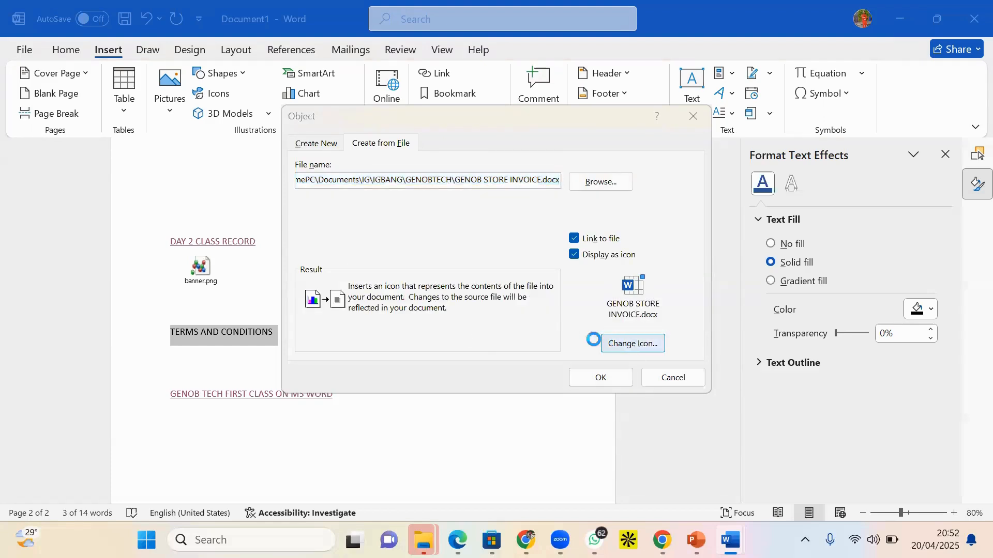
drag(470, 304, 341, 306)
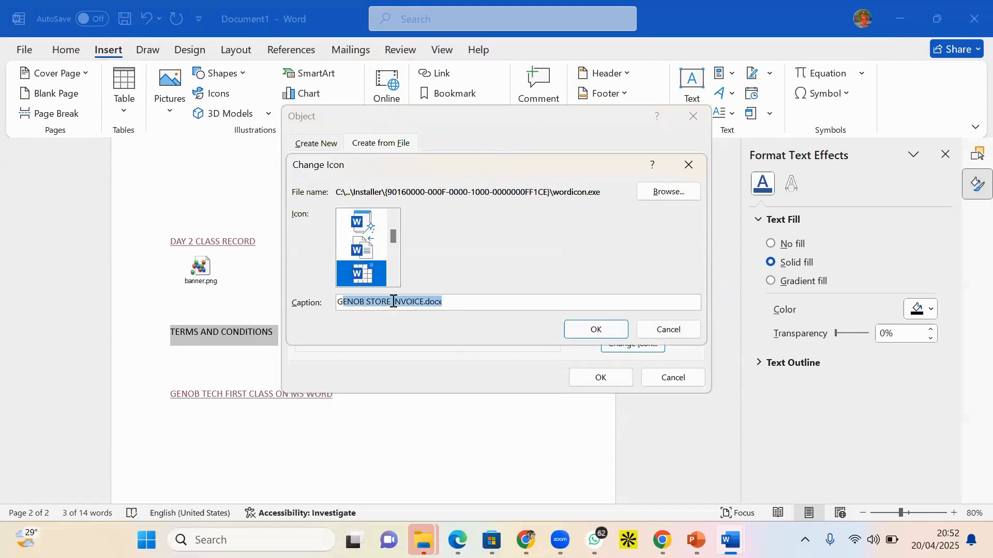
key(BackSpace)
key(BackSpace)
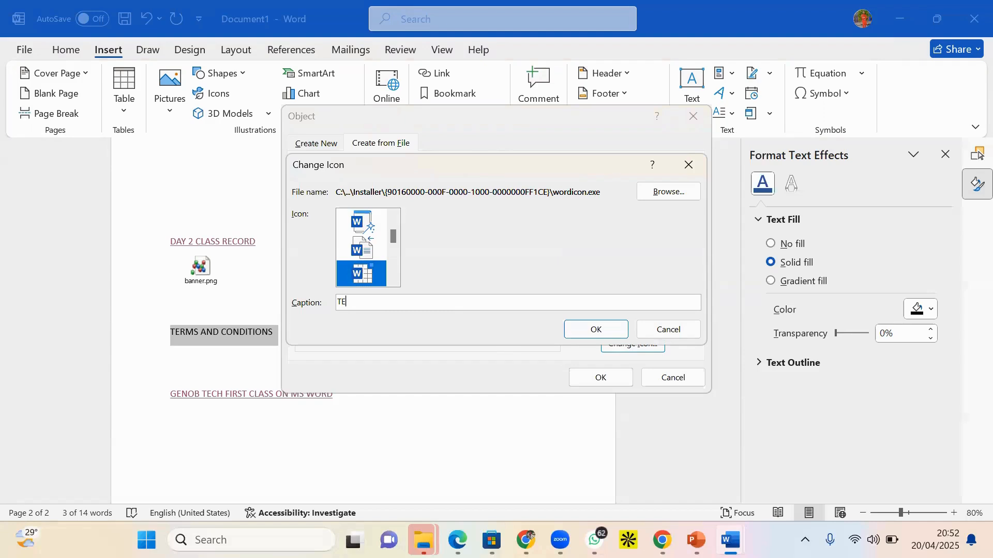
text(TERMS AND CONDIONS)
click(408, 302)
text(ITIONS)
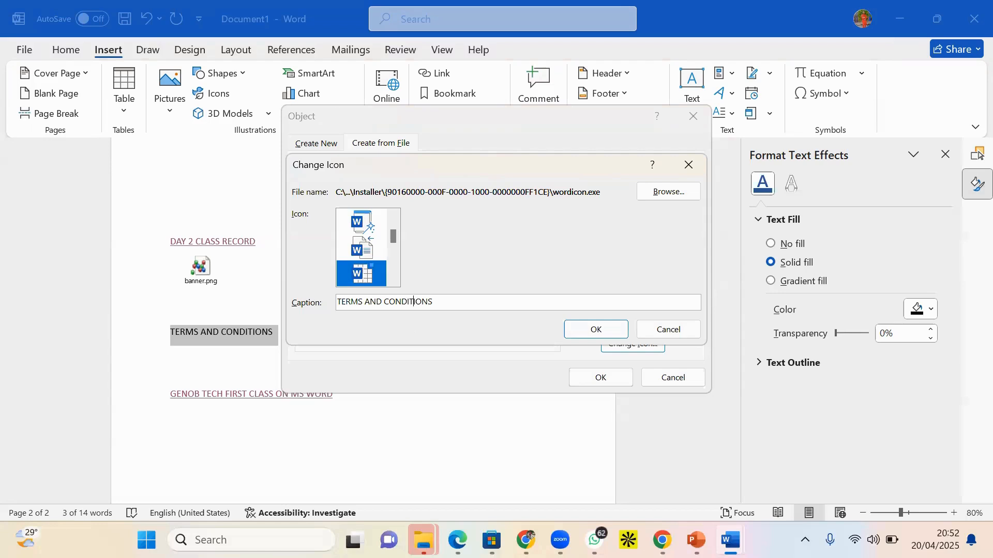
click(595, 330)
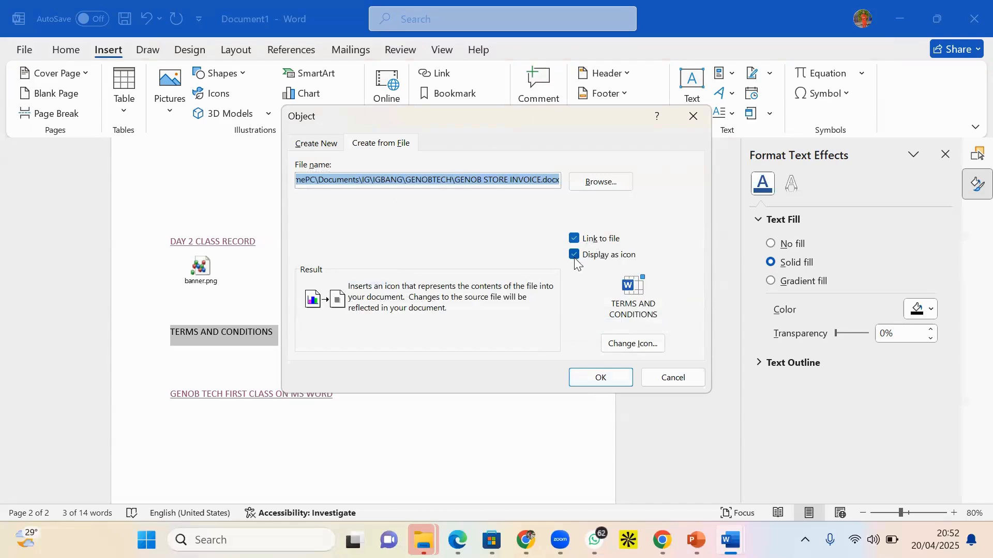
click(607, 380)
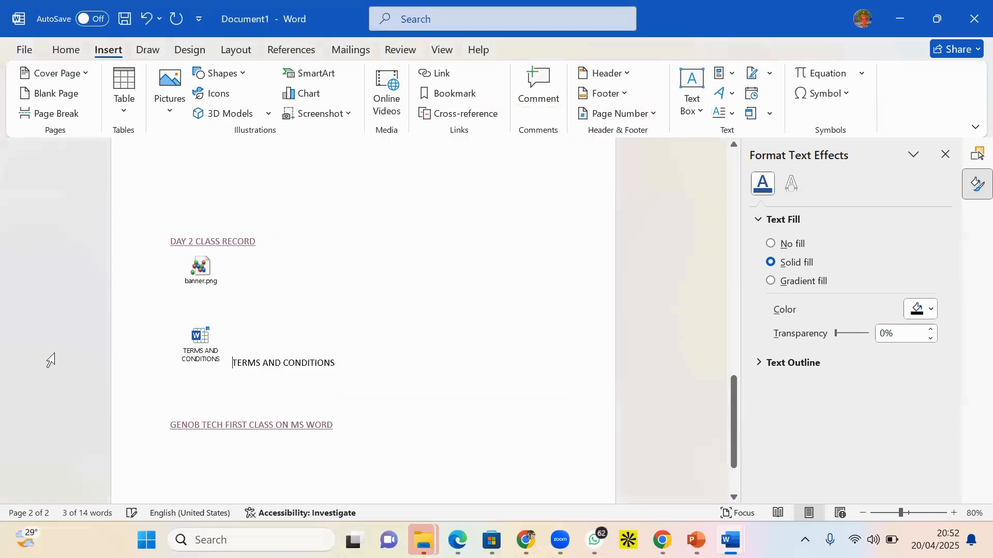
- Delete the plain TERMS AND CONDITIONS text beside the inserted Word icon
click(352, 329)
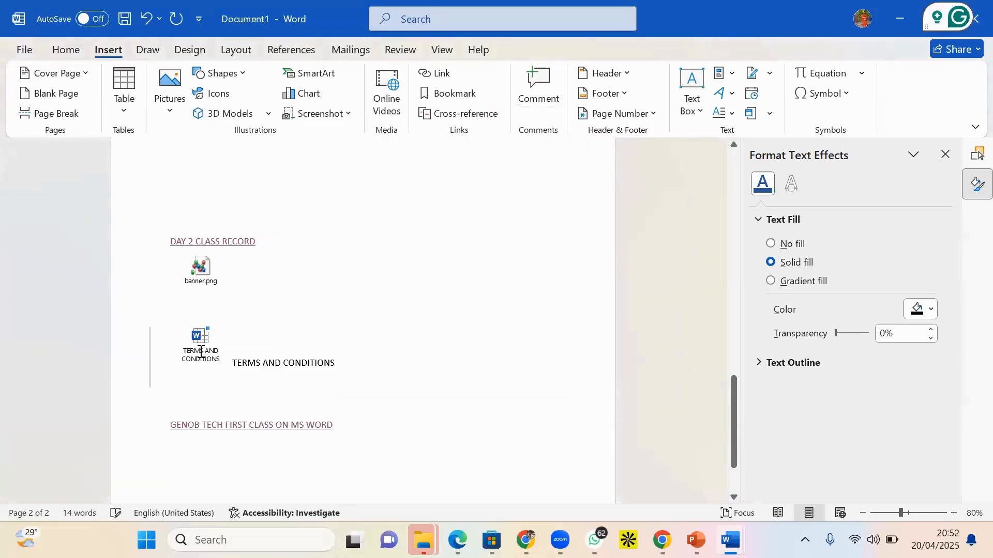
double_click(261, 365)
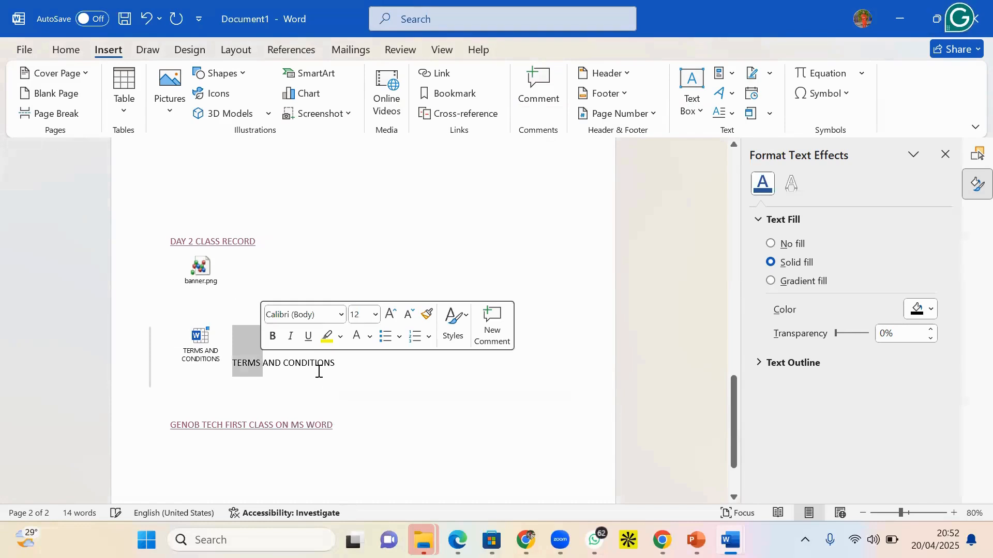
drag(334, 365, 246, 359)
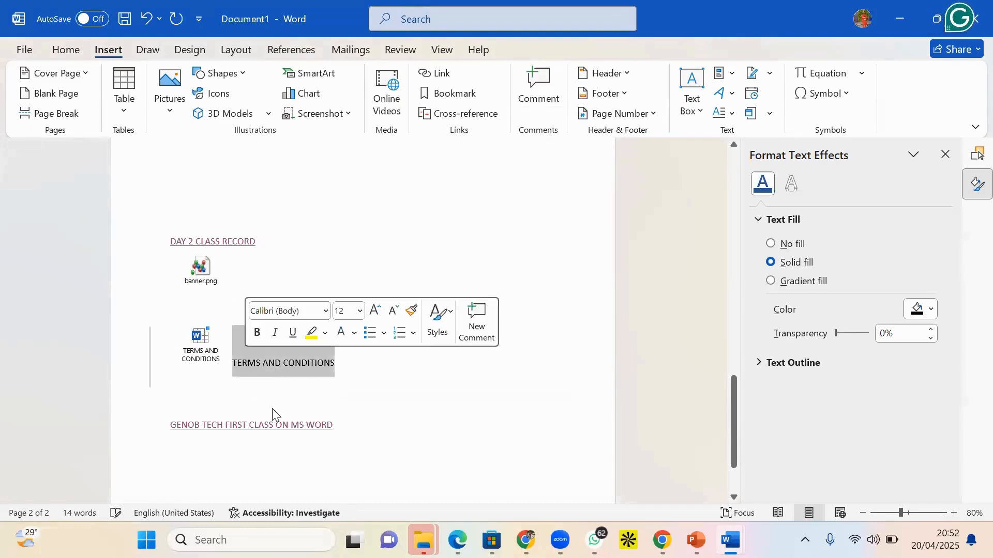
key(Delete)
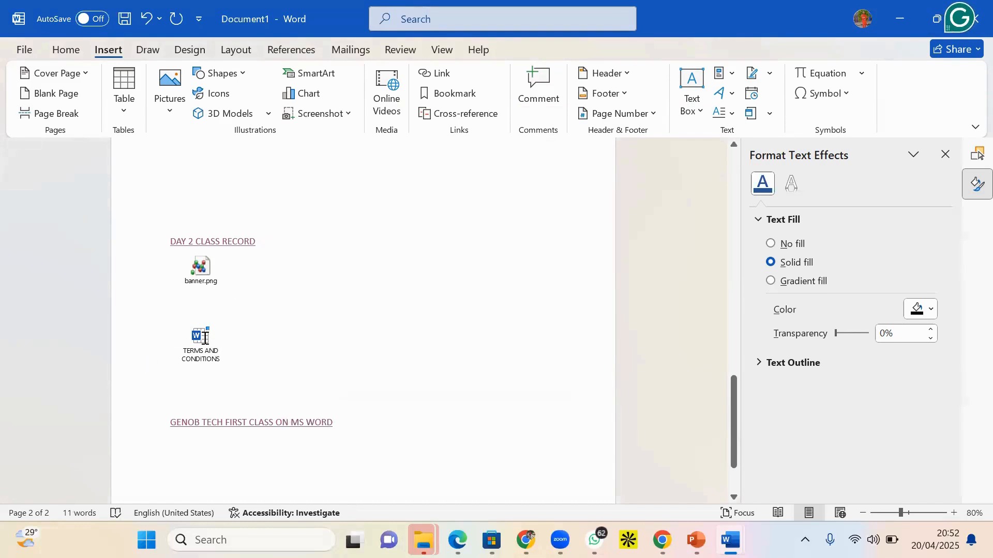
- Open the invoice linked to the TERMS AND CONDITIONS icon and examine it from the store header down to the total row
double_click(204, 352)
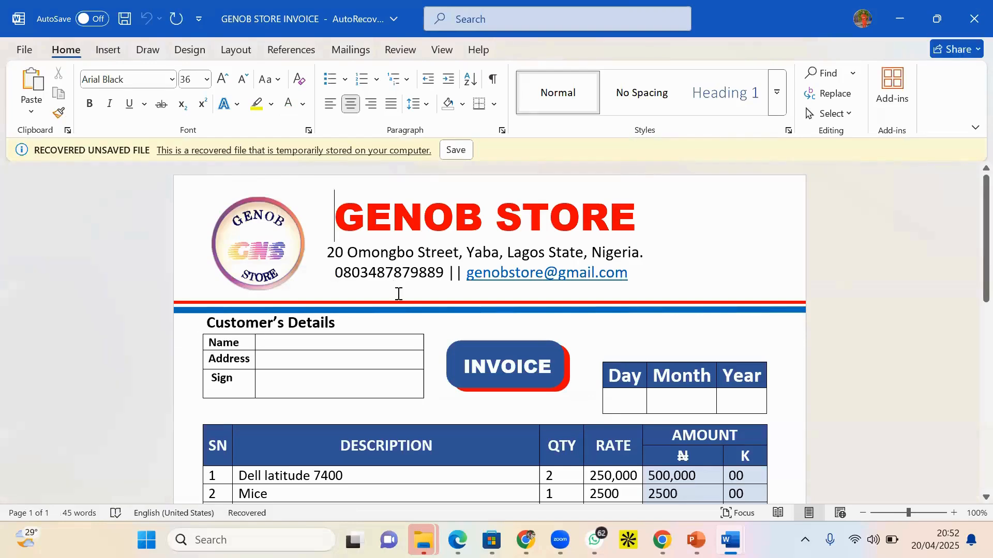
scroll(399, 293, down, 3)
scroll(408, 326, down, 2)
scroll(410, 325, down, 2)
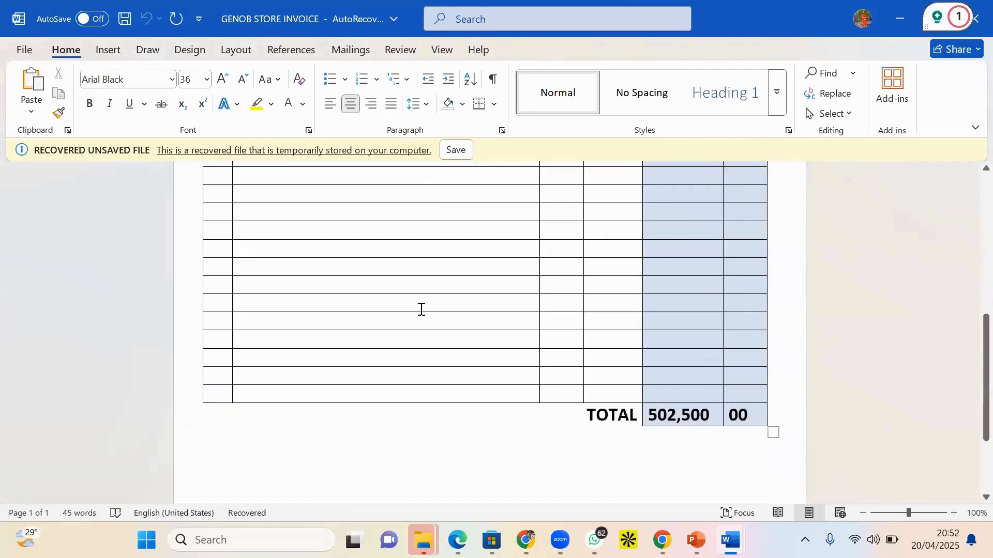
scroll(421, 308, up, 5)
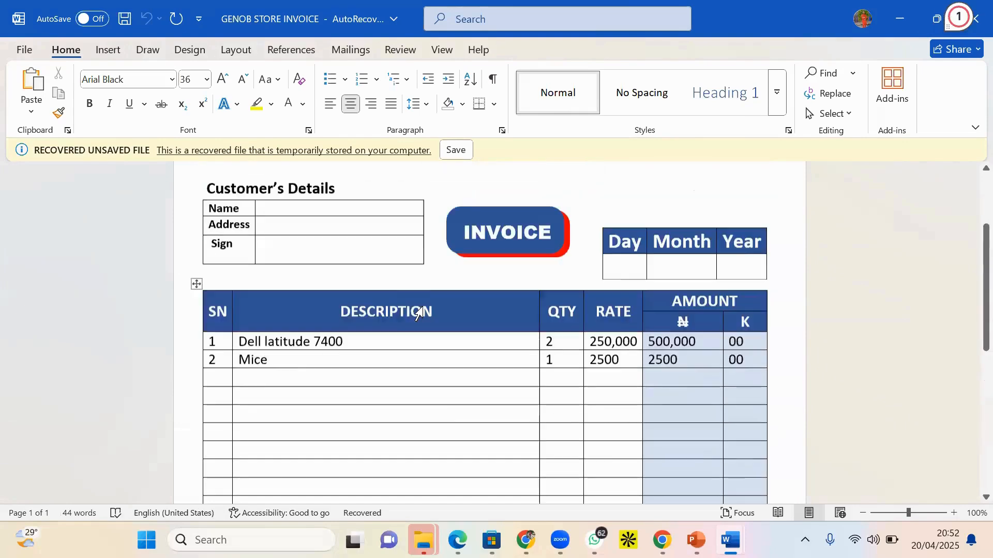
scroll(422, 310, up, 3)
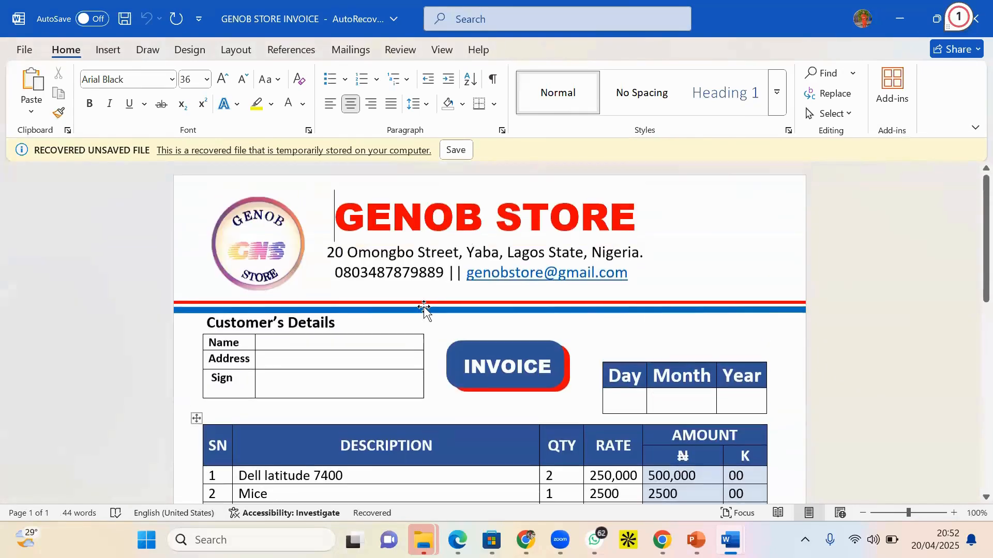
scroll(424, 309, down, 9)
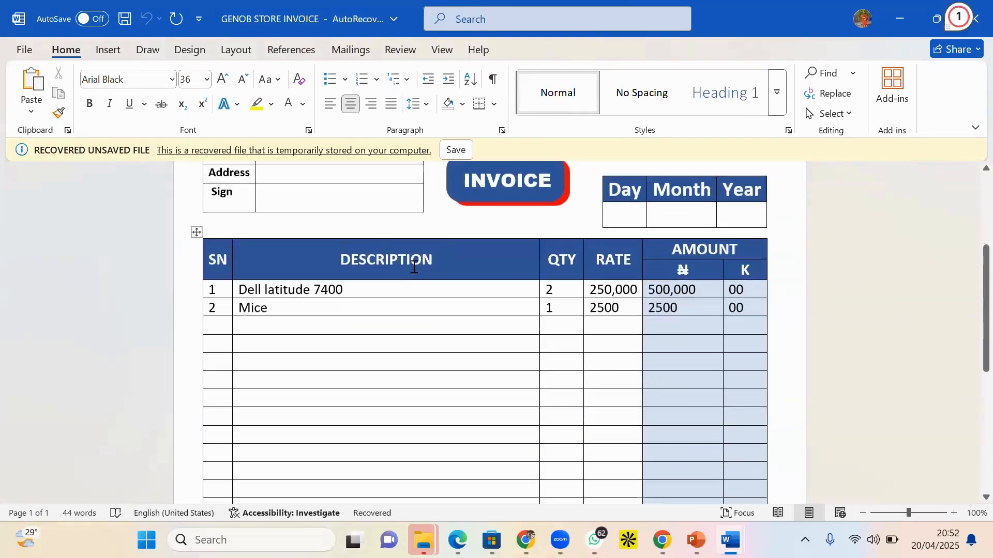
scroll(452, 244, down, 5)
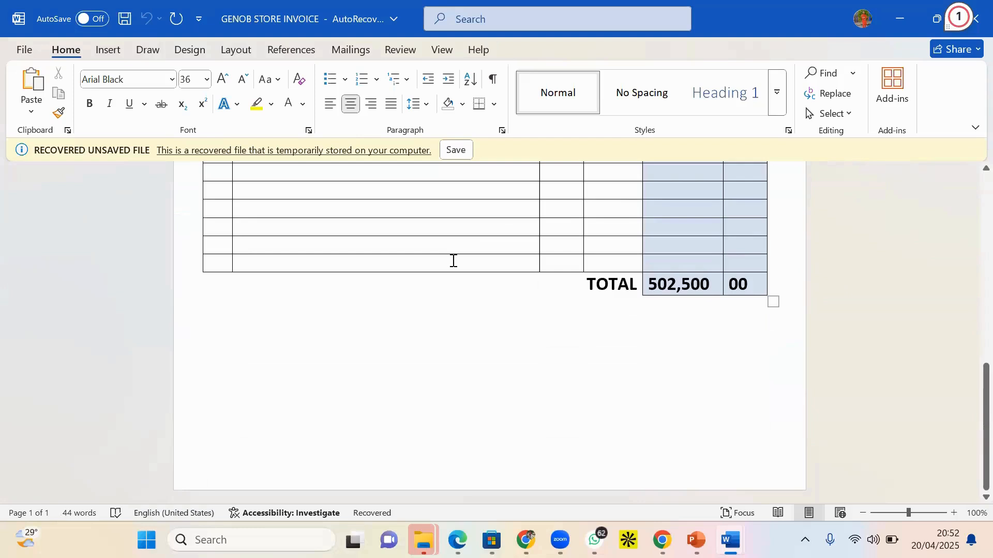
scroll(452, 261, up, 6)
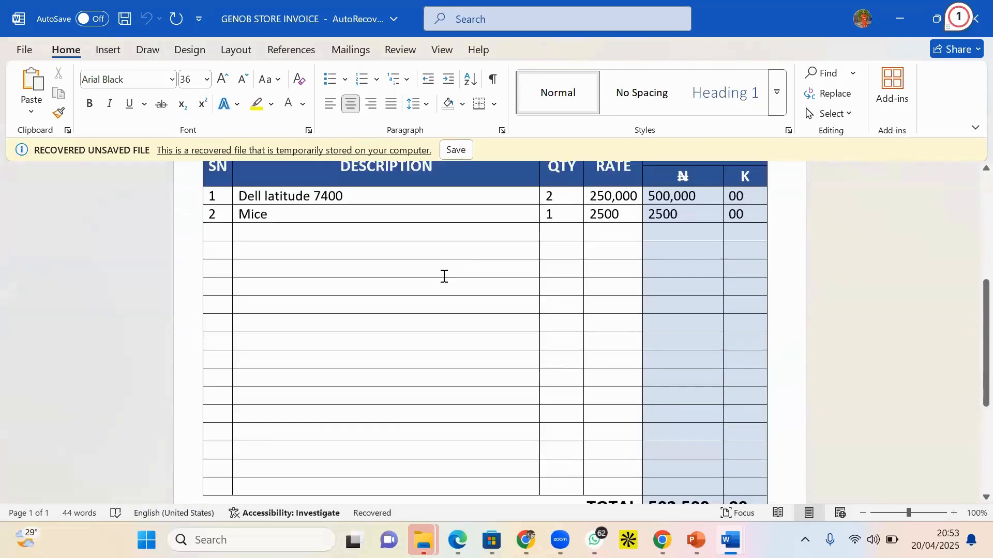
scroll(444, 276, up, 4)
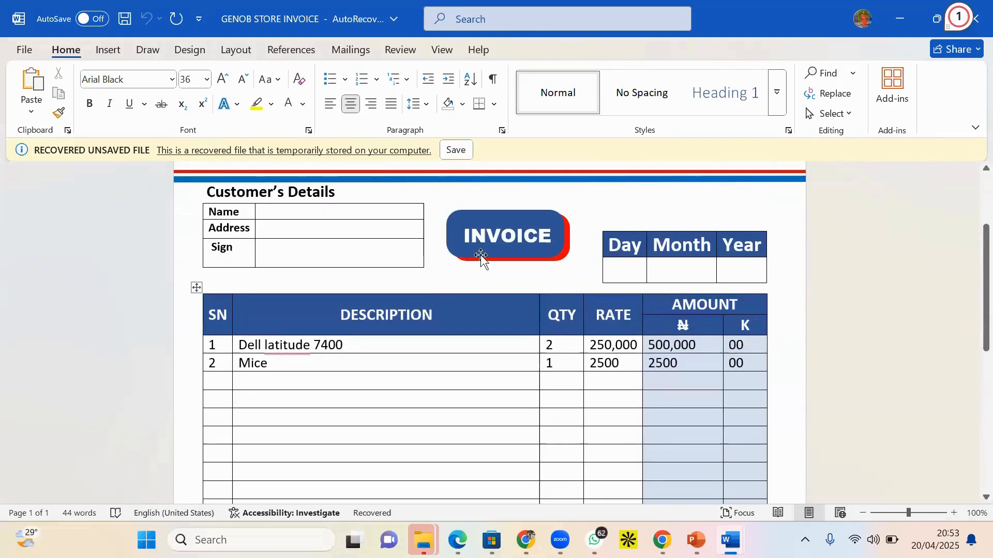
scroll(462, 279, down, 6)
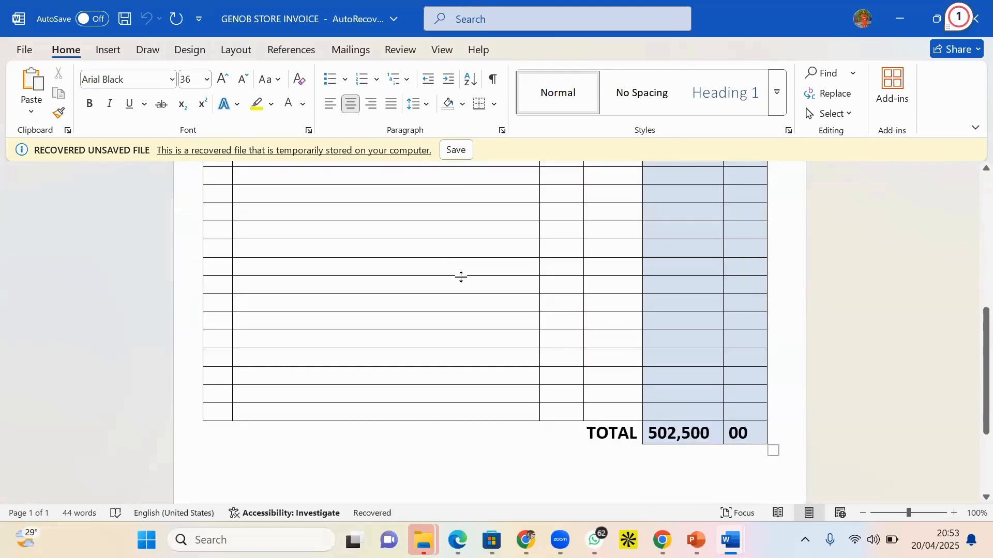
scroll(461, 277, up, 6)
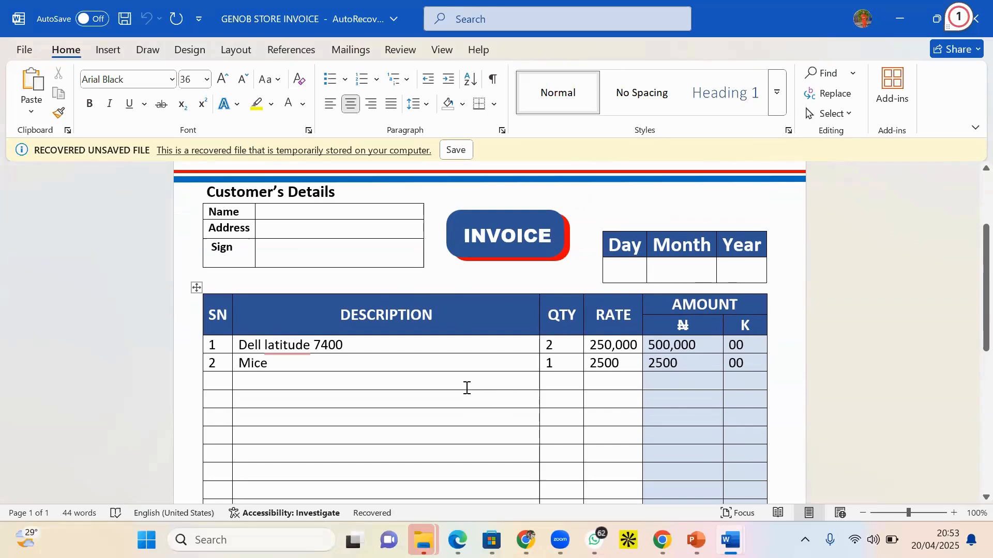
scroll(695, 225, up, 2)
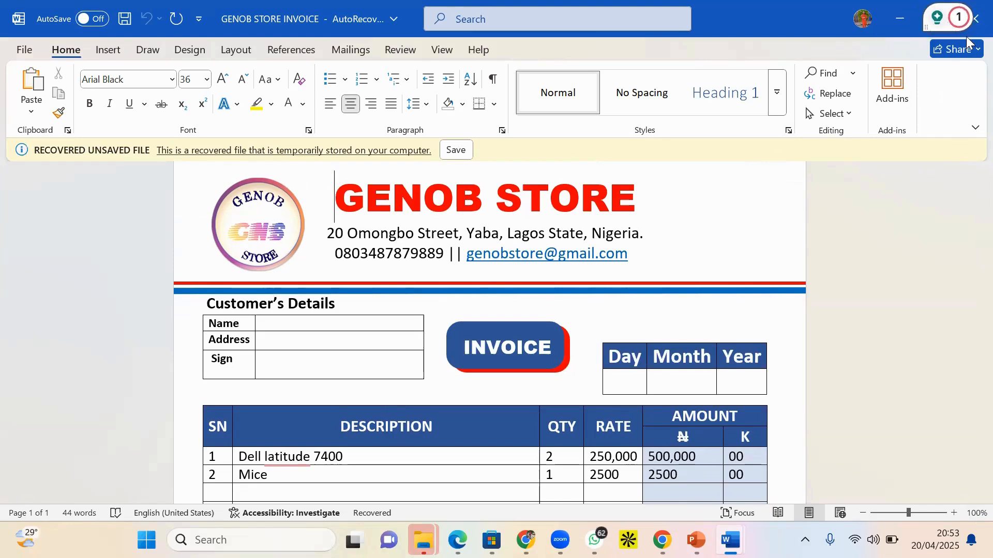
- Close the invoice, deleting its recovered copy, and place the cursor on the blank line above the TERMS AND CONDITIONS icon
click(974, 19)
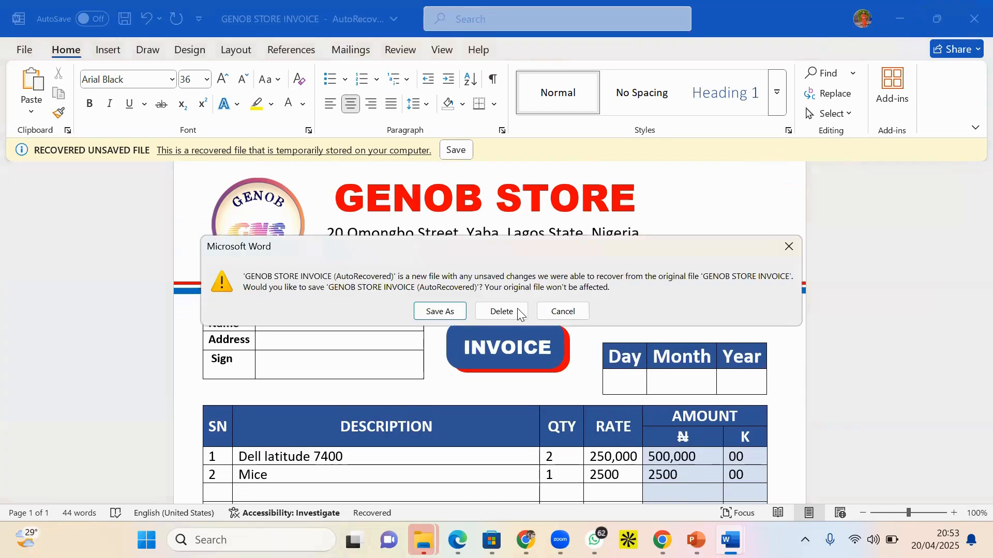
click(489, 312)
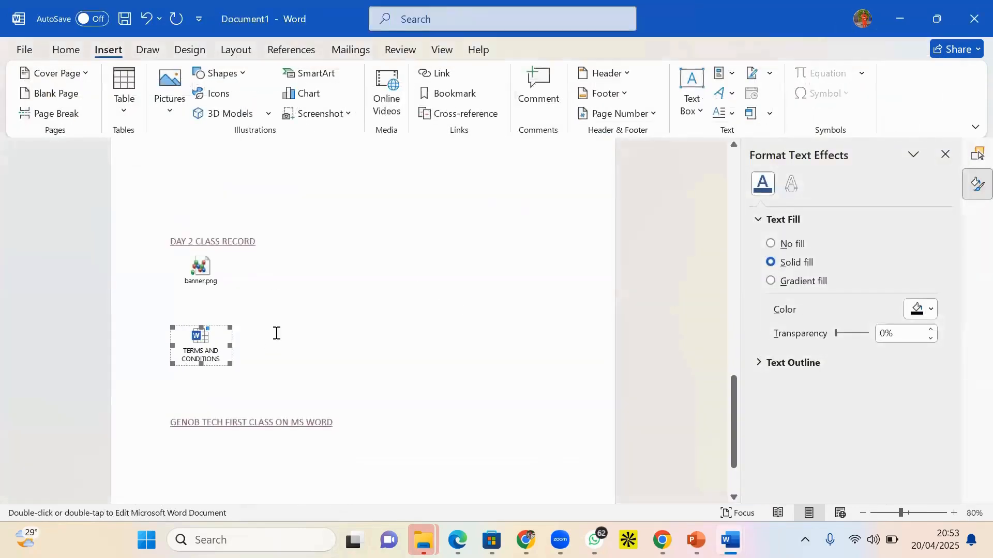
scroll(274, 328, down, 3)
scroll(265, 325, up, 2)
scroll(310, 323, up, 1)
click(355, 326)
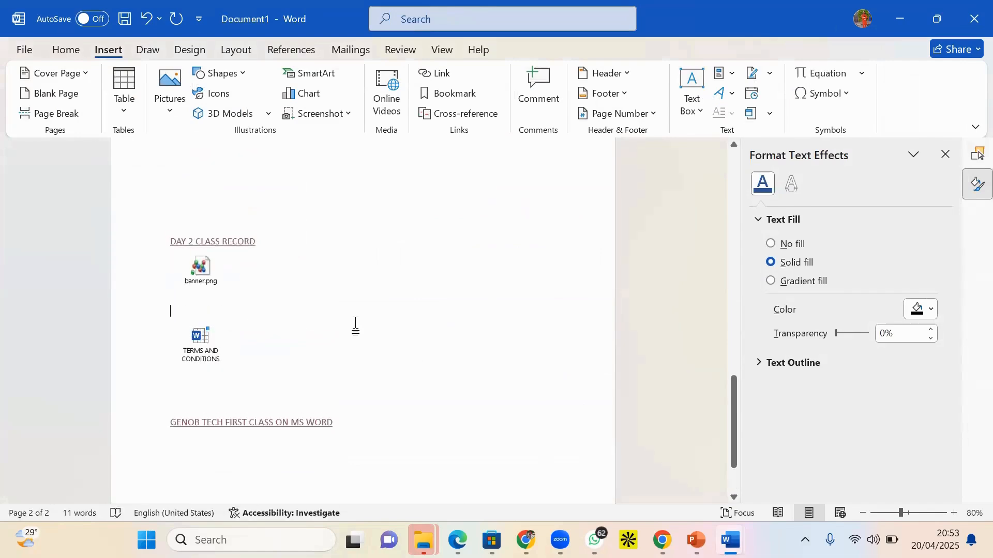
scroll(303, 280, up, 3)
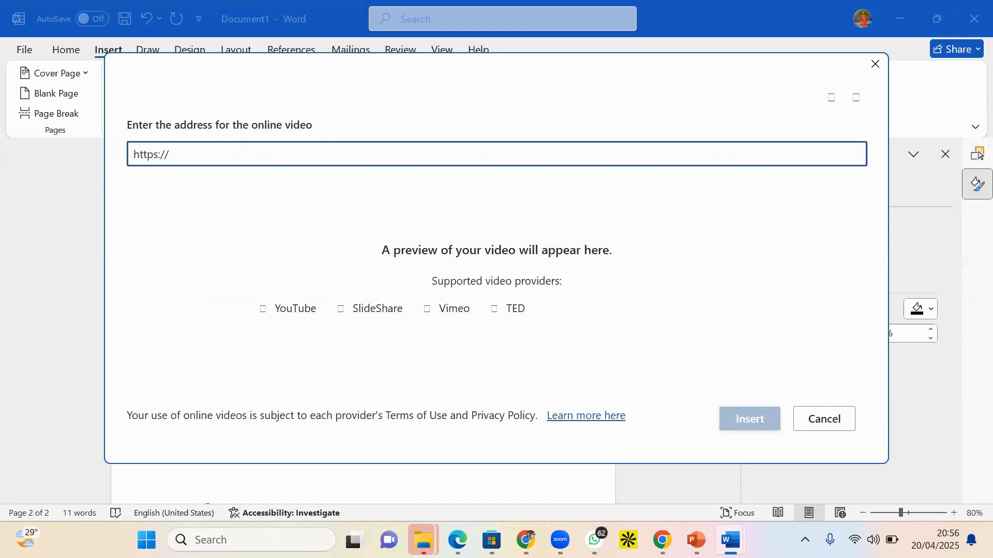
- Switch to the YouTube page in Chrome and copy the share link of the Microsoft Word Full Course – Day 1 video
mouse_move(662, 540)
click(661, 462)
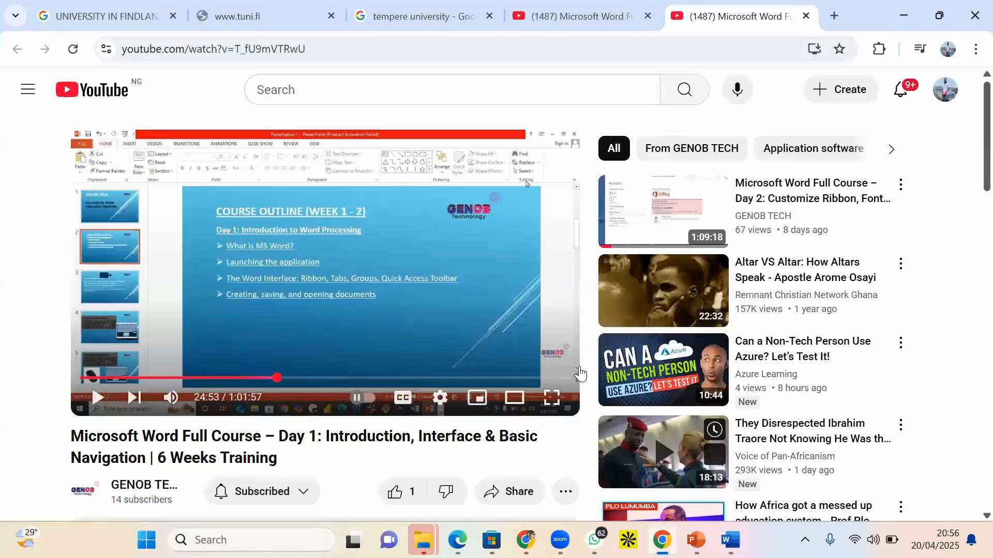
scroll(484, 352, down, 5)
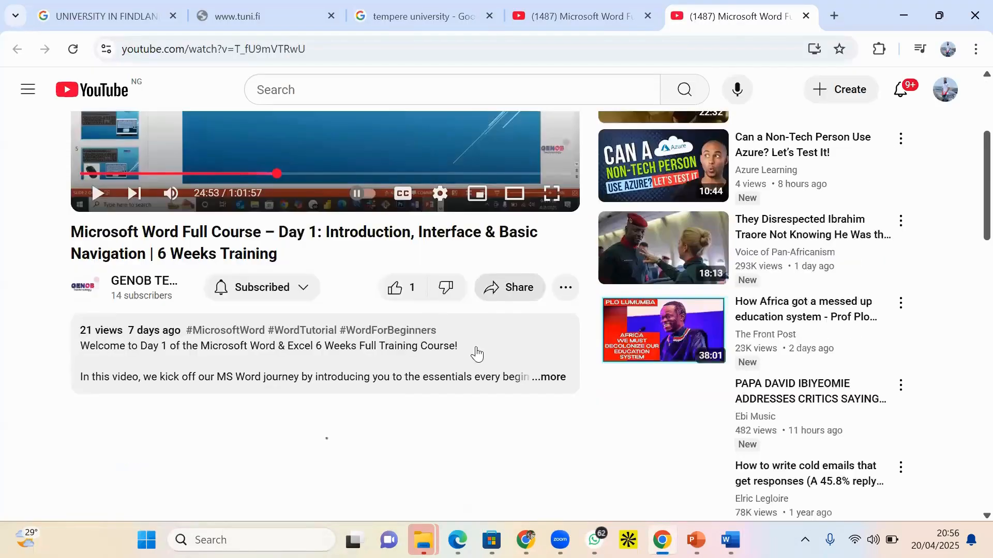
click(511, 260)
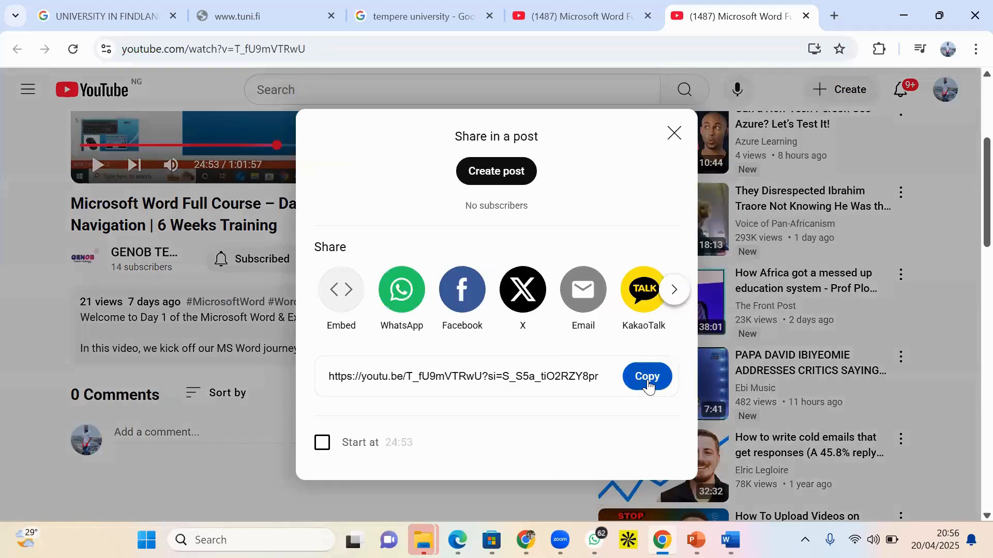
click(647, 377)
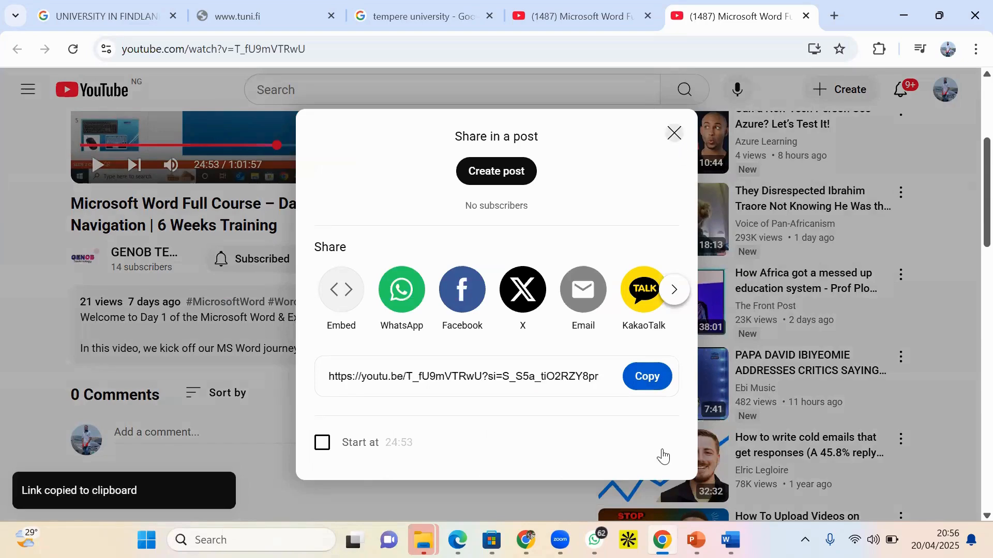
mouse_move(696, 540)
mouse_move(729, 540)
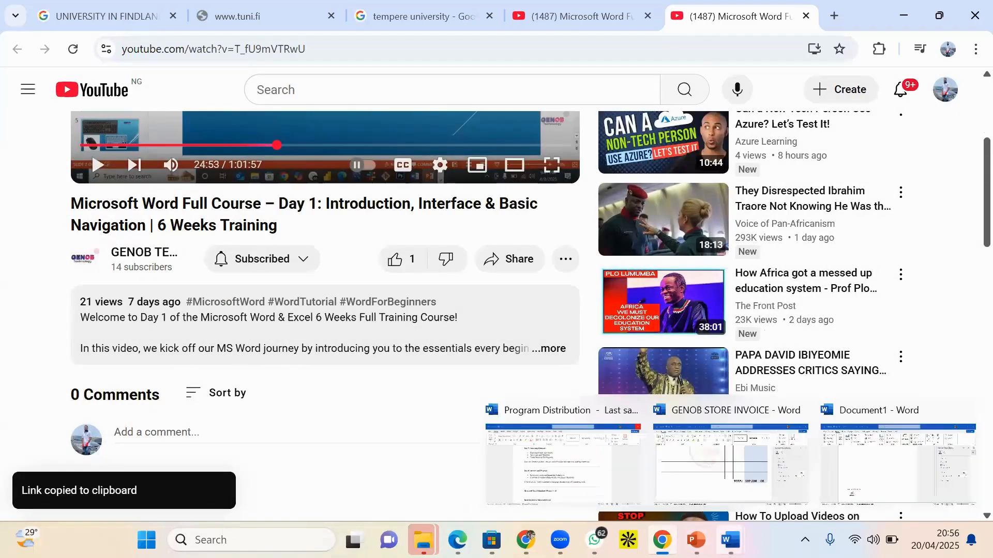
click(865, 479)
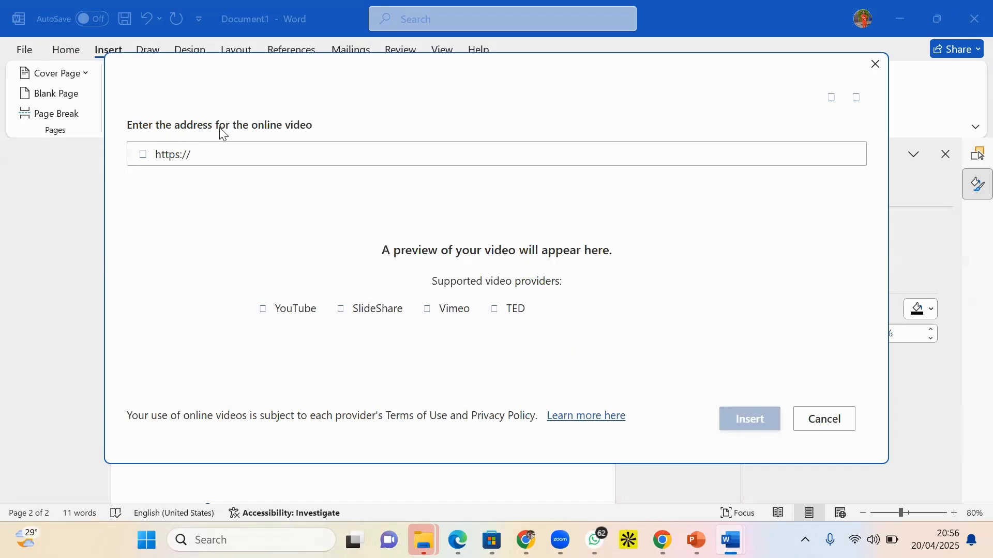
click(289, 152)
key(ctrl+v)
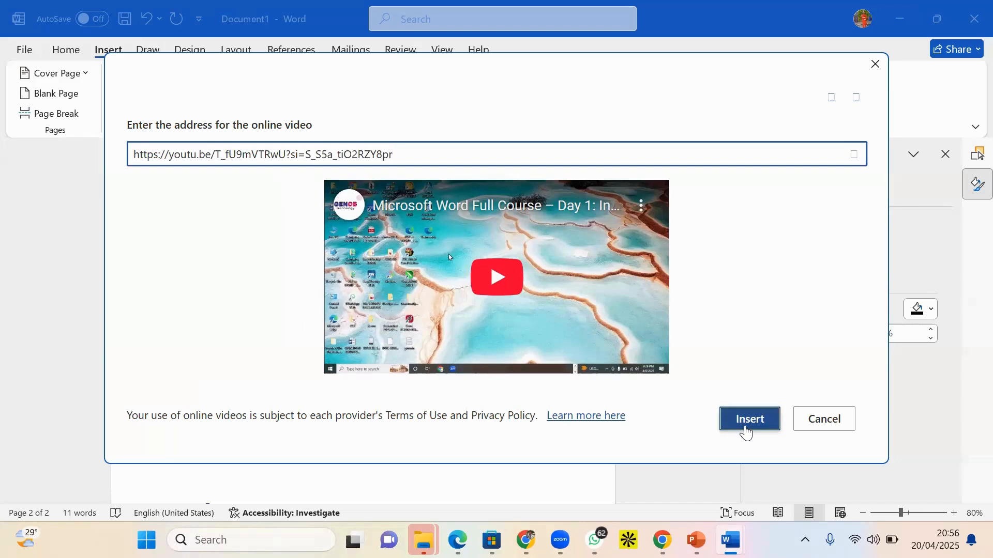
click(745, 429)
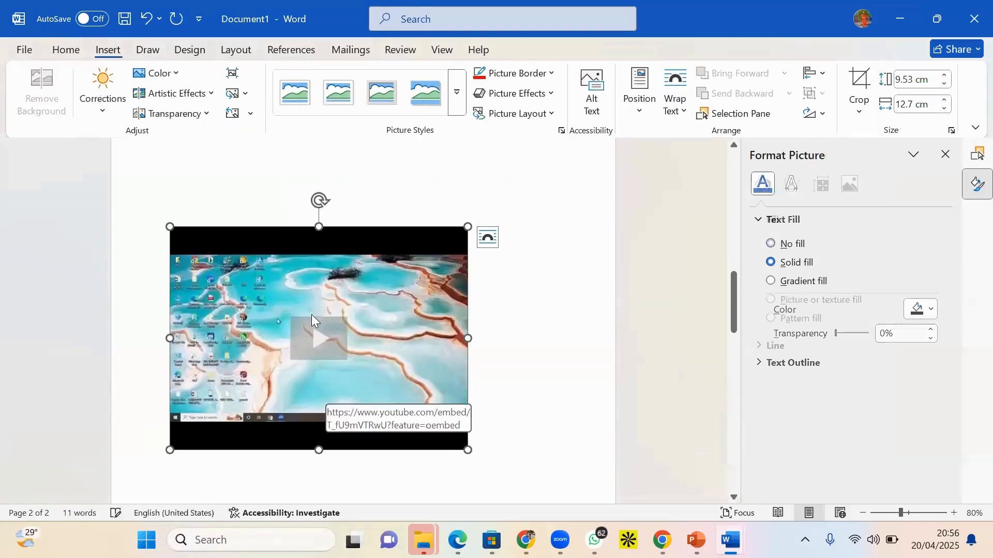
- Play the inserted video inside the document, close the player, and briefly reopen and close it again
scroll(311, 314, down, 2)
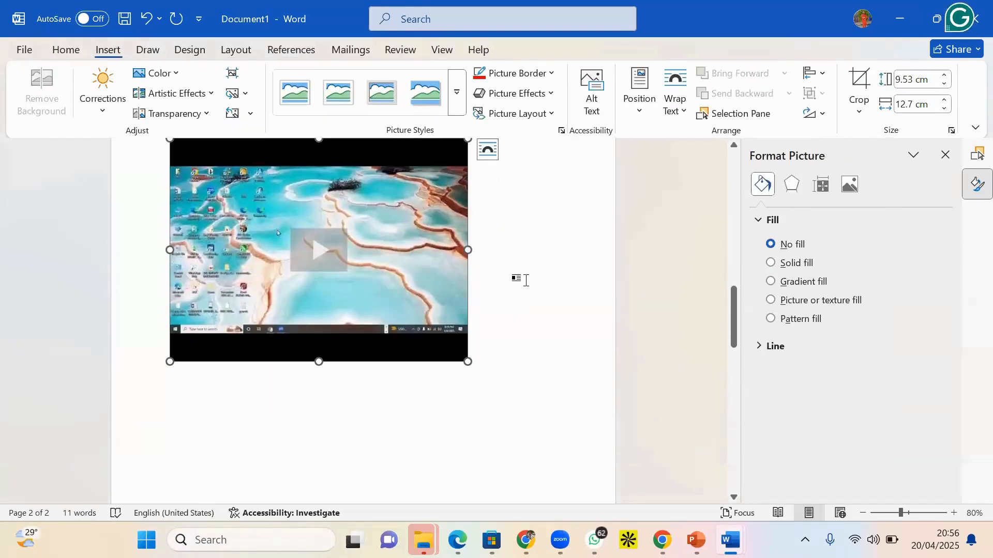
click(325, 253)
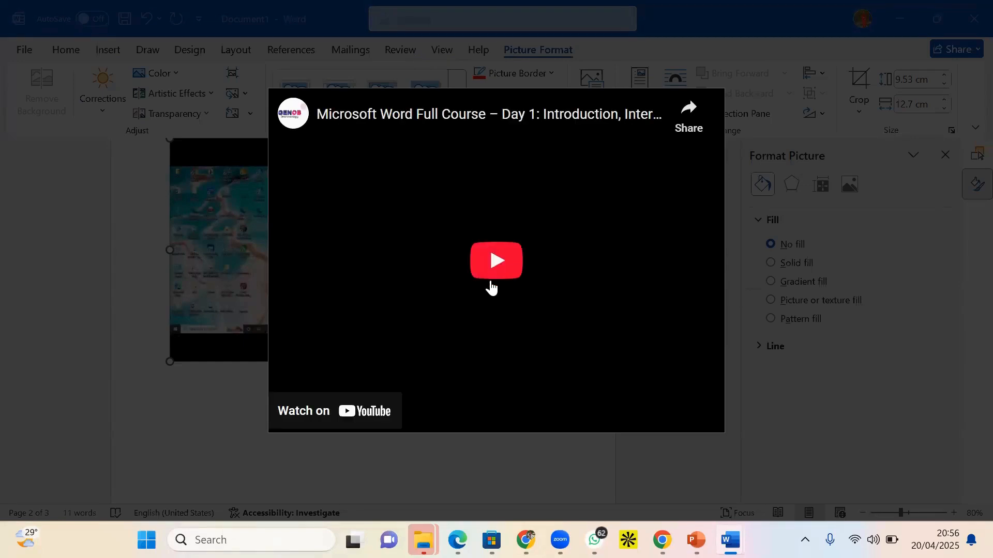
click(503, 274)
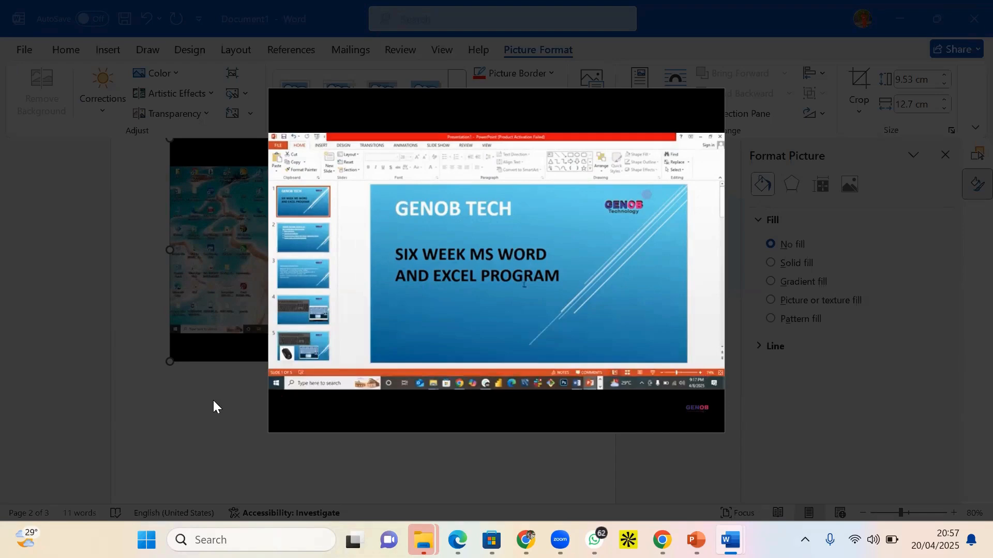
click(225, 412)
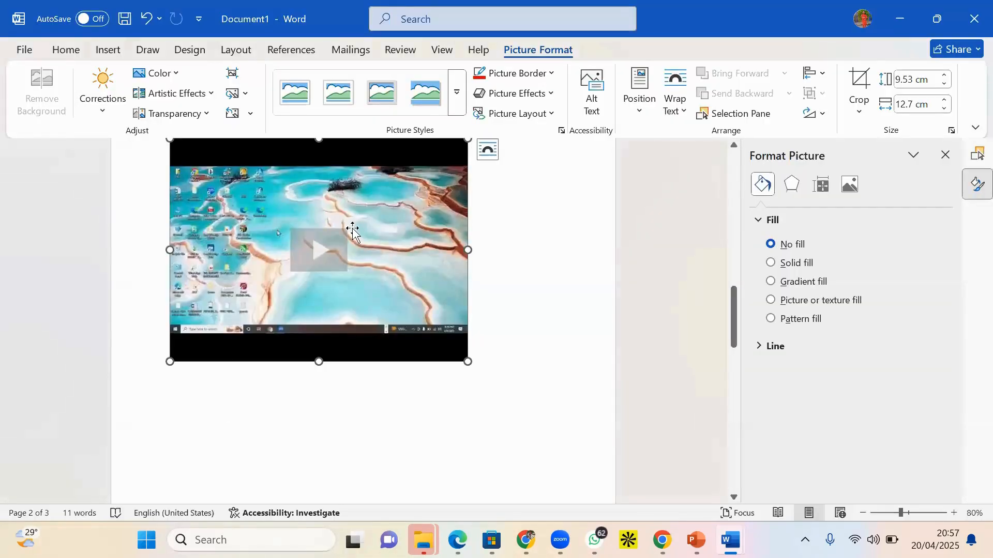
click(334, 250)
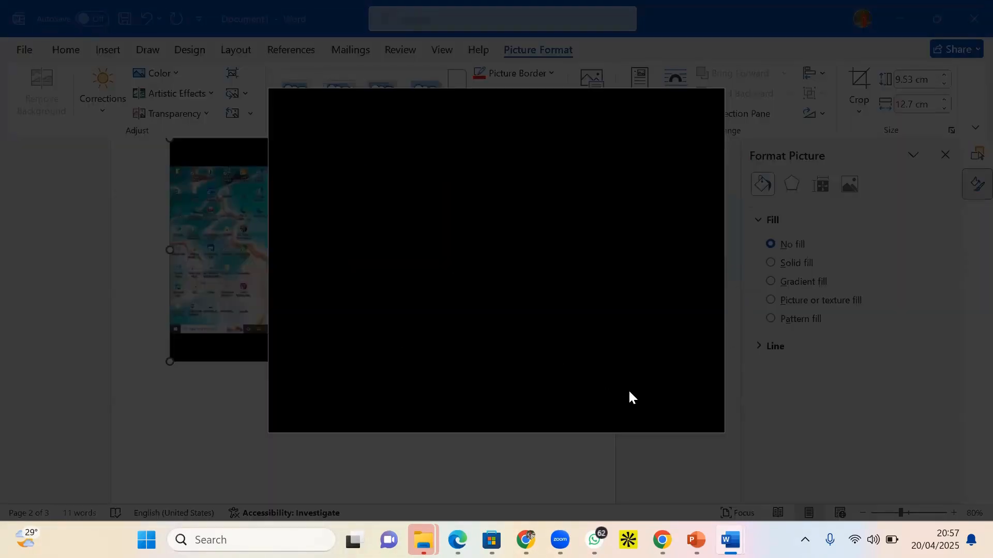
click(164, 395)
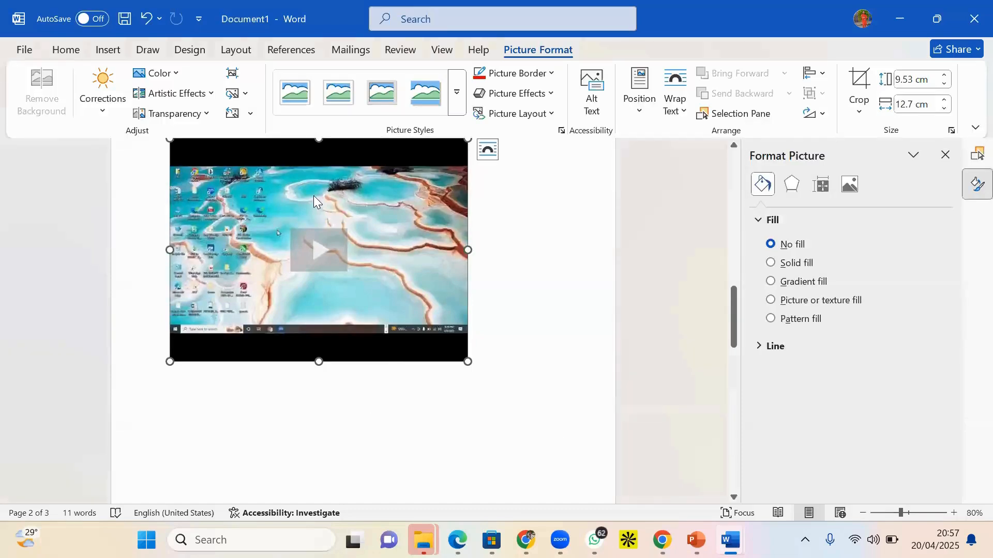
- Review the document's inserted elements, from the SmartArt cycle through the linked icons and WordArt, back to the embedded video
scroll(380, 232, up, 5)
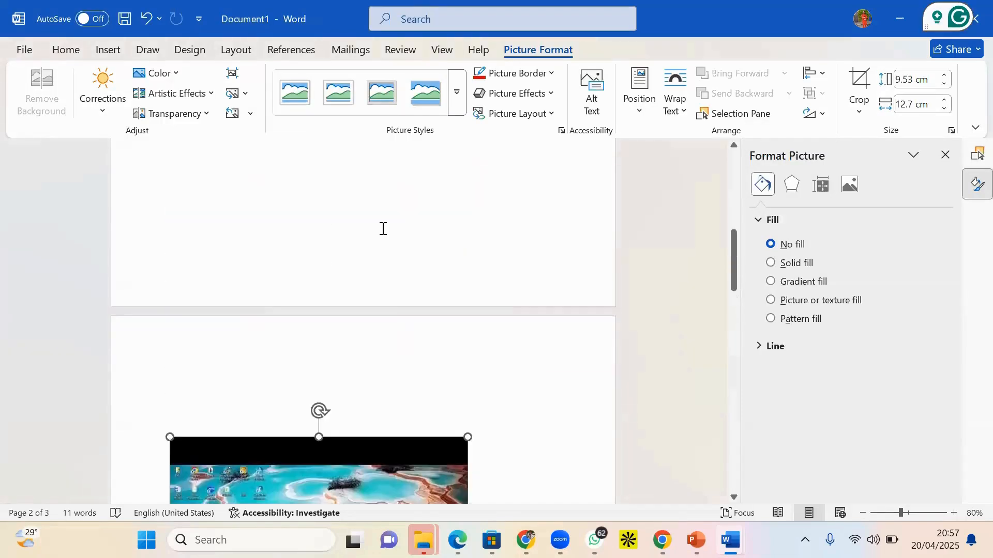
scroll(382, 228, up, 6)
scroll(372, 233, down, 2)
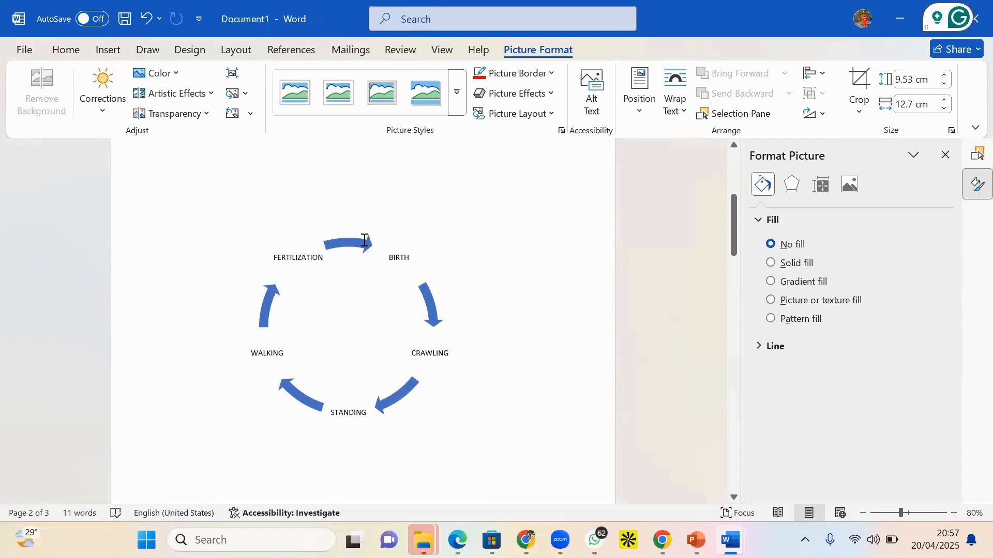
scroll(362, 243, down, 15)
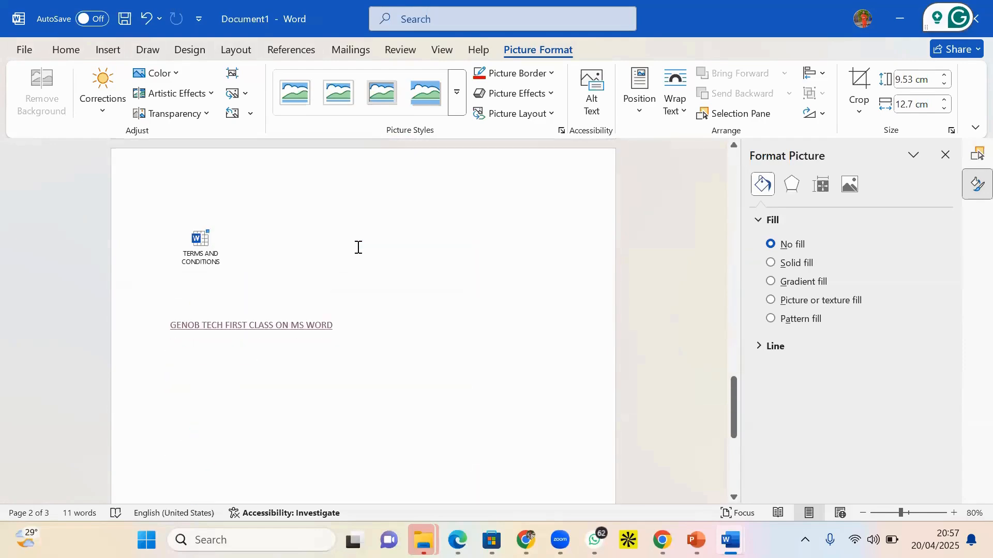
scroll(358, 247, down, 5)
scroll(365, 310, up, 1)
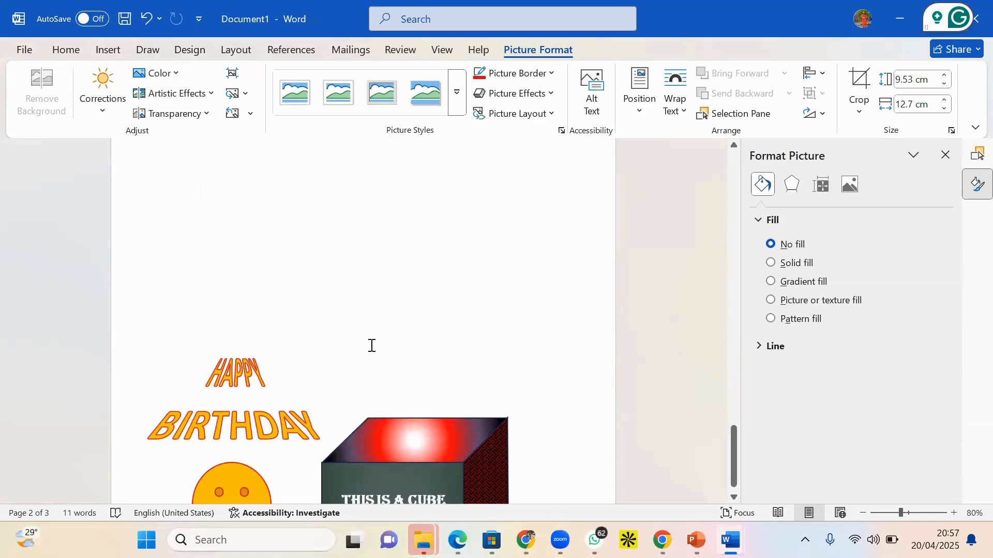
scroll(371, 346, up, 12)
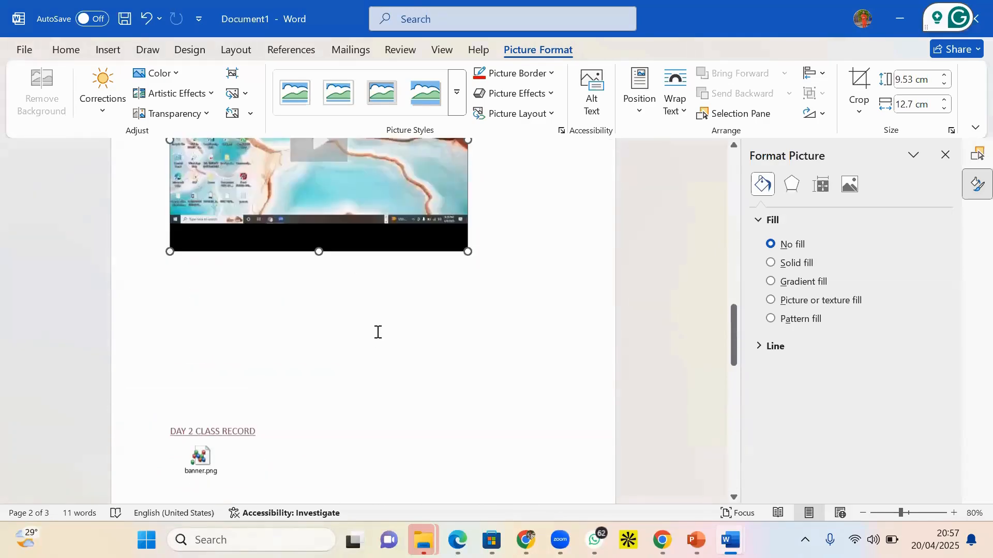
scroll(378, 332, up, 6)
scroll(367, 308, down, 2)
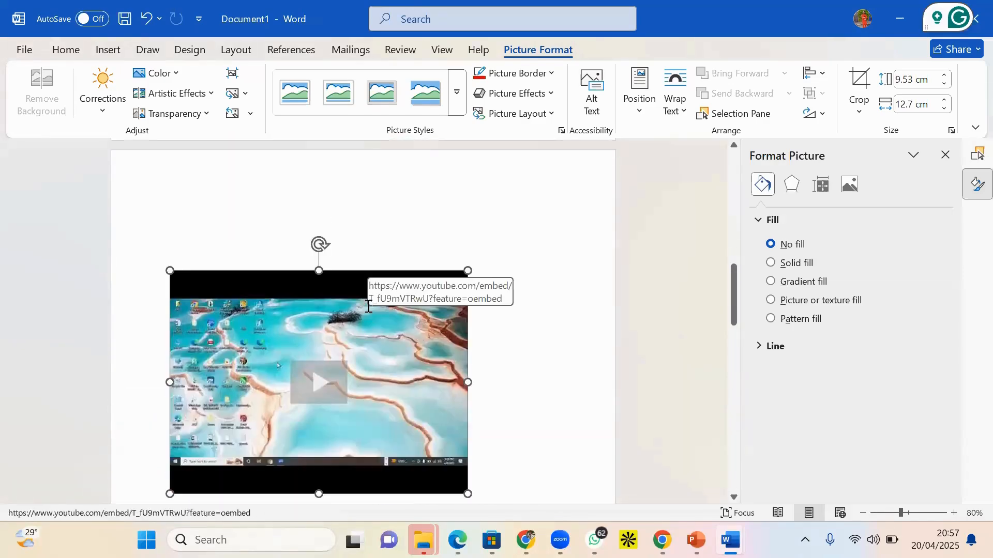
- Look over the SmartArt cycle, the embedded video, the DAY 2 CLASS RECORD and GENOB TECH hyperlinks and the linked file icons across the pages
scroll(368, 306, up, 10)
scroll(362, 301, down, 1)
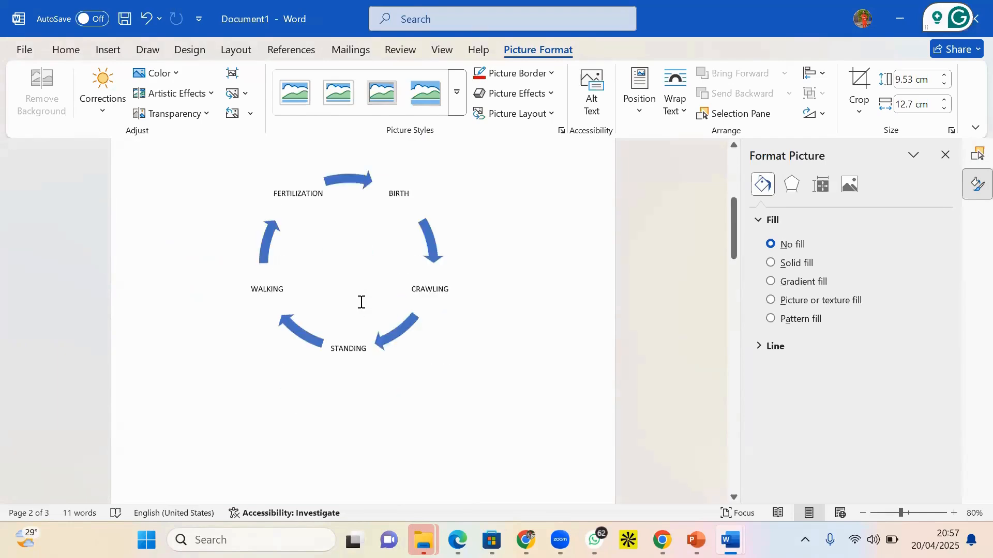
scroll(362, 302, down, 15)
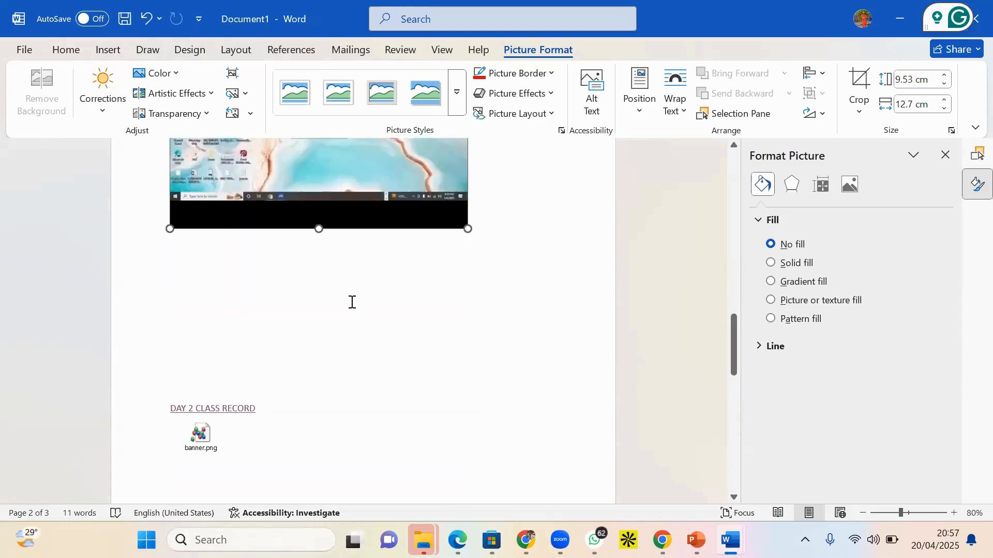
scroll(351, 302, down, 1)
click(293, 288)
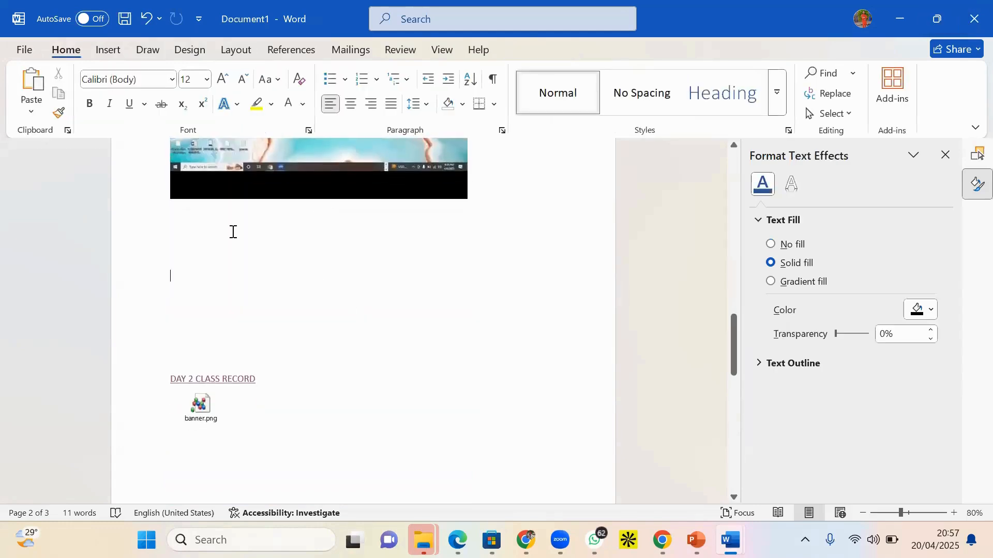
scroll(223, 289, up, 1)
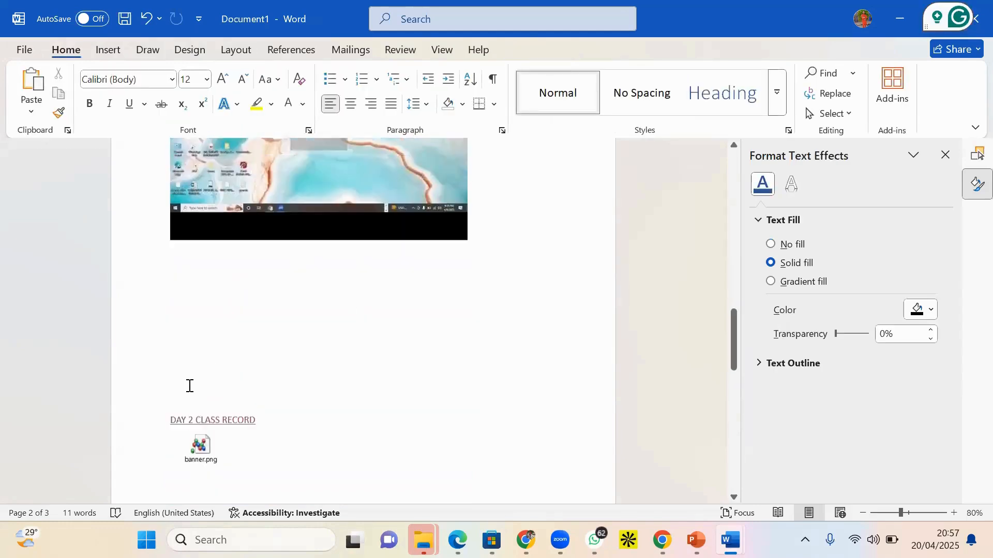
scroll(194, 362, down, 8)
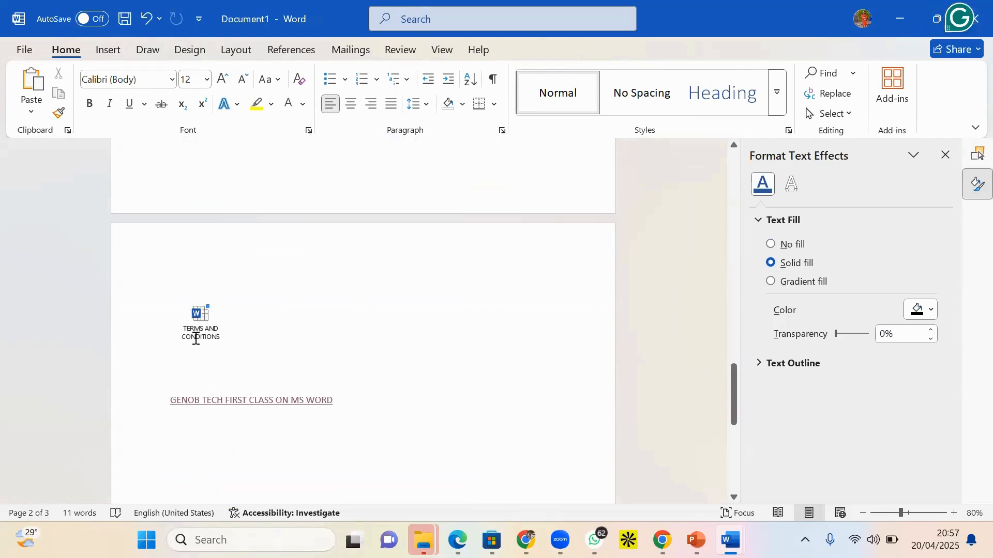
scroll(195, 338, down, 4)
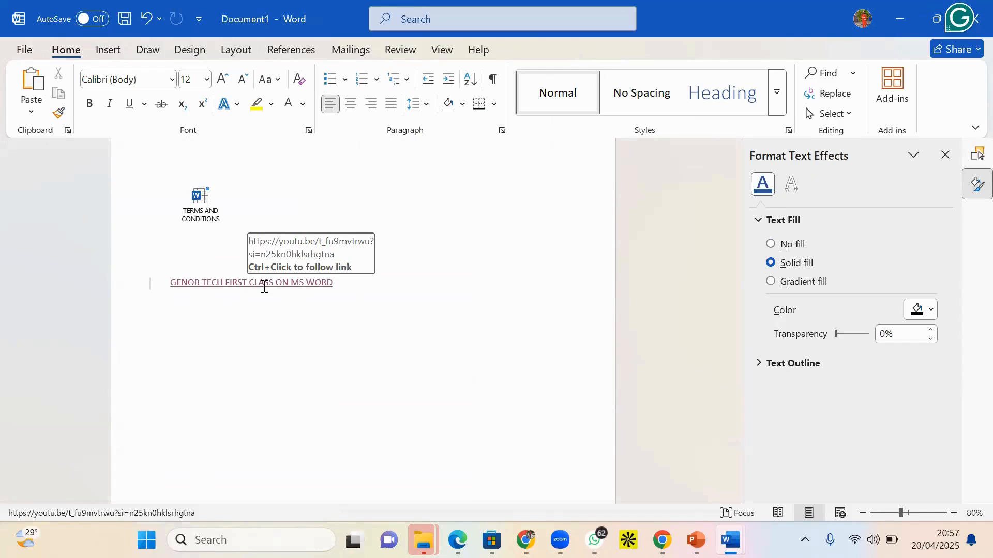
scroll(264, 288, down, 6)
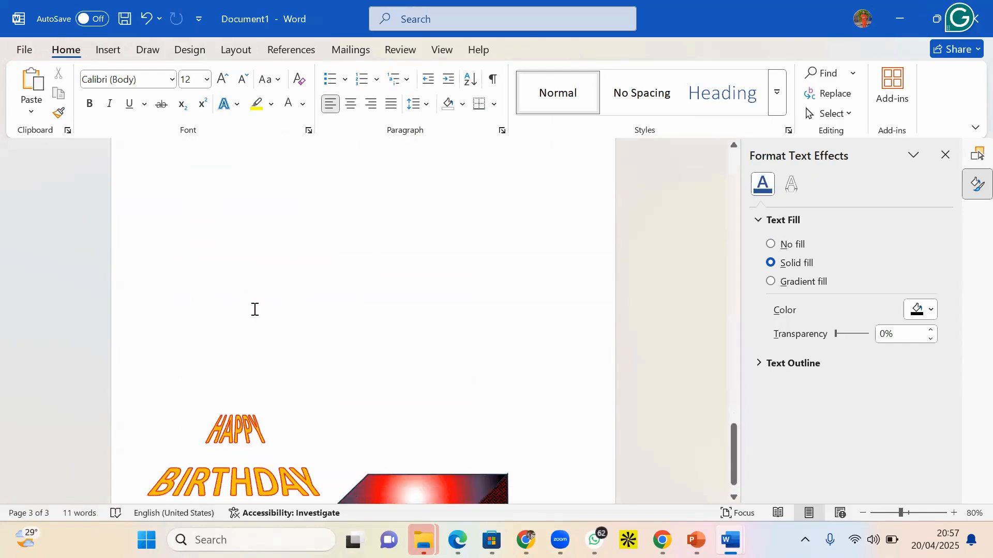
scroll(255, 309, up, 9)
scroll(235, 292, up, 3)
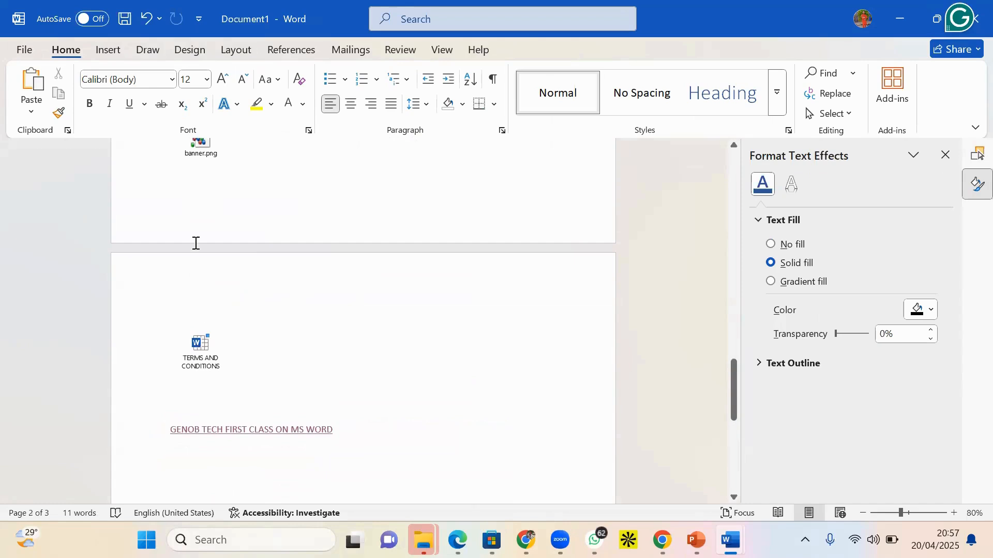
scroll(196, 243, up, 5)
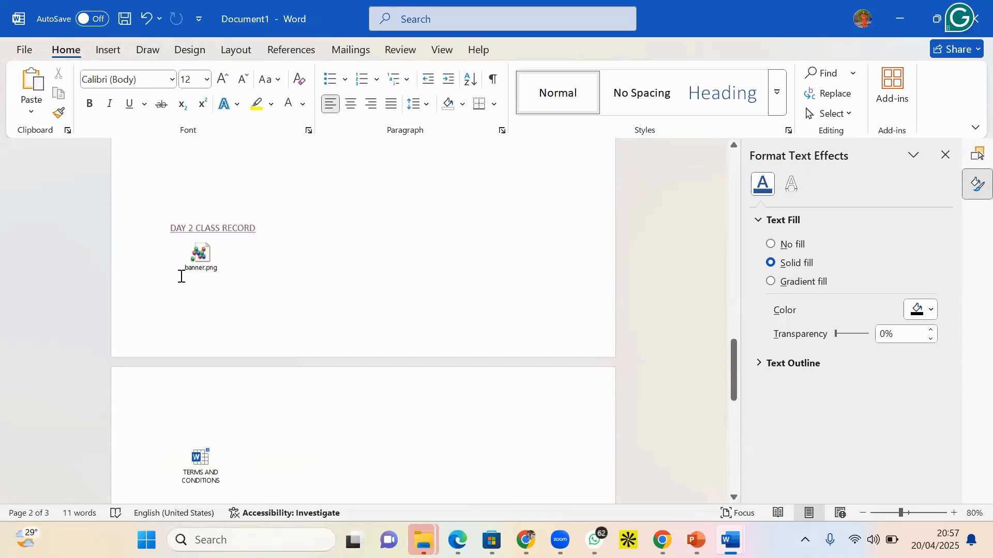
click(230, 235)
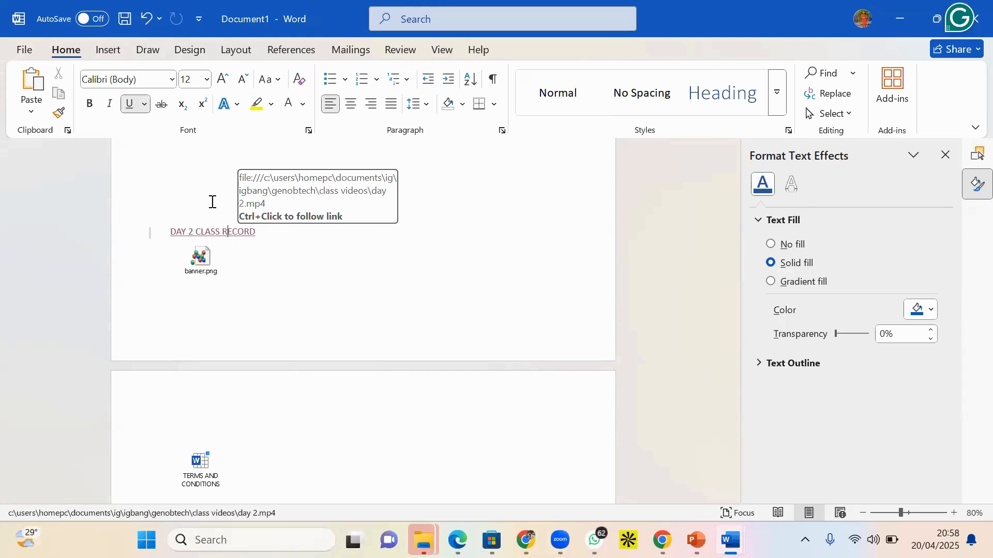
- Add the label "ONINE VIDEO:" on the line above the GENOB TECH FIRST CLASS ON MS WORD hyperlink
scroll(279, 255, up, 4)
scroll(246, 315, down, 8)
scroll(241, 320, down, 1)
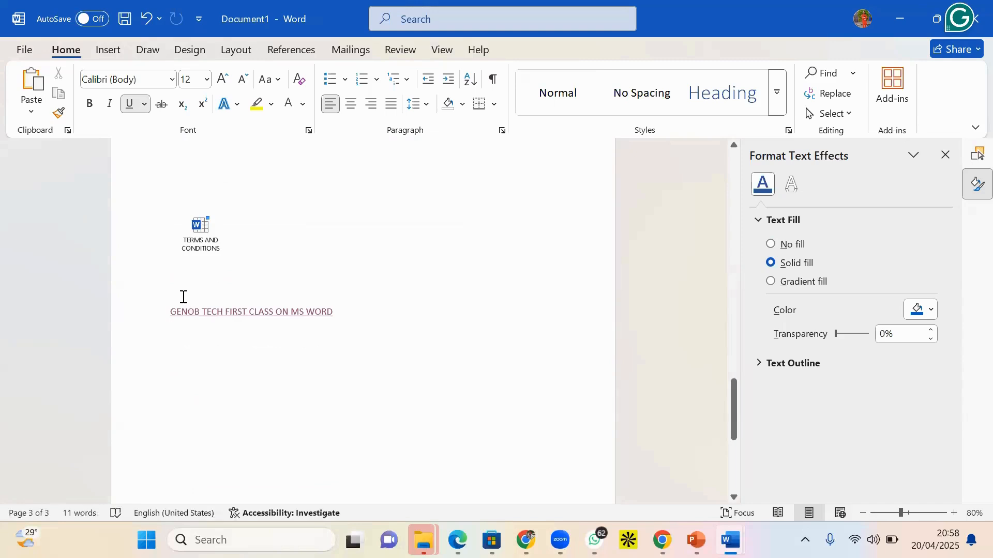
click(190, 293)
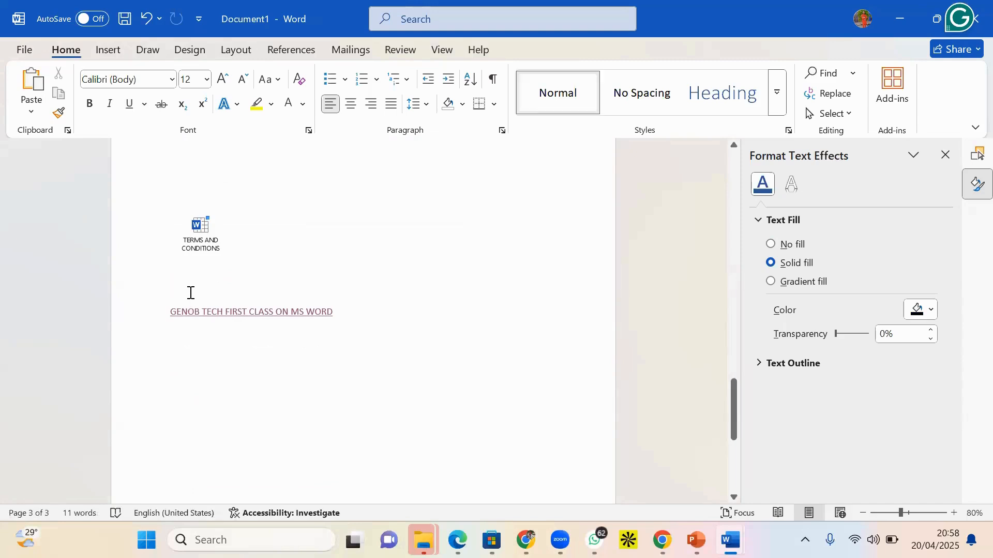
text(eN)
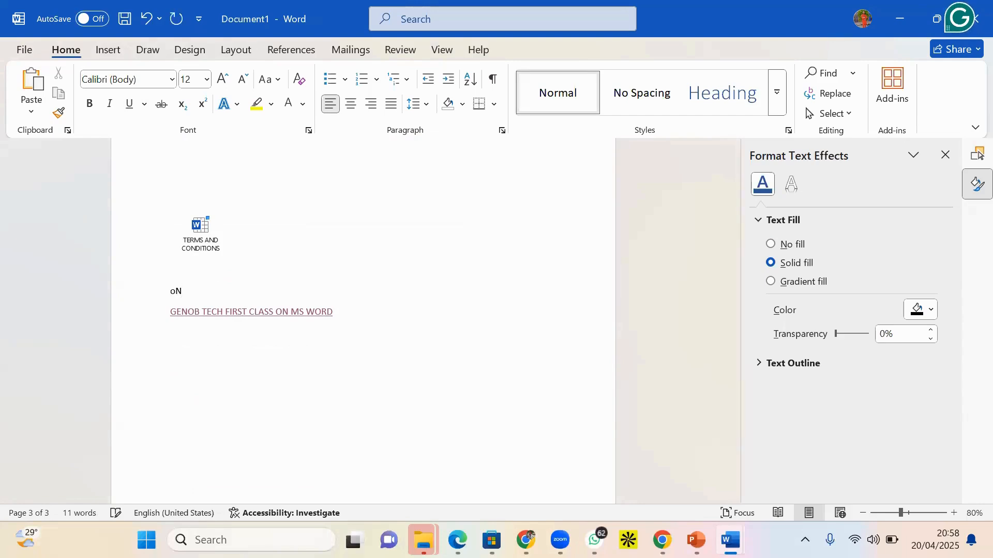
key(BackSpace)
key(BackSpace)
text(ONINE VIDE)
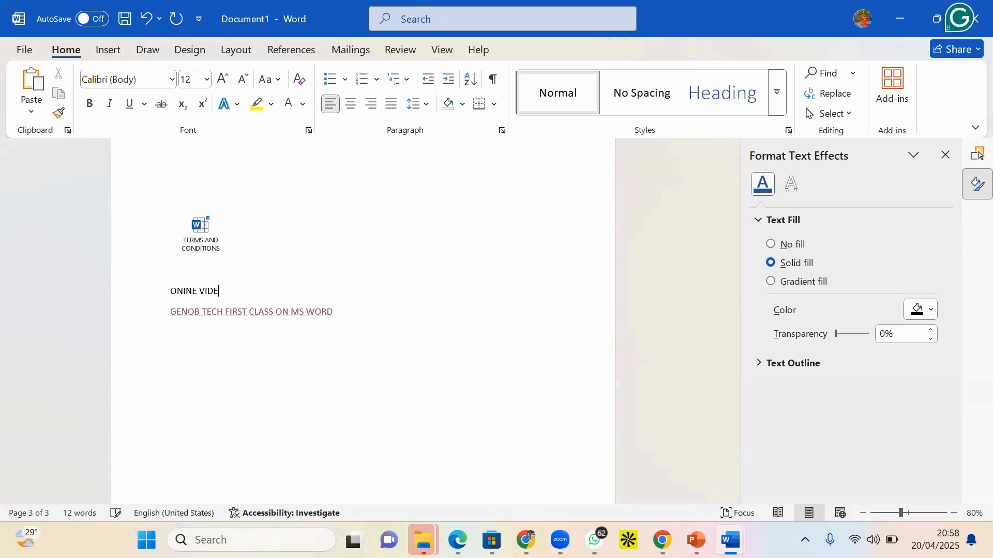
text(O:)
- Add the label "VIDEO/IMAGE FROM PC:" on the line above the DAY 2 CLASS RECORD hyperlink
scroll(222, 284, up, 5)
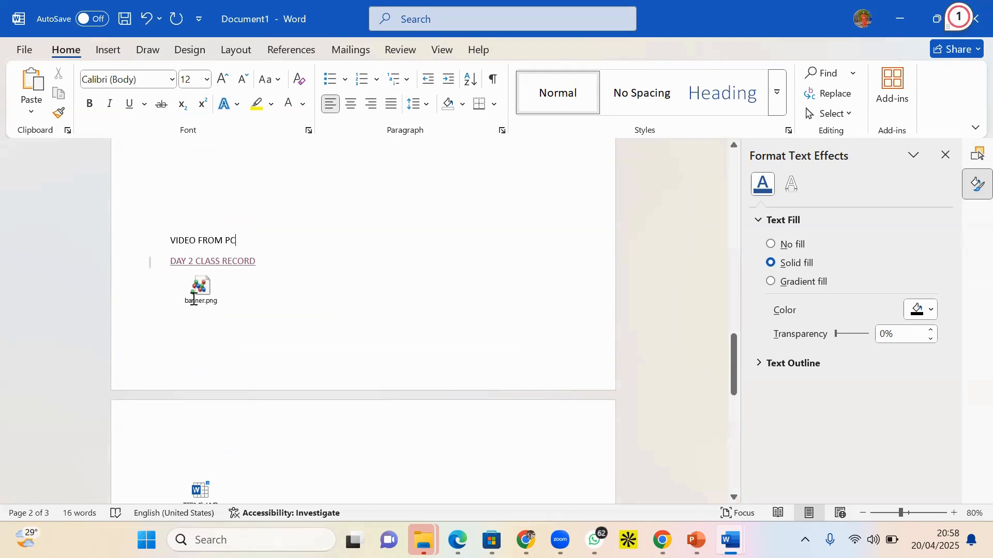
scroll(199, 279, down, 1)
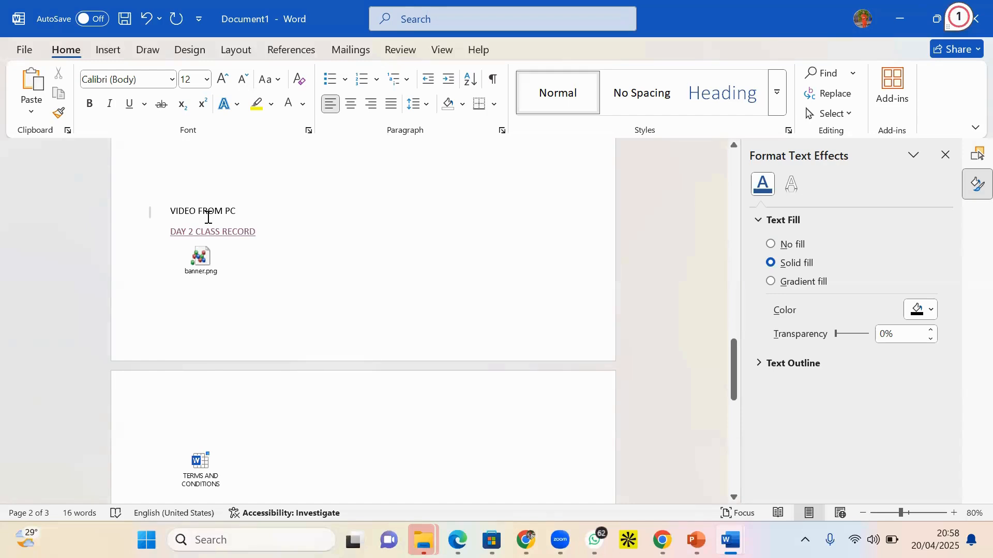
click(197, 210)
text(/)
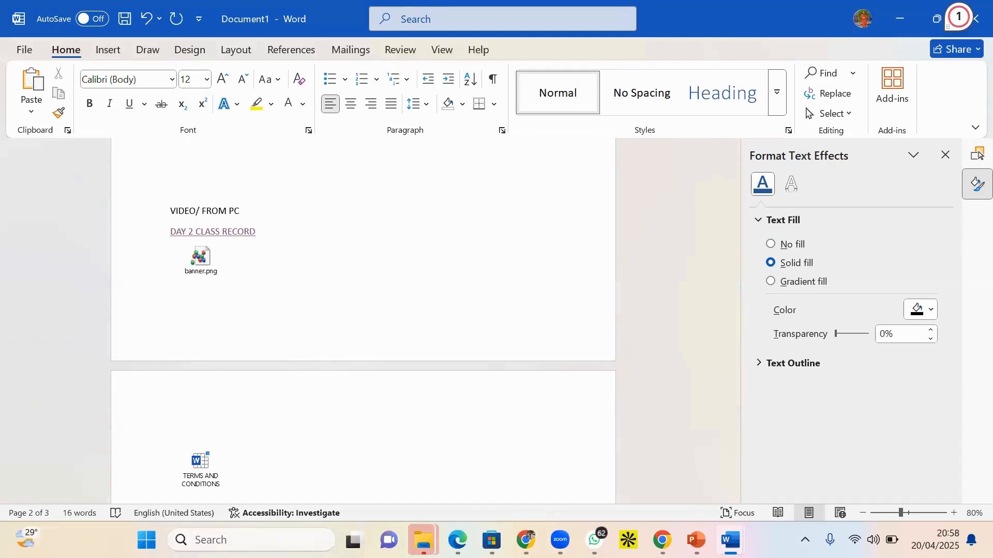
text(IMAGE)
text(:)
- Compare the labelled online and PC links with the embedded video, and review the insert options for videos, links and objects
scroll(255, 259, down, 4)
scroll(277, 315, down, 3)
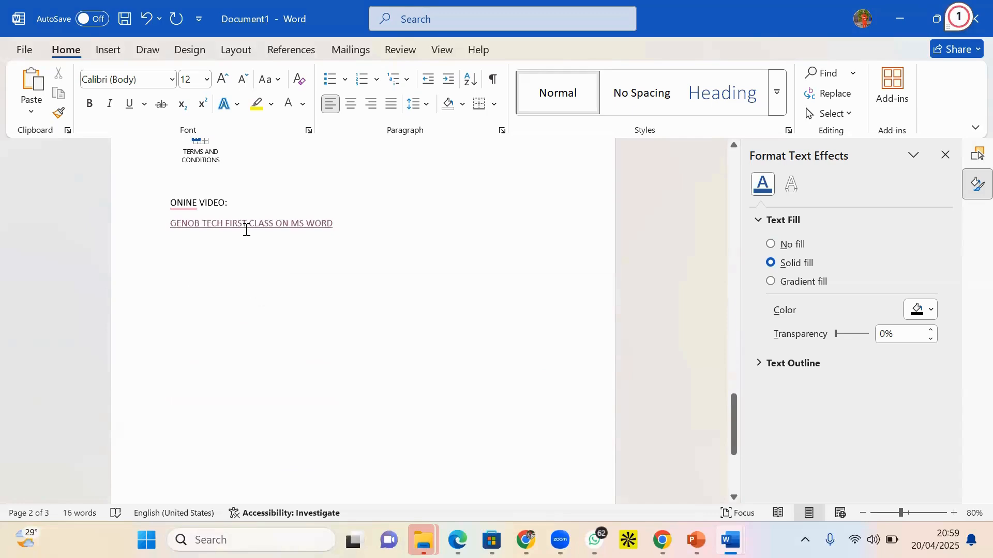
click(224, 354)
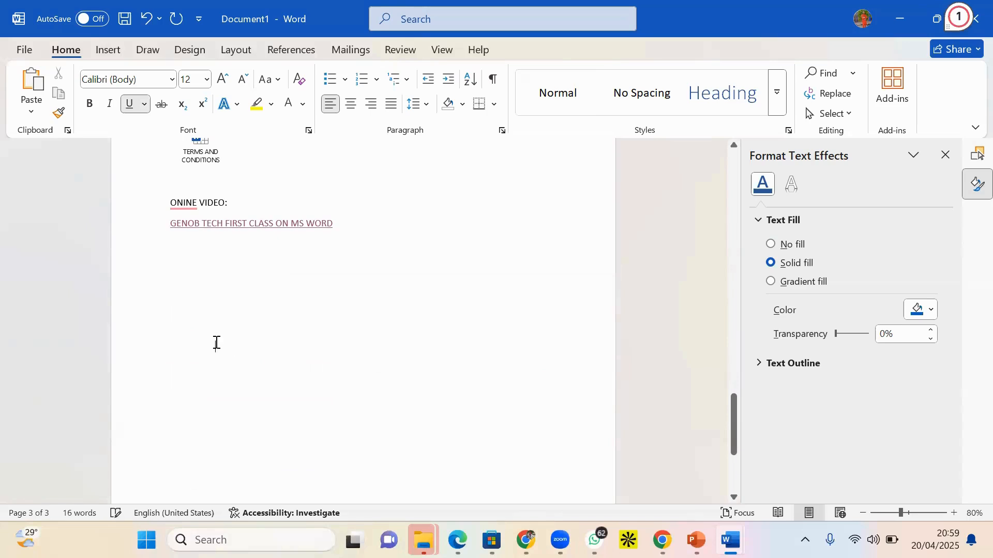
click(214, 342)
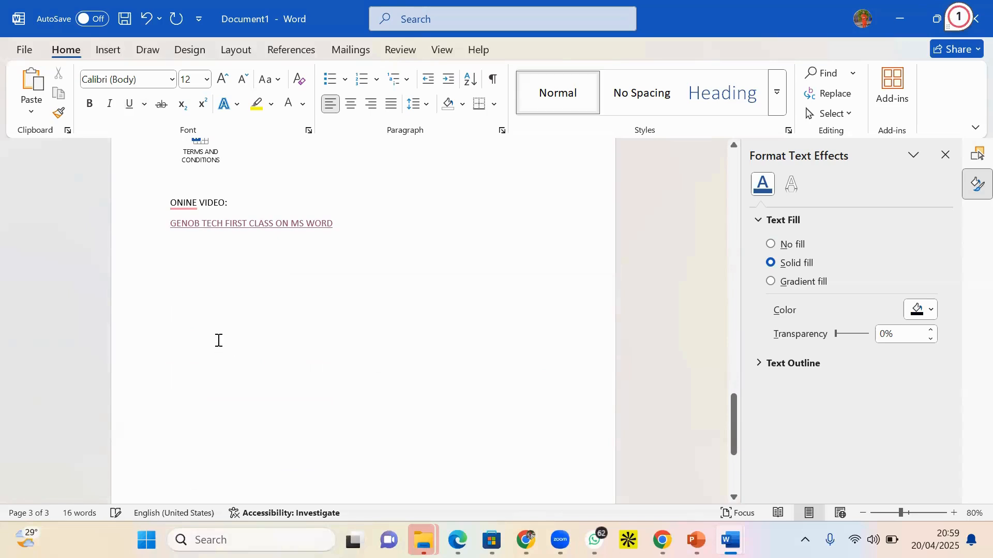
click(108, 50)
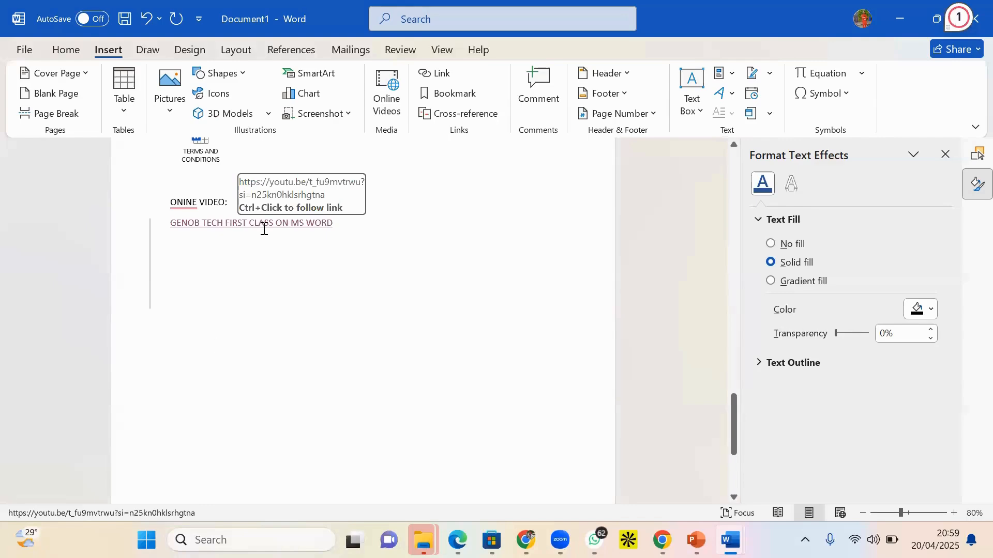
scroll(336, 206, up, 10)
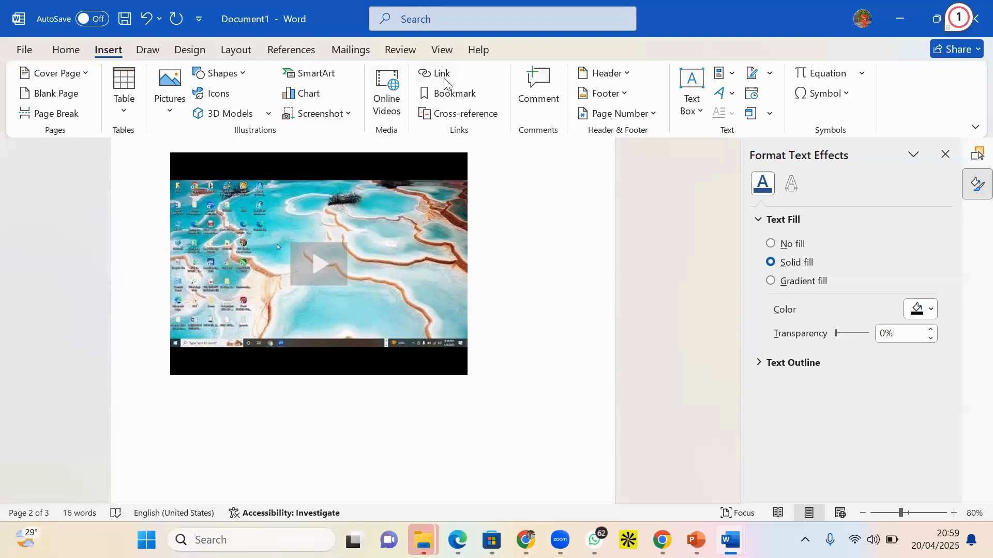
scroll(339, 304, down, 10)
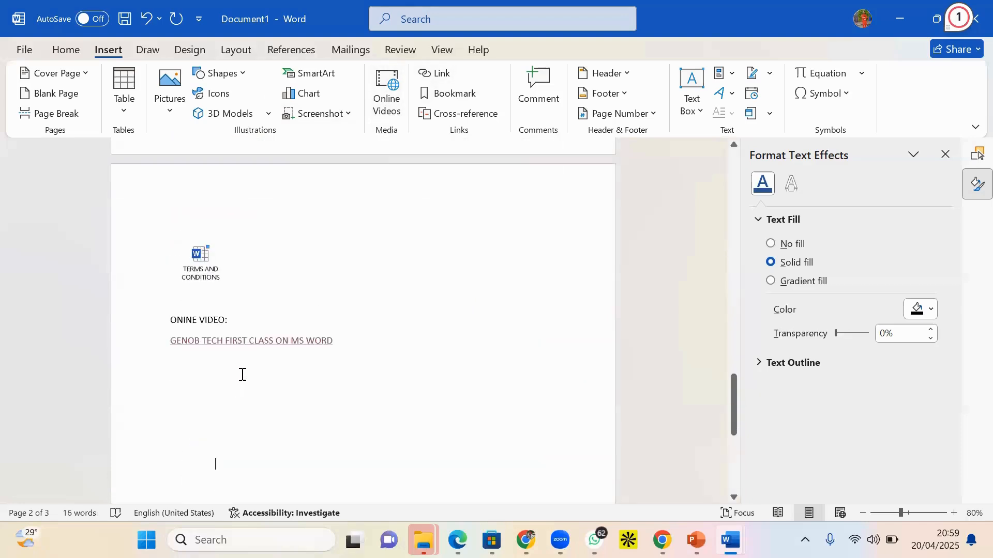
scroll(243, 362, down, 1)
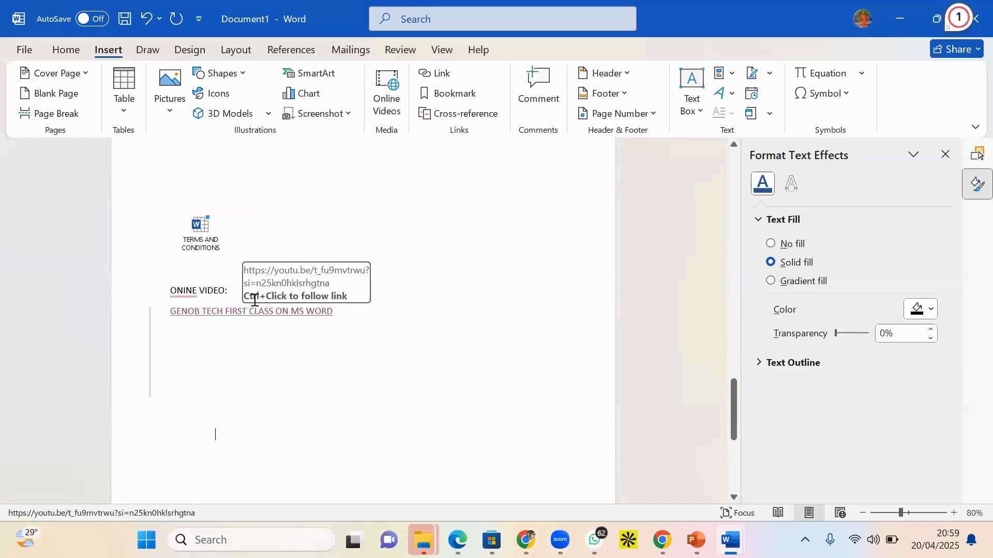
scroll(254, 300, up, 6)
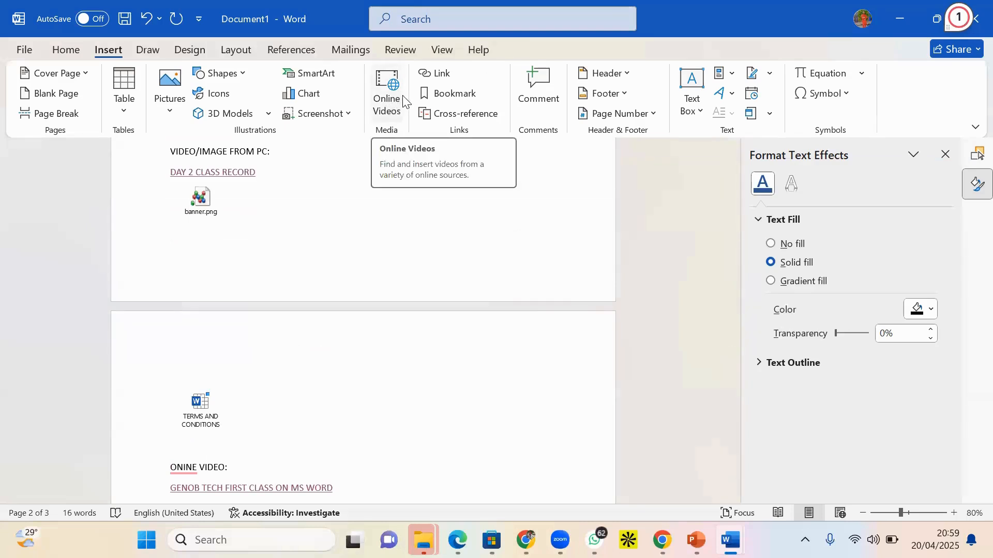
scroll(290, 322, down, 4)
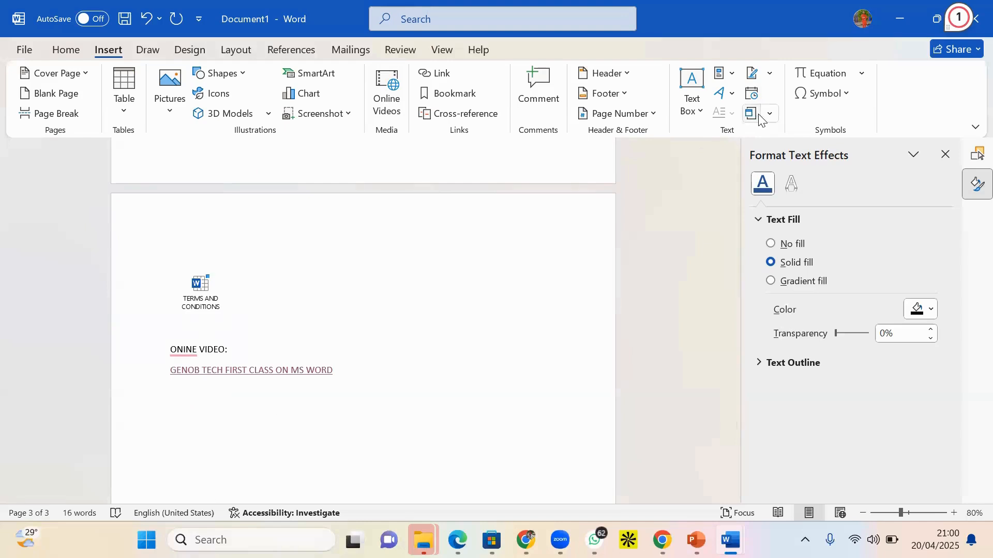
scroll(739, 128, down, 2)
scroll(422, 217, down, 3)
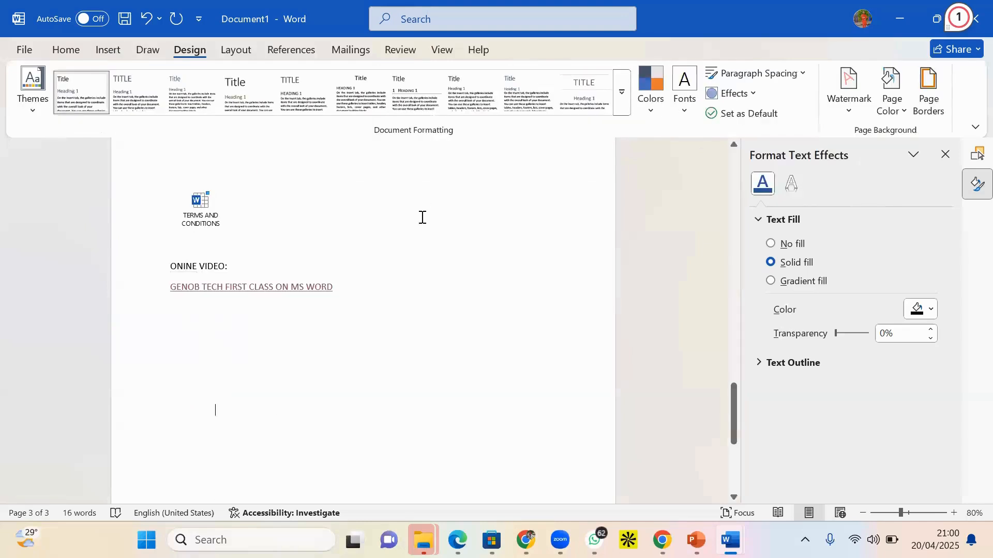
- Place the insertion point on a blank line well below the GENOB TECH FIRST CLASS ON MS WORD hyperlink and start inserting an online video
click(200, 368)
double_click(201, 368)
click(193, 378)
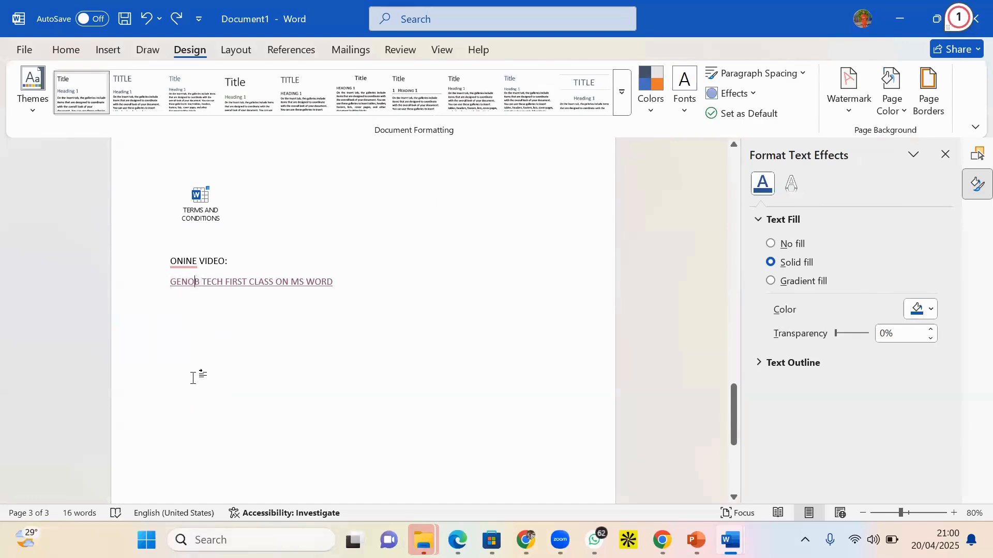
double_click(192, 379)
click(184, 394)
double_click(187, 407)
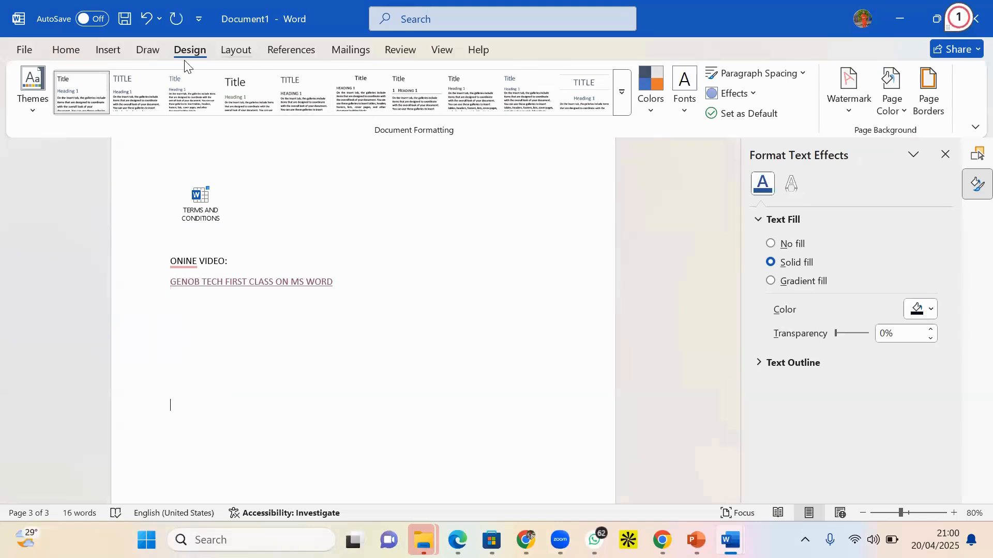
click(108, 50)
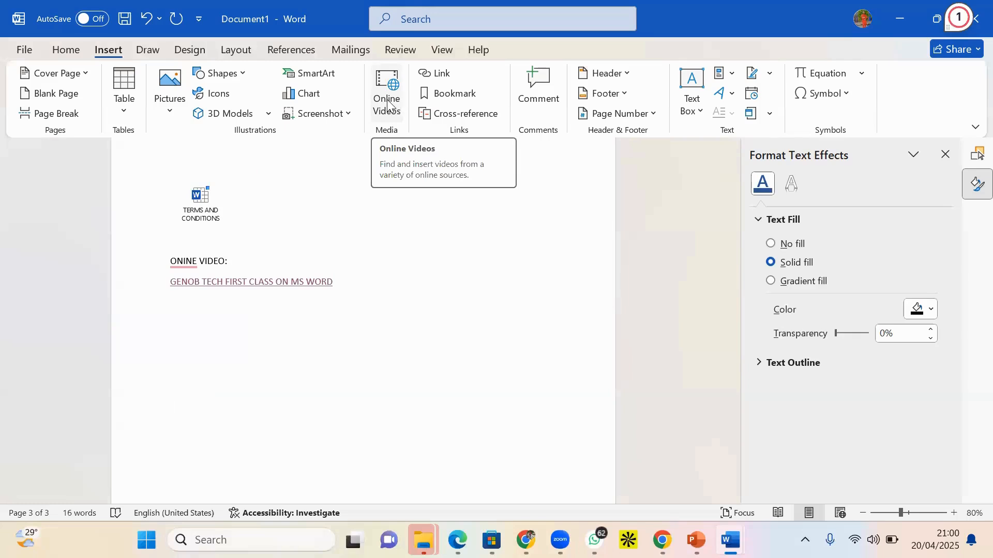
click(388, 105)
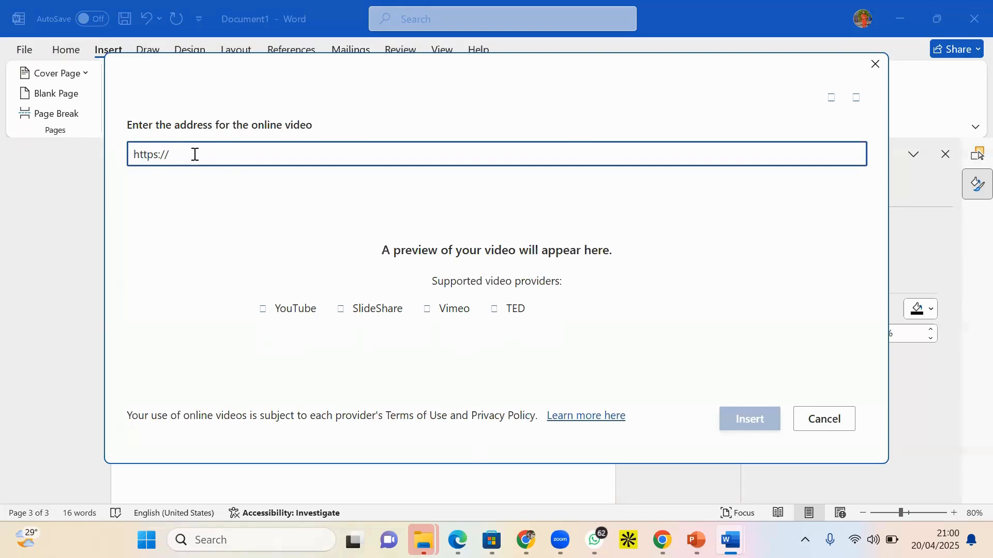
right_click(194, 154)
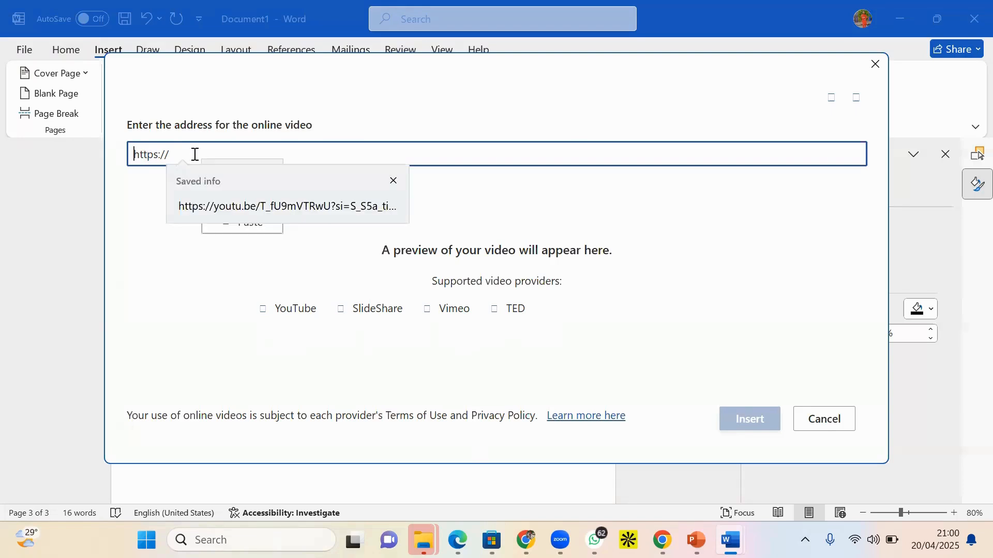
click(199, 299)
right_click(236, 155)
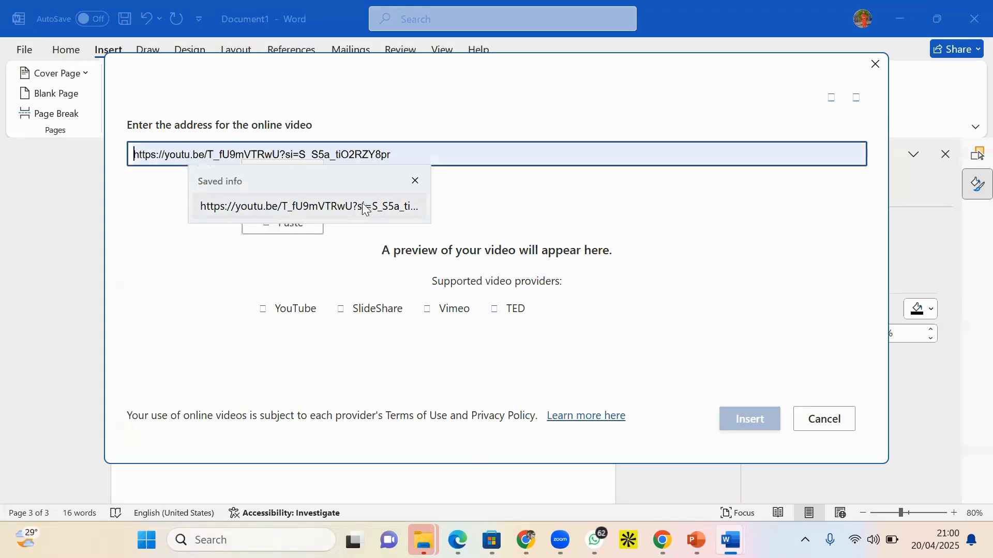
click(414, 180)
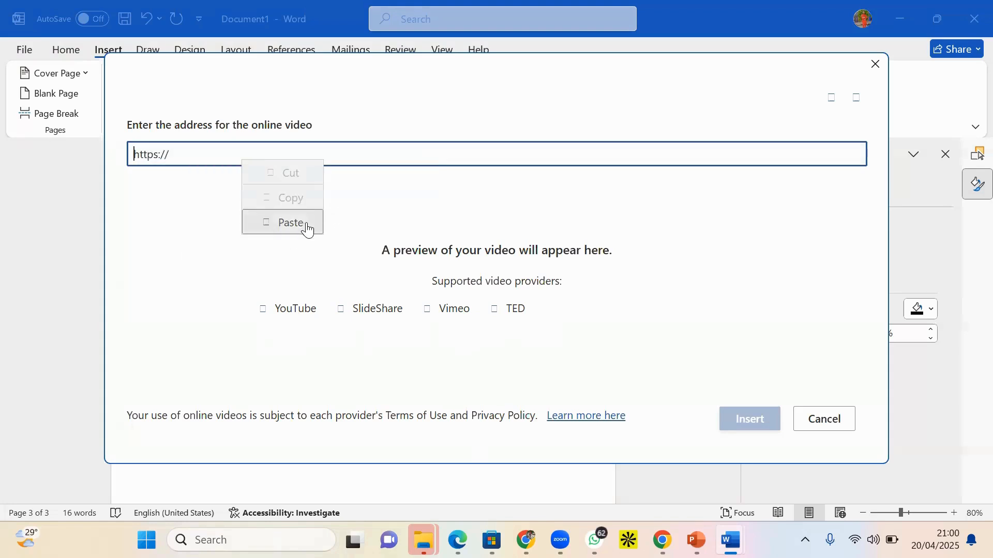
click(307, 223)
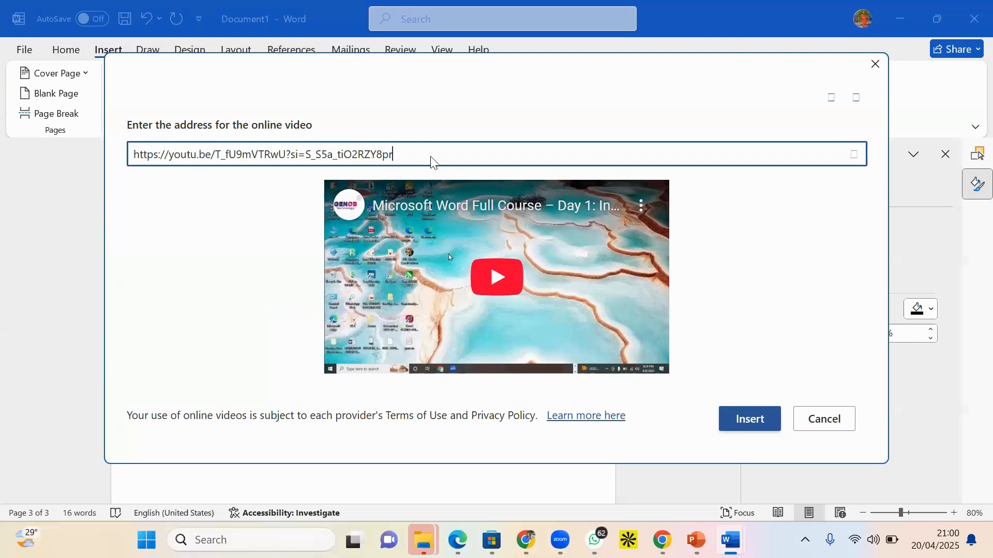
drag(429, 155, 76, 163)
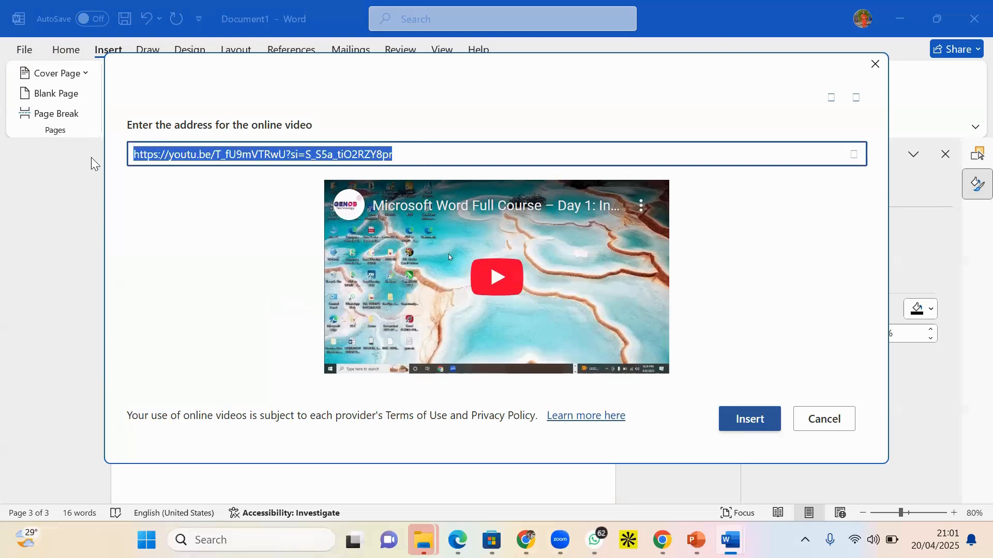
key(BackSpace)
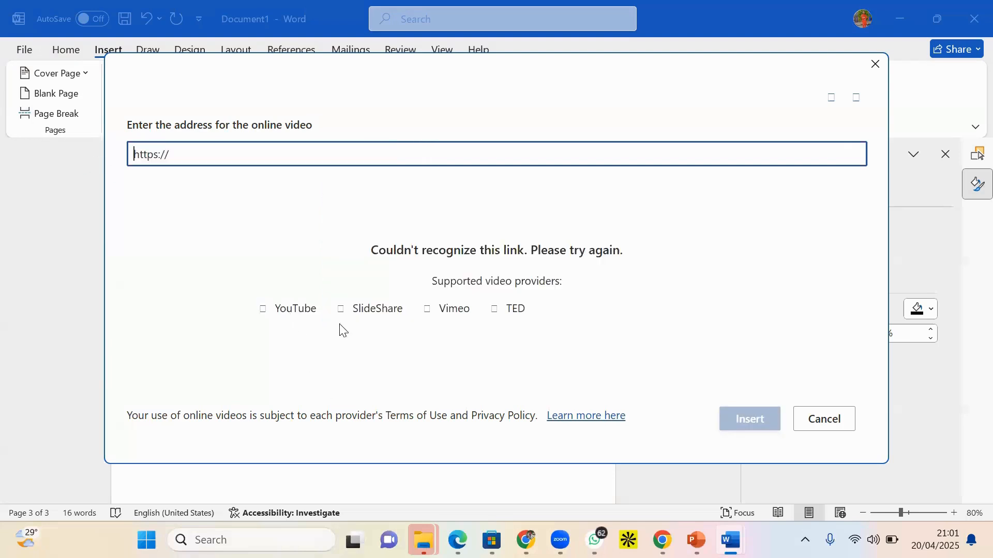
- View the positive and negative feedback forms of the online video dialog and dismiss both without submitting
click(264, 312)
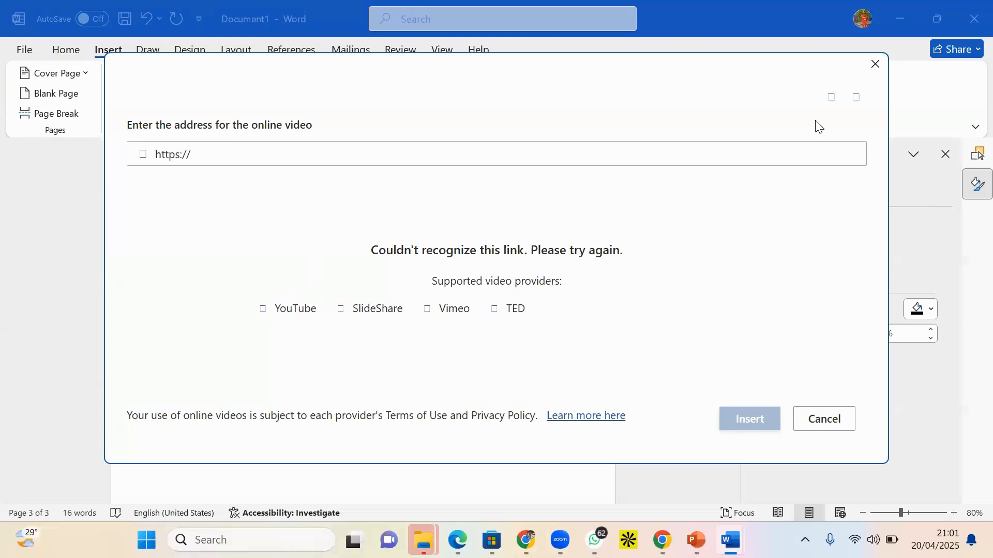
click(834, 102)
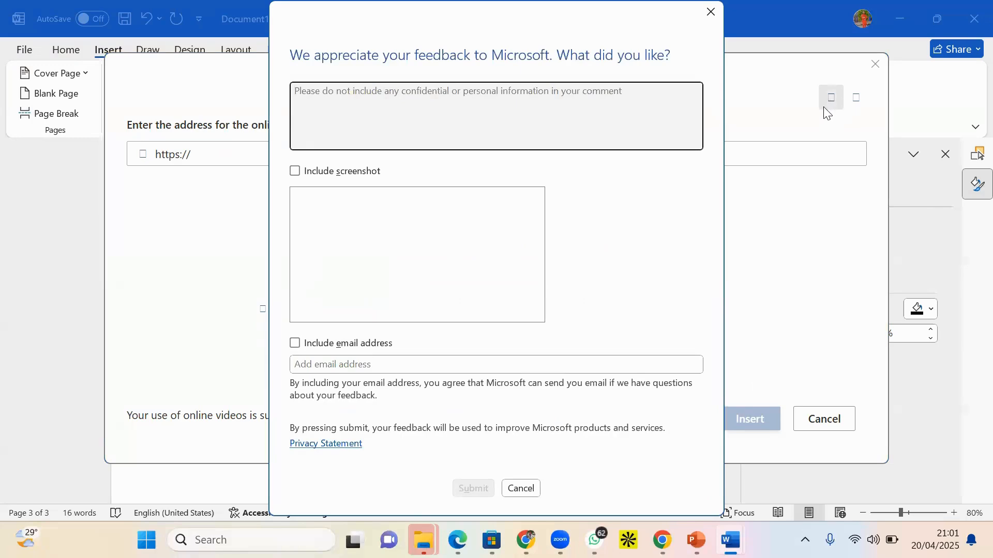
click(710, 12)
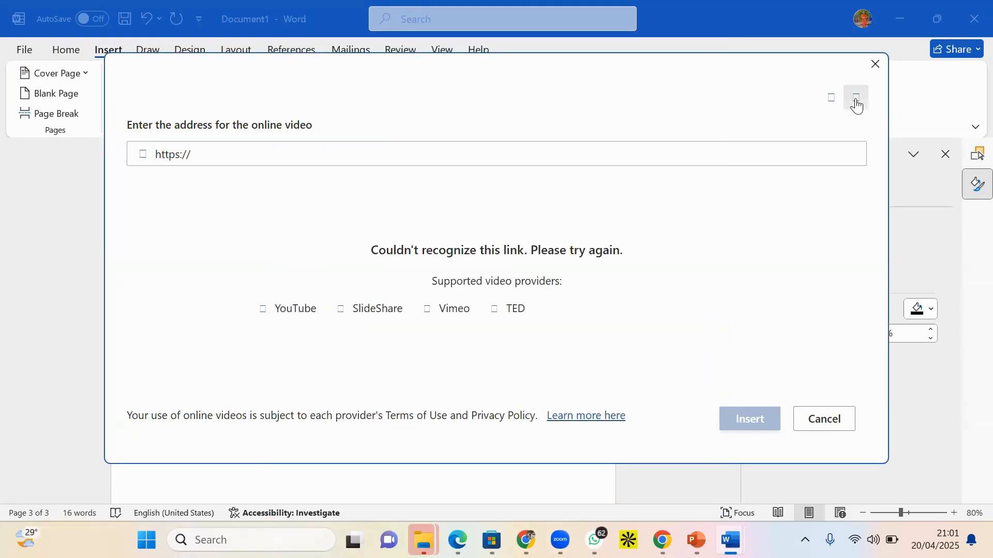
click(855, 98)
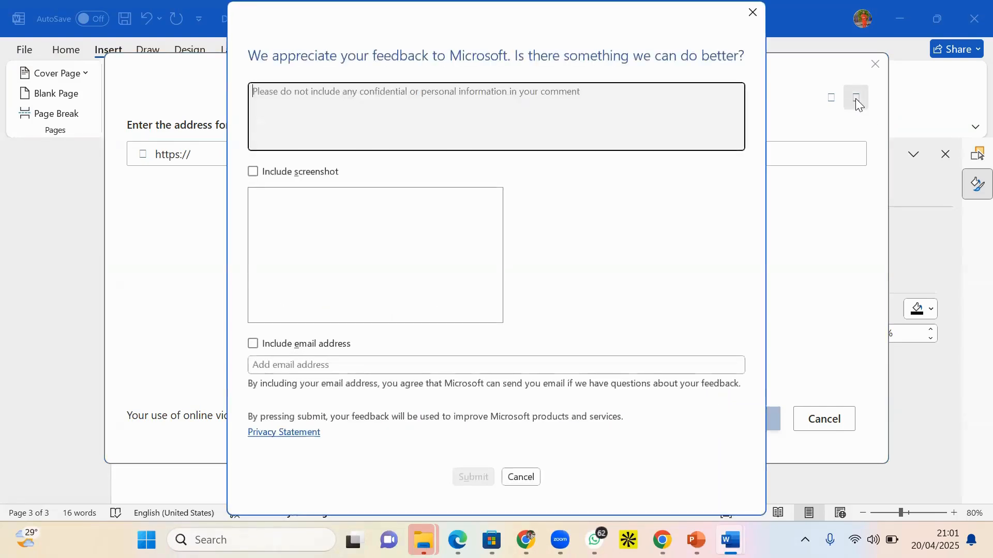
click(751, 10)
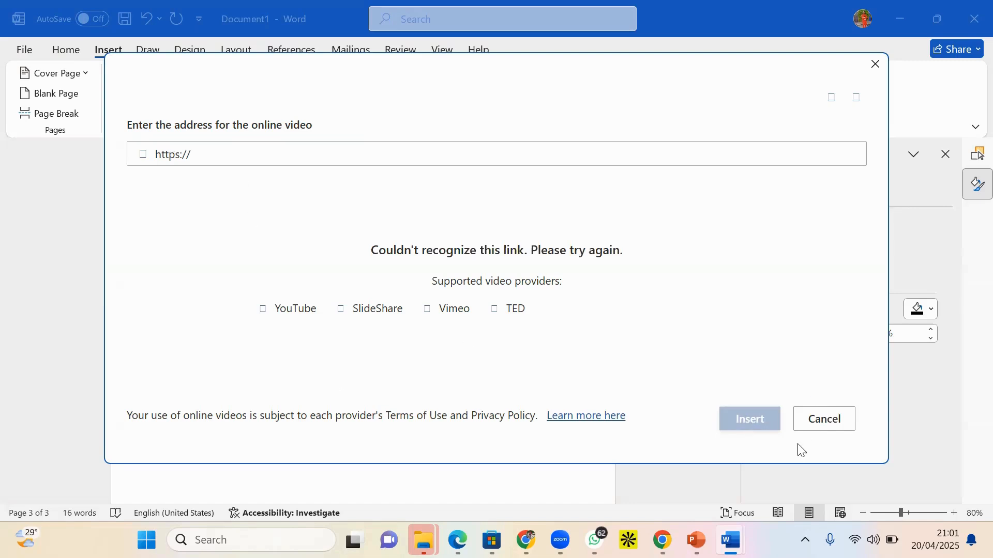
- Preview the YouTube video again by re-entering its address, and empty the address field
click(242, 159)
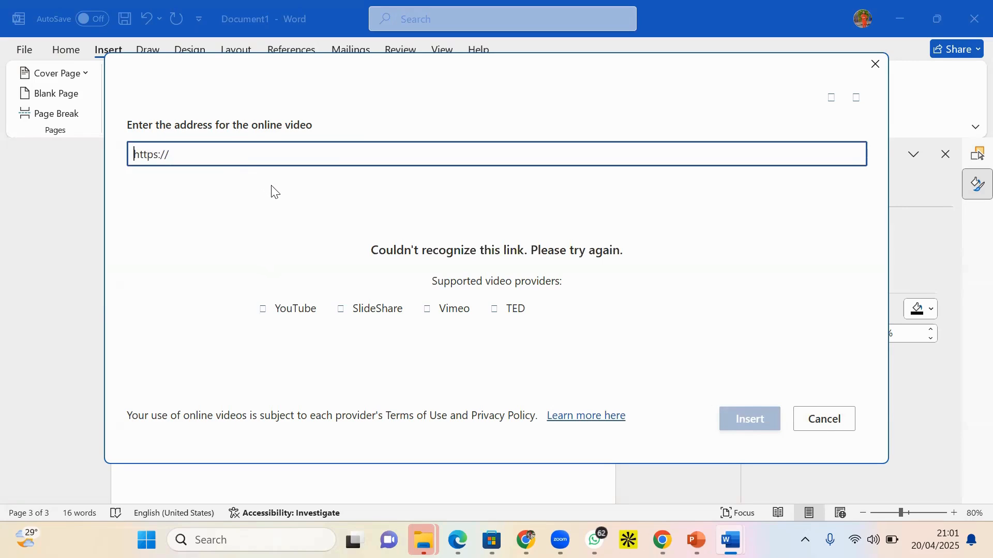
text(https://youtu.be/T_fU9mVTRwU?si=S_S5a_tiO2RZY8pr)
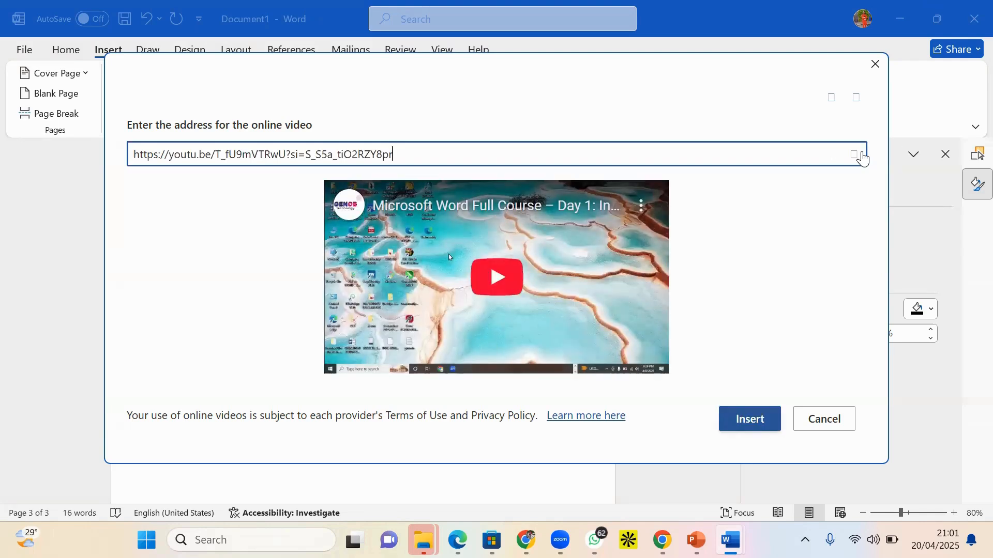
click(861, 155)
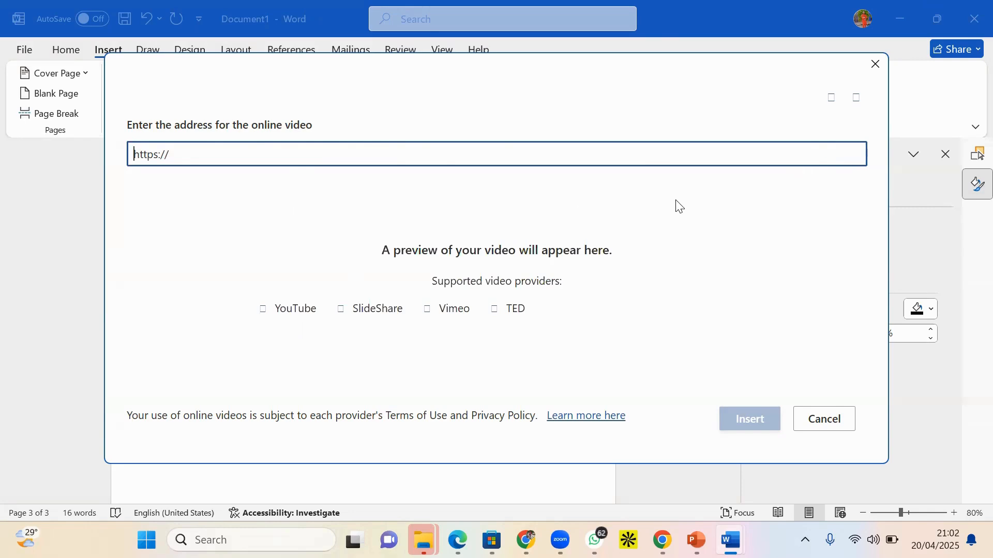
click(738, 136)
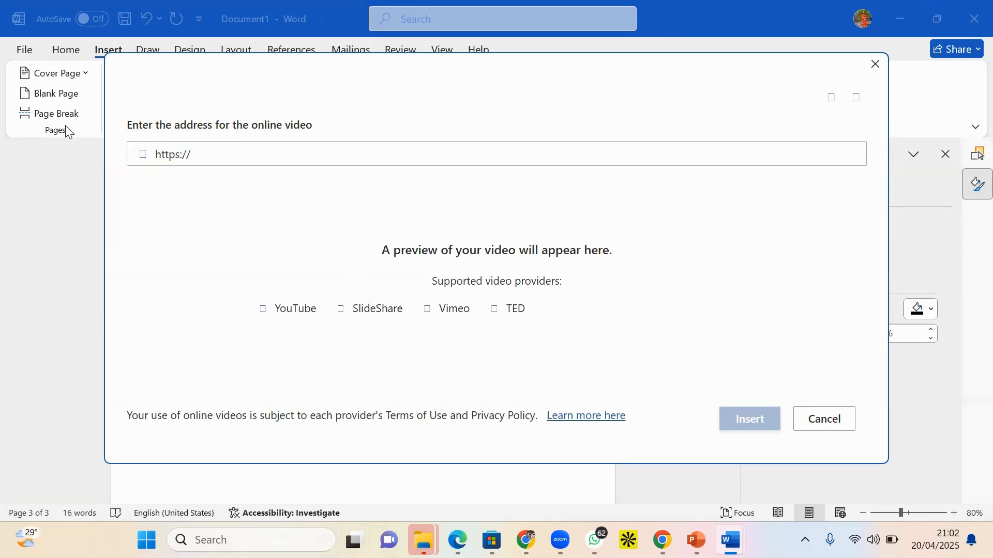
click(136, 154)
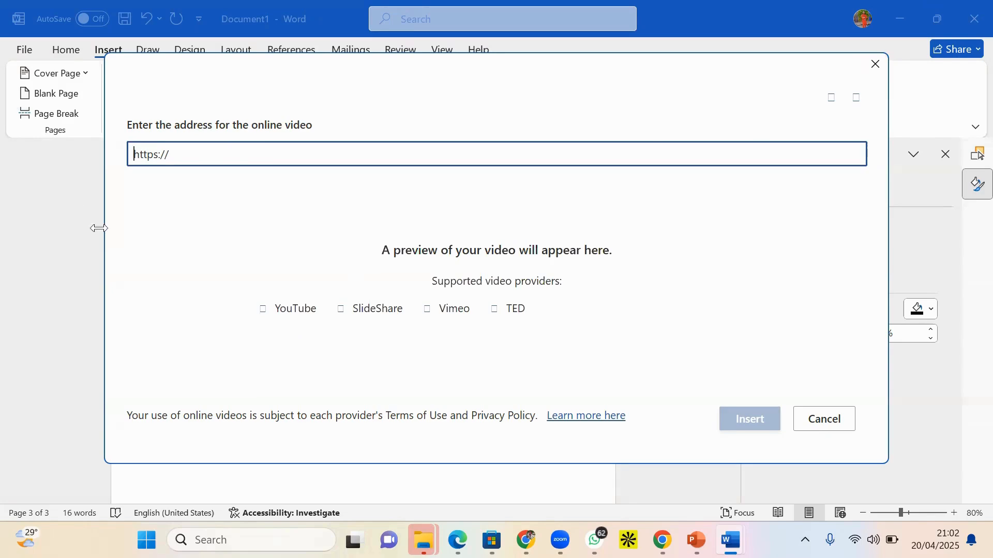
text(https://youtu.be/T_fU9mVTRwU?si=S_S5a_tiO2RZY8pr)
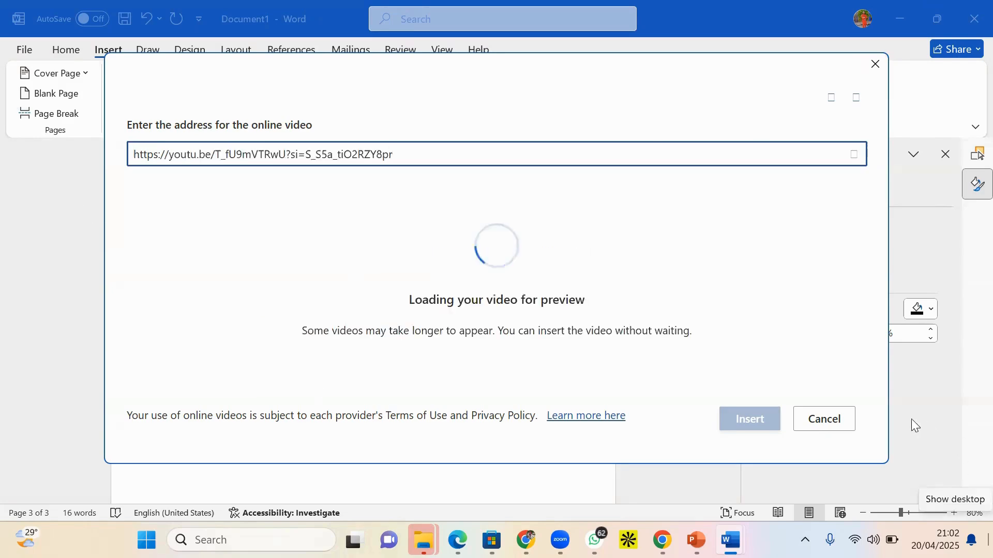
click(748, 420)
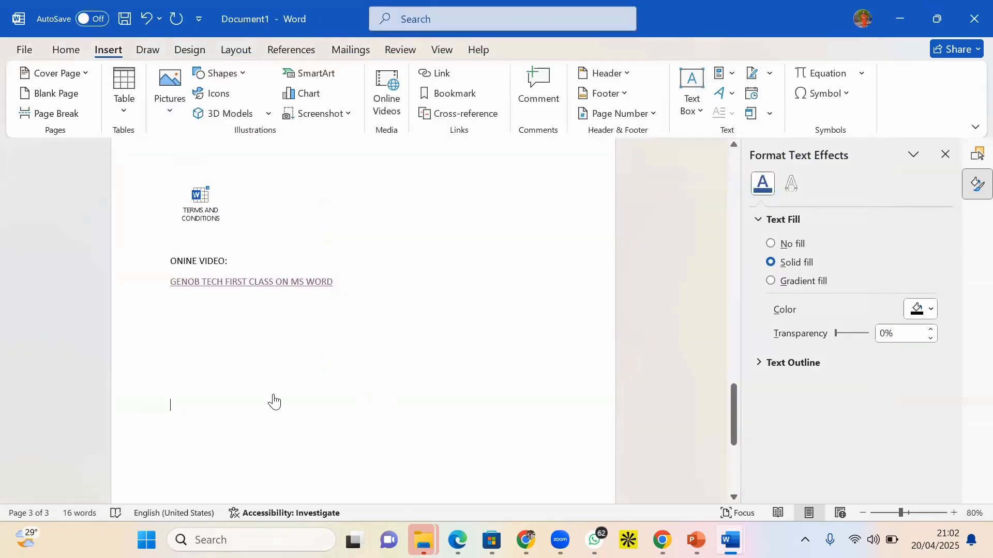
scroll(321, 355, down, 3)
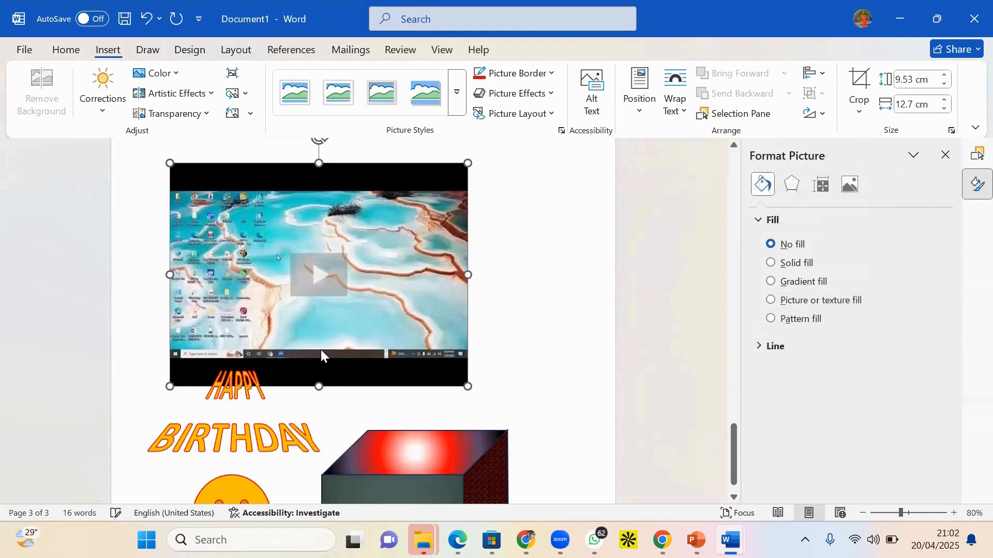
- Search online pictures for "DOG" and insert the picture of the white dog into the document
scroll(323, 352, up, 7)
scroll(331, 345, up, 3)
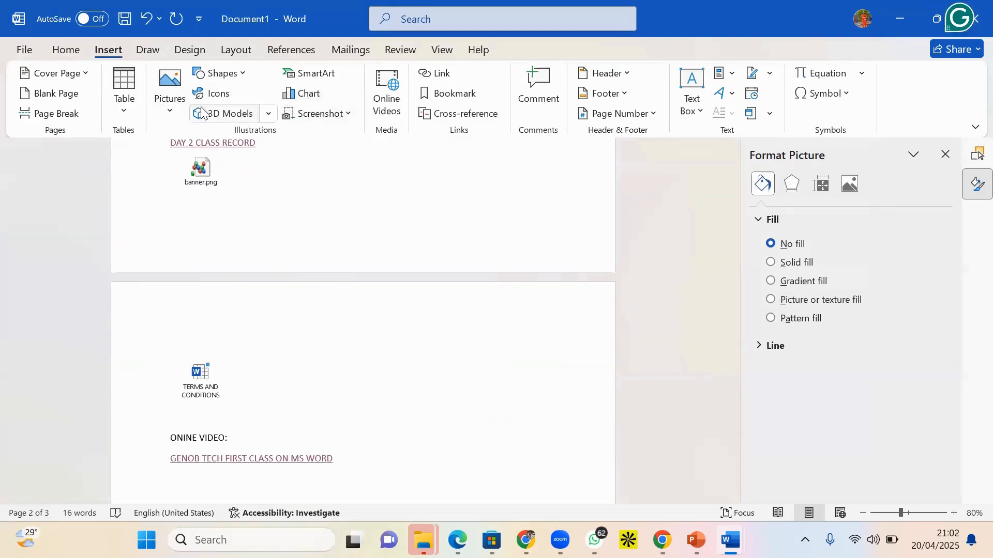
click(161, 115)
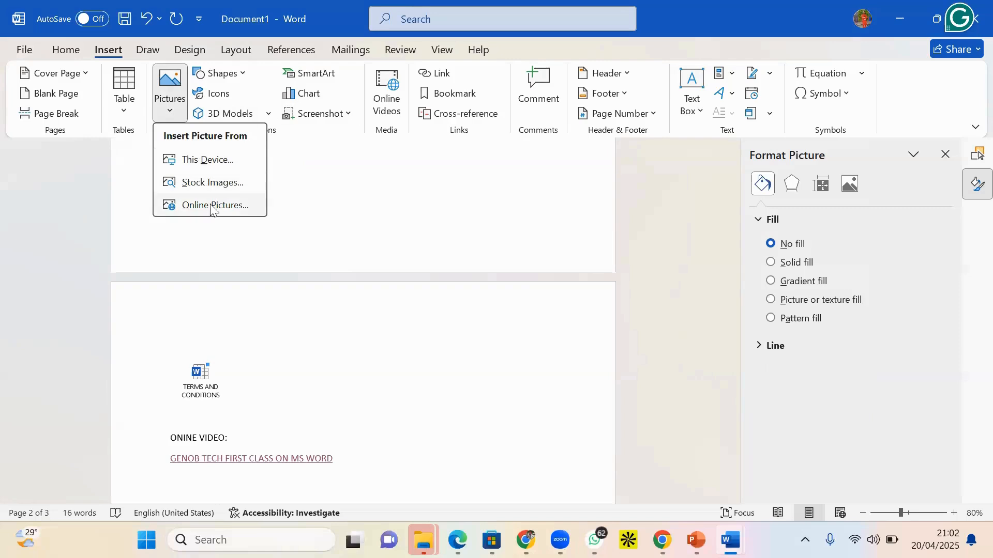
click(211, 206)
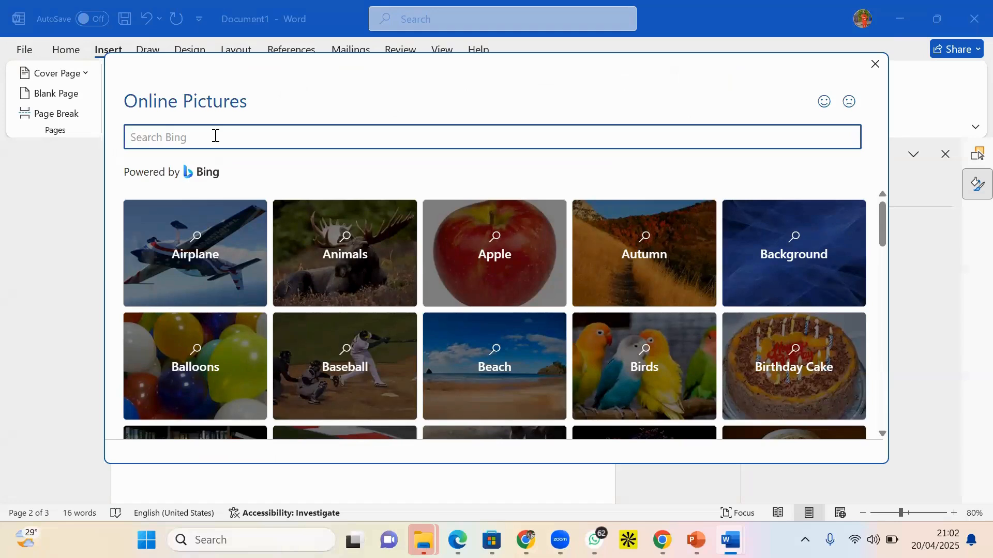
text(DOG)
key(Return)
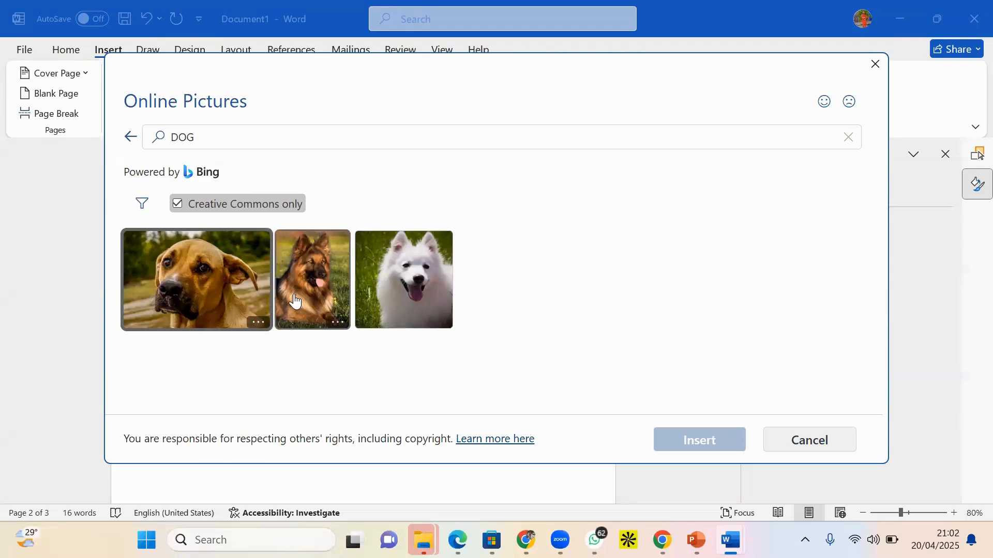
click(401, 316)
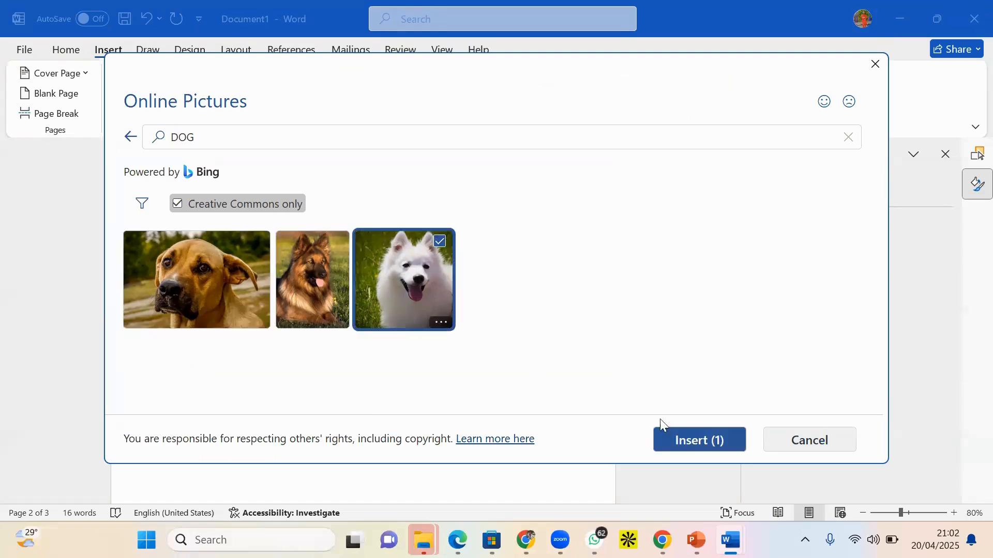
click(693, 448)
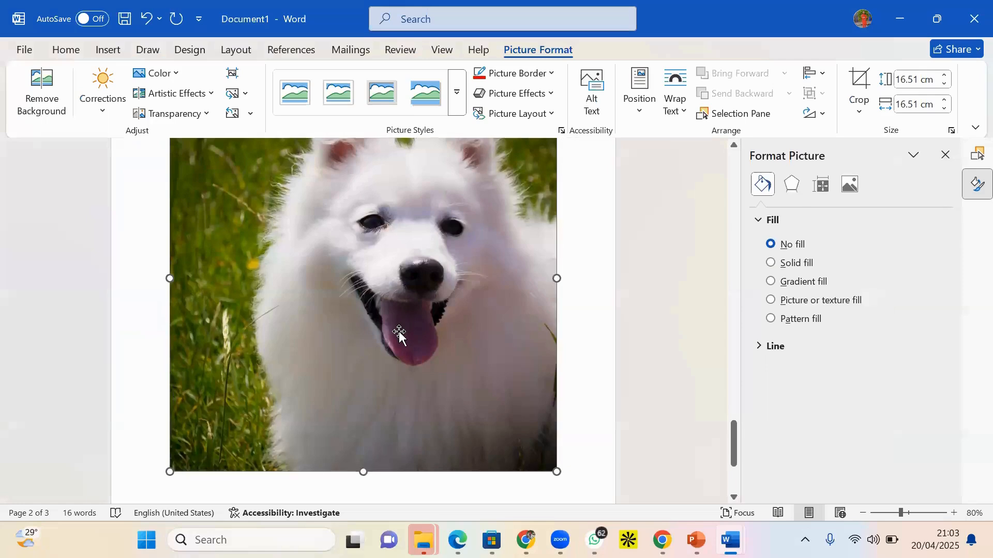
- Delete the inserted white dog picture from the document
scroll(392, 350, up, 3)
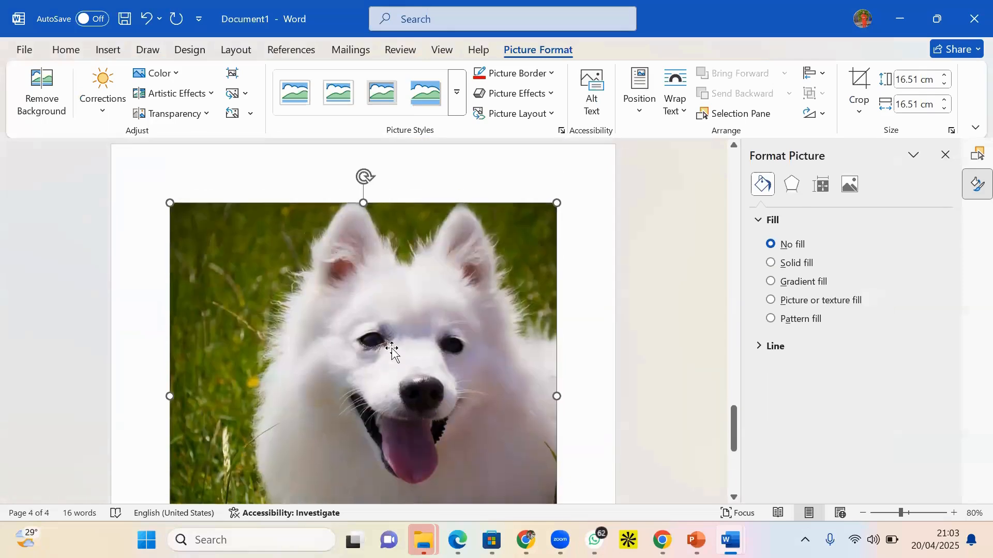
key(Delete)
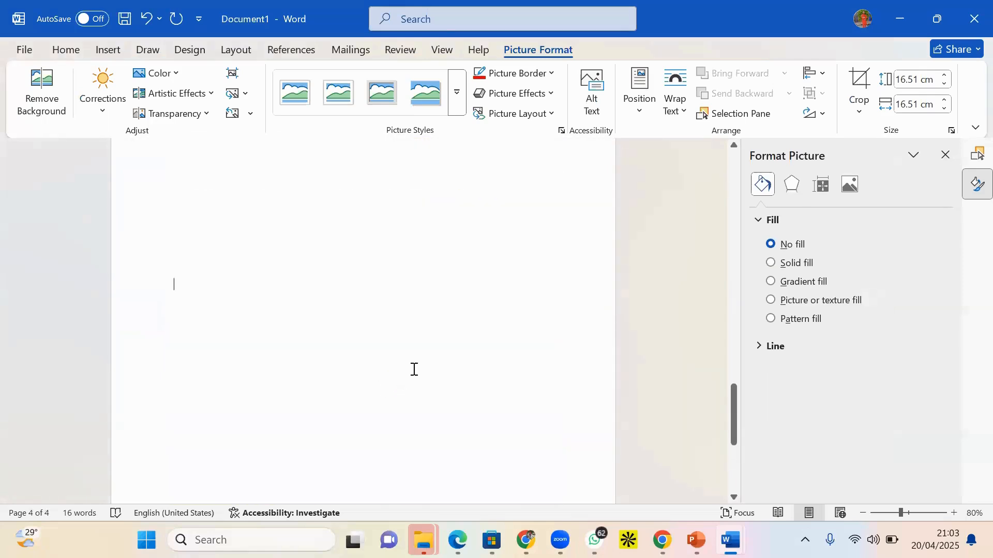
scroll(363, 272, up, 4)
scroll(350, 269, up, 5)
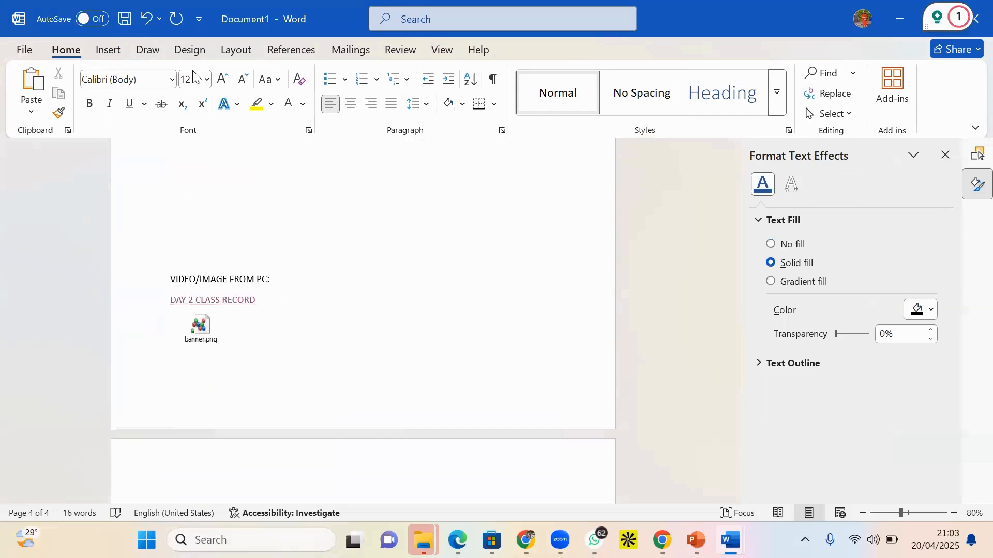
- Review the insert options and look over the labelled links, file icons and SmartArt cycle across the pages
click(109, 50)
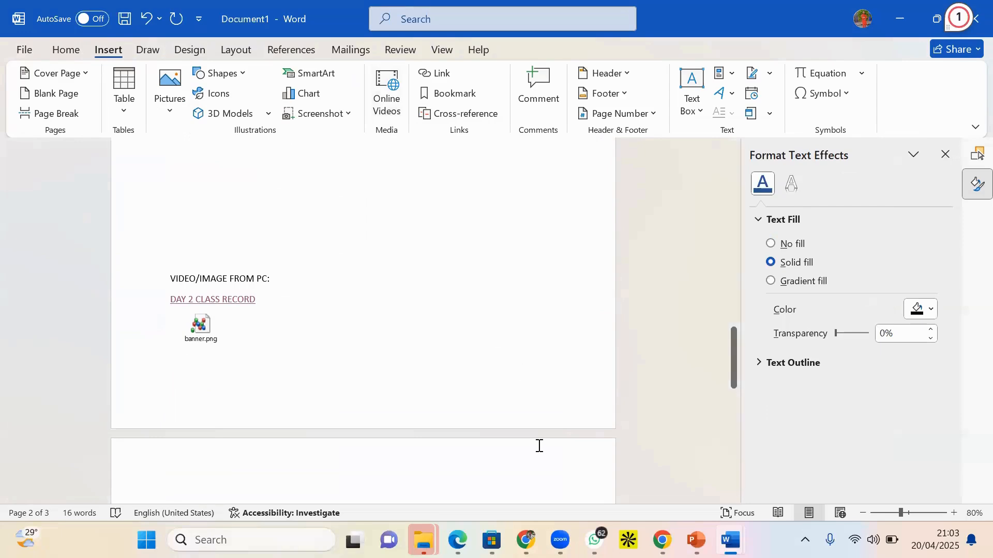
scroll(538, 445, down, 5)
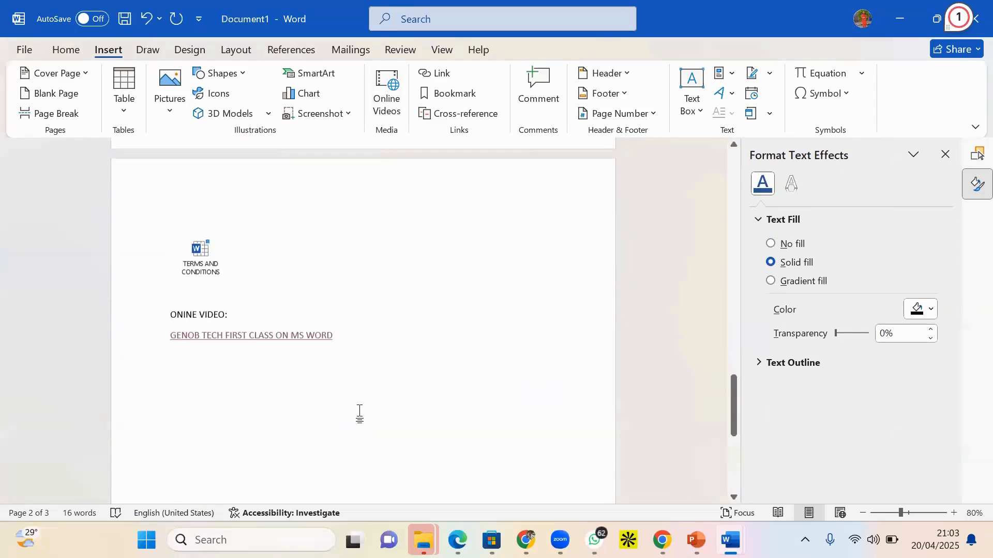
scroll(358, 415, up, 10)
scroll(376, 396, up, 15)
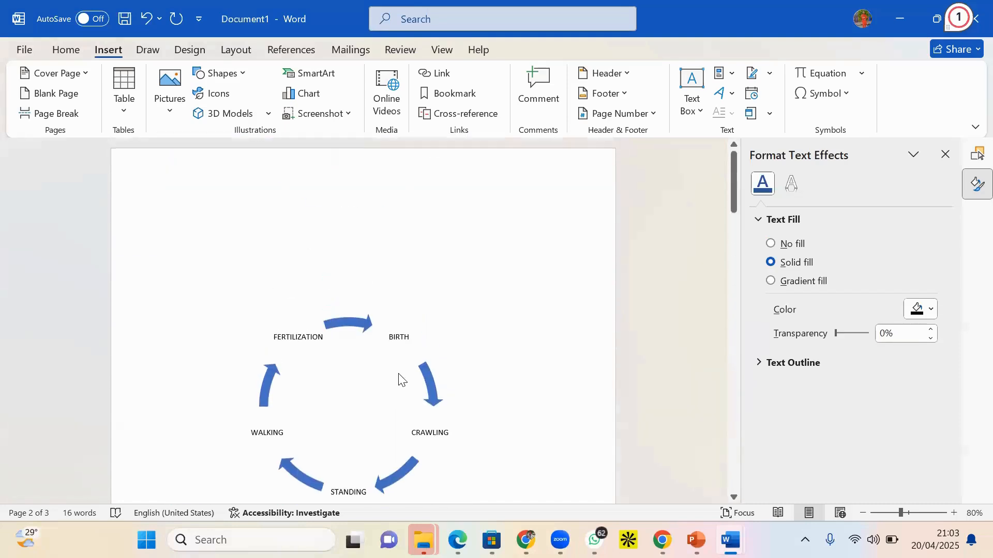
- Review the document from the SmartArt cycle through to the birthday WordArt and cube, and back up to the embedded online video
scroll(399, 377, down, 10)
scroll(385, 395, down, 10)
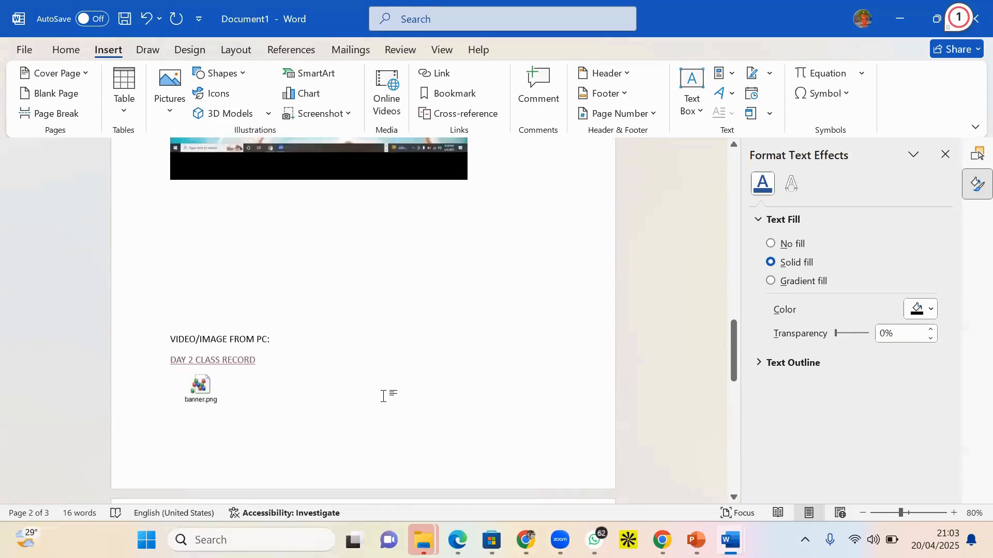
scroll(364, 381, down, 10)
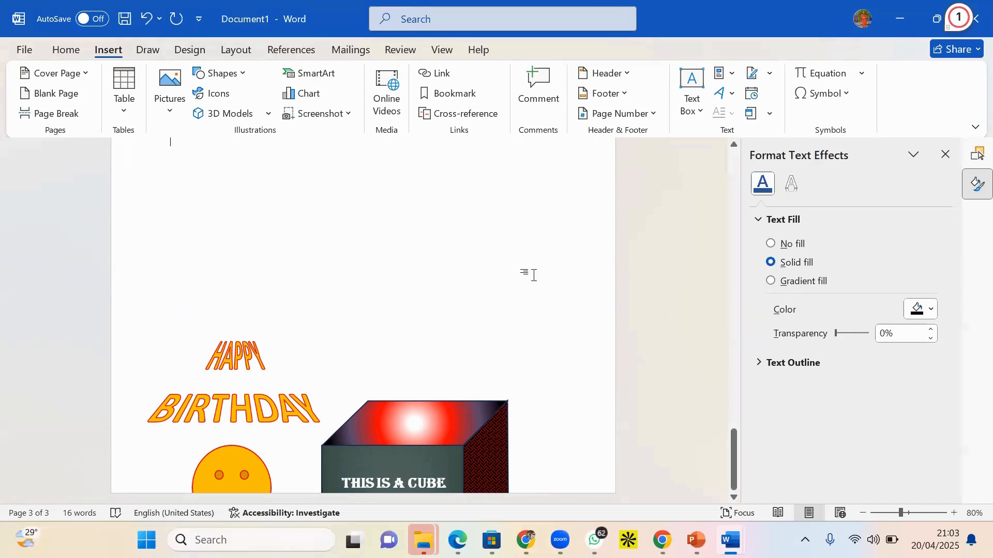
scroll(354, 343, up, 15)
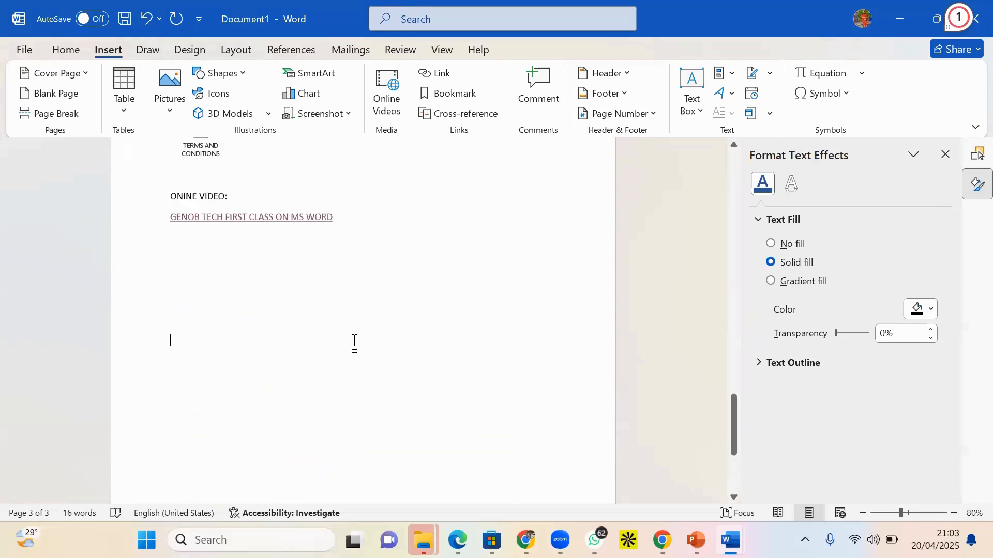
scroll(362, 341, up, 1)
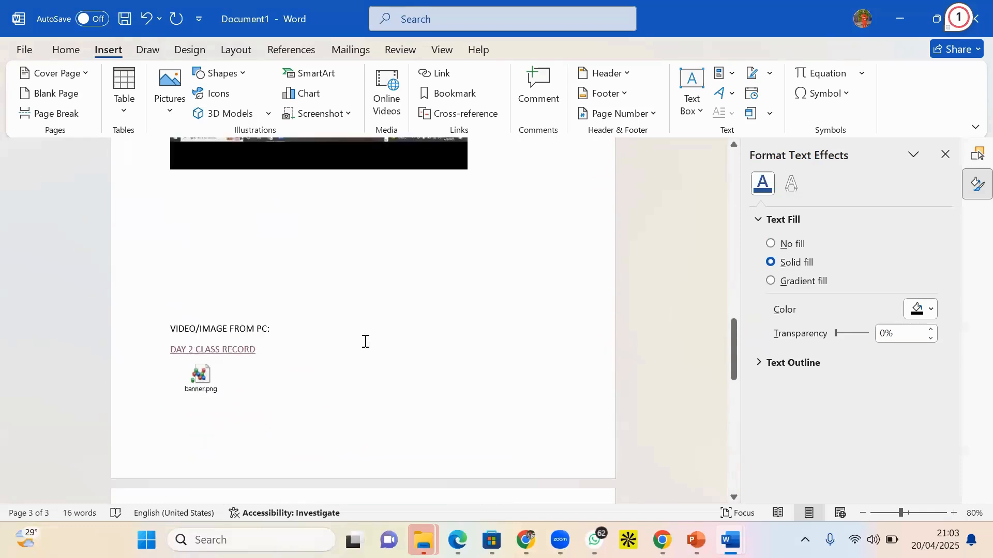
scroll(398, 331, up, 3)
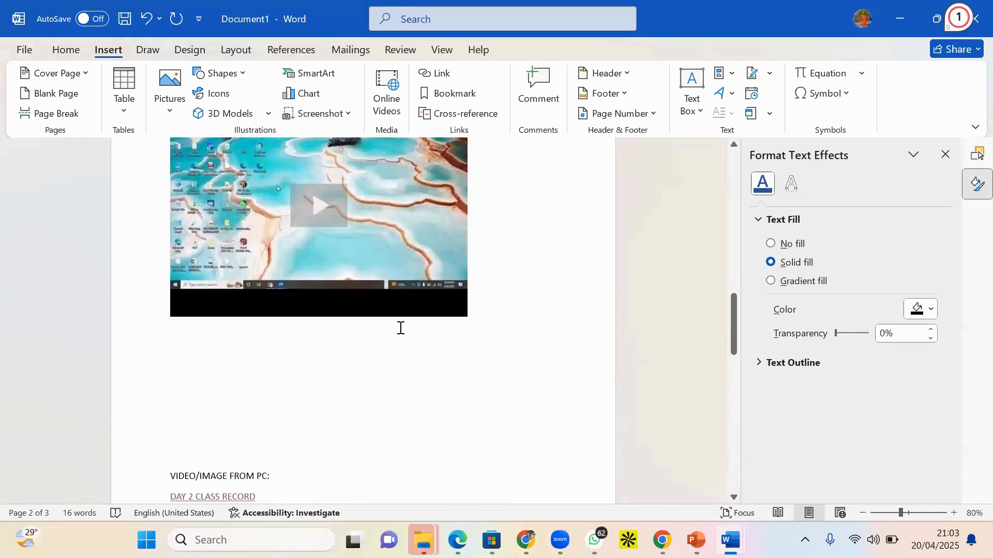
scroll(391, 334, up, 1)
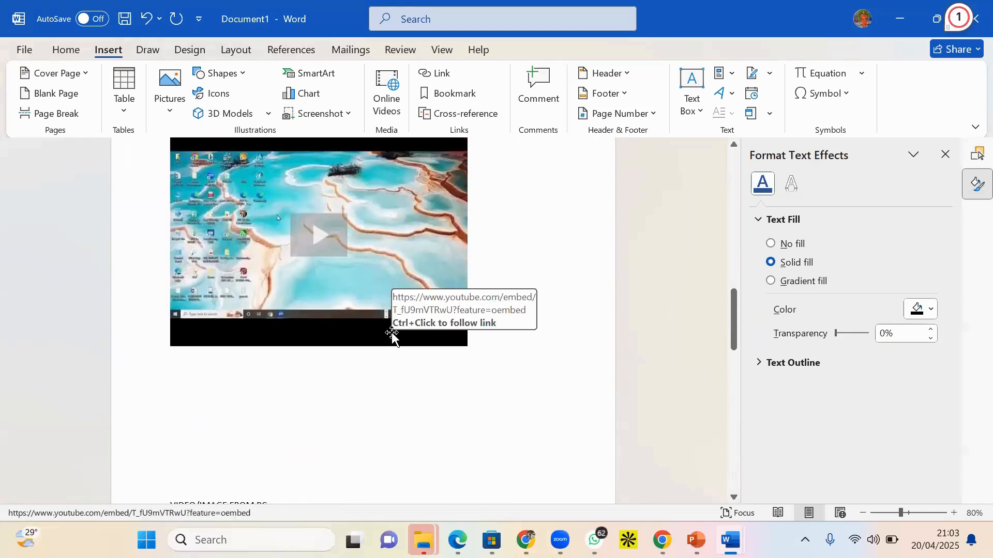
click(391, 334)
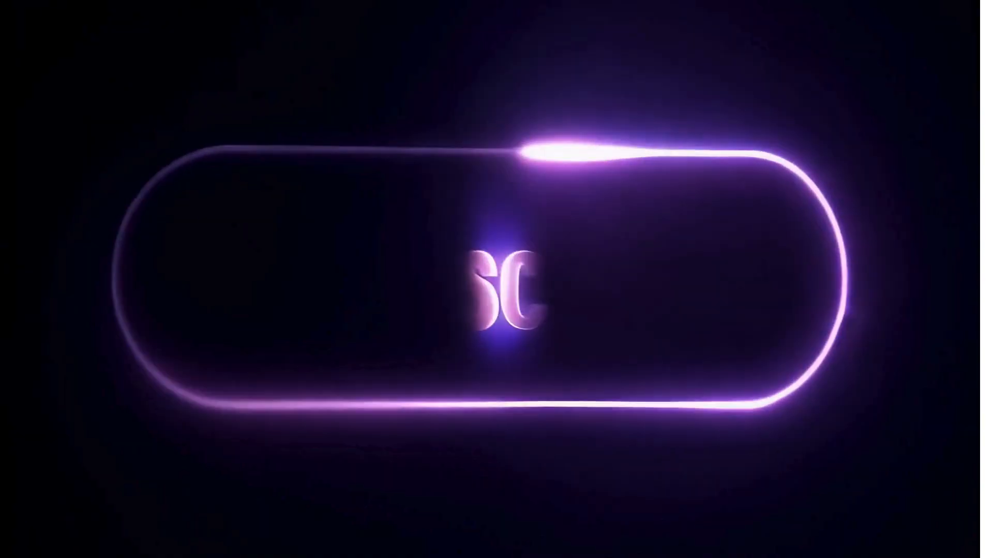